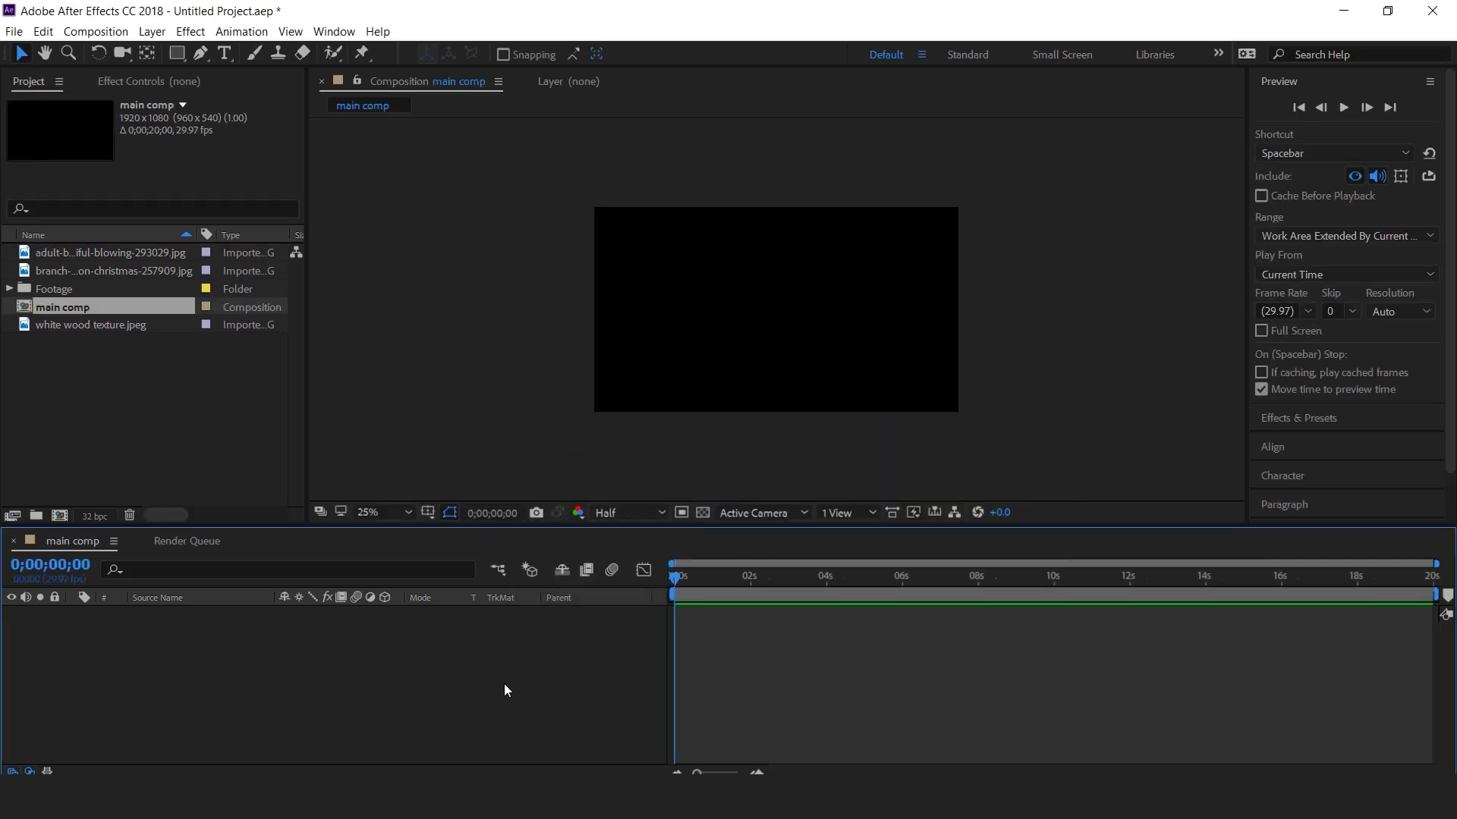
# Place white wood texture.jpeg in main comp and scale it down until it just covers the frame.
pyautogui.click(124, 412)
pyautogui.click(33, 328)
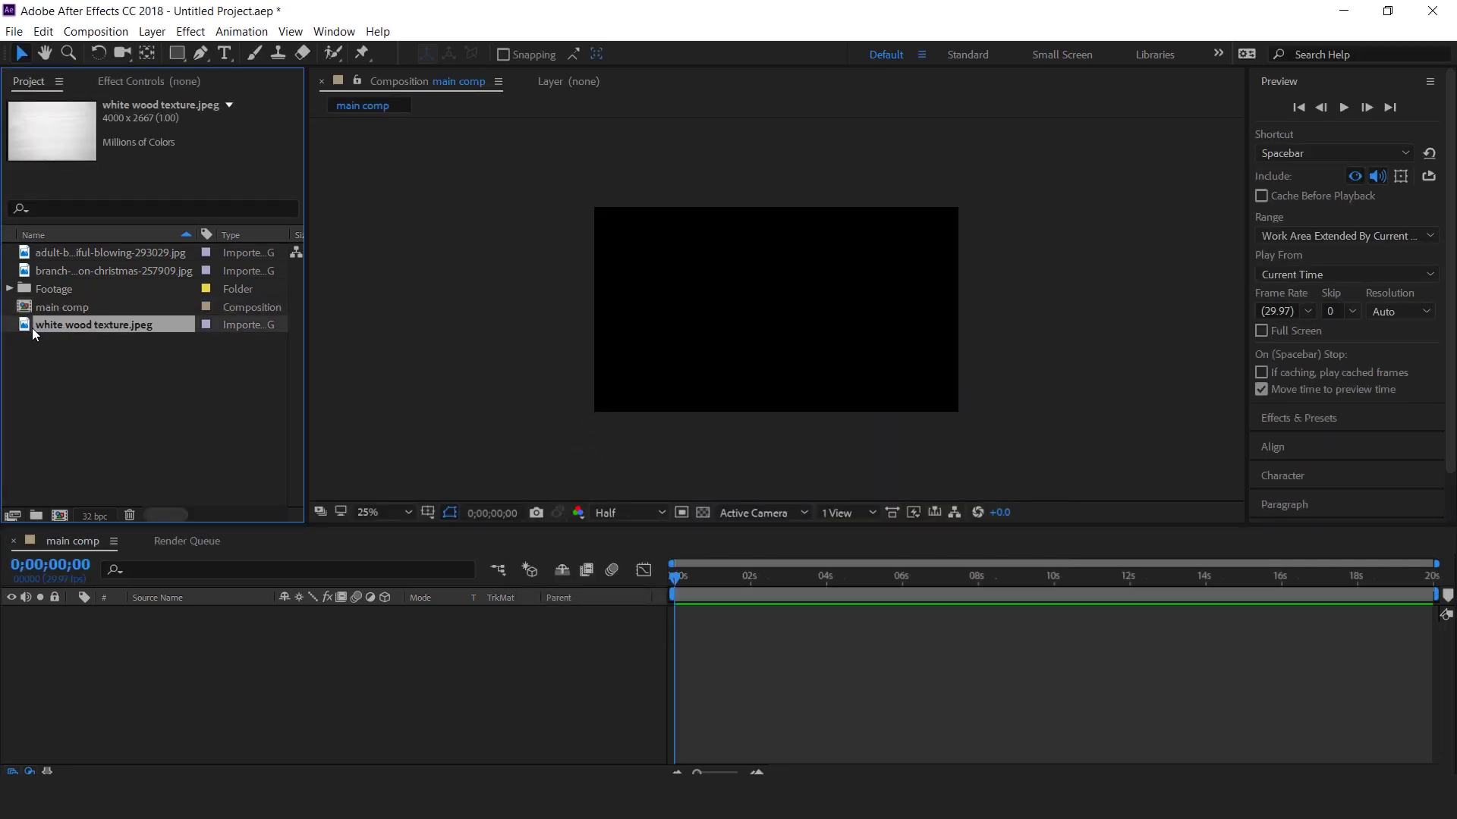
pyautogui.moveTo(35, 325); pyautogui.dragTo(234, 667)
pyautogui.moveTo(1158, 311); pyautogui.dragTo(968, 315)
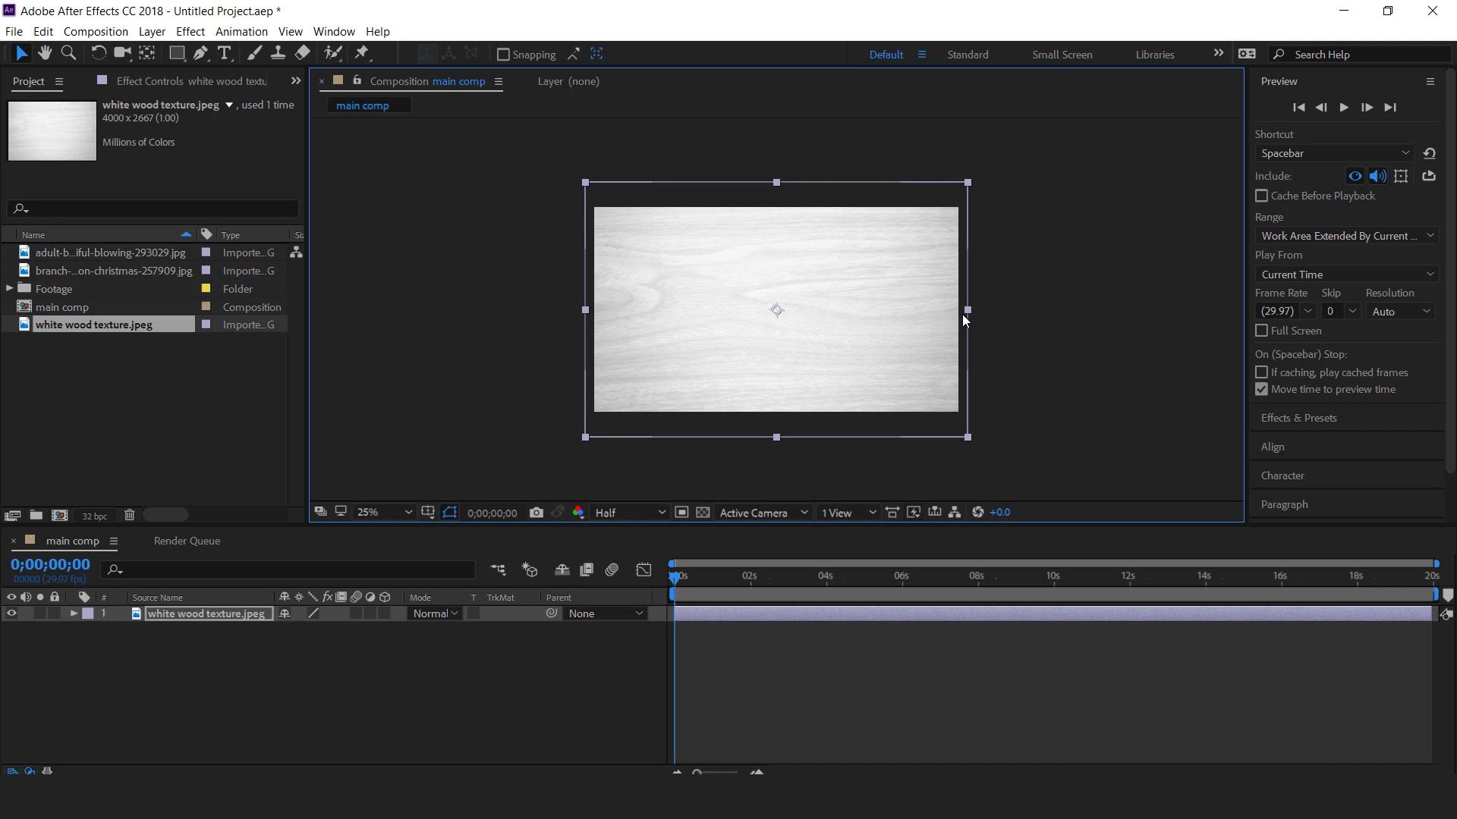
# Apply Curves to the wood texture layer and bend the RGB curve downward to darken it and add contrast.
pyautogui.click(166, 664)
pyautogui.click(172, 618)
pyautogui.hotkey('ctrl', 'space')
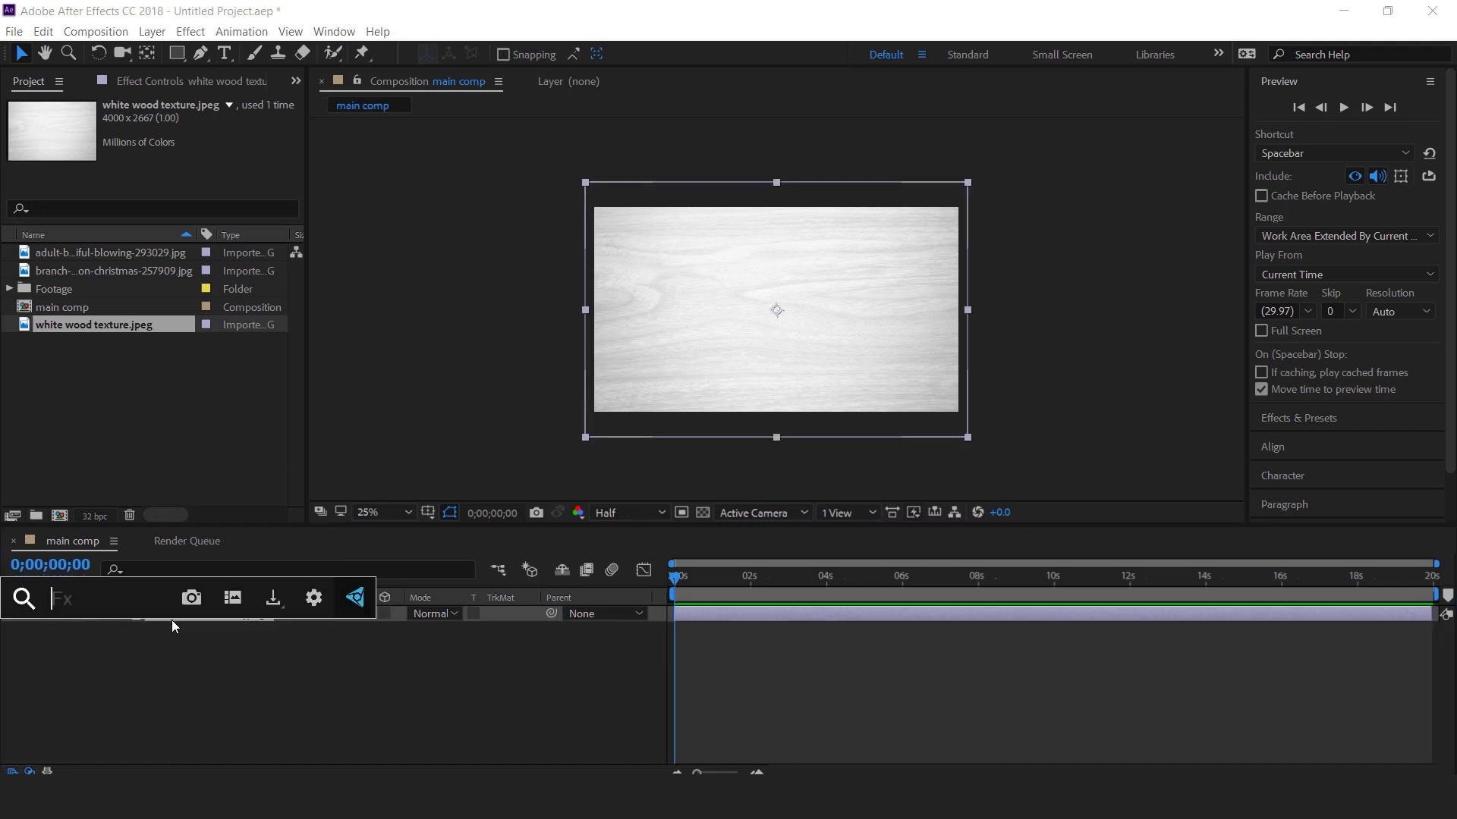
pyautogui.write('cu')
pyautogui.press('Return')
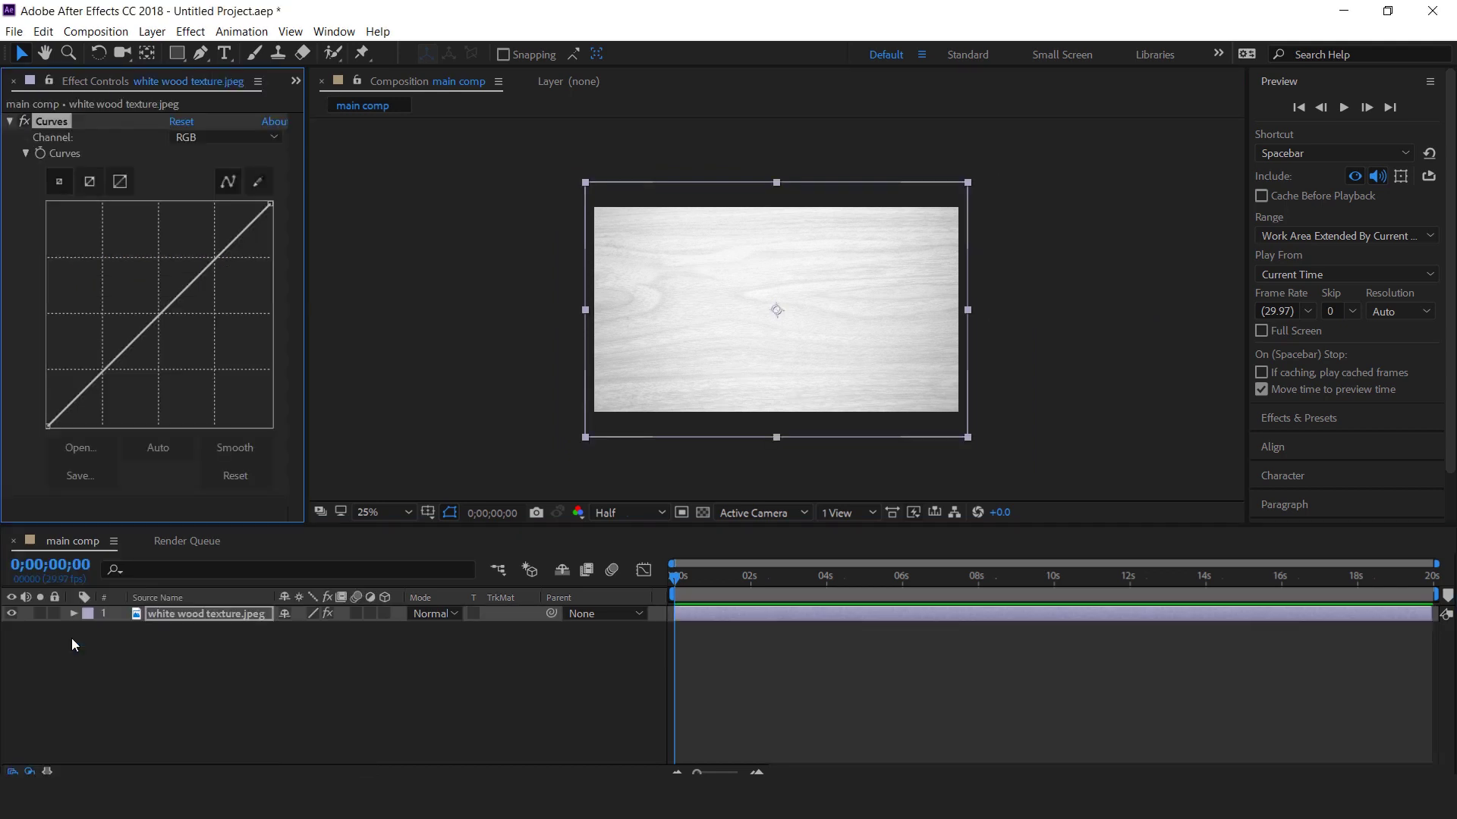
pyautogui.moveTo(102, 375); pyautogui.dragTo(107, 382)
pyautogui.moveTo(219, 269); pyautogui.dragTo(236, 270)
pyautogui.moveTo(110, 384); pyautogui.dragTo(108, 387)
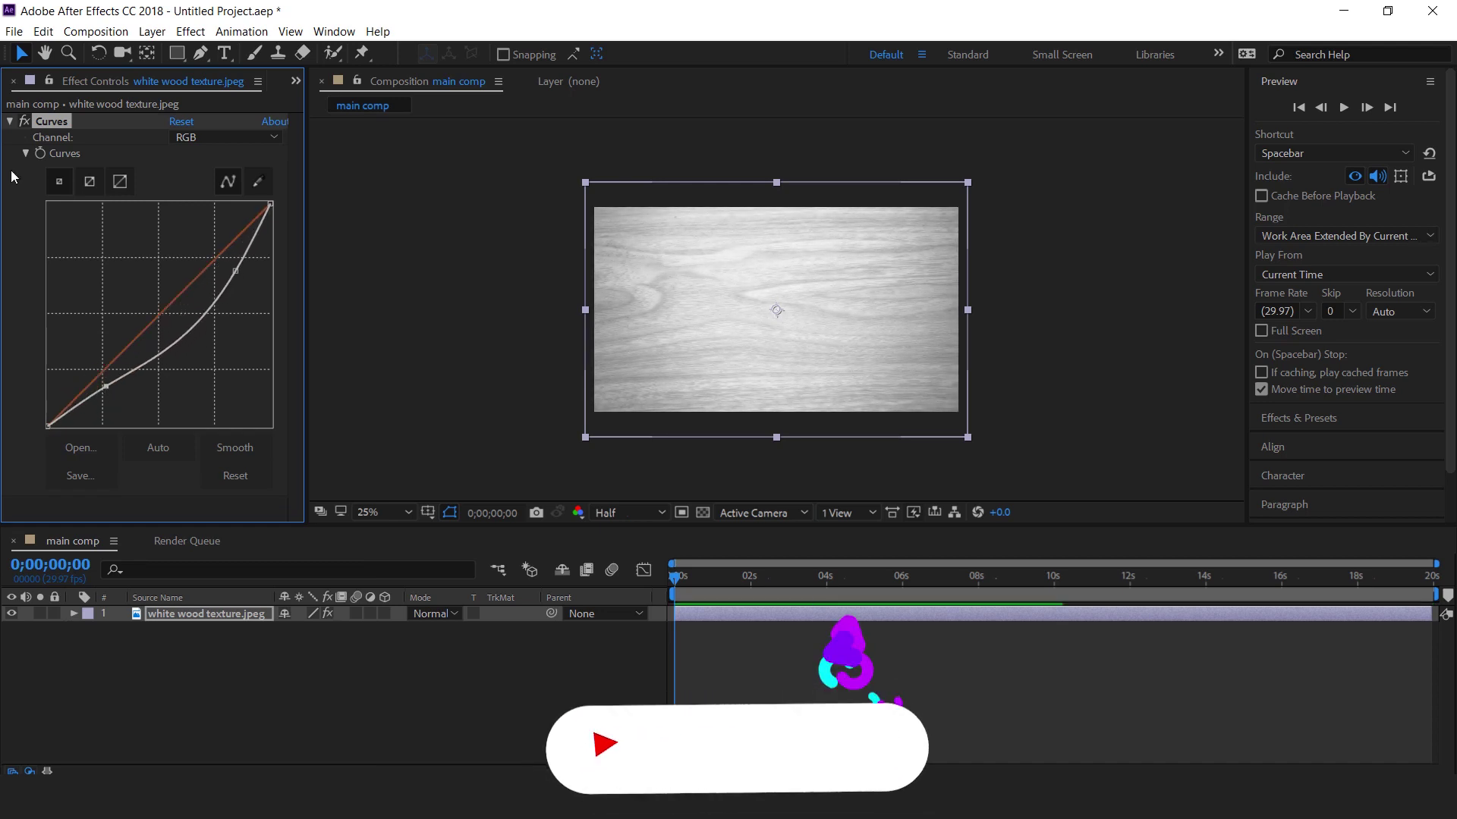
pyautogui.click(10, 121)
# Pre-compose the wood texture layer as BG, moving all attributes into the new composition.
pyautogui.rightClick(208, 613)
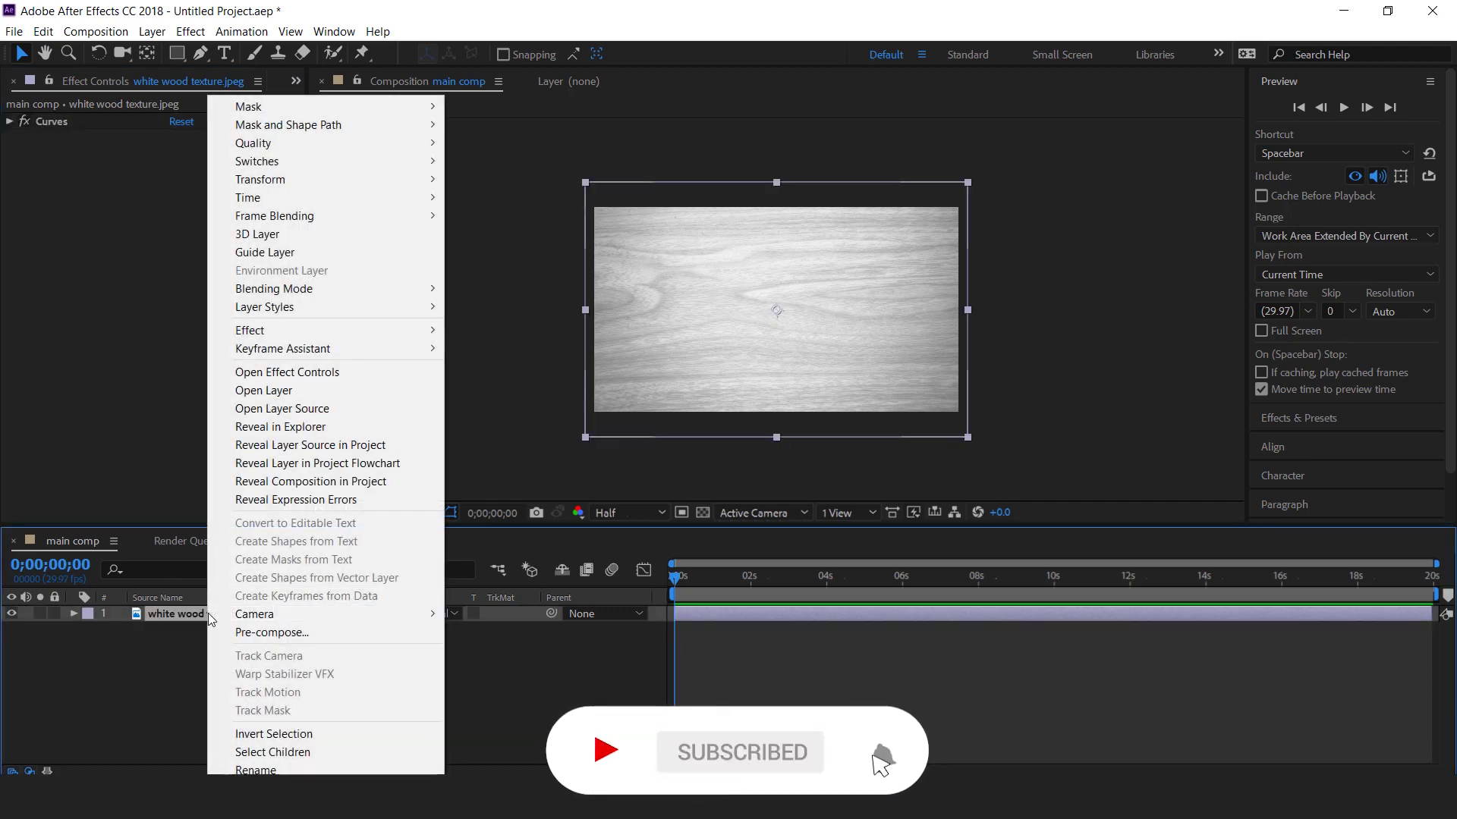
pyautogui.click(252, 632)
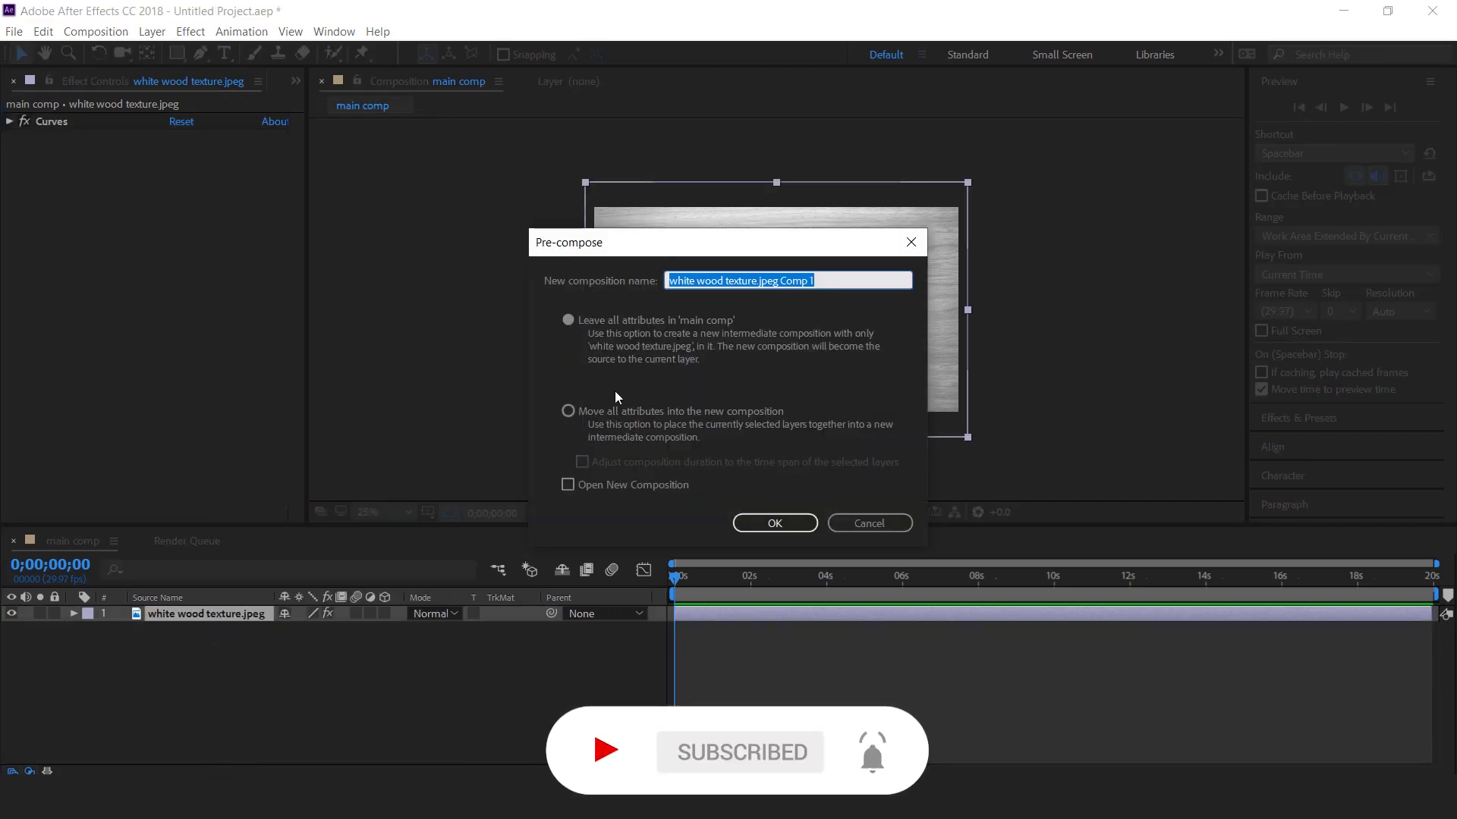
pyautogui.click(568, 410)
pyautogui.write('BG')
pyautogui.click(775, 522)
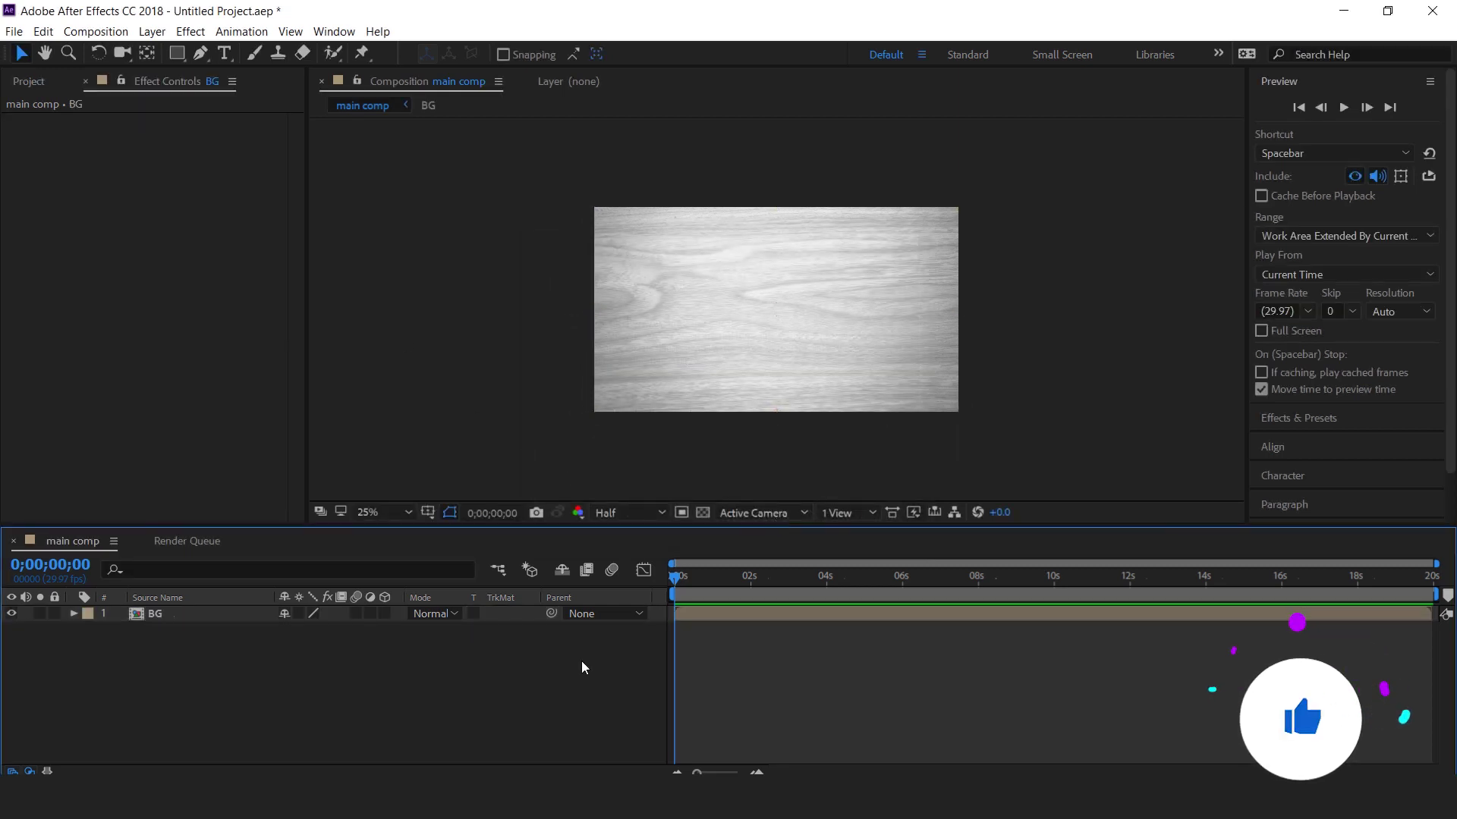
# Create a new composition named leaf, 540 px wide and 1000 px high.
pyautogui.click(40, 85)
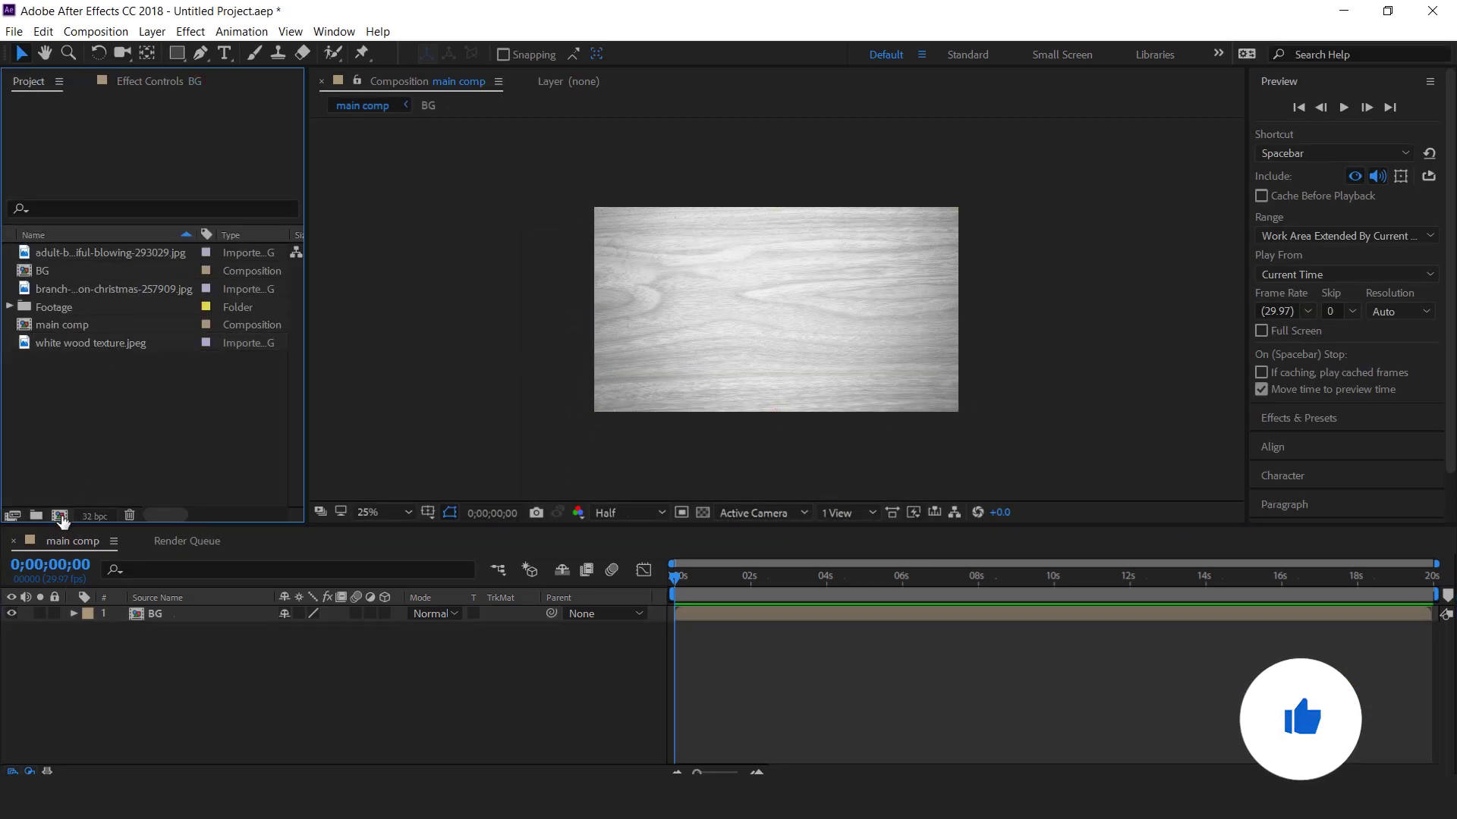
pyautogui.click(59, 516)
pyautogui.click(638, 296)
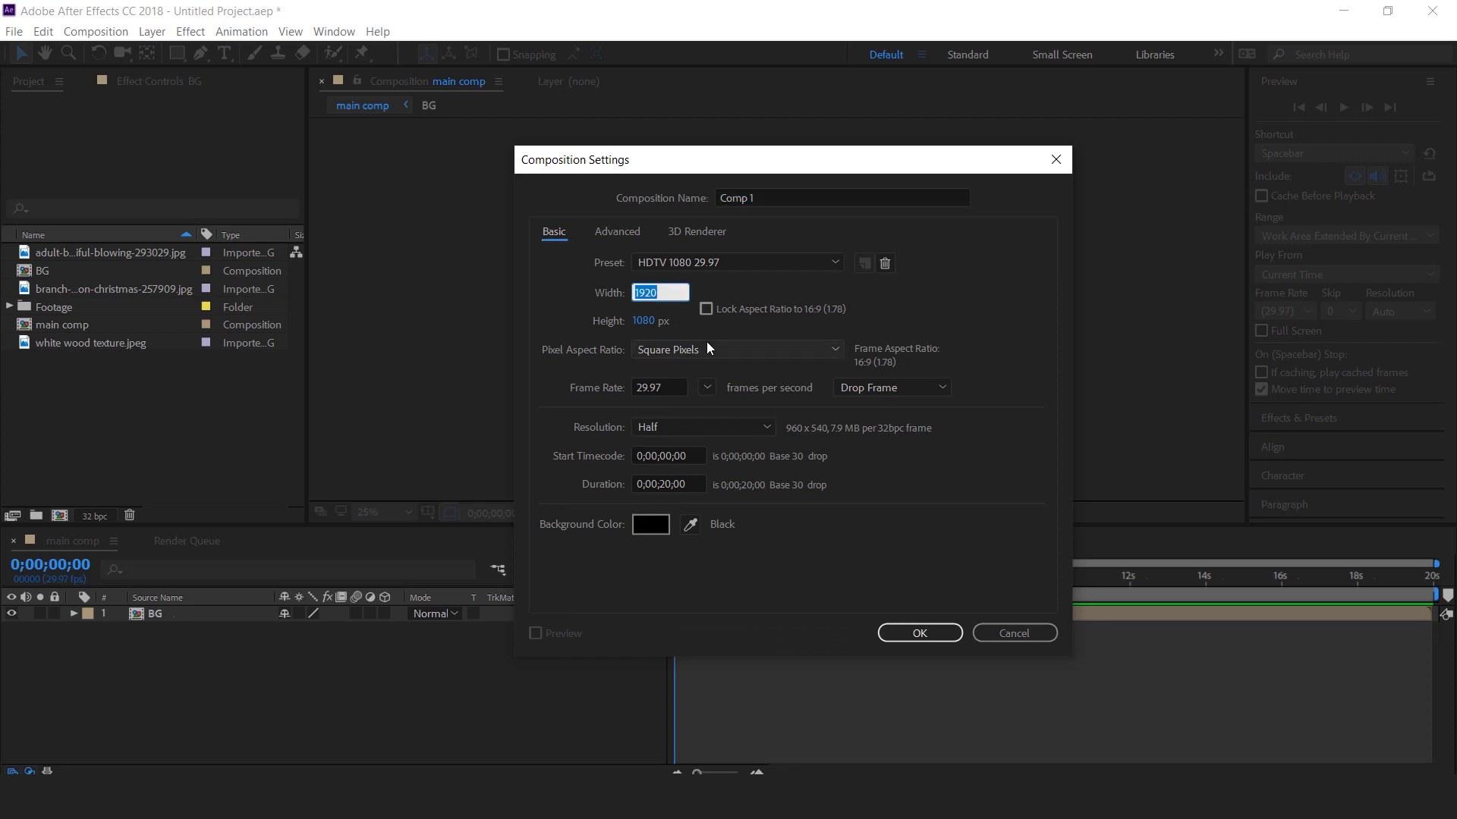
pyautogui.write('540')
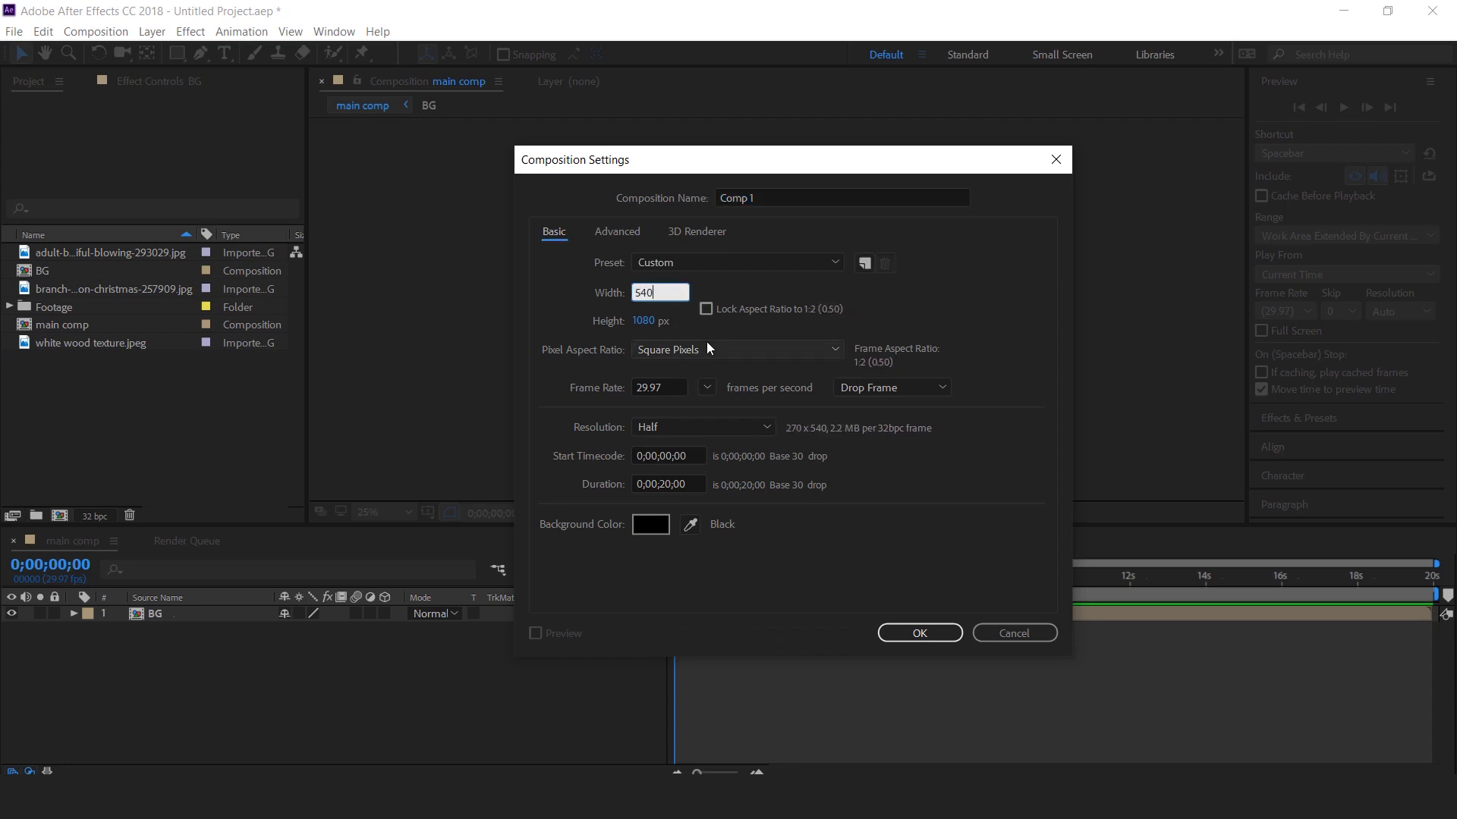
pyautogui.click(643, 321)
pyautogui.write('1000')
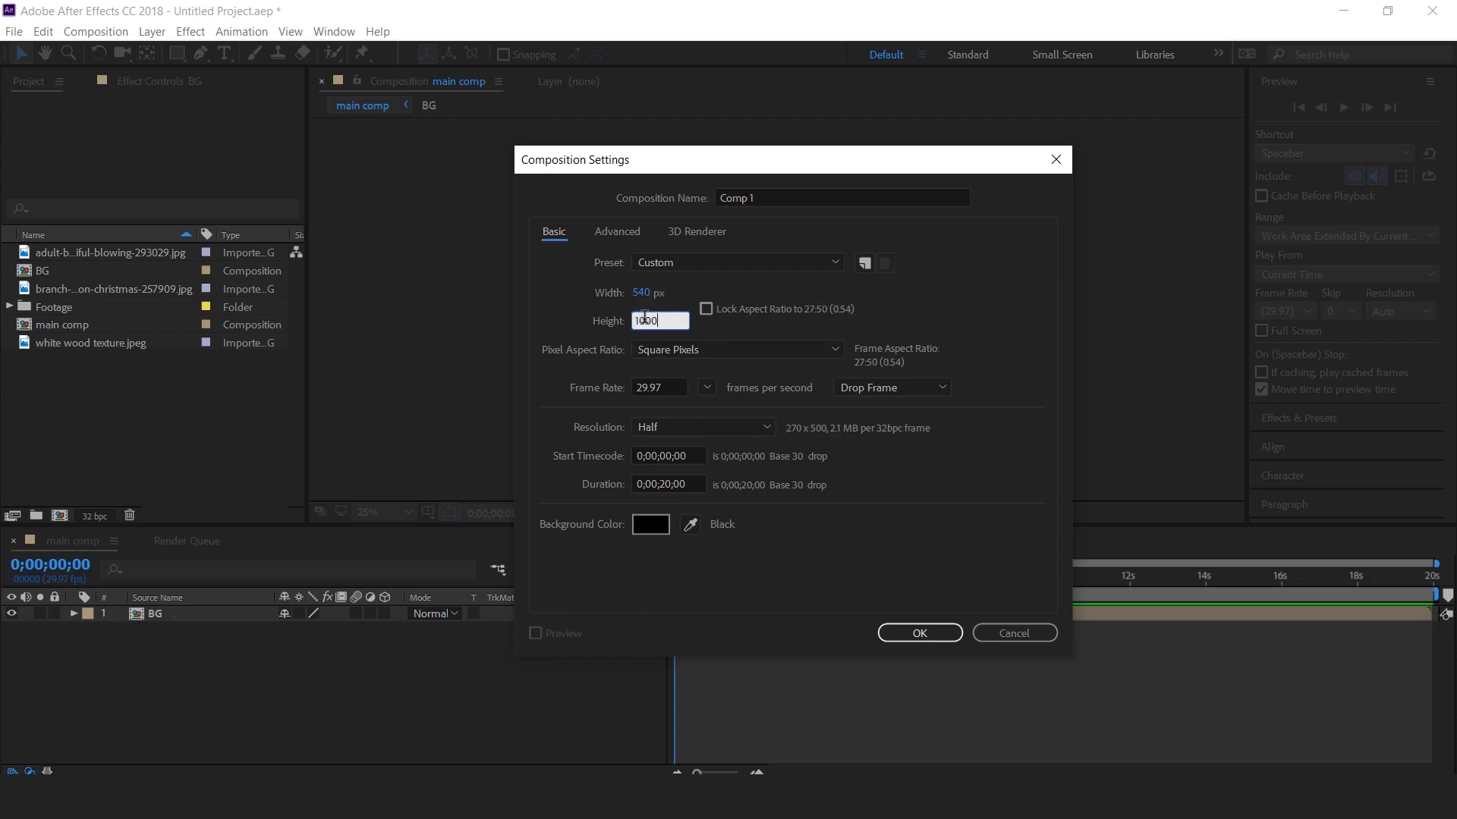
pyautogui.click(783, 199)
pyautogui.write('leaf')
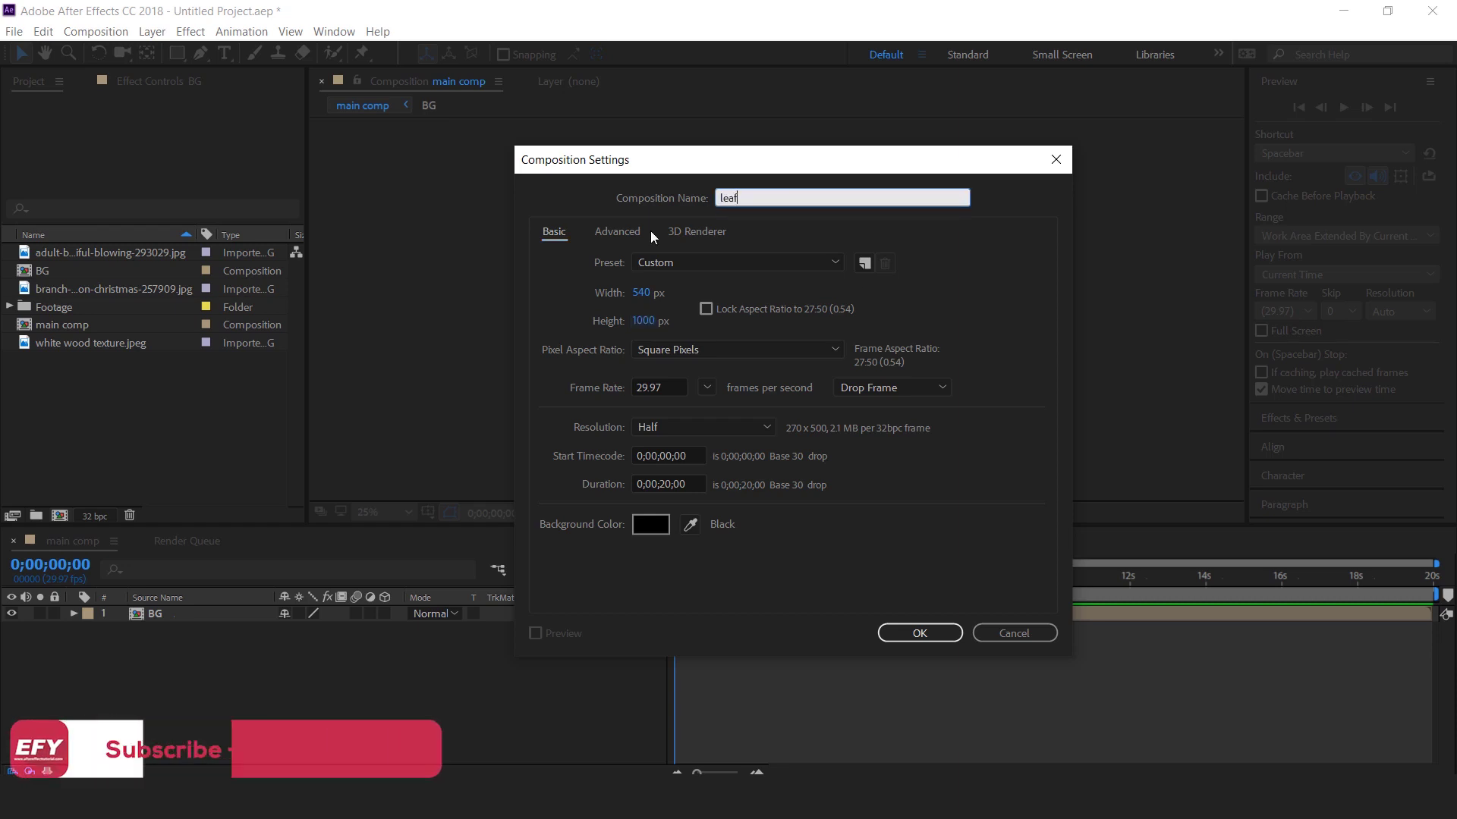
pyautogui.click(908, 634)
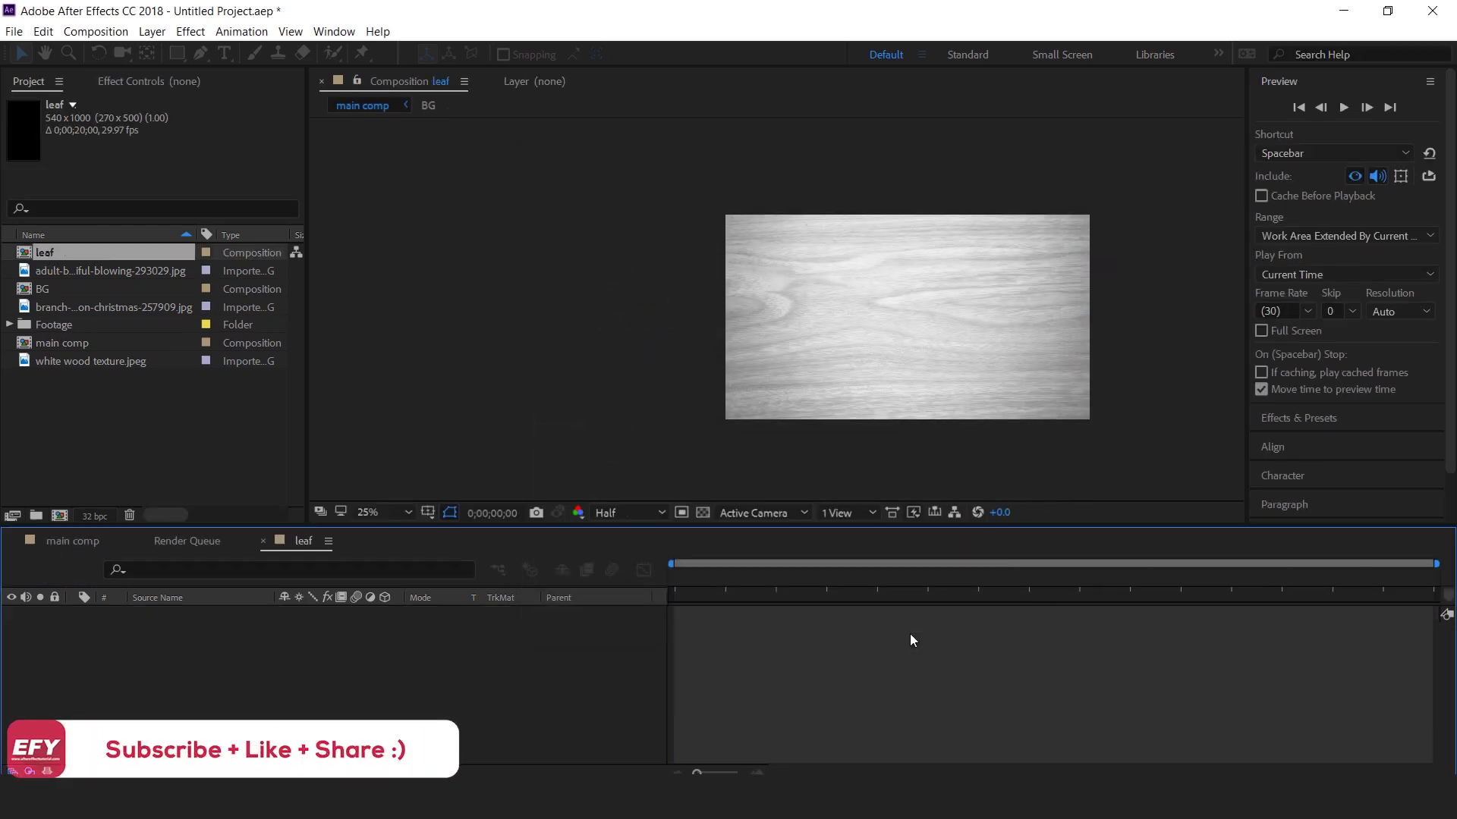
# Add center-leaf.png from the Footage folder to the leaf composition and enlarge it to fill the frame height.
pyautogui.click(96, 306)
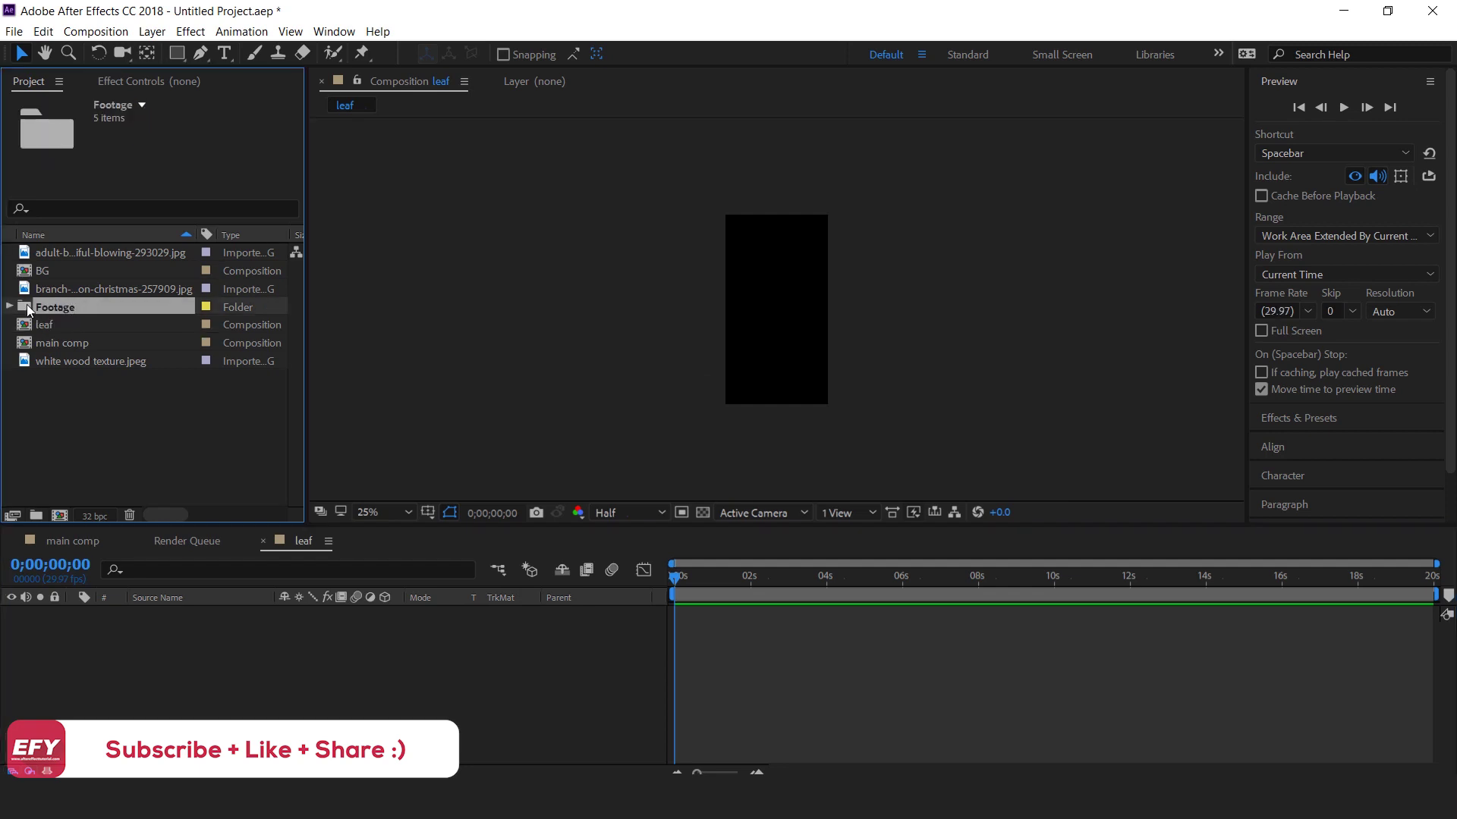
pyautogui.click(9, 307)
pyautogui.click(124, 325)
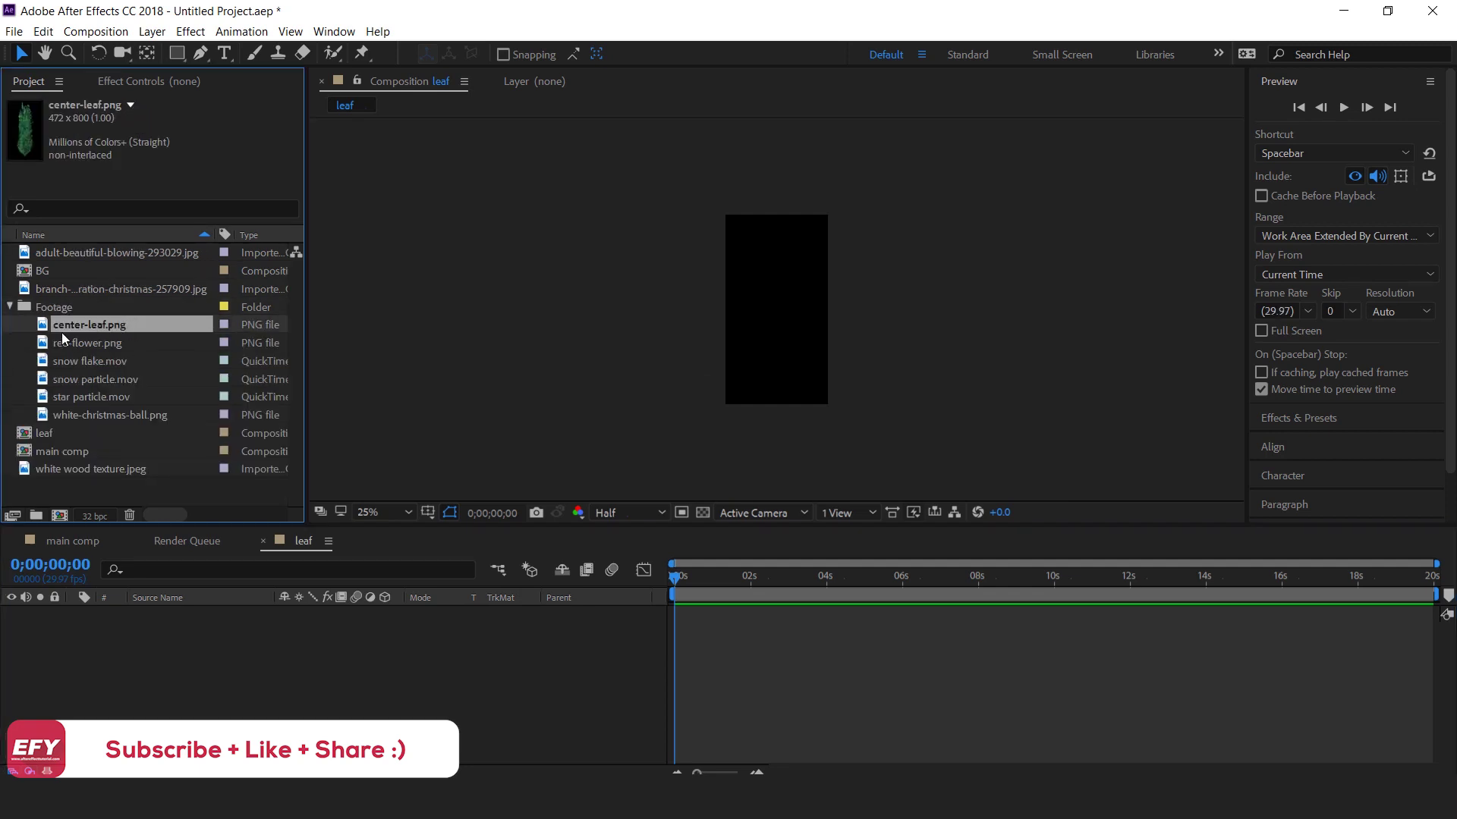
pyautogui.moveTo(43, 328); pyautogui.dragTo(229, 648)
pyautogui.scroll(2, 842, 326)
pyautogui.scroll(-2, 868, 360)
pyautogui.moveTo(821, 386); pyautogui.dragTo(840, 413)
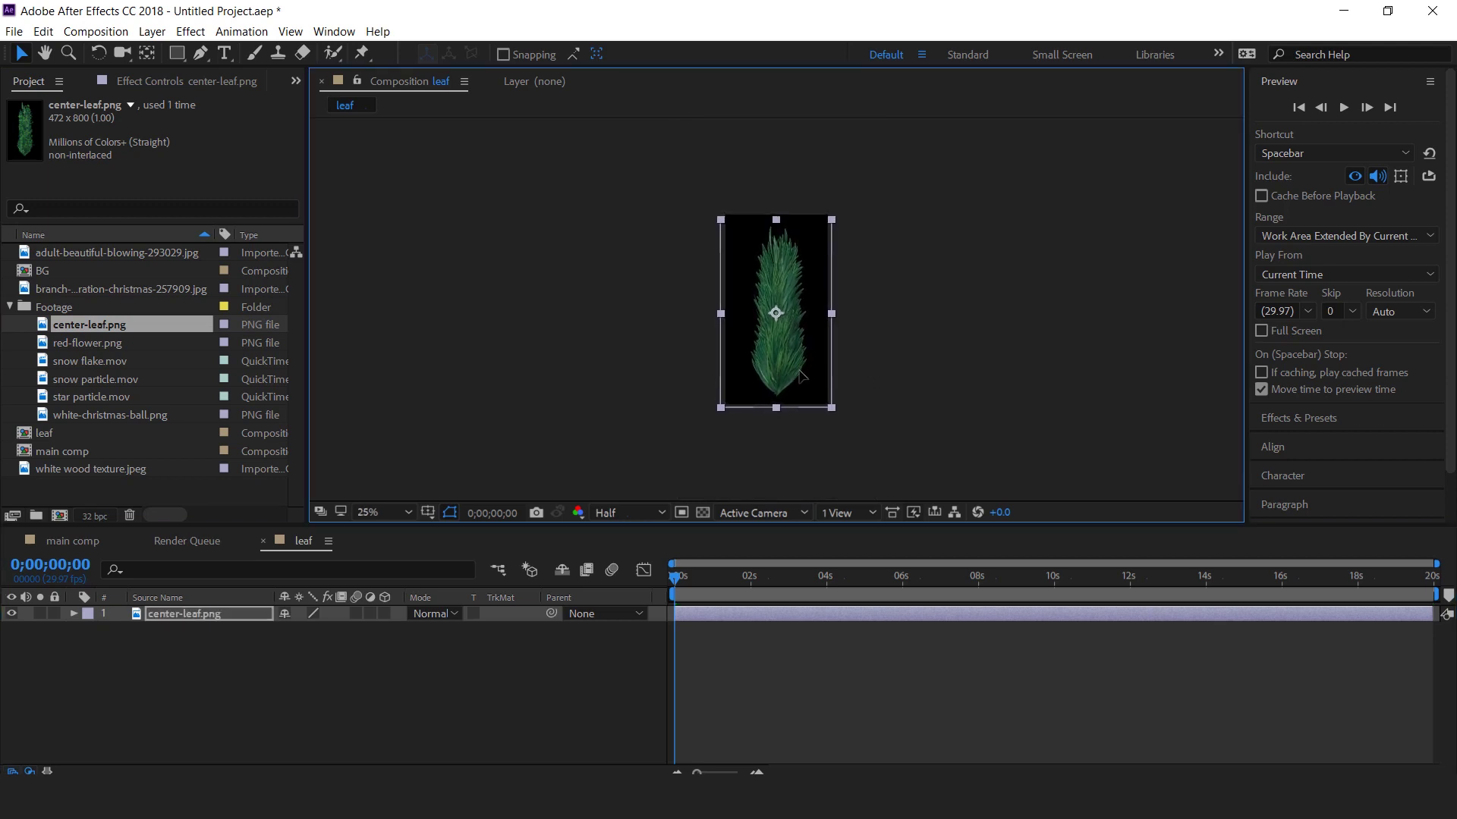
# Apply the Tritone effect to the center-leaf.png layer.
pyautogui.click(396, 684)
pyautogui.click(211, 616)
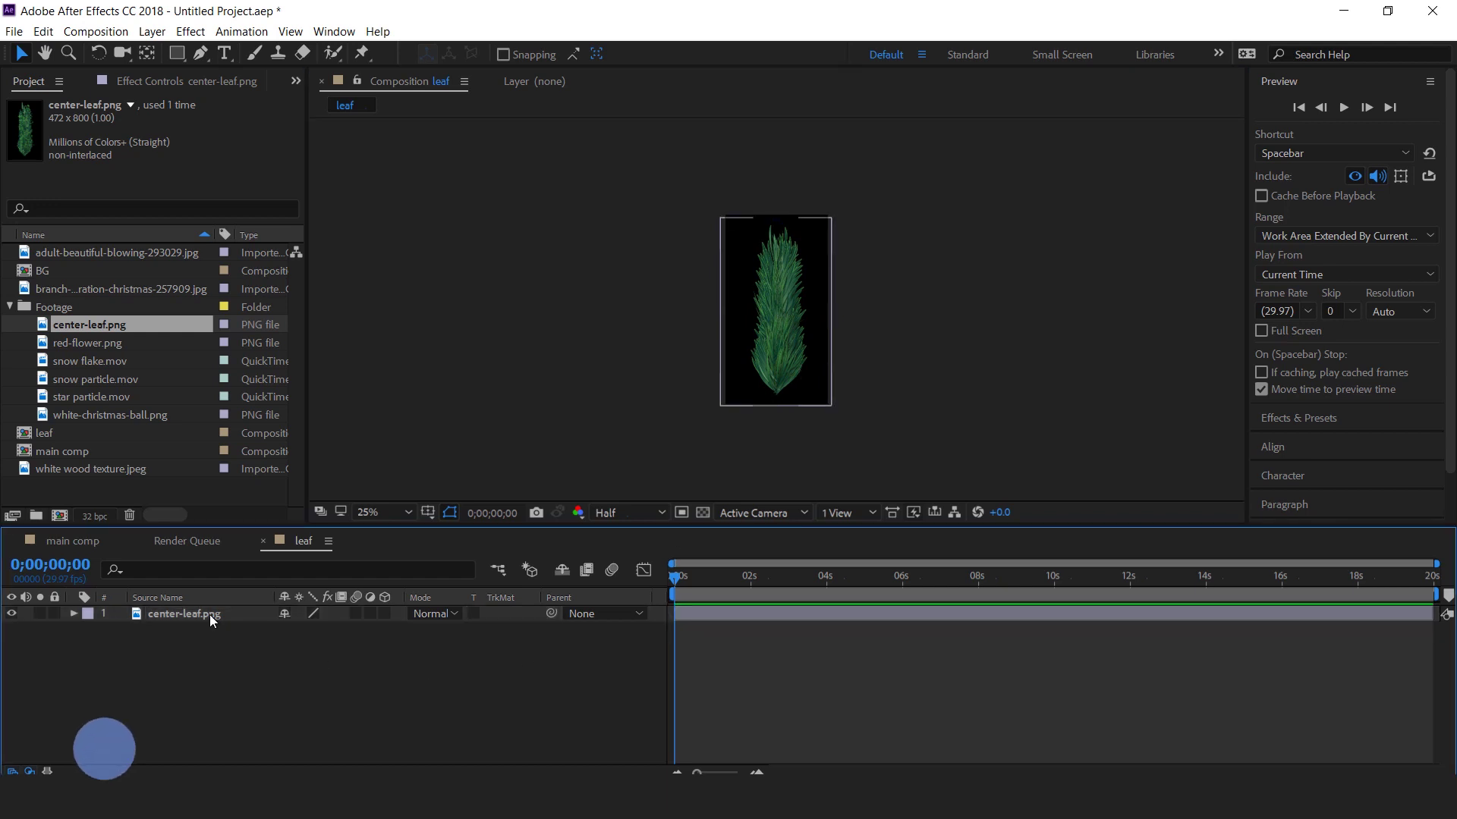
pyautogui.hotkey('ctrl', 'space')
pyautogui.write('tri')
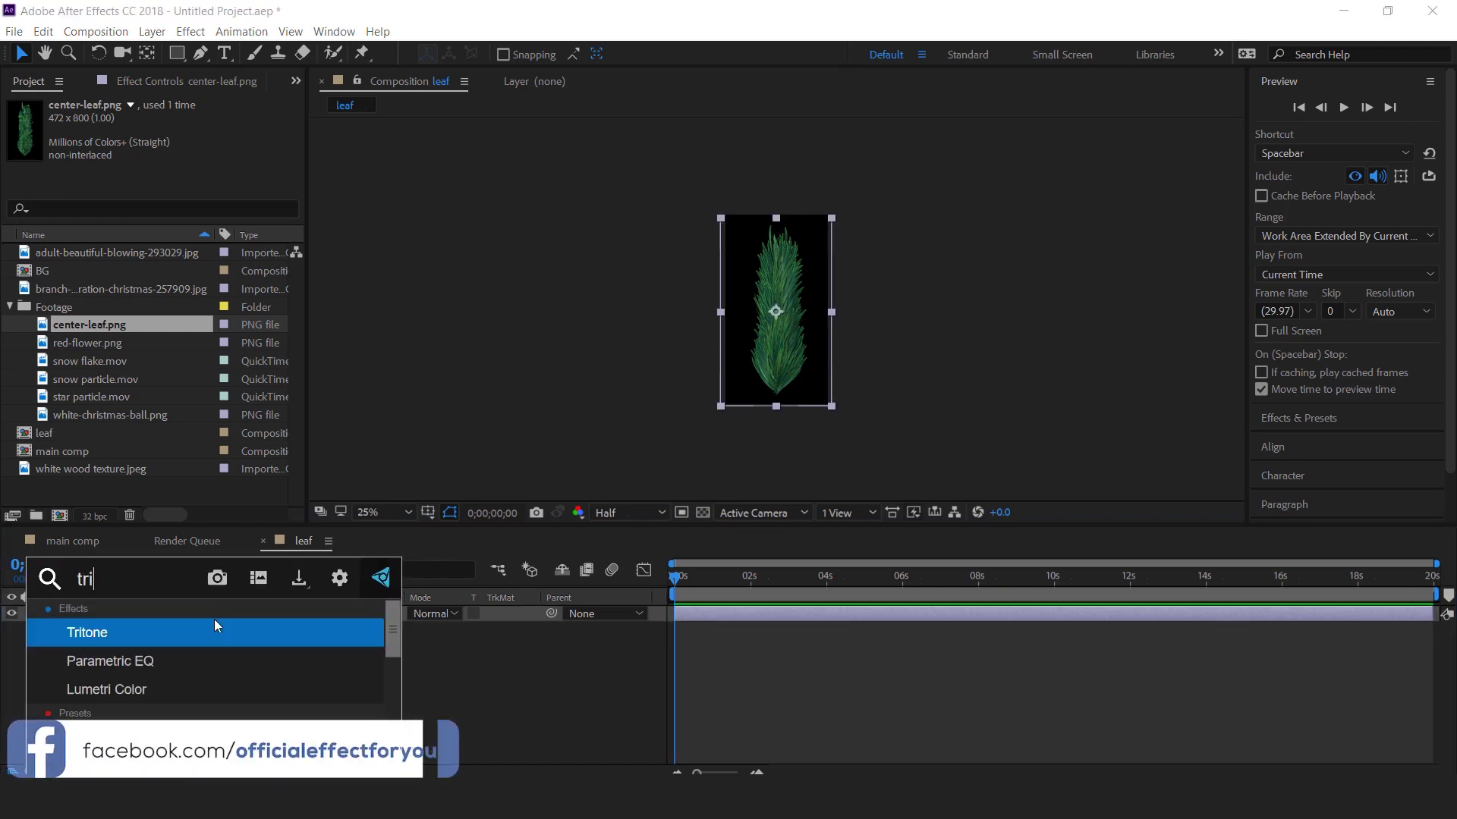
pyautogui.click(90, 632)
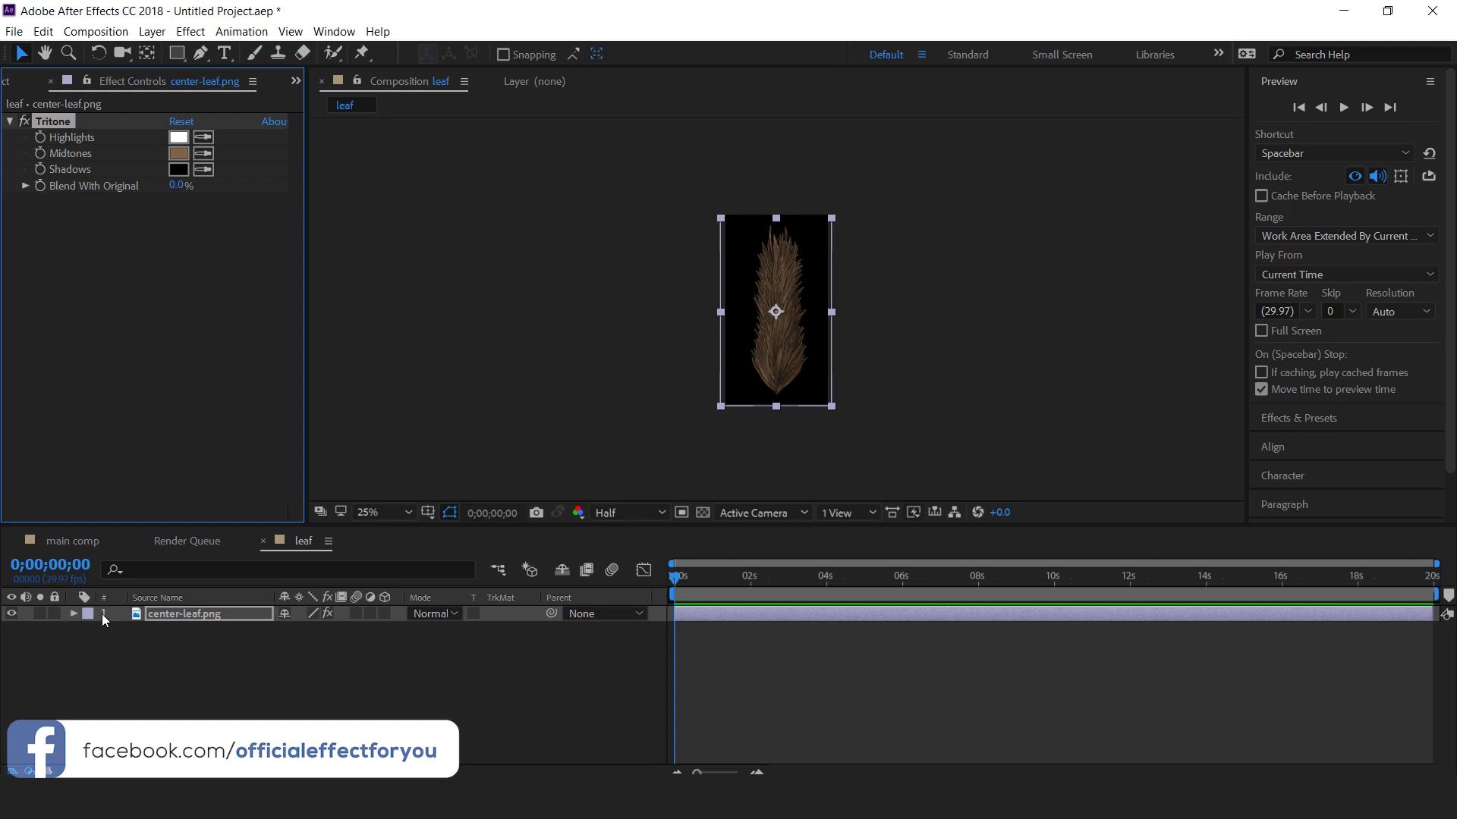
# Set the Tritone midtones to white FFFFFF and the shadows to light grey C7C5C5.
pyautogui.click(182, 157)
pyautogui.click(145, 368)
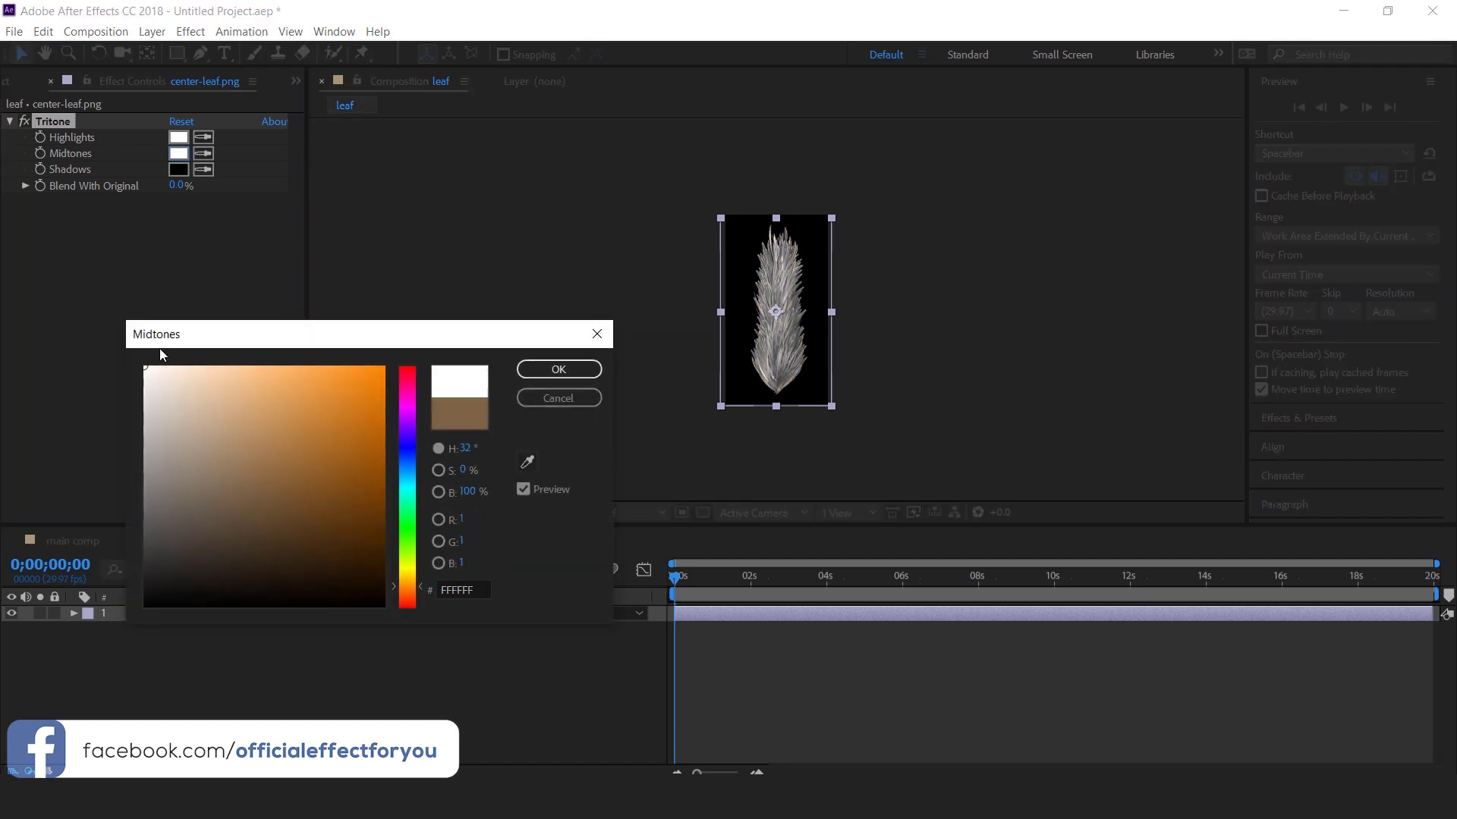
pyautogui.click(558, 370)
pyautogui.click(179, 169)
pyautogui.moveTo(153, 388); pyautogui.dragTo(144, 420)
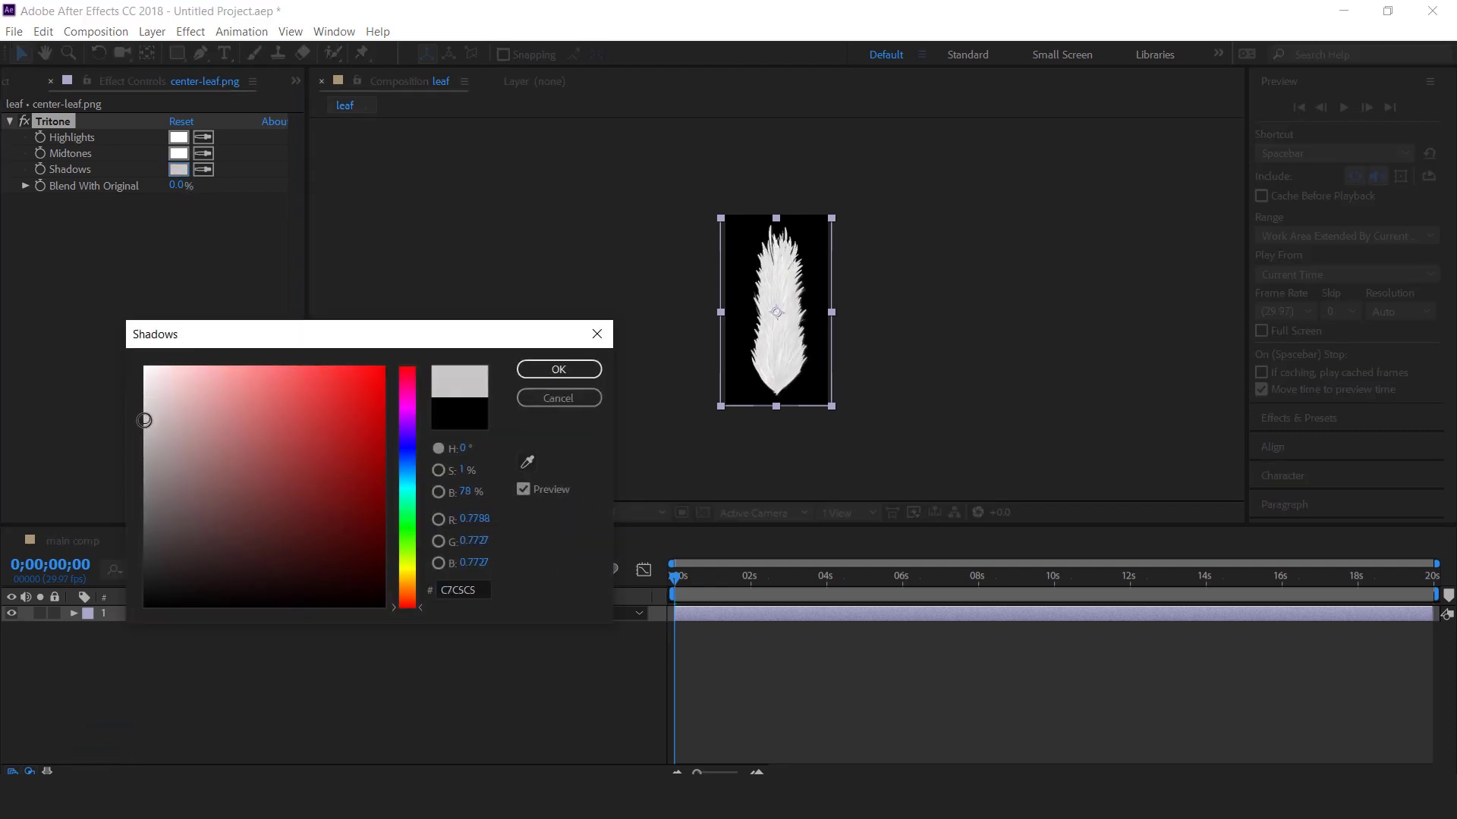
pyautogui.click(558, 369)
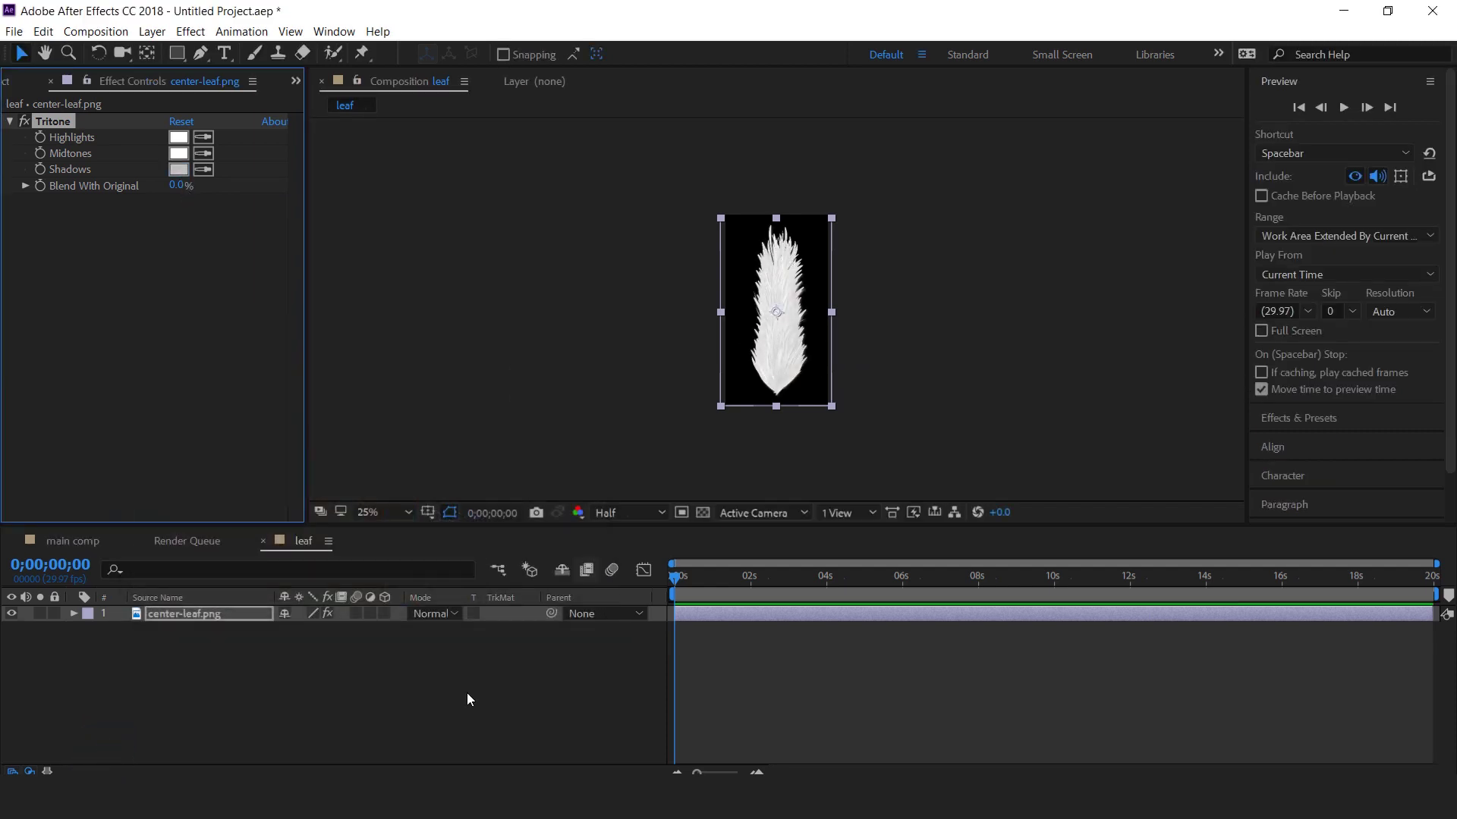
# Duplicate the Tritone effect and set the copy's shadows to white and its midtones to grey 949494.
pyautogui.click(53, 122)
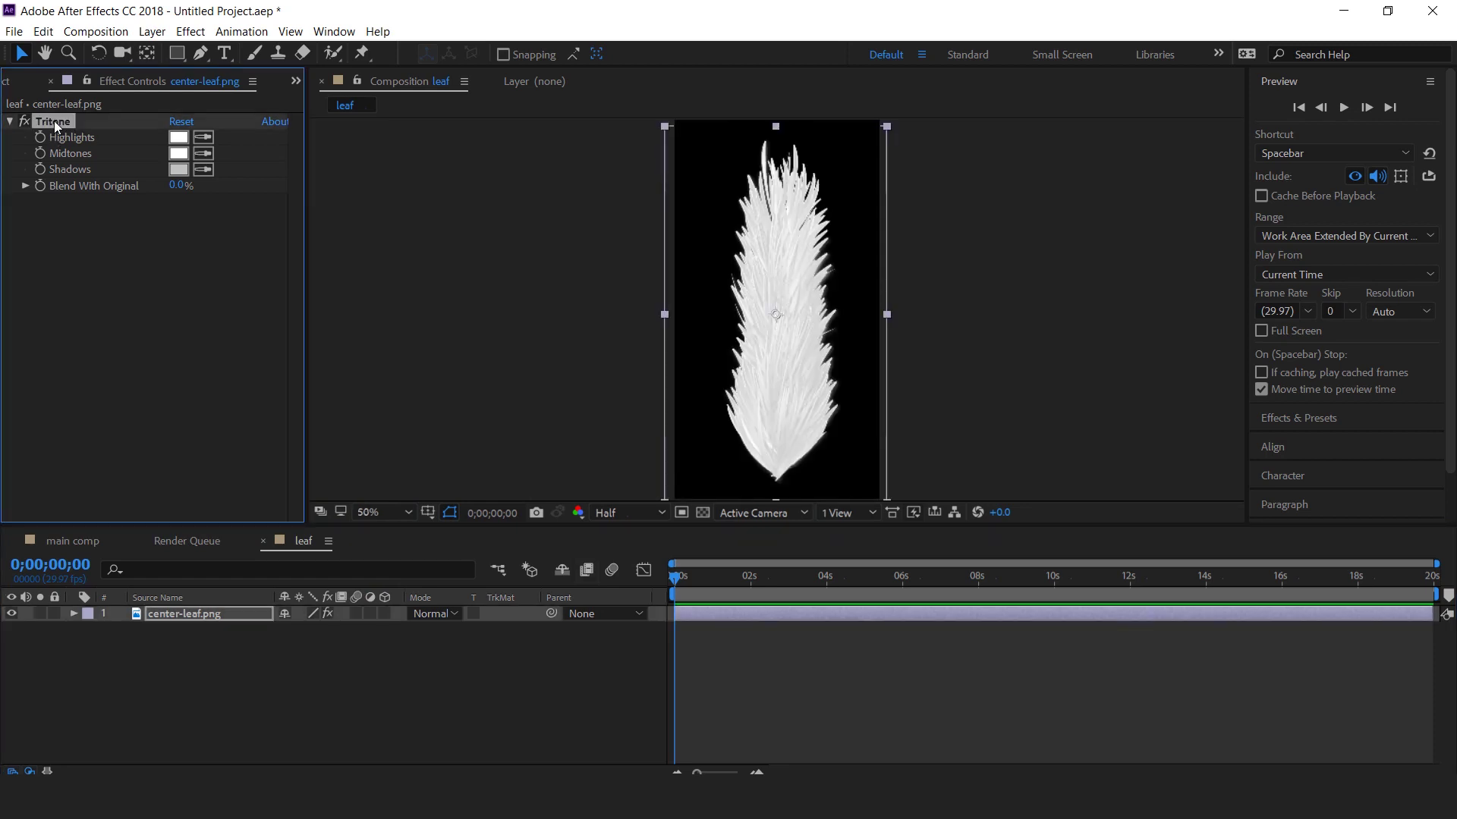
pyautogui.hotkey('ctrl', 'd')
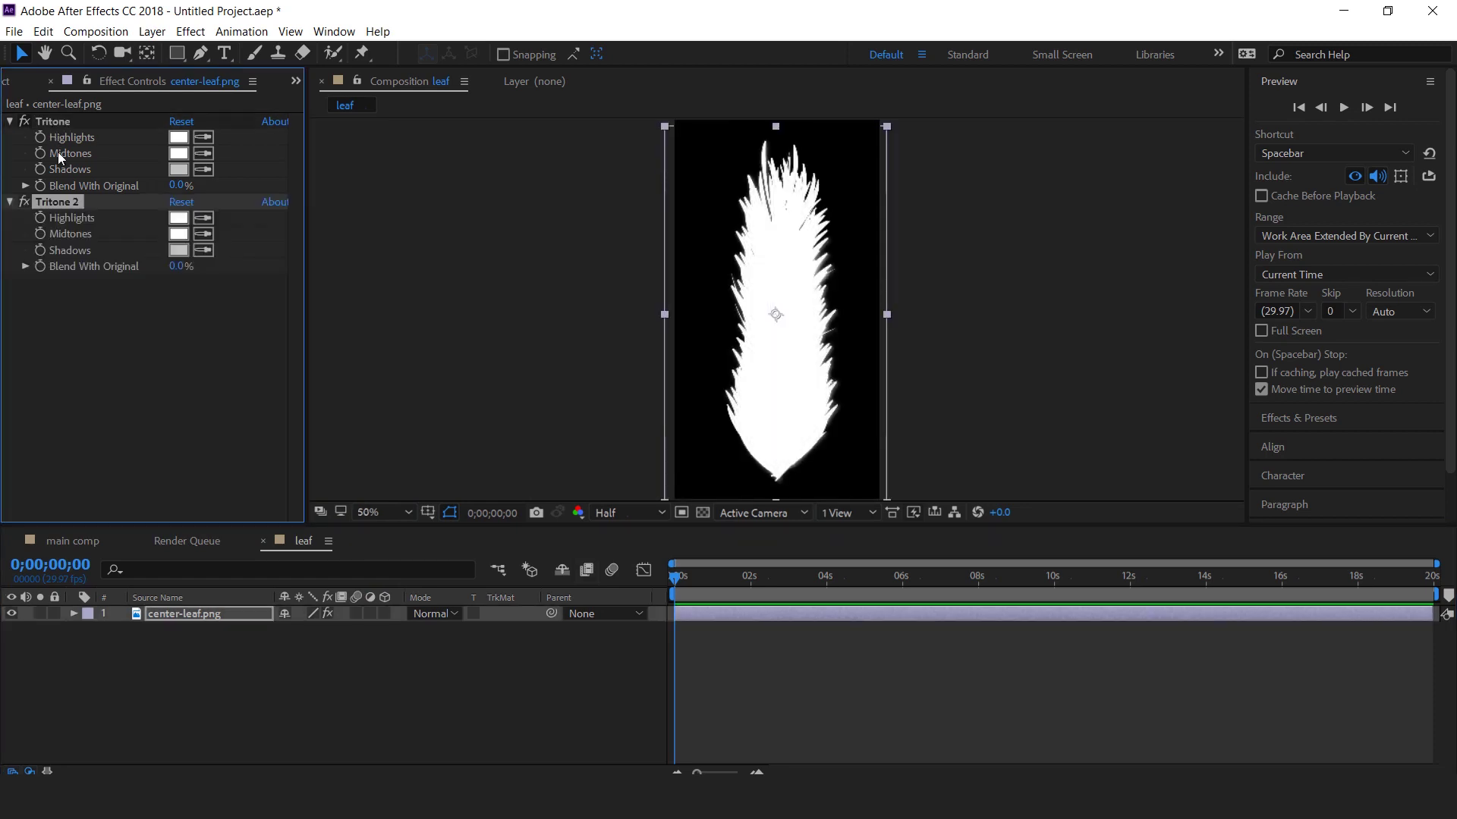
pyautogui.click(206, 250)
pyautogui.click(179, 233)
pyautogui.click(179, 237)
pyautogui.moveTo(160, 400); pyautogui.dragTo(139, 445)
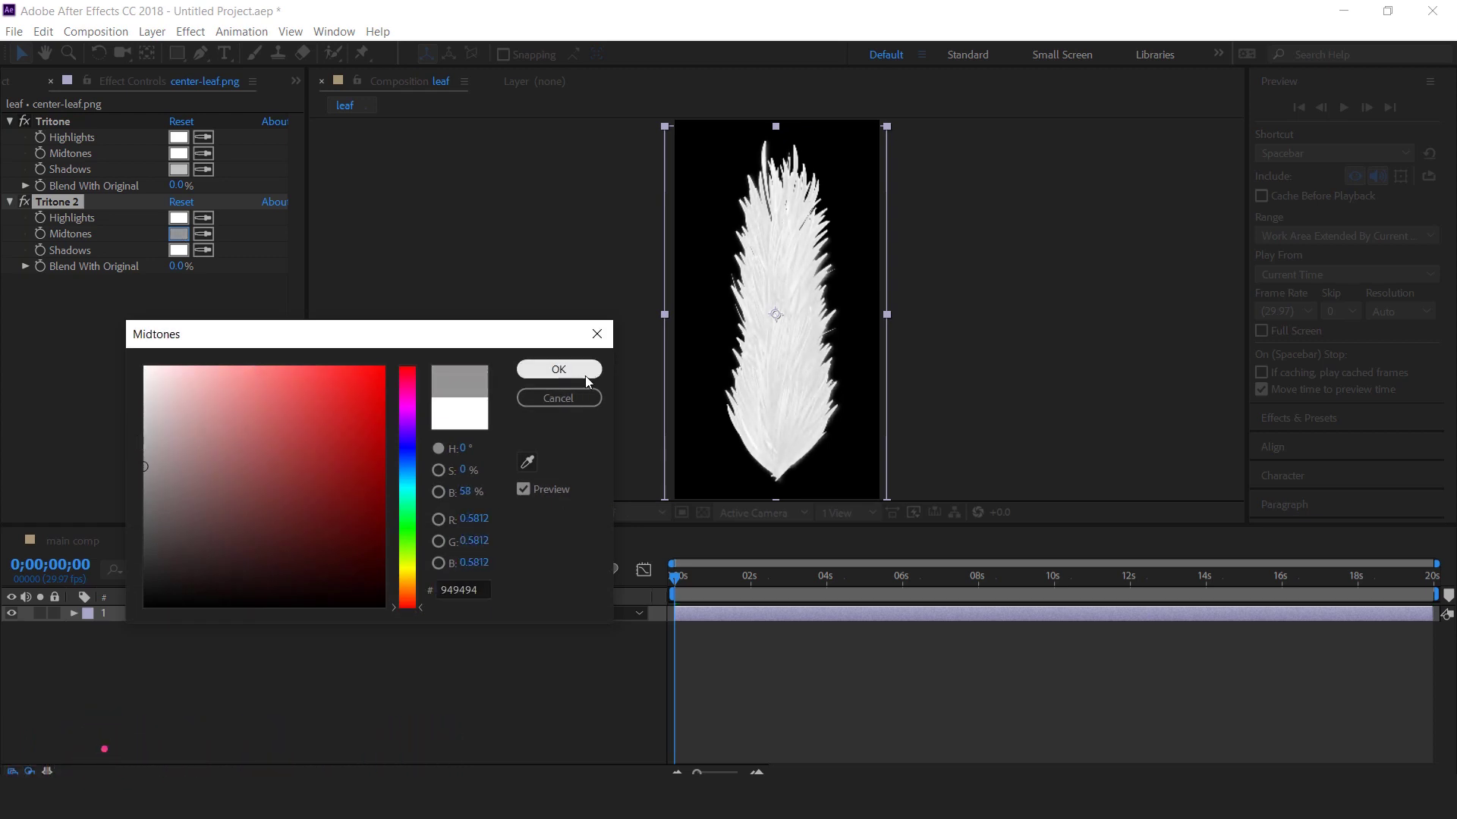
pyautogui.click(581, 371)
# Create a new composition named leaf brunch, 2000 px wide and 2000 px high.
pyautogui.click(8, 85)
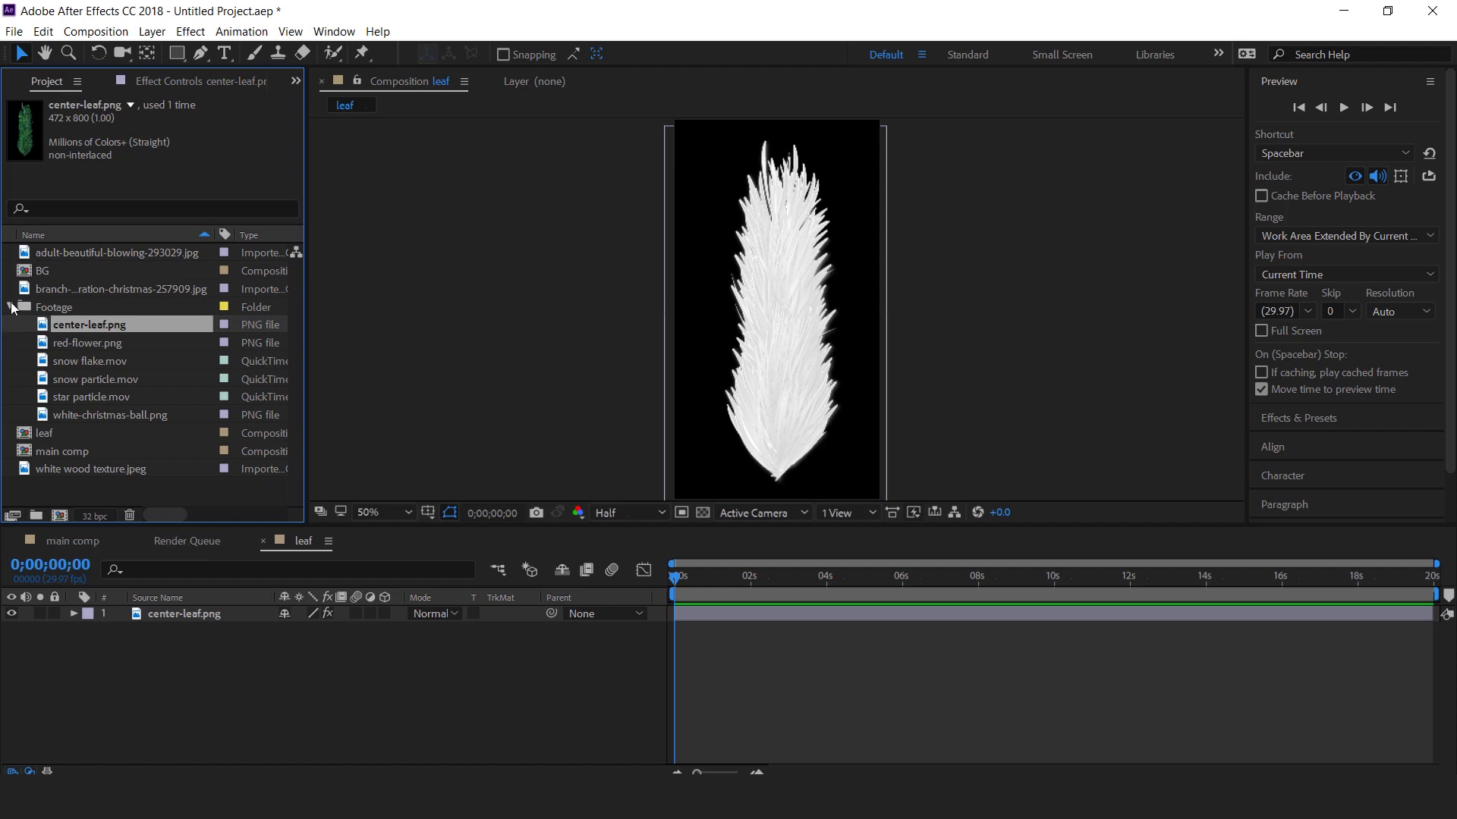
pyautogui.click(11, 306)
pyautogui.click(59, 516)
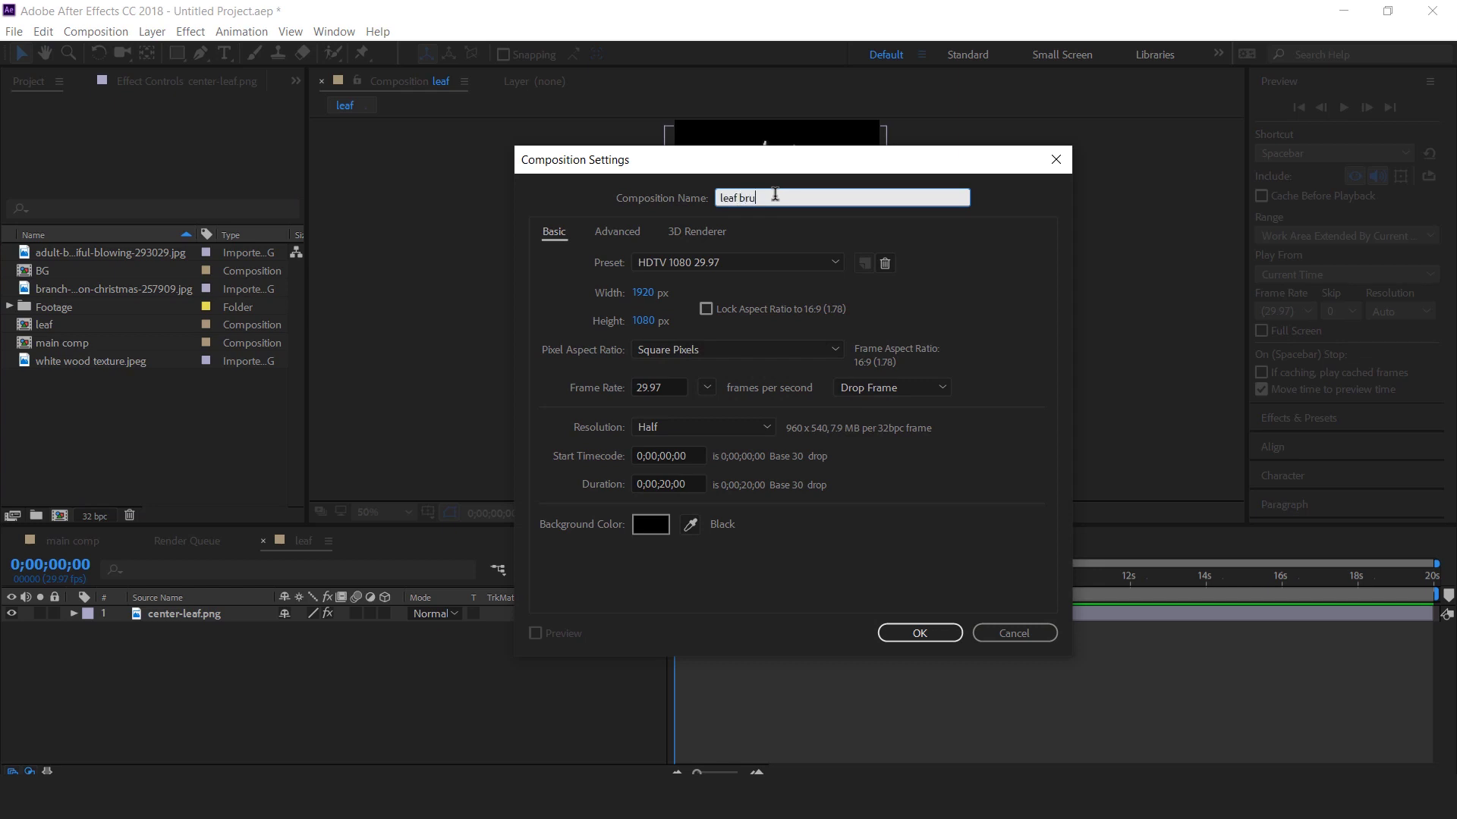
pyautogui.click(644, 294)
pyautogui.write('2000')
pyautogui.click(642, 320)
pyautogui.write('2000')
pyautogui.click(924, 632)
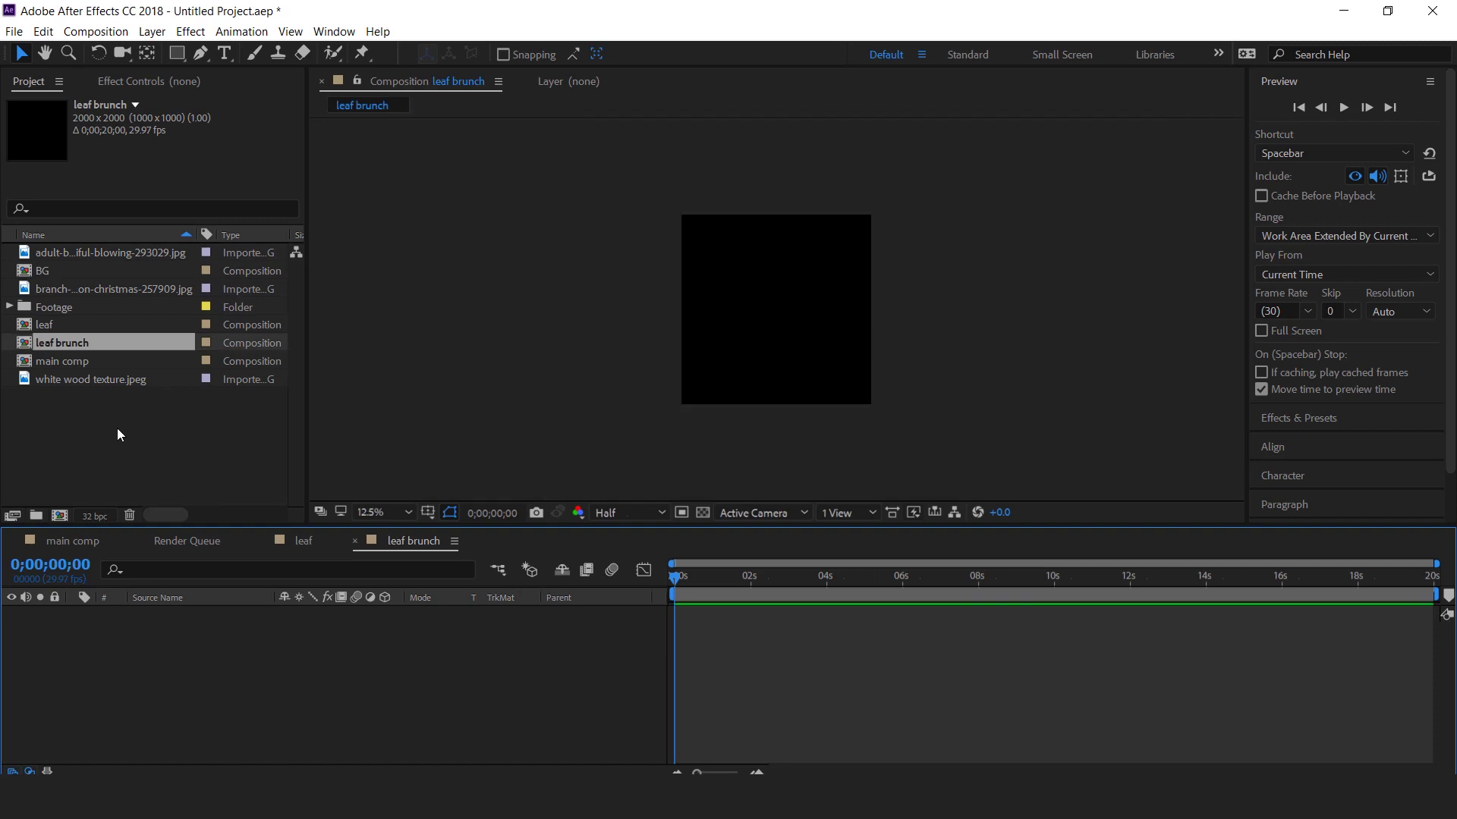
# Add the leaf composition as a layer in leaf brunch.
pyautogui.click(53, 307)
pyautogui.moveTo(30, 325); pyautogui.dragTo(180, 654)
pyautogui.press('.')
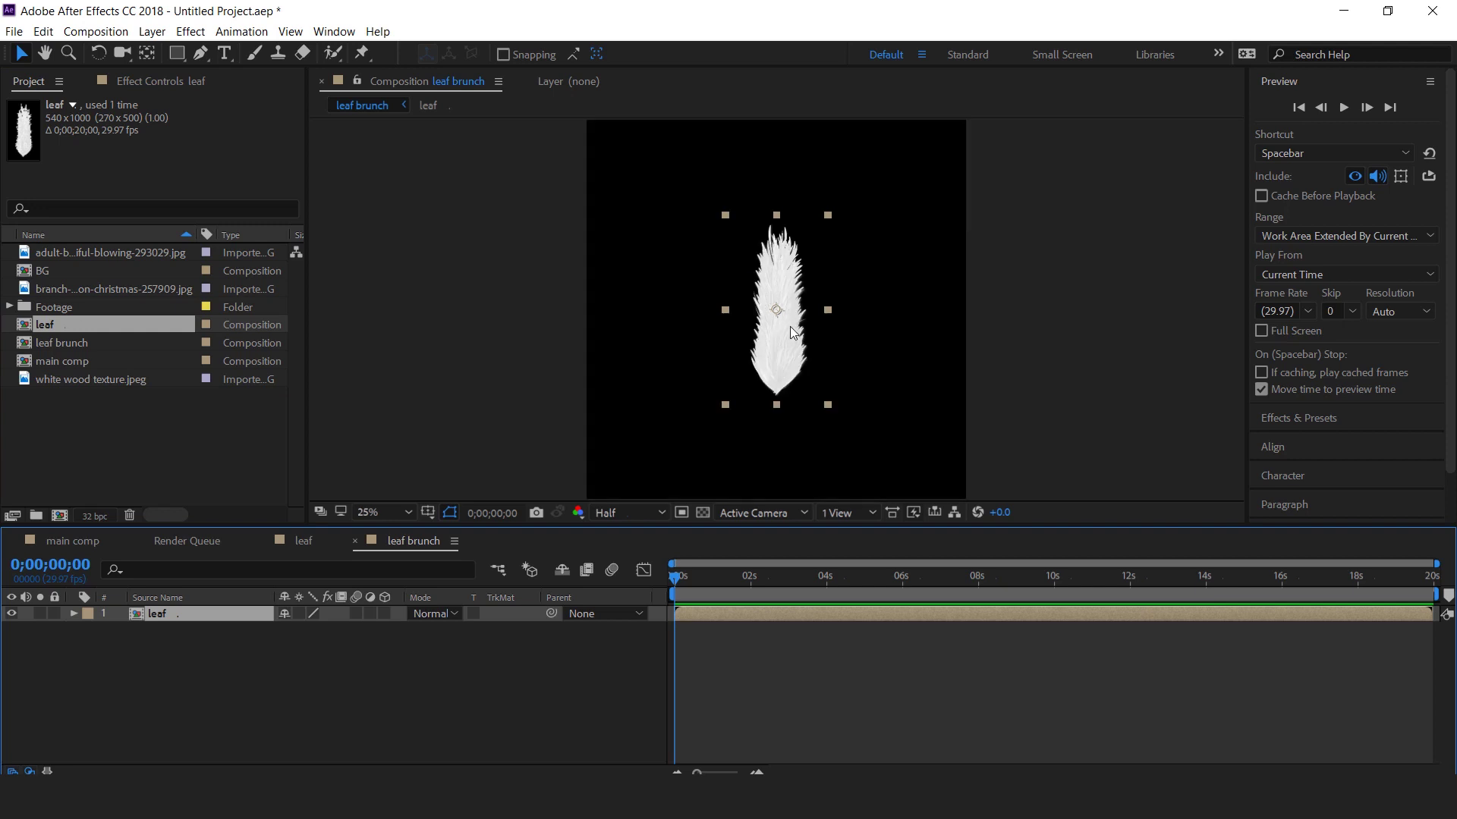
# Scale the leaf layer to 72% and move it down so its base sits near the frame's lower edge.
pyautogui.moveTo(806, 266); pyautogui.dragTo(800, 360)
pyautogui.press('s')
pyautogui.moveTo(337, 631); pyautogui.dragTo(315, 631)
pyautogui.moveTo(803, 348); pyautogui.dragTo(801, 375)
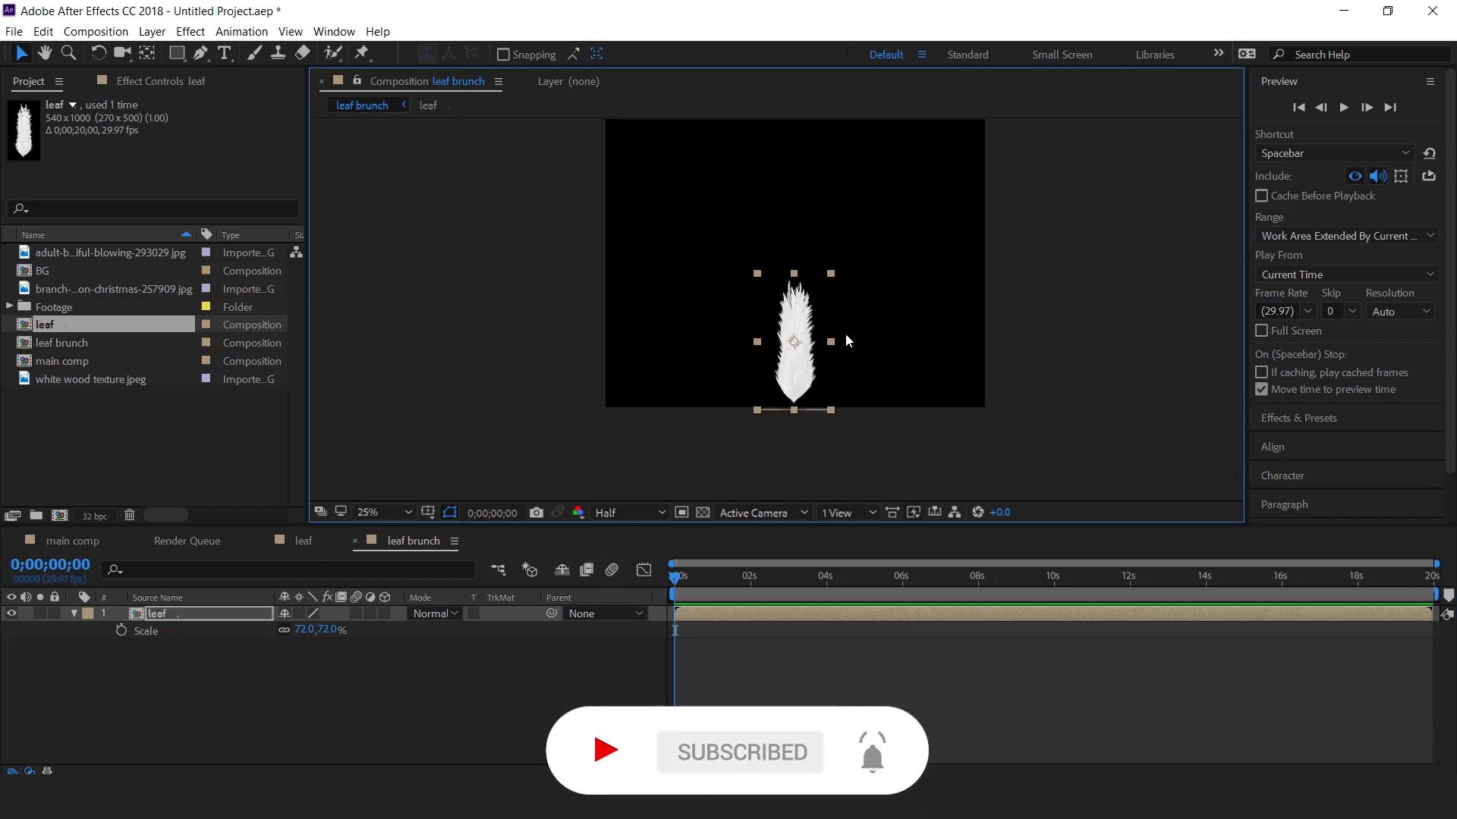
# Move the leaf layer's anchor point to the base of the leaf.
pyautogui.press(',')
pyautogui.press('.')
pyautogui.press('y')
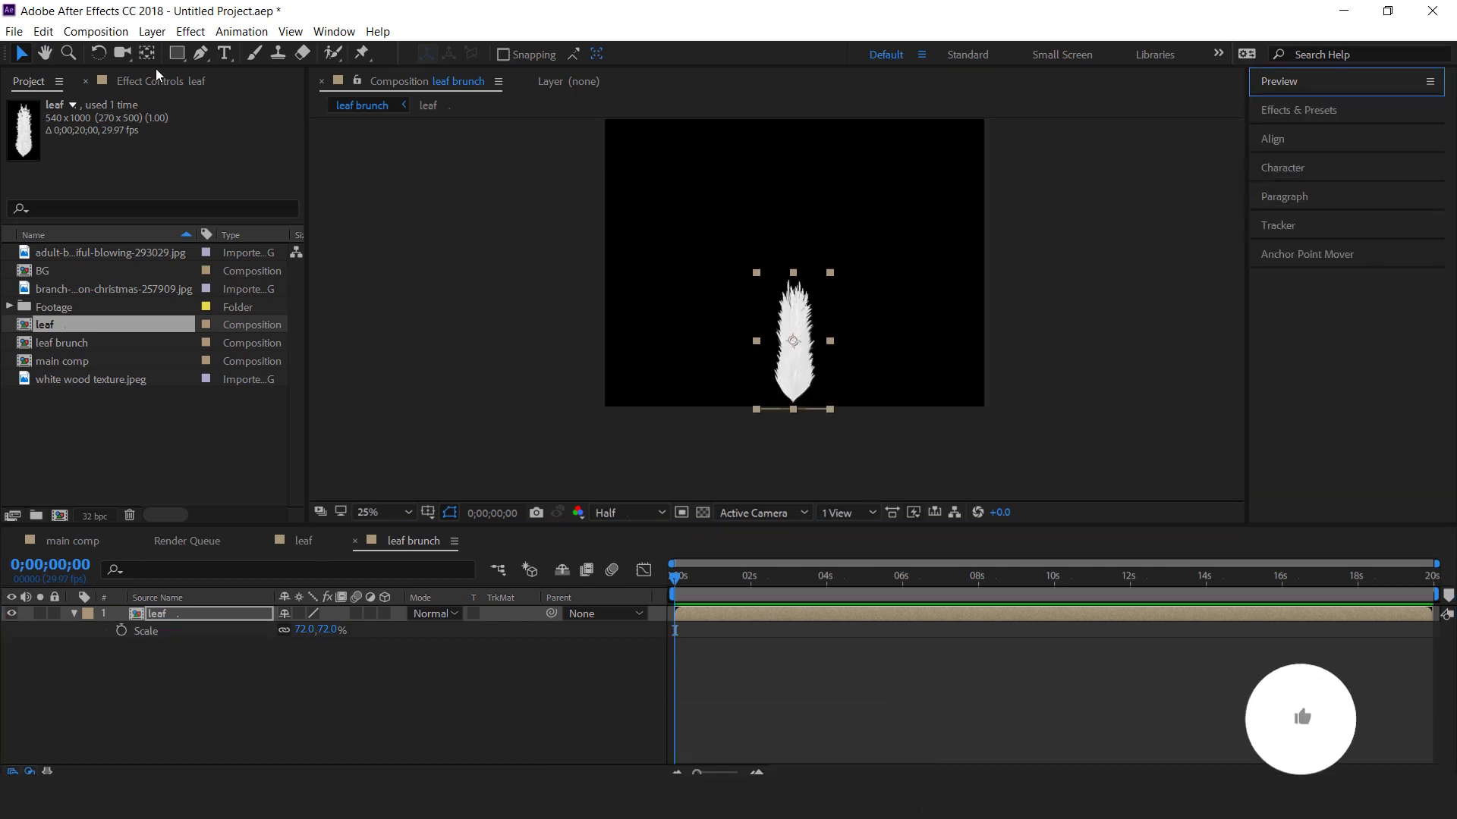
pyautogui.press('v')
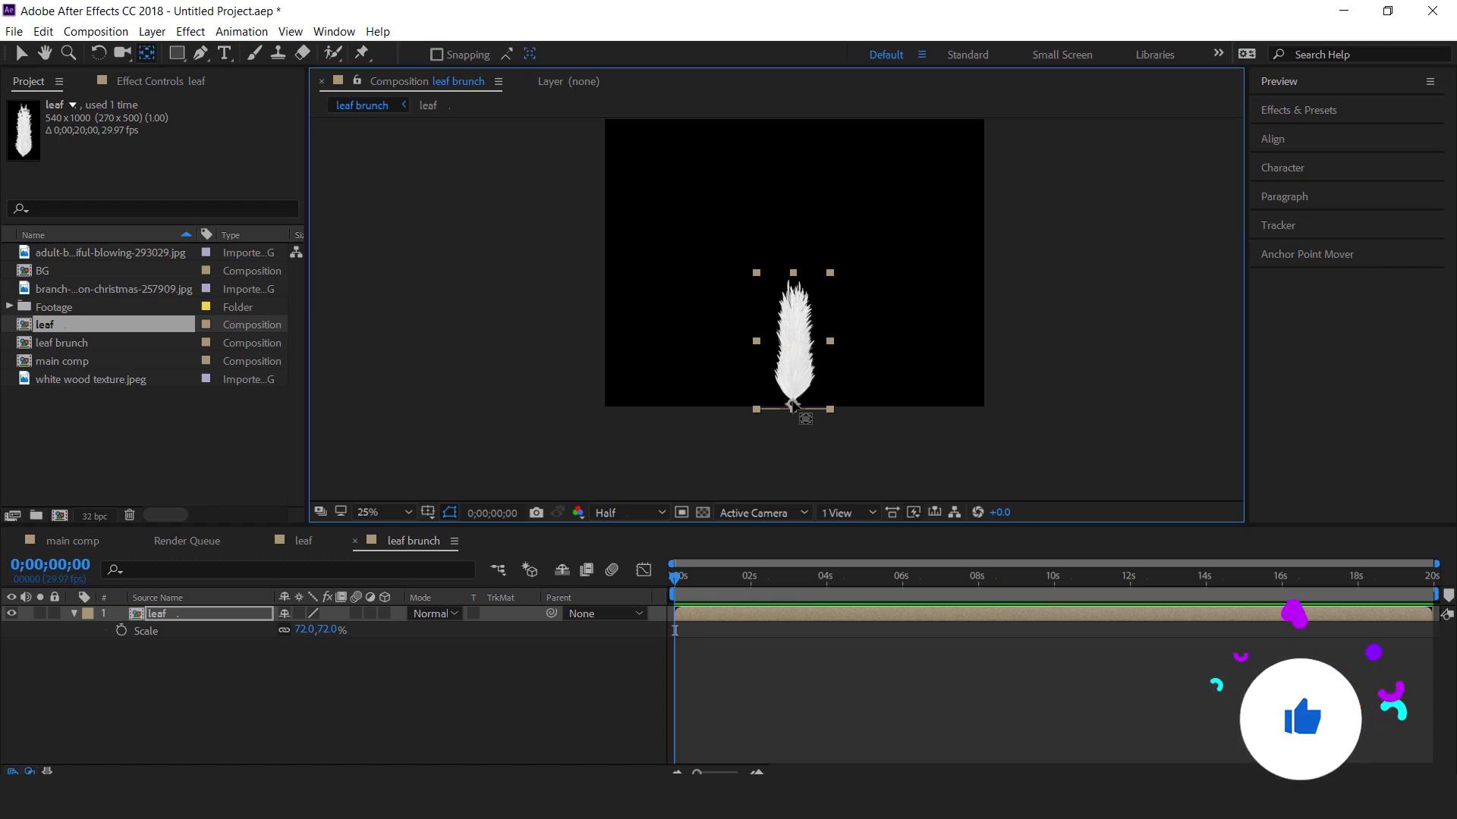
# Keyframe the leaf layer's scale from 0% at 0 seconds to 72% at 1 second and preview the growth.
pyautogui.click(662, 626)
pyautogui.click(756, 772)
pyautogui.click(756, 773)
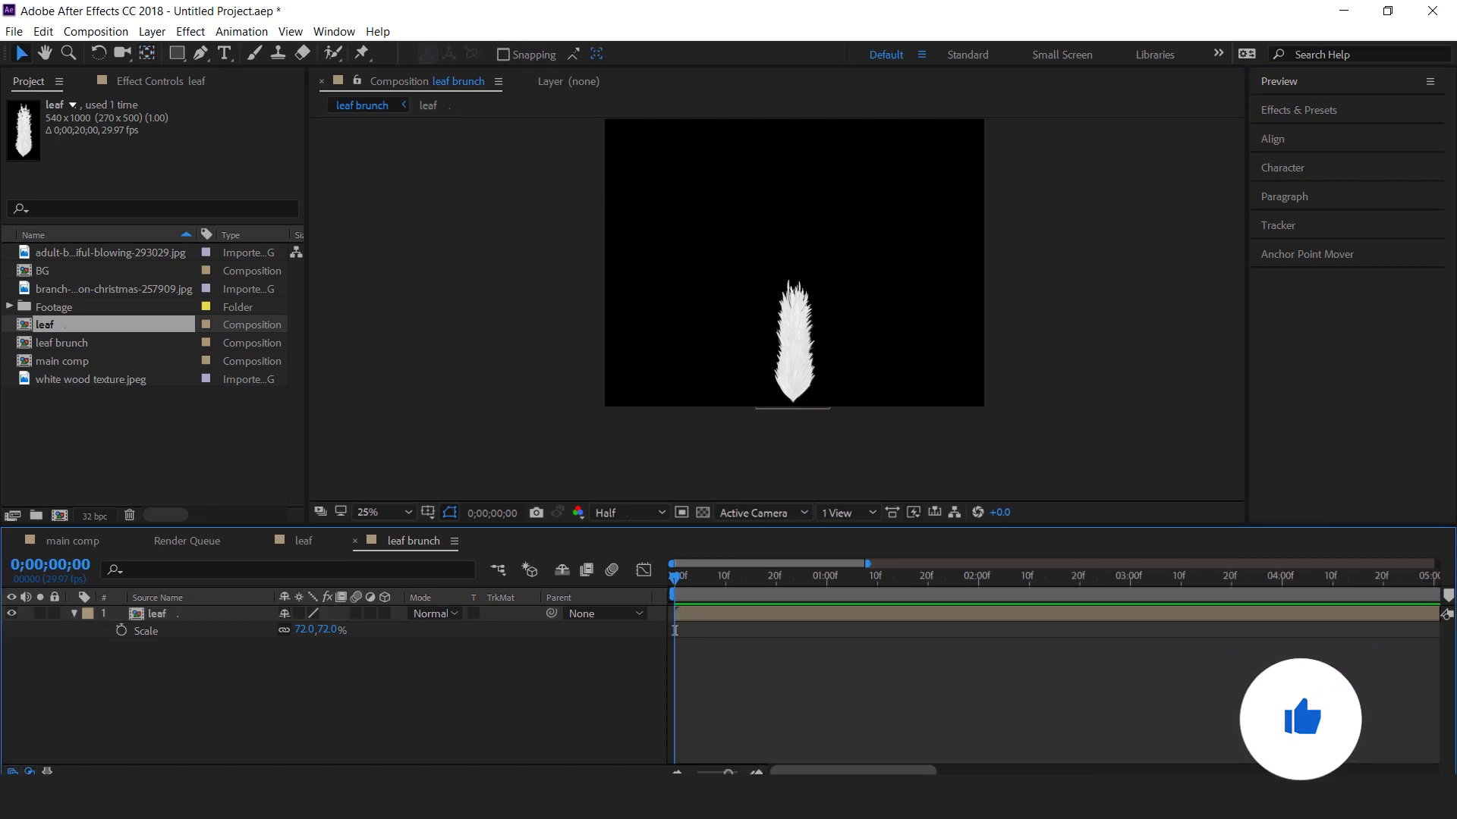
pyautogui.moveTo(675, 579)
pyautogui.mouseDown()
pyautogui.moveTo(812, 595)
pyautogui.moveTo(686, 597)
pyautogui.moveTo(827, 614)
pyautogui.mouseUp()
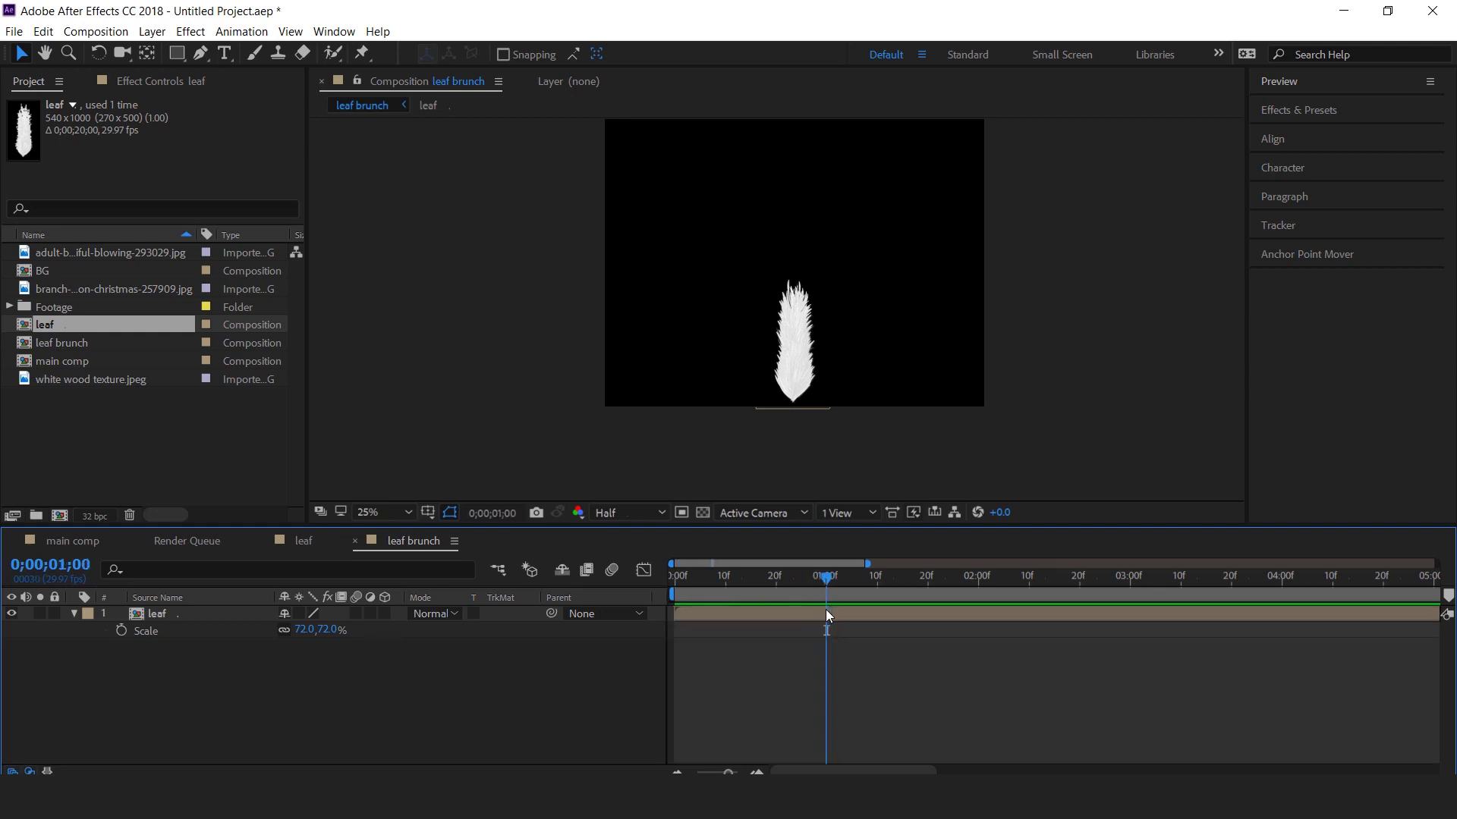
pyautogui.click(121, 631)
pyautogui.moveTo(697, 599); pyautogui.dragTo(376, 617)
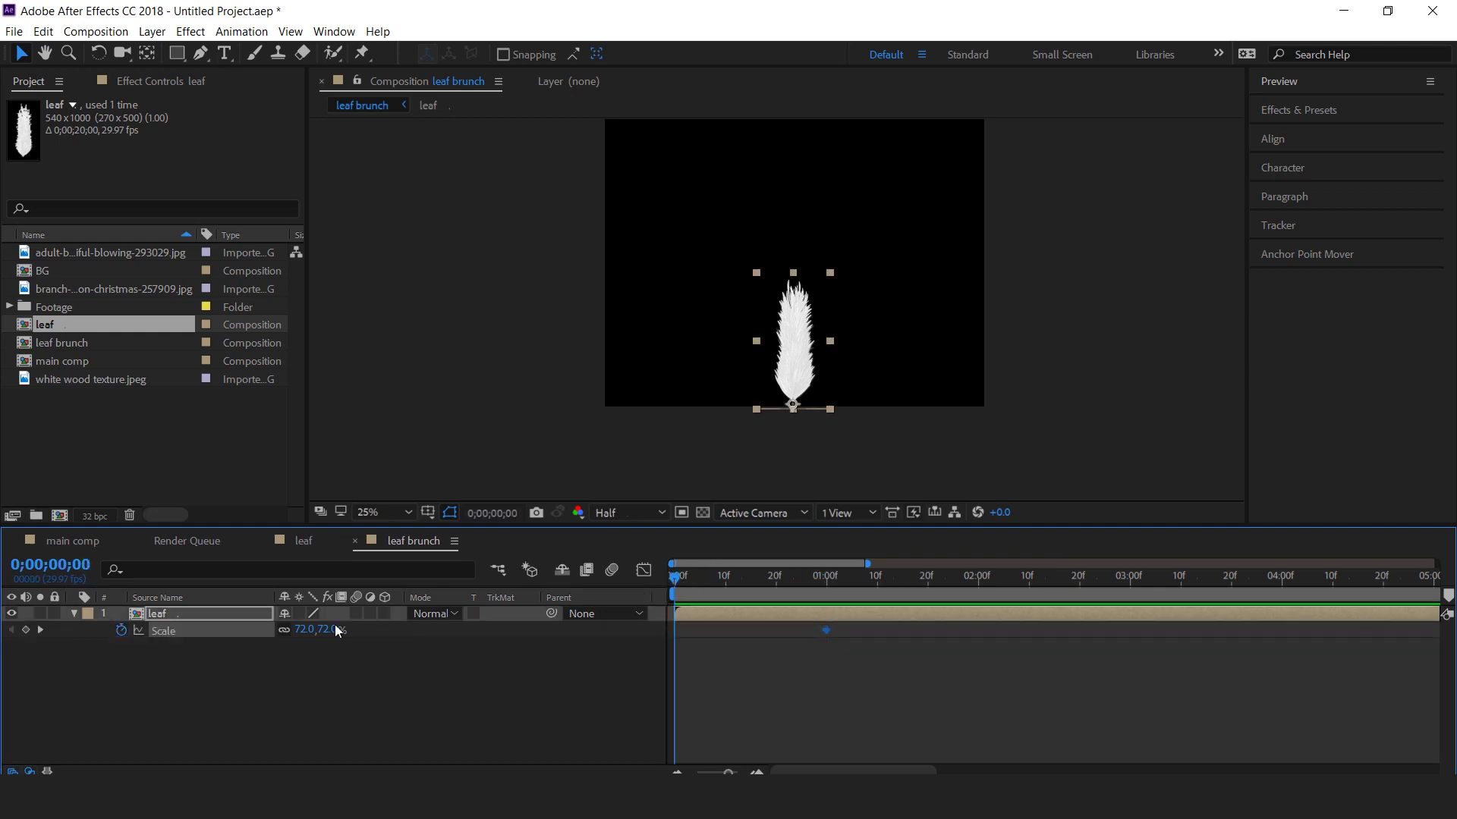
pyautogui.write('0')
pyautogui.press('Return')
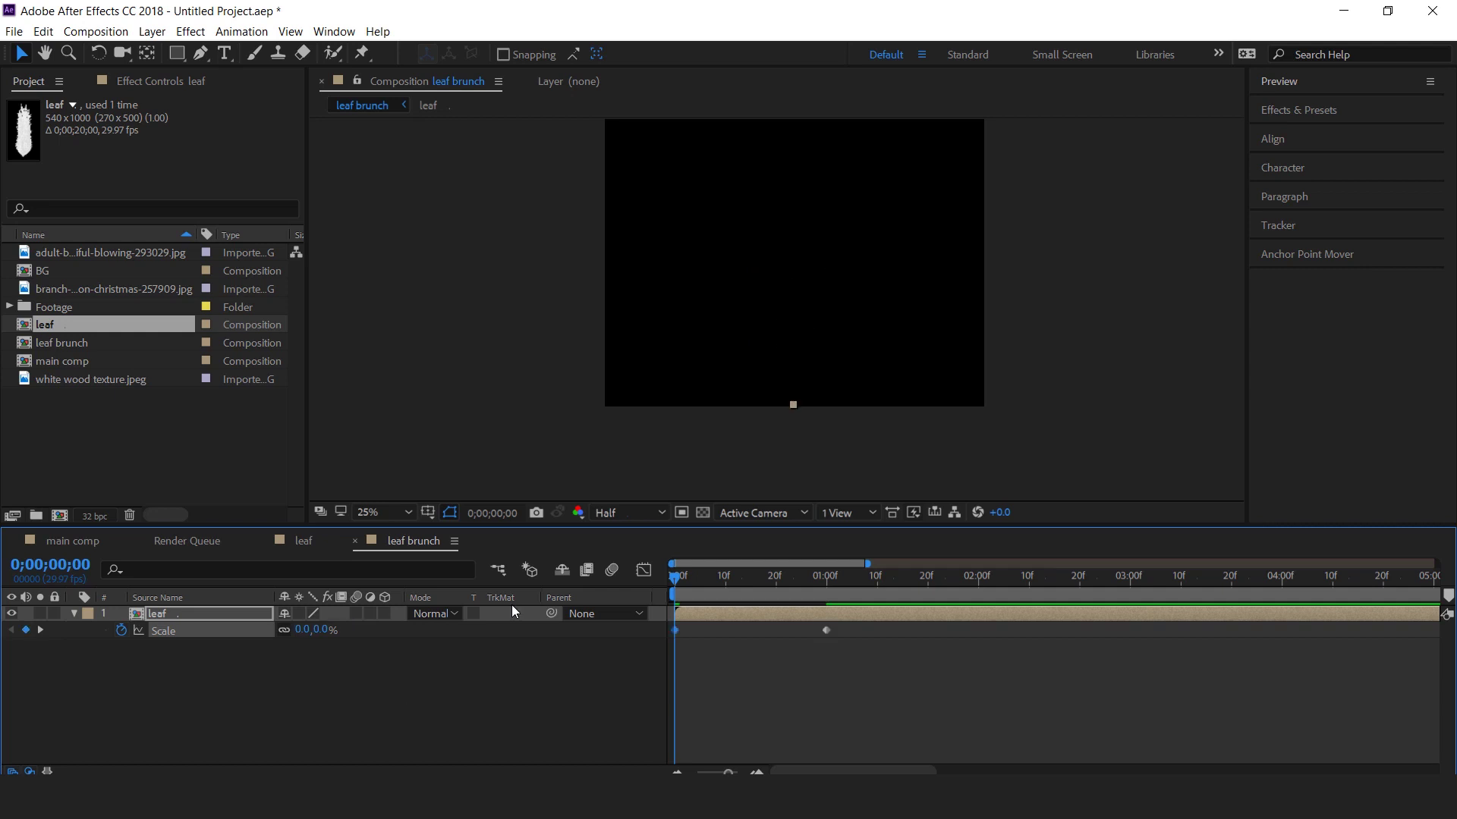
pyautogui.press('space')
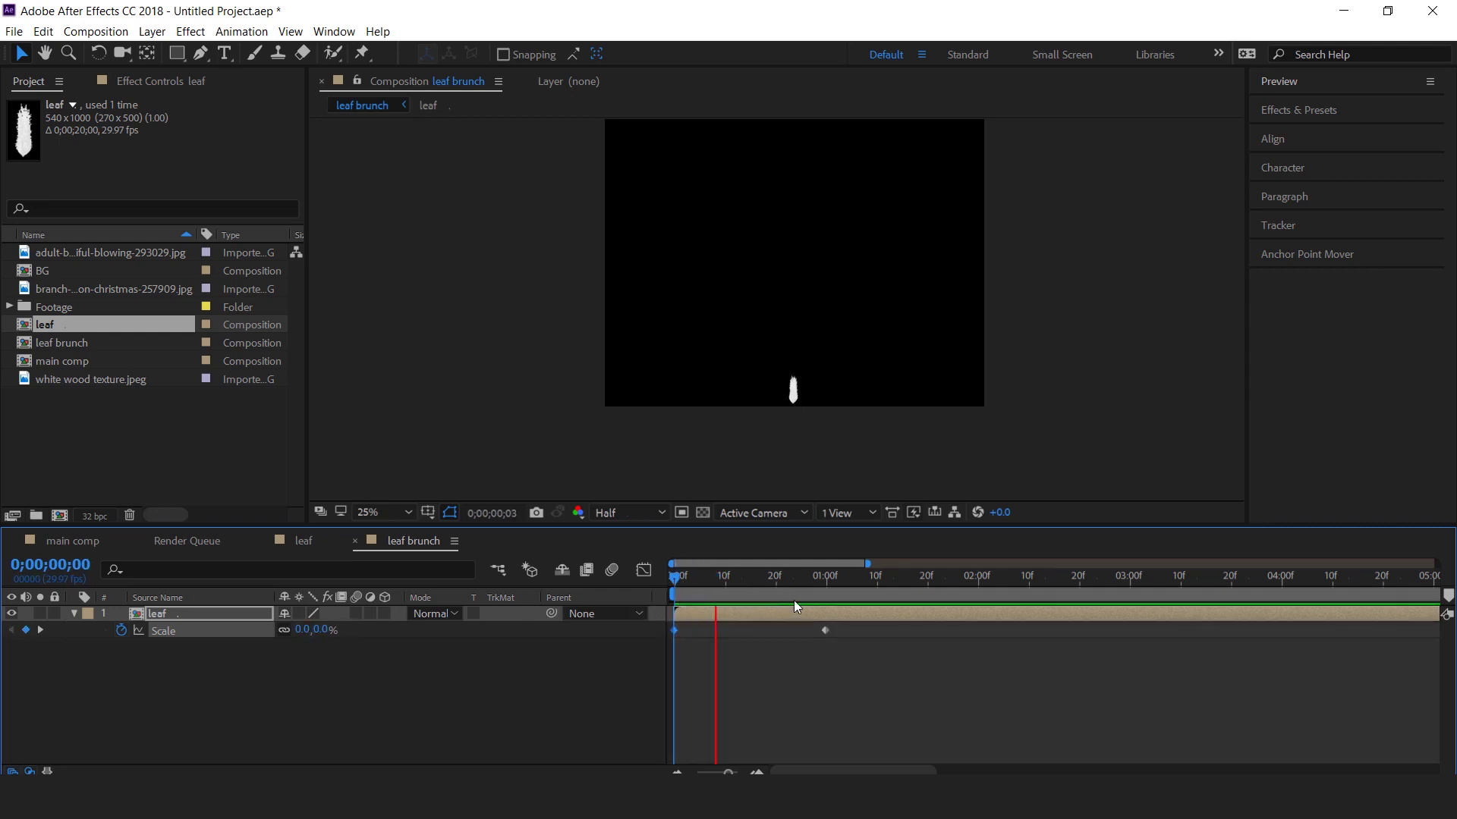
pyautogui.press('space')
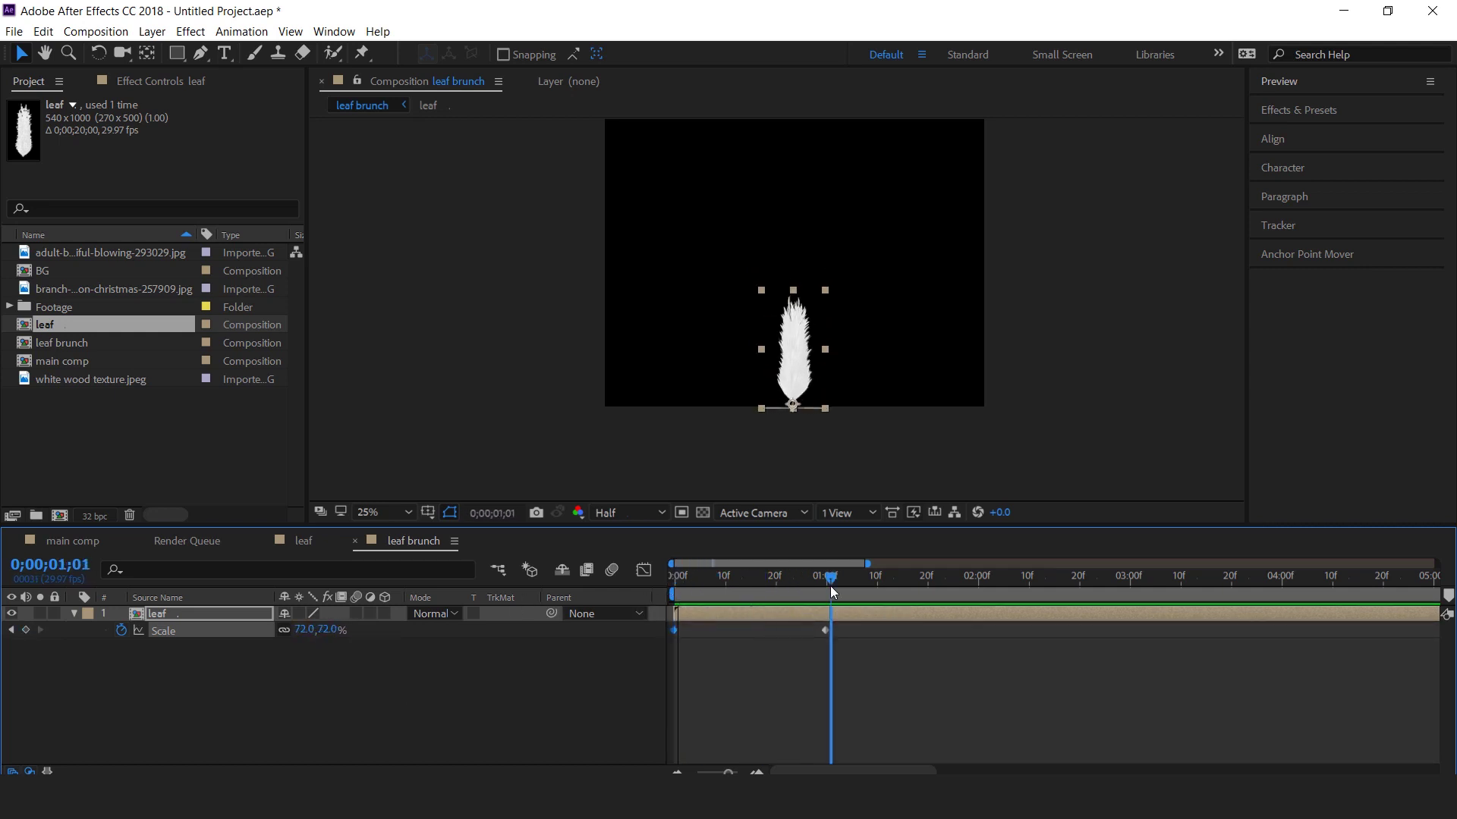
# Apply Easy Ease to both scale keyframes of the leaf layer.
pyautogui.moveTo(844, 653); pyautogui.dragTo(668, 625)
pyautogui.rightClick(827, 629)
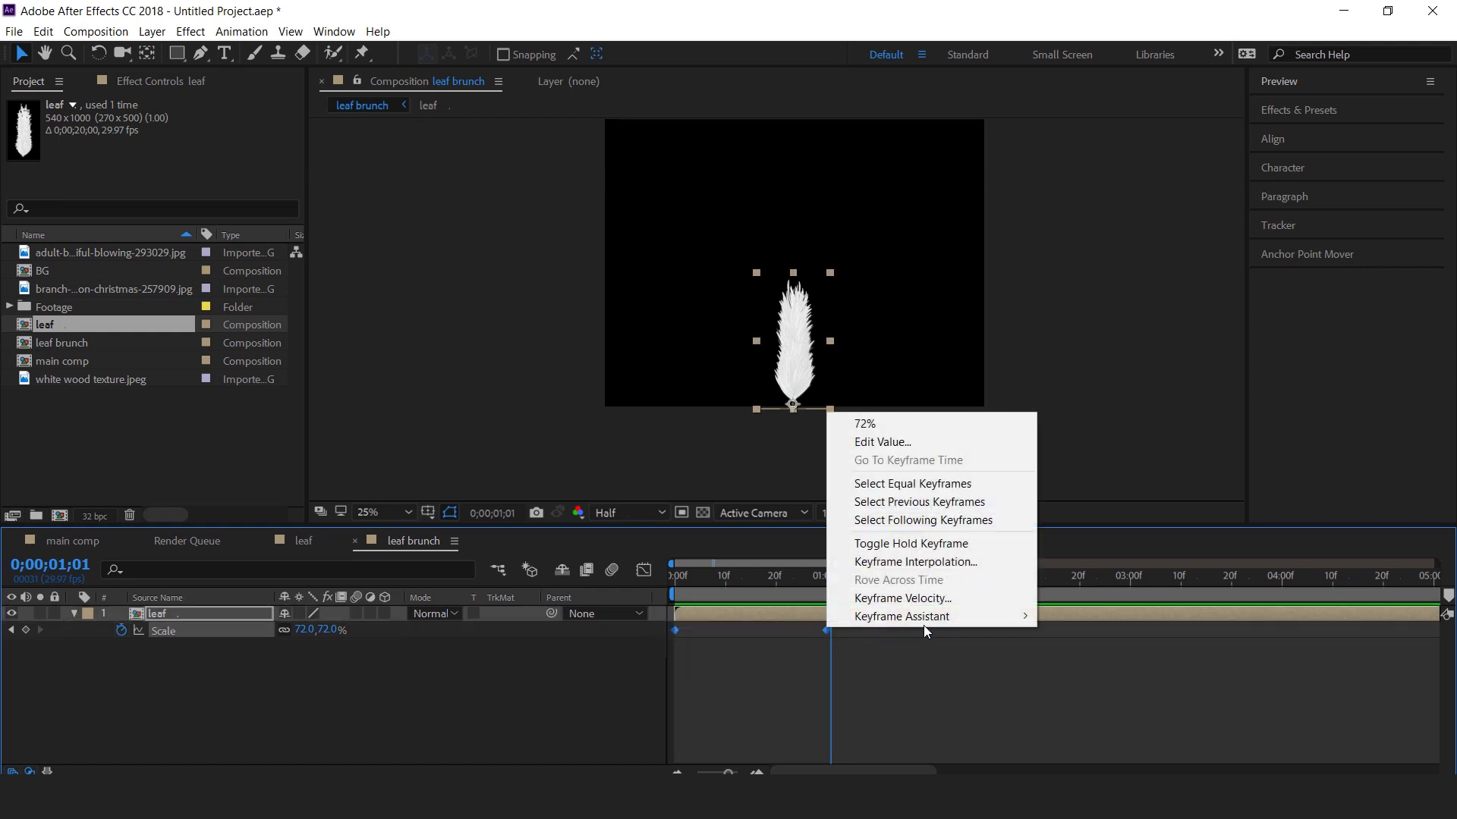
pyautogui.moveTo(923, 621)
pyautogui.click(1138, 671)
# Reshape the scale speed graph so the leaf grows fast at first and slows toward the end, and preview it.
pyautogui.click(644, 570)
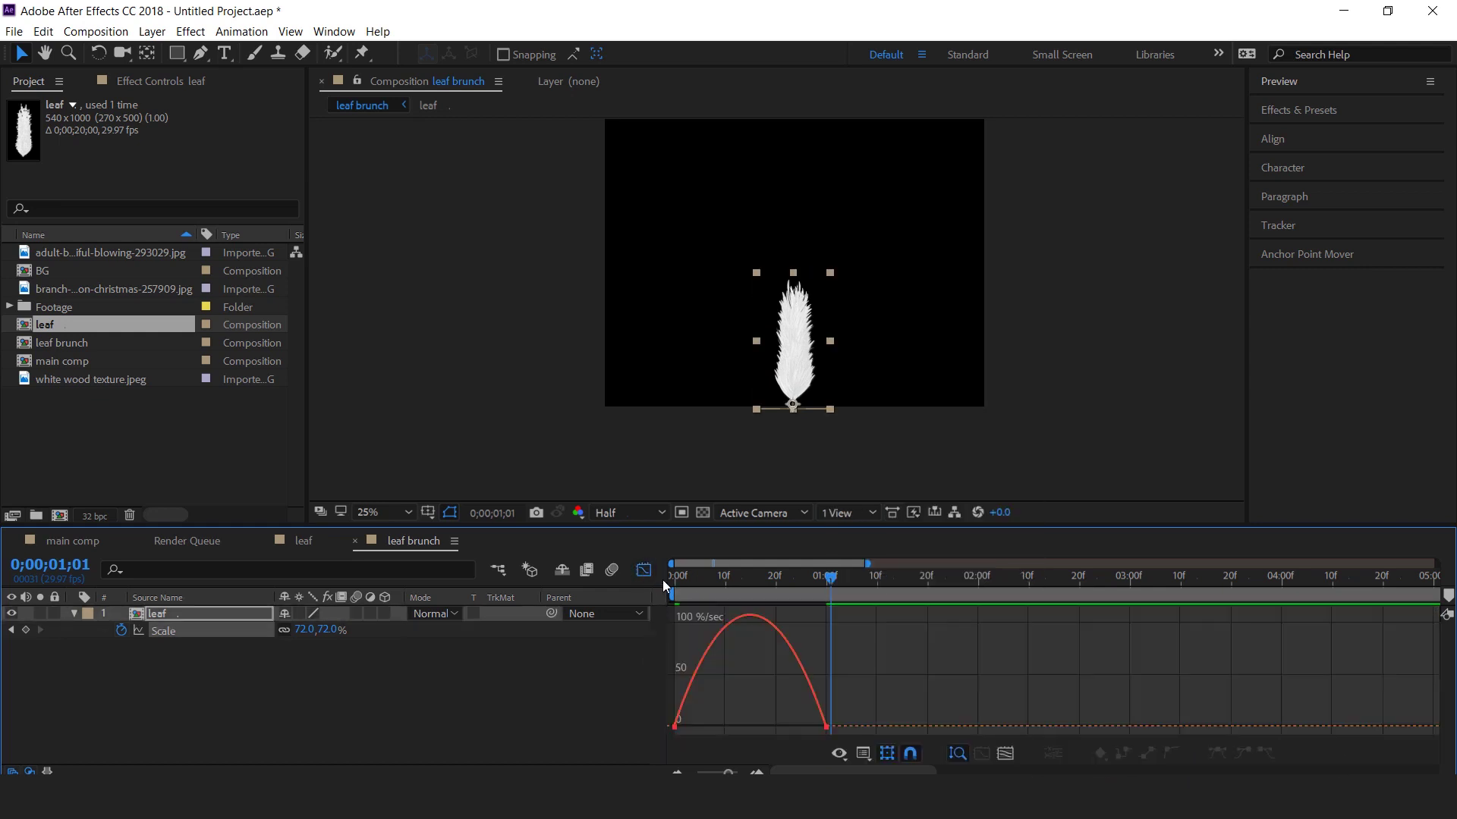
pyautogui.moveTo(912, 702); pyautogui.dragTo(685, 726)
pyautogui.click(640, 574)
pyautogui.click(643, 570)
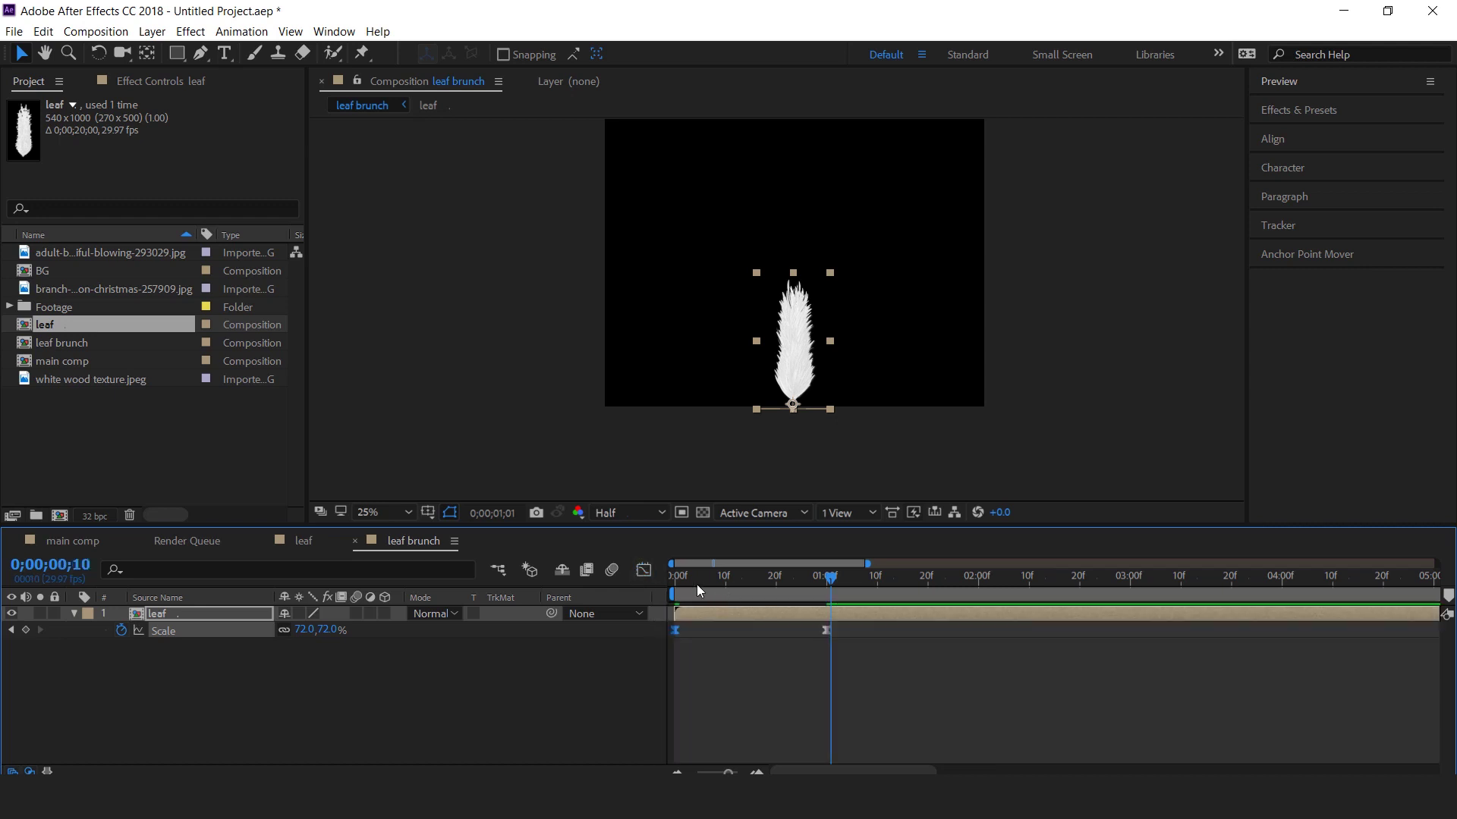
pyautogui.press('Home')
pyautogui.press('space')
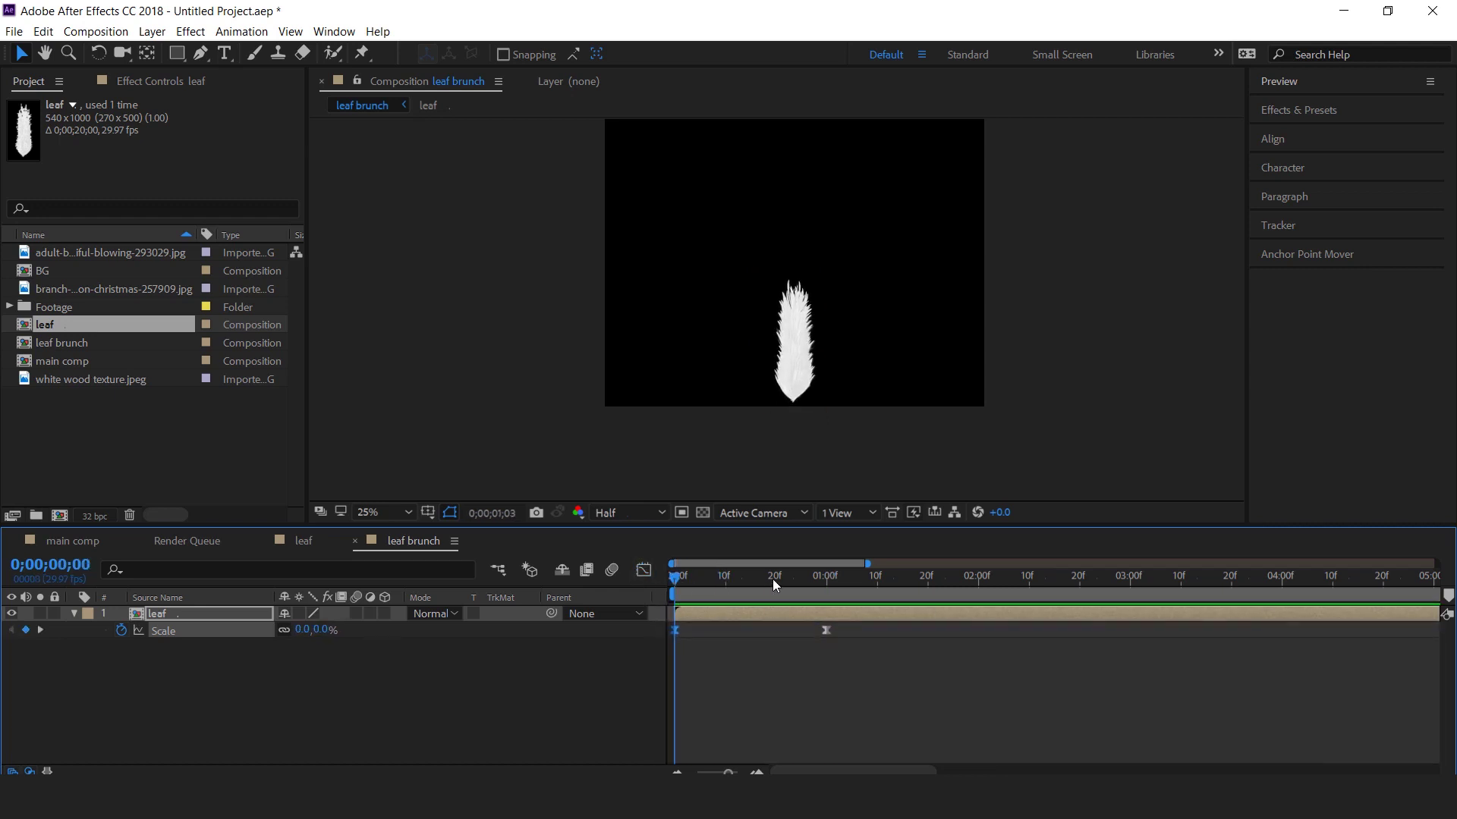
# Move the leaf's ending scale keyframe to frame 20 and preview the faster growth.
pyautogui.moveTo(773, 579); pyautogui.dragTo(776, 580)
pyautogui.moveTo(827, 631); pyautogui.dragTo(780, 634)
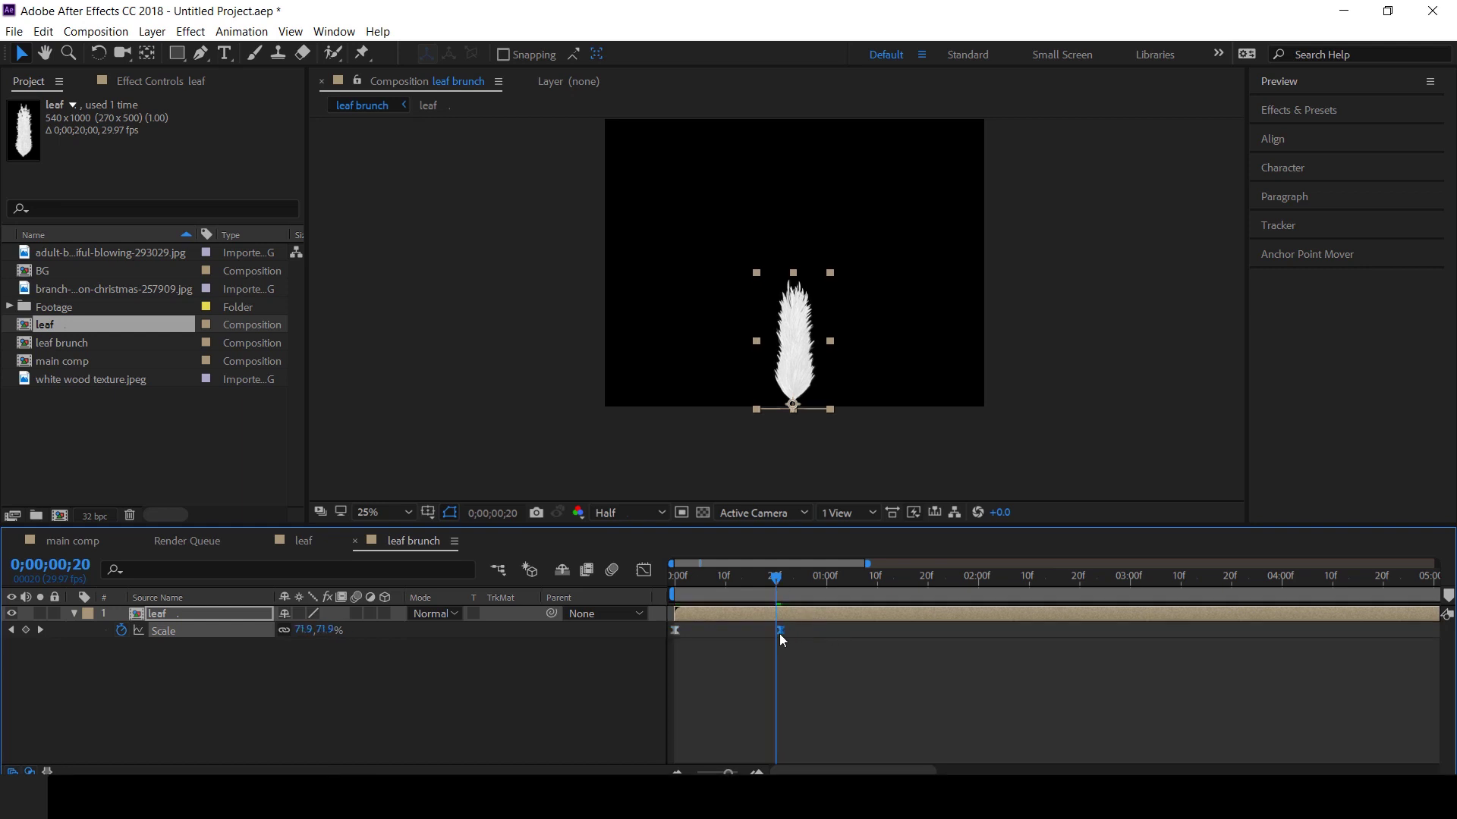
pyautogui.press('Home')
pyautogui.press('space')
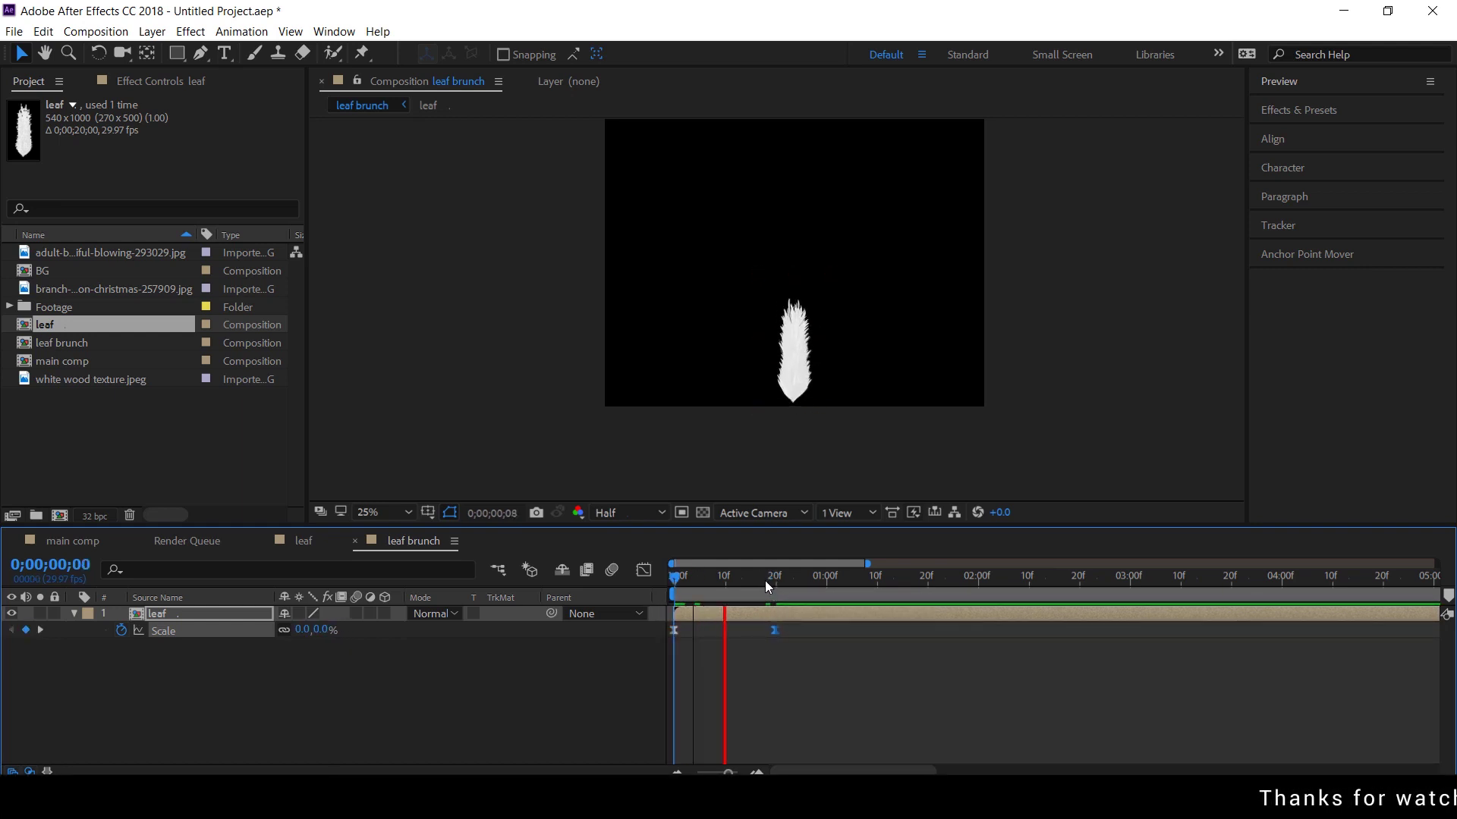
pyautogui.click(747, 583)
# Set the leaf's ending scale keyframe to frame 25 and preview the animation.
pyautogui.click(838, 643)
pyautogui.scroll(1, 786, 628)
pyautogui.moveTo(767, 630); pyautogui.dragTo(815, 631)
pyautogui.hscroll(-2, 795, 753)
pyautogui.click(675, 582)
pyautogui.press('space')
pyautogui.press('space')
pyautogui.press('space')
pyautogui.moveTo(811, 583); pyautogui.dragTo(936, 599)
pyautogui.click(977, 668)
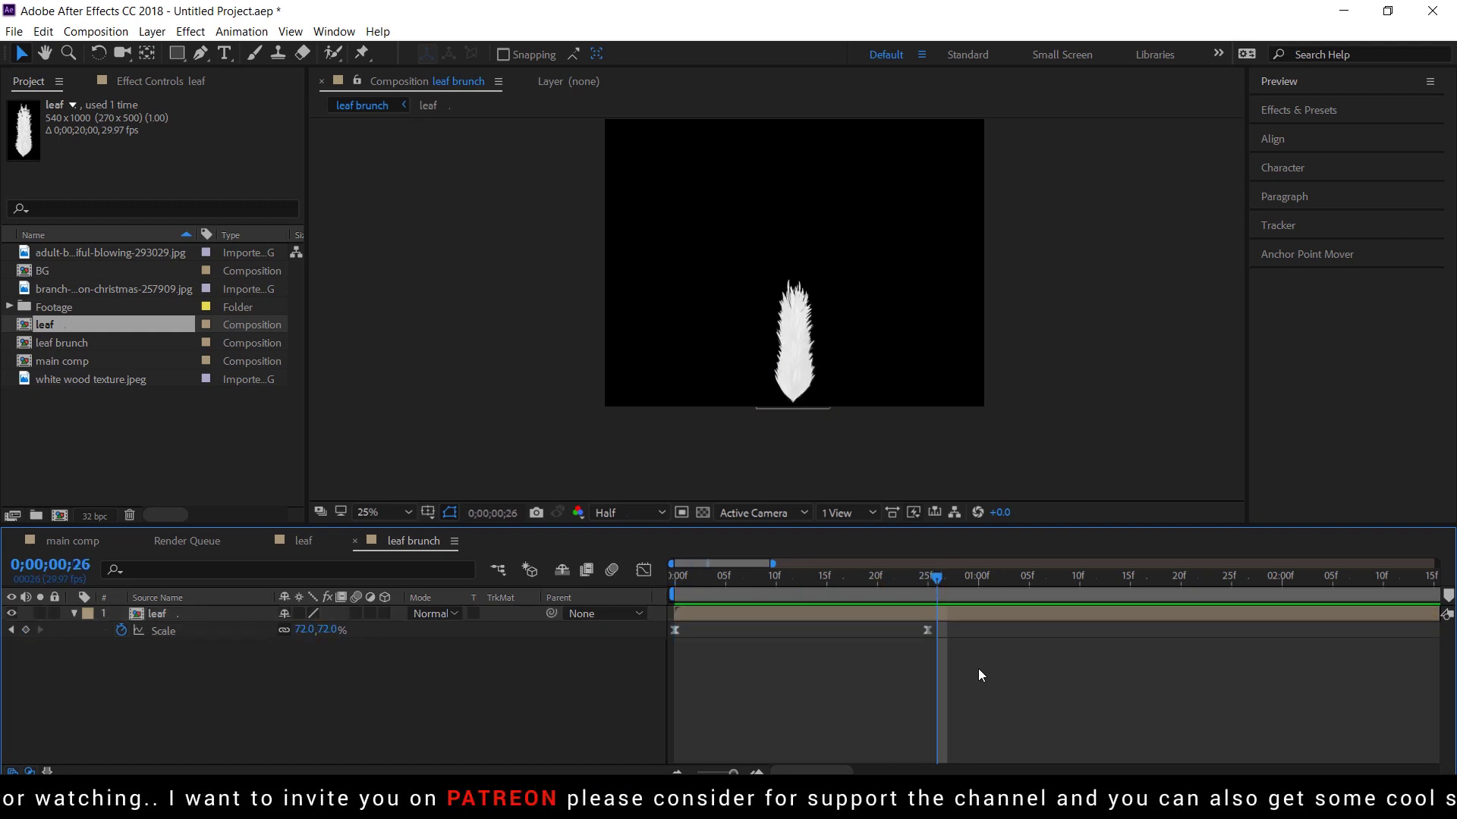
# Duplicate the leaf layer, tilt the copy to the right and place its base slightly above the original's base.
pyautogui.click(74, 614)
pyautogui.click(198, 613)
pyautogui.hotkey('ctrl', 'd')
pyautogui.hotkey('ctrl', 'd')
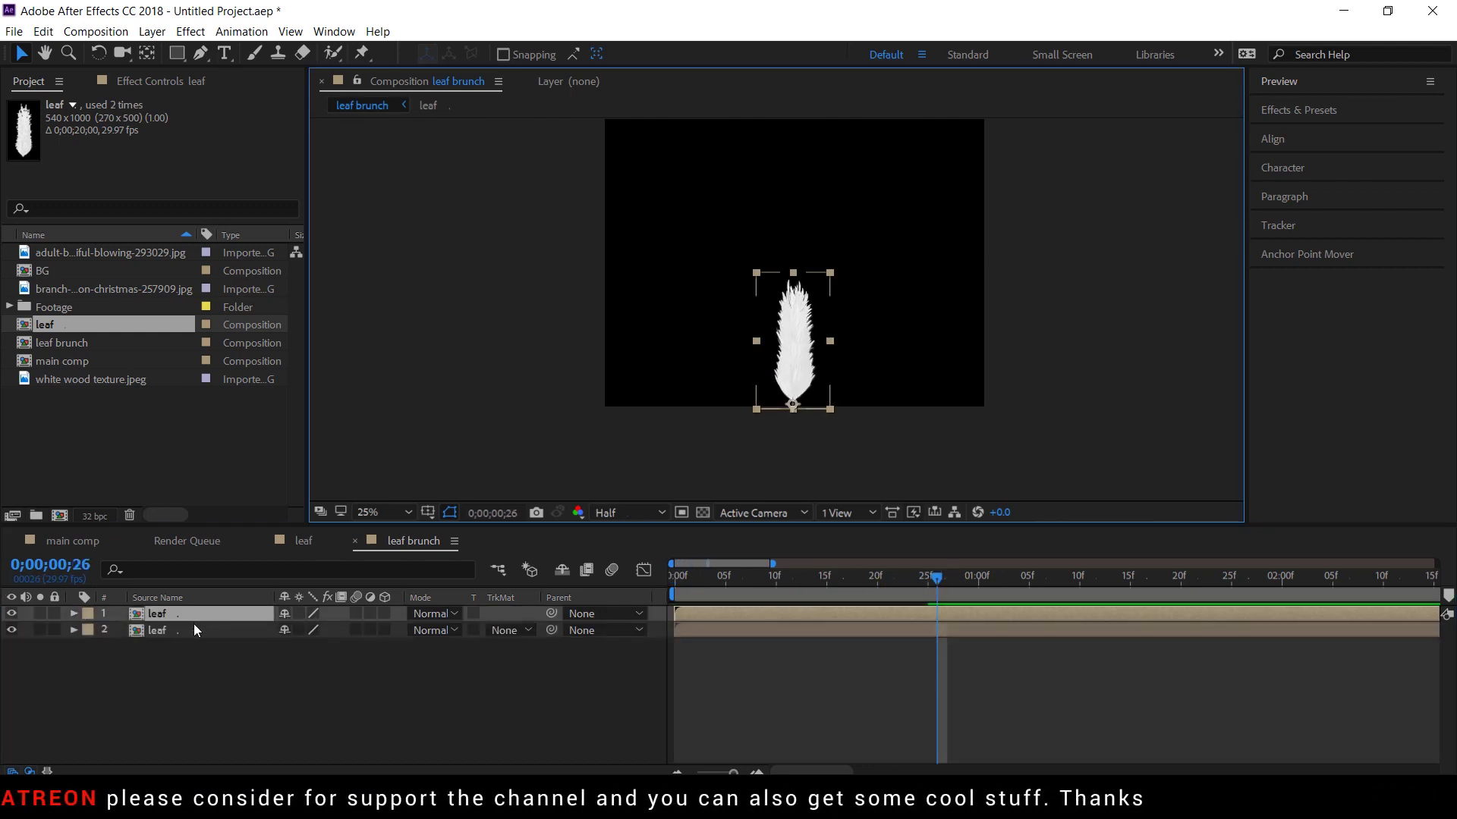
pyautogui.moveTo(835, 284)
pyautogui.mouseDown()
pyautogui.moveTo(834, 346)
pyautogui.moveTo(837, 311)
pyautogui.mouseUp()
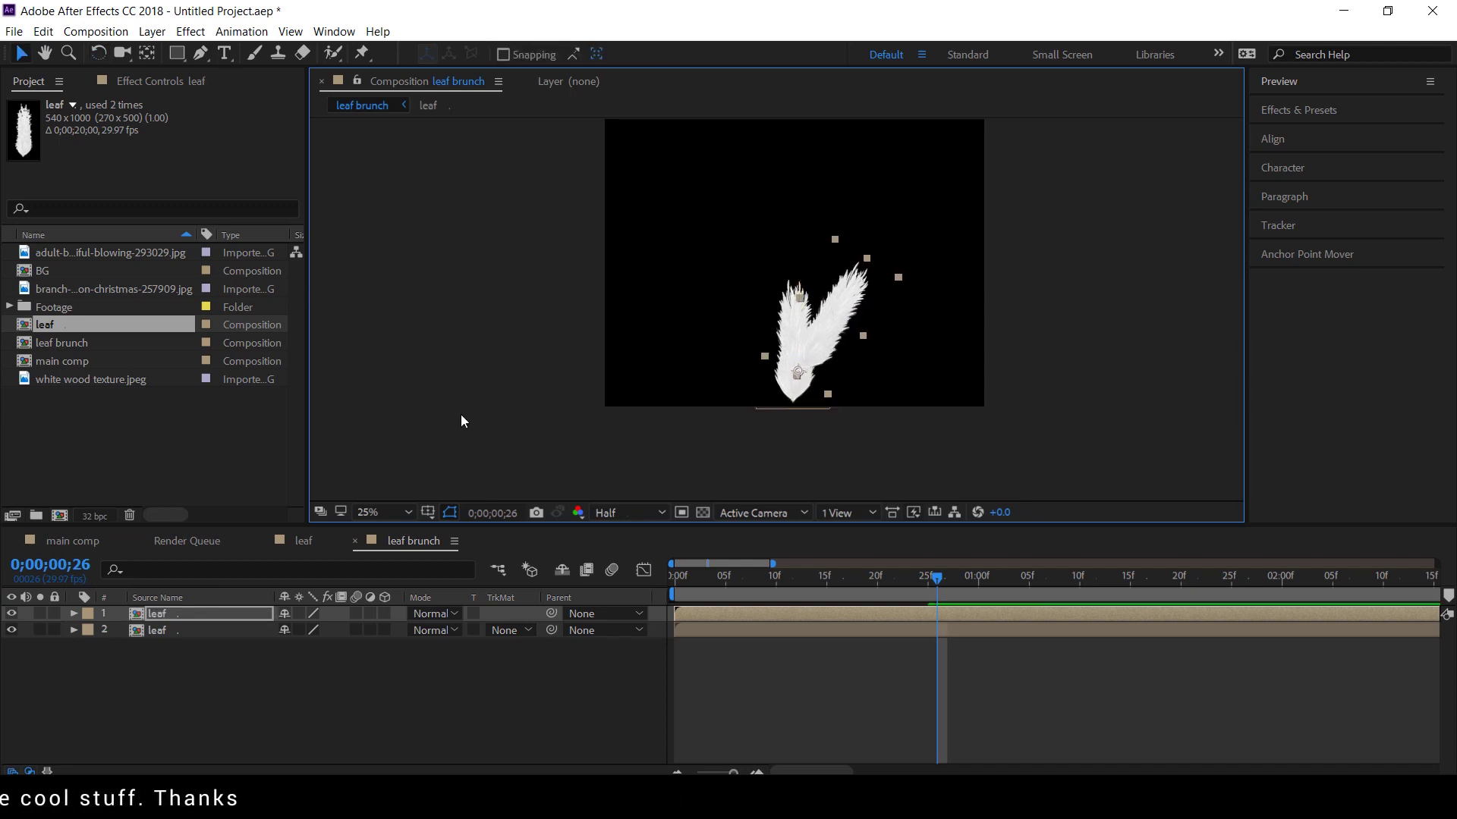
# Duplicate the right-tilted leaf and rotate the copy to the left, roughly mirroring it across the center leaf.
pyautogui.click(202, 614)
pyautogui.press('space')
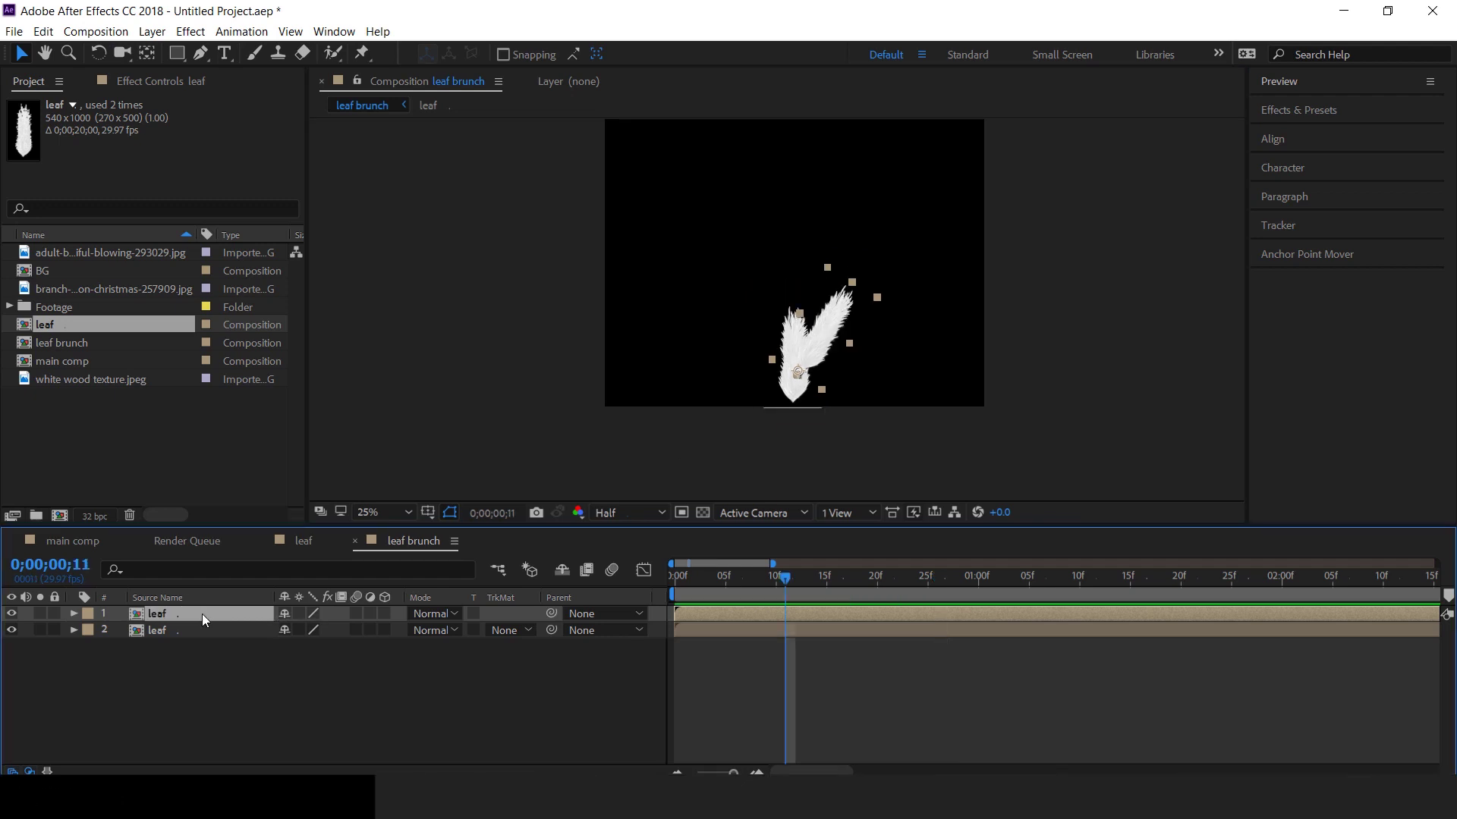
pyautogui.hotkey('ctrl', 'd')
pyautogui.press('w')
pyautogui.moveTo(827, 273); pyautogui.dragTo(662, 307)
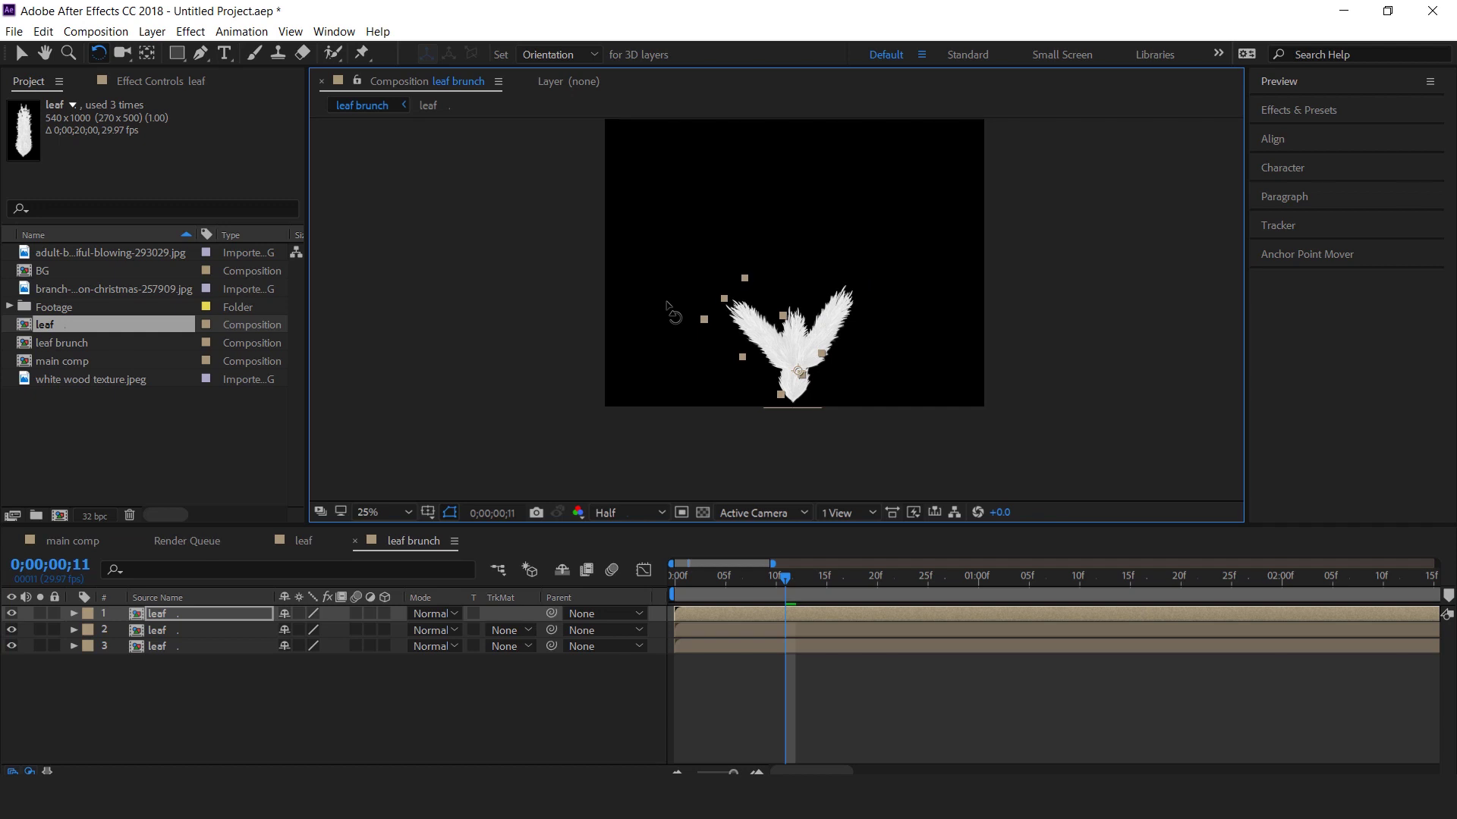
pyautogui.press('v')
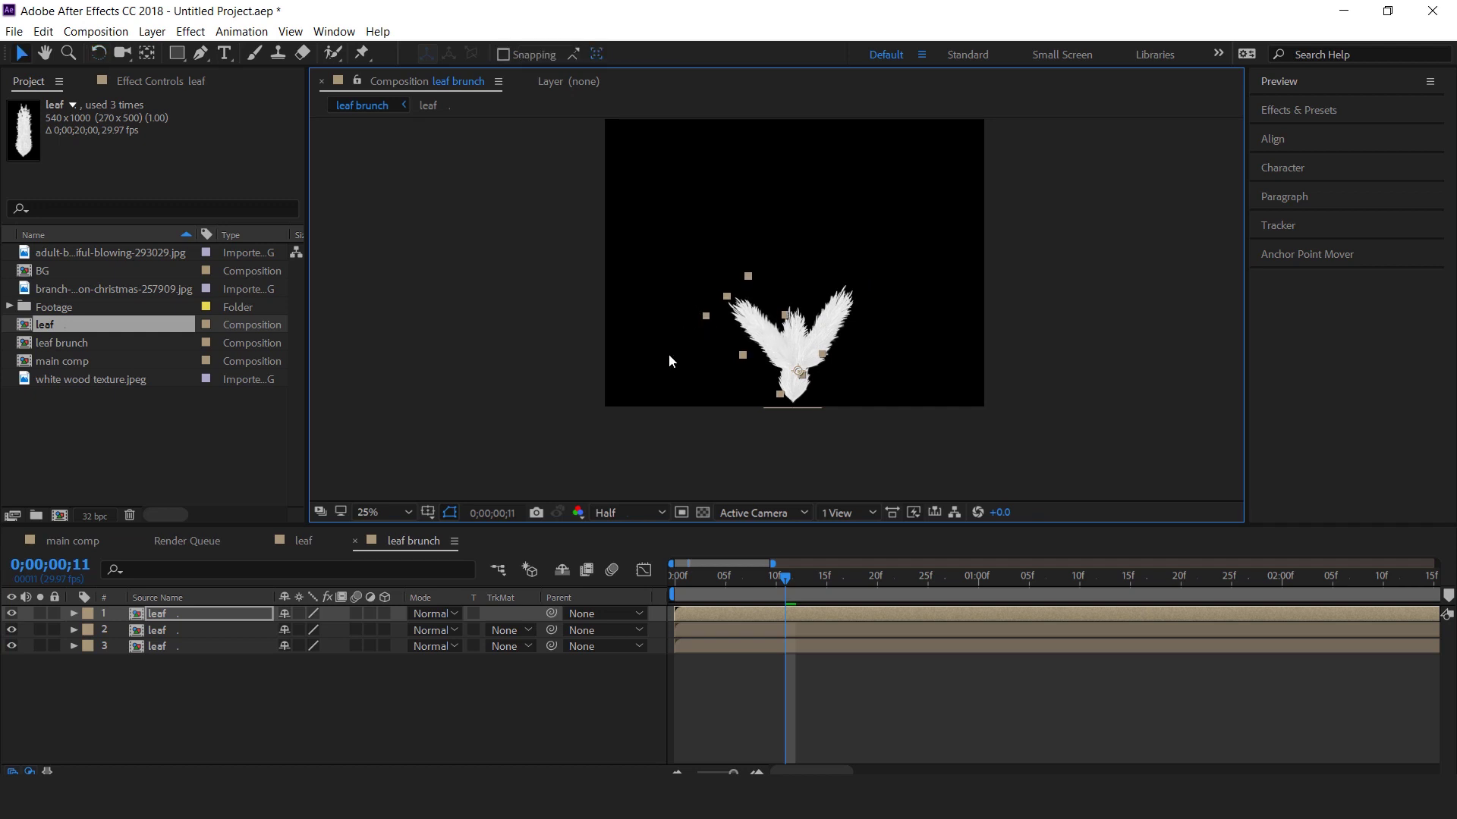
# Set the frame 25 scale of the left and right leaves to 53% and 54%, and raise the right leaf slightly.
pyautogui.moveTo(785, 580); pyautogui.dragTo(923, 598)
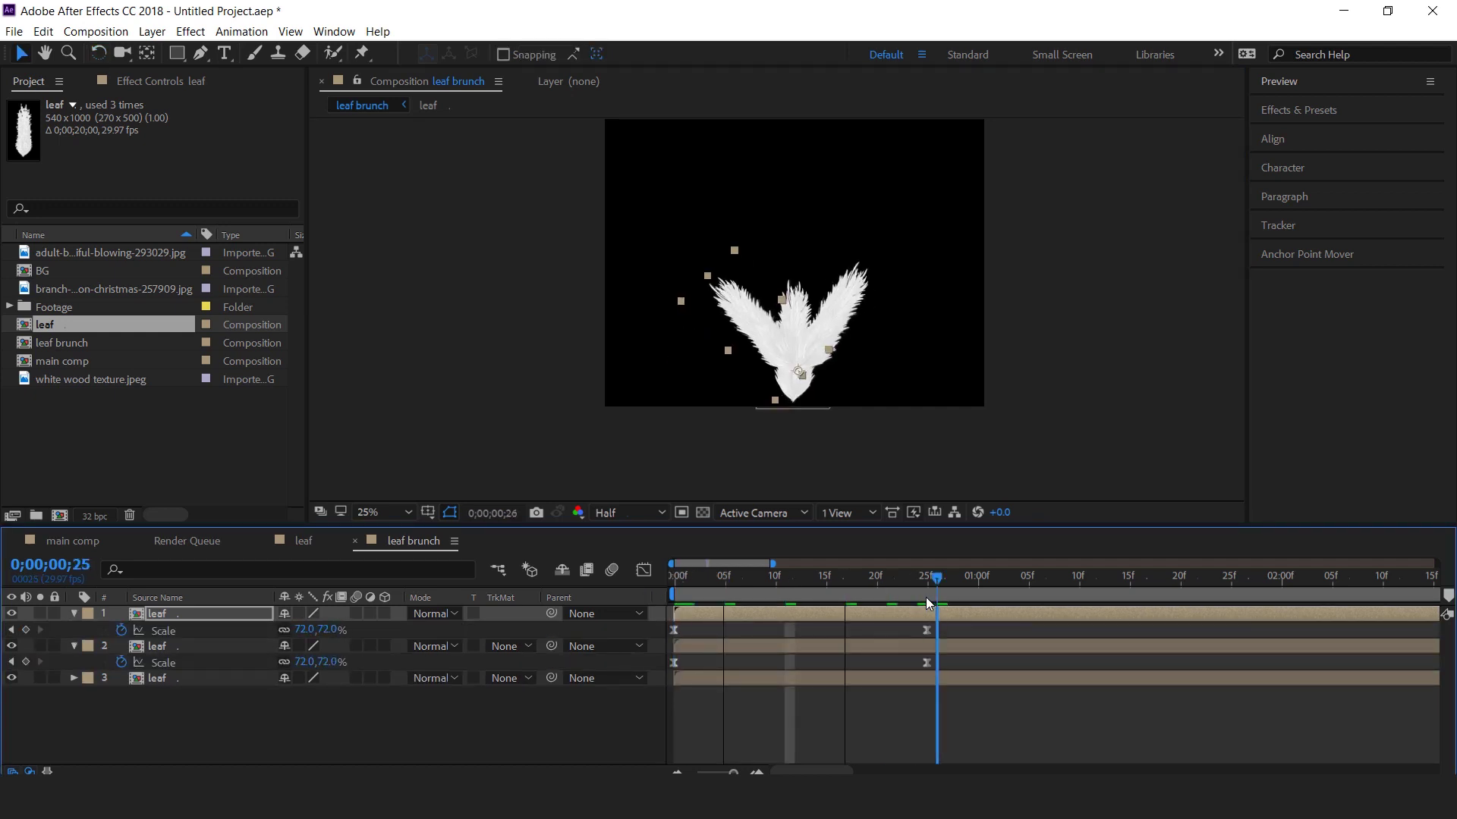
pyautogui.moveTo(329, 635); pyautogui.dragTo(311, 662)
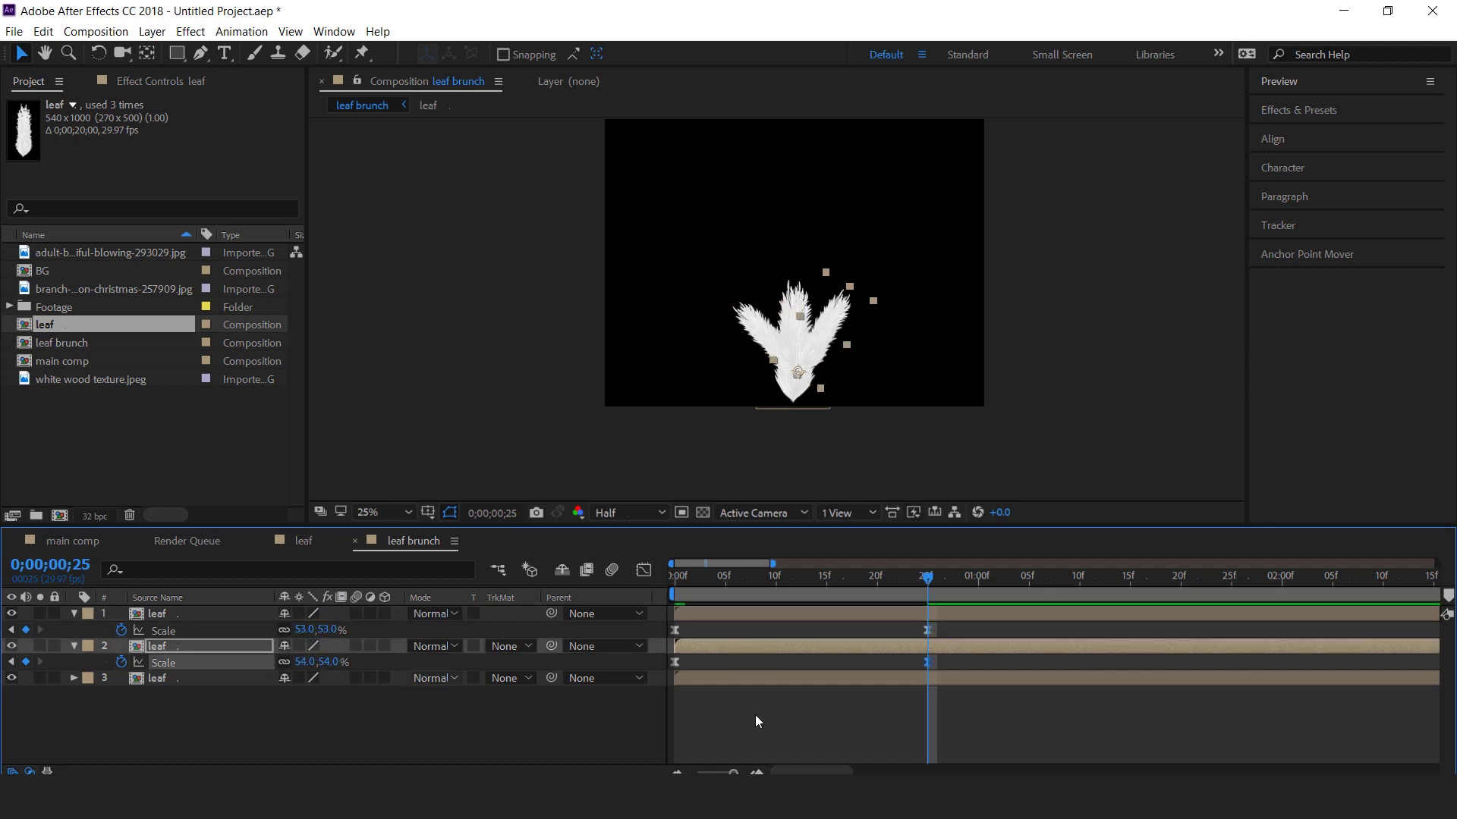
pyautogui.click(836, 732)
pyautogui.moveTo(821, 320); pyautogui.dragTo(817, 299)
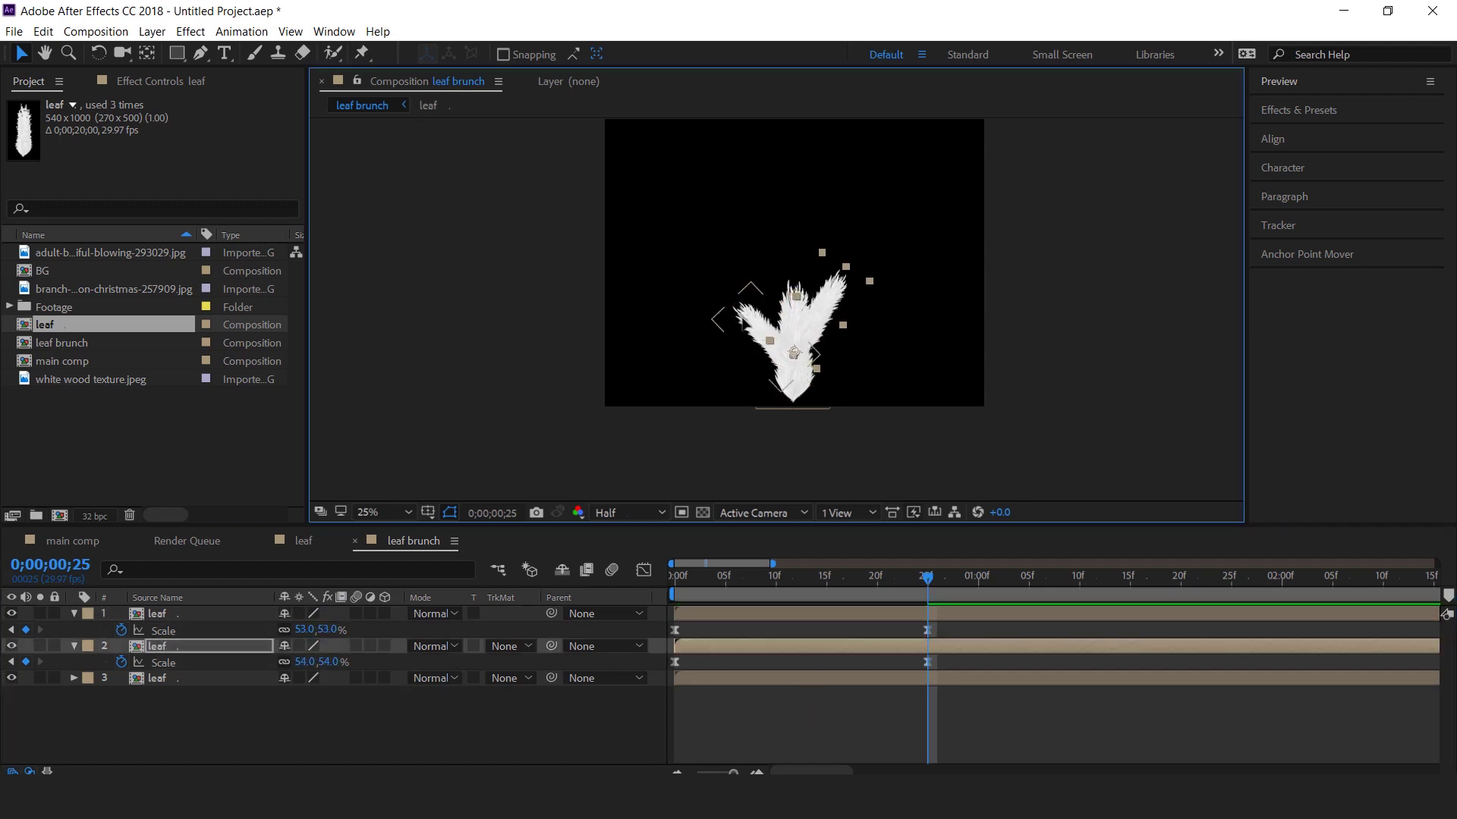
# Stagger the side leaves so the right leaf layer starts at frame 6 and the left at frame 8, and preview the growth.
pyautogui.click(1096, 745)
pyautogui.press('space')
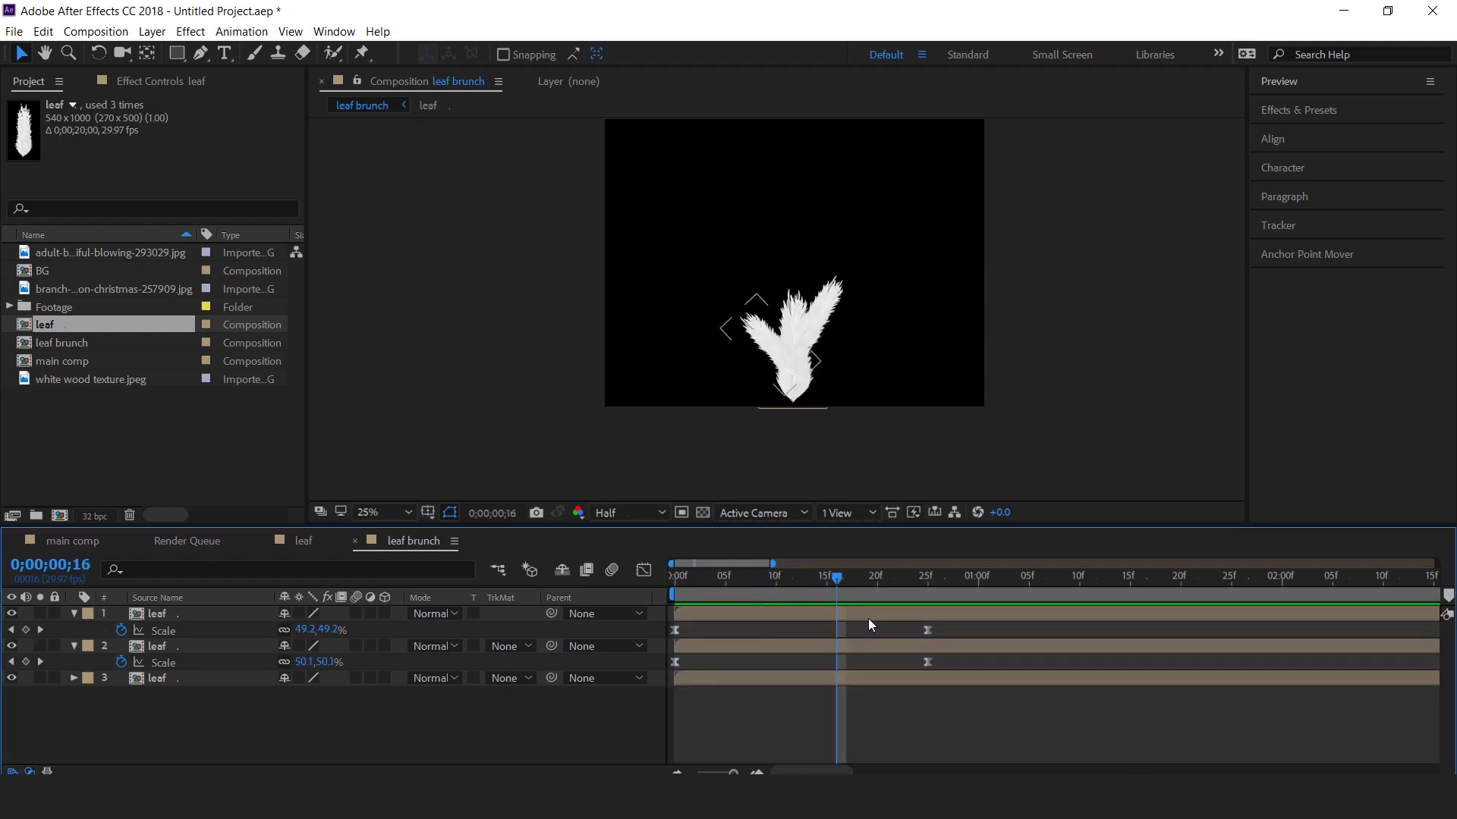
pyautogui.click(873, 644)
pyautogui.moveTo(901, 613); pyautogui.dragTo(926, 644)
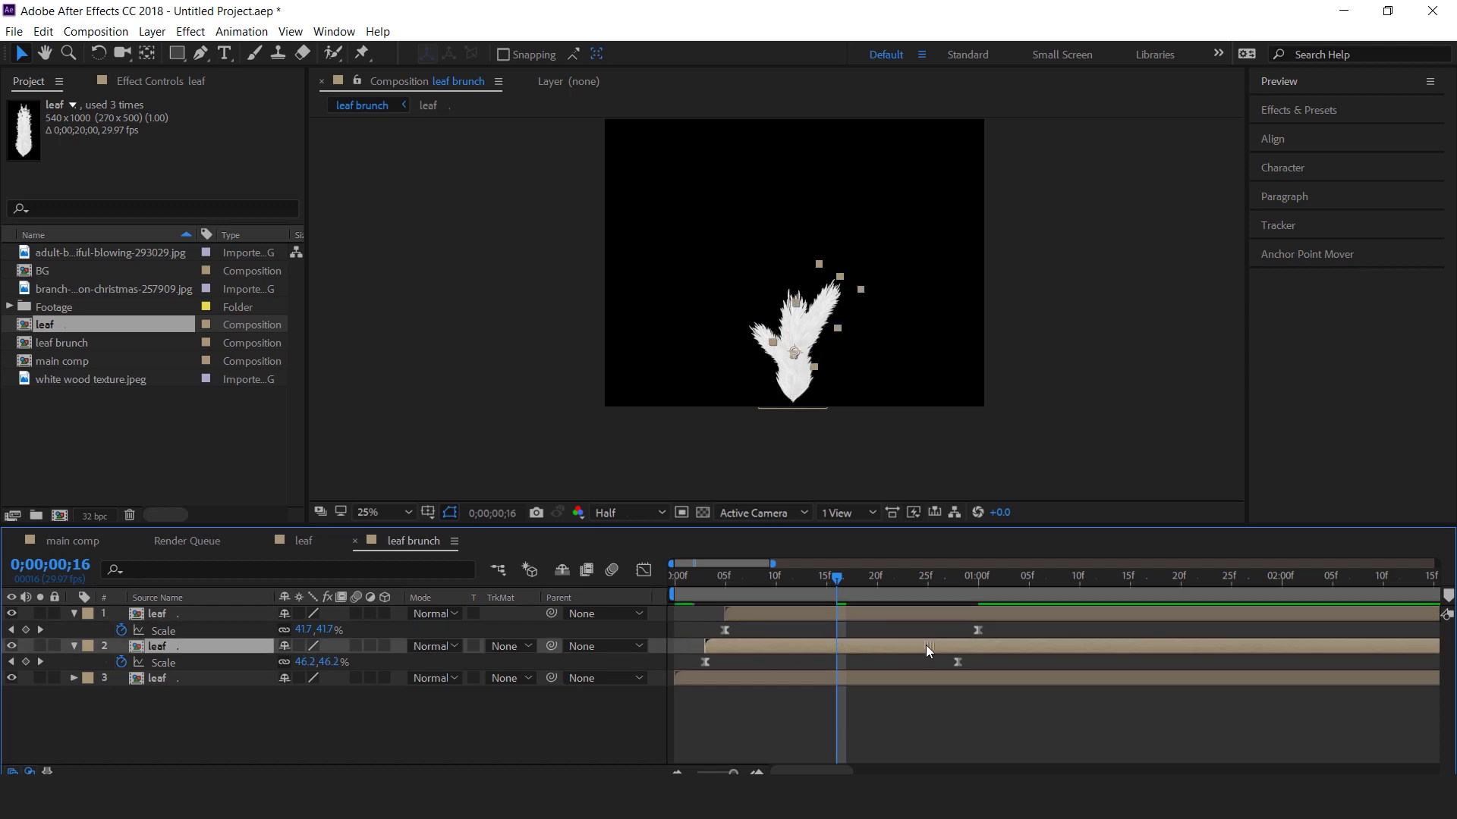
pyautogui.press('Home')
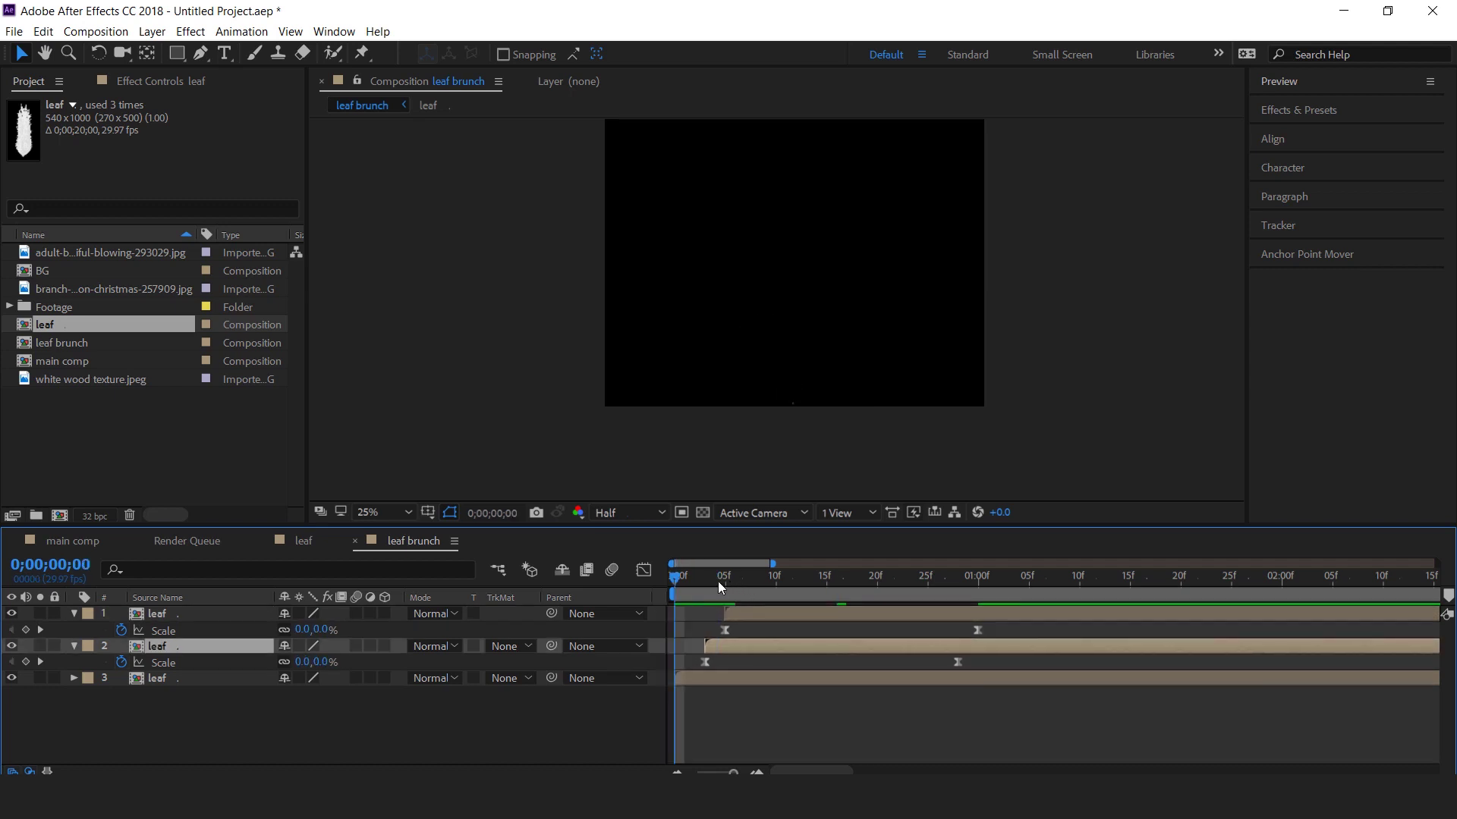
pyautogui.press('space')
pyautogui.moveTo(871, 612); pyautogui.dragTo(921, 609)
pyautogui.moveTo(862, 650); pyautogui.dragTo(918, 612)
pyautogui.press('space')
pyautogui.moveTo(659, 598); pyautogui.dragTo(656, 597)
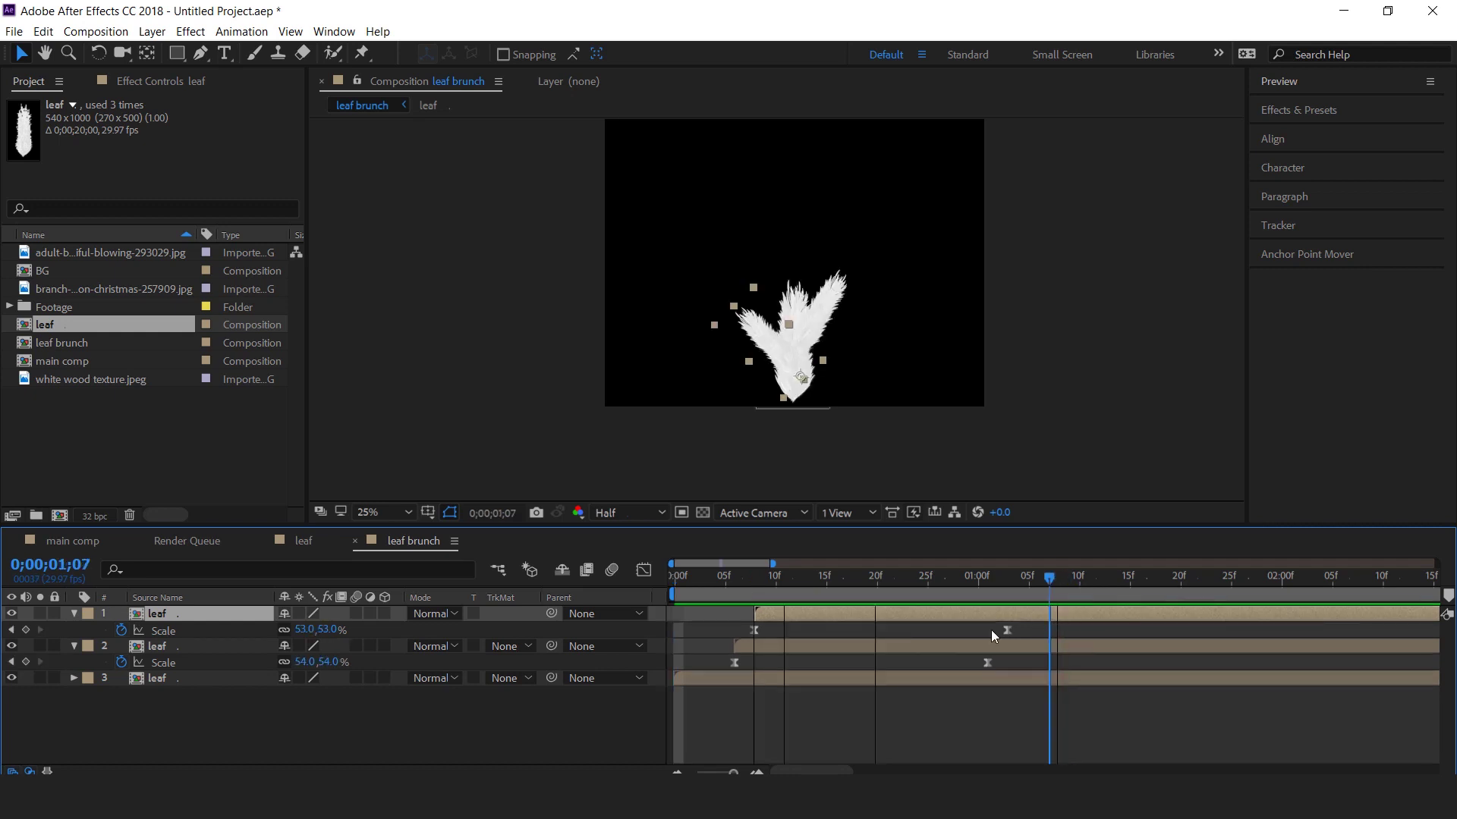
# Duplicate the left leaf layer, move the copy higher on the stem and rotate it more upright.
pyautogui.click(389, 667)
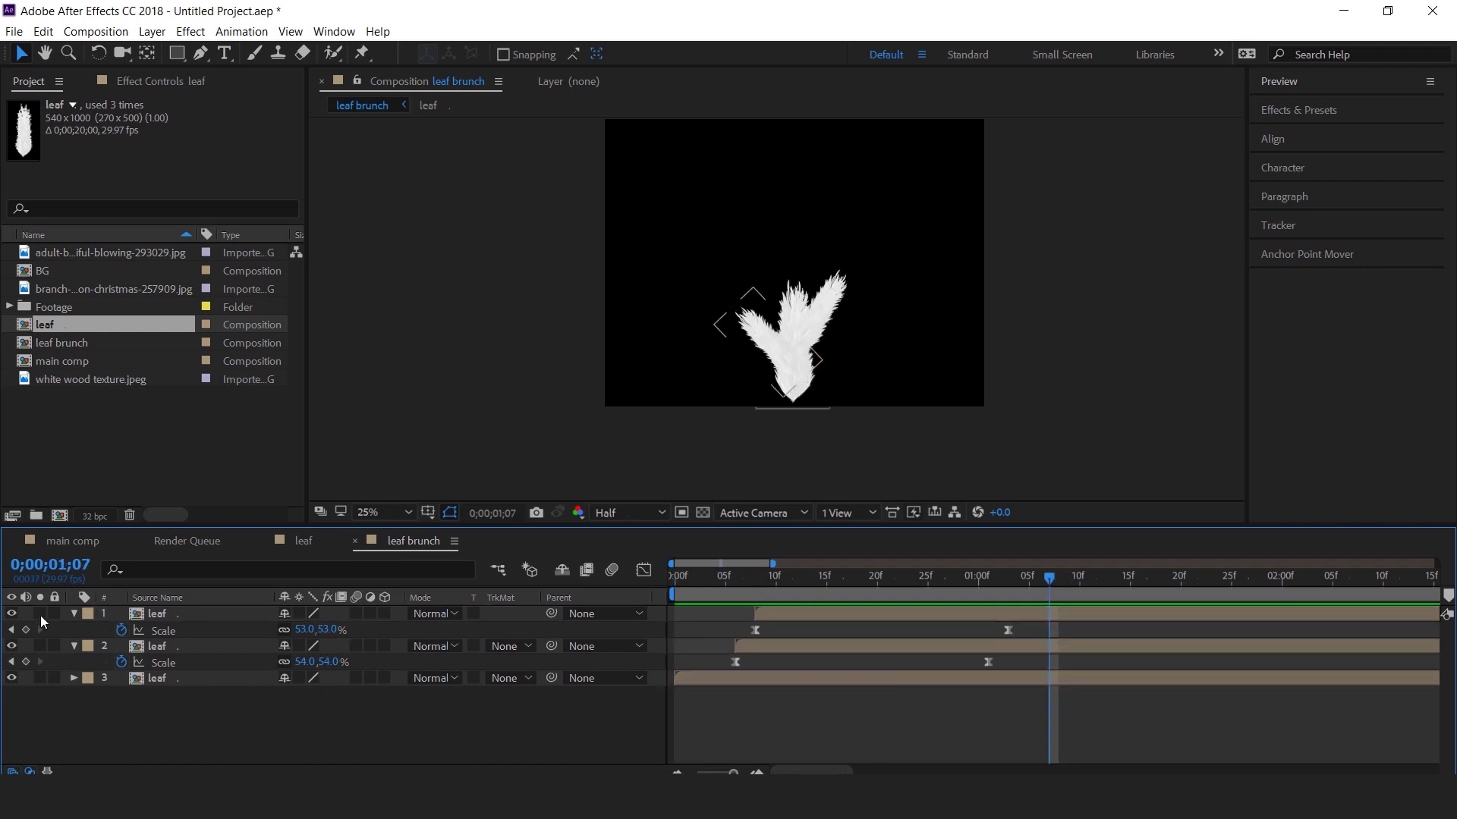
pyautogui.click(74, 646)
pyautogui.click(167, 616)
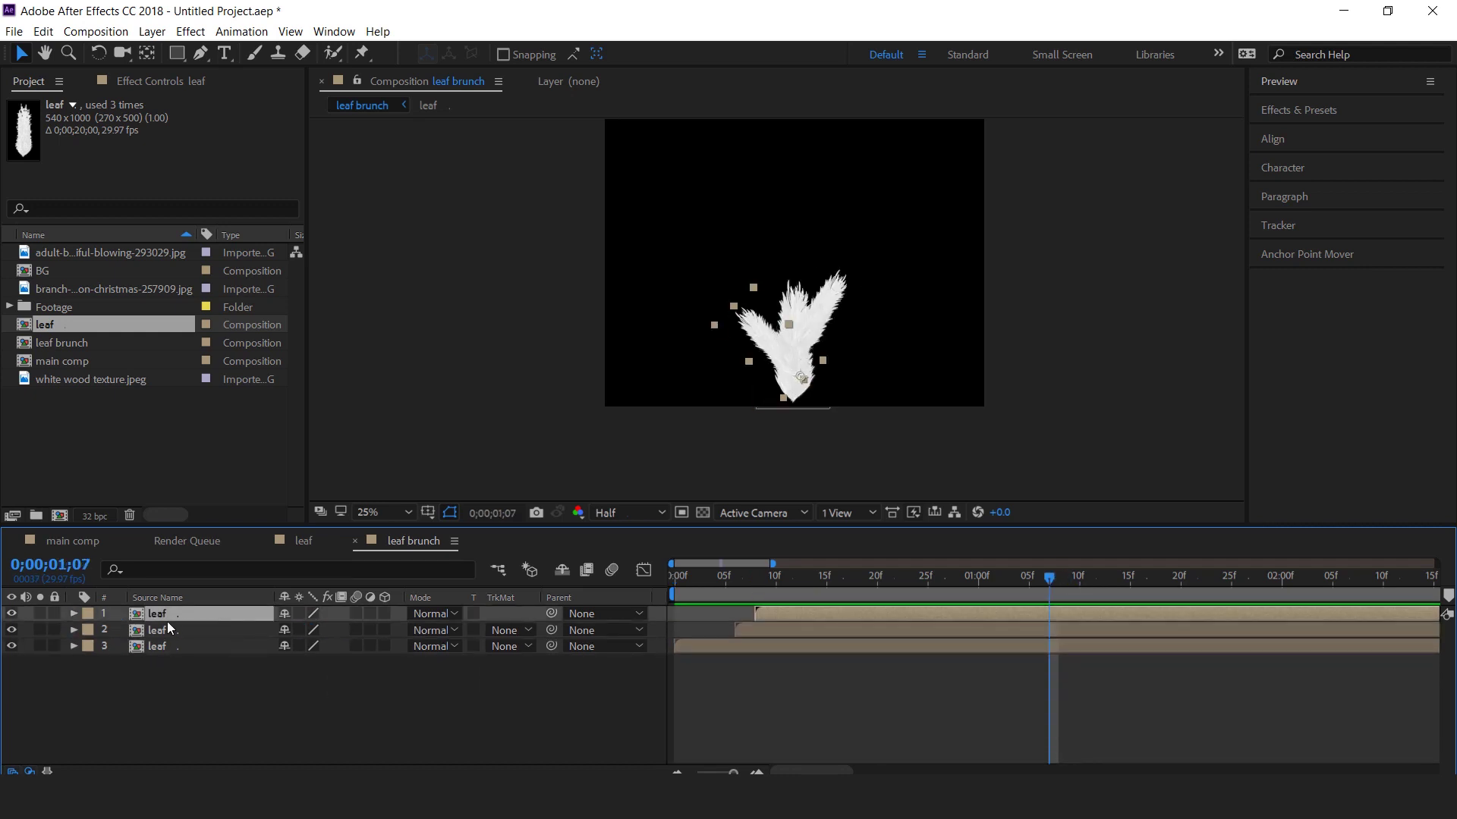
pyautogui.hotkey('ctrl', 'd')
pyautogui.moveTo(782, 366); pyautogui.dragTo(771, 312)
pyautogui.press('w')
pyautogui.moveTo(735, 262); pyautogui.dragTo(762, 219)
pyautogui.press('v')
# Adjust the copy's scale, fill out the branch to 14 rotated, scaled and time-staggered leaf layers, and preview it.
pyautogui.press('s')
pyautogui.moveTo(1027, 582); pyautogui.dragTo(1008, 584)
pyautogui.moveTo(305, 630); pyautogui.dragTo(295, 630)
pyautogui.press('w')
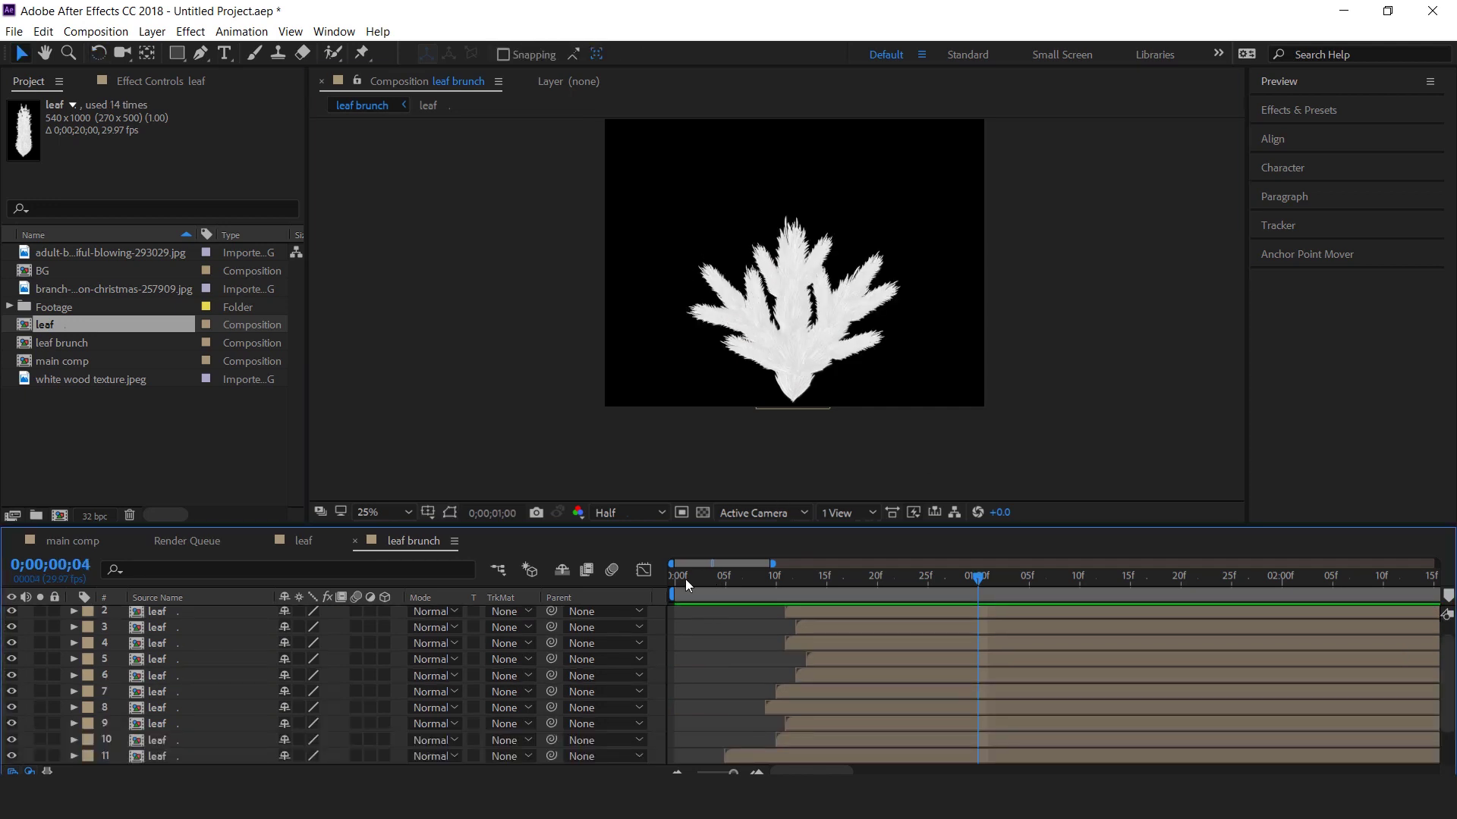
pyautogui.moveTo(685, 580); pyautogui.dragTo(793, 578)
pyautogui.press('space')
pyautogui.click(685, 586)
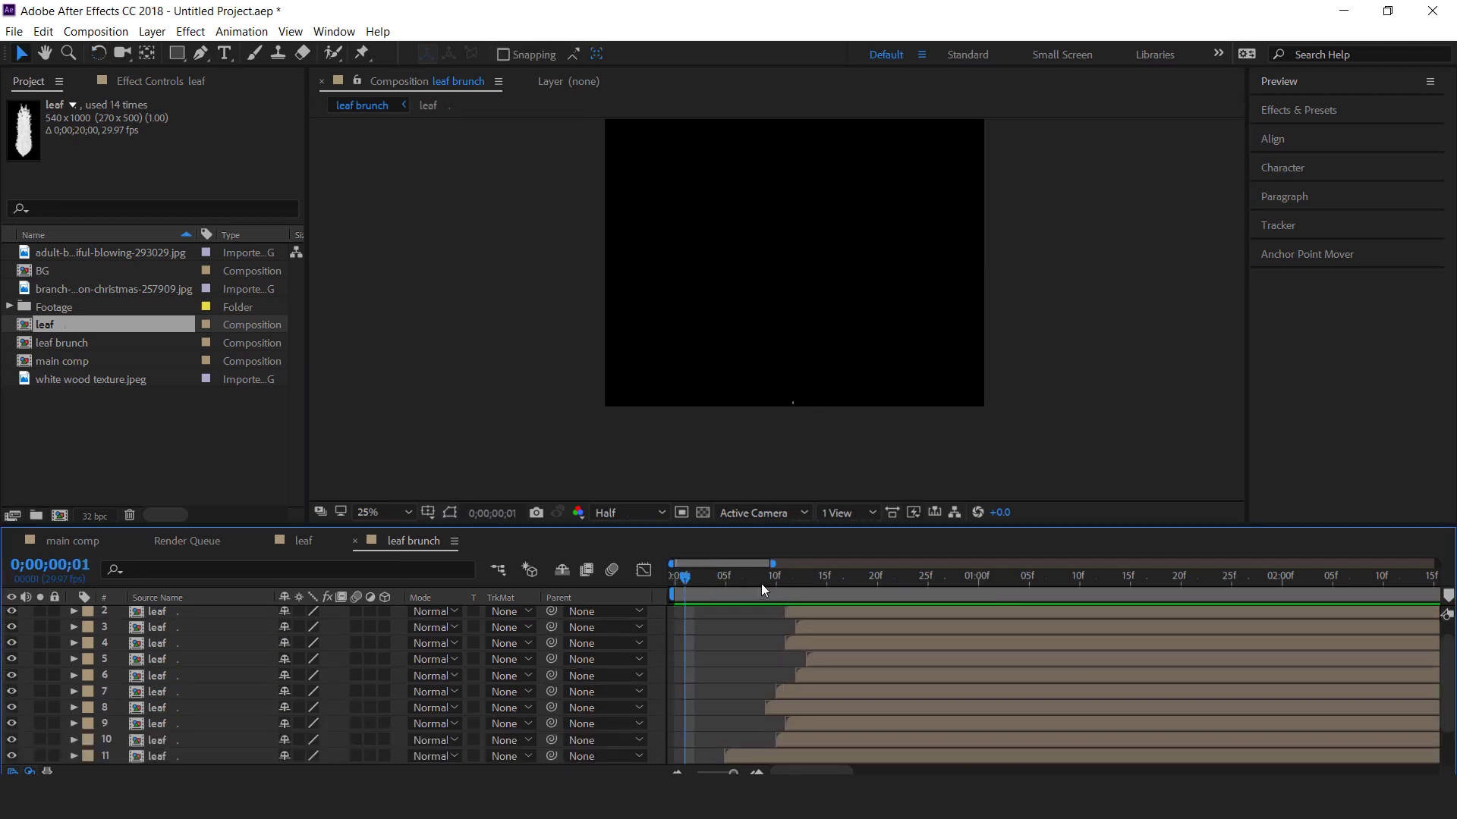
pyautogui.press('space')
pyautogui.moveTo(826, 583); pyautogui.dragTo(959, 584)
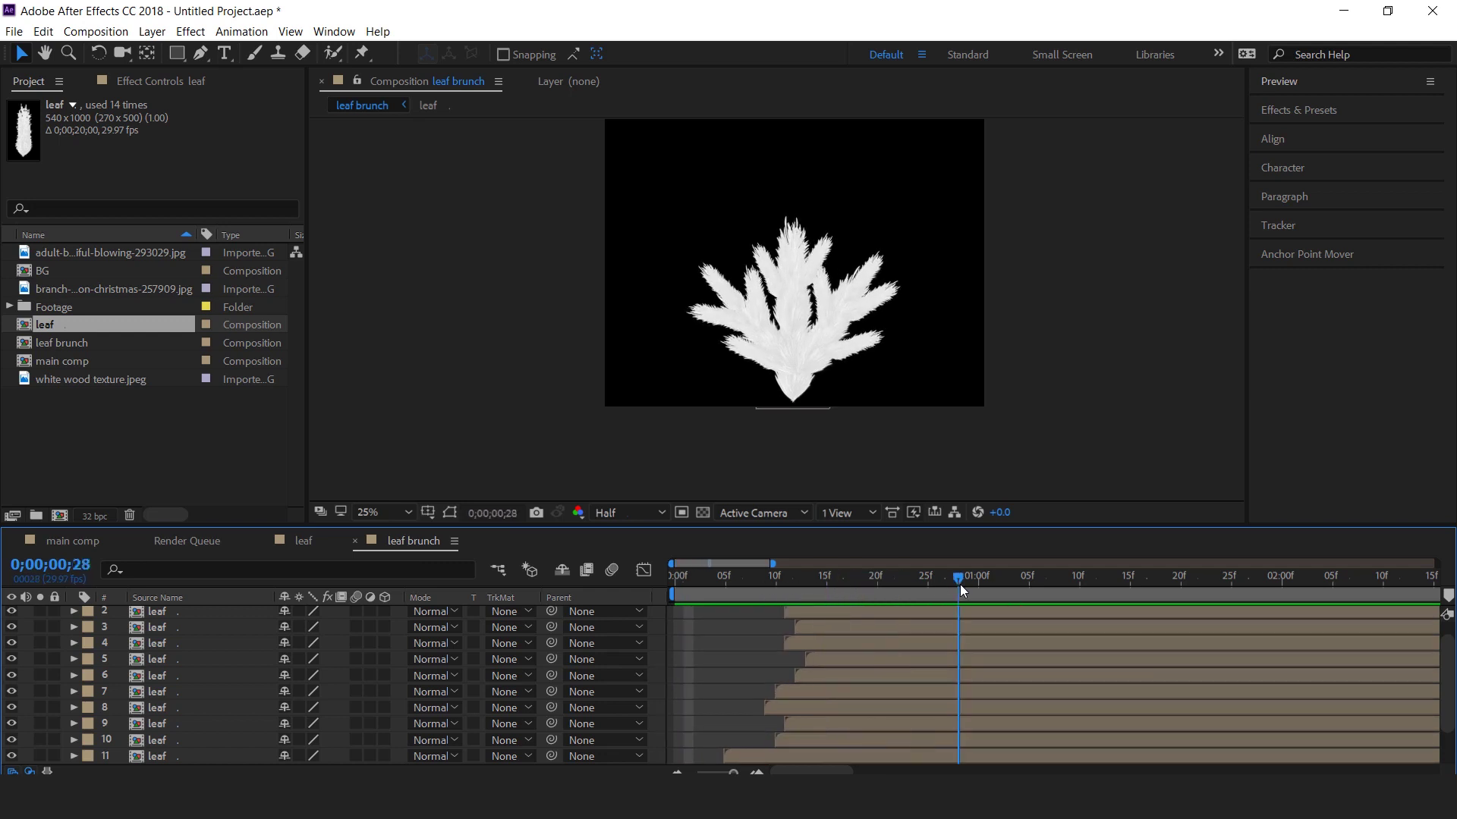
# Add red-flower.png from the Footage folder as the top layer, shrink it and place it over the middle of the branch.
pyautogui.click(173, 446)
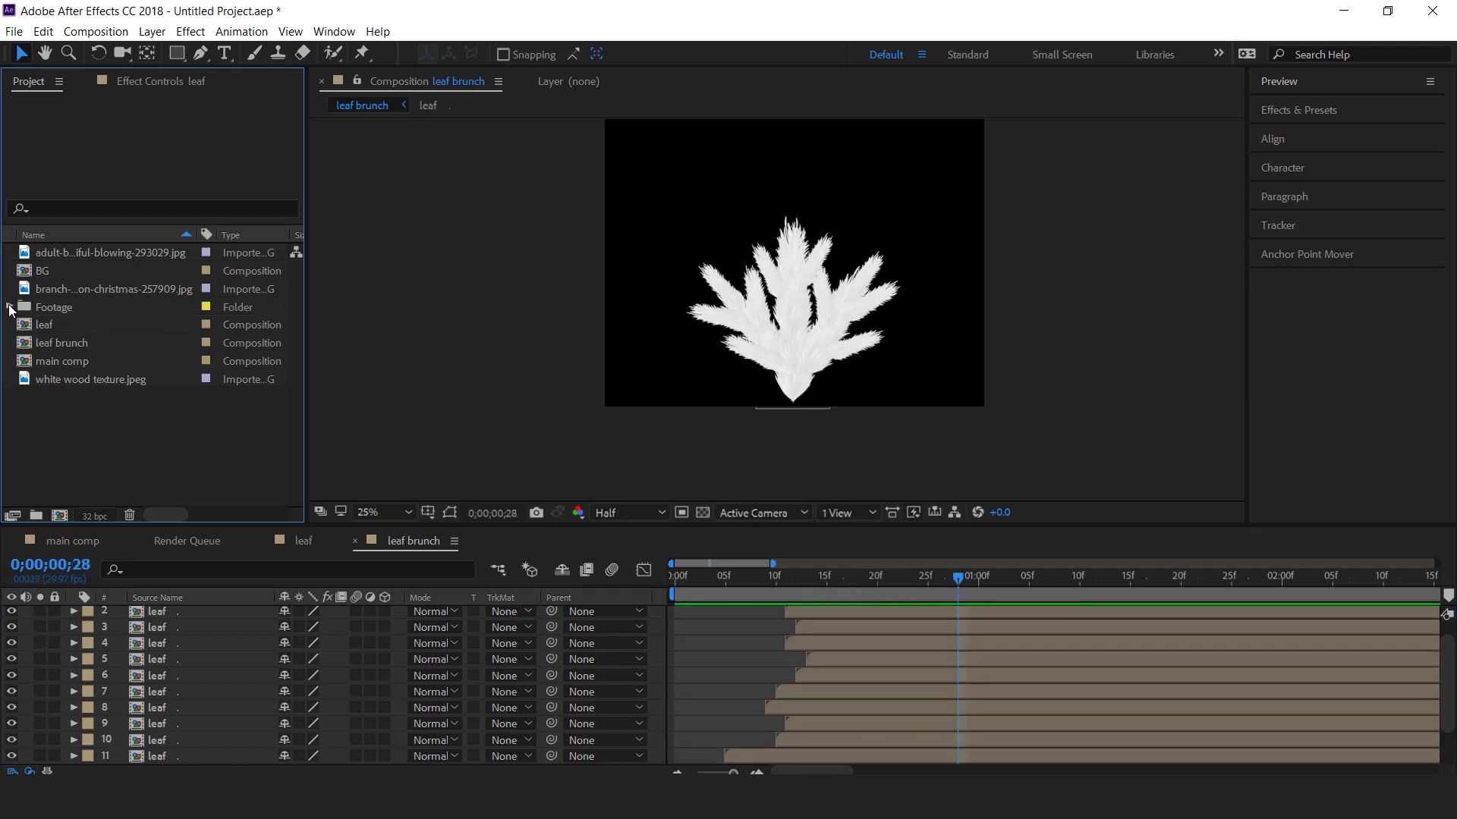
pyautogui.click(10, 307)
pyautogui.click(73, 345)
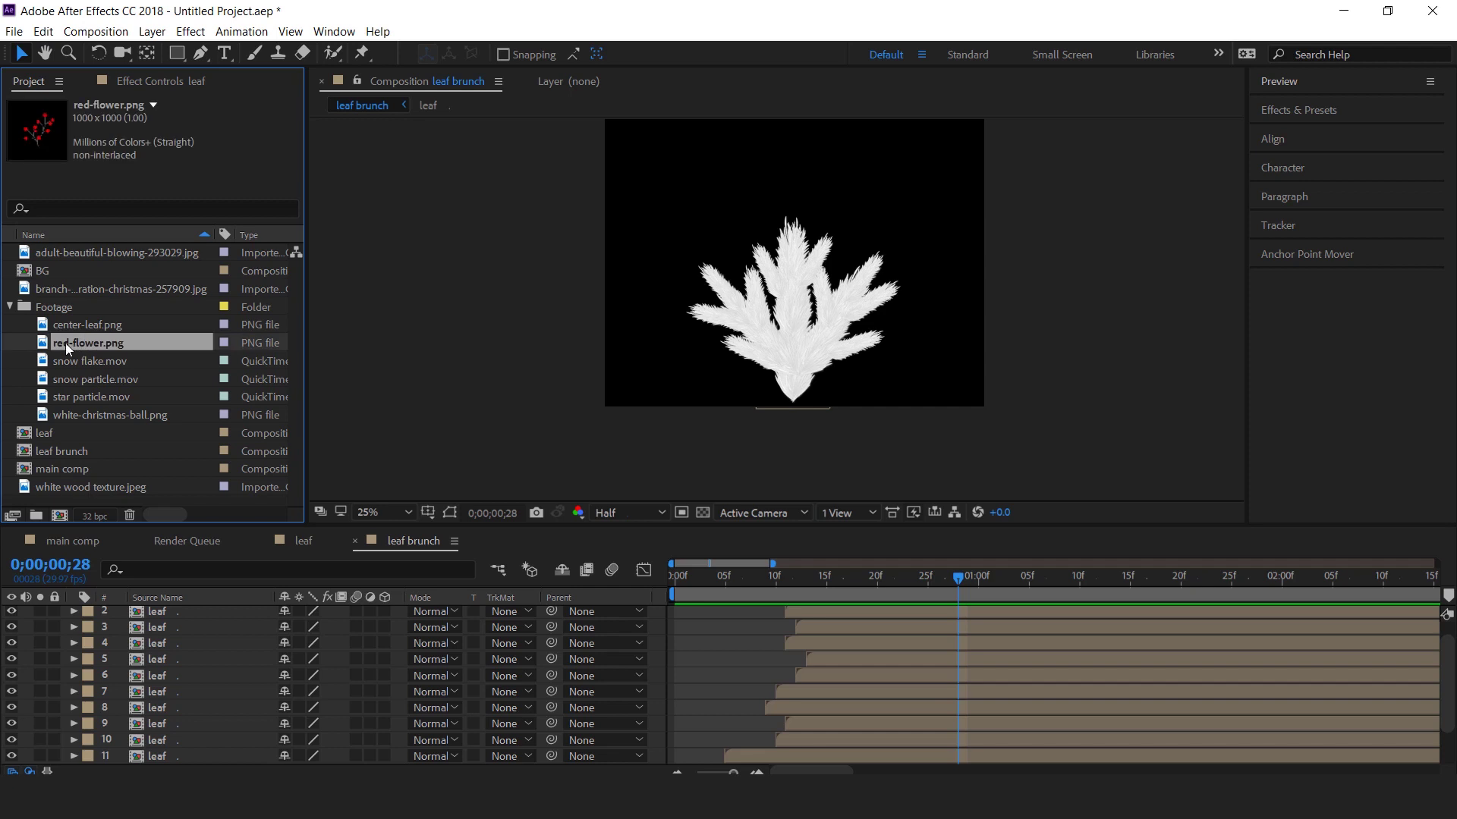
pyautogui.moveTo(58, 355); pyautogui.dragTo(813, 379)
pyautogui.press('.')
pyautogui.press(',')
pyautogui.moveTo(895, 440); pyautogui.dragTo(853, 394)
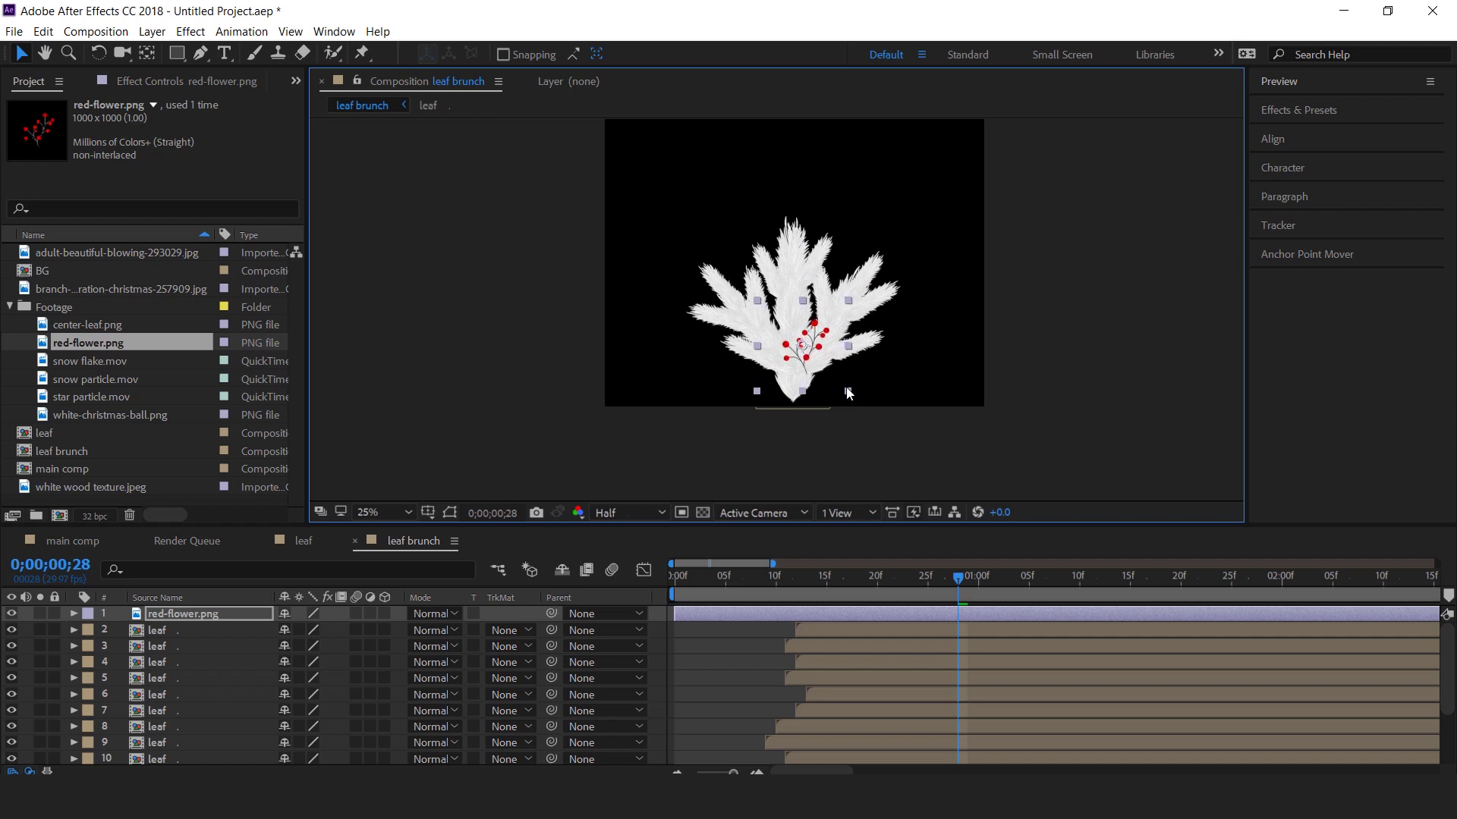
pyautogui.moveTo(803, 343); pyautogui.dragTo(804, 316)
# Move the red flower's anchor point to the base of its stem and shift the flower slightly higher on the branch.
pyautogui.press('.')
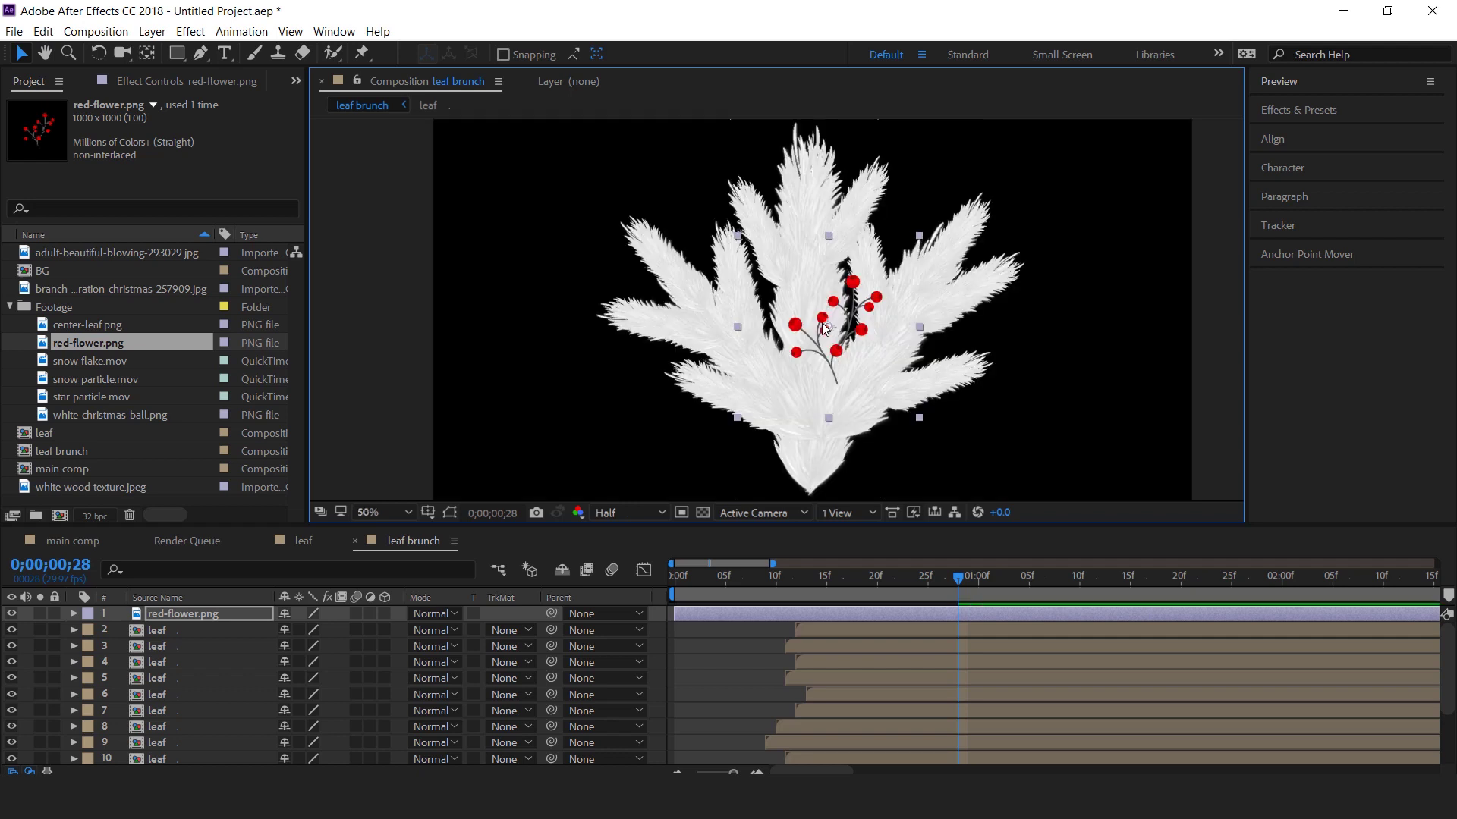
pyautogui.press('y')
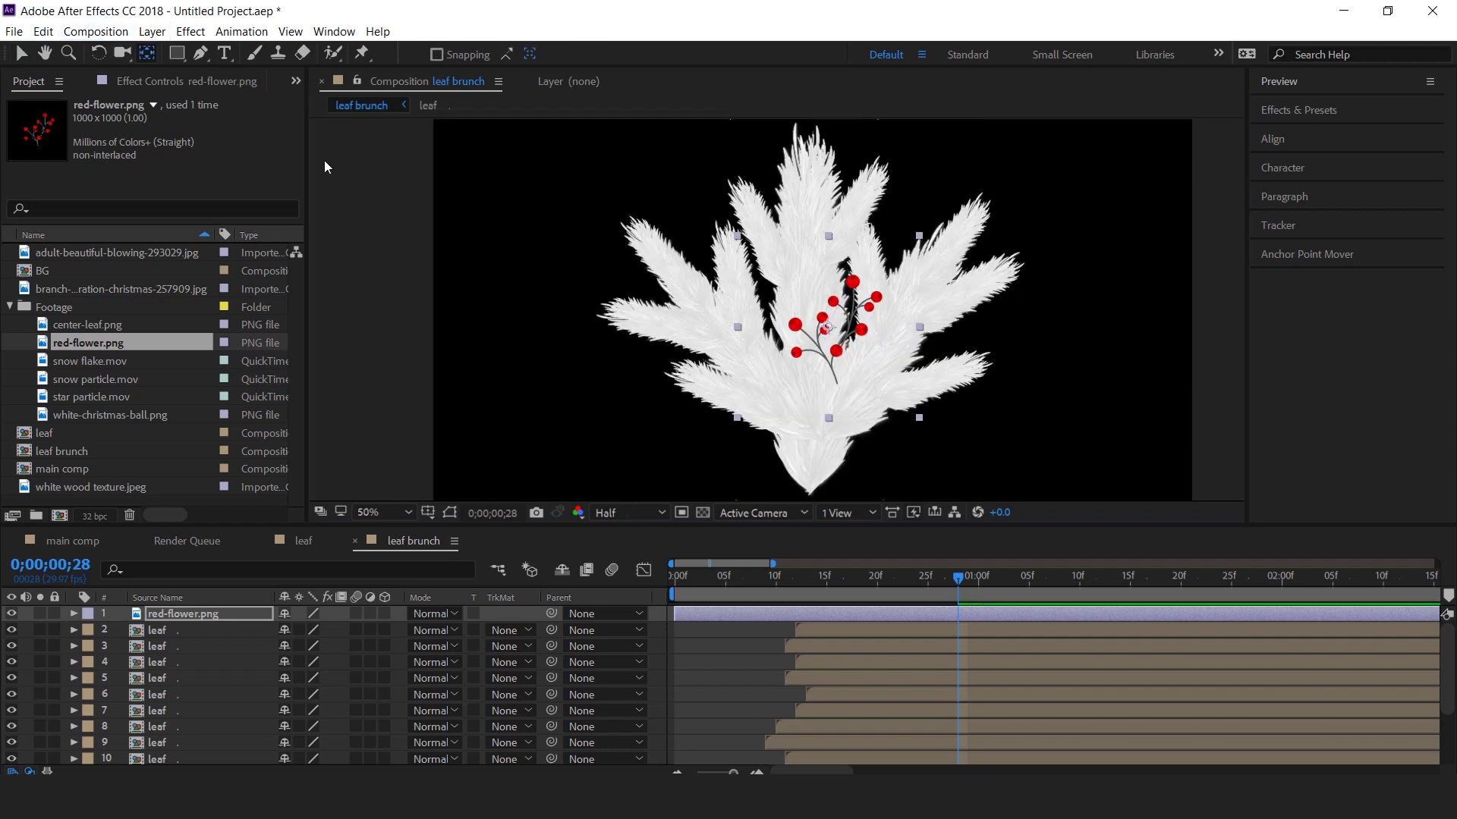
pyautogui.moveTo(827, 327); pyautogui.dragTo(833, 347)
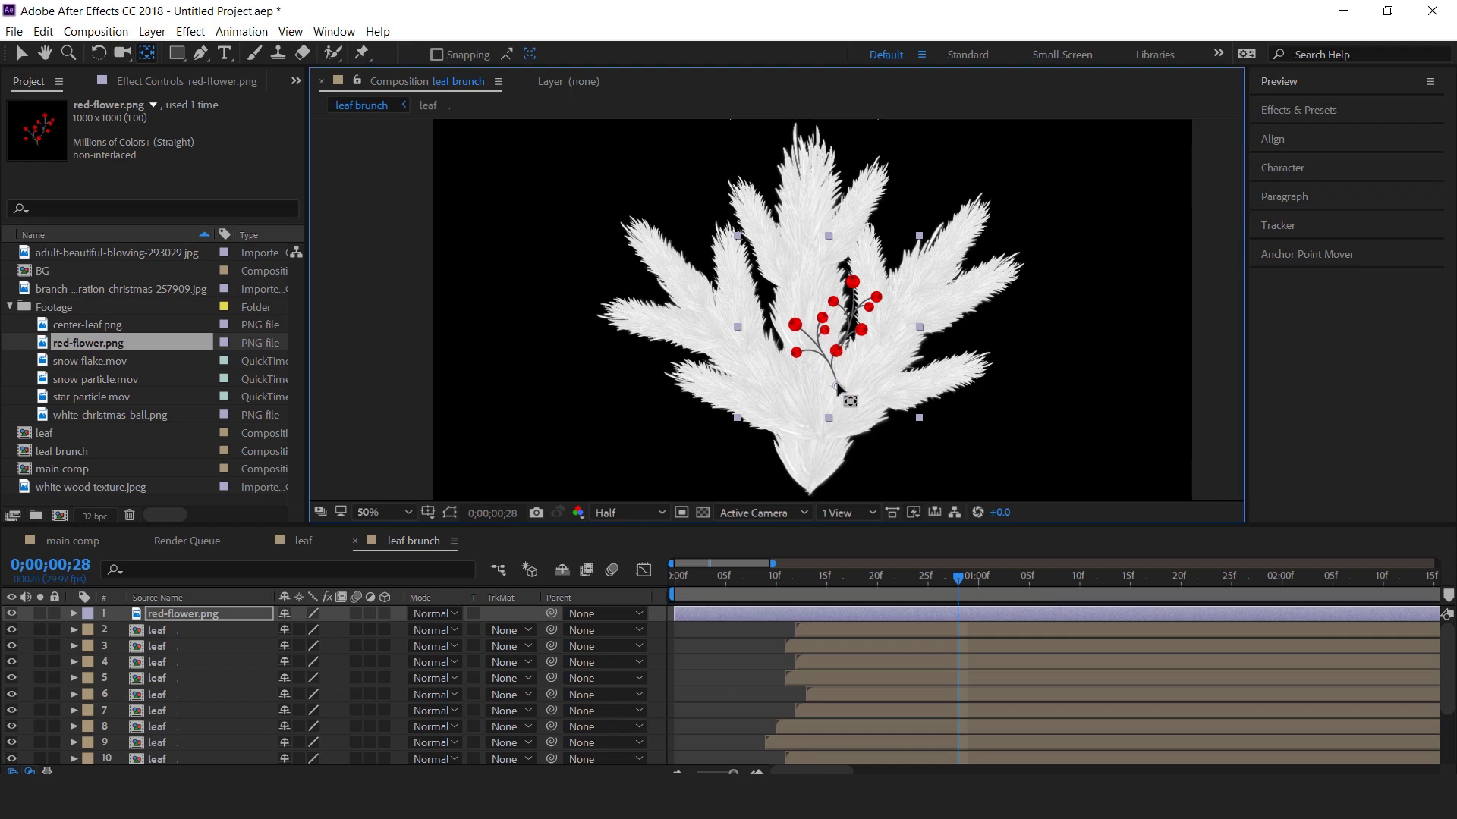
pyautogui.click(23, 55)
pyautogui.moveTo(861, 332); pyautogui.dragTo(866, 311)
# Place the red-flower.png layer at position 10 within the leaf layers and rotate the flower clockwise.
pyautogui.moveTo(159, 614); pyautogui.dragTo(206, 728)
pyautogui.scroll(-2, 211, 726)
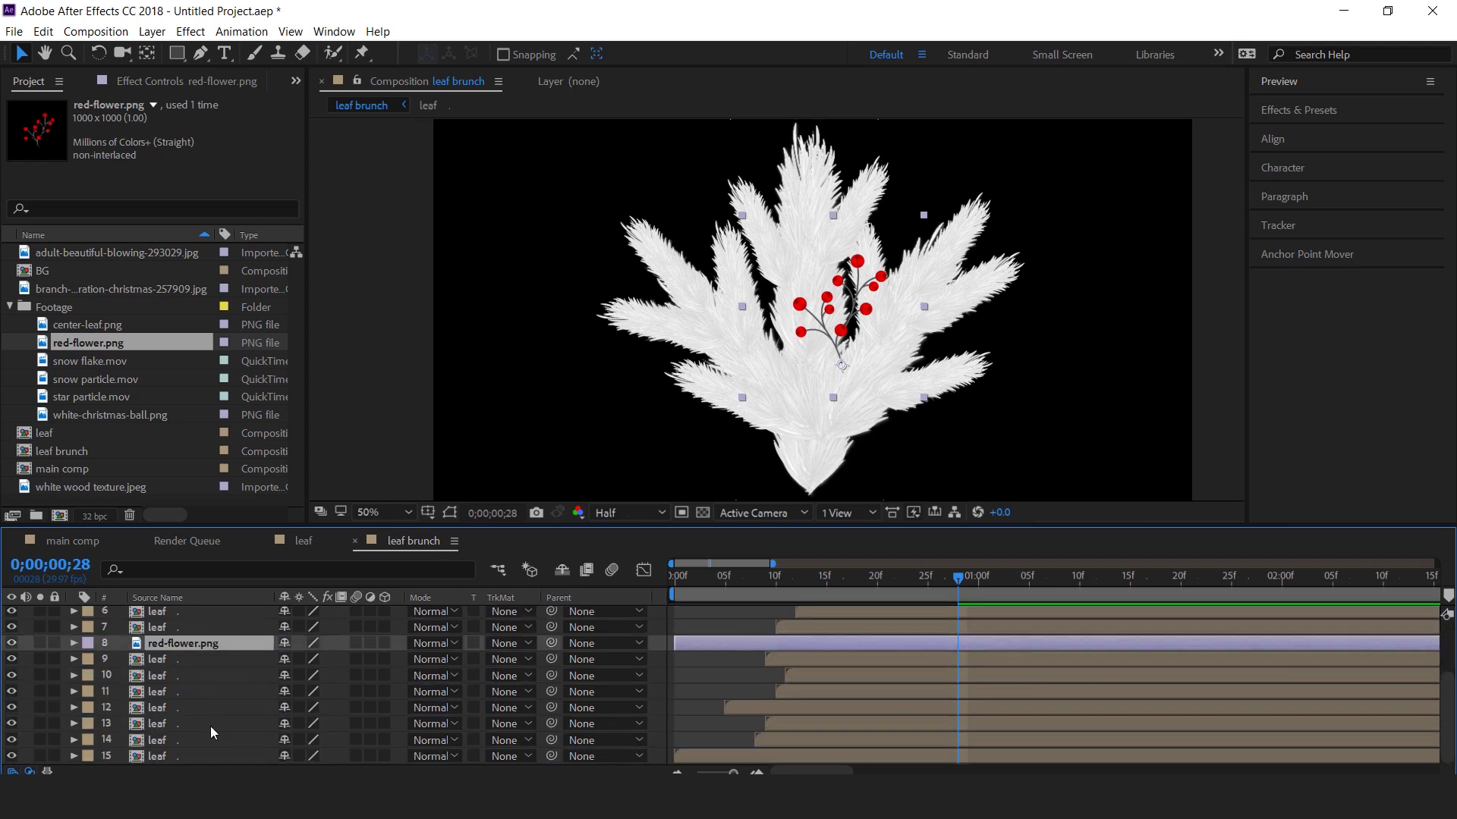
pyautogui.moveTo(181, 644); pyautogui.dragTo(183, 712)
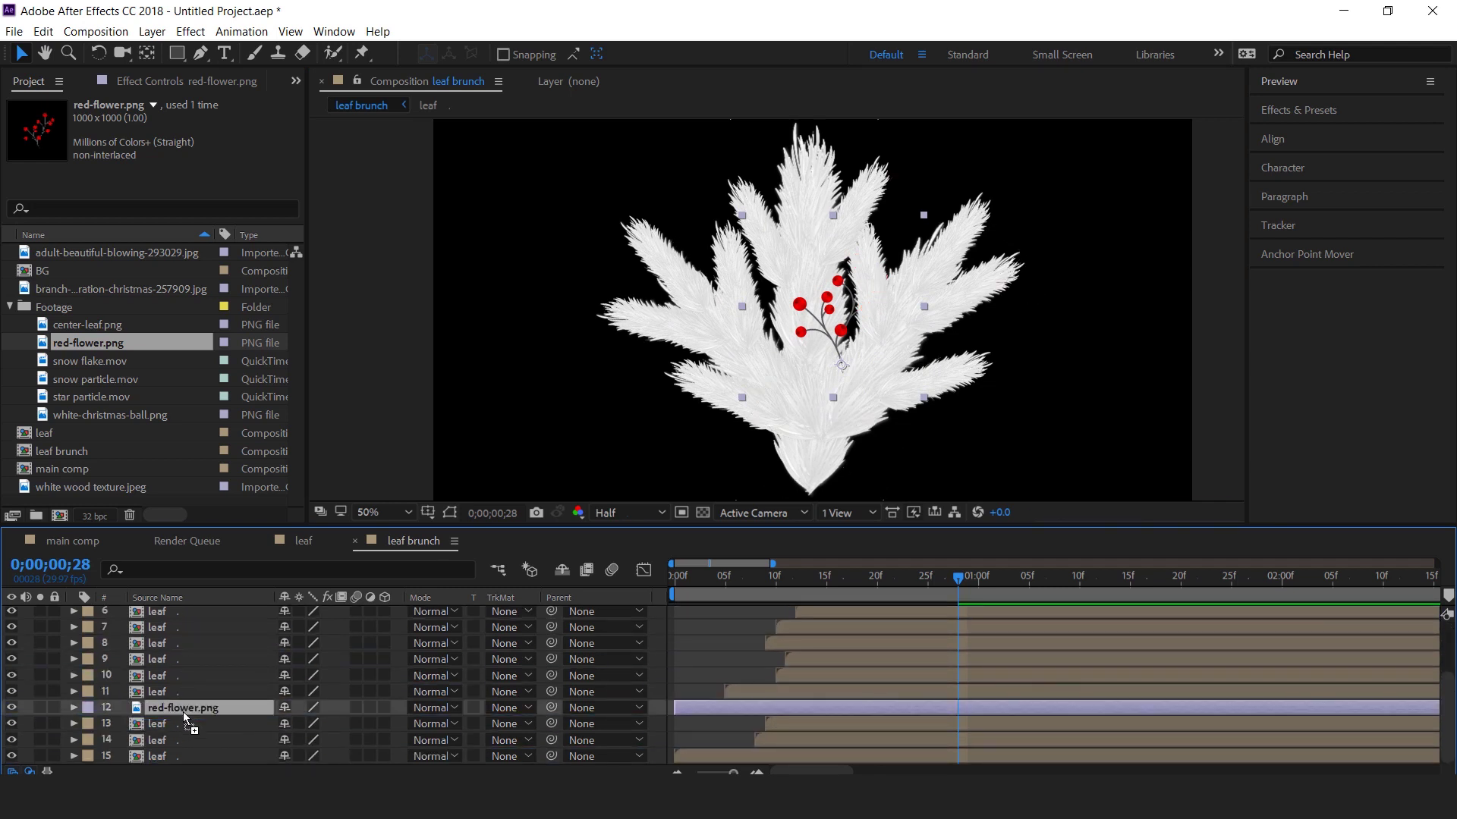
pyautogui.press('w')
pyautogui.moveTo(844, 372); pyautogui.dragTo(894, 426)
pyautogui.moveTo(180, 707); pyautogui.dragTo(178, 668)
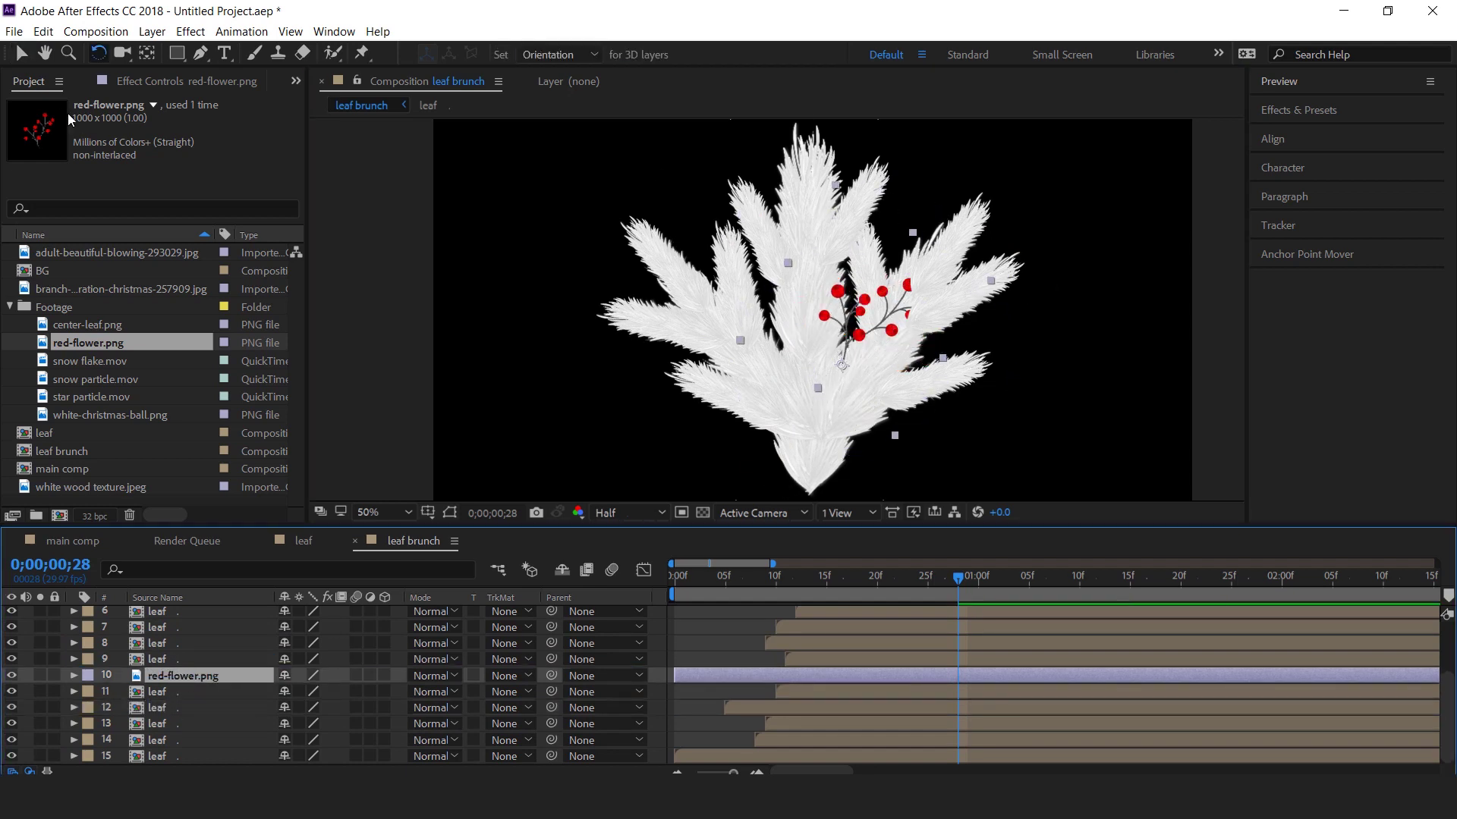
# Keyframe the red flower's Scale from 0% at frame 19 to 48% at 0;00;01;00.
pyautogui.moveTo(800, 583); pyautogui.dragTo(886, 682)
pyautogui.click(968, 580)
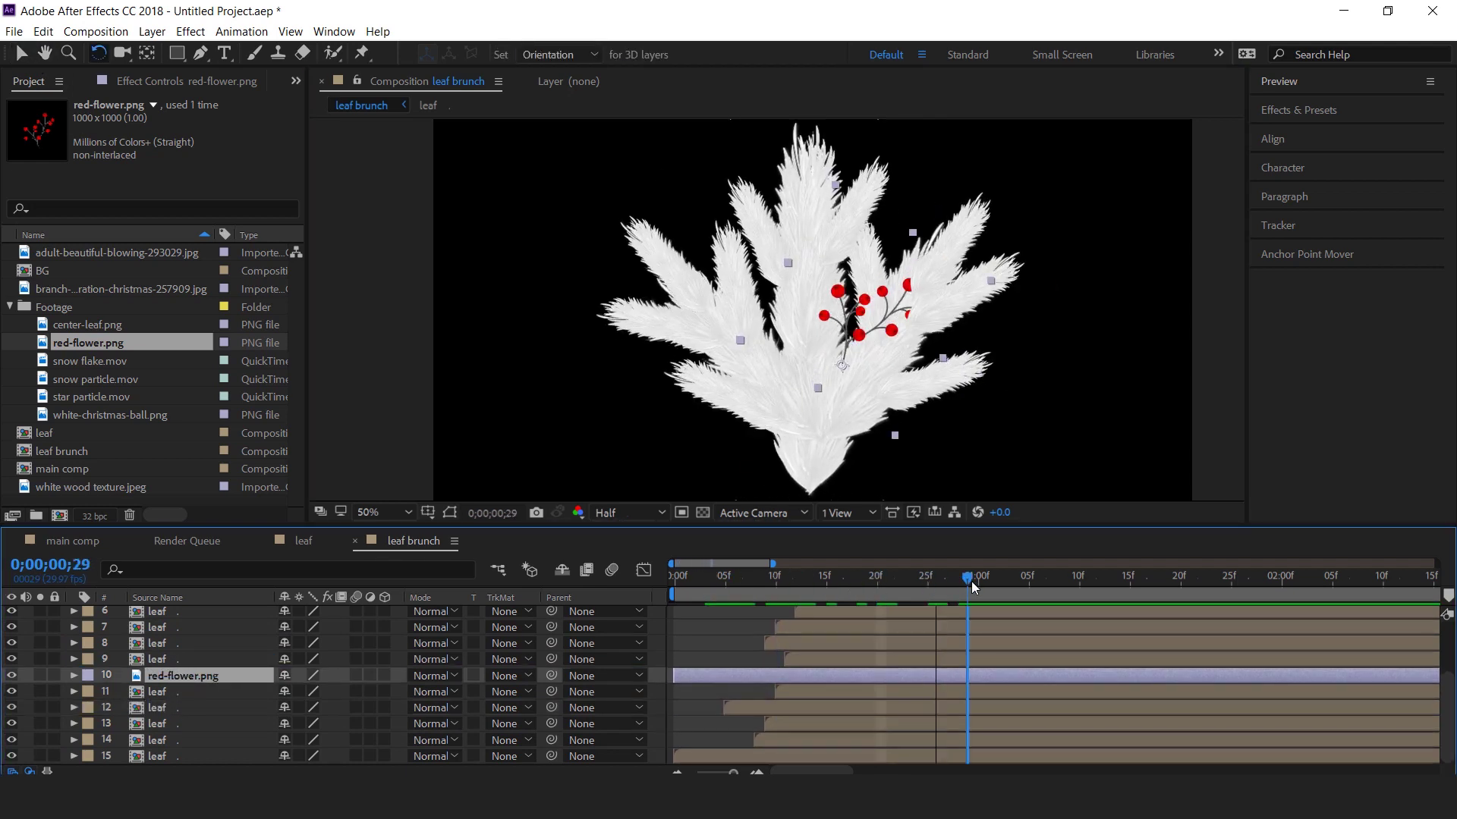
pyautogui.press('pagedown')
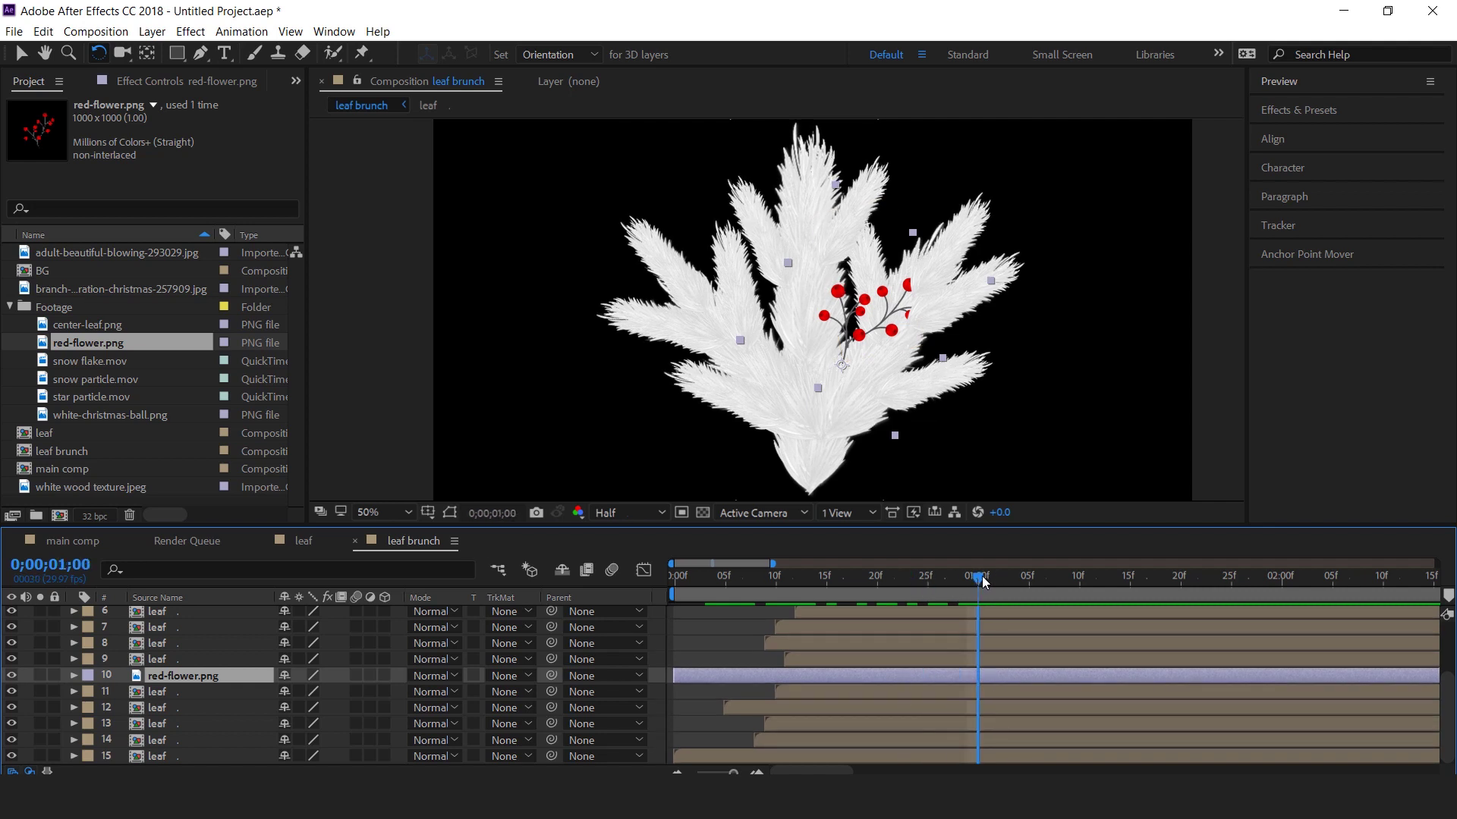
pyautogui.press('s')
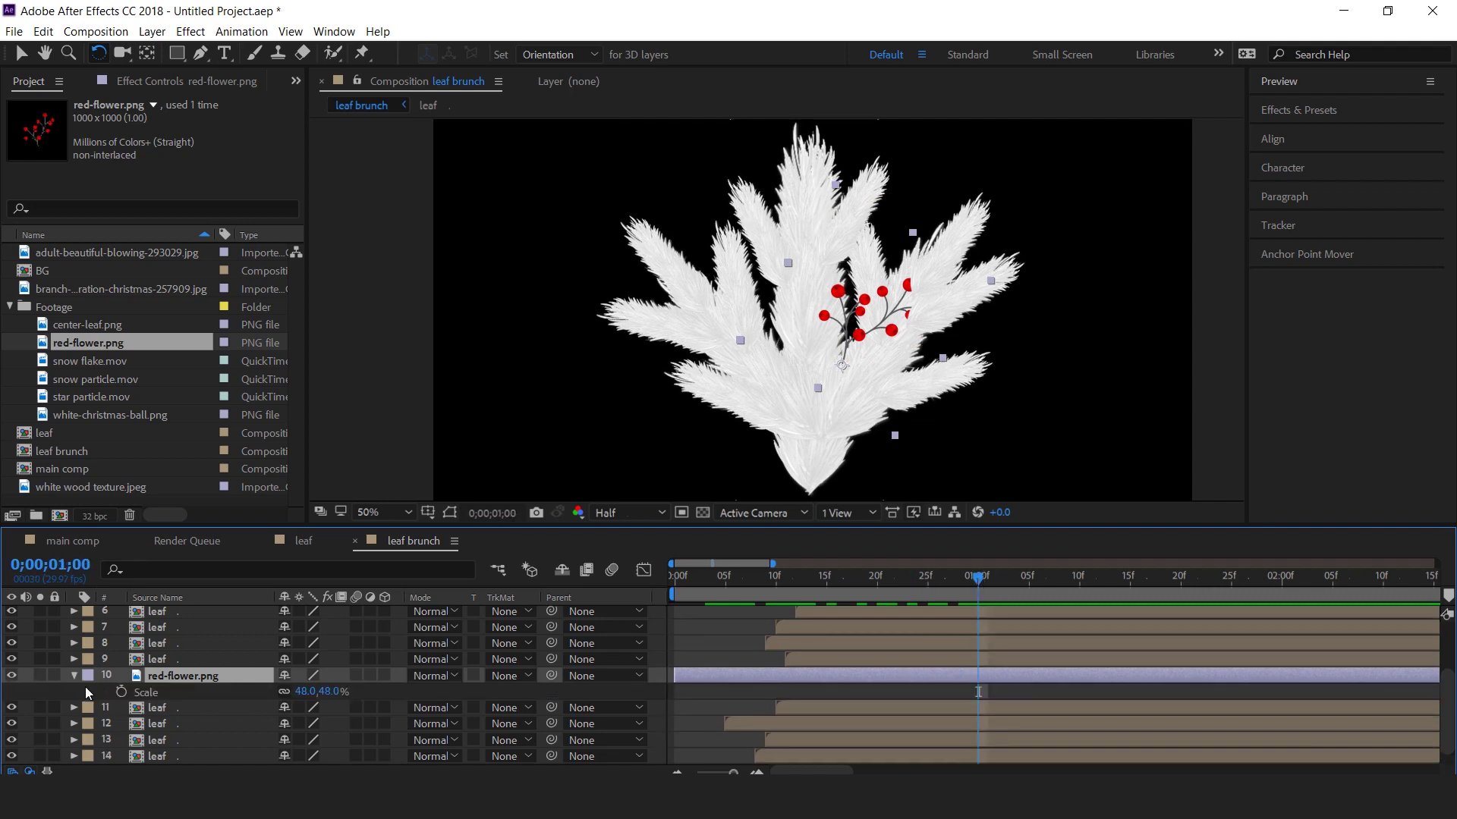
pyautogui.click(122, 693)
pyautogui.moveTo(979, 582); pyautogui.dragTo(869, 590)
pyautogui.click(308, 692)
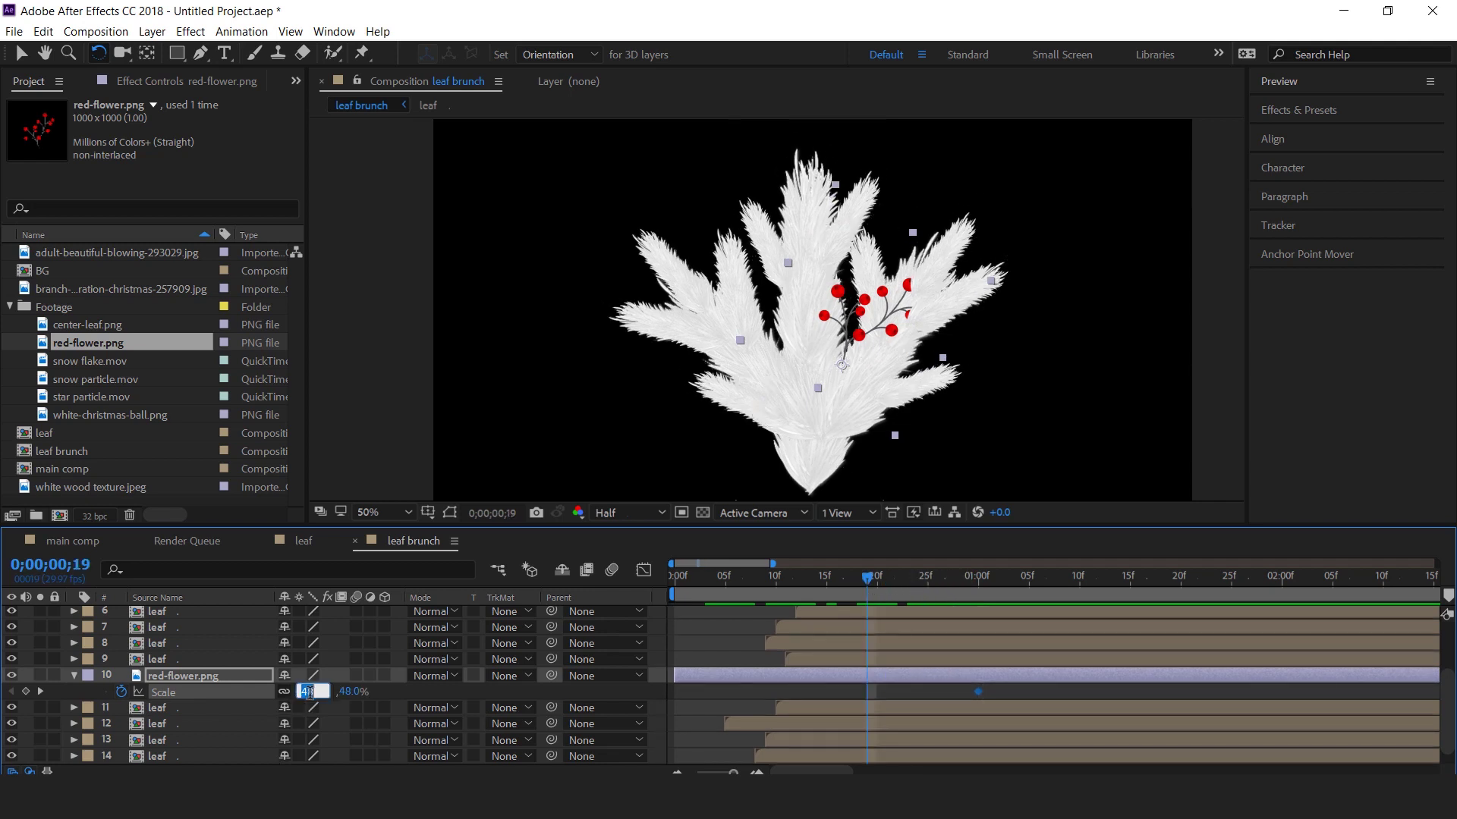
pyautogui.press('Return')
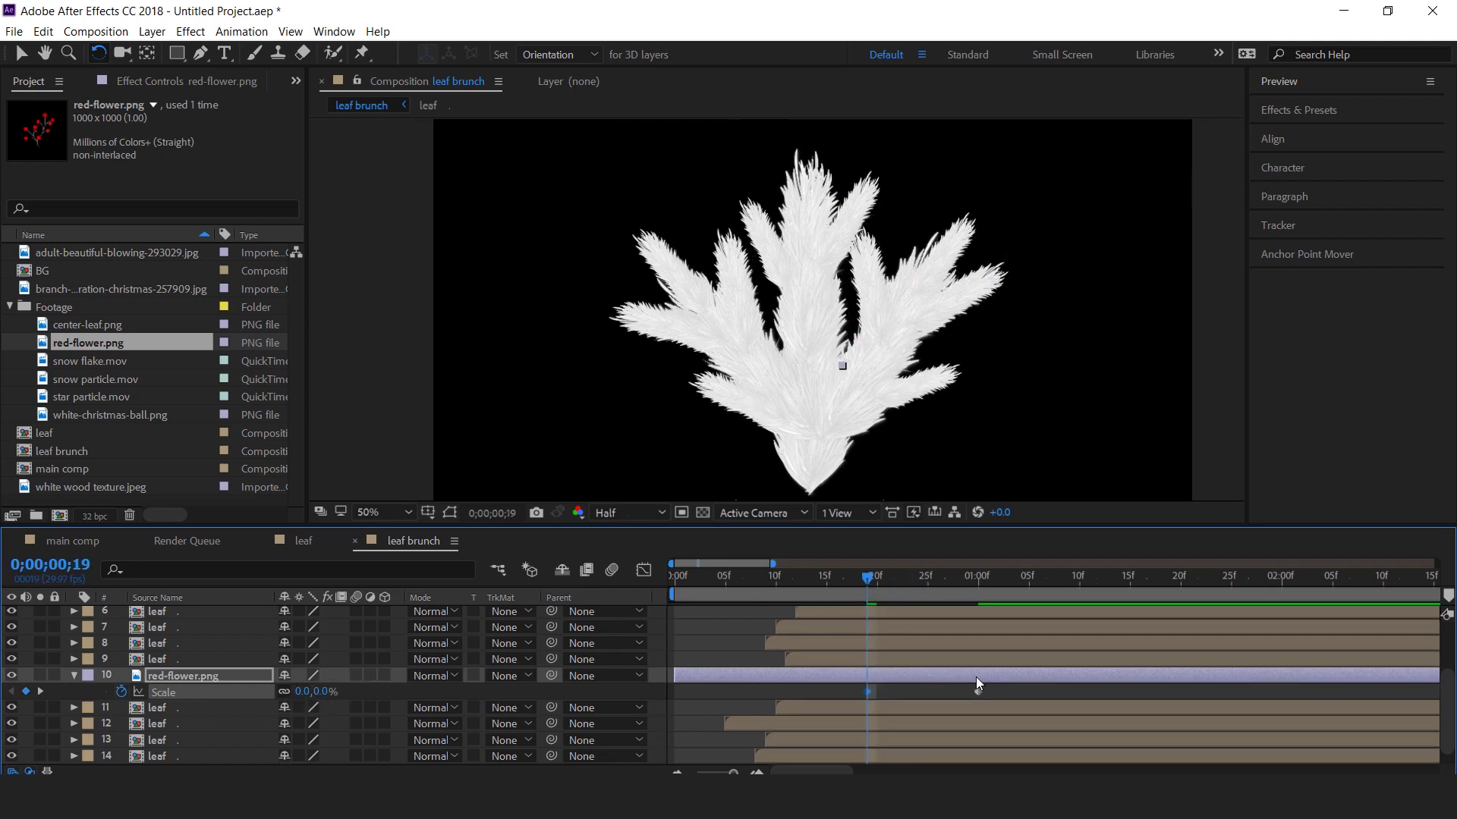
# Apply Easy Ease to both of the flower's Scale keyframes and show their speed curve in the graph editor.
pyautogui.moveTo(998, 696); pyautogui.dragTo(845, 698)
pyautogui.rightClick(868, 692)
pyautogui.moveTo(944, 683)
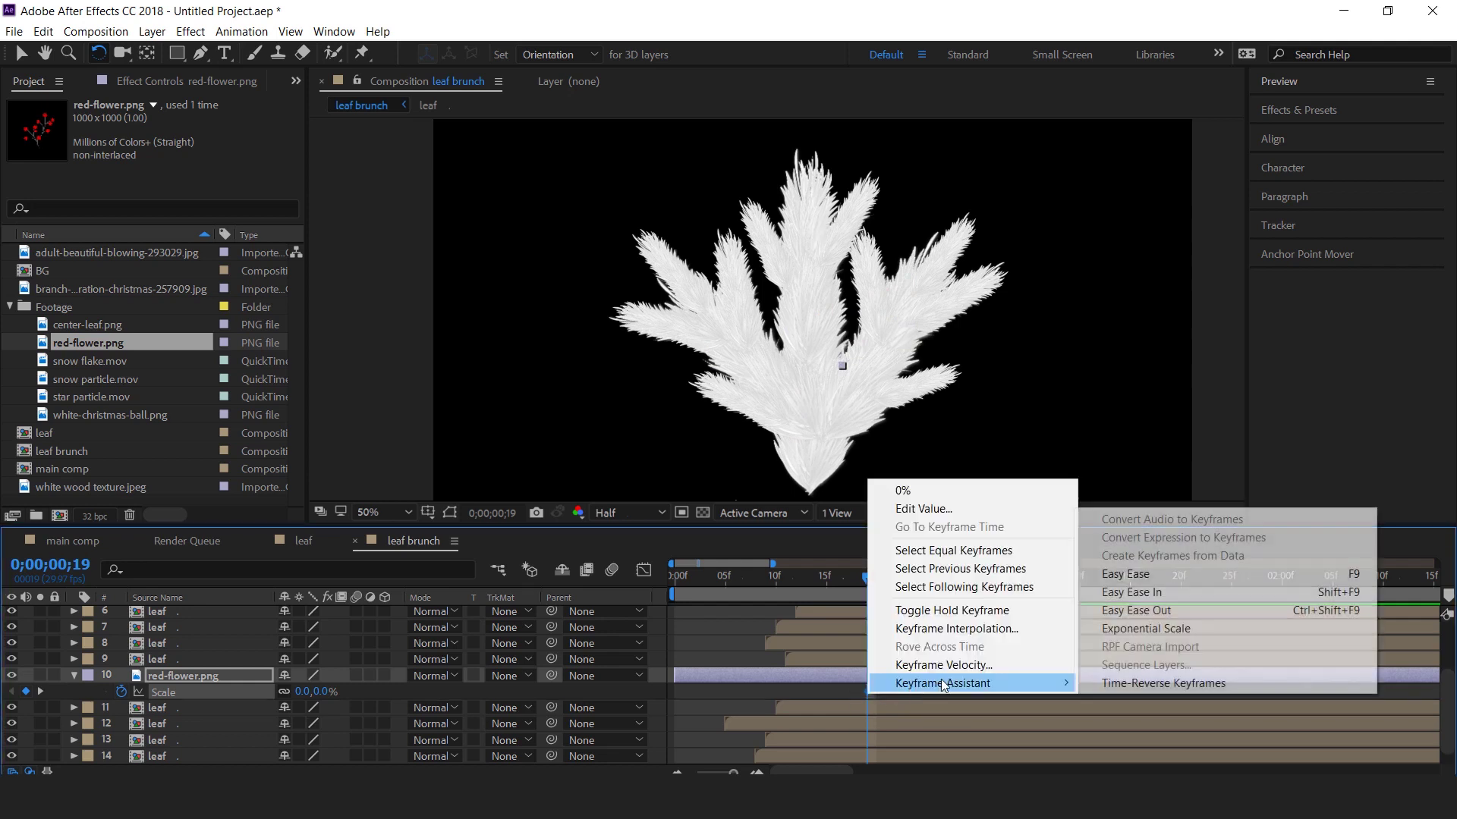
pyautogui.click(1125, 592)
pyautogui.click(643, 570)
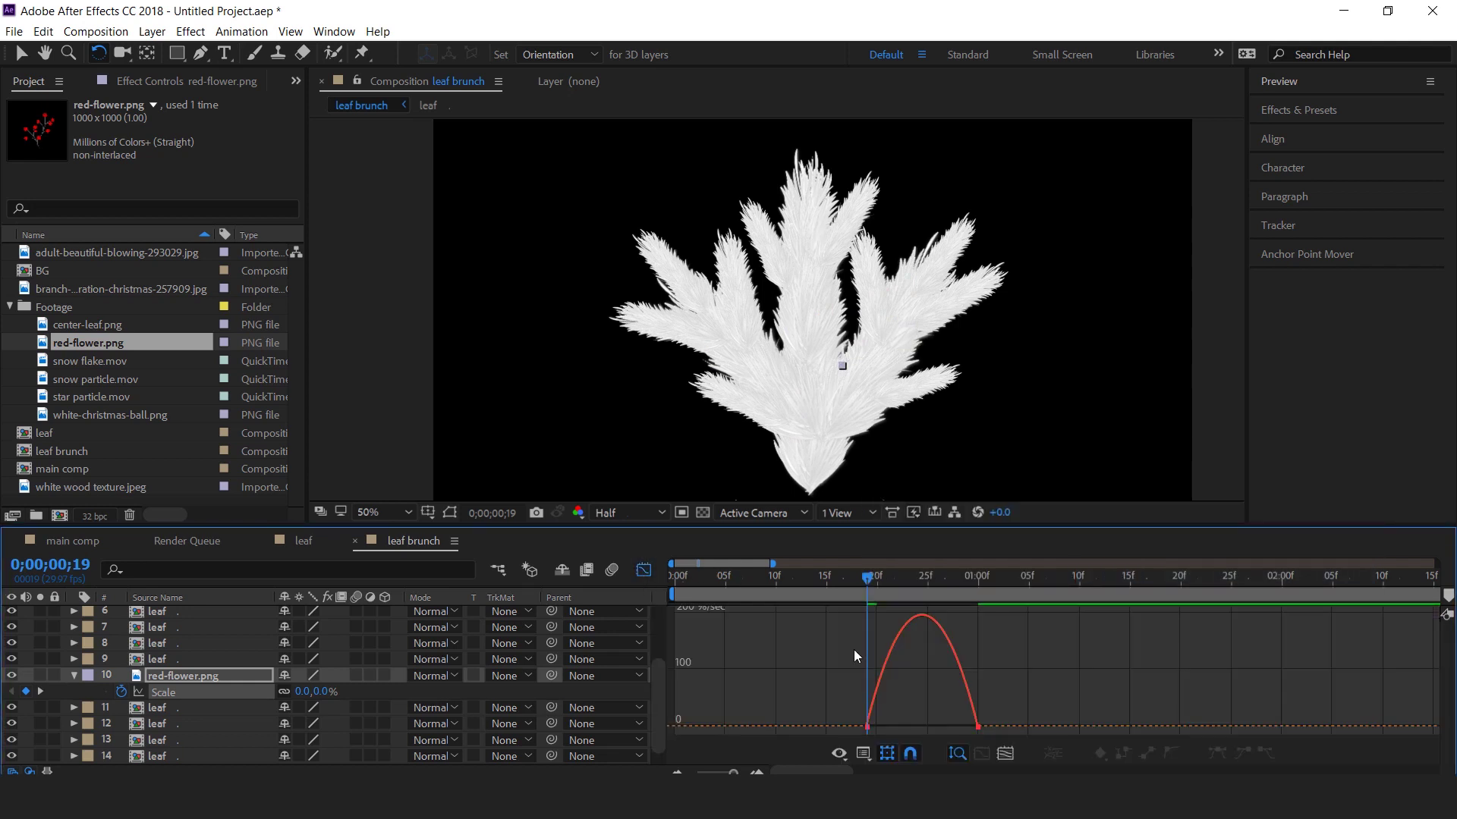
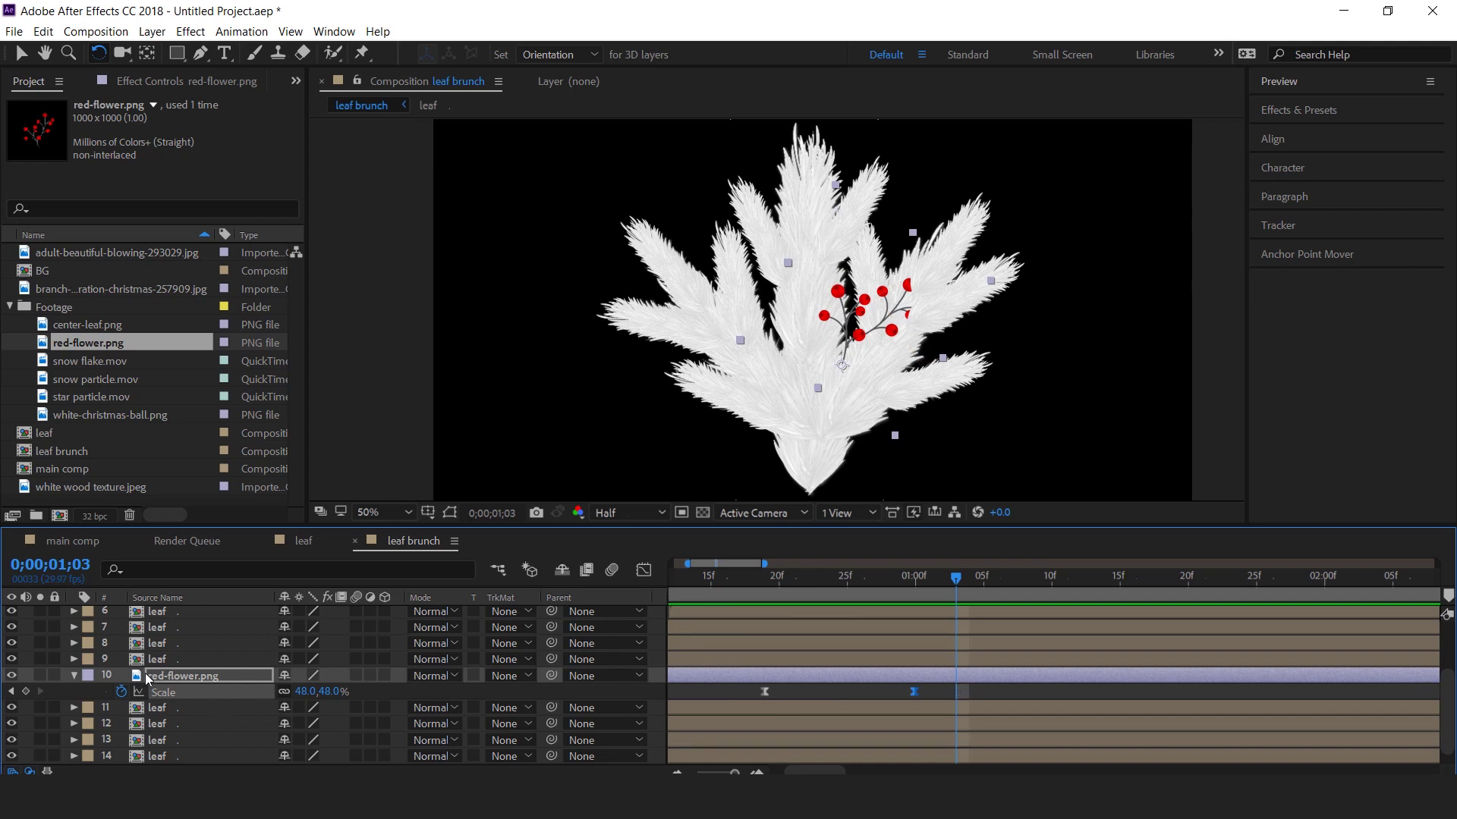
# Collapse the red-flower.png layer, move it to the top of the layer stack and preview its growth.
pyautogui.click(73, 677)
pyautogui.moveTo(180, 680); pyautogui.dragTo(177, 611)
pyautogui.moveTo(786, 583); pyautogui.dragTo(739, 583)
pyautogui.press('space')
pyautogui.press('-')
pyautogui.press('space')
pyautogui.moveTo(859, 585); pyautogui.dragTo(938, 616)
pyautogui.click(907, 577)
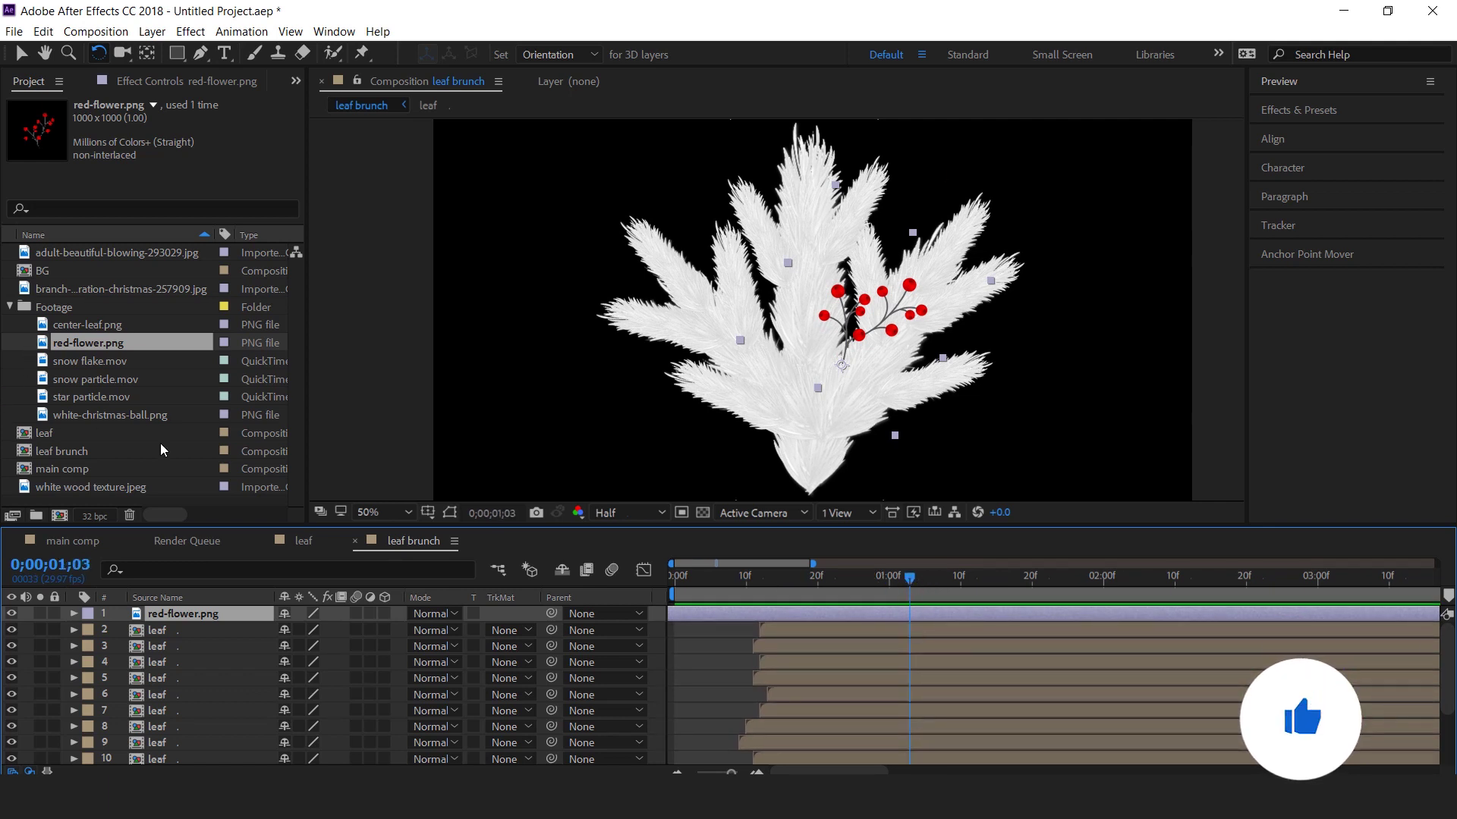
# Add white-christmas-ball.png from the Footage folder as the top layer and shrink it to a small ornament.
pyautogui.click(112, 414)
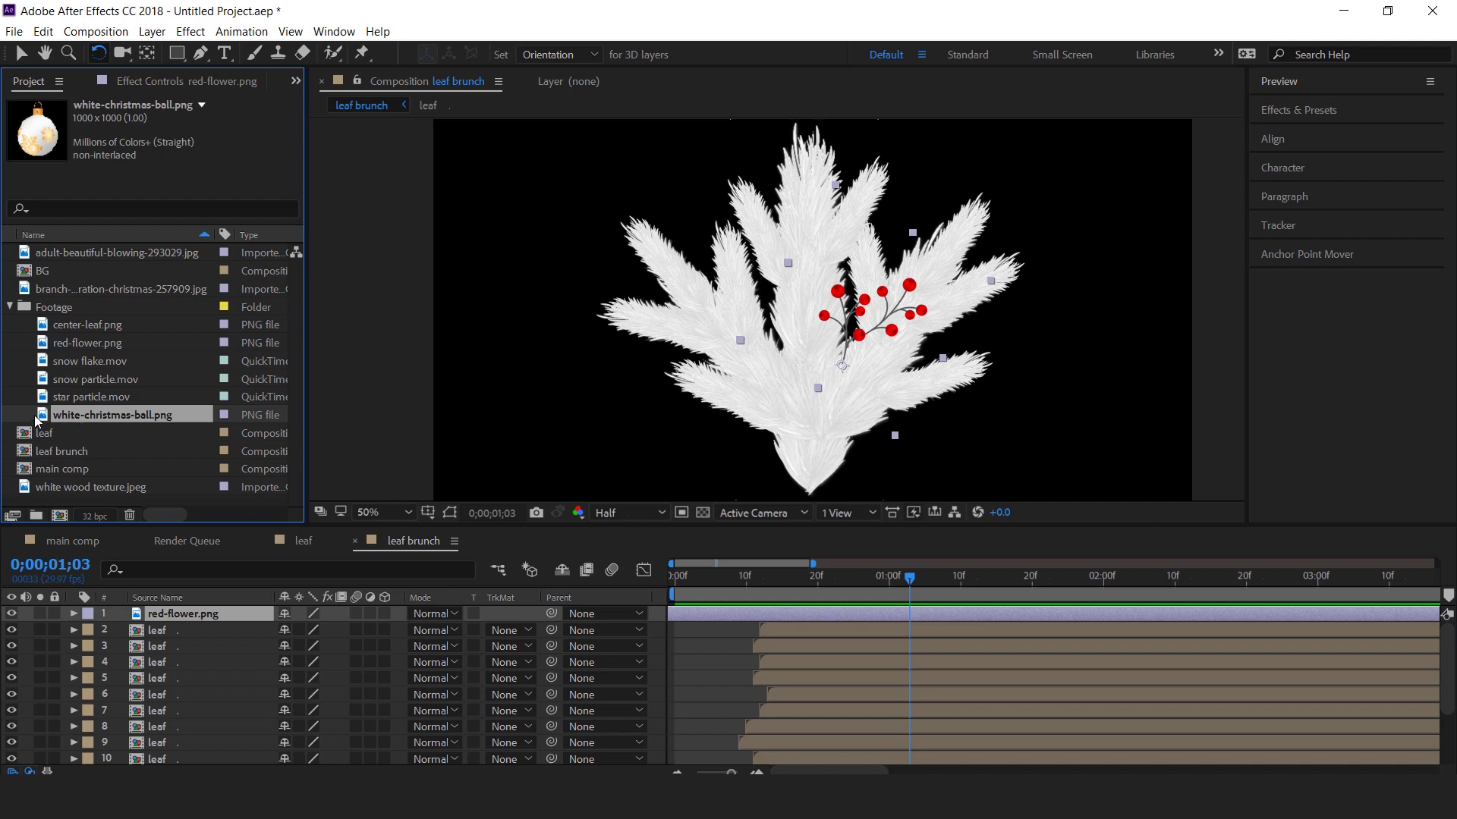
pyautogui.moveTo(659, 487); pyautogui.dragTo(772, 342)
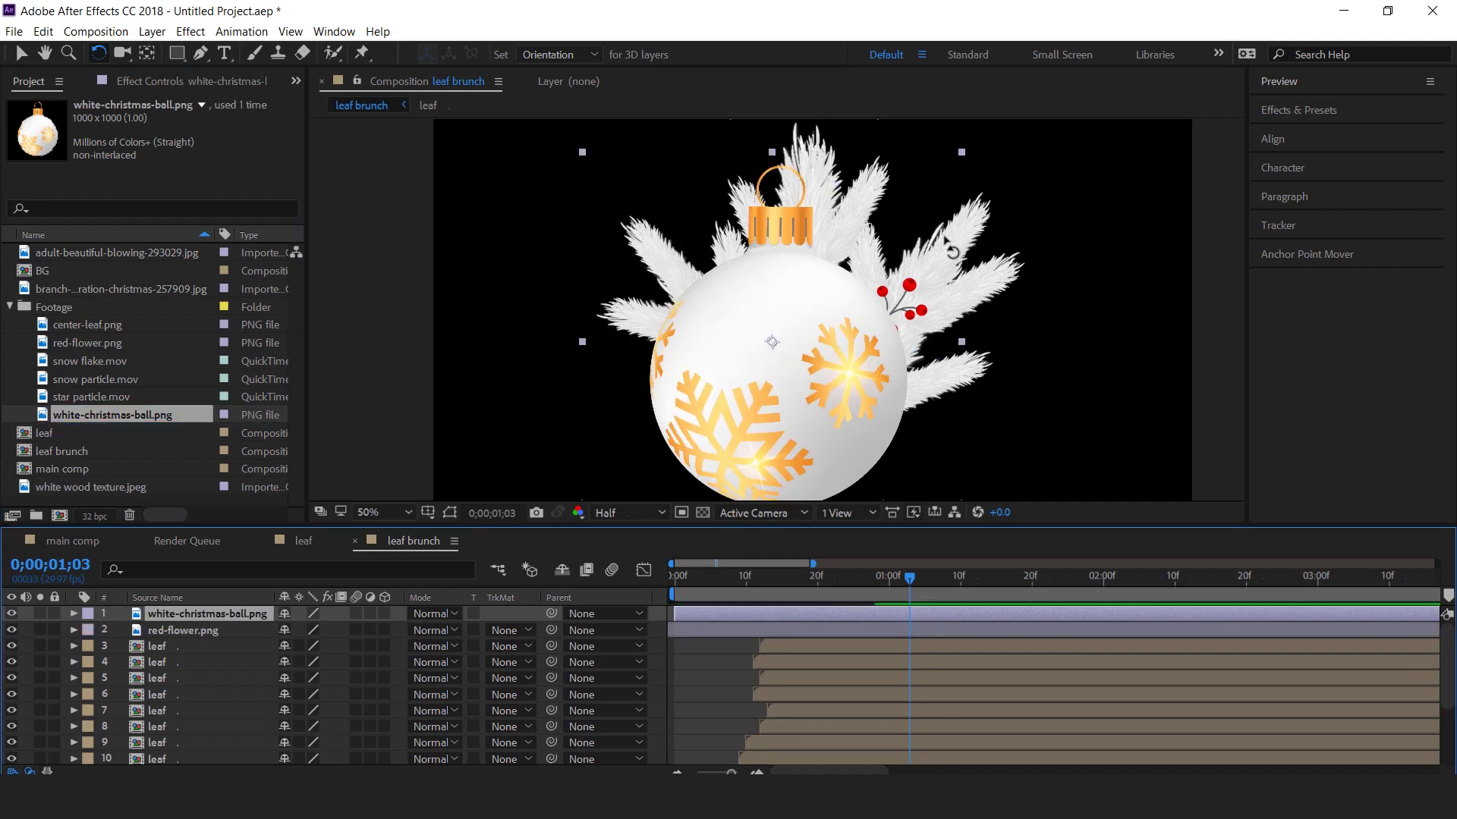
pyautogui.press('v')
pyautogui.moveTo(960, 153); pyautogui.dragTo(869, 310)
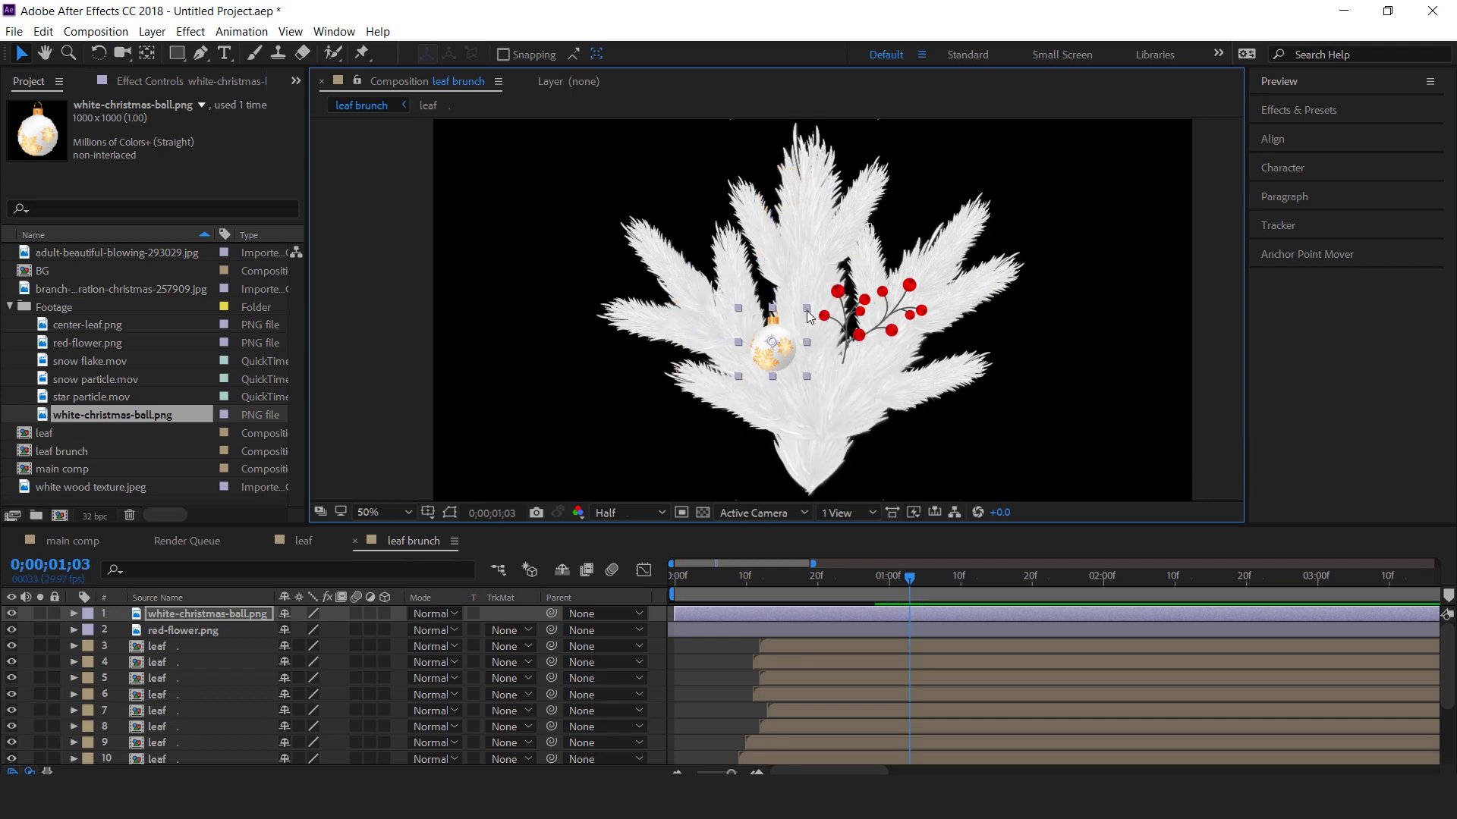
# Move the Christmas ball's anchor point to the hanging loop above its gold cap.
pyautogui.press('.')
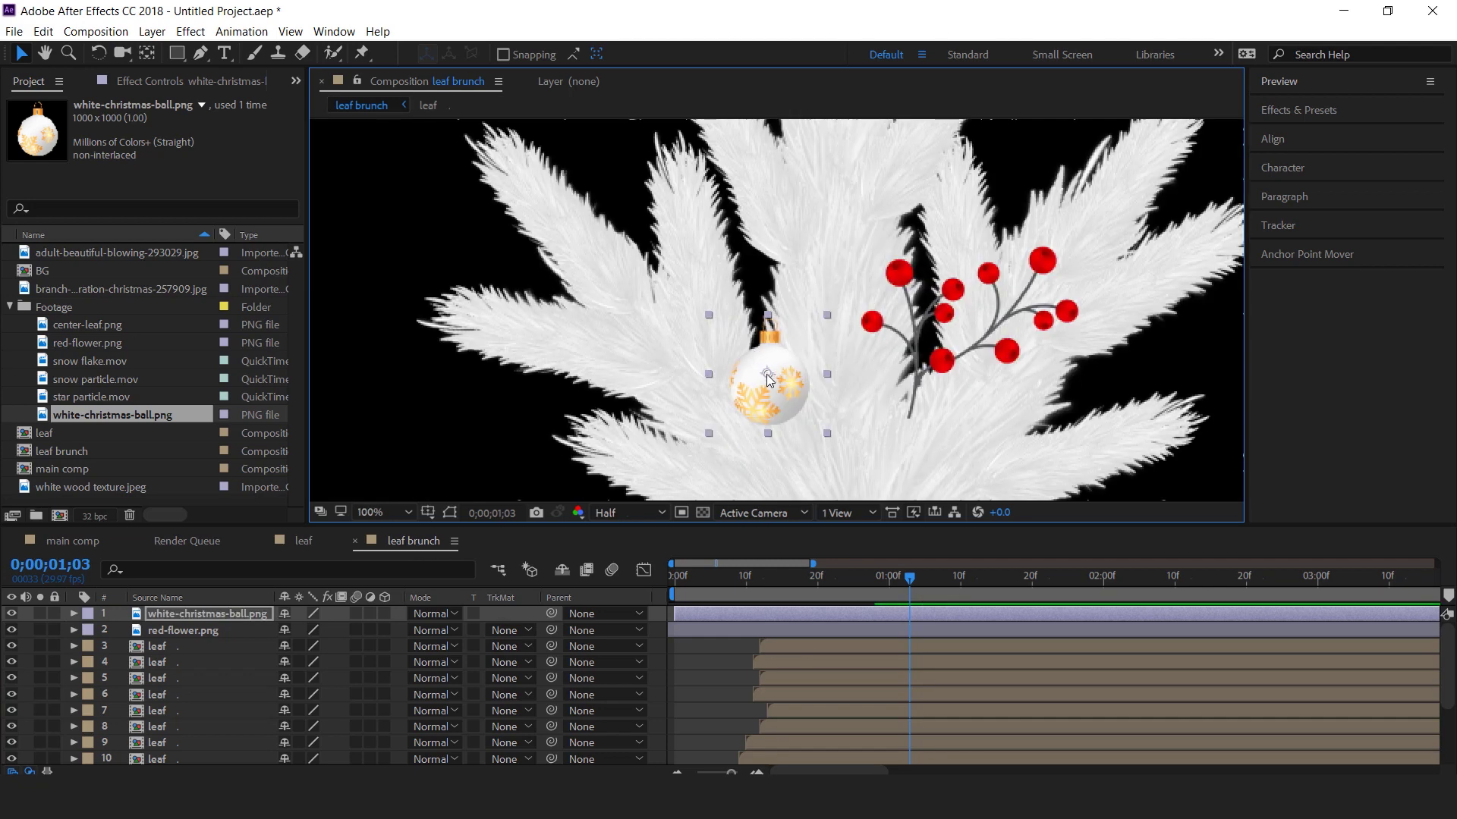
pyautogui.click(148, 53)
pyautogui.moveTo(766, 376); pyautogui.dragTo(768, 321)
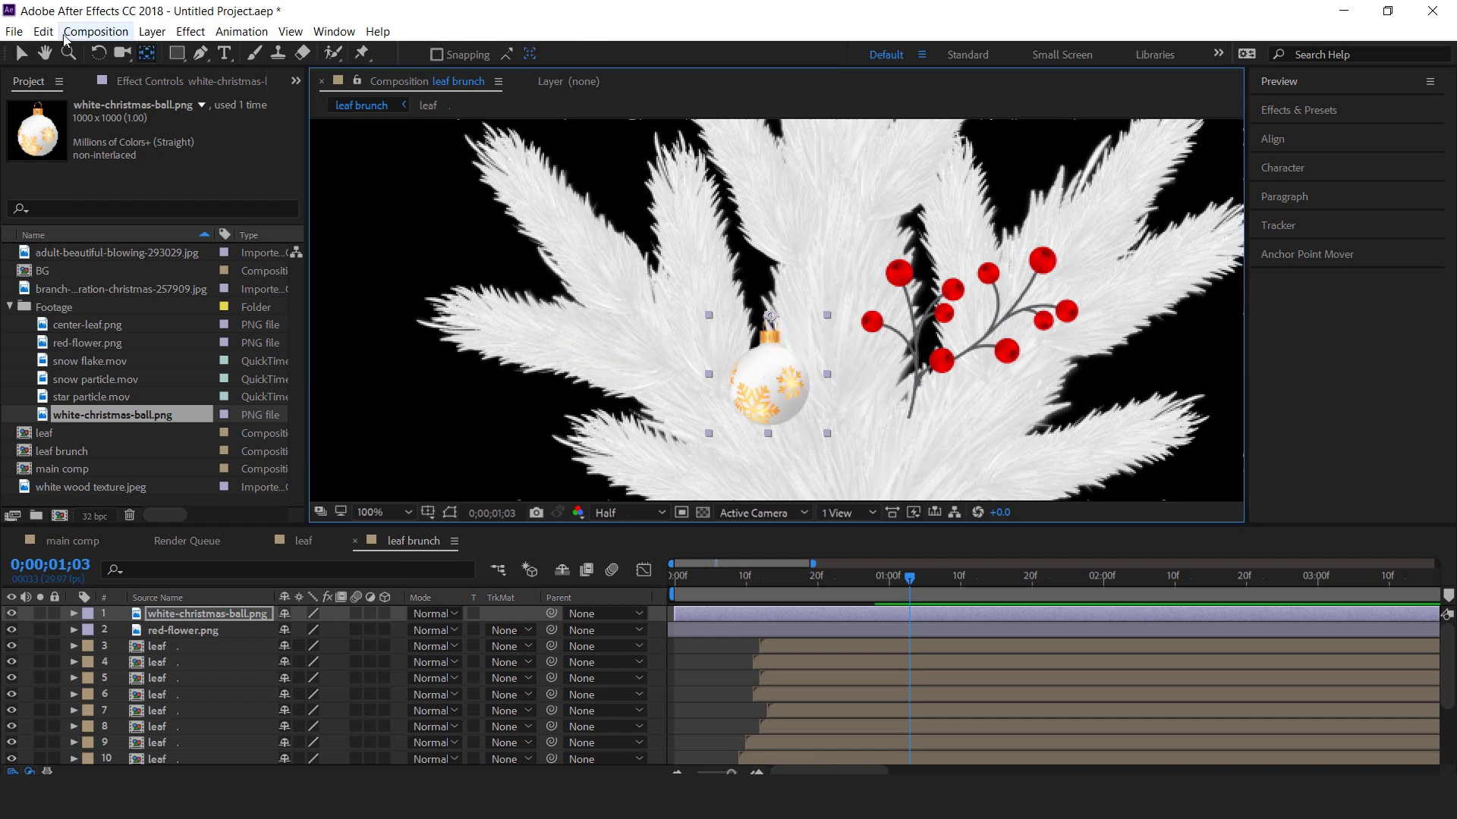
pyautogui.click(22, 54)
# Shrink the Christmas ball further to about 11.5% and position it over the gap between the upper left leaves.
pyautogui.moveTo(762, 391); pyautogui.dragTo(587, 411)
pyautogui.scroll(-1, 589, 410)
pyautogui.scroll(1, 680, 366)
pyautogui.moveTo(651, 455); pyautogui.dragTo(638, 441)
pyautogui.moveTo(601, 386); pyautogui.dragTo(554, 399)
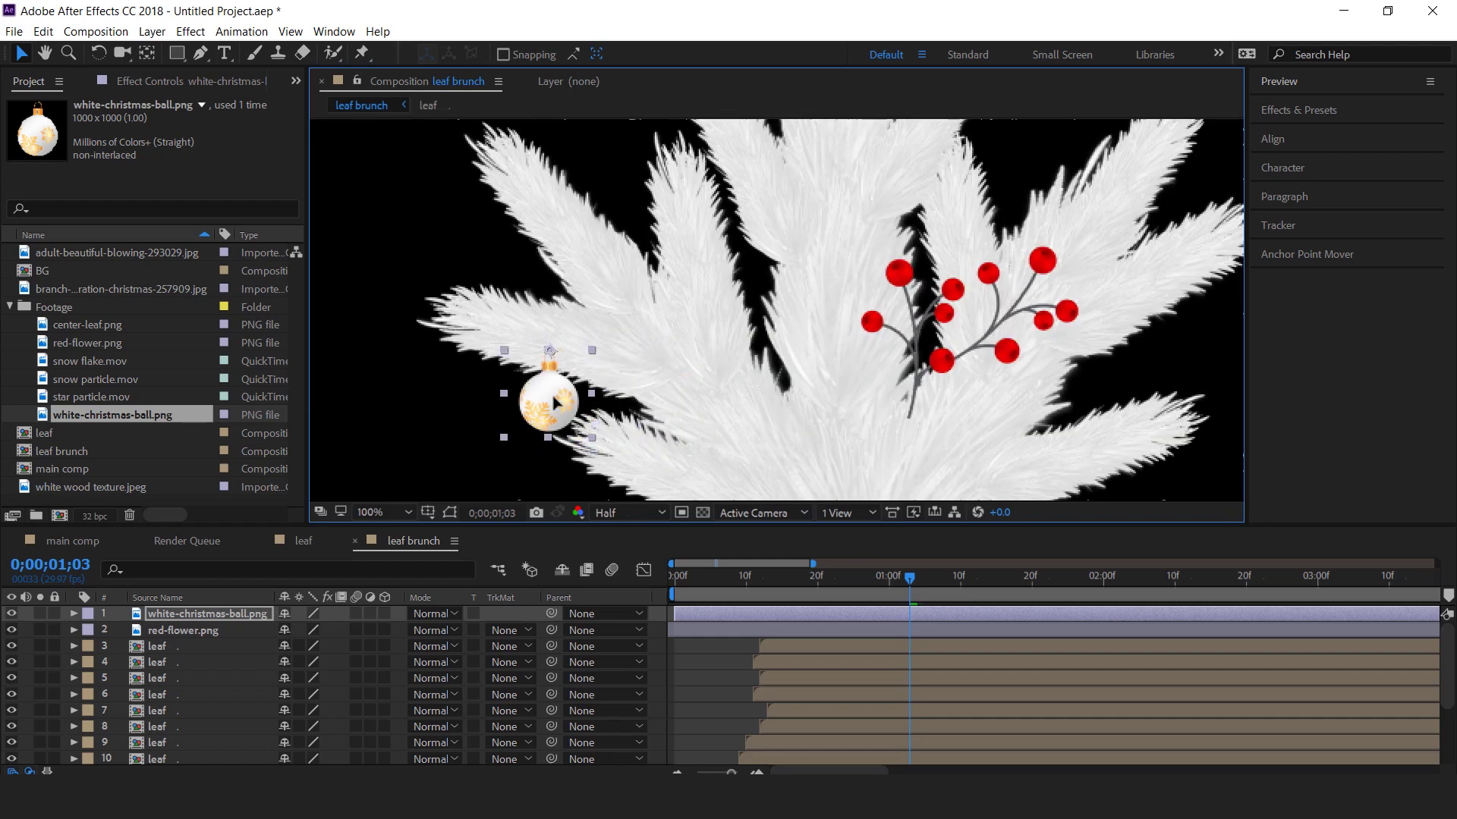
pyautogui.press(',')
pyautogui.moveTo(664, 357); pyautogui.dragTo(748, 314)
pyautogui.scroll(1, 780, 304)
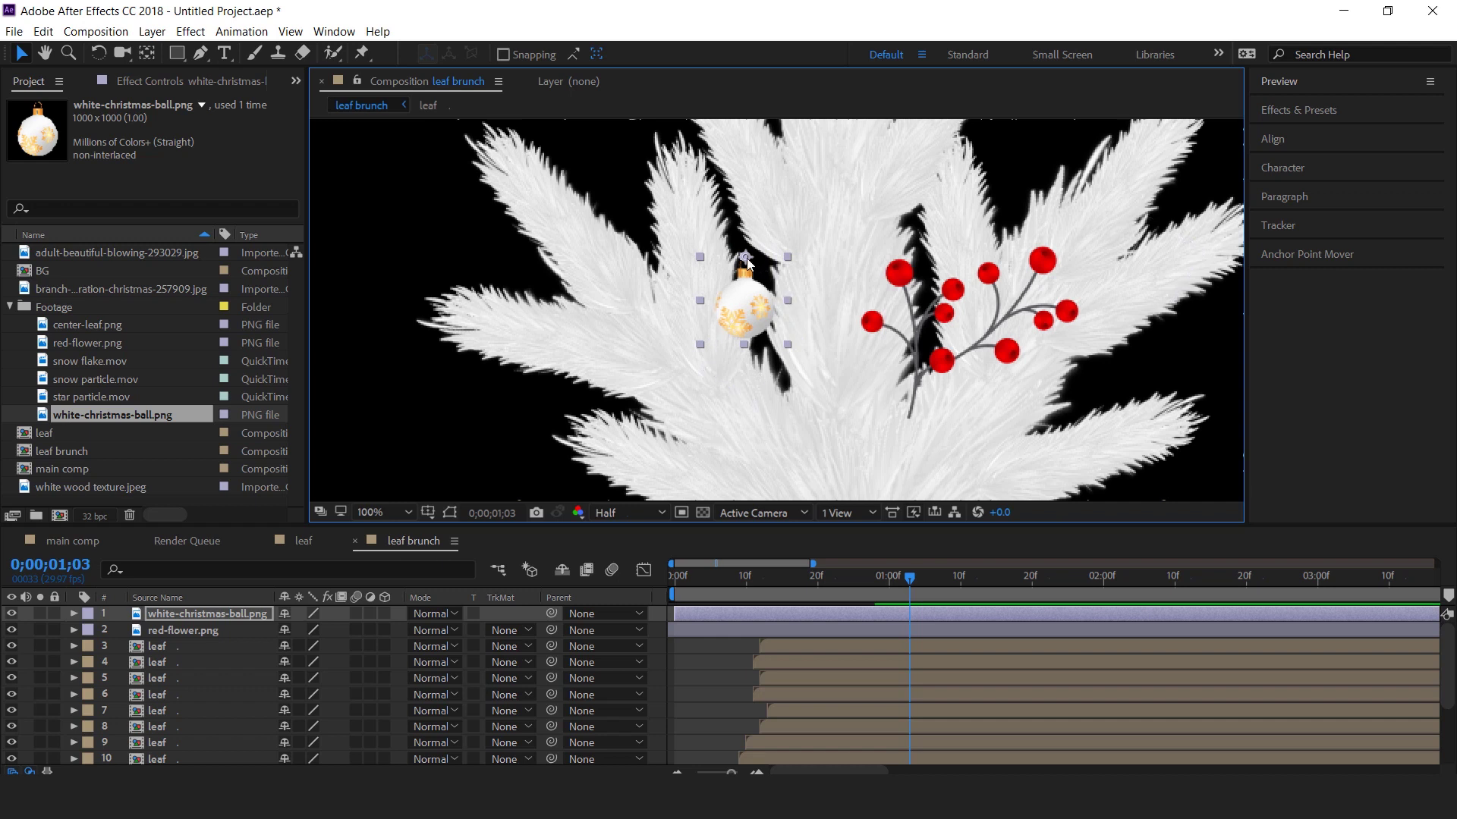
# Rotate the Christmas ball counterclockwise, put its layer at position 14 among the leaves and fine-tune its position in the gap.
pyautogui.click(99, 53)
pyautogui.moveTo(820, 326); pyautogui.dragTo(735, 411)
pyautogui.press('v')
pyautogui.moveTo(793, 293); pyautogui.dragTo(768, 293)
pyautogui.moveTo(225, 614); pyautogui.dragTo(208, 713)
pyautogui.moveTo(723, 290); pyautogui.dragTo(726, 278)
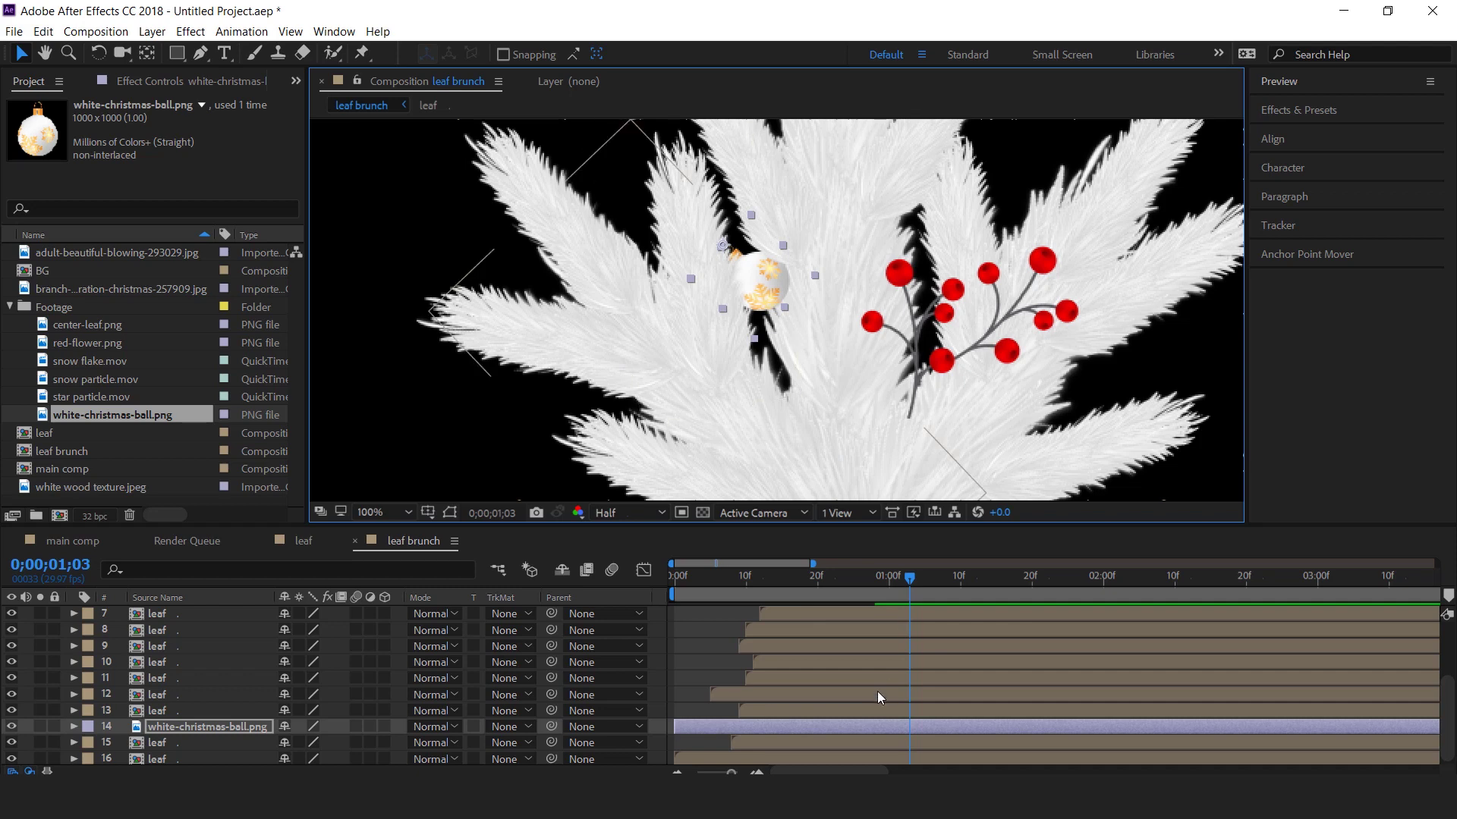
# Keyframe the Christmas ball's Scale from 0% at frame 21 to 11.5% at 0;00;01;03.
pyautogui.press('s')
pyautogui.click(121, 742)
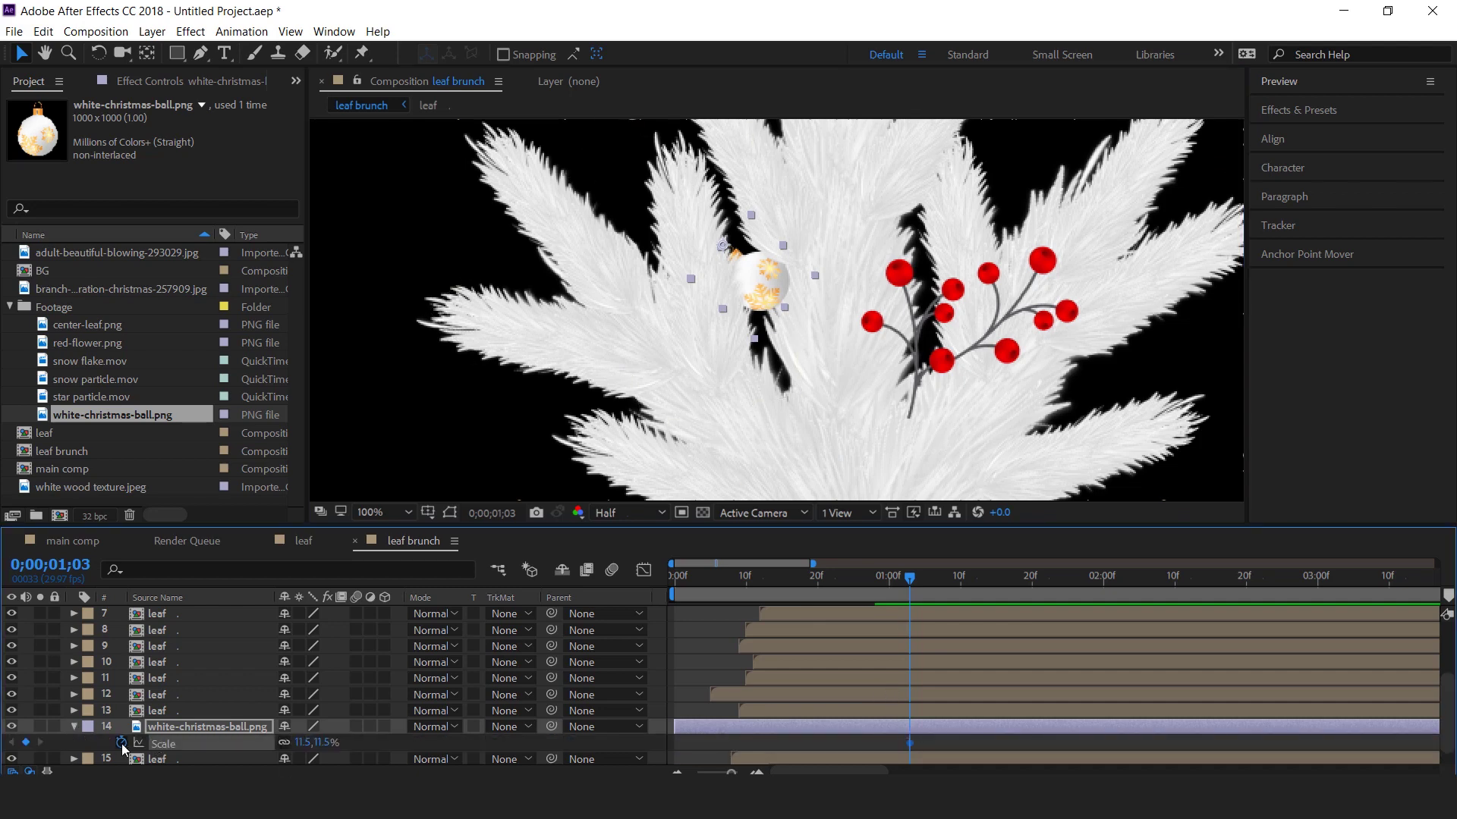
pyautogui.click(826, 581)
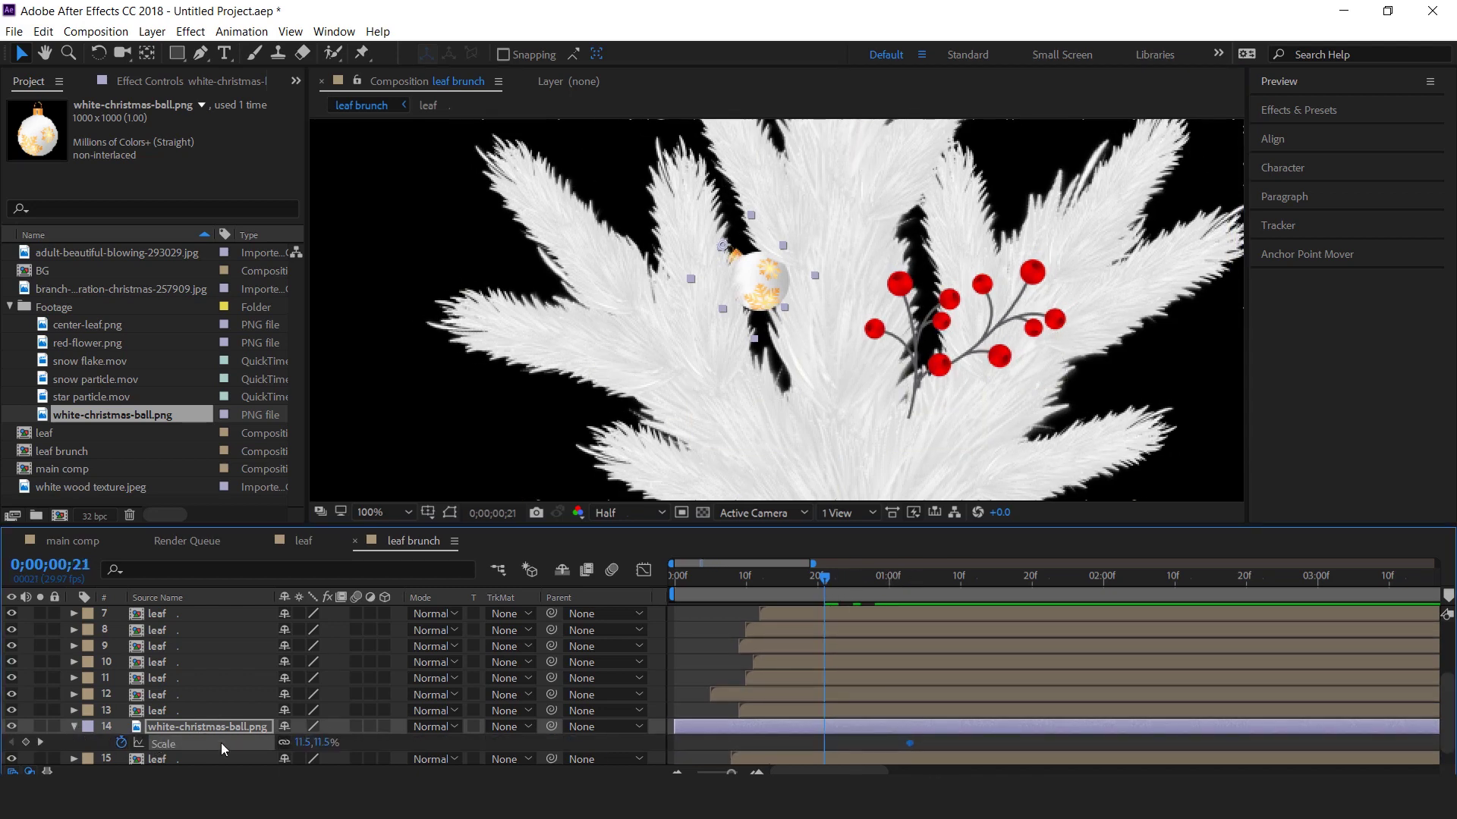
pyautogui.click(322, 742)
pyautogui.write('0')
pyautogui.press('Return')
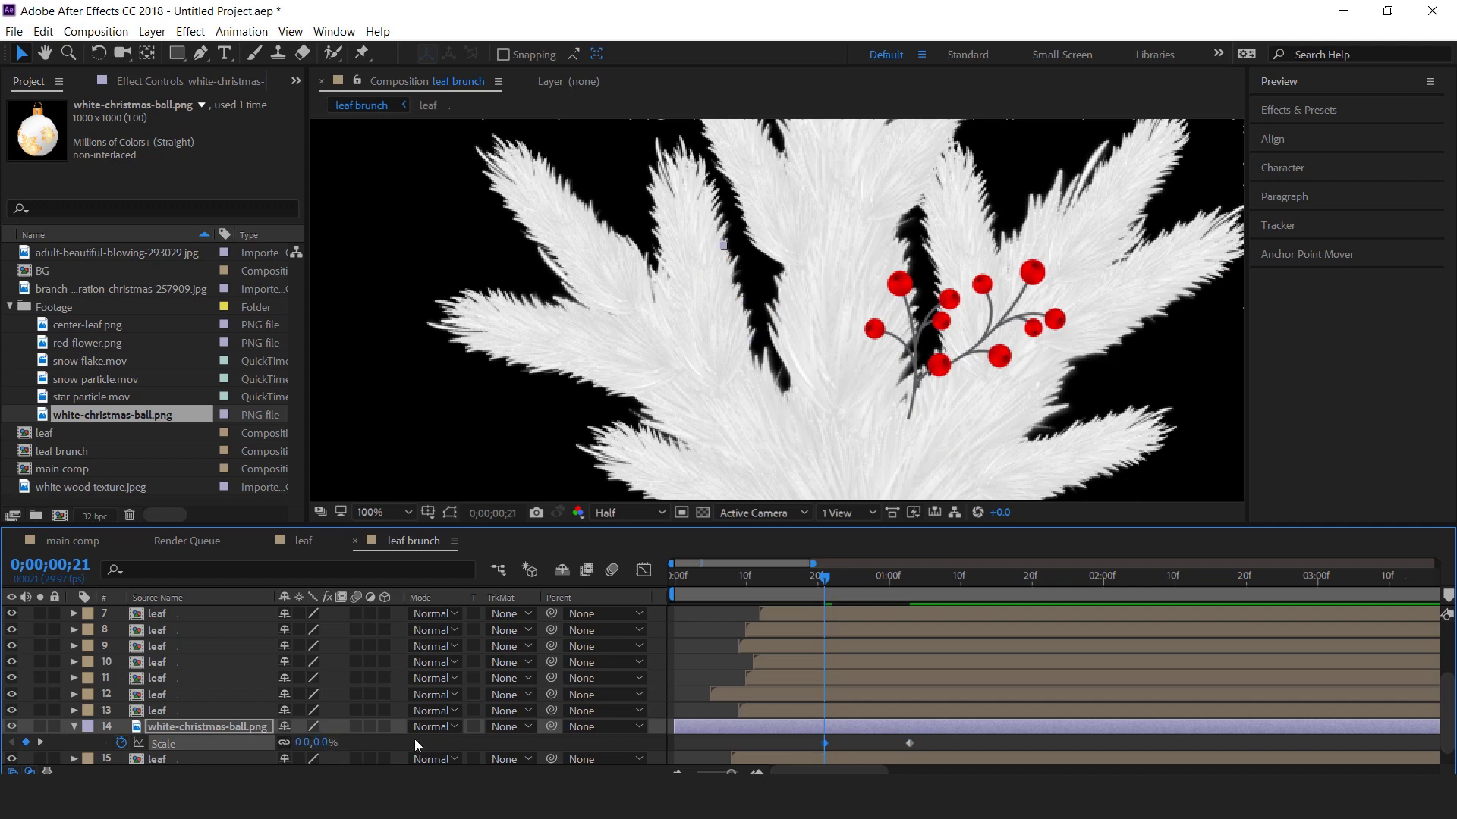
# Apply Easy Ease to the ball's Scale keyframes and reshape the speed curve so growth starts fast and settles slowly.
pyautogui.rightClick(910, 745)
pyautogui.rightClick(913, 742)
pyautogui.moveTo(950, 734)
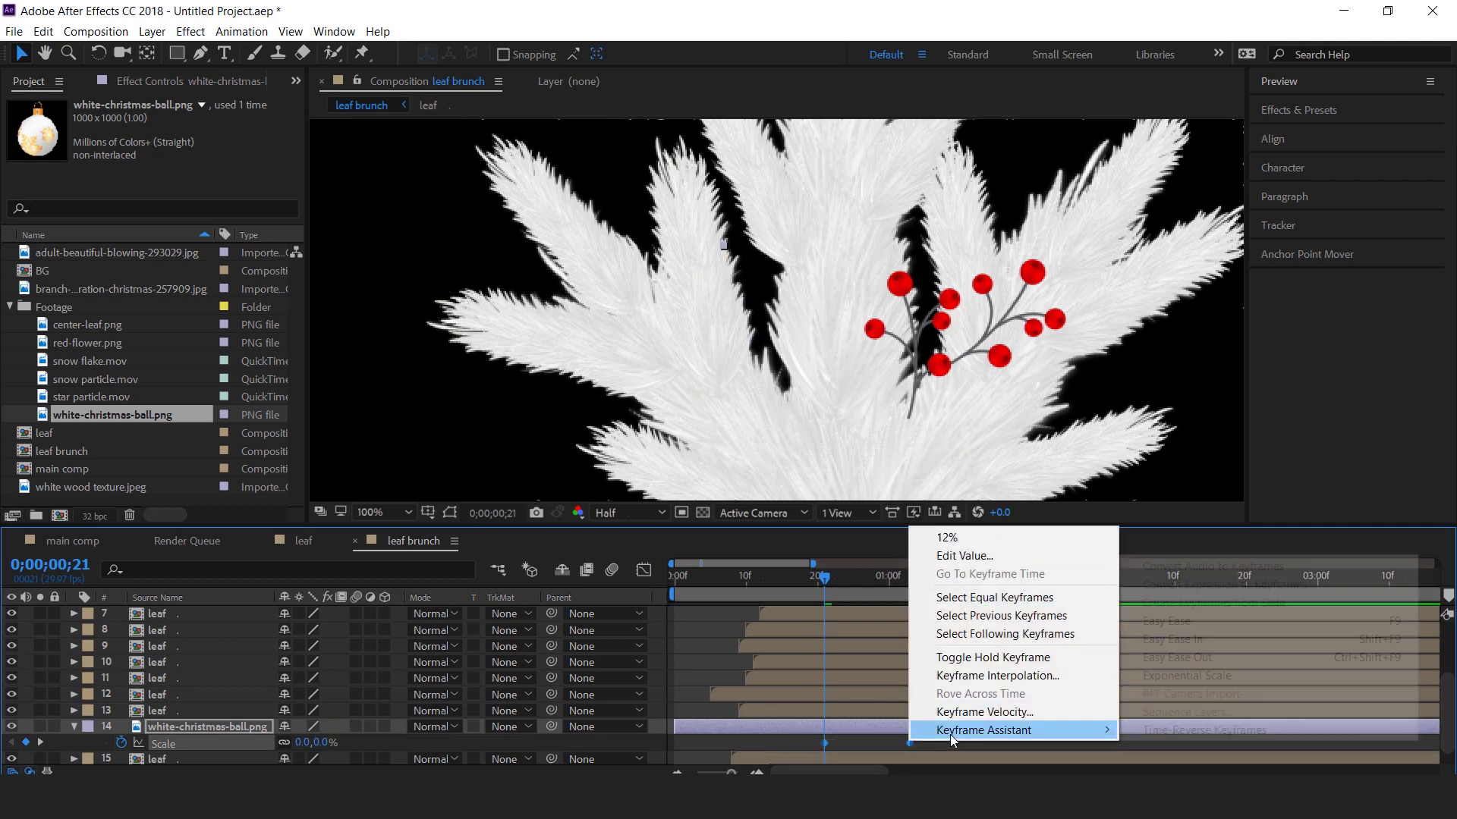
pyautogui.click(1235, 620)
pyautogui.click(643, 570)
pyautogui.moveTo(896, 726); pyautogui.dragTo(849, 728)
pyautogui.click(644, 570)
# Preview the ball's growth and move its last Scale keyframe earlier to shorten the animation.
pyautogui.scroll(-3, 817, 640)
pyautogui.press('Home')
pyautogui.press('space')
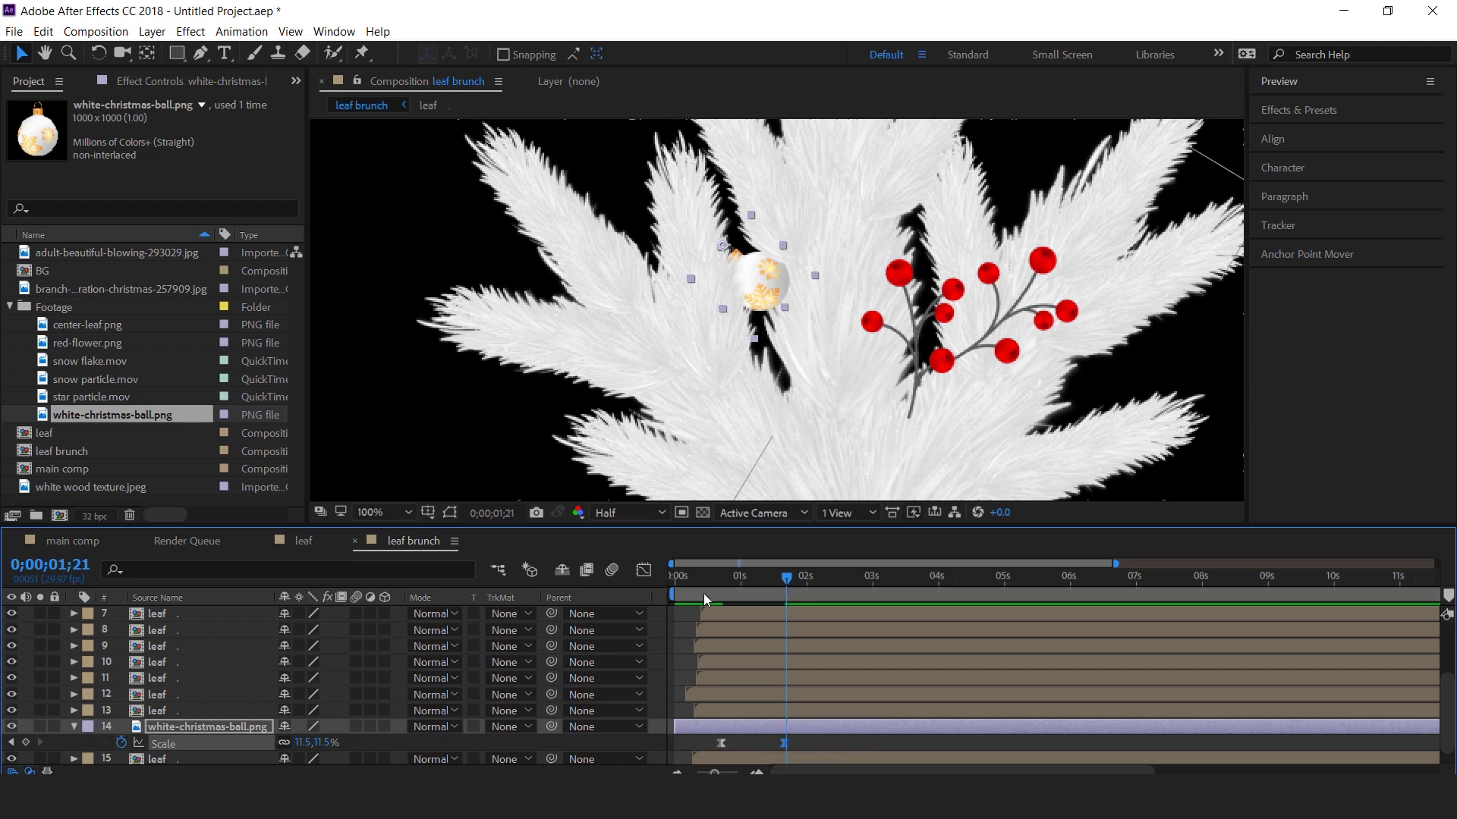
pyautogui.moveTo(713, 583); pyautogui.dragTo(730, 586)
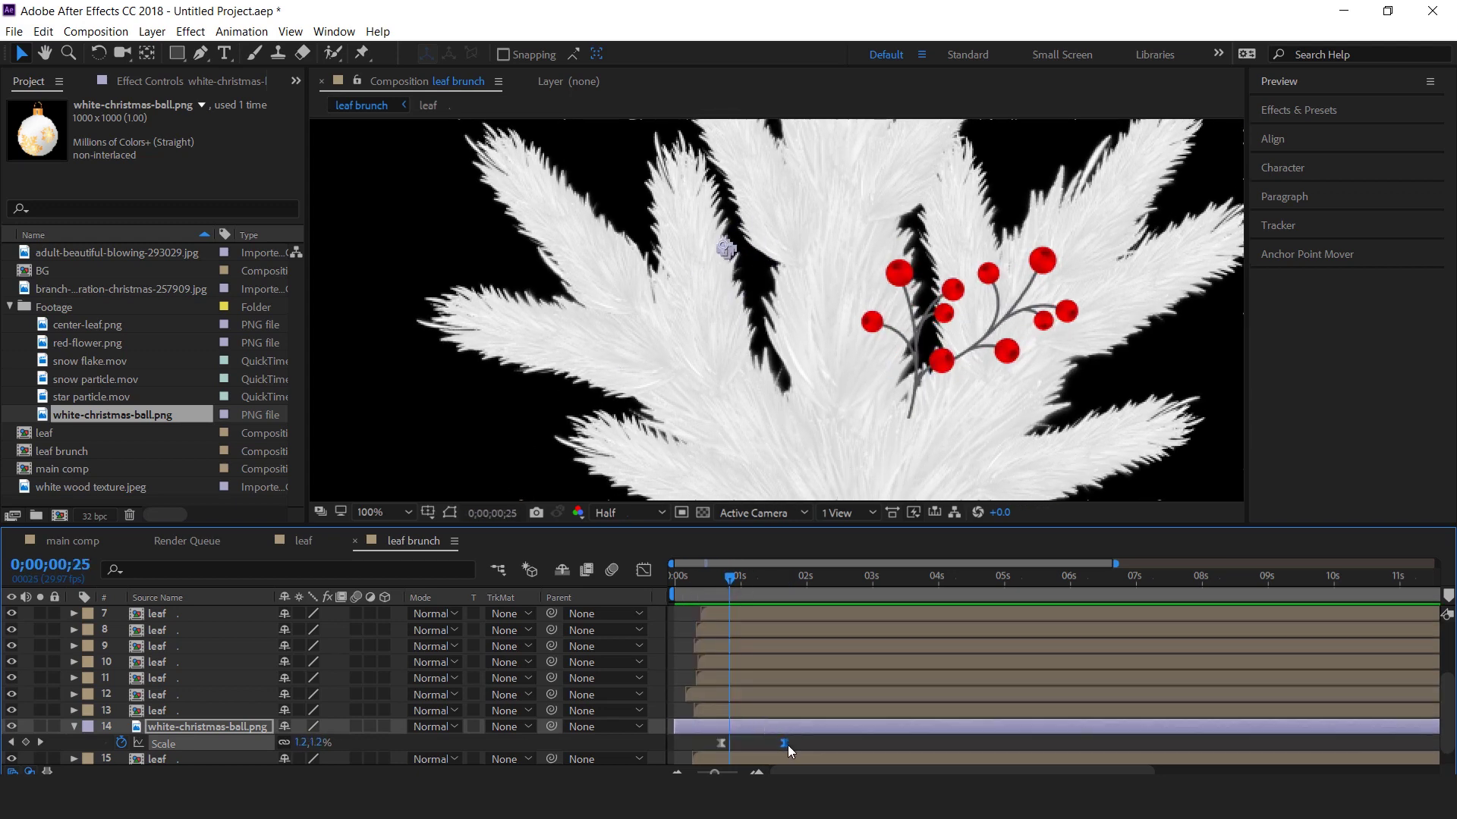
pyautogui.moveTo(787, 745); pyautogui.dragTo(756, 745)
# Shift the Christmas ball layer earlier so its Scale animation runs from frame 15 to 0;00;01;00, and preview it.
pyautogui.click(713, 581)
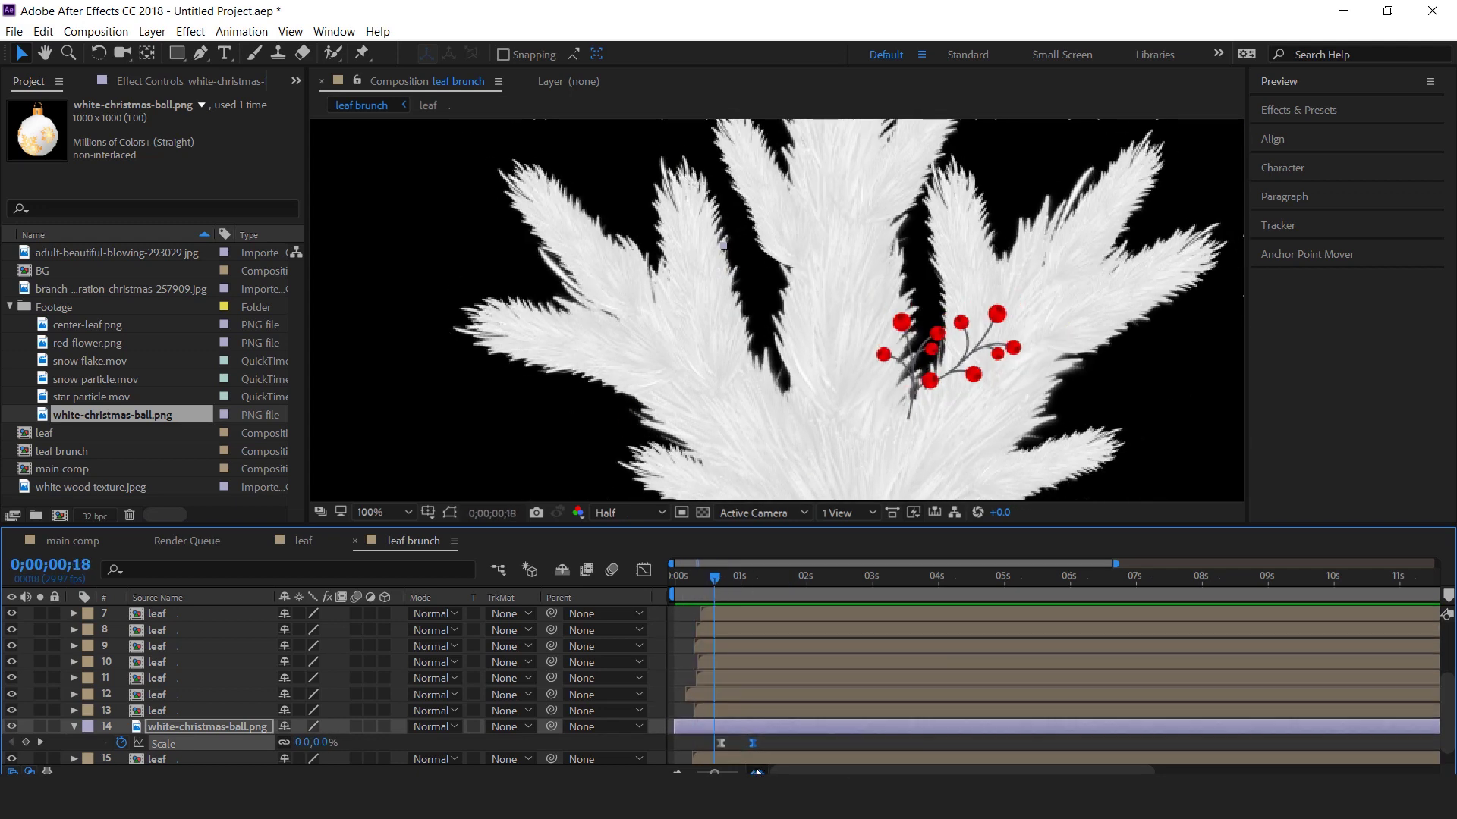
pyautogui.click(756, 773)
pyautogui.moveTo(753, 581); pyautogui.dragTo(779, 582)
pyautogui.moveTo(862, 726); pyautogui.dragTo(818, 727)
pyautogui.click(727, 581)
pyautogui.press('space')
pyautogui.click(719, 581)
pyautogui.press('space')
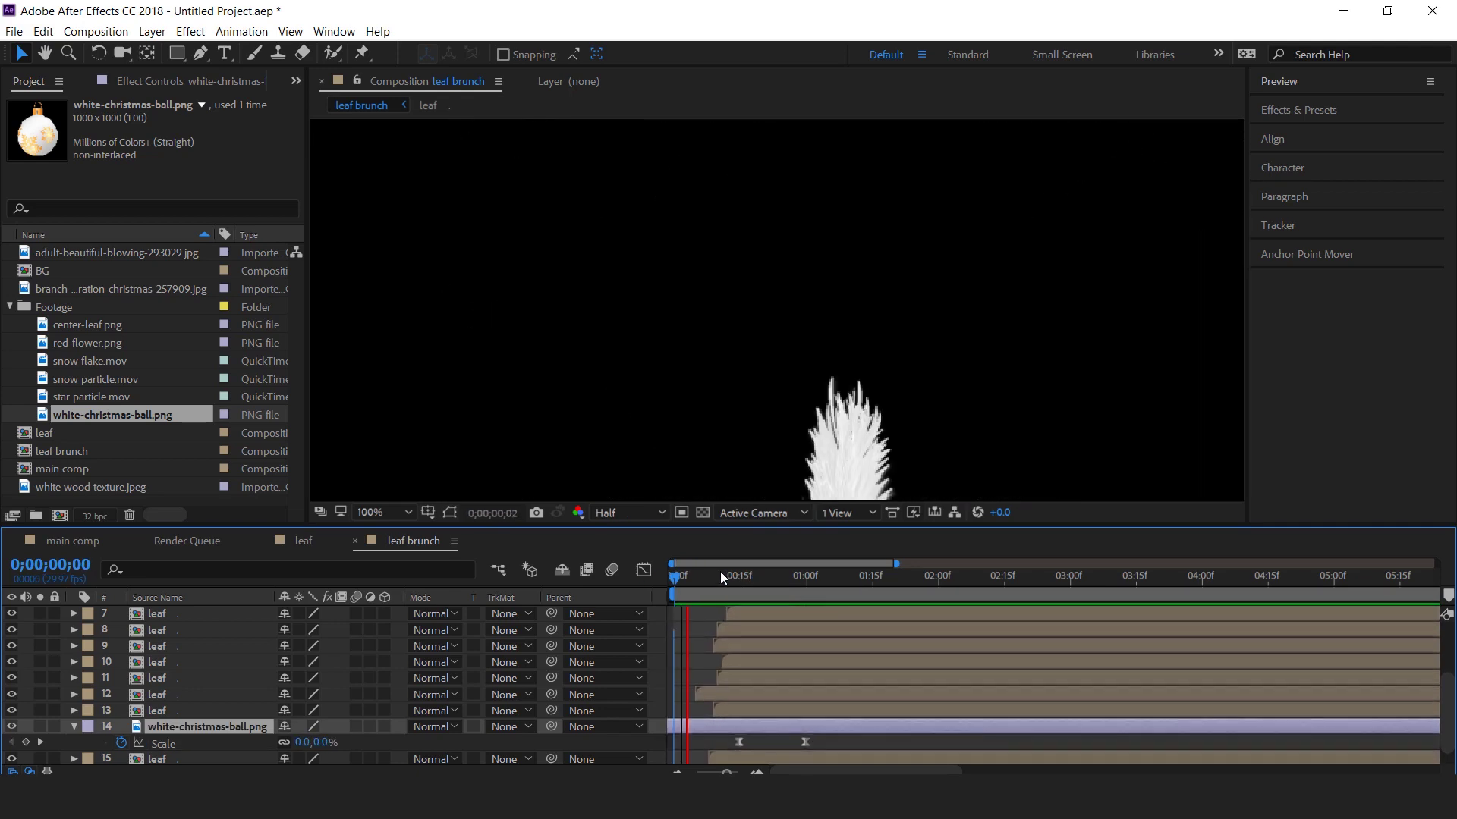
# Preview the whole branch growing with the flower and ball, and collapse the Christmas ball layer's properties.
pyautogui.click(750, 578)
pyautogui.scroll(-1, 891, 359)
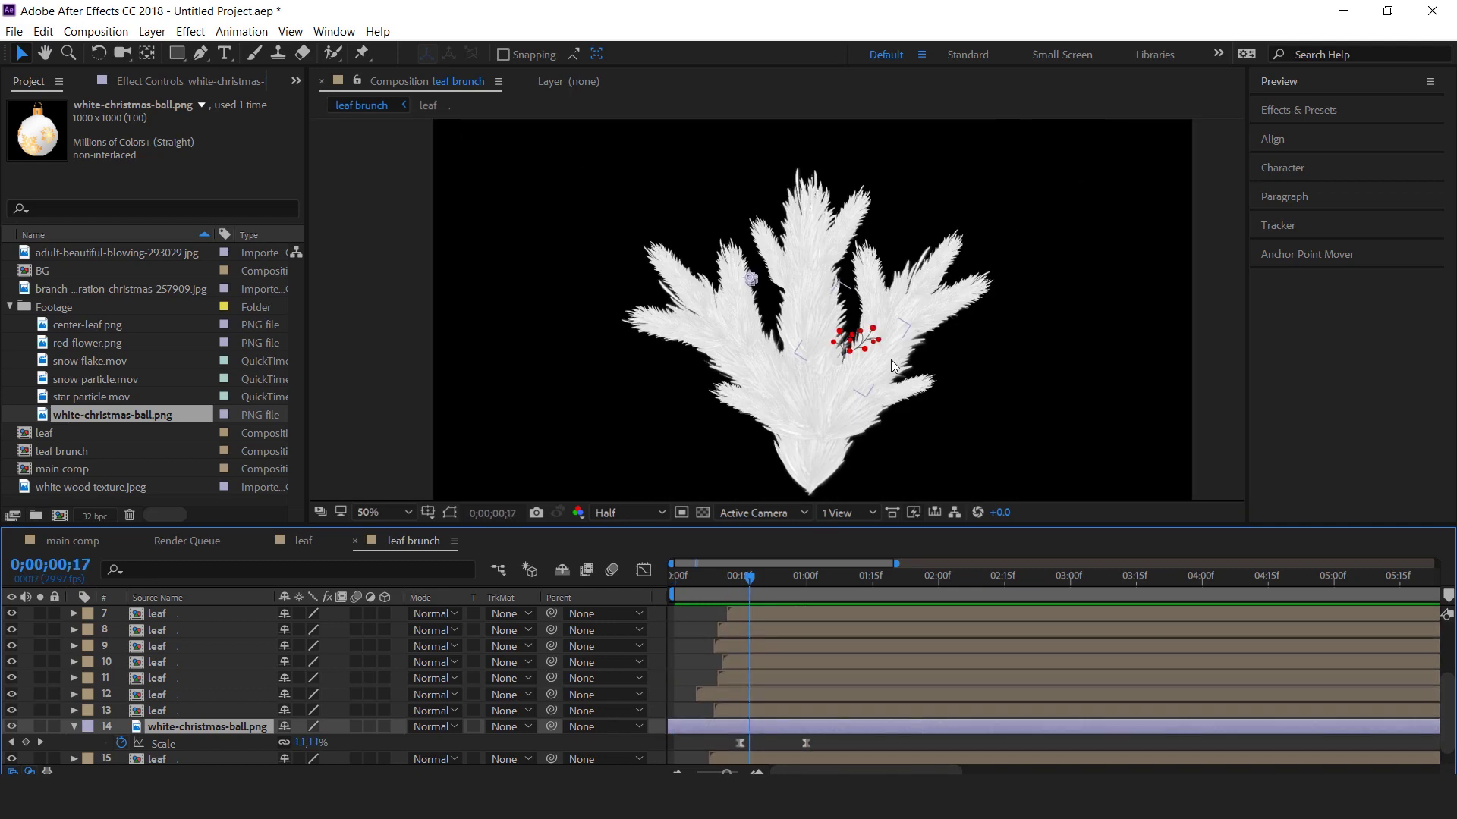
pyautogui.press('space')
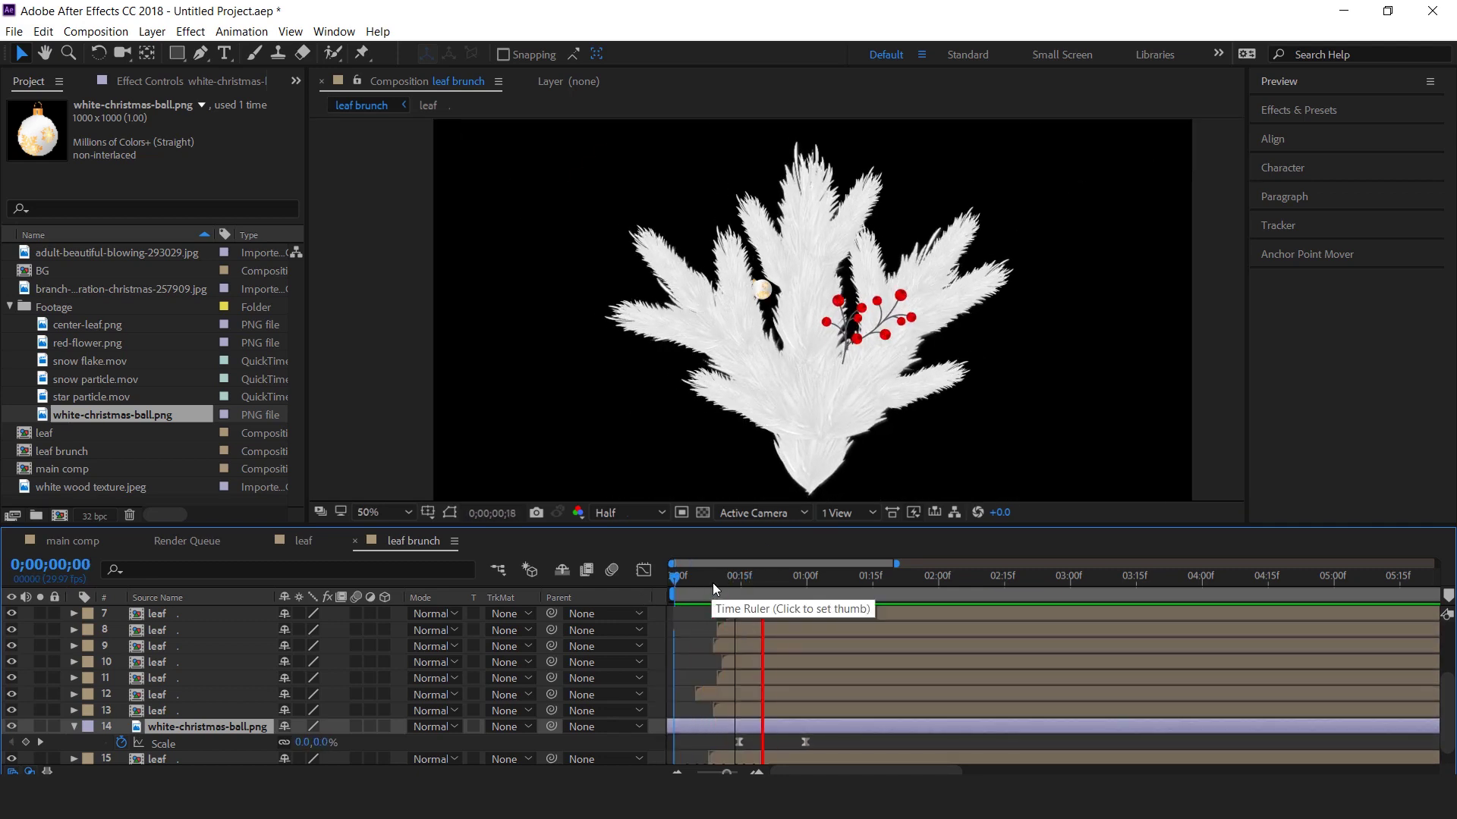
pyautogui.click(836, 582)
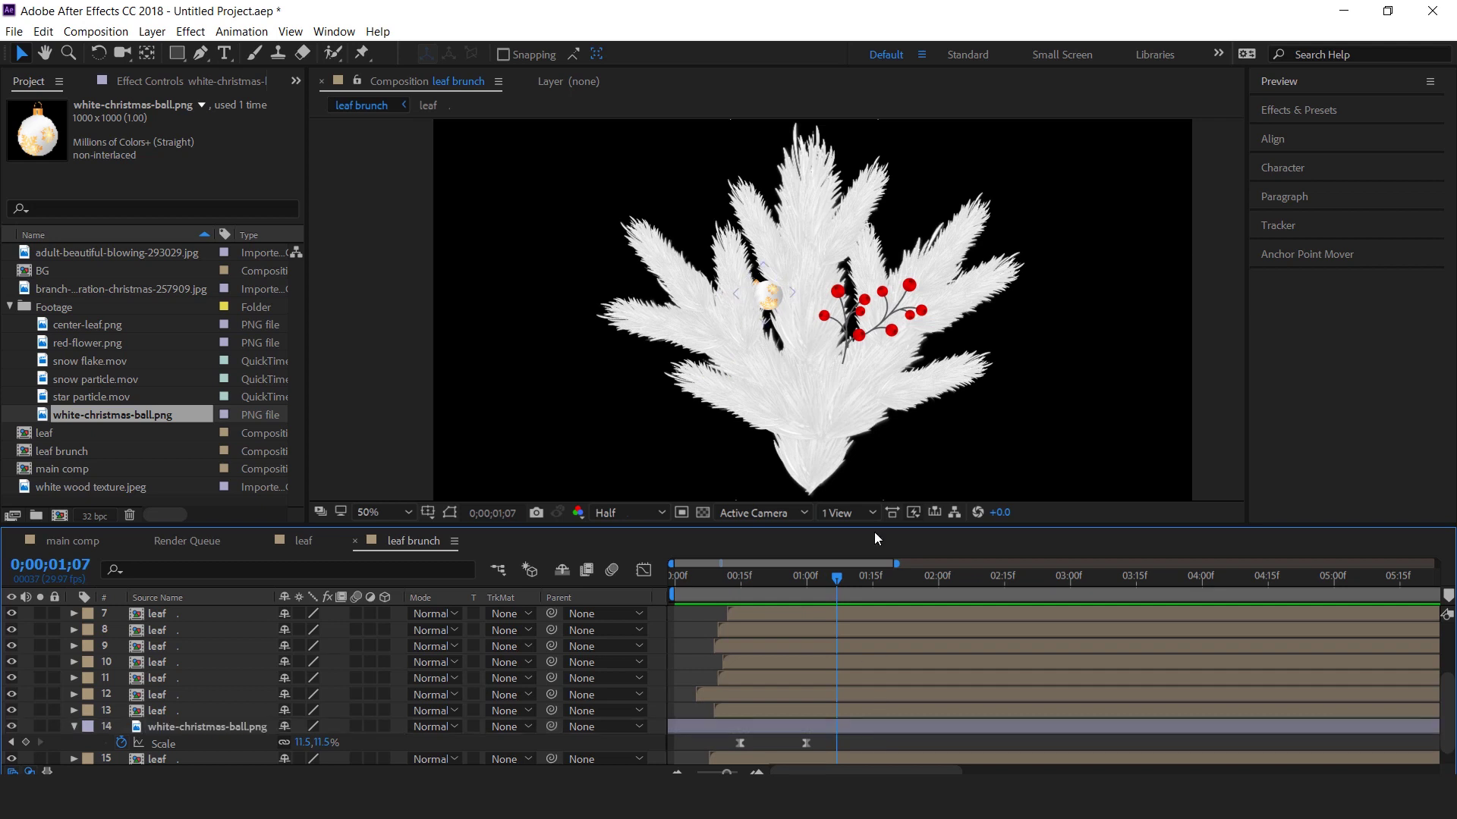
pyautogui.click(74, 726)
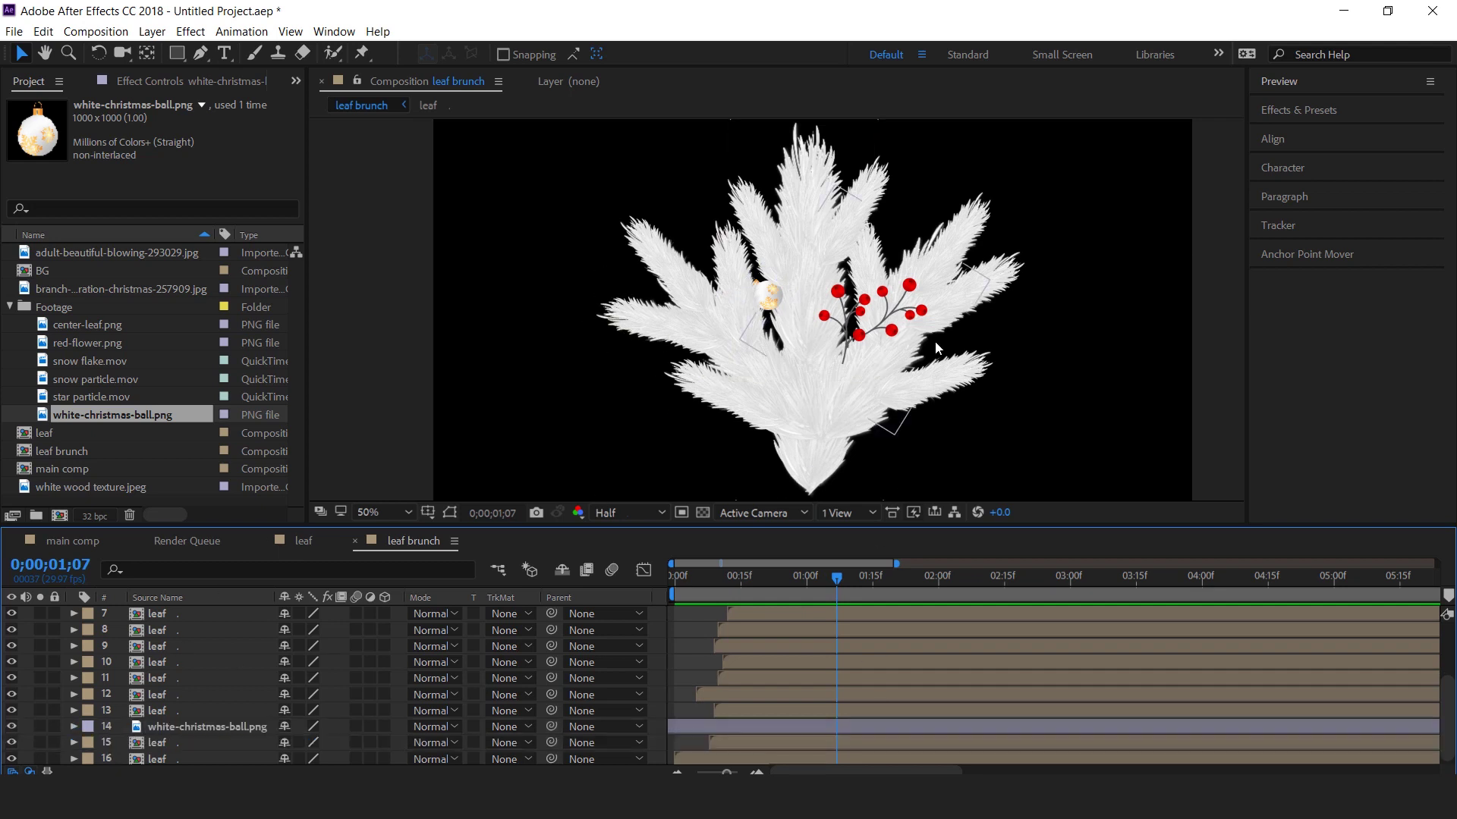
# Collapse the Footage folder in the project and close the leaf brunch composition.
pyautogui.scroll(-2, 936, 342)
pyautogui.click(9, 307)
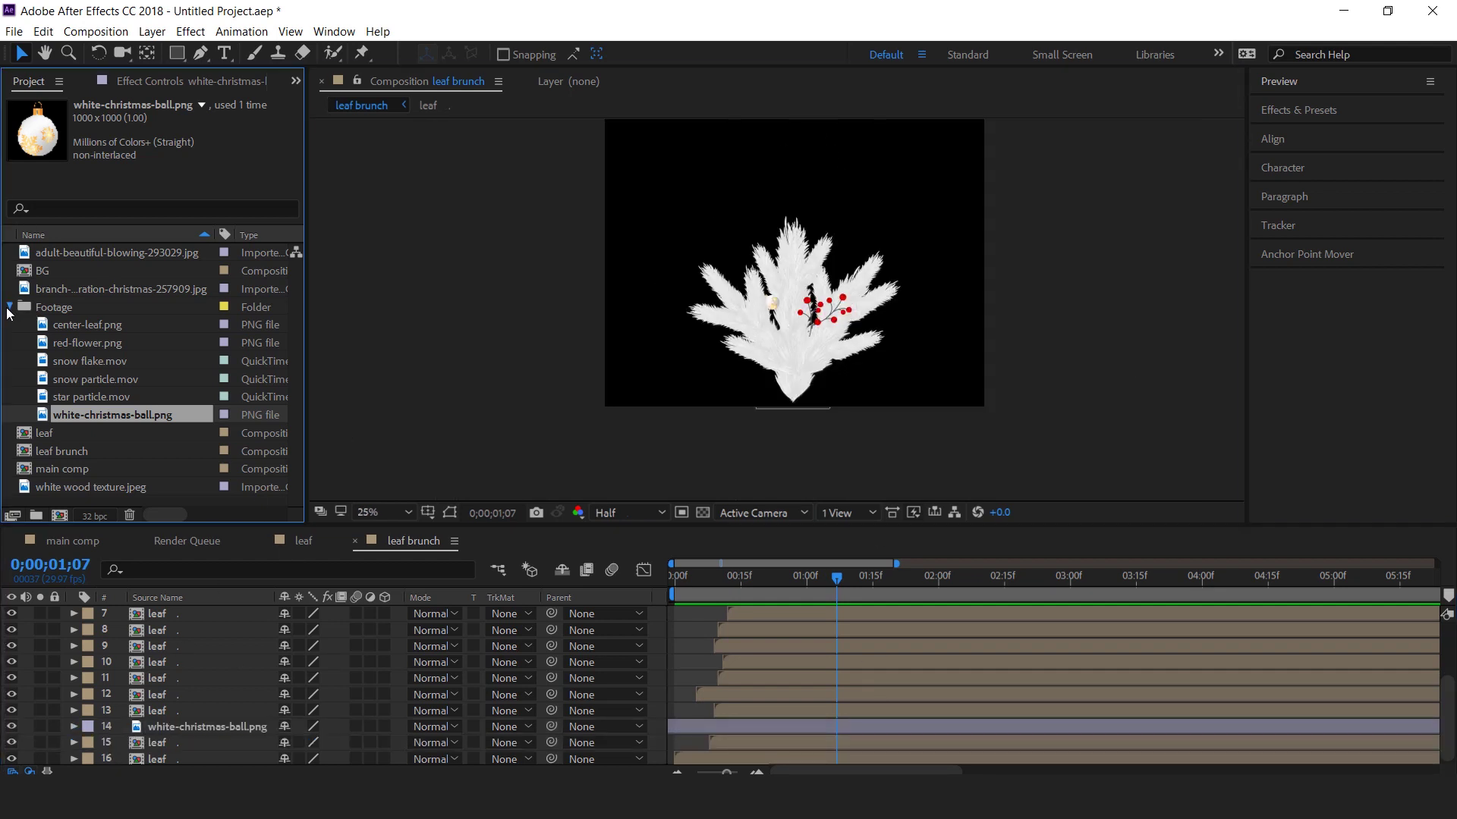
pyautogui.click(355, 540)
pyautogui.click(407, 710)
pyautogui.click(71, 422)
pyautogui.click(6, 325)
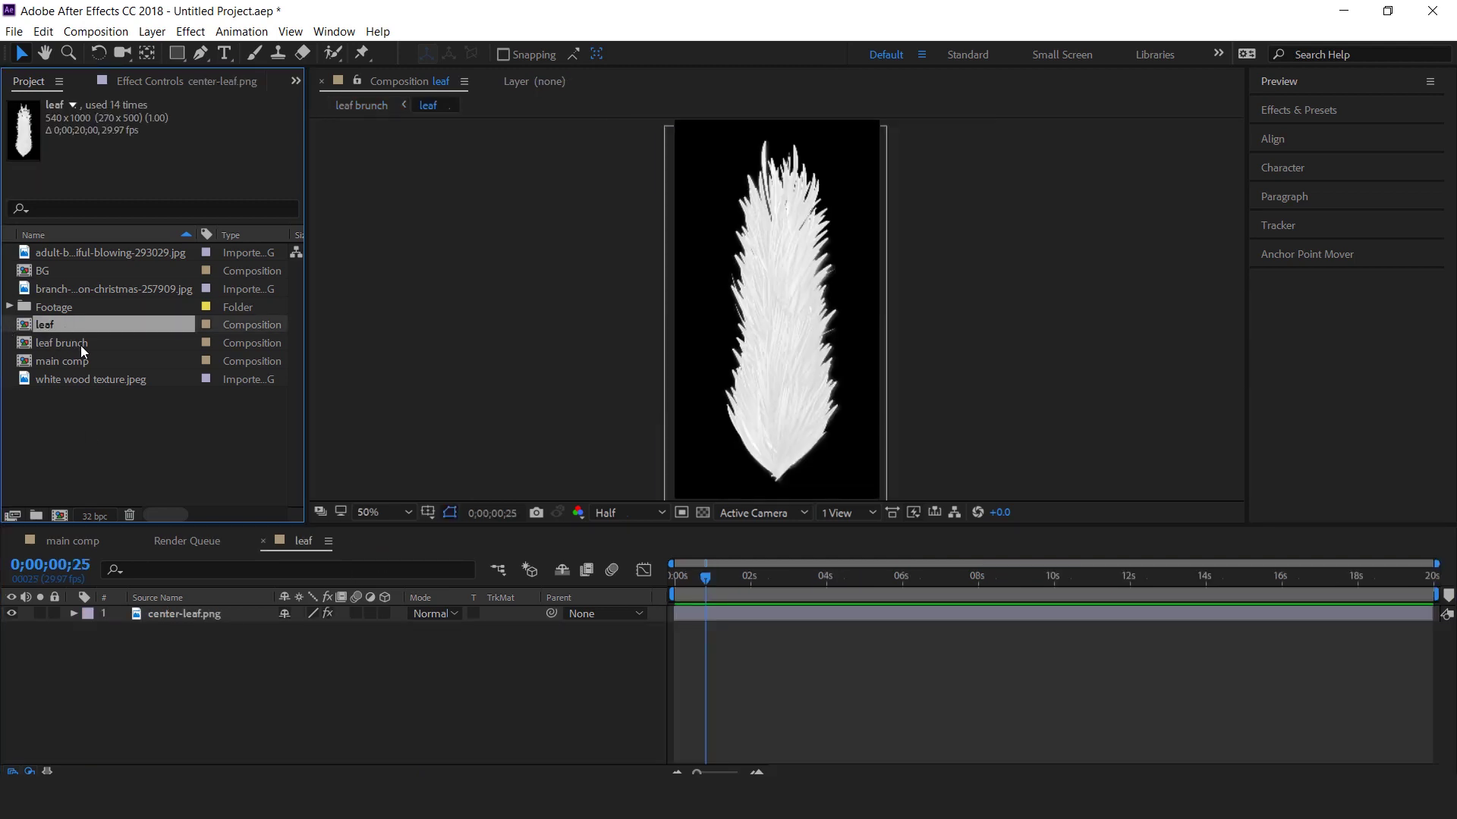
# Duplicate the leaf brunch composition in the project and open the copy.
pyautogui.click(81, 344)
pyautogui.hotkey('ctrl', 'd')
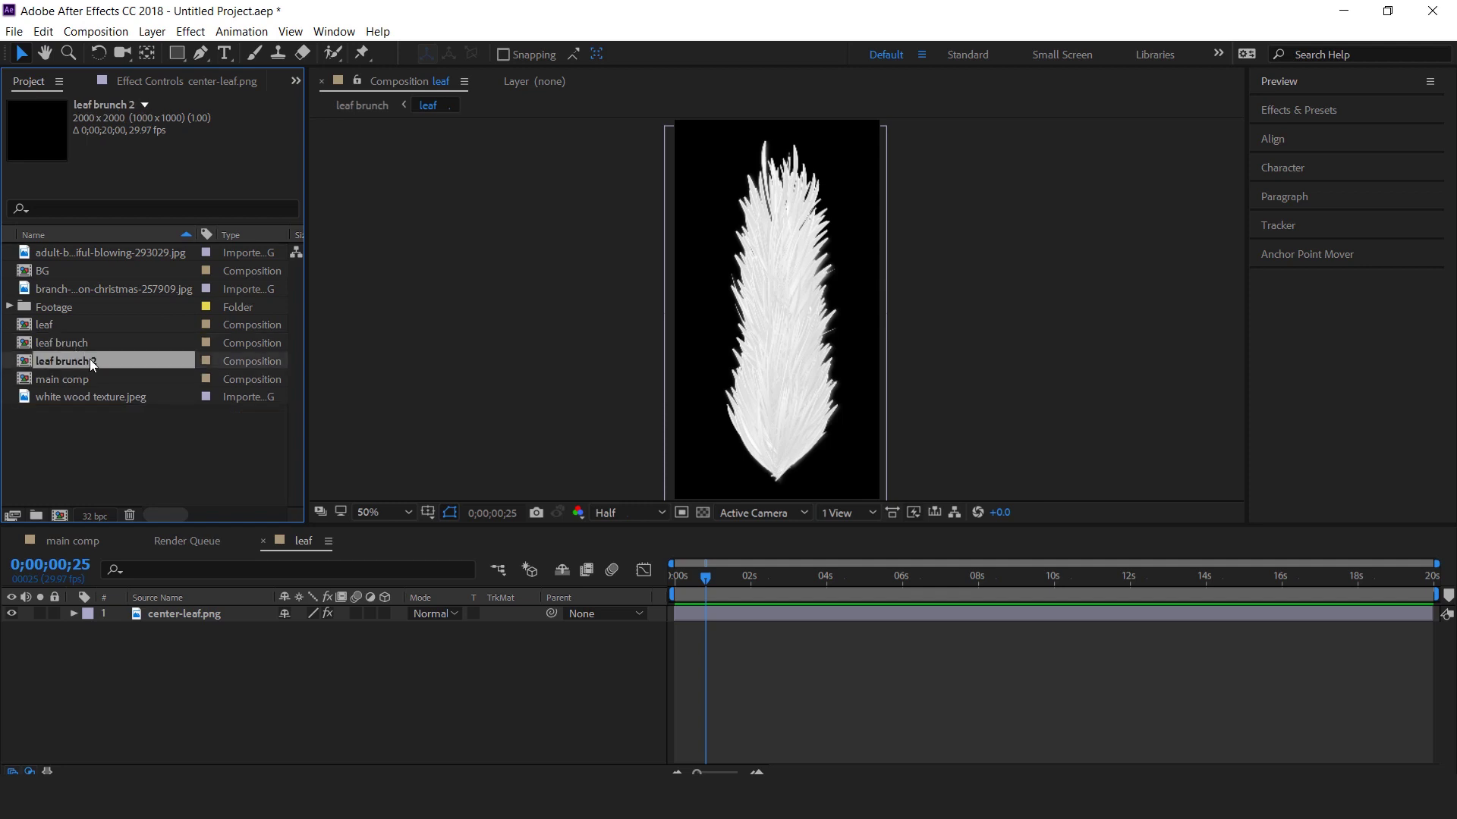
pyautogui.doubleClick(91, 359)
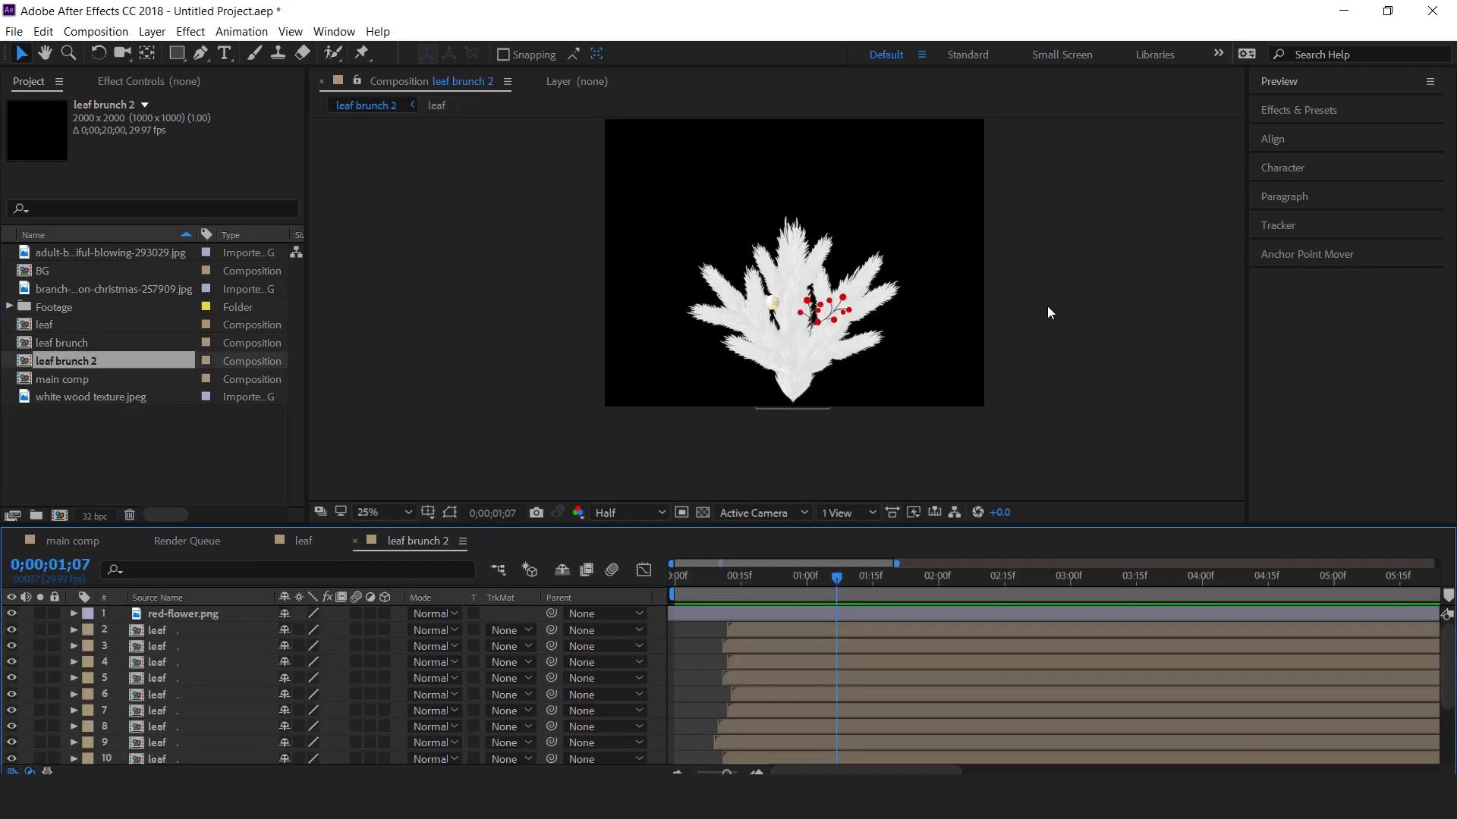
# Move the red flower onto the lower-right leaves and place its layer ninth in the stack so leaves overlap it.
pyautogui.press('.')
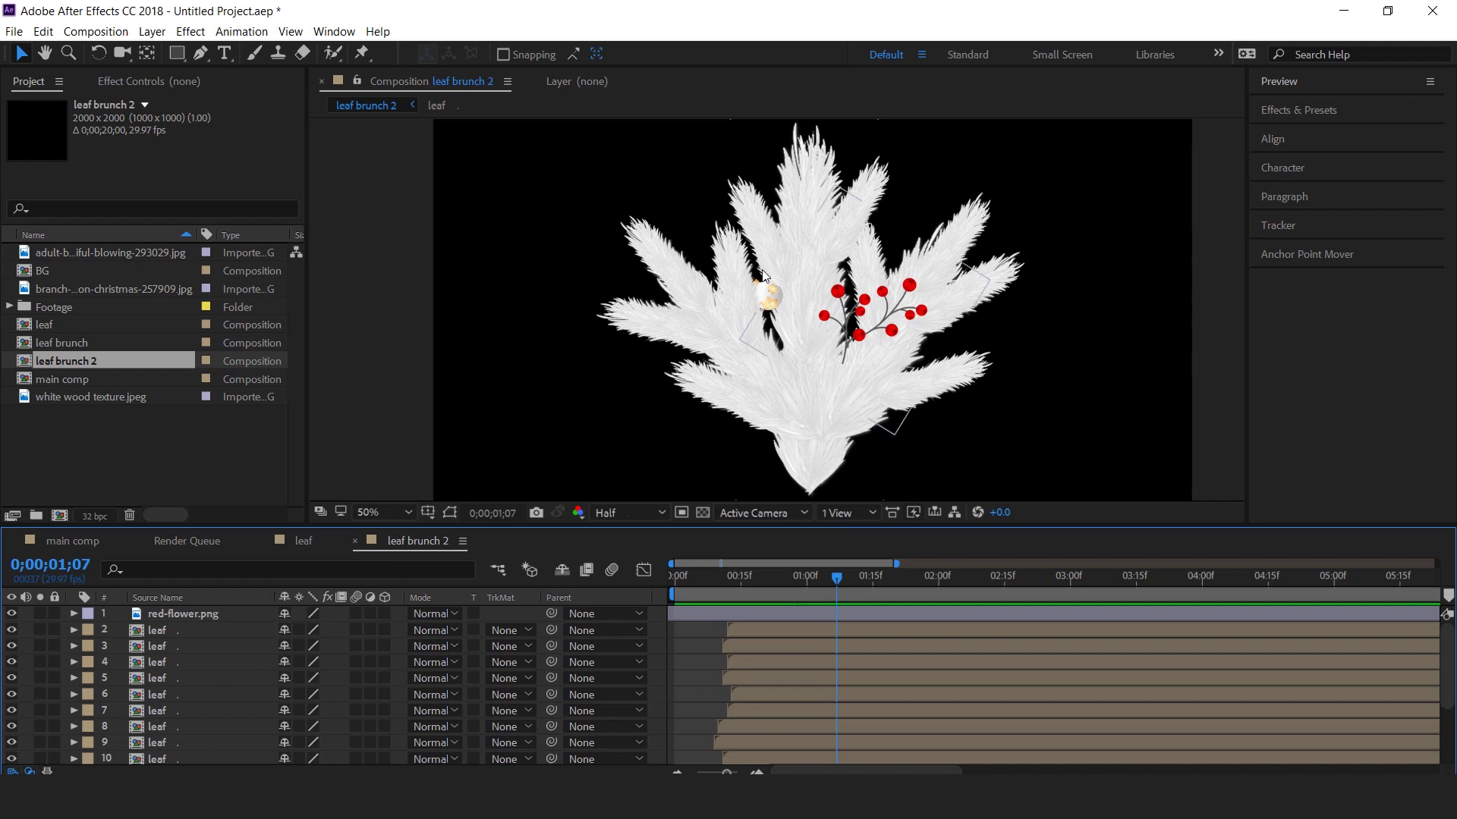
pyautogui.click(876, 317)
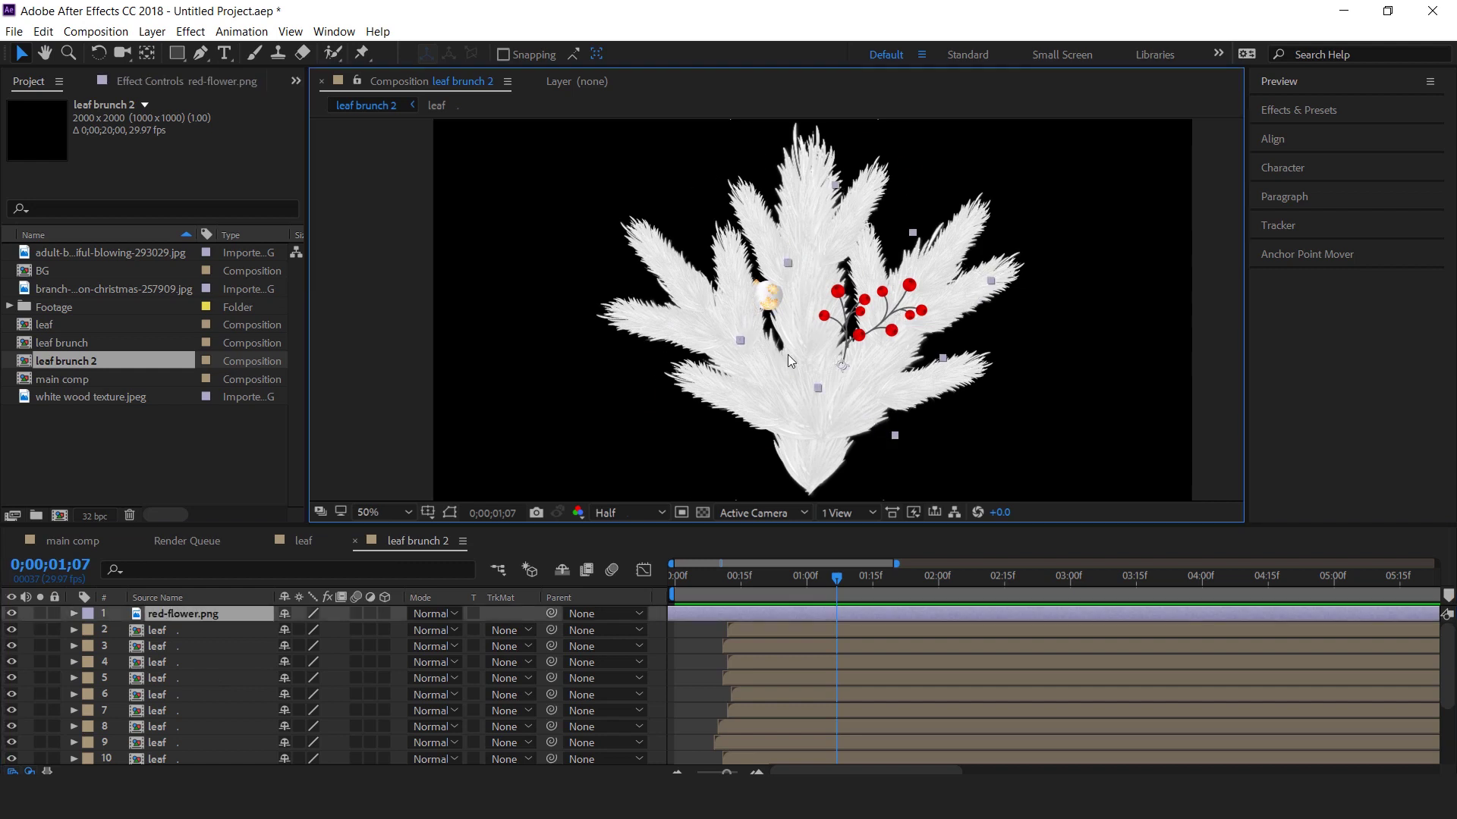
pyautogui.click(767, 296)
pyautogui.moveTo(899, 307); pyautogui.dragTo(952, 333)
pyautogui.moveTo(190, 611); pyautogui.dragTo(182, 746)
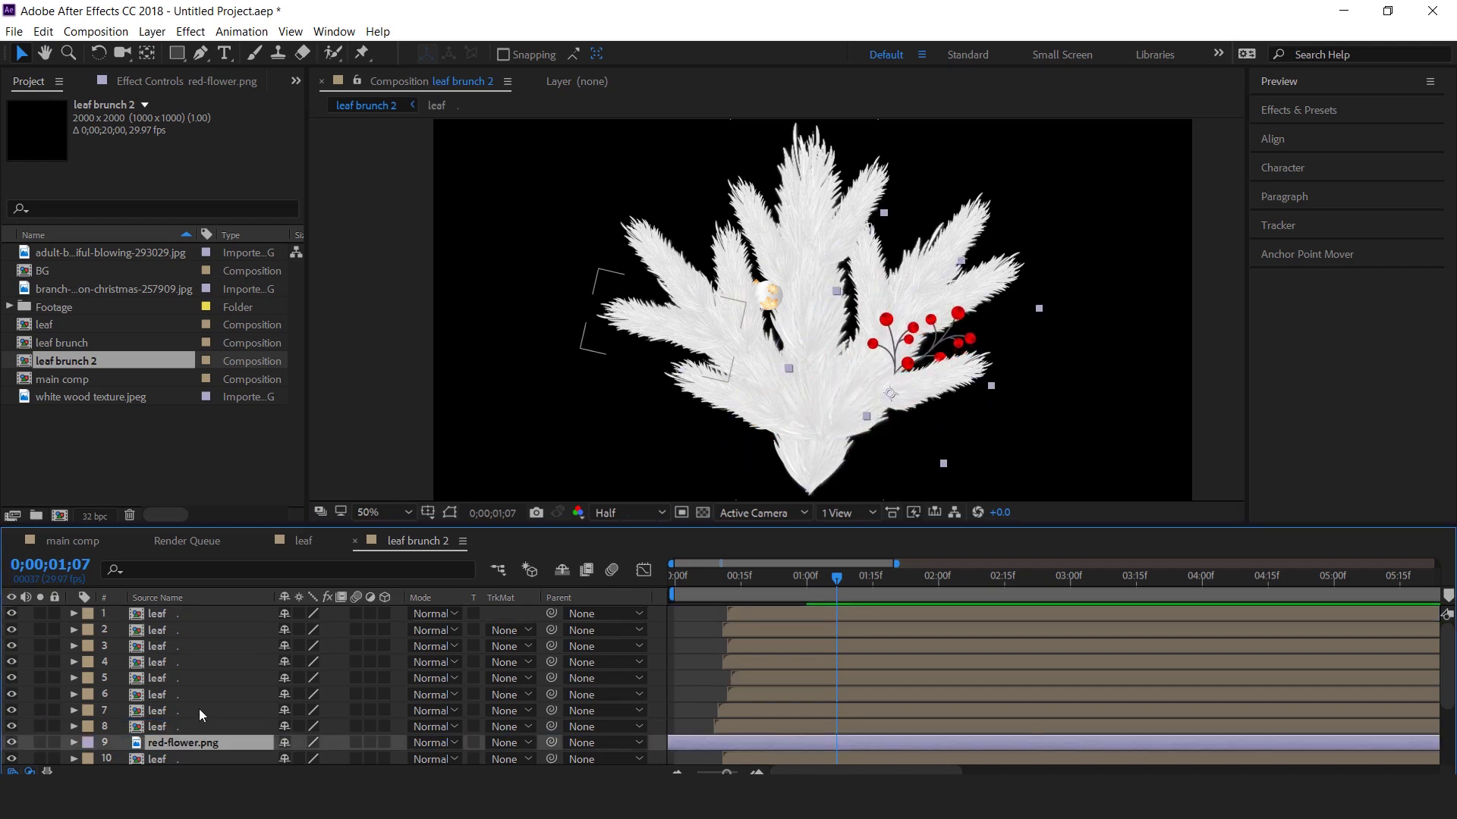
pyautogui.scroll(-2, 198, 709)
pyautogui.moveTo(940, 335); pyautogui.dragTo(927, 350)
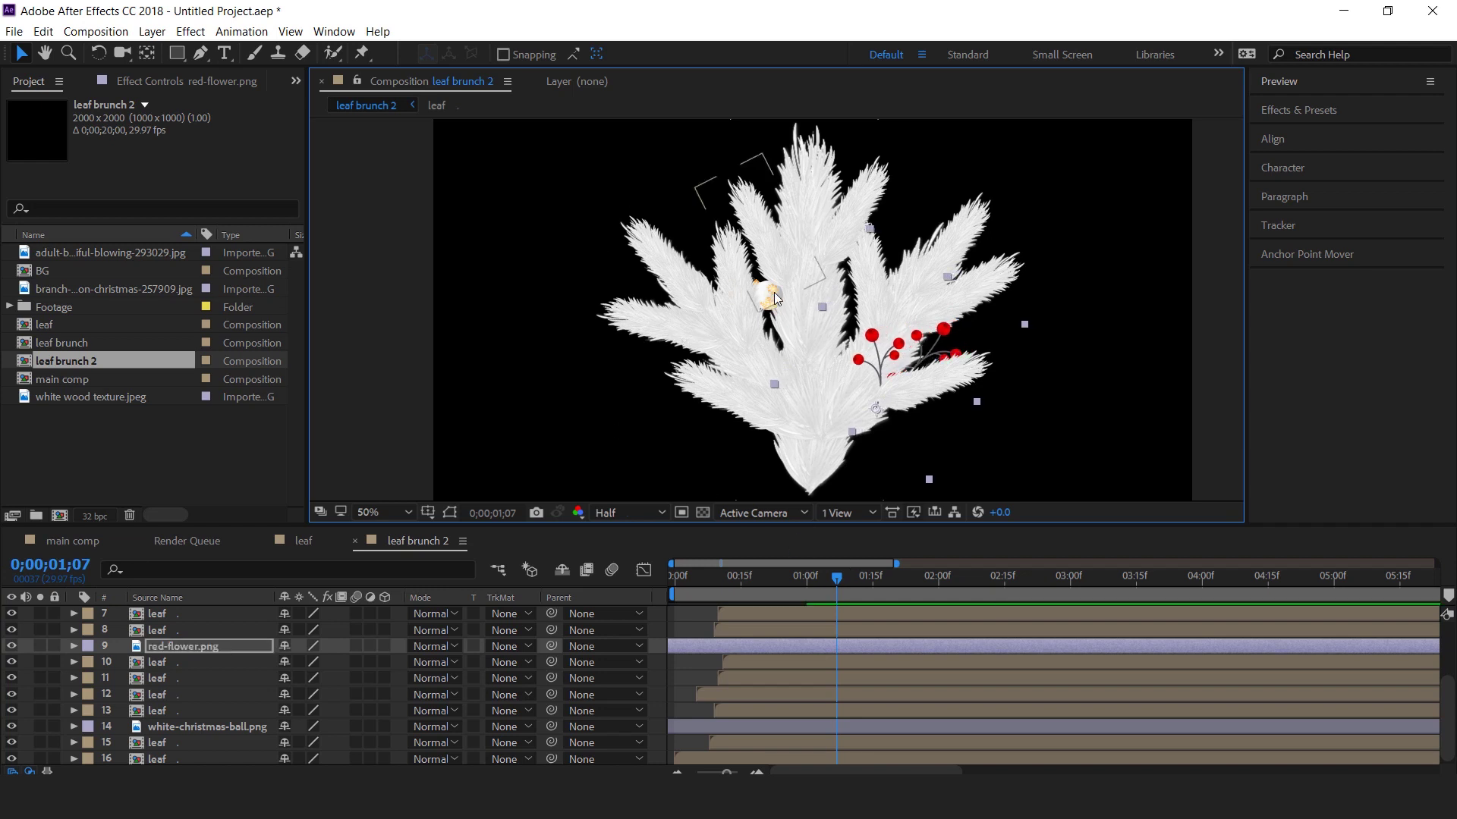
# Move the white Christmas ball between the lower-left leaves and scrub through the branch animation to check it.
pyautogui.click(180, 727)
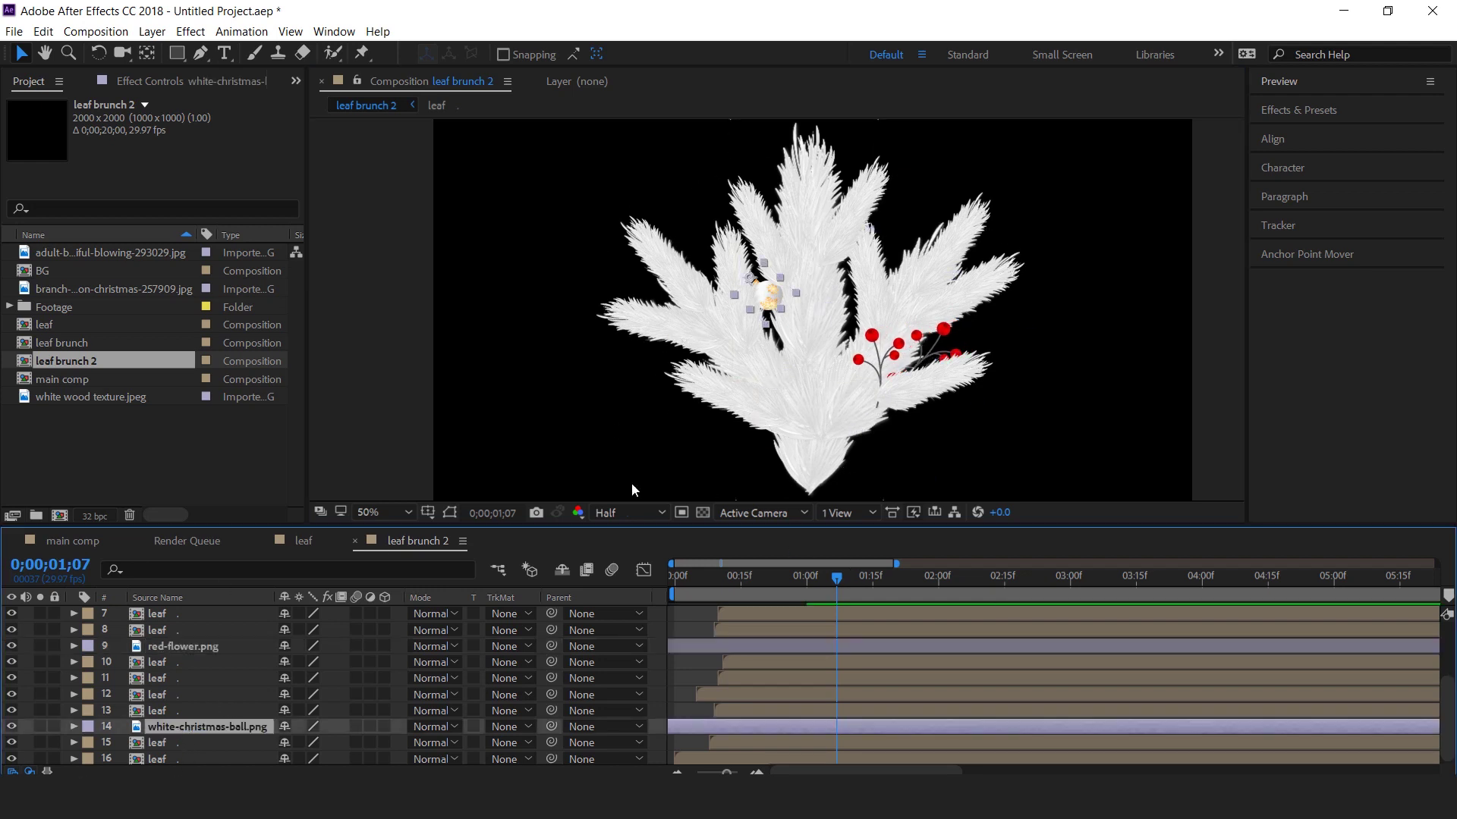
pyautogui.moveTo(770, 296); pyautogui.dragTo(680, 355)
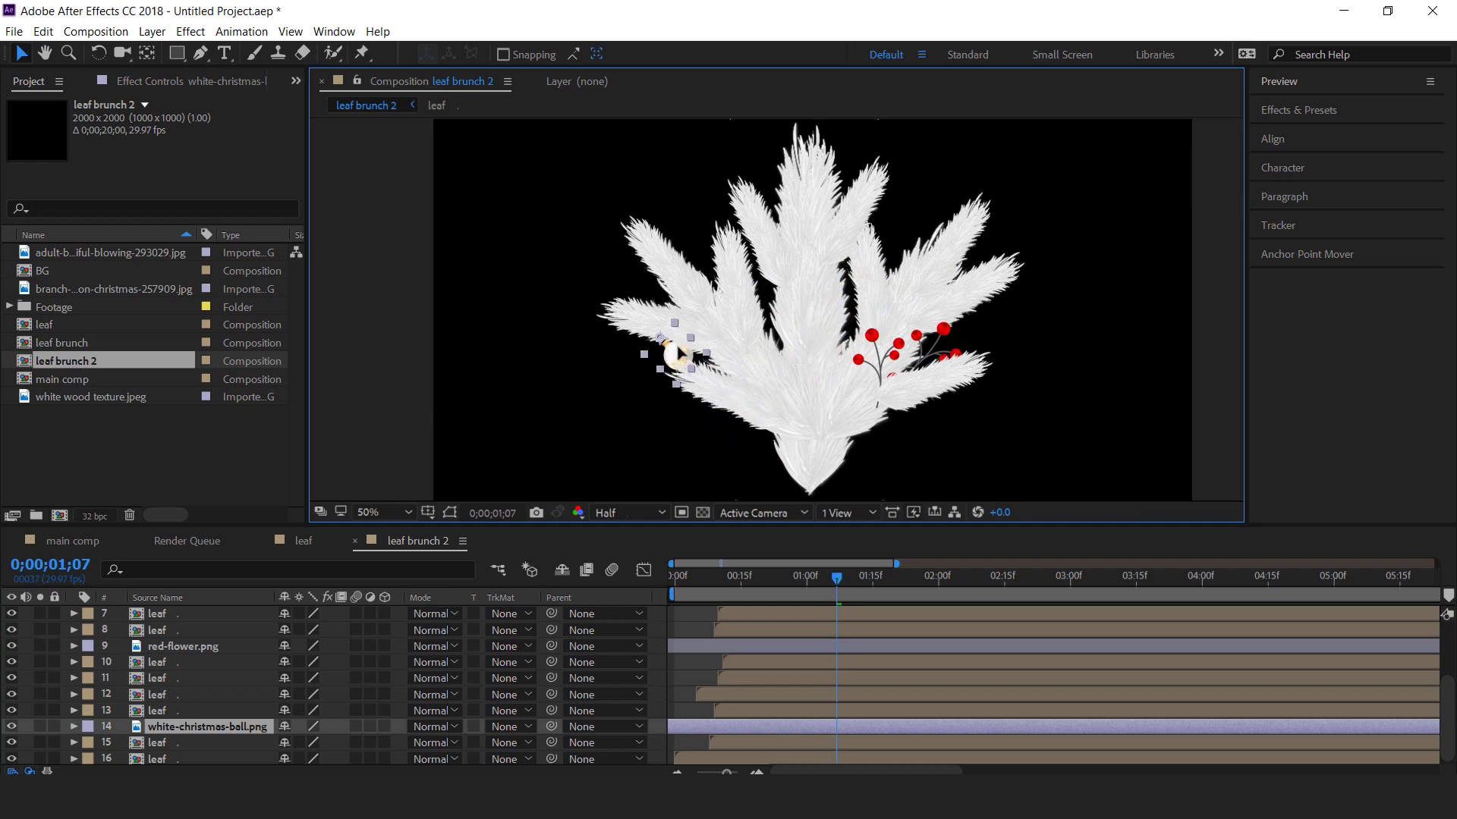
pyautogui.moveTo(836, 578); pyautogui.dragTo(662, 586)
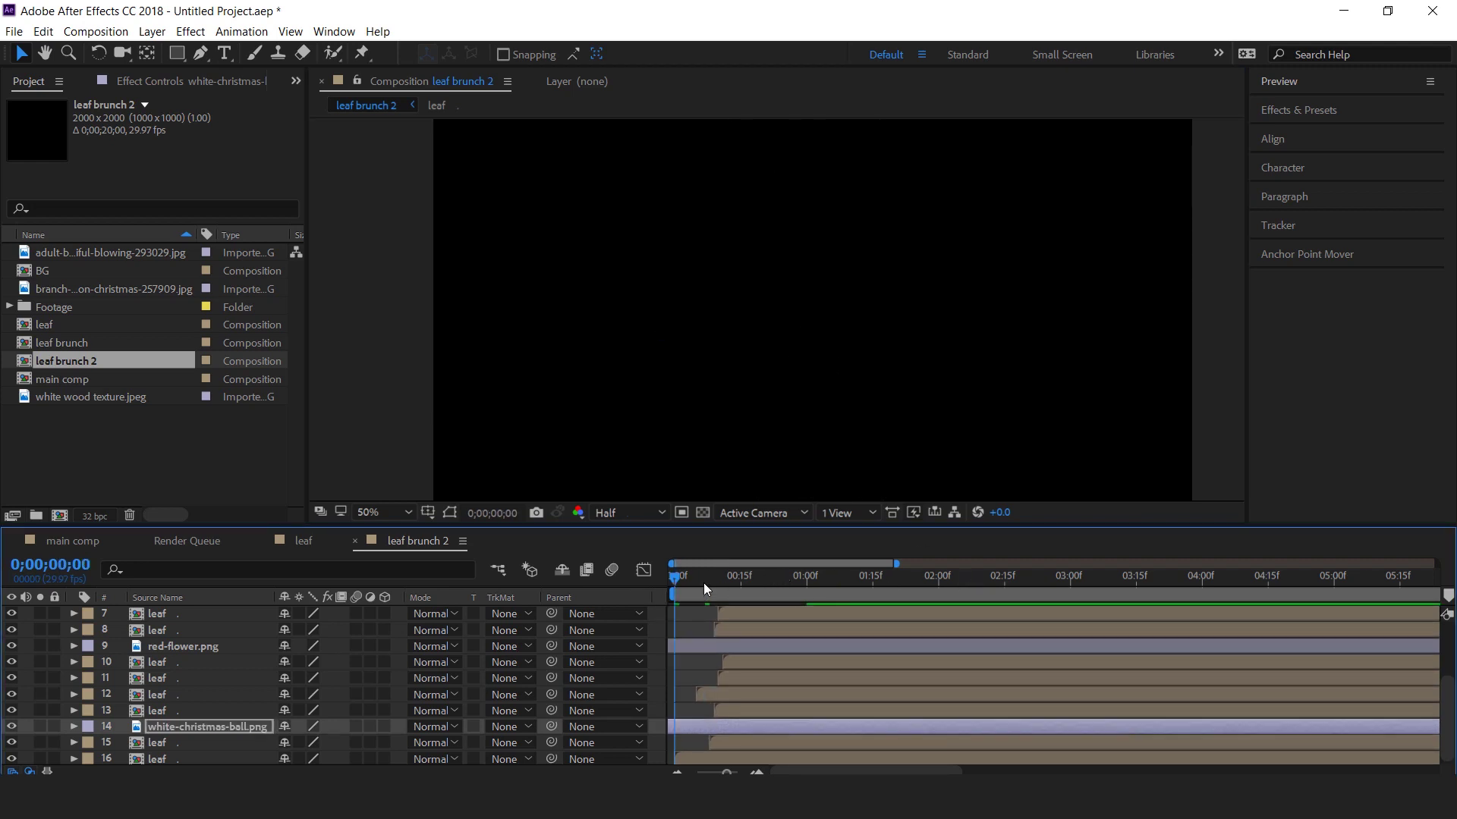
pyautogui.click(895, 585)
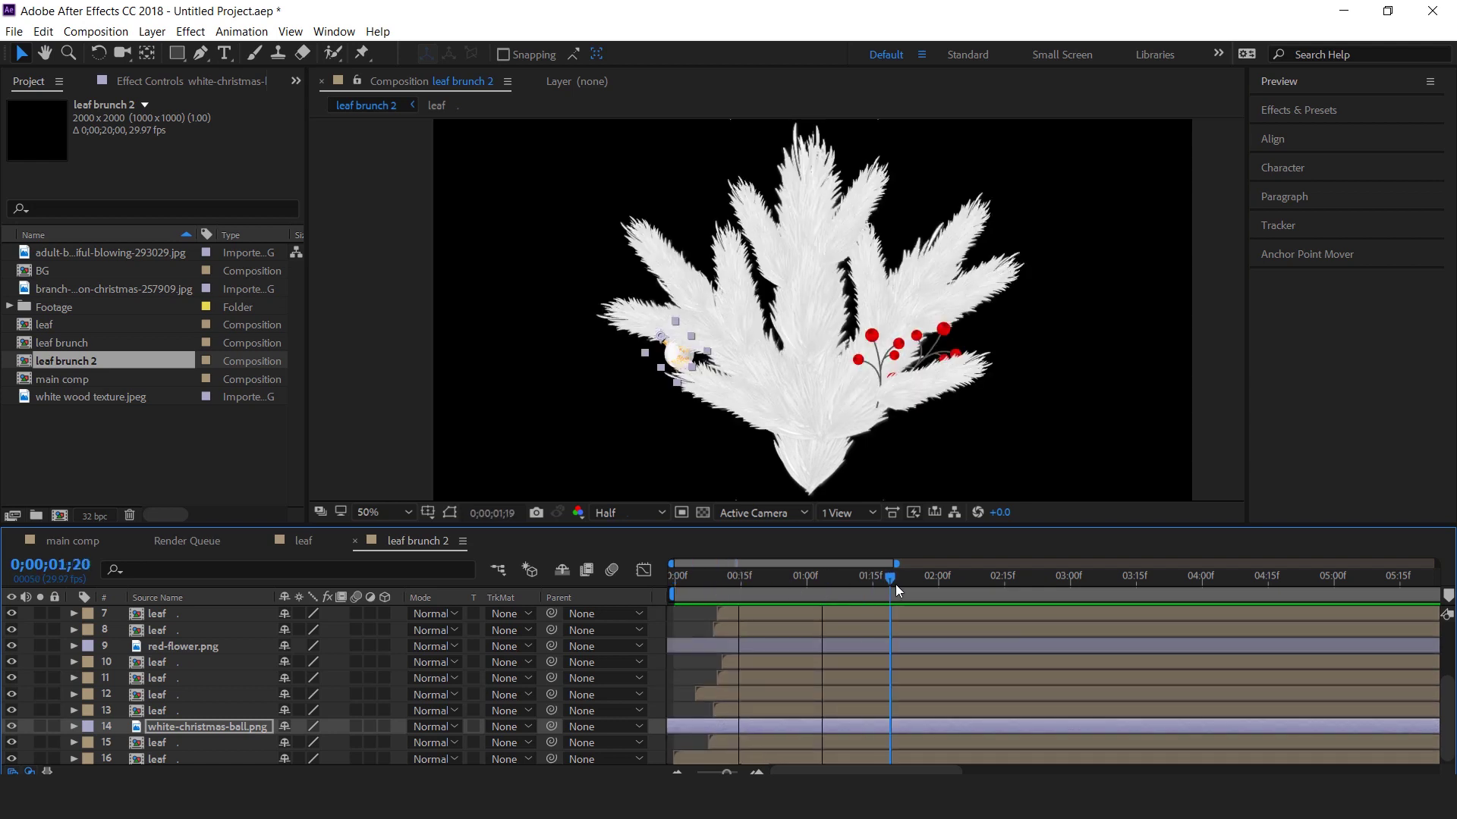
# Close the leaf brunch 2 composition and create a new 1000 x 1000 px composition named "banch animation", 20 seconds long.
pyautogui.click(355, 542)
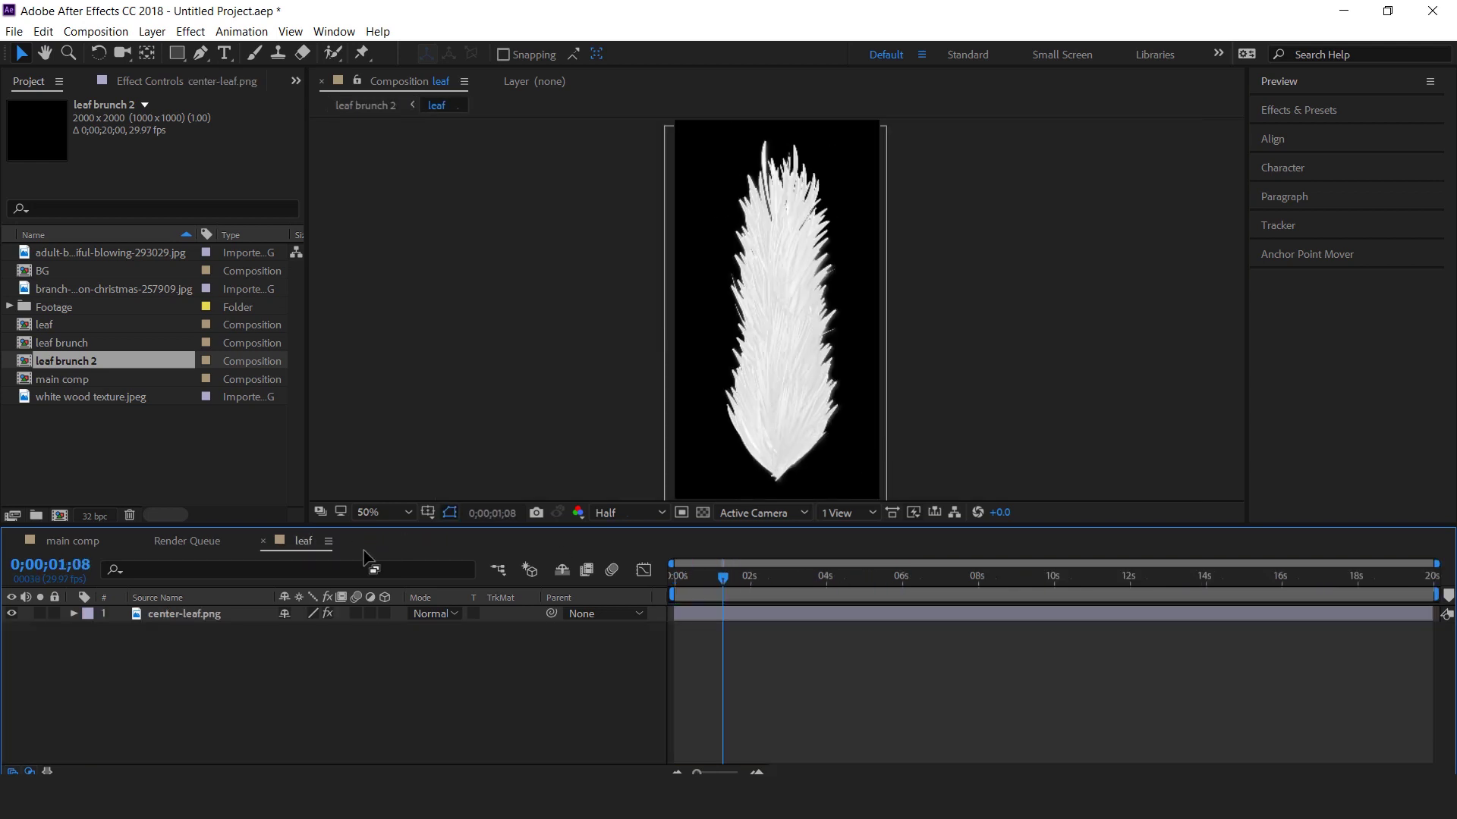
pyautogui.click(98, 461)
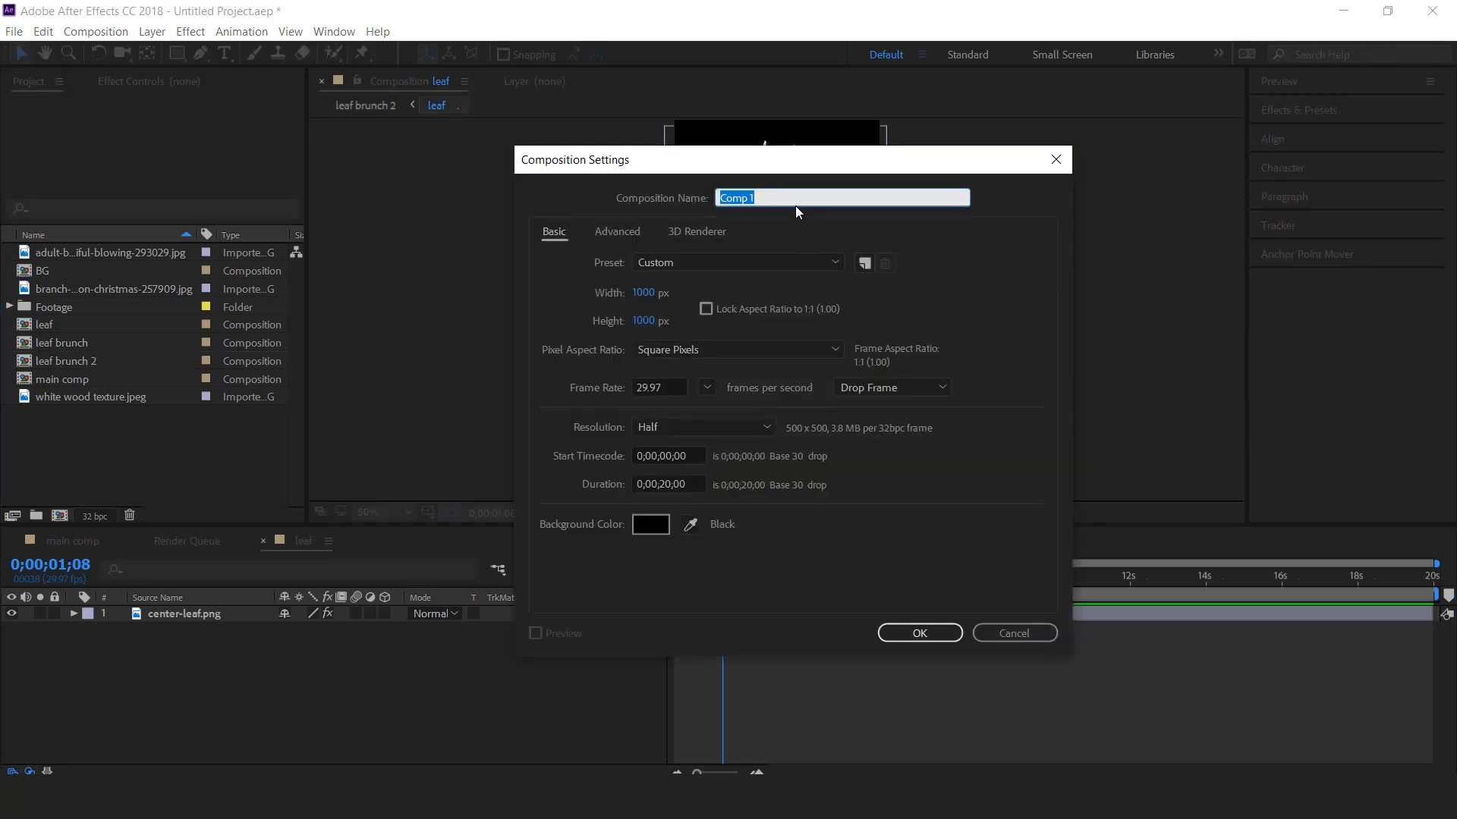
pyautogui.write('banch animation')
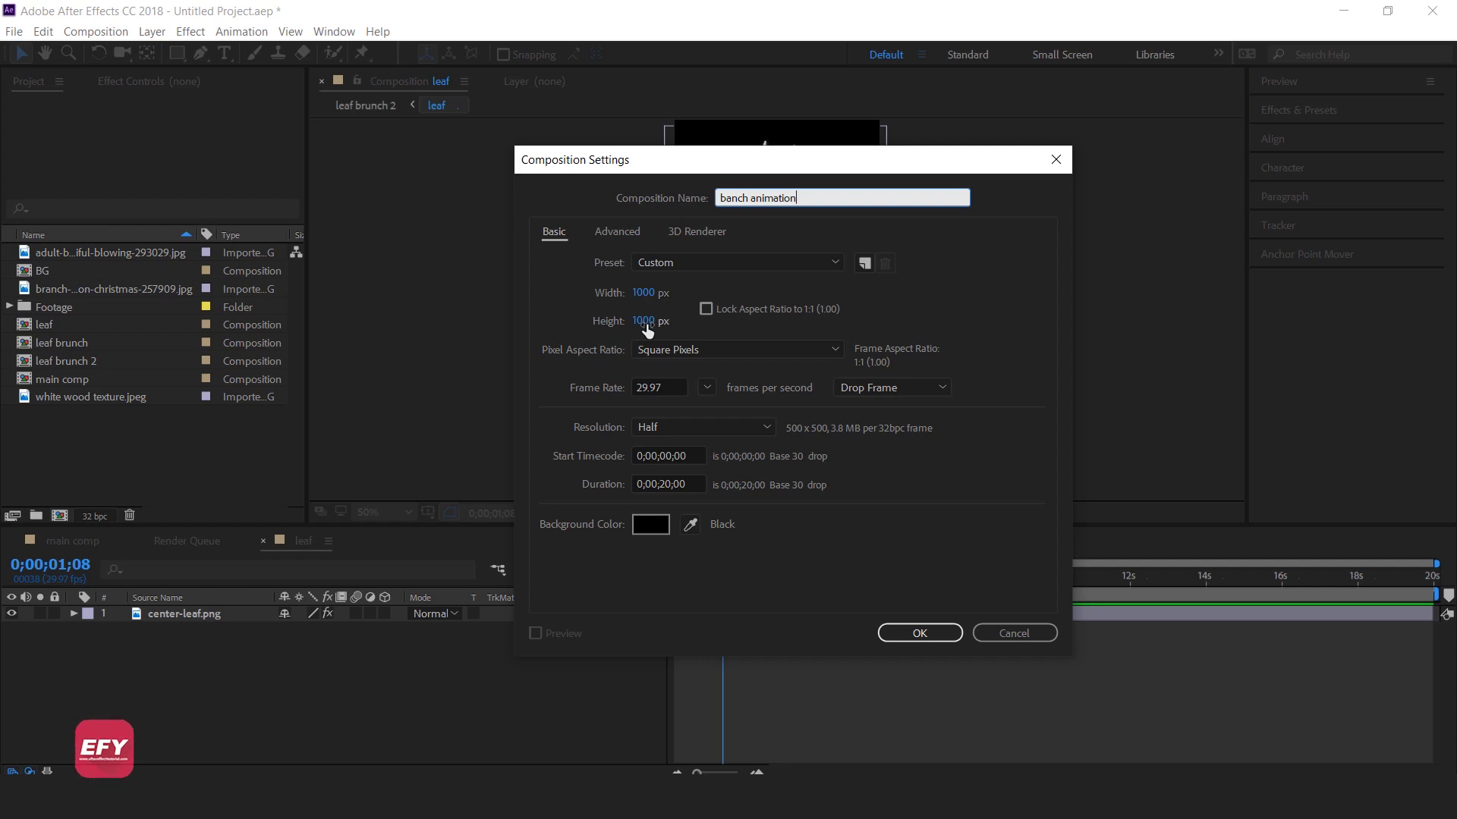
pyautogui.click(940, 634)
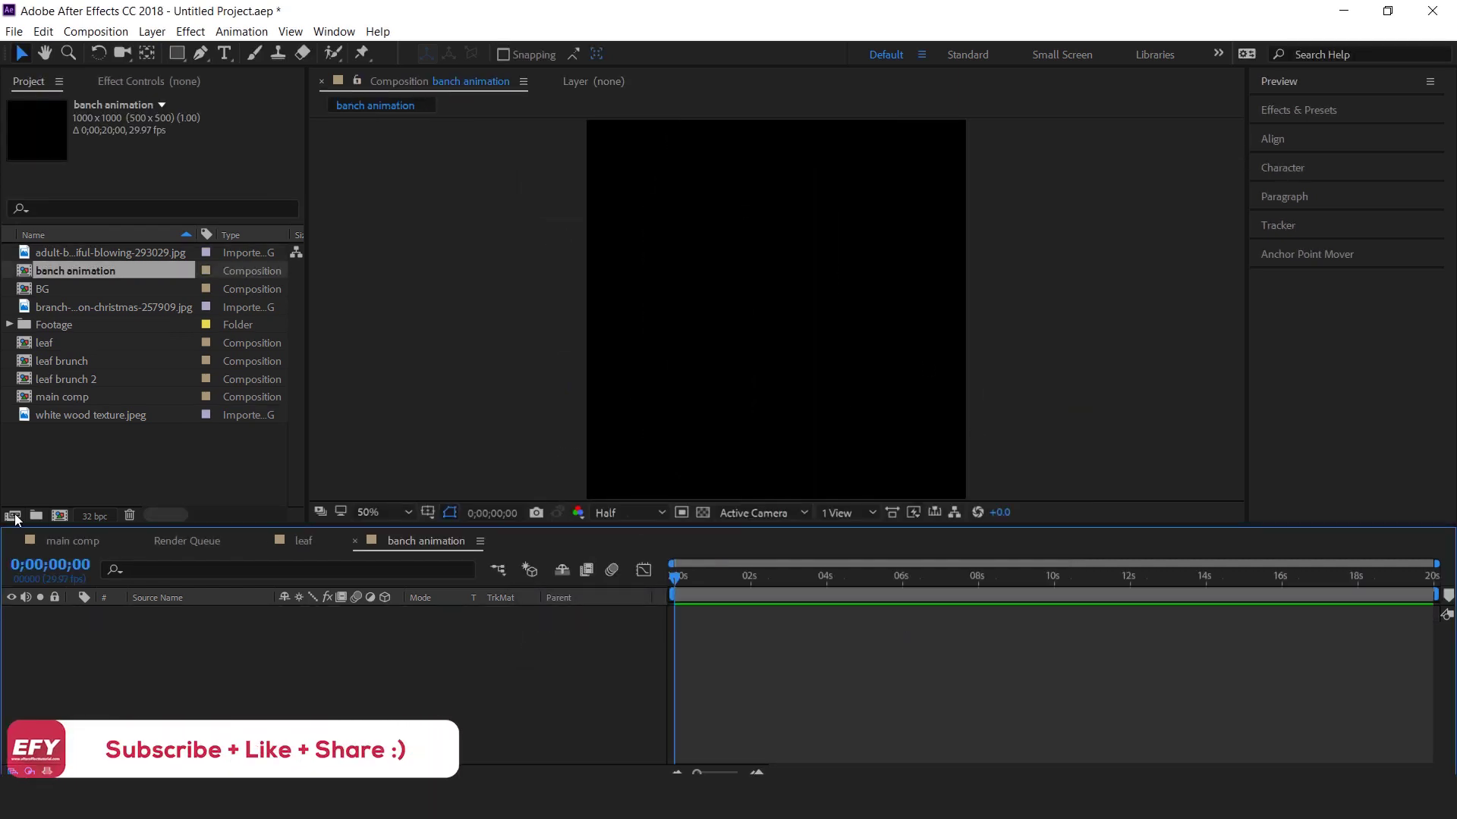
# Add the leaf brunch composition to banch animation and go to 0;00;06;17, where the branch is fully grown.
pyautogui.click(64, 361)
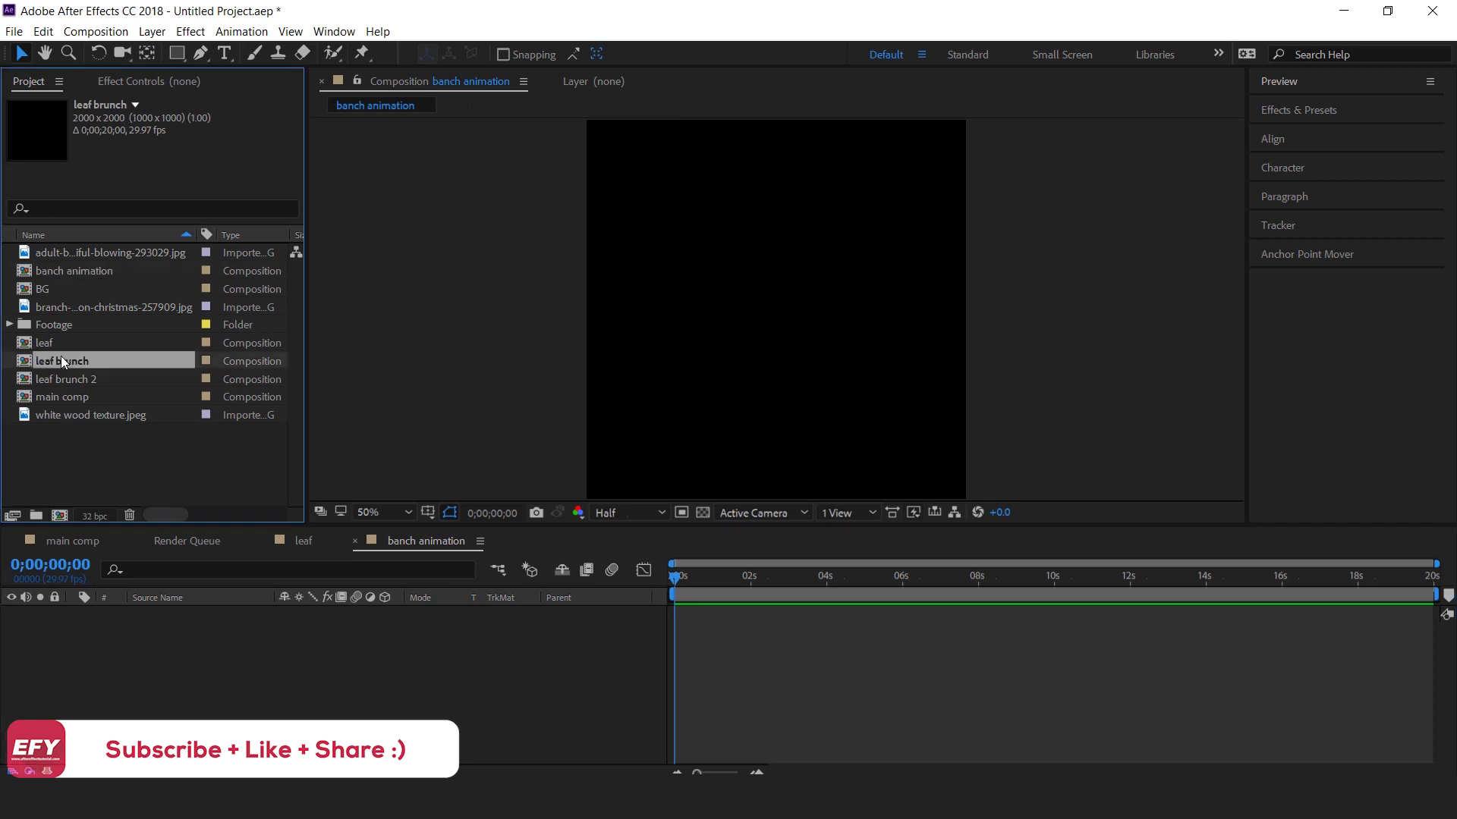
pyautogui.moveTo(64, 362); pyautogui.dragTo(185, 667)
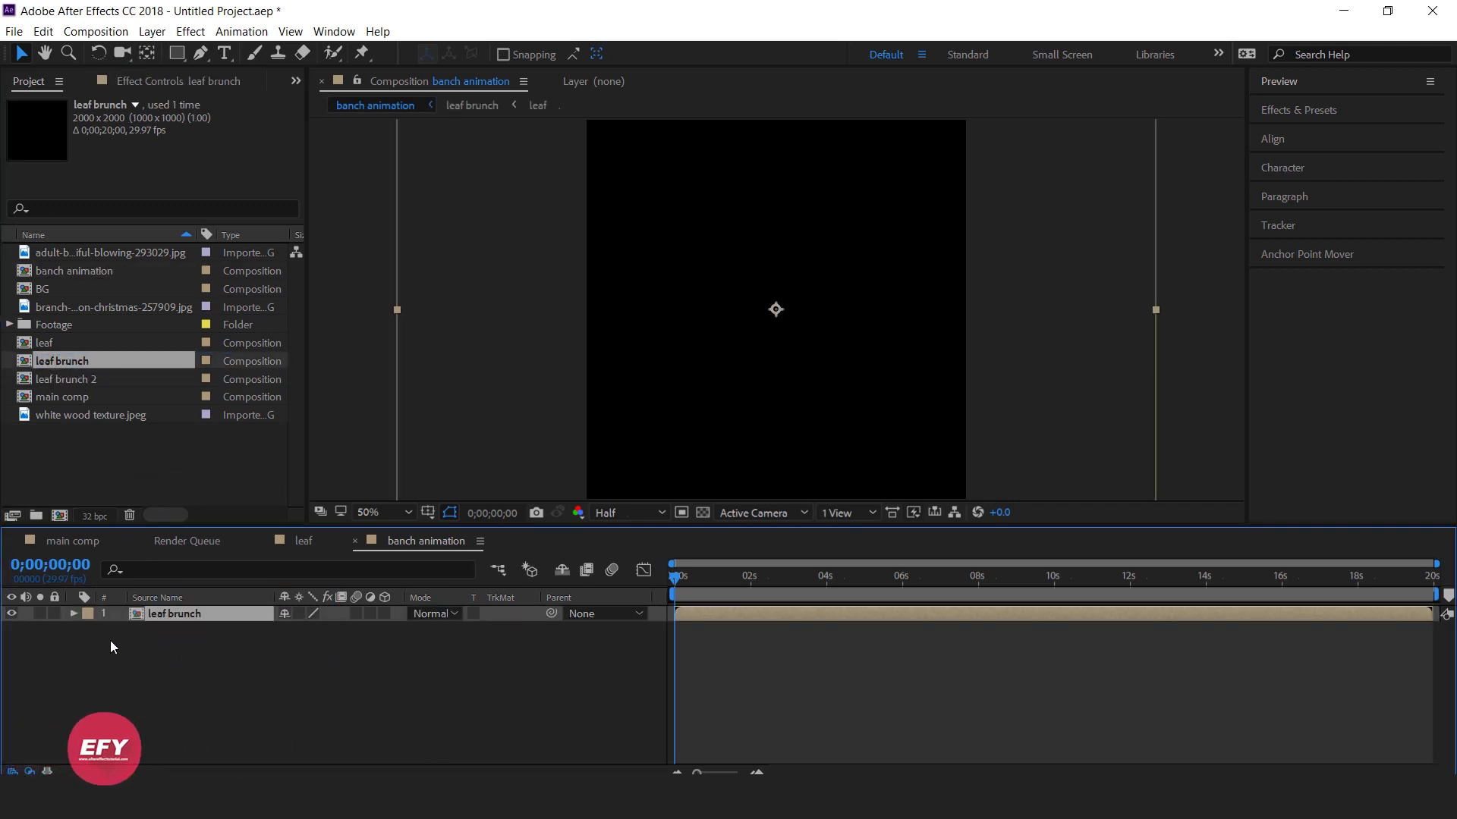
pyautogui.moveTo(748, 581); pyautogui.dragTo(924, 585)
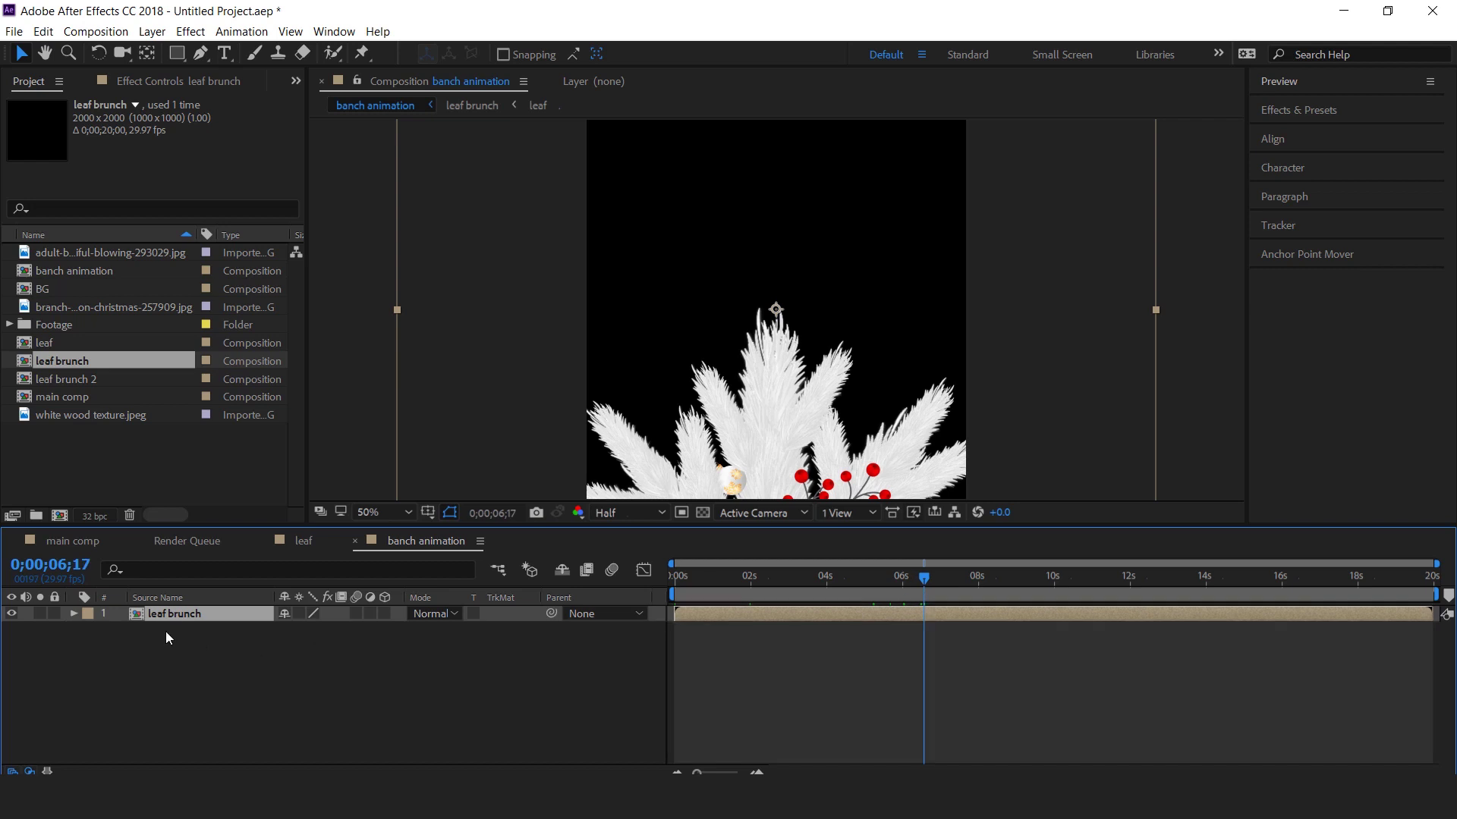
# Scale down the leaf brunch layer, rotate it toward the center and place it in the frame's lower-left corner.
pyautogui.moveTo(1156, 310); pyautogui.dragTo(995, 341)
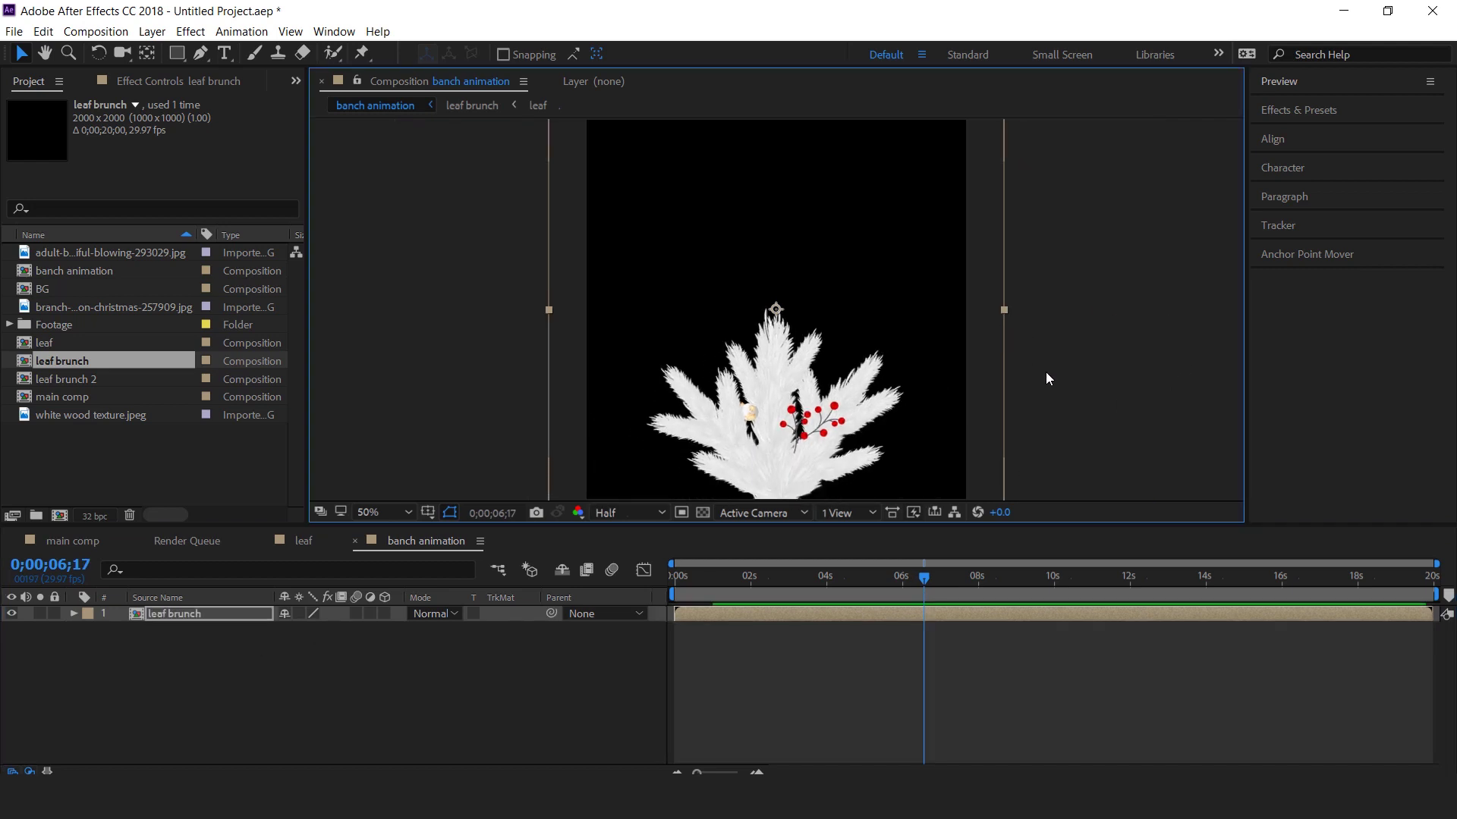
pyautogui.moveTo(996, 240); pyautogui.dragTo(974, 238)
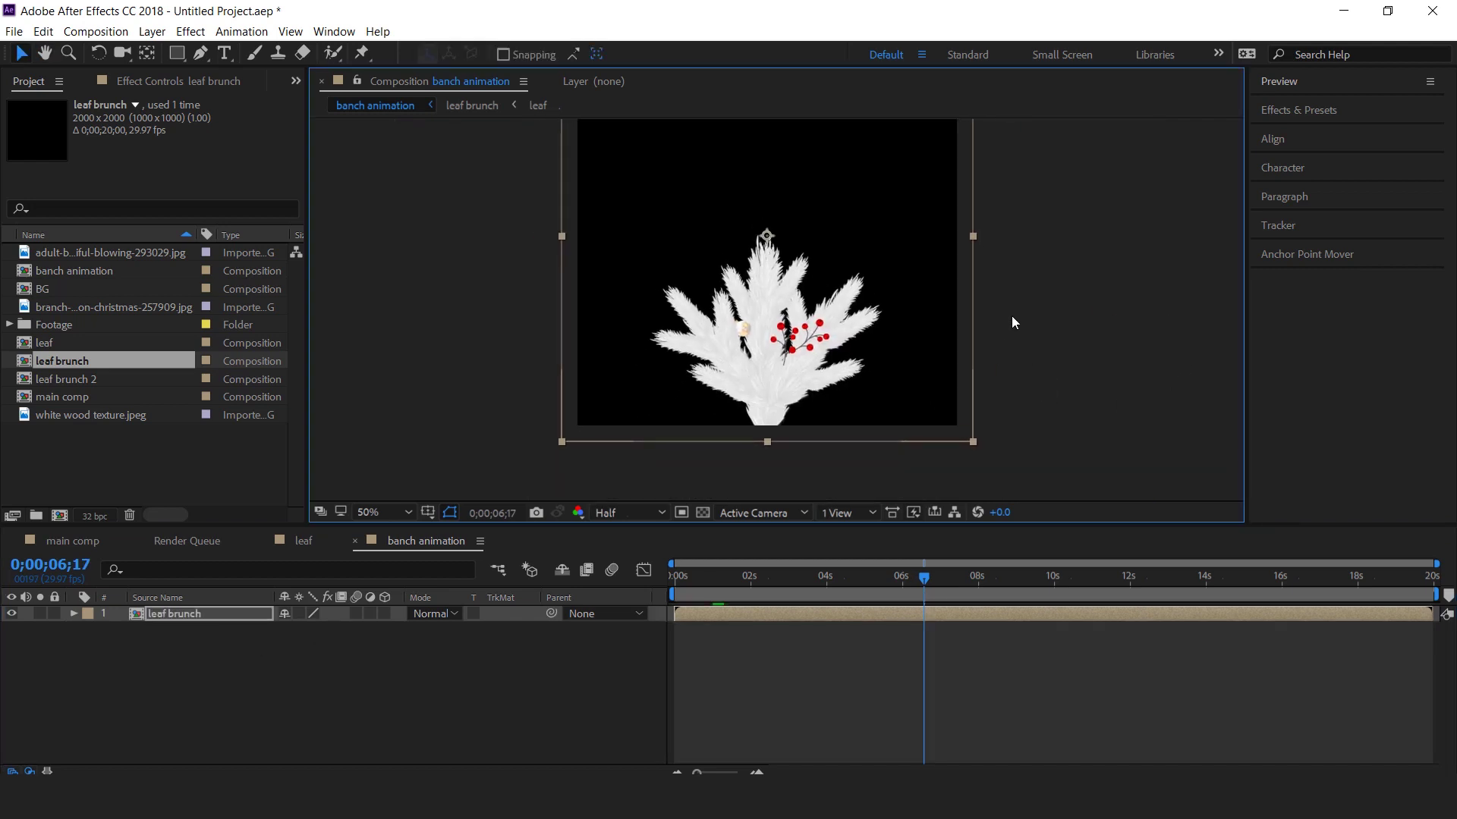
pyautogui.moveTo(998, 367); pyautogui.dragTo(999, 409)
pyautogui.moveTo(918, 226); pyautogui.dragTo(746, 297)
pyautogui.moveTo(761, 346); pyautogui.dragTo(690, 361)
pyautogui.click(354, 672)
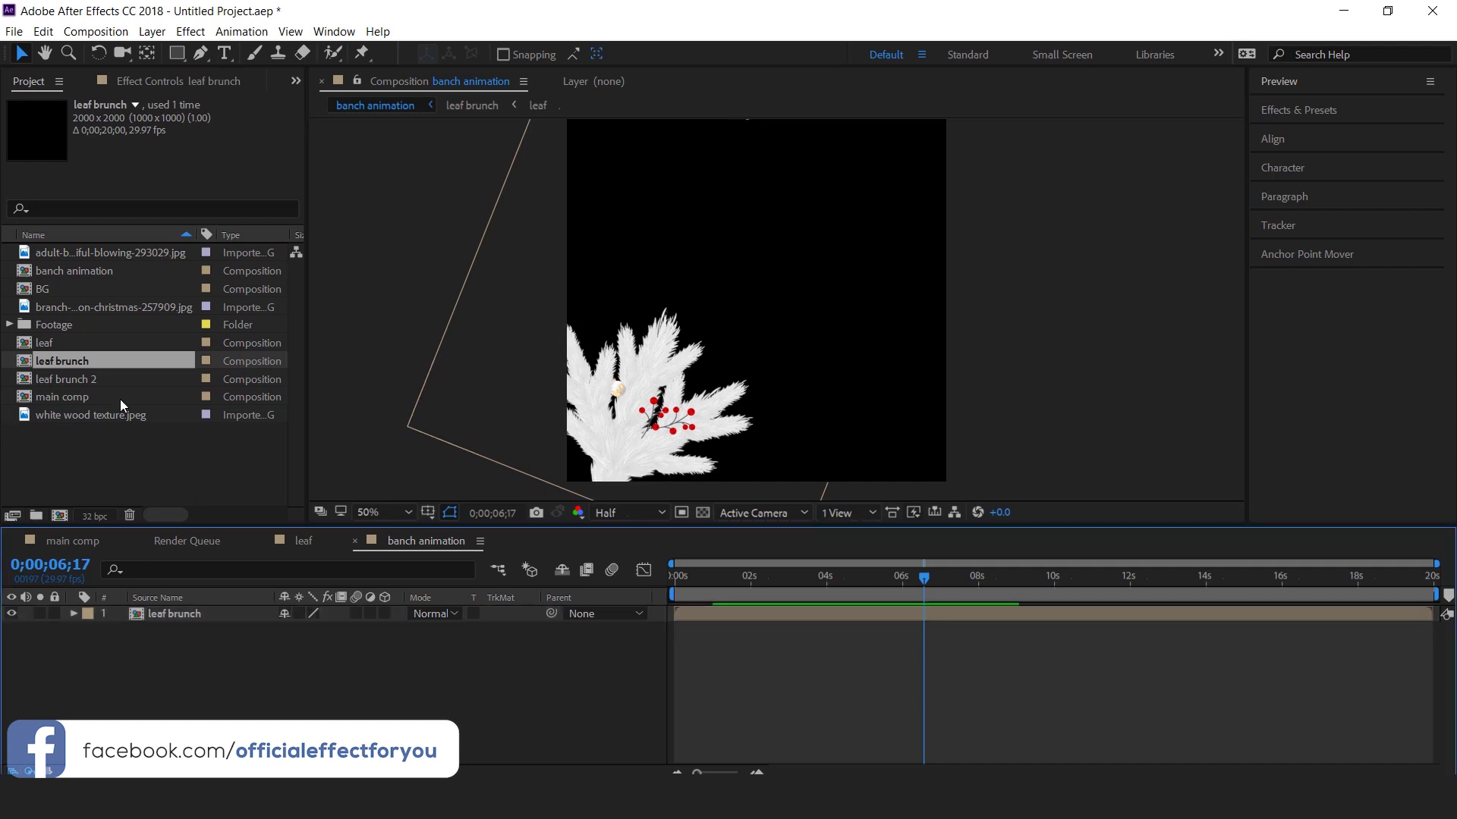
# Add leaf brunch 2 below the leaf brunch layer, scaled down and rotated inward in the frame's upper-left corner.
pyautogui.click(83, 379)
pyautogui.moveTo(112, 434); pyautogui.dragTo(167, 641)
pyautogui.scroll(-2, 1138, 311)
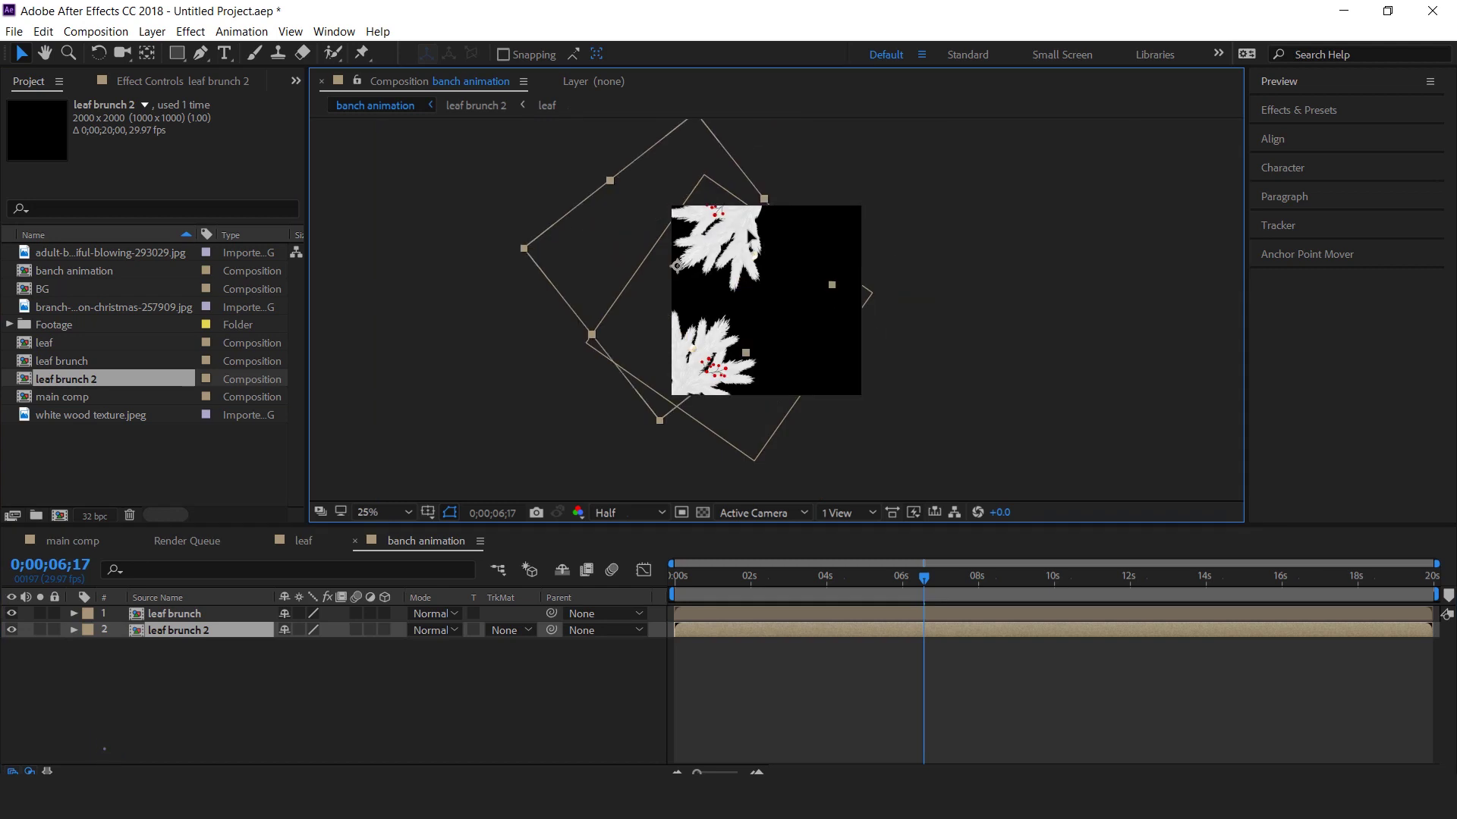
pyautogui.press('w')
pyautogui.moveTo(769, 236); pyautogui.dragTo(753, 291)
pyautogui.press('v')
pyautogui.scroll(2, 767, 234)
pyautogui.click(732, 300)
pyautogui.scroll(-1, 734, 304)
# Duplicate the leaf brunch 2 layer and place the copy, rotated toward the center, in the frame's lower-right corner.
pyautogui.click(194, 631)
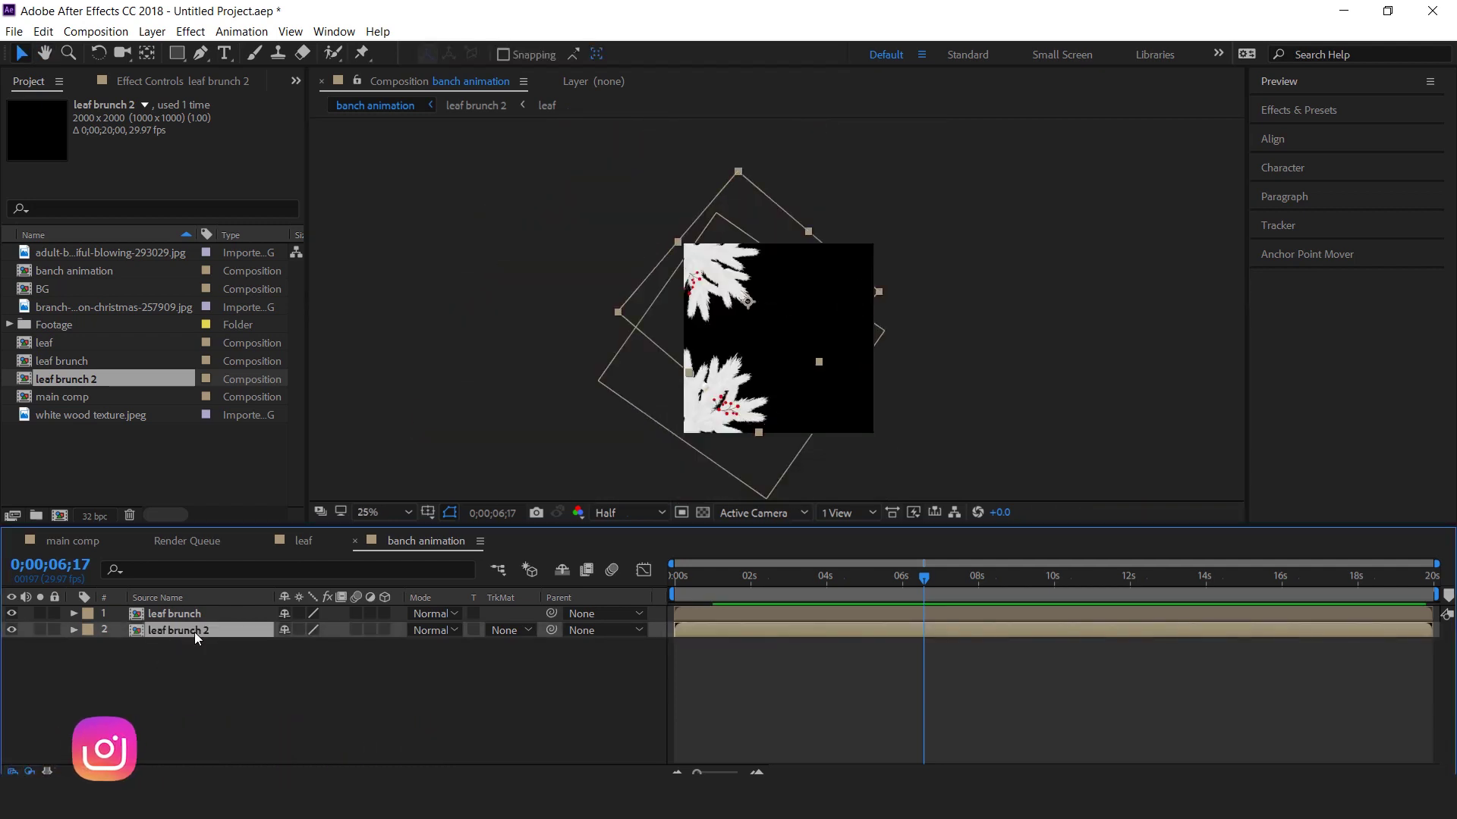
pyautogui.hotkey('ctrl', 'd')
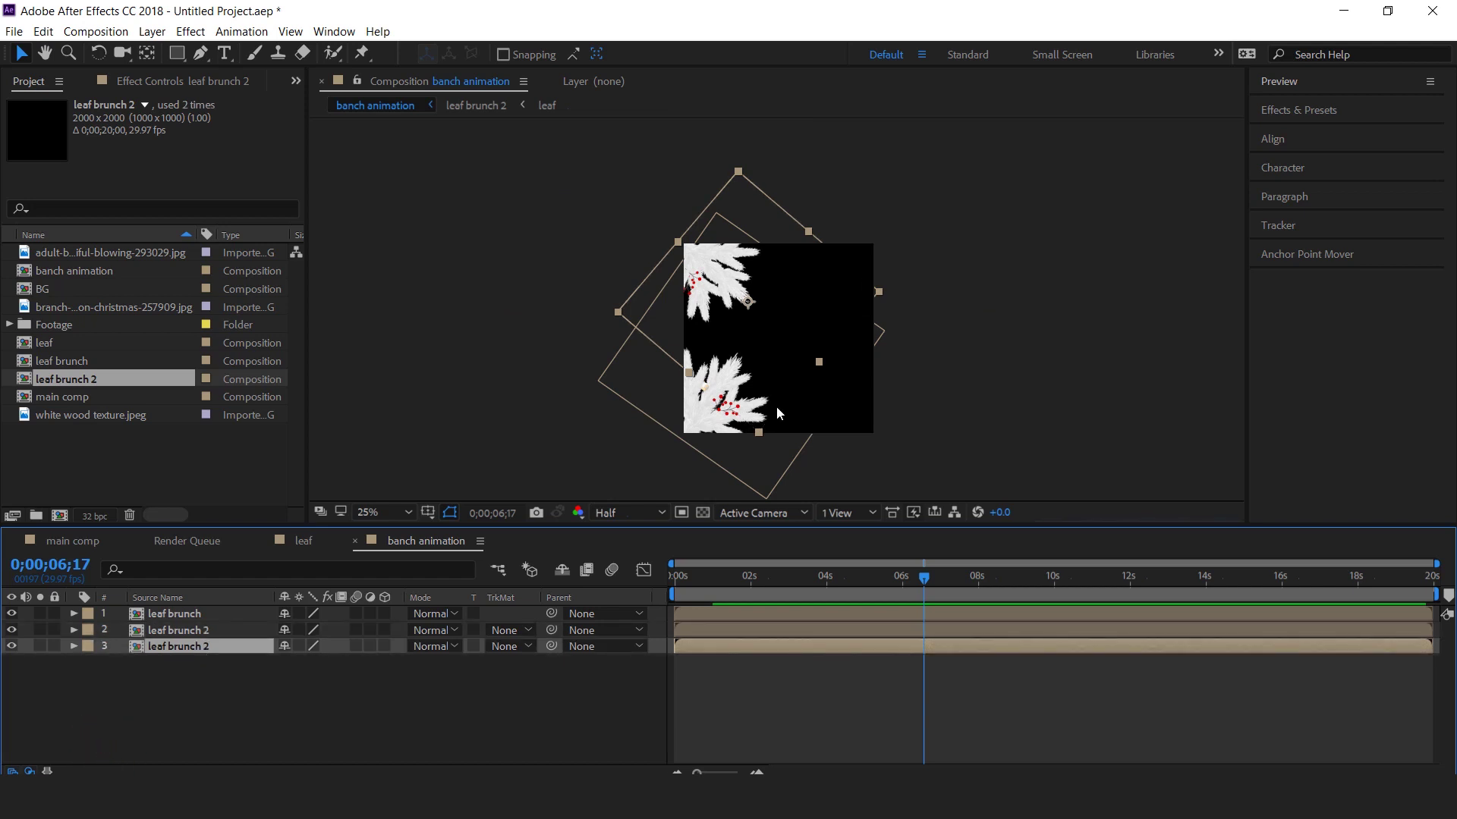
pyautogui.moveTo(776, 349); pyautogui.dragTo(877, 277)
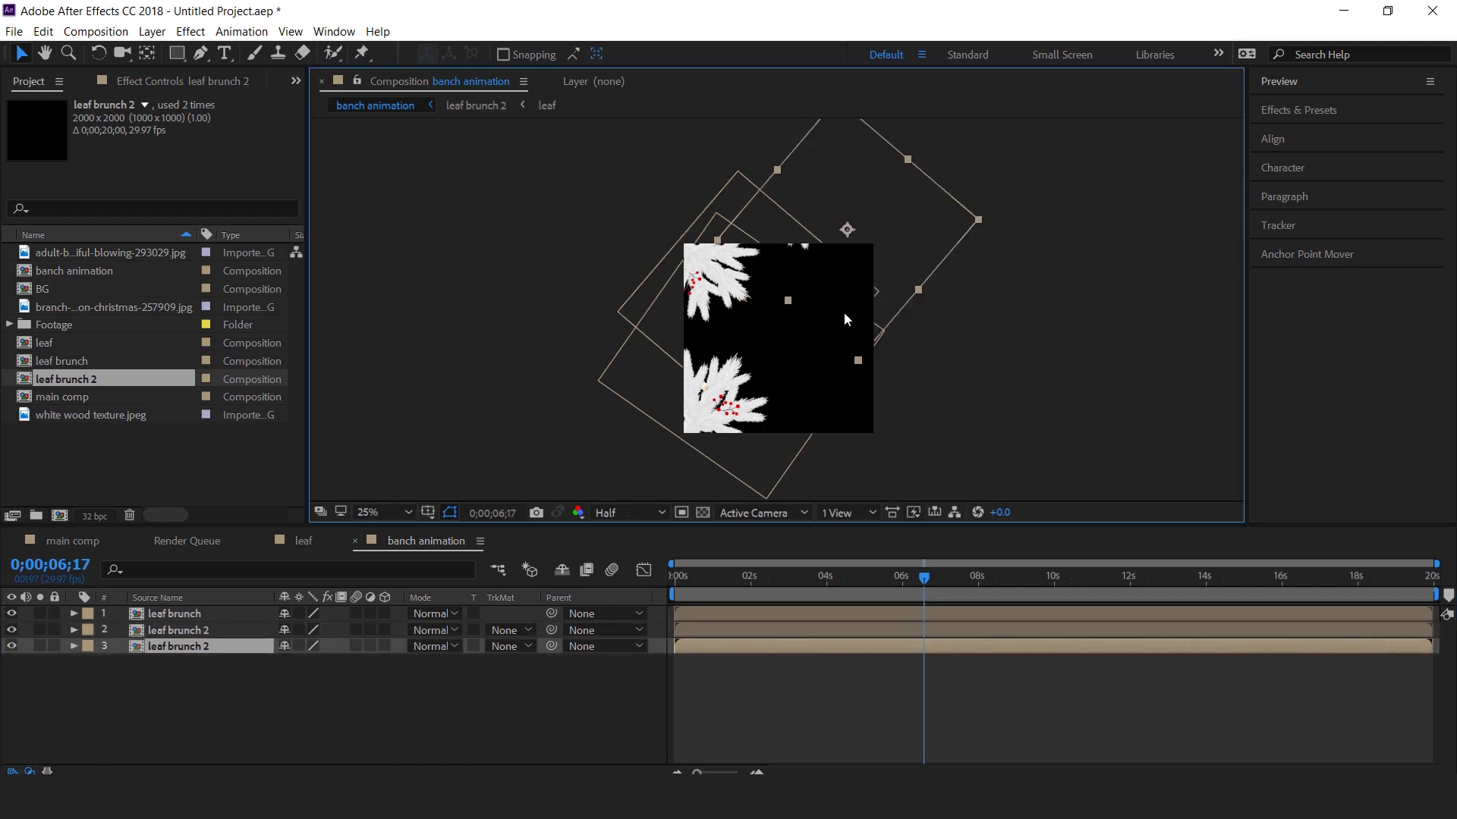
pyautogui.hotkey('ctrl', 'z')
pyautogui.click(172, 677)
pyautogui.click(180, 647)
pyautogui.moveTo(746, 298); pyautogui.dragTo(870, 338)
pyautogui.press('w')
pyautogui.press('v')
pyautogui.moveTo(796, 408); pyautogui.dragTo(806, 369)
pyautogui.click(666, 443)
pyautogui.moveTo(879, 415); pyautogui.dragTo(877, 418)
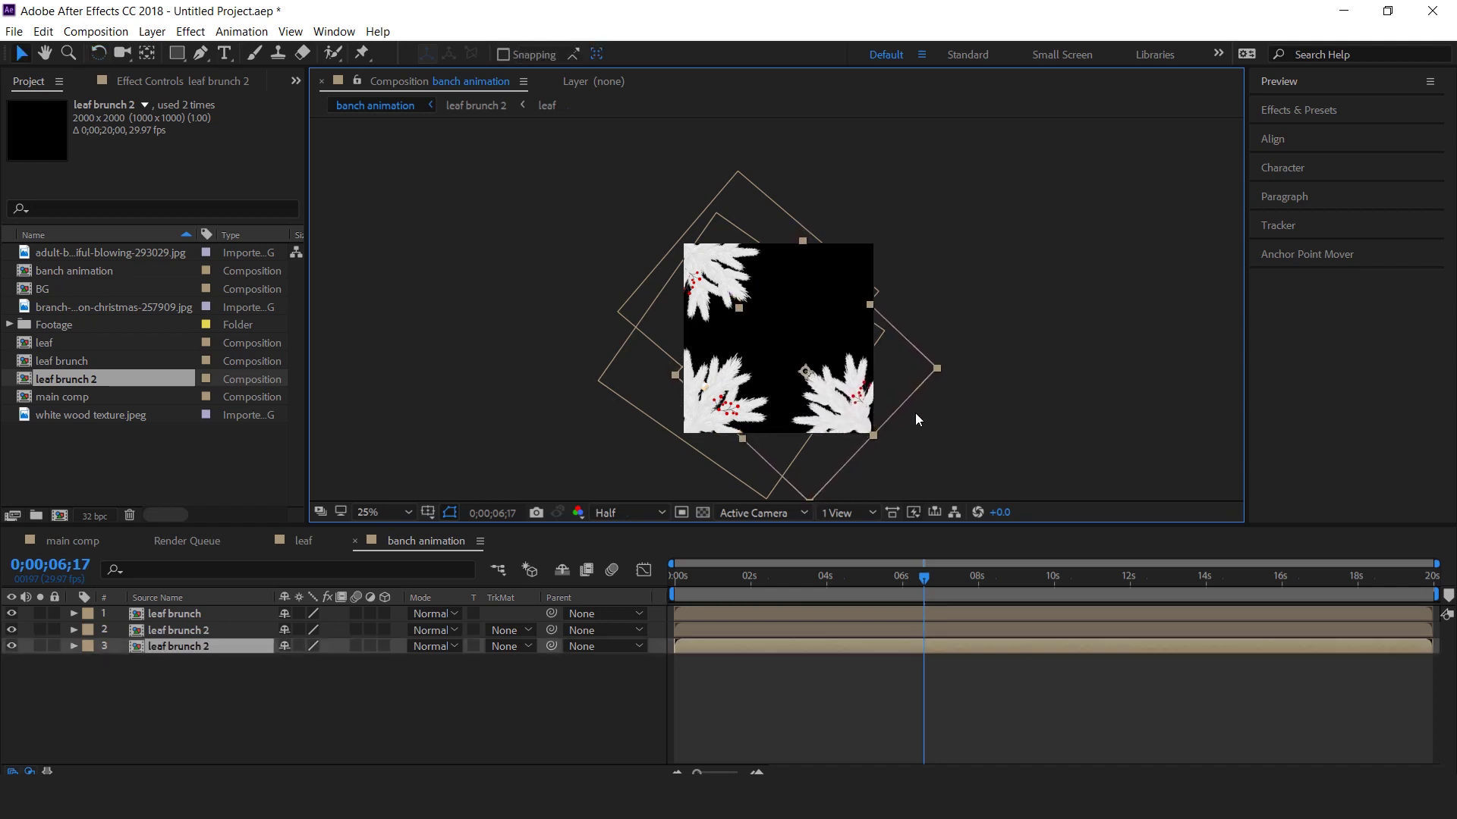
pyautogui.click(257, 721)
# Duplicate the leaf brunch layer and place the copy, rotated toward the center, in the frame's upper-right corner.
pyautogui.click(196, 616)
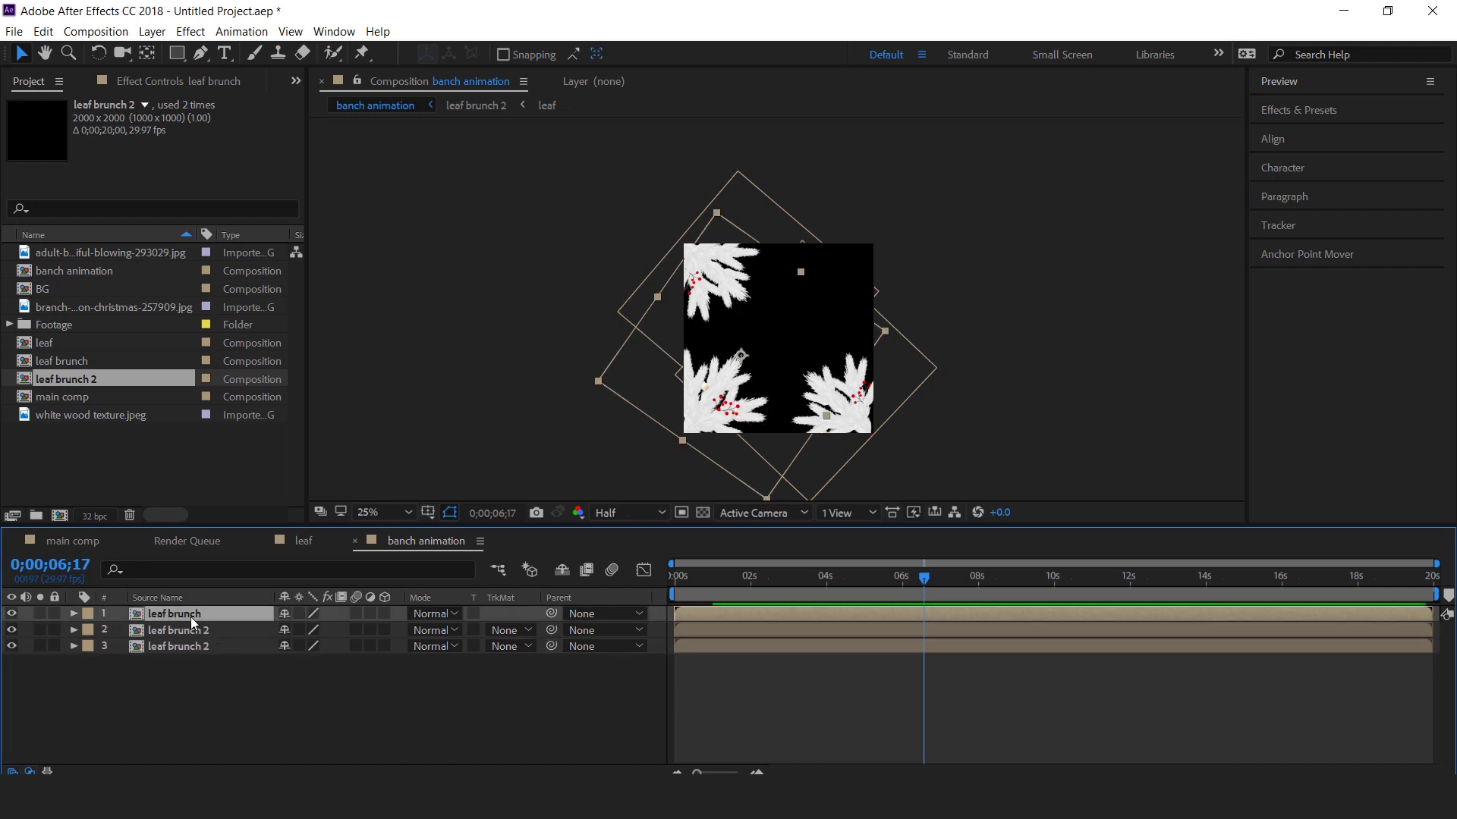
pyautogui.hotkey('ctrl', 'd')
pyautogui.click(206, 631)
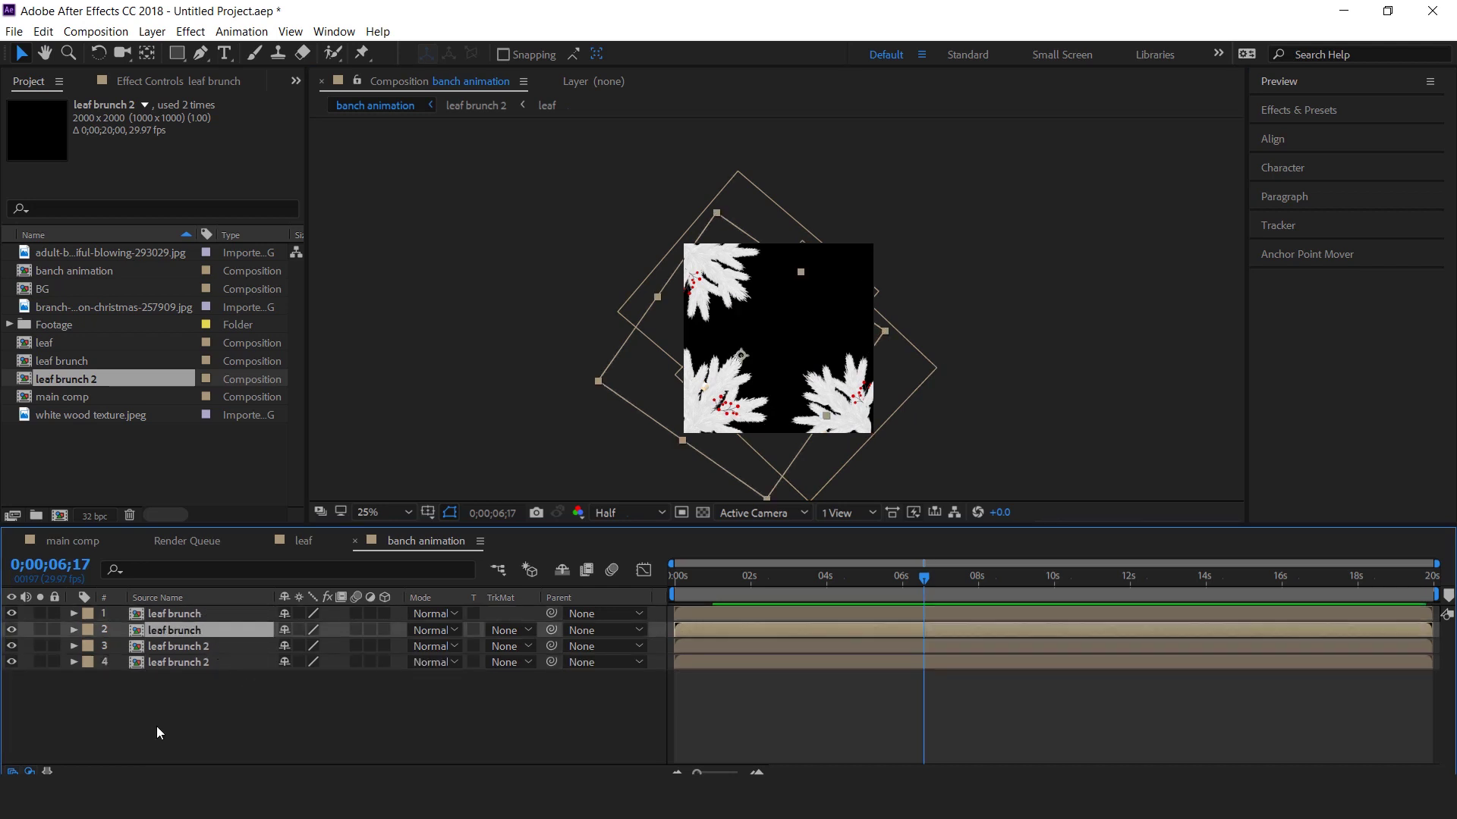
pyautogui.moveTo(761, 371); pyautogui.dragTo(866, 277)
pyautogui.press('w')
pyautogui.moveTo(799, 335); pyautogui.dragTo(952, 153)
pyautogui.press('v')
pyautogui.moveTo(863, 247); pyautogui.dragTo(819, 290)
pyautogui.click(848, 732)
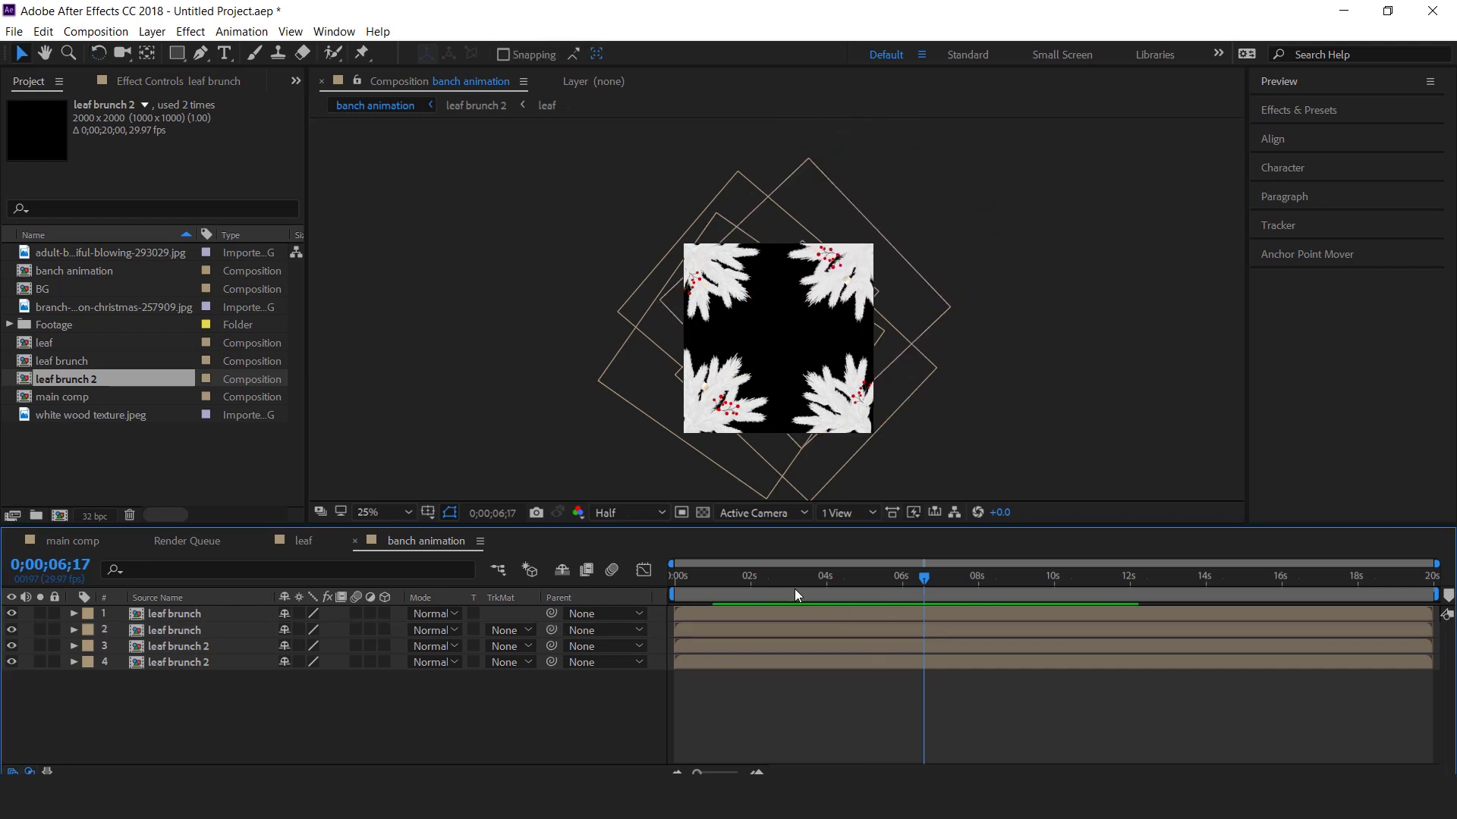
# Preview the four corner branches growing from the start of the banch animation composition.
pyautogui.press('Home')
pyautogui.press('space')
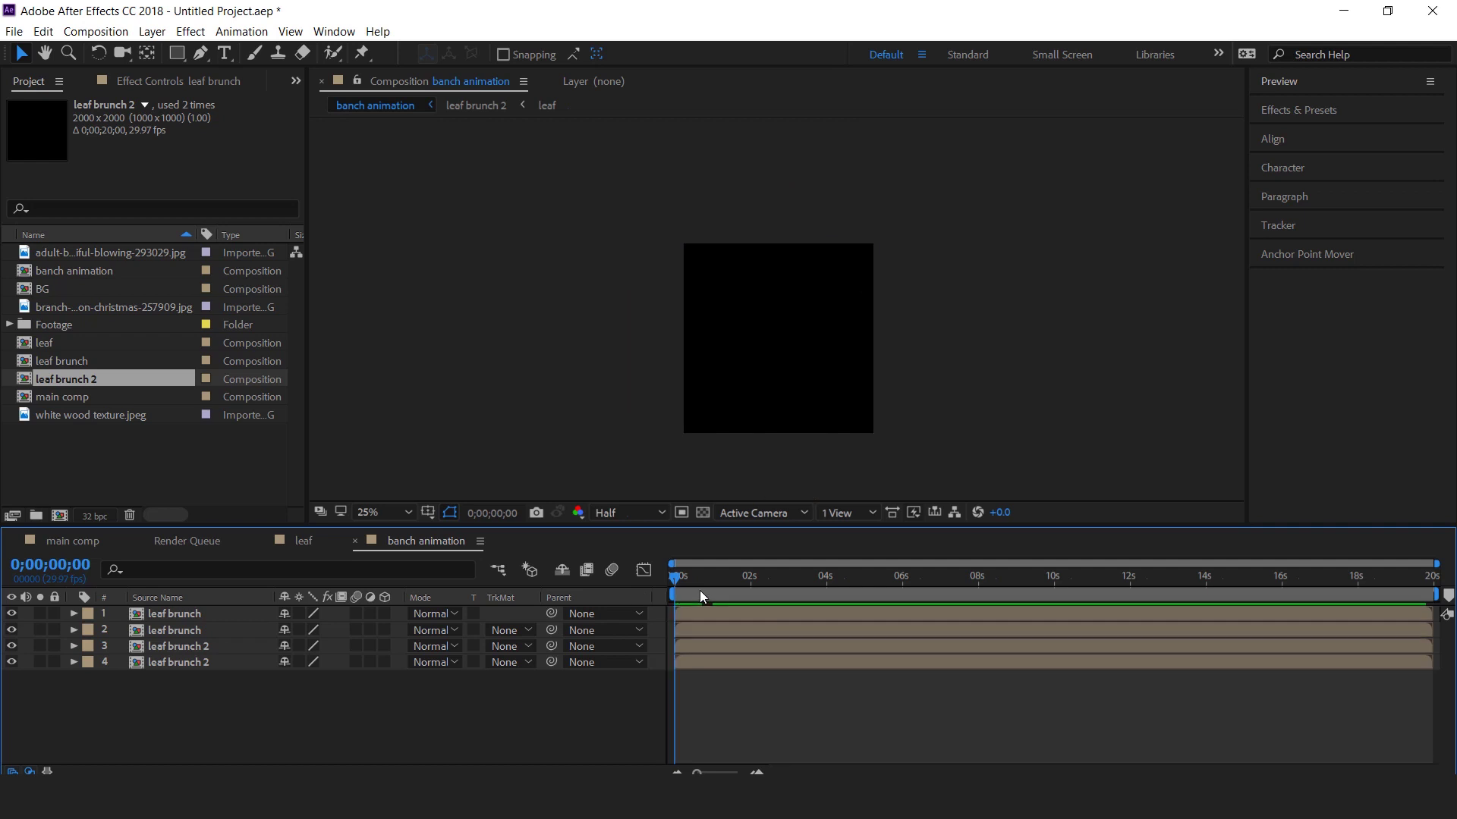
pyautogui.press('Home')
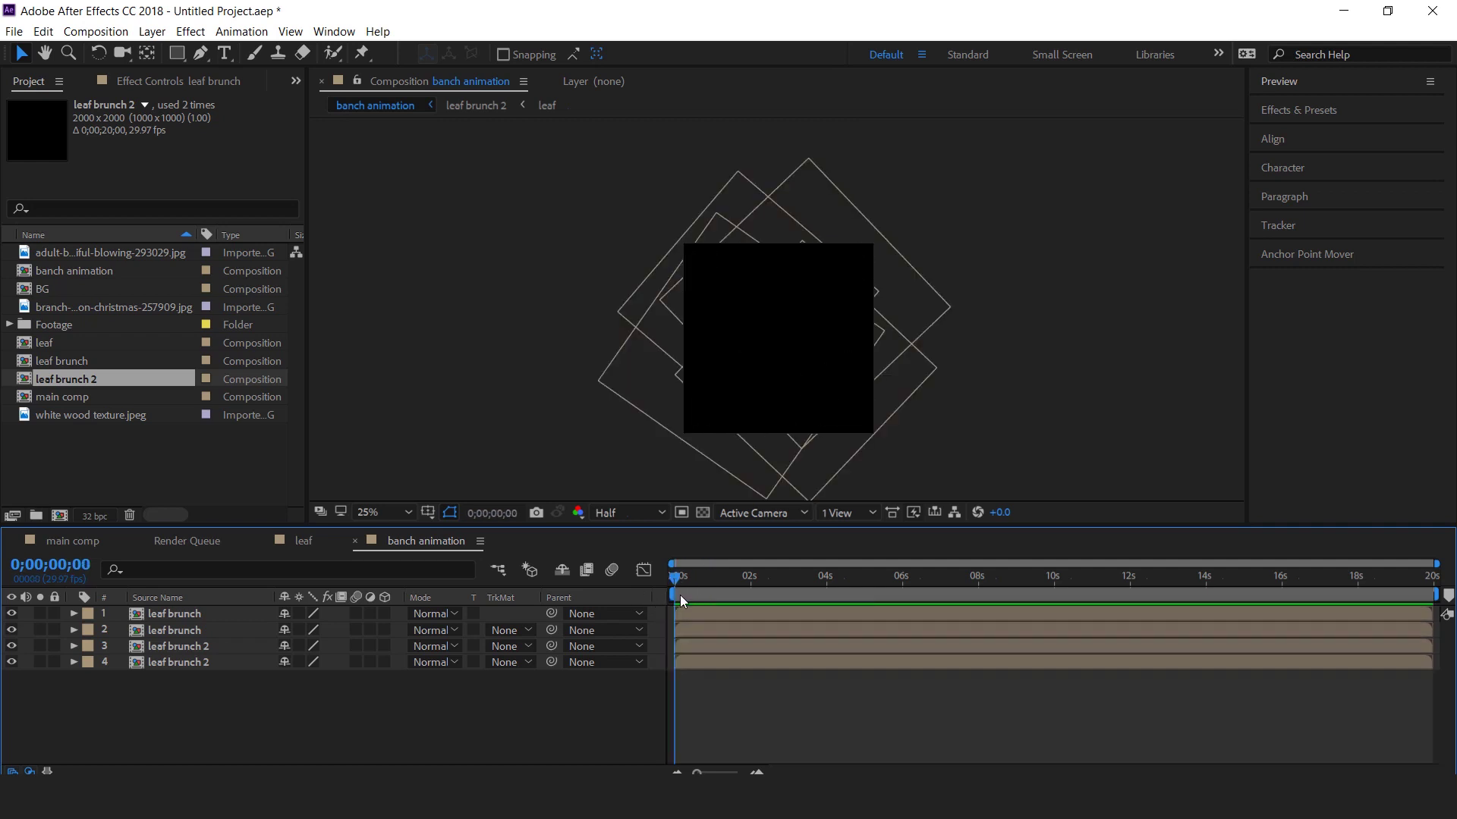
pyautogui.press('space')
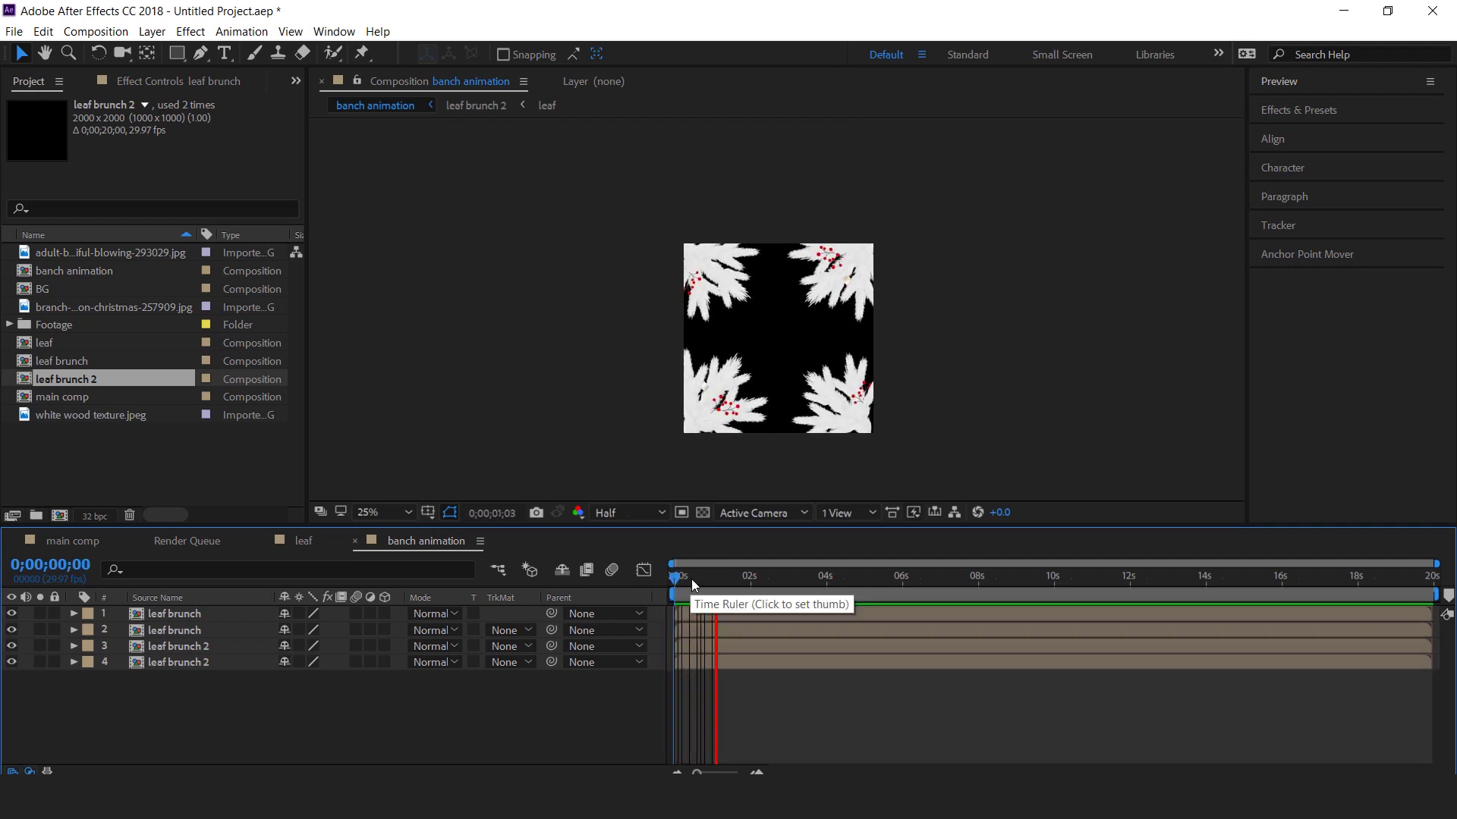
# Add banch animation above the BG layer in the main comp and make it a 3D layer.
pyautogui.click(70, 539)
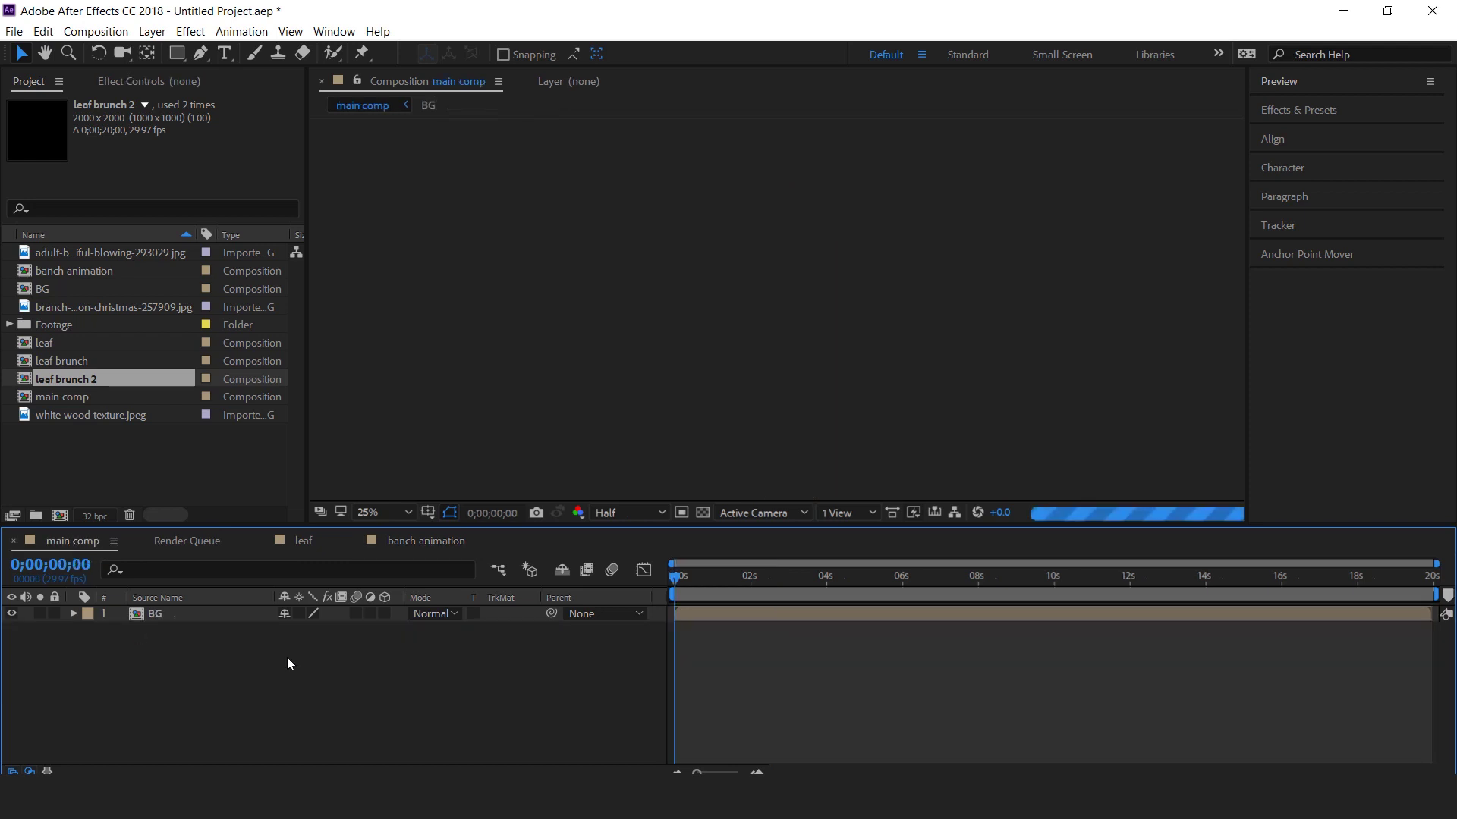
pyautogui.click(74, 271)
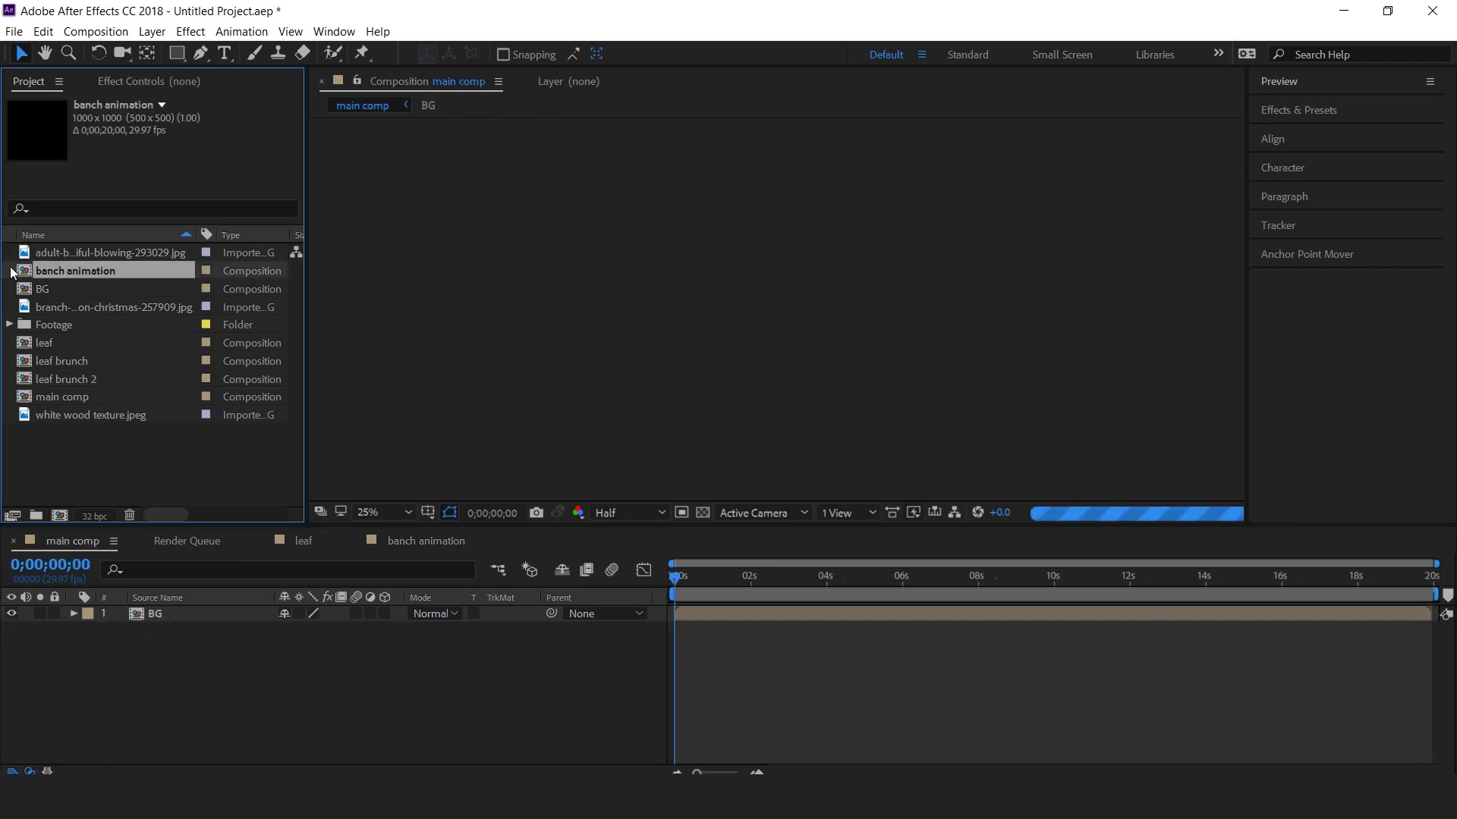
pyautogui.moveTo(140, 449); pyautogui.dragTo(190, 618)
pyautogui.click(773, 575)
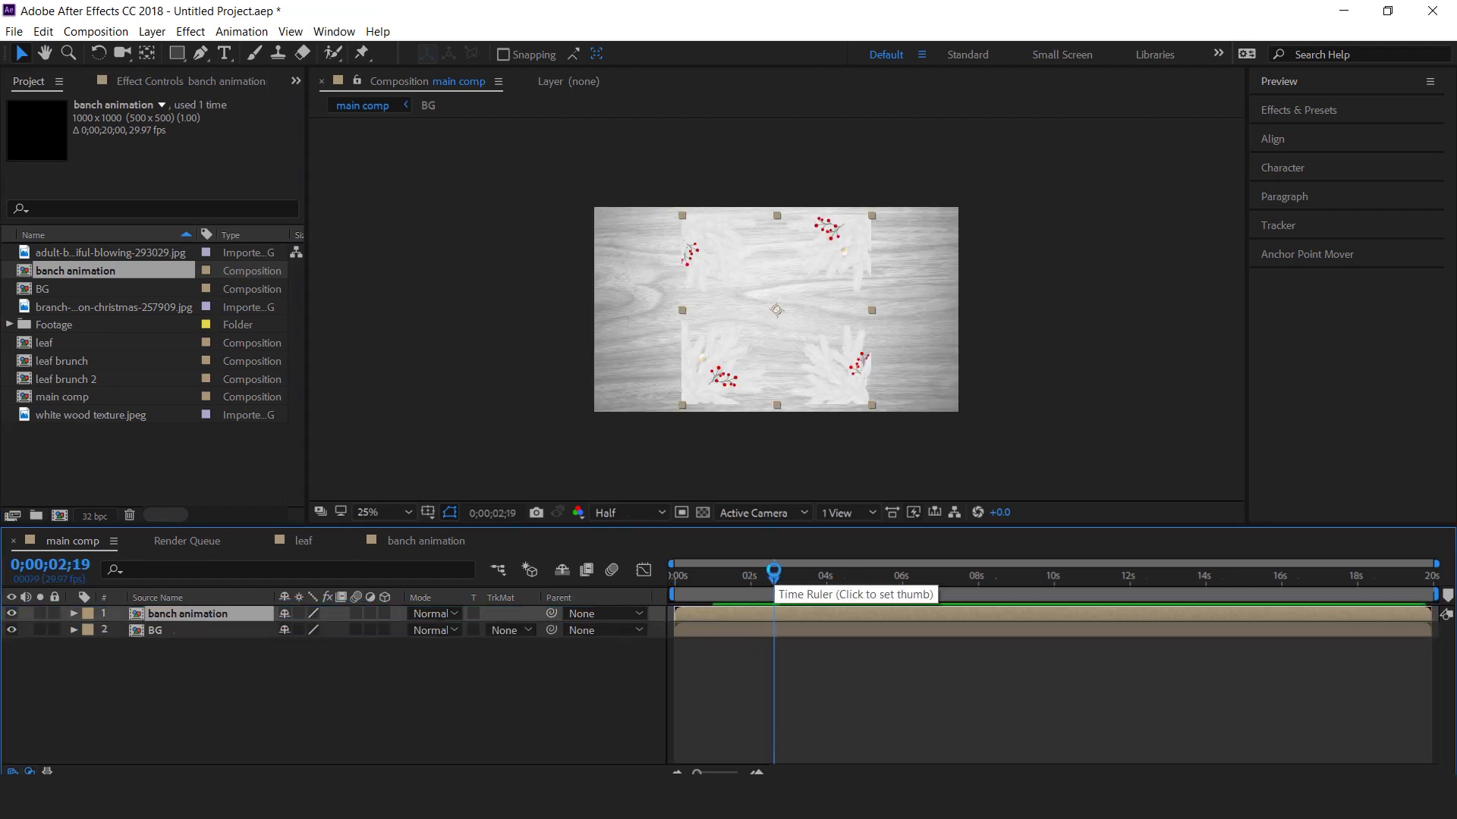
pyautogui.moveTo(773, 573); pyautogui.dragTo(781, 575)
pyautogui.click(385, 613)
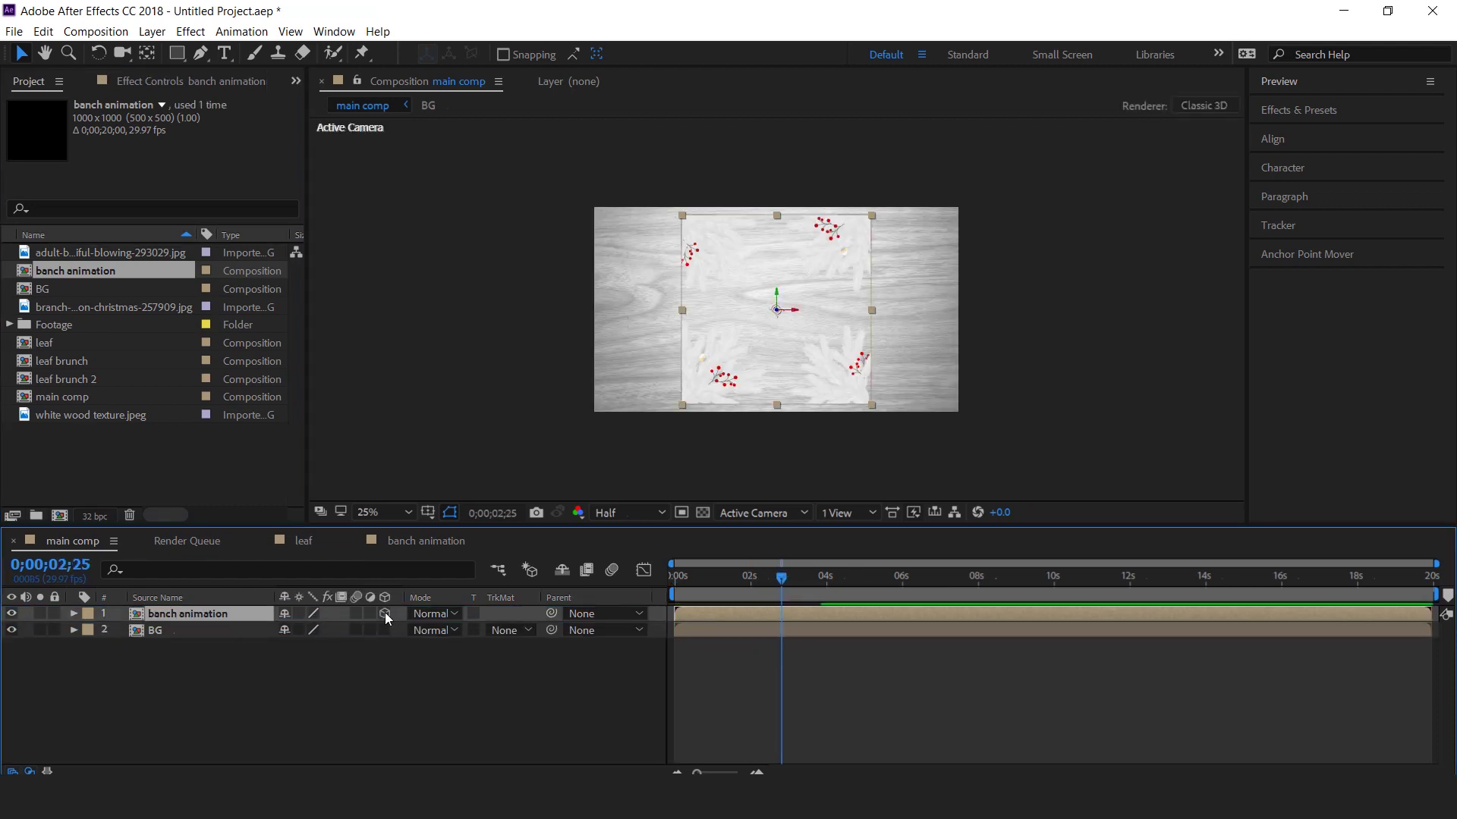
# Using the 2 Views - Horizontal layout, push the banch animation layer back in depth and scale it up so its branches reach the frame's corners.
pyautogui.click(850, 514)
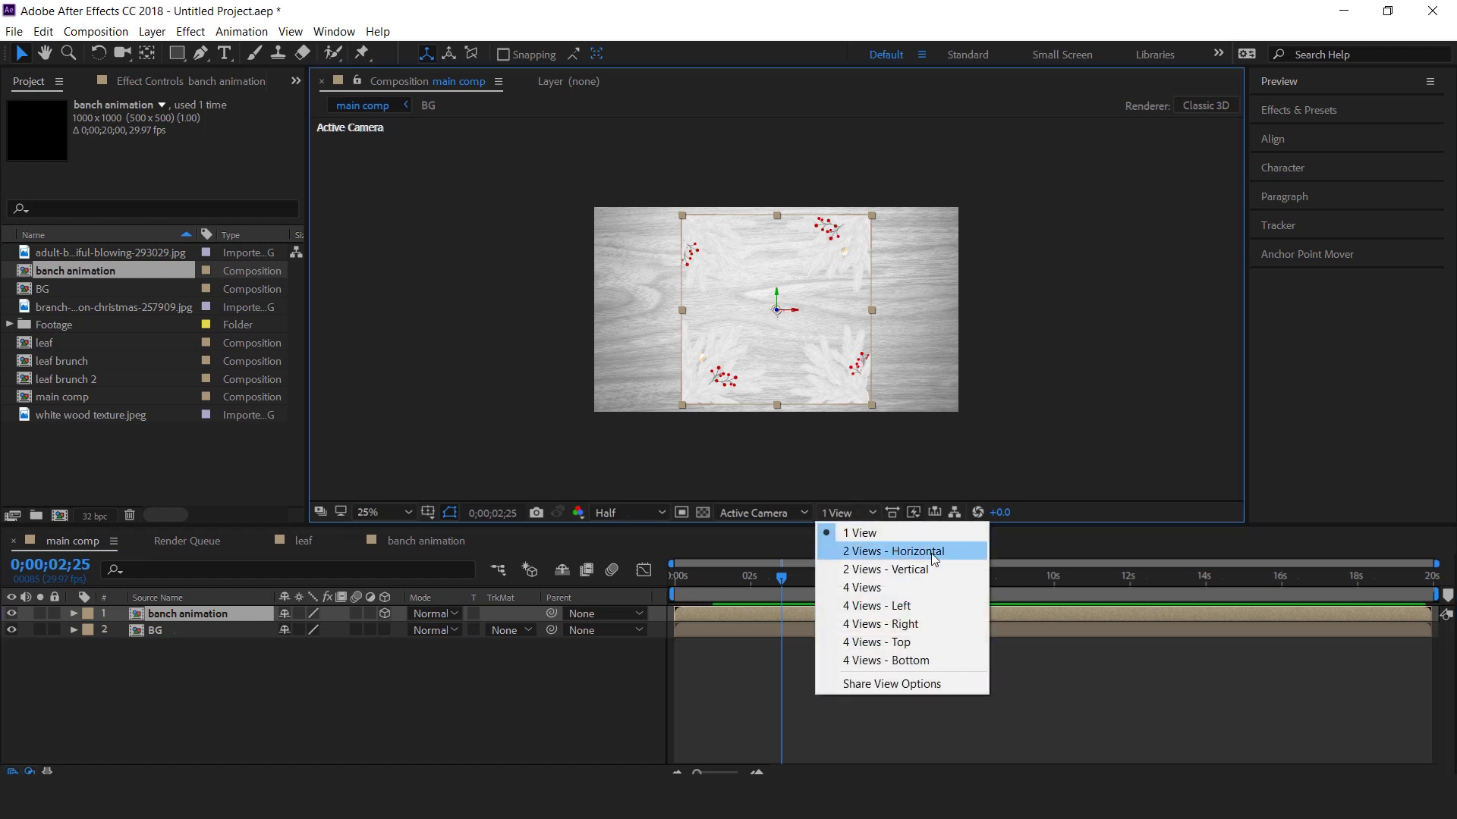
pyautogui.click(918, 551)
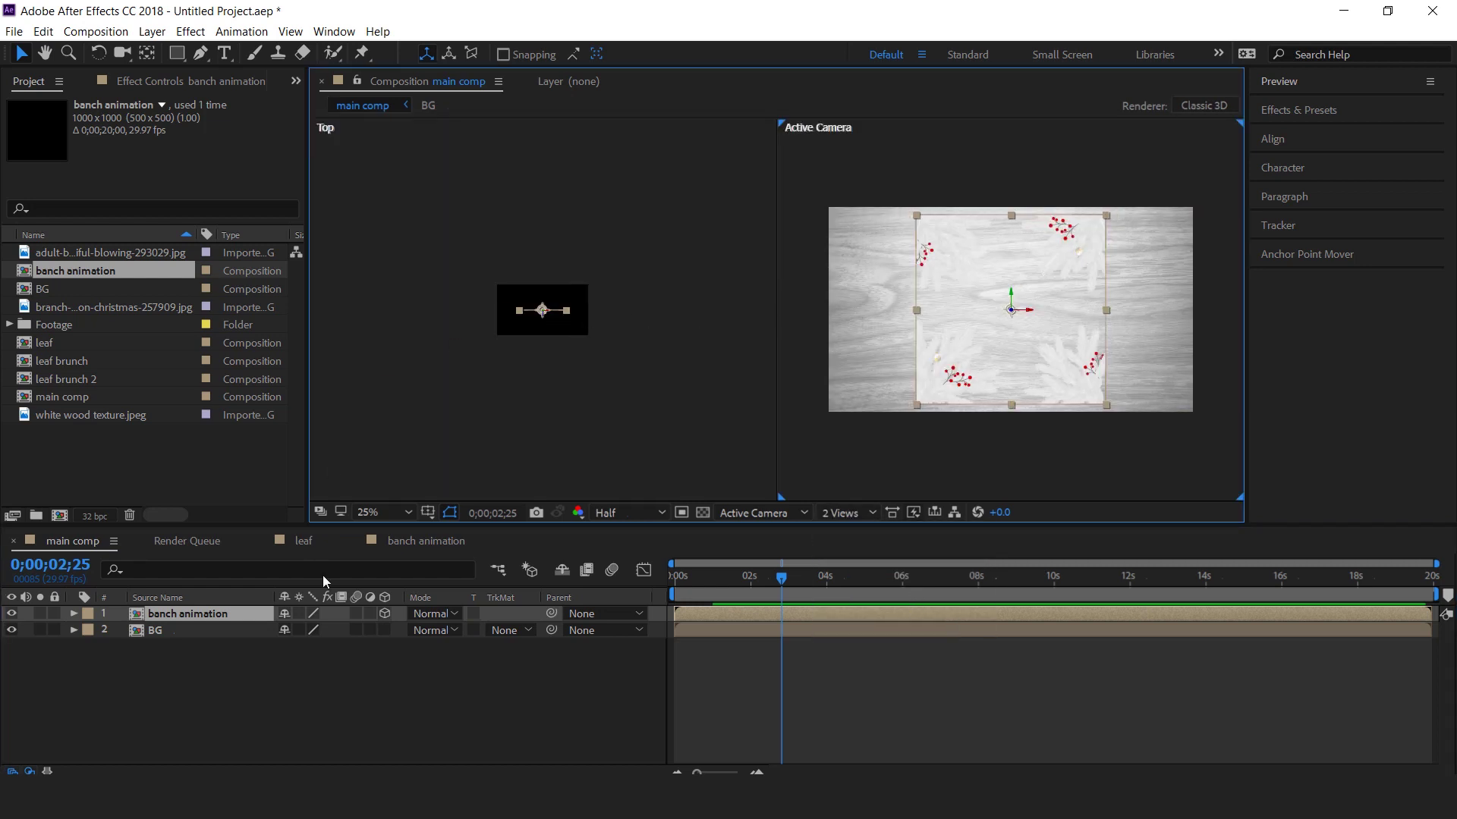
pyautogui.scroll(3, 545, 317)
pyautogui.moveTo(542, 313); pyautogui.dragTo(552, 263)
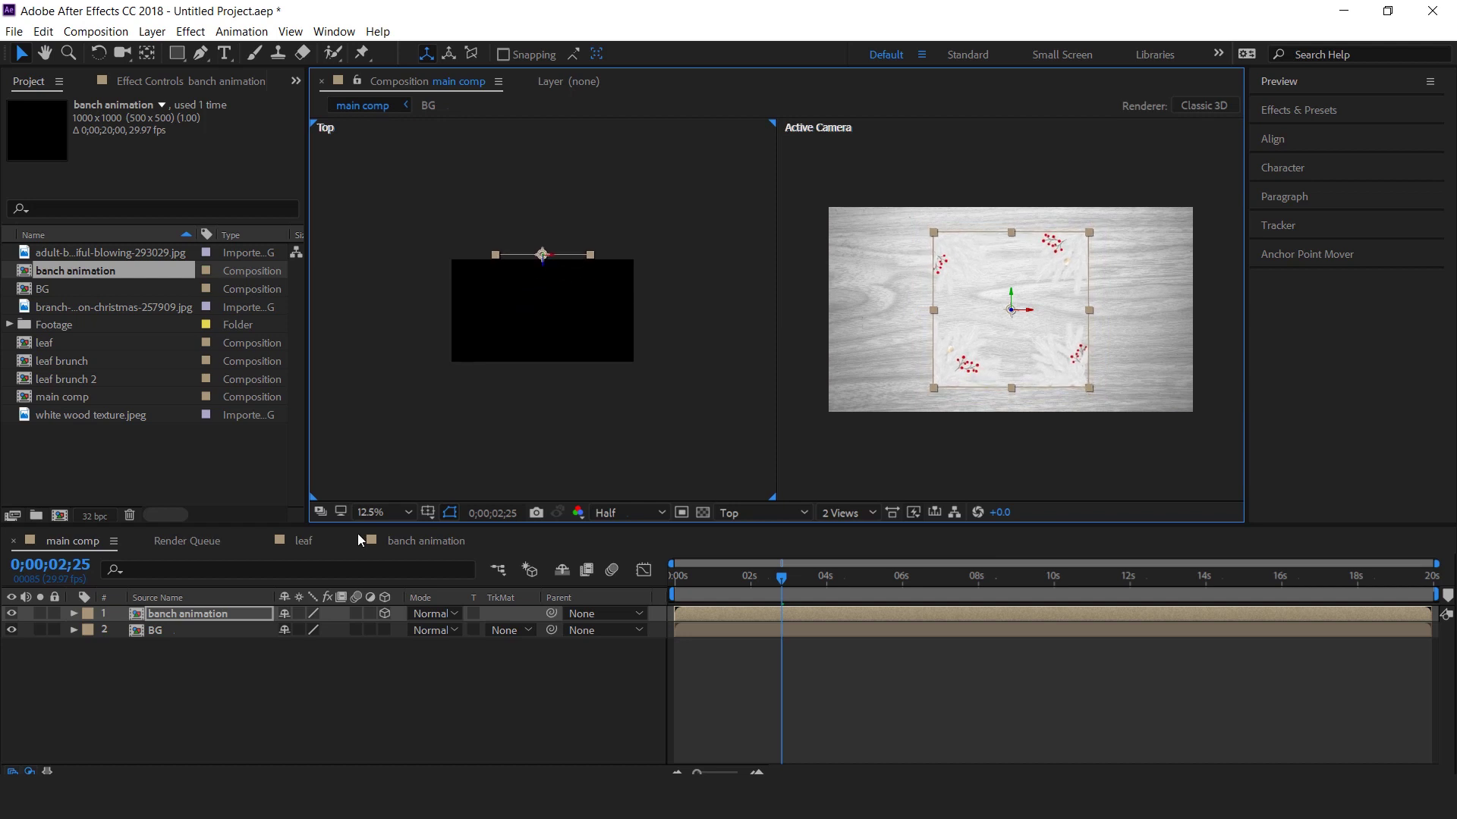
pyautogui.press('s')
pyautogui.moveTo(375, 630); pyautogui.dragTo(520, 629)
pyautogui.moveTo(546, 269); pyautogui.dragTo(546, 172)
pyautogui.moveTo(371, 630); pyautogui.dragTo(419, 631)
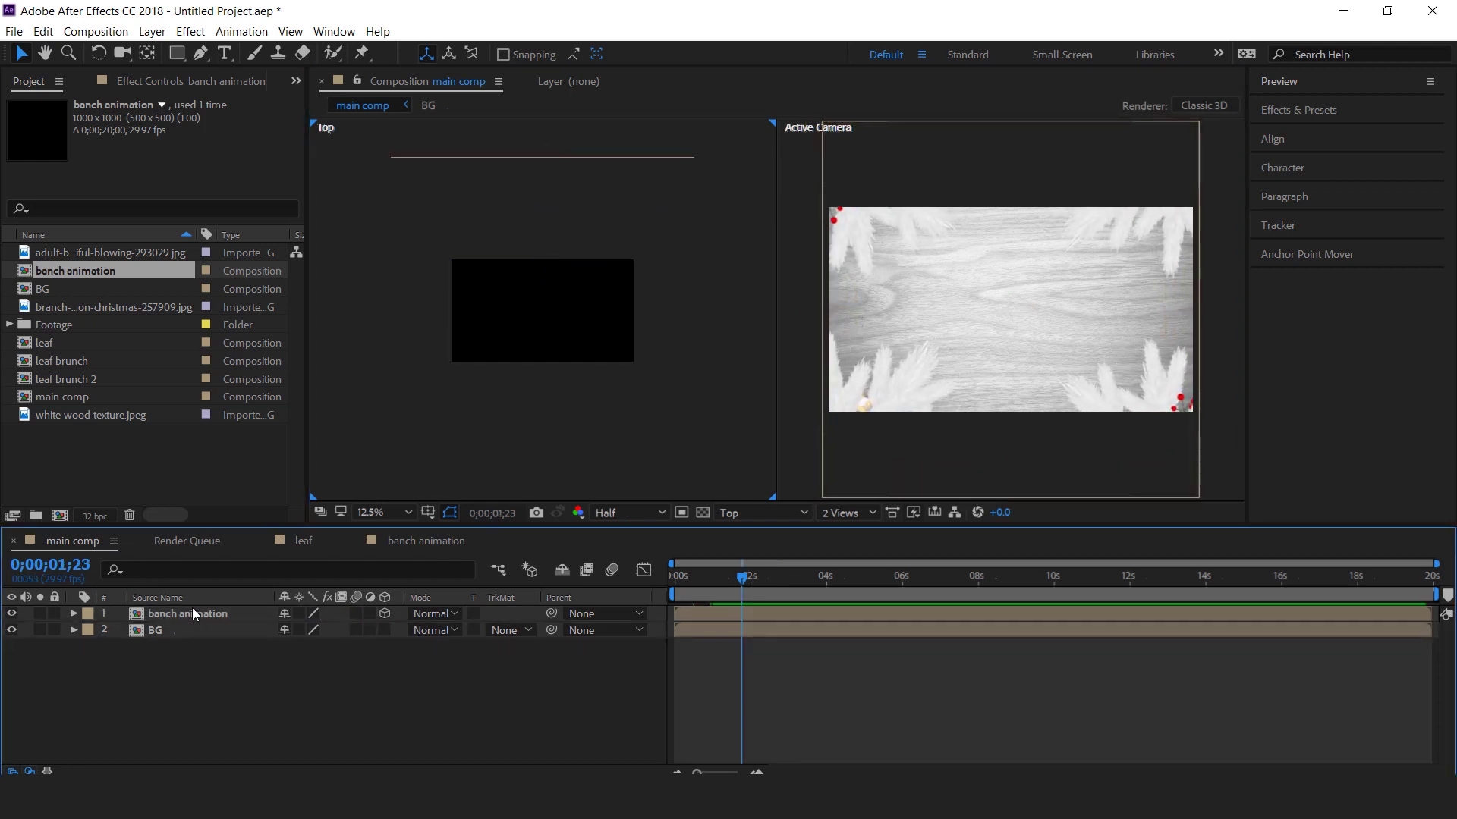
# Duplicate the banch animation layer, bring the copy forward in depth, and set its scale to 284% and Z orientation to 46°.
pyautogui.click(205, 617)
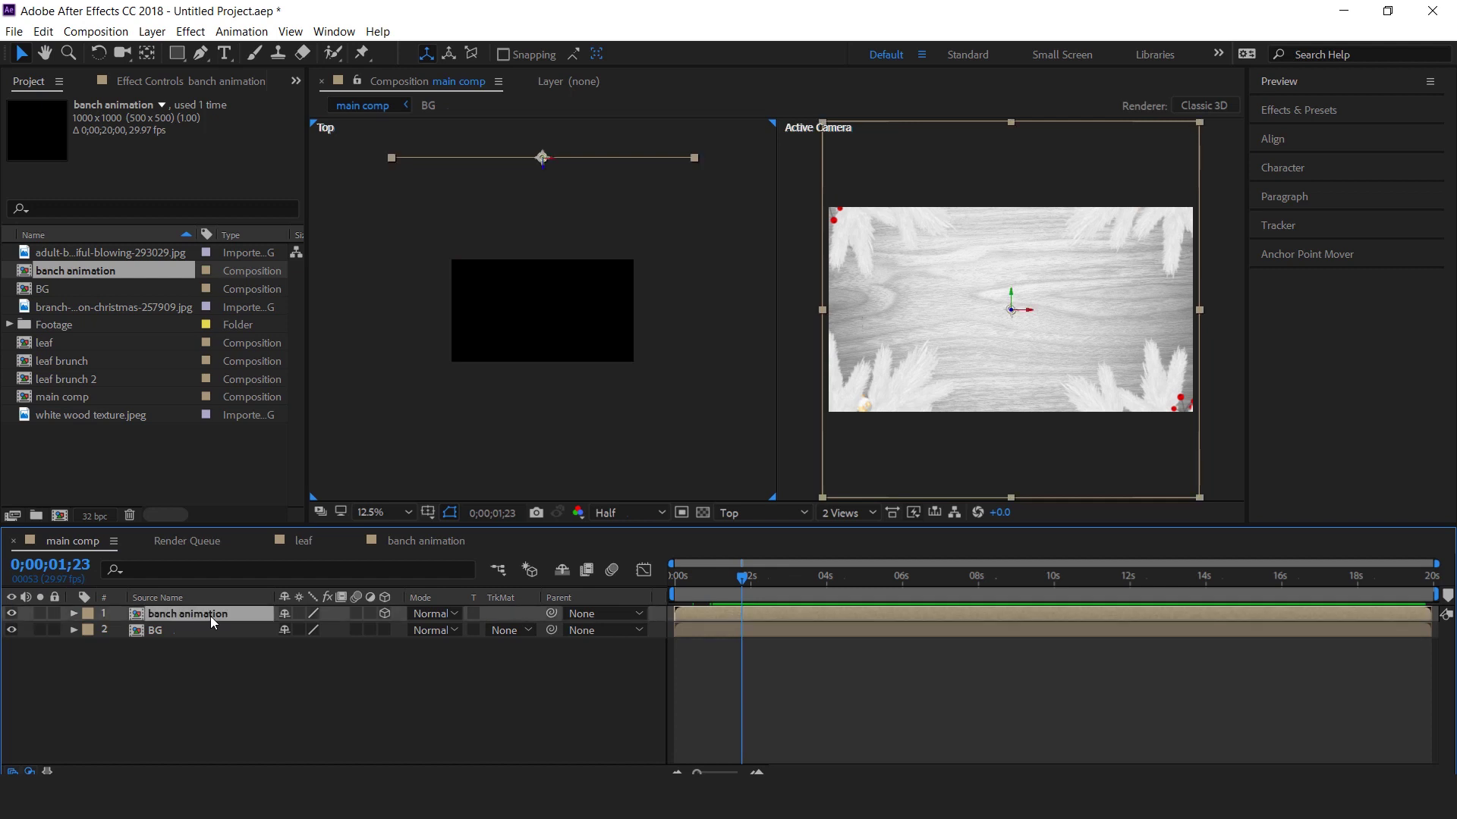
pyautogui.hotkey('ctrl', 'd')
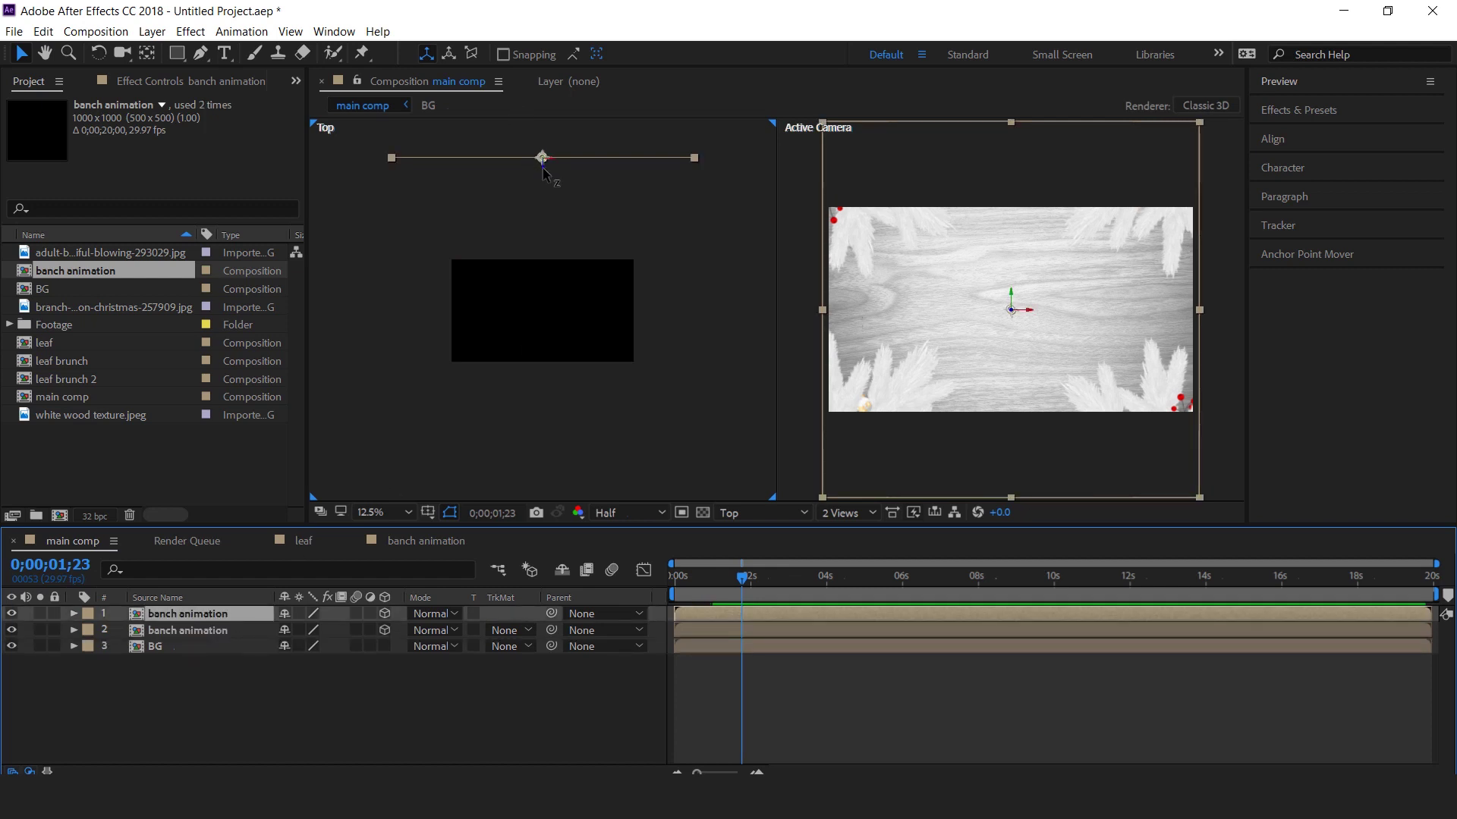
pyautogui.moveTo(543, 167); pyautogui.dragTo(539, 237)
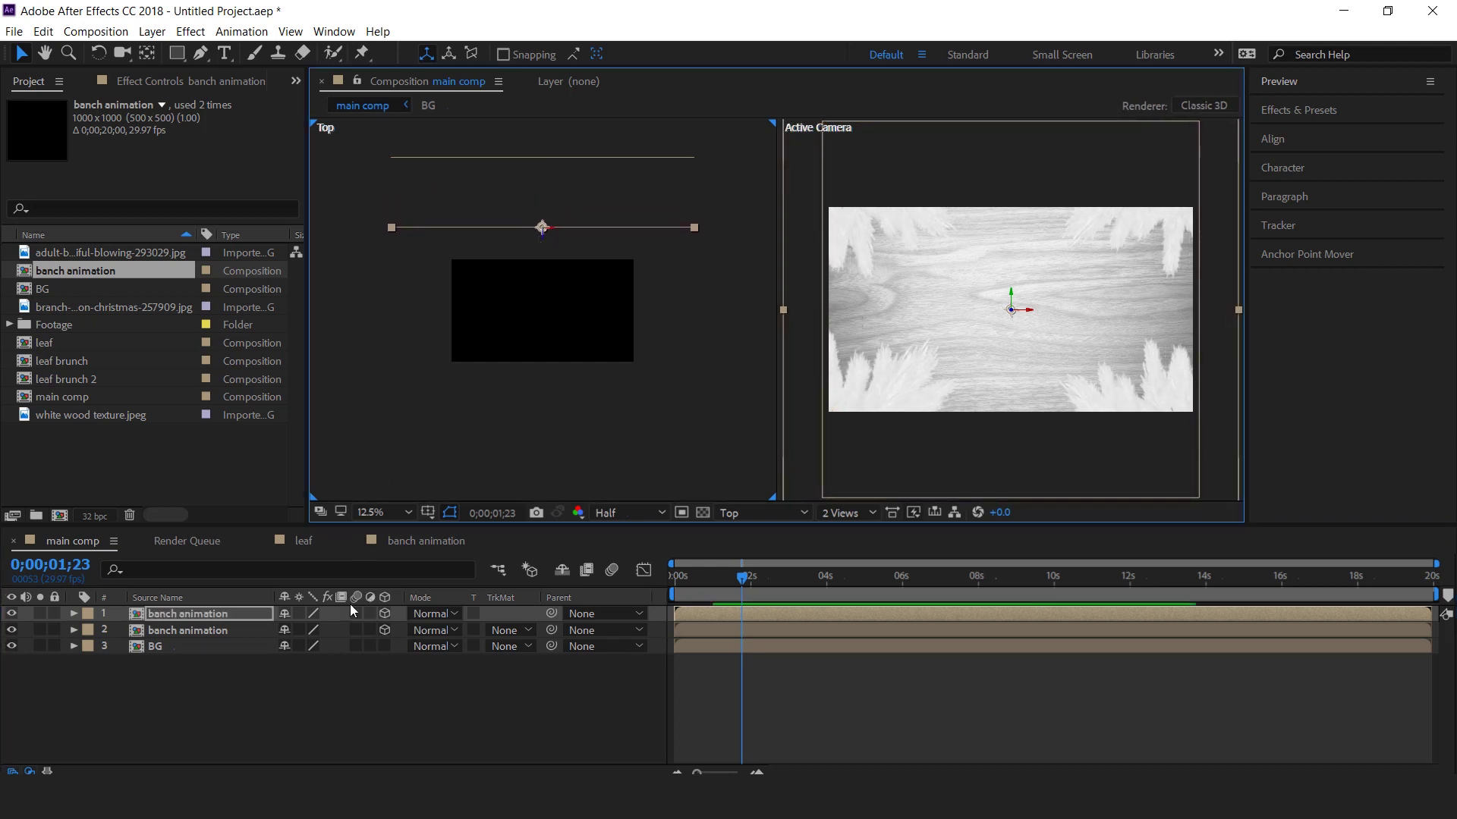
pyautogui.press('s')
pyautogui.moveTo(372, 637)
pyautogui.mouseDown()
pyautogui.moveTo(303, 616)
pyautogui.moveTo(337, 647)
pyautogui.moveTo(372, 630)
pyautogui.mouseUp()
pyautogui.hotkey('shift', 'r')
pyautogui.press('Home')
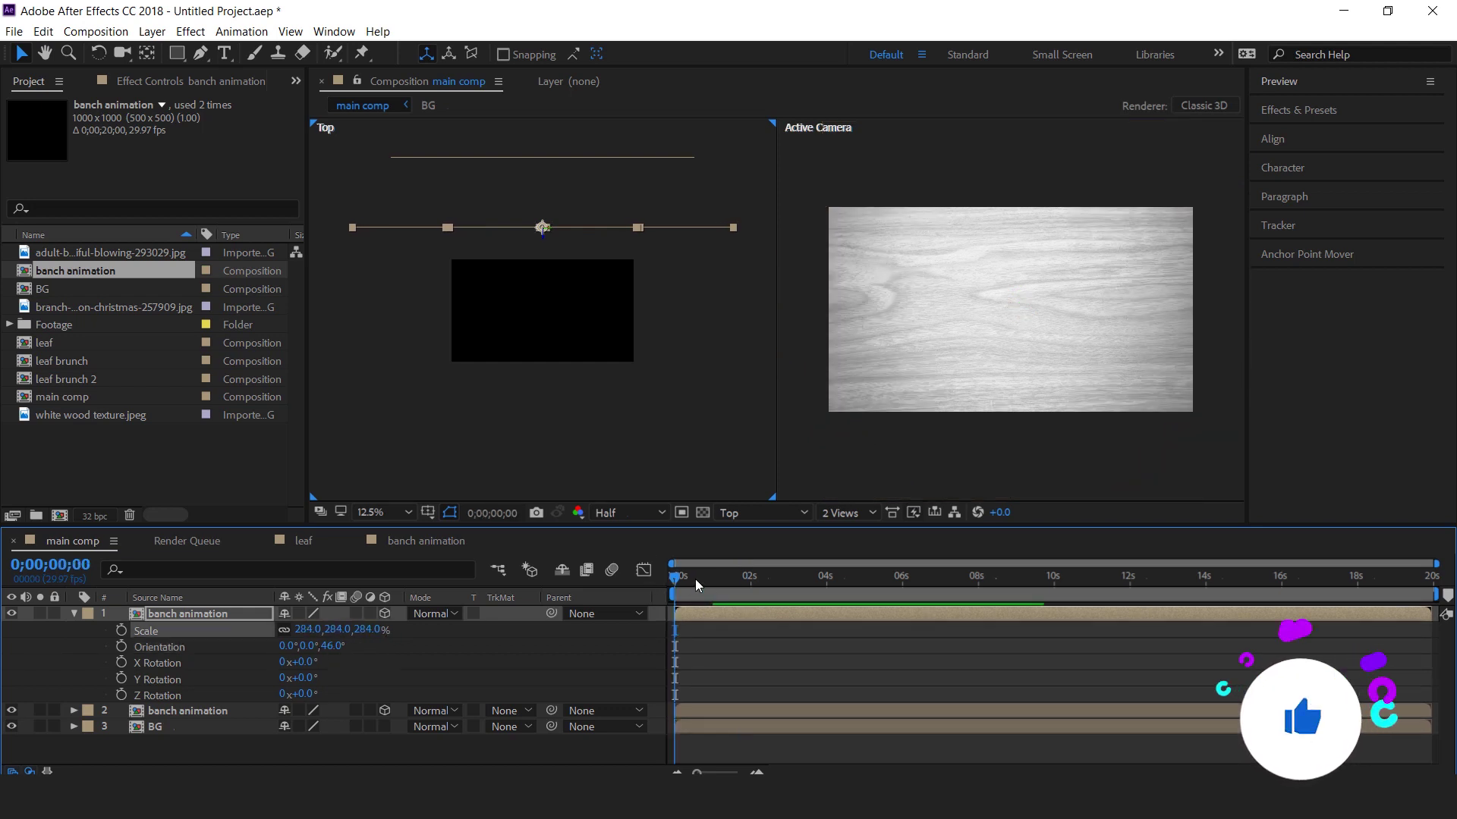
pyautogui.moveTo(695, 580); pyautogui.dragTo(743, 580)
pyautogui.click(74, 613)
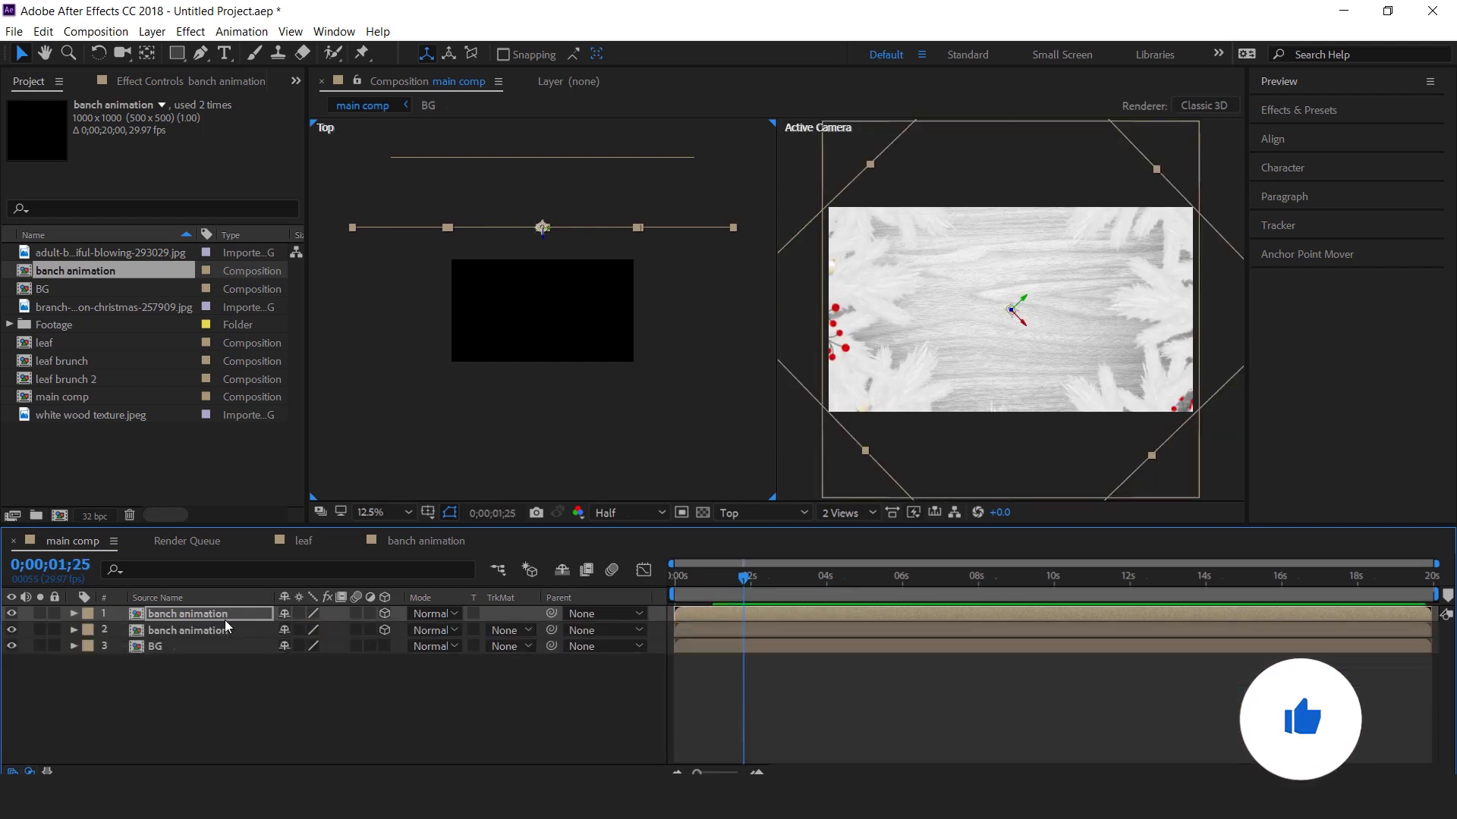
pyautogui.click(351, 727)
pyautogui.scroll(-1, 566, 334)
pyautogui.scroll(1, 571, 334)
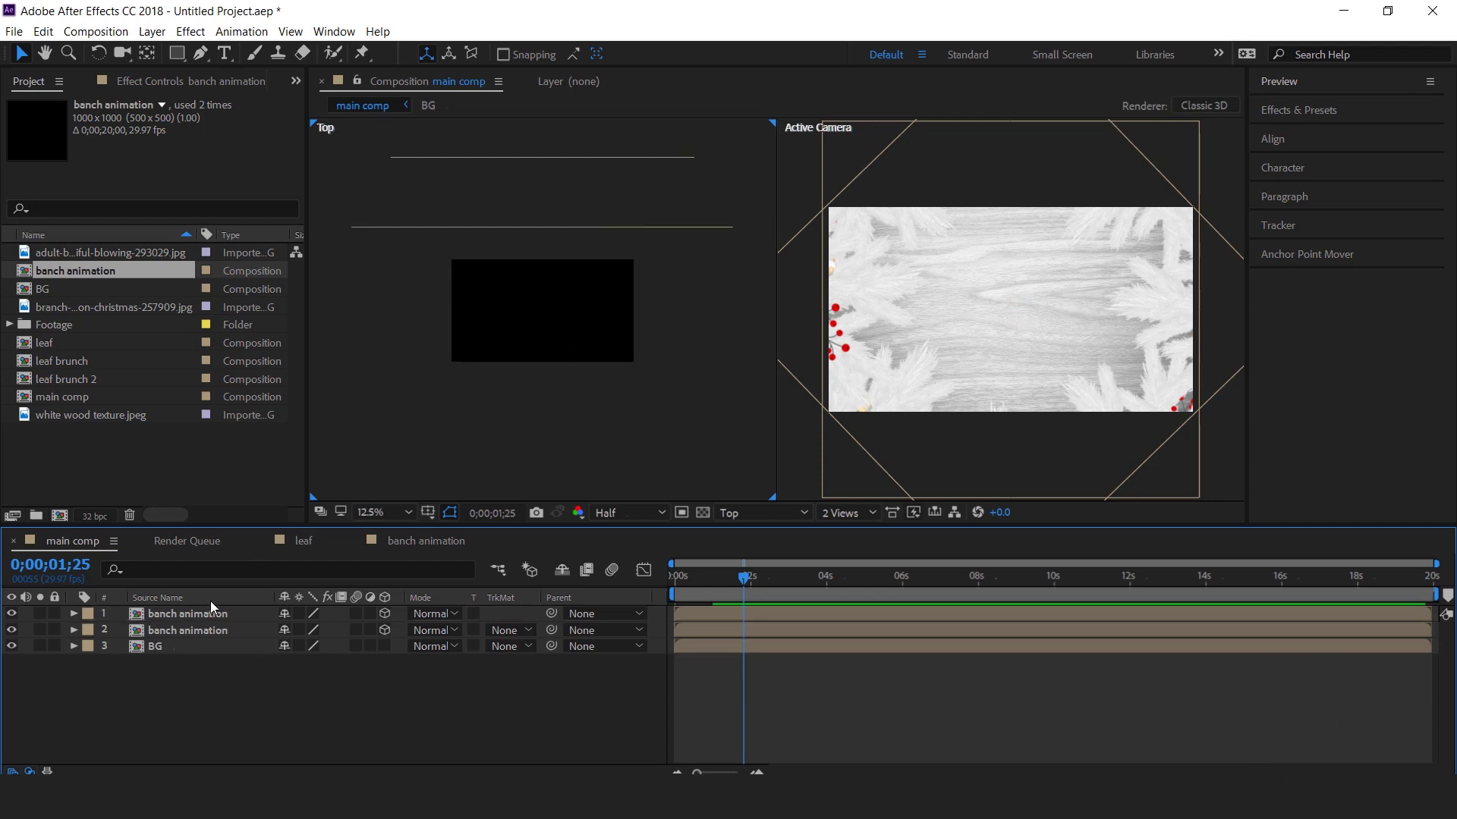
# Duplicate the topmost banch animation layer, bring the copy further forward, and set its scale to 203% and Z orientation to 142°.
pyautogui.click(174, 616)
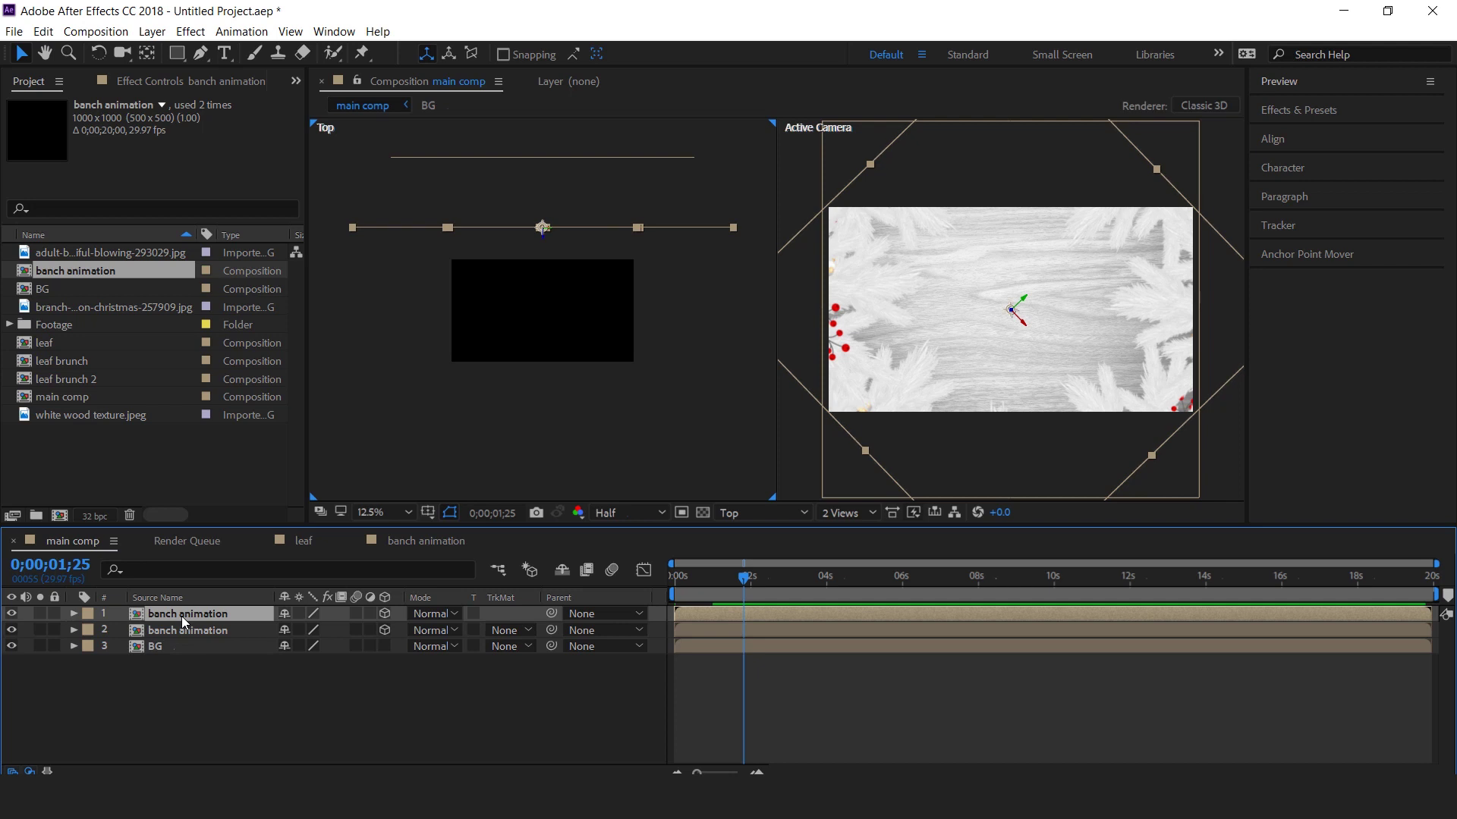
pyautogui.hotkey('ctrl', 'd')
pyautogui.moveTo(549, 244); pyautogui.dragTo(552, 314)
pyautogui.press('s')
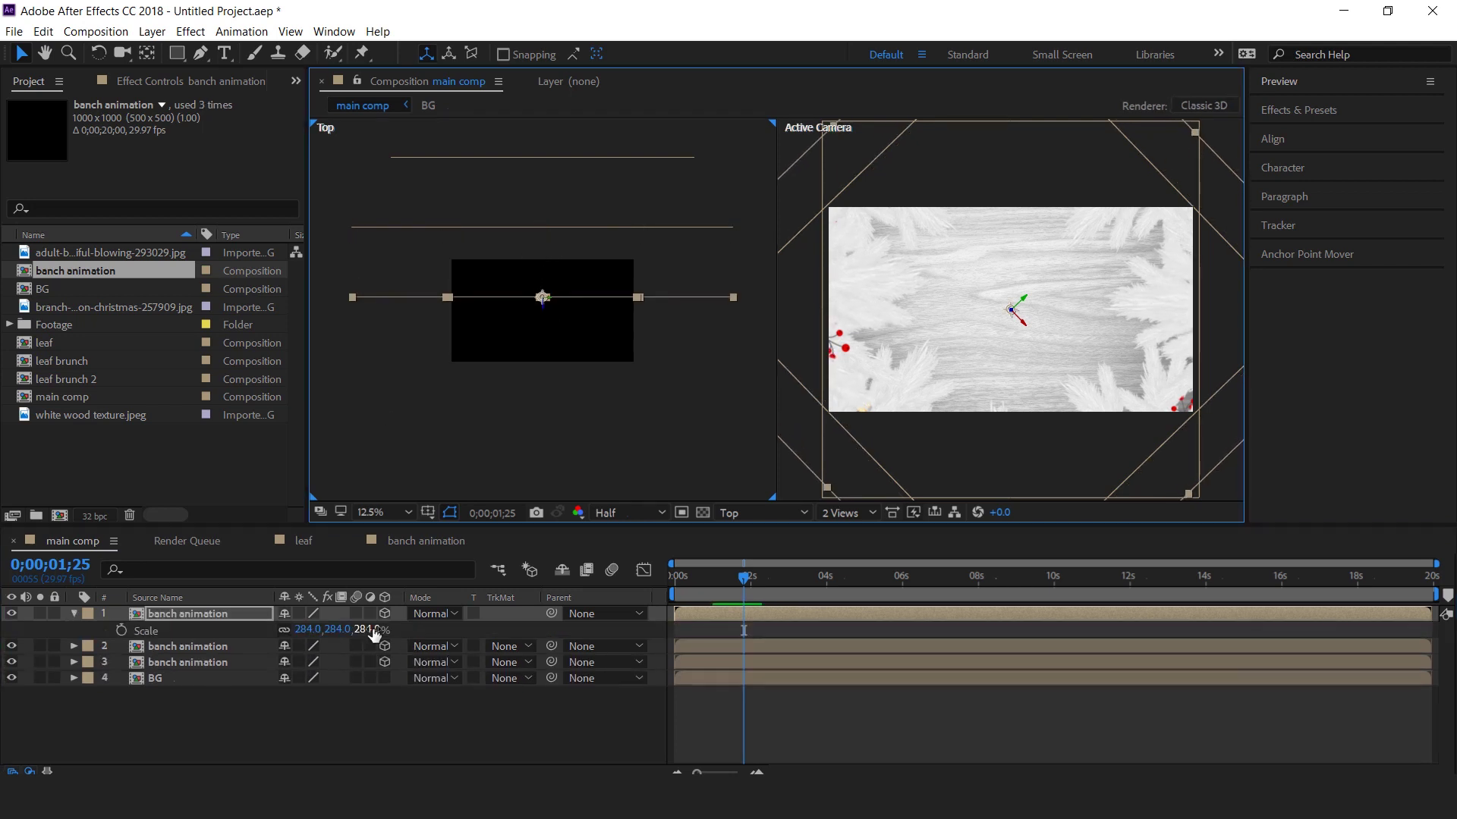
pyautogui.moveTo(338, 630); pyautogui.dragTo(390, 686)
pyautogui.hotkey('shift', 'r')
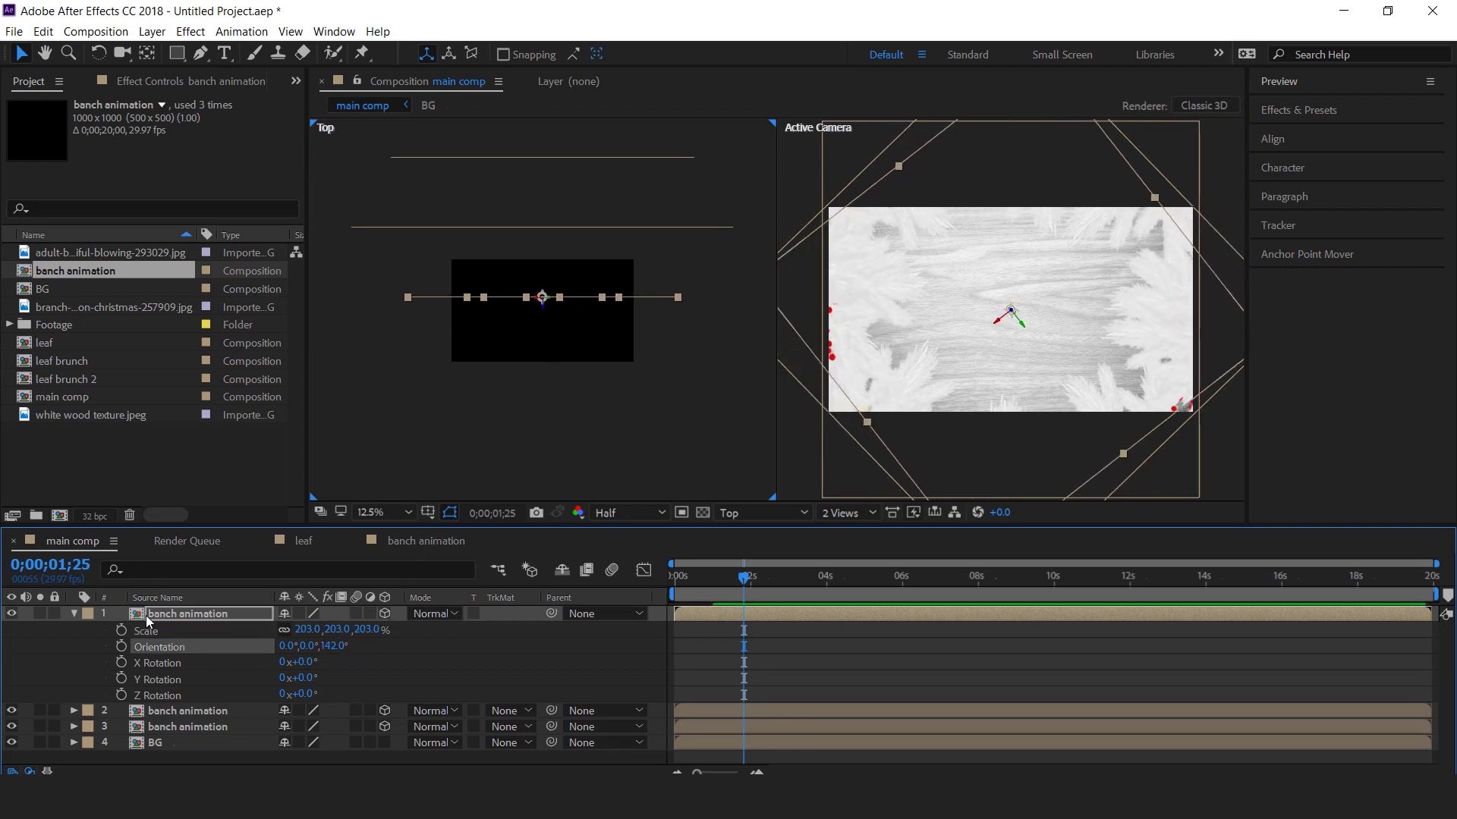
pyautogui.click(74, 613)
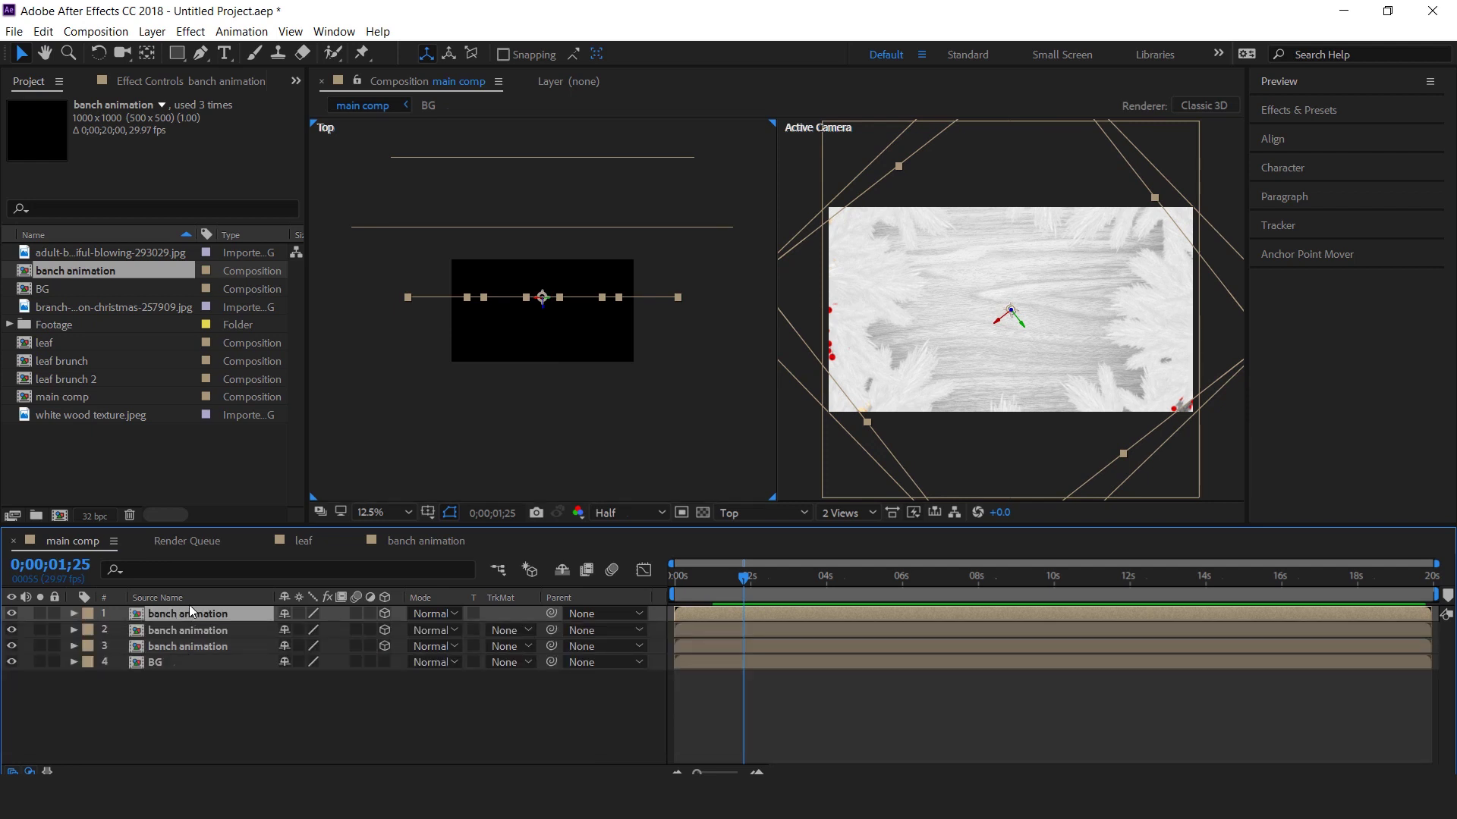
# Create a fourth banch animation layer from the topmost one, moved closer to the camera, scaled down and rotated to fill the frame's edges.
pyautogui.hotkey('ctrl', 'd')
pyautogui.moveTo(540, 304); pyautogui.dragTo(539, 369)
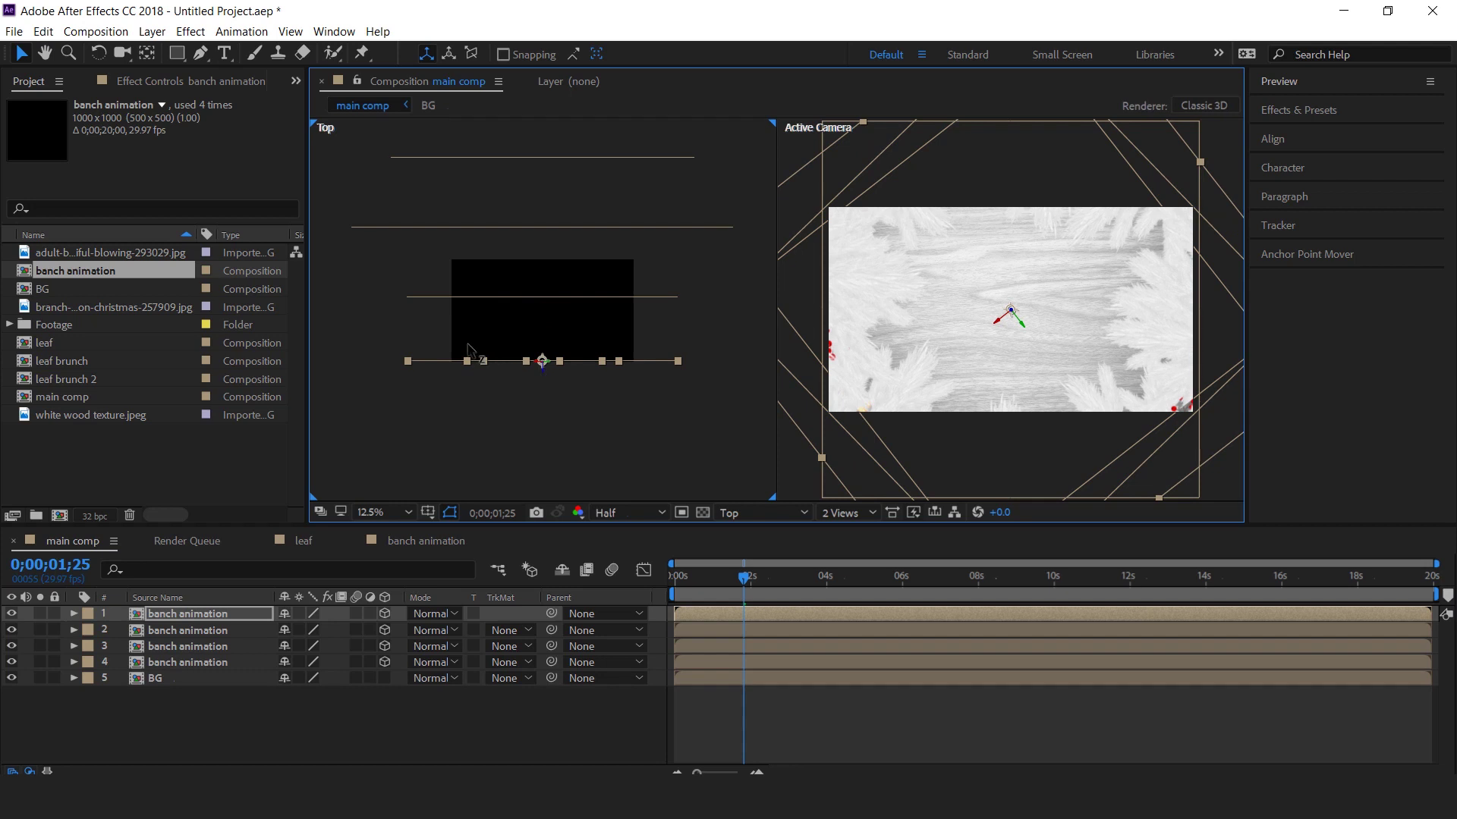
pyautogui.click(177, 620)
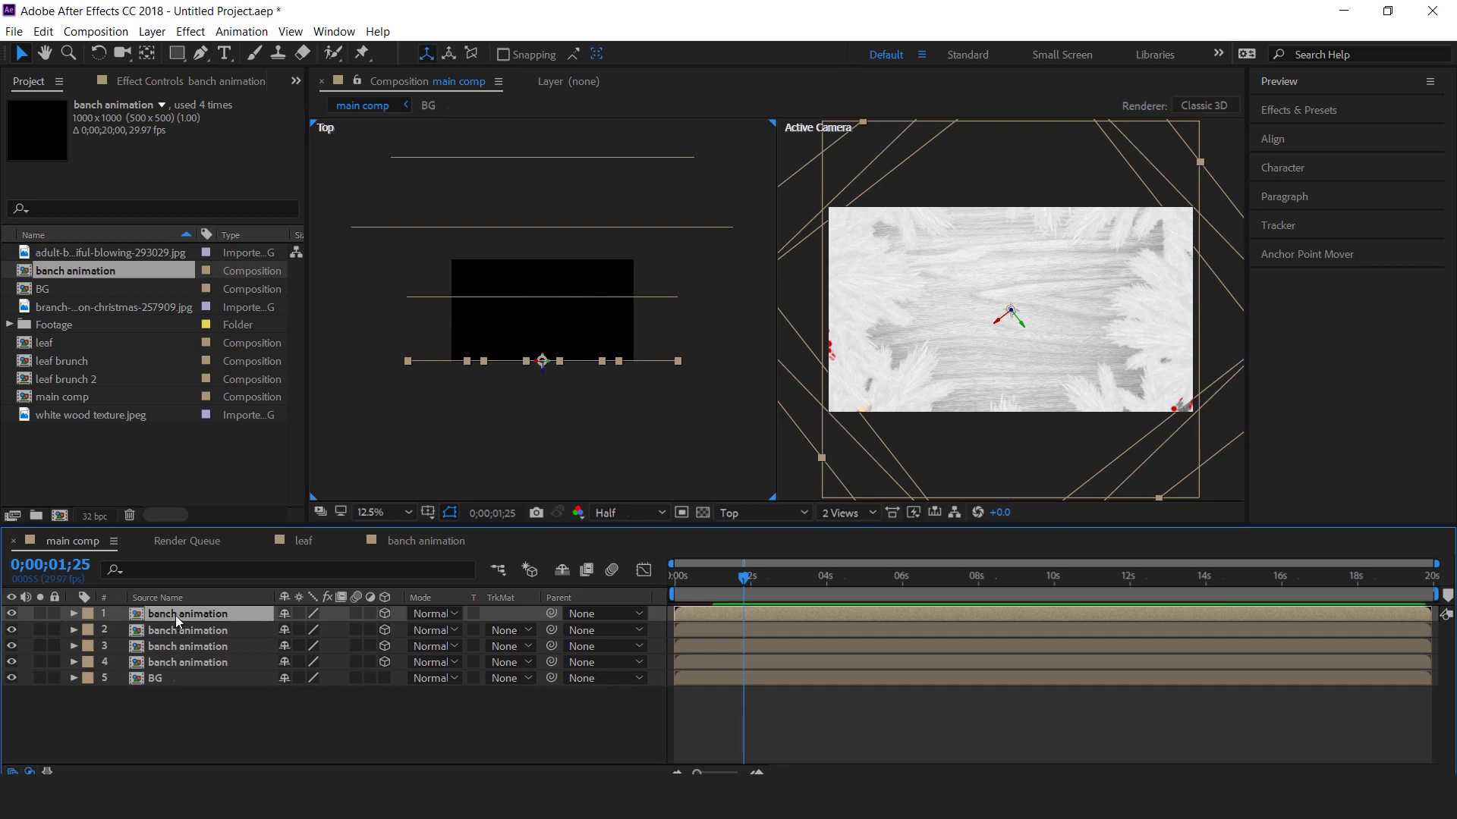
pyautogui.press('s')
pyautogui.moveTo(302, 630); pyautogui.dragTo(400, 687)
pyautogui.hotkey('shift', 'r')
pyautogui.click(683, 696)
pyautogui.click(75, 614)
# Apply Drop Shadow to the topmost banch animation layer with 30% opacity and softness 150.
pyautogui.click(227, 613)
pyautogui.hotkey('ctrl', 'space')
pyautogui.write('drop')
pyautogui.press('Return')
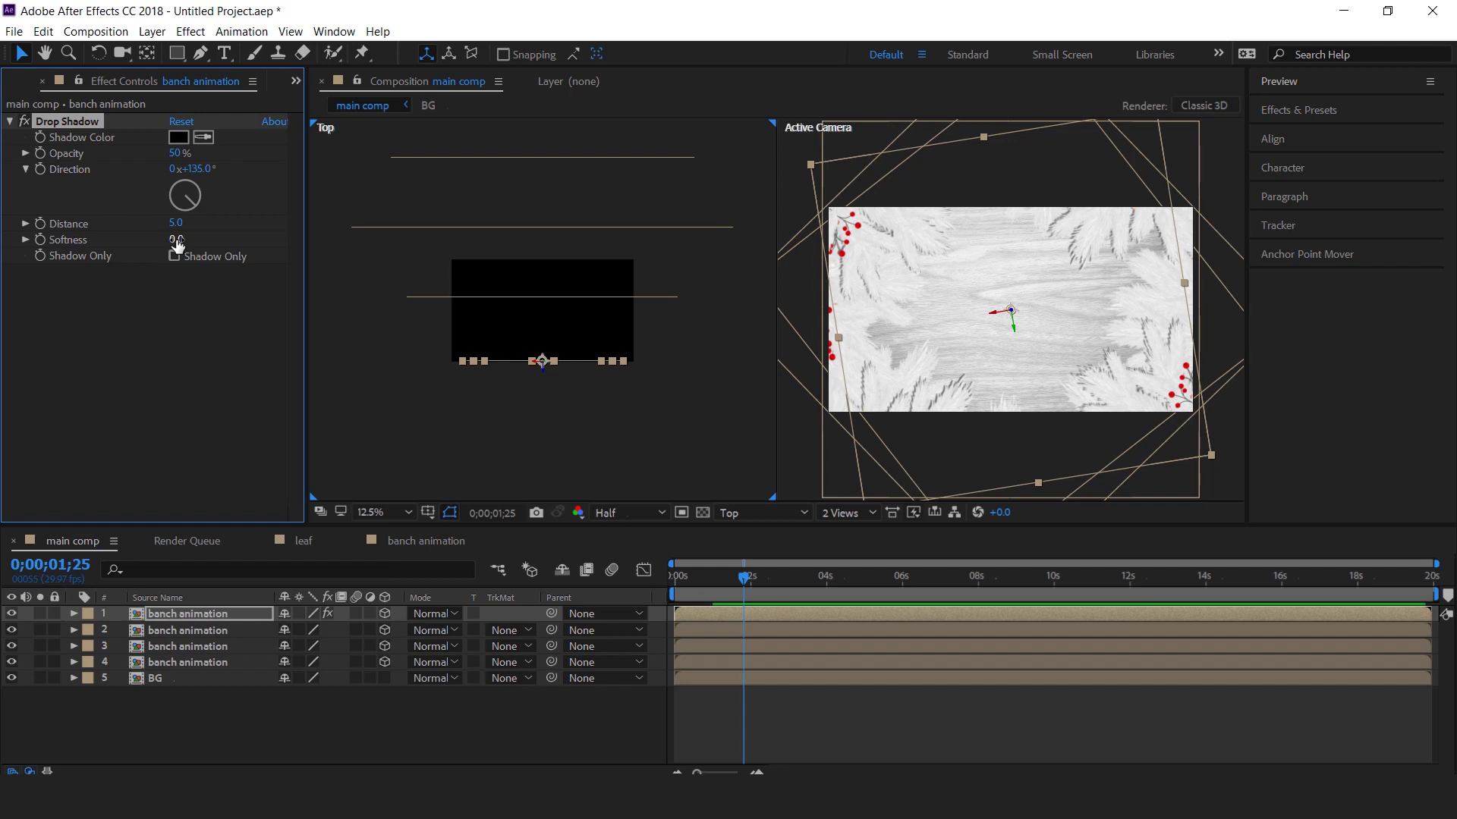
pyautogui.press('Return')
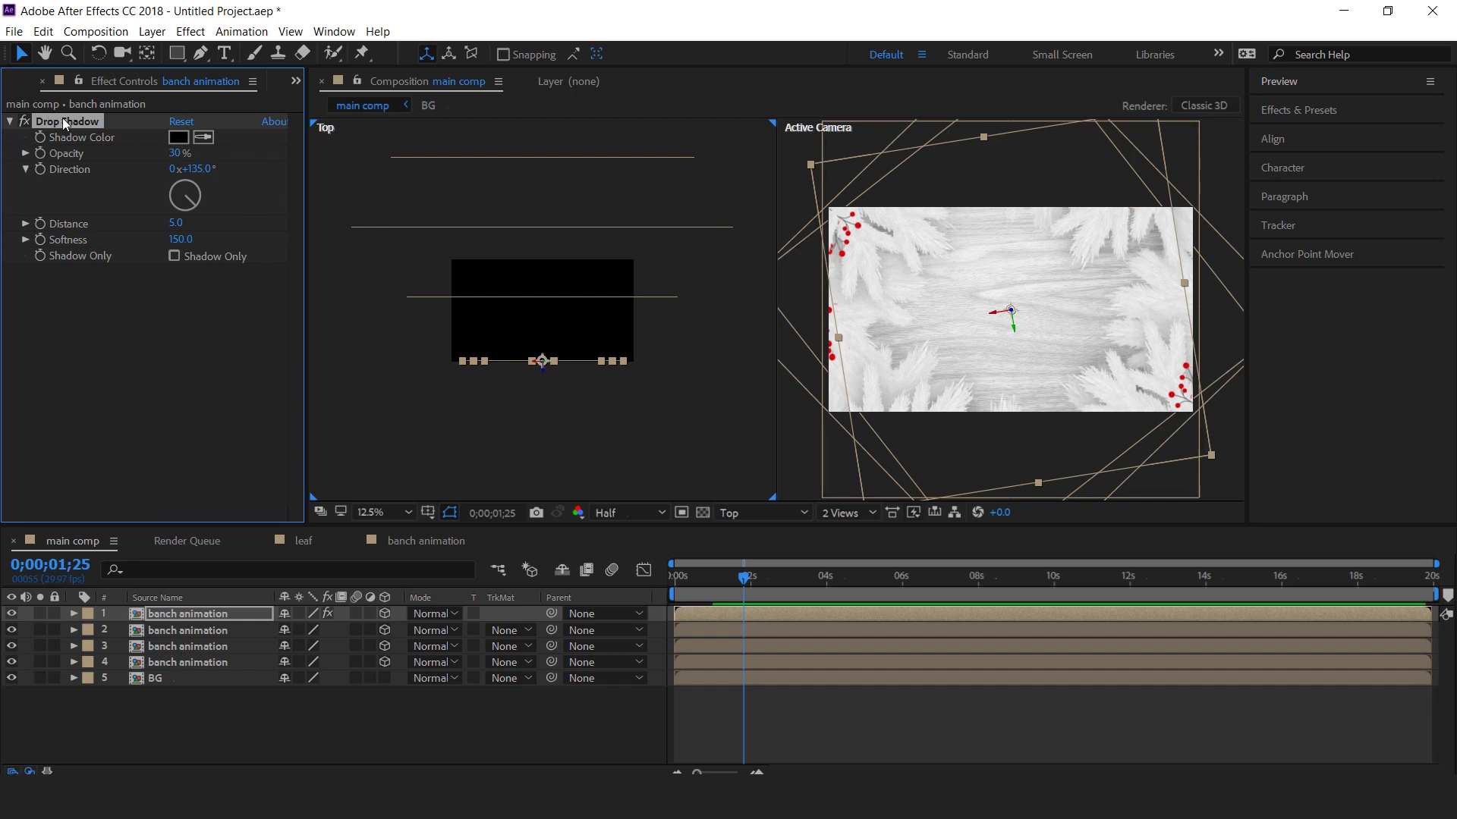
# Copy the Drop Shadow effect onto the other three banch animation layers.
pyautogui.click(203, 628)
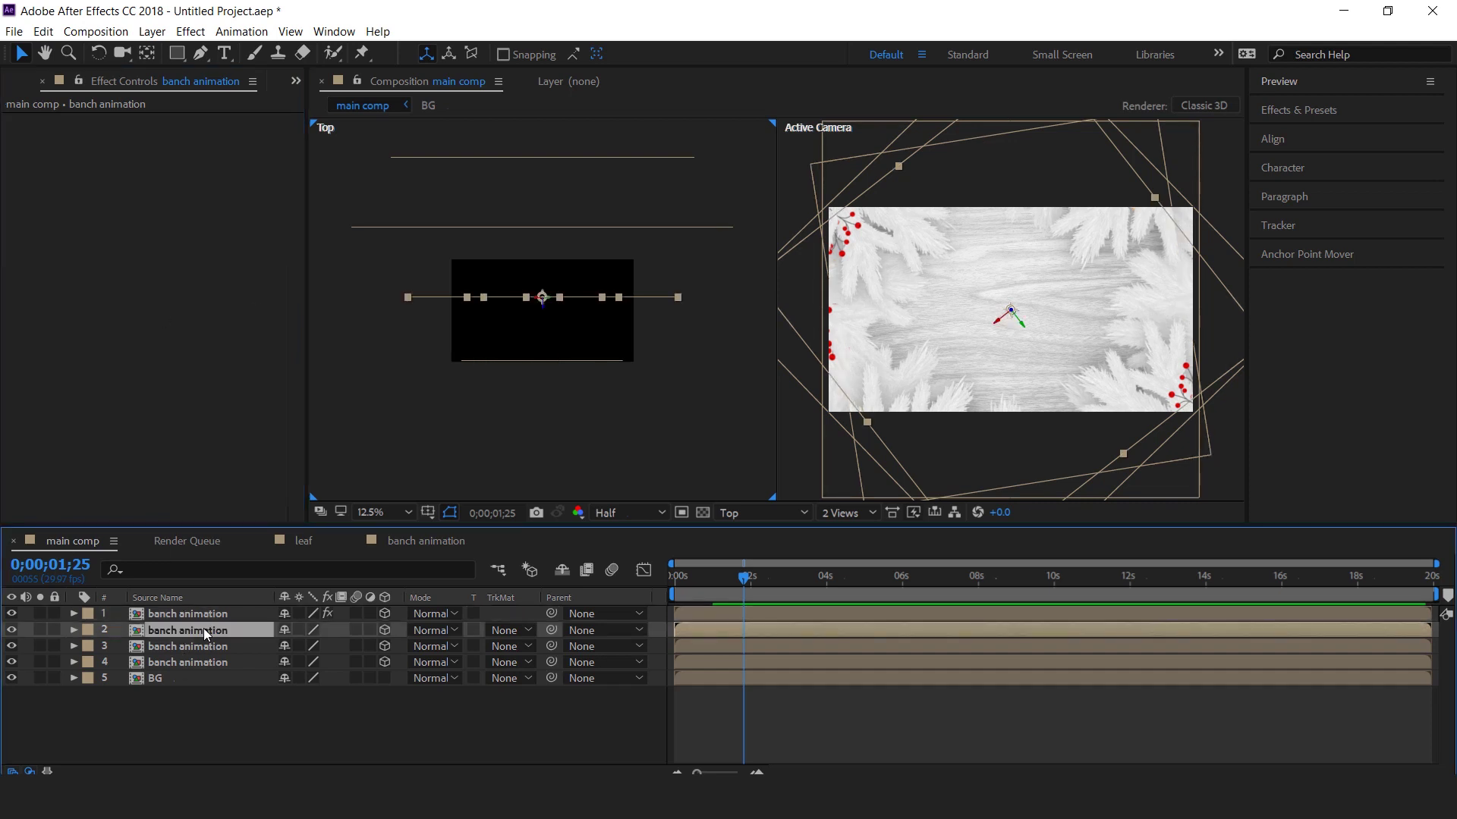
pyautogui.hotkey('ctrl', 'v')
pyautogui.click(199, 647)
pyautogui.hotkey('ctrl', 'v')
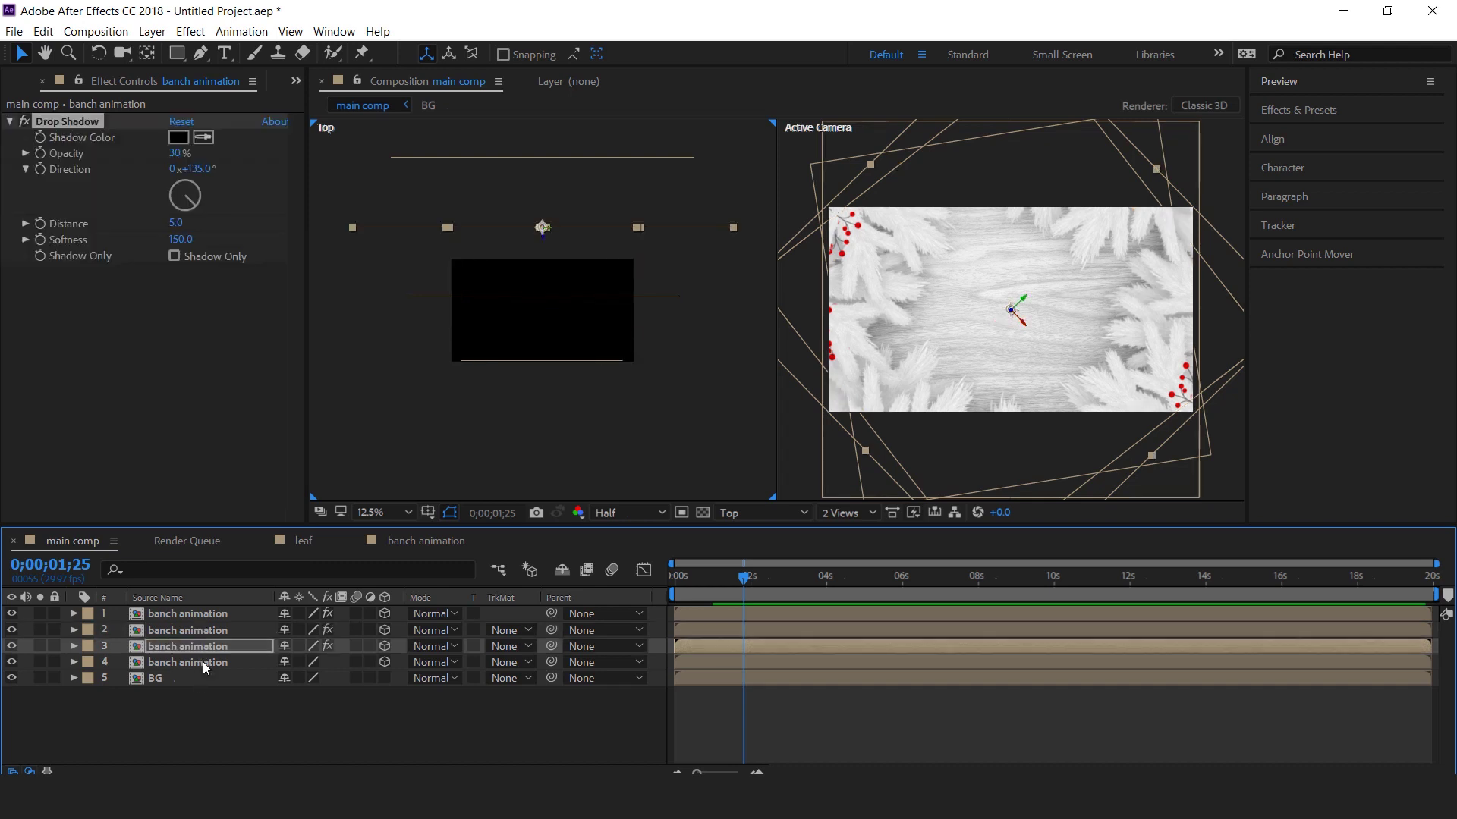
pyautogui.click(203, 662)
pyautogui.hotkey('ctrl', 'v')
pyautogui.click(1125, 690)
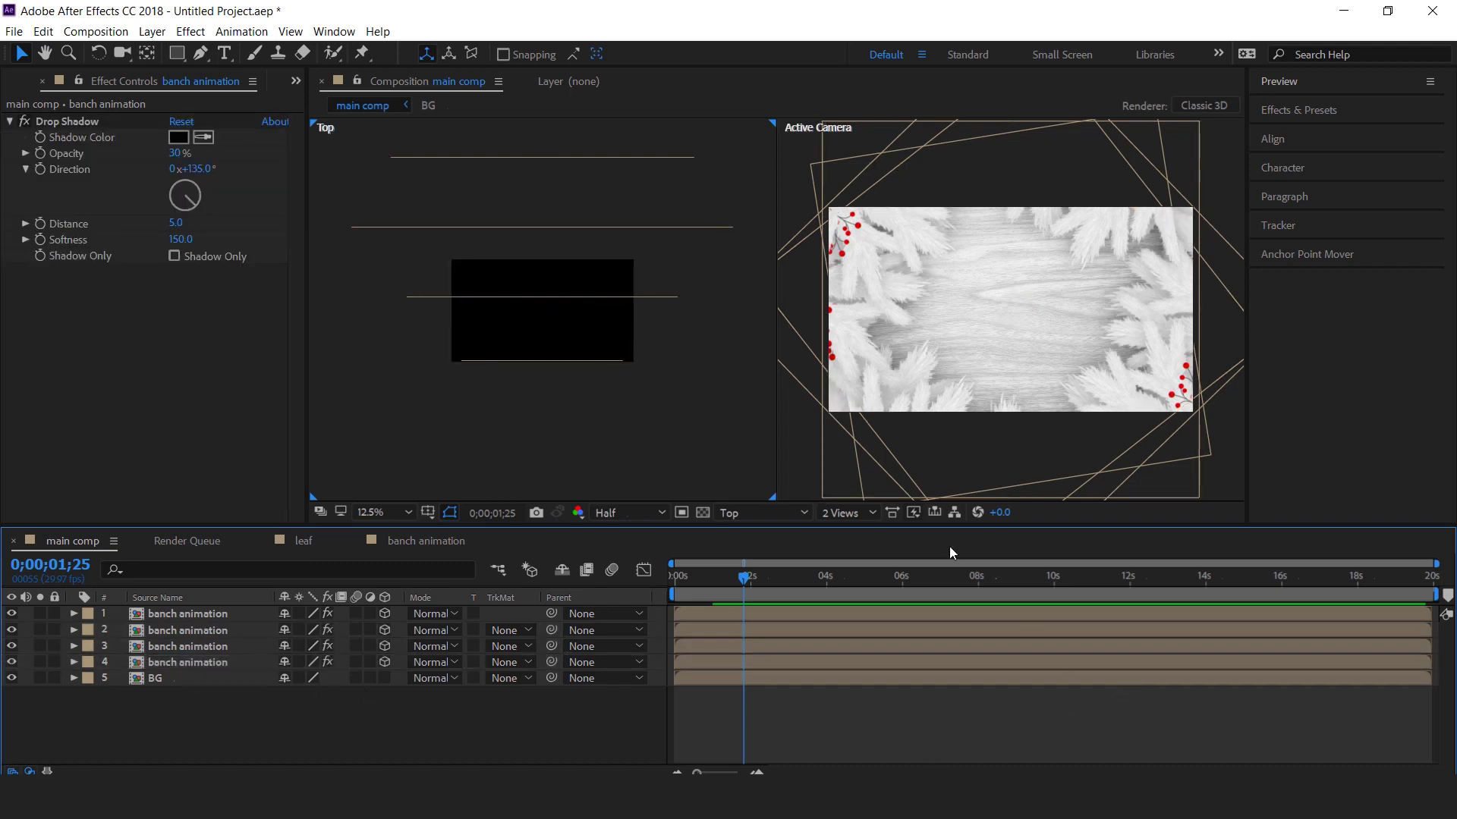
# Return the viewer to a single view and preview the main comp from the start.
pyautogui.click(841, 512)
pyautogui.click(875, 529)
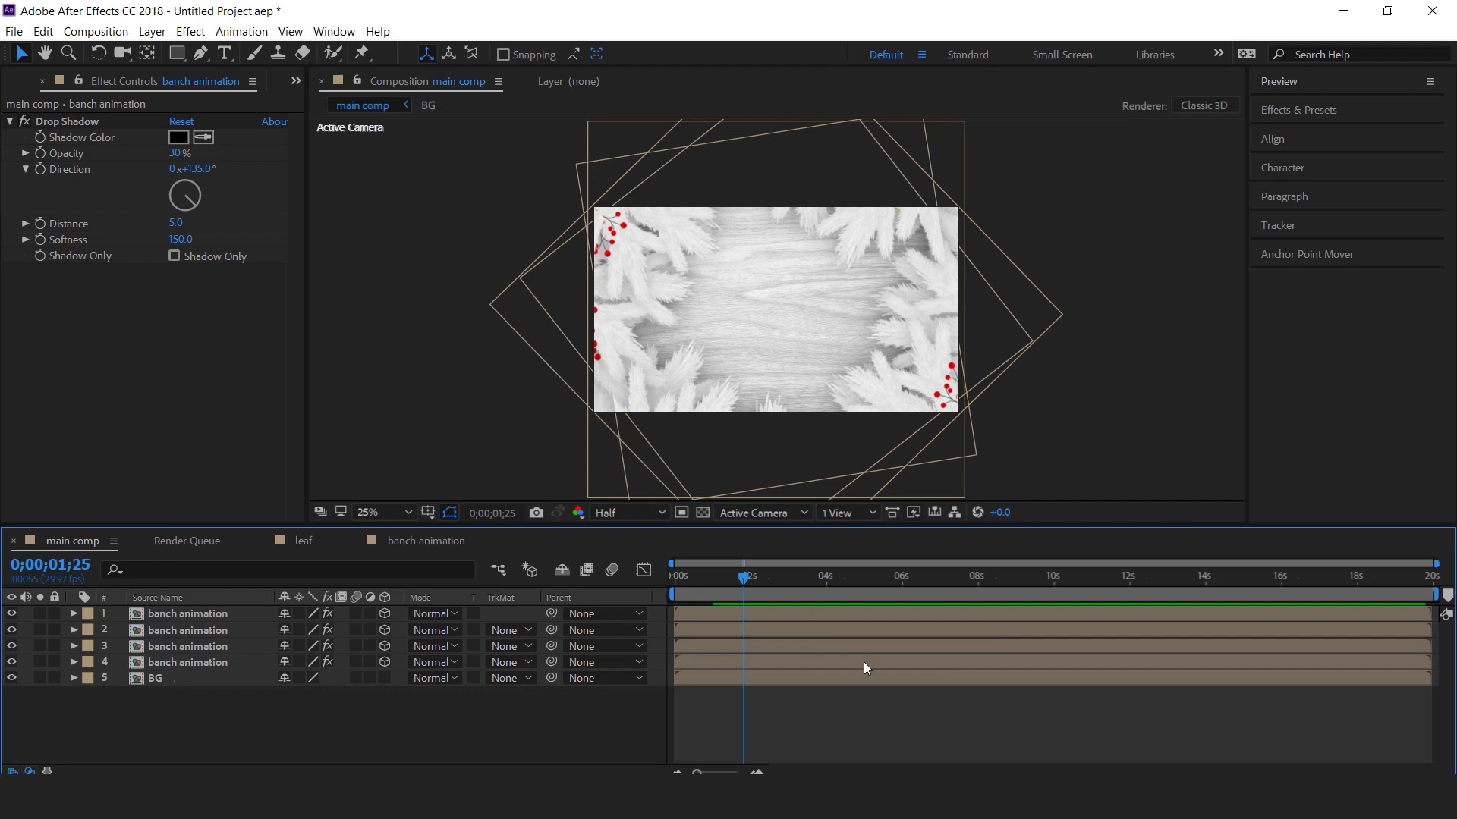
pyautogui.scroll(1, 780, 294)
pyautogui.scroll(-1, 779, 294)
pyautogui.press('Home')
pyautogui.press('space')
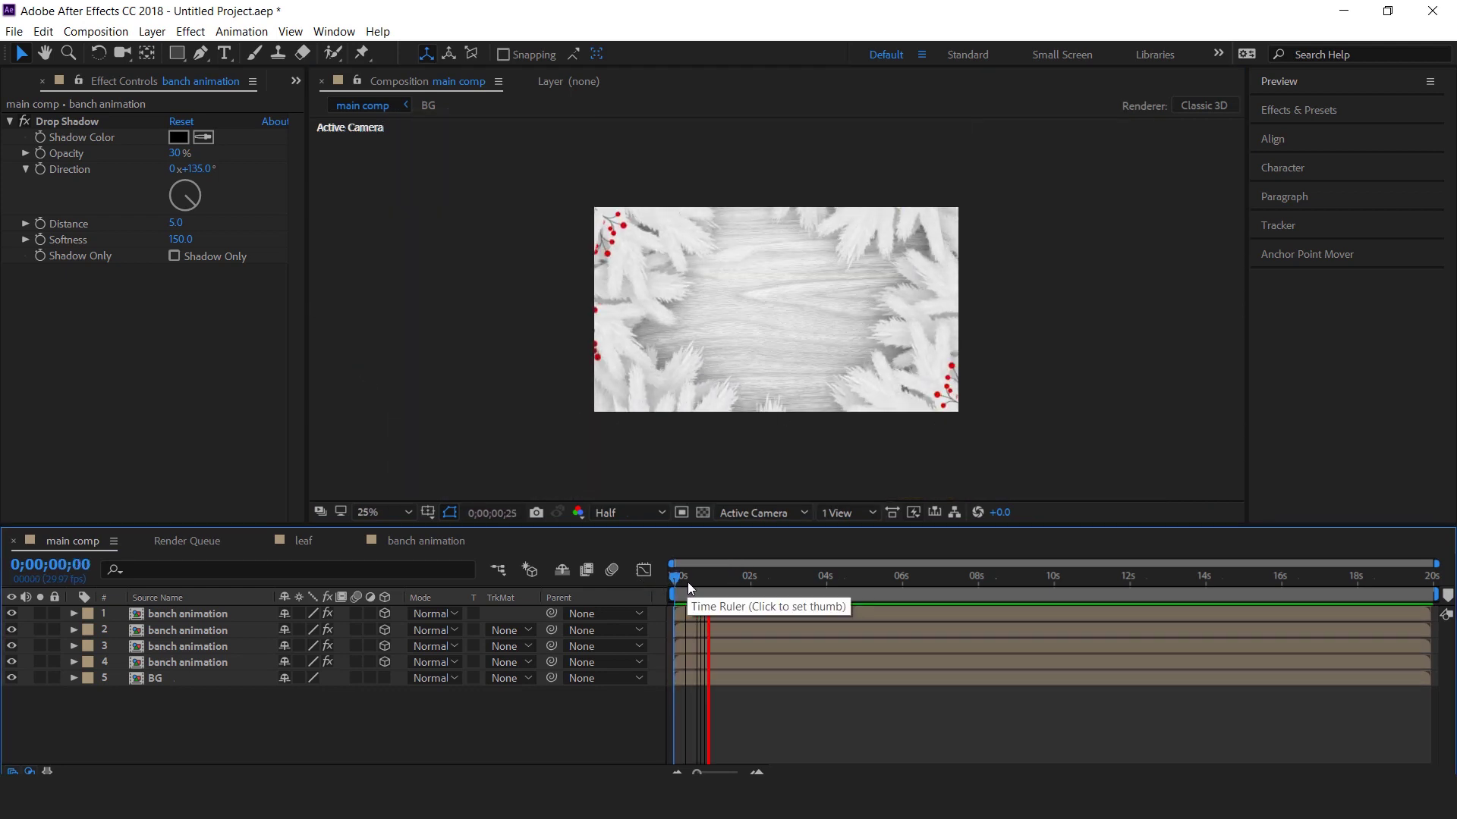
# Stagger the start times of the four banch animation layers within the first second and preview the branch growth.
pyautogui.moveTo(688, 582); pyautogui.dragTo(732, 590)
pyautogui.moveTo(712, 649); pyautogui.dragTo(794, 613)
pyautogui.click(757, 666)
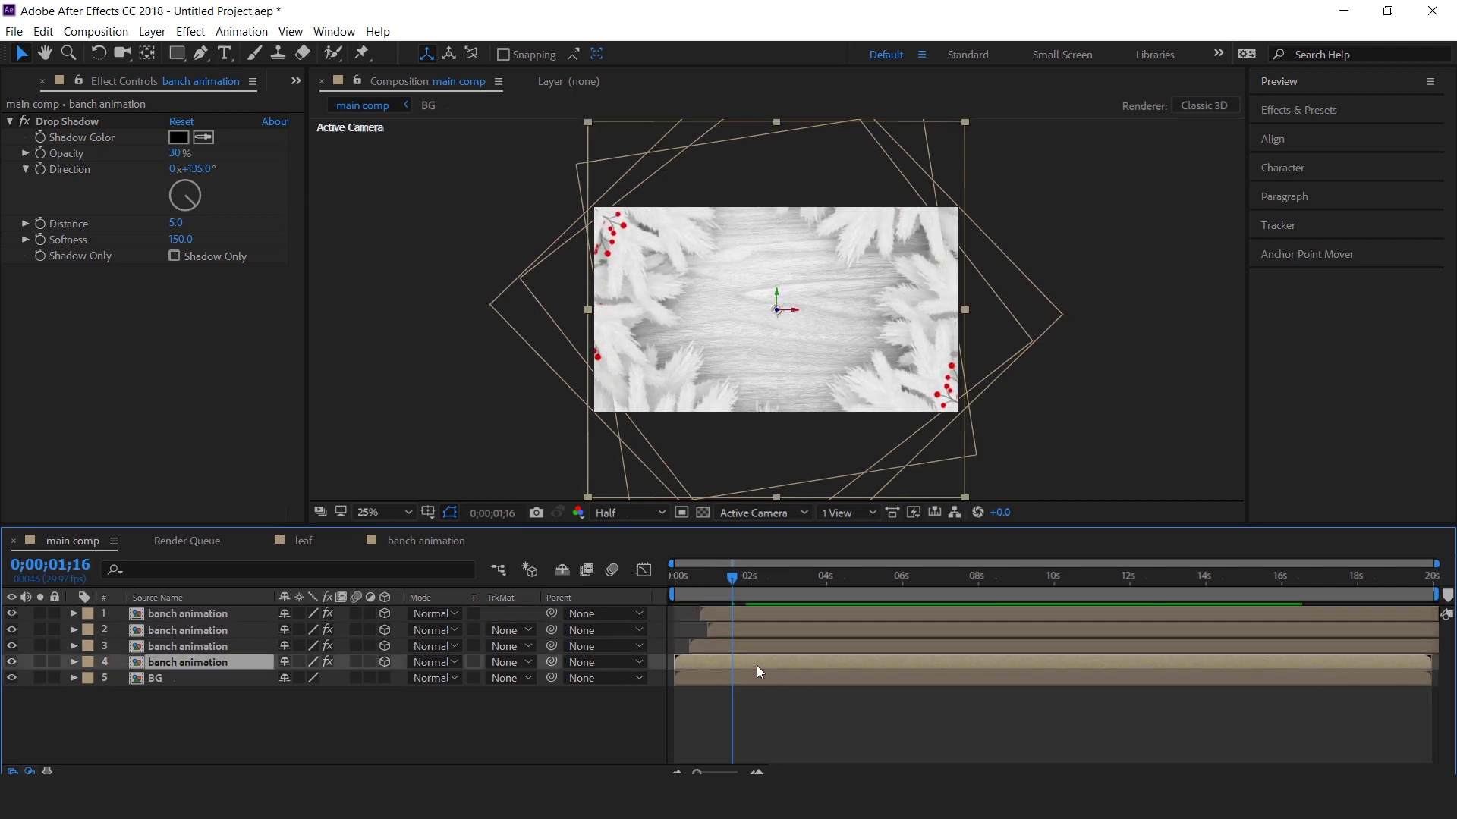
pyautogui.moveTo(761, 665); pyautogui.dragTo(788, 663)
pyautogui.click(673, 583)
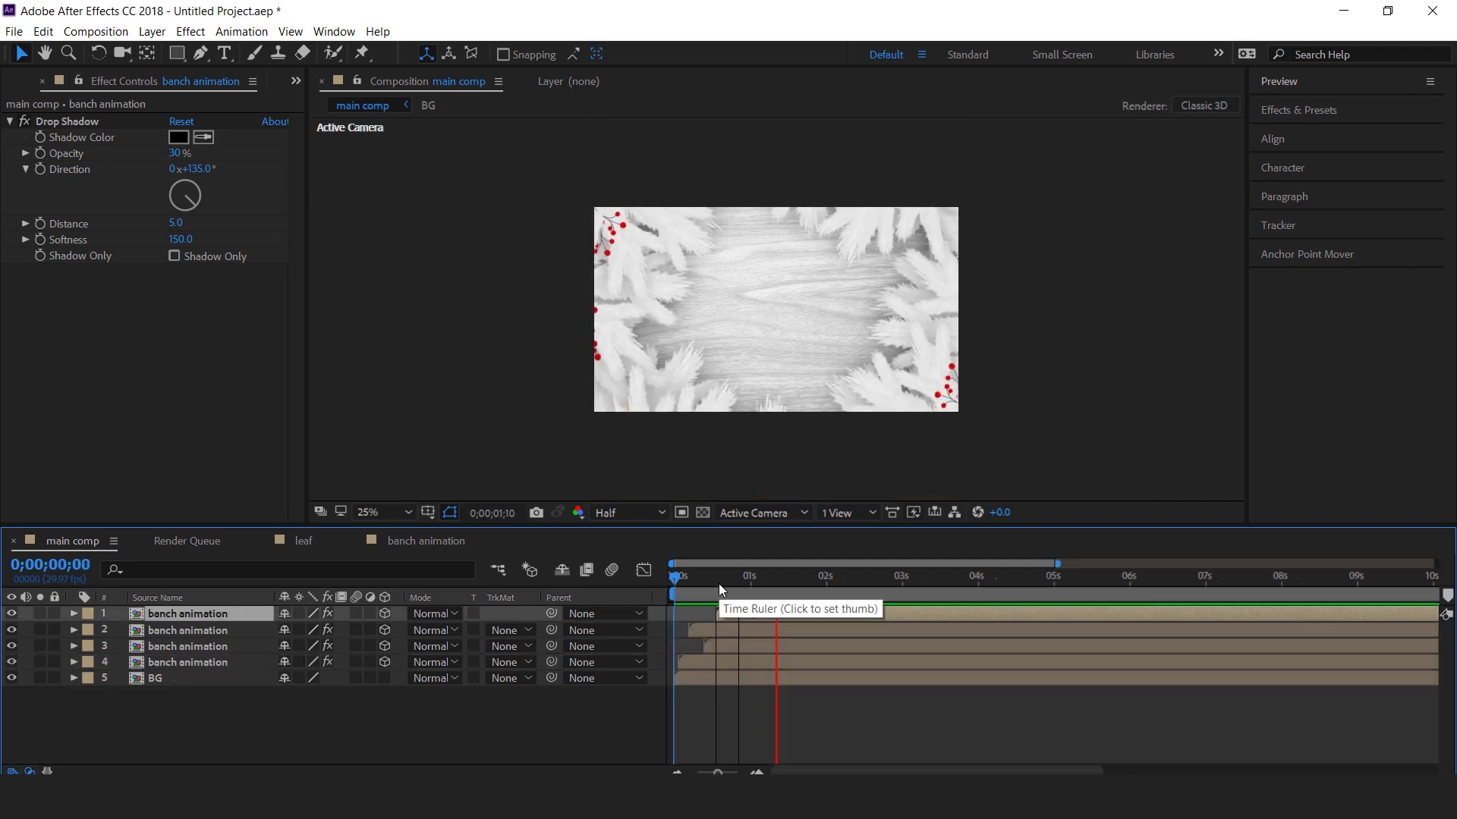
pyautogui.moveTo(741, 584); pyautogui.dragTo(820, 584)
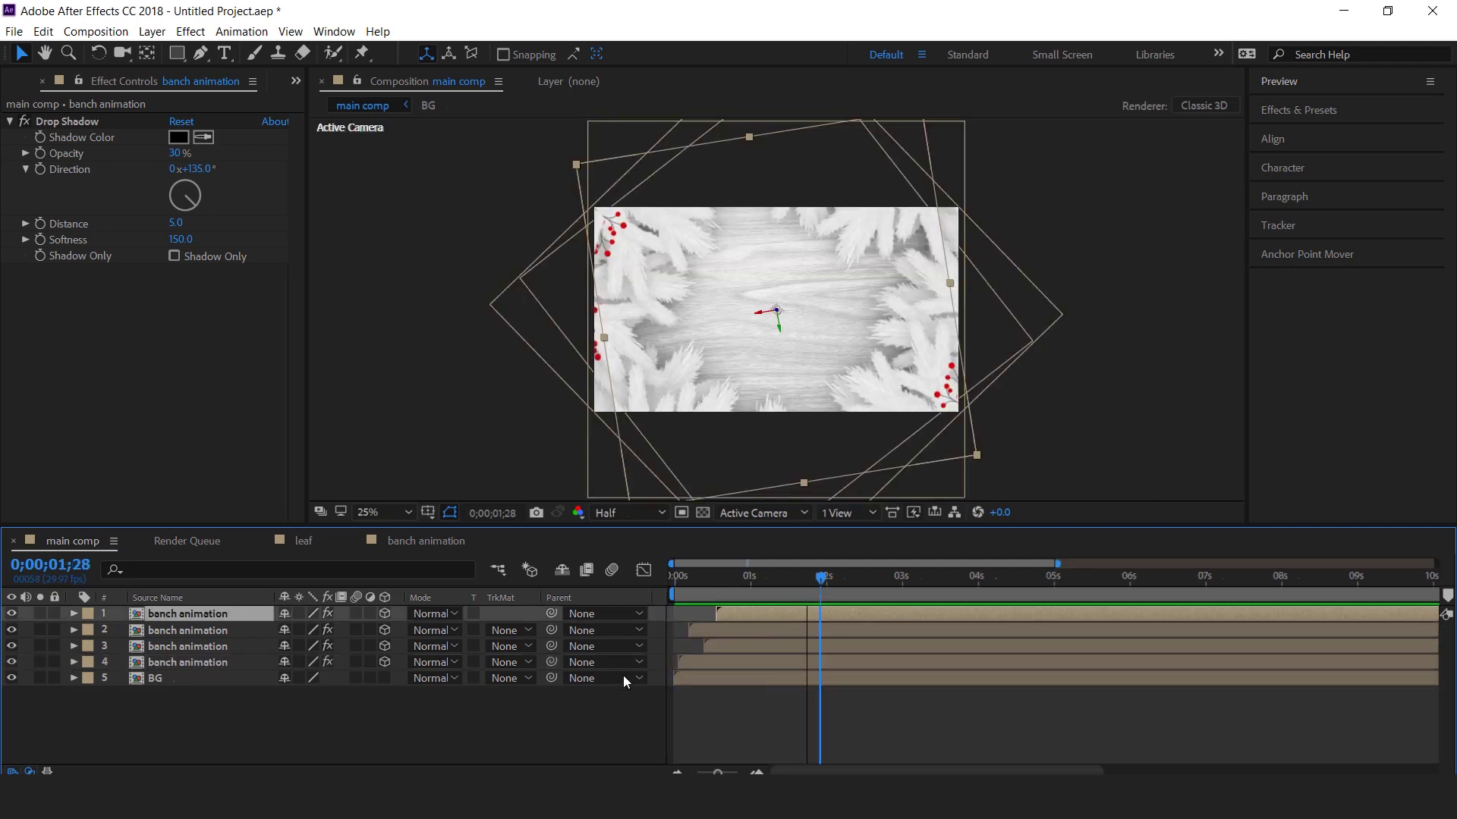
pyautogui.click(613, 712)
# Move the topmost banch animation layer to Z position -915 and add Fast Box Blur with a blur radius of 2.
pyautogui.click(778, 614)
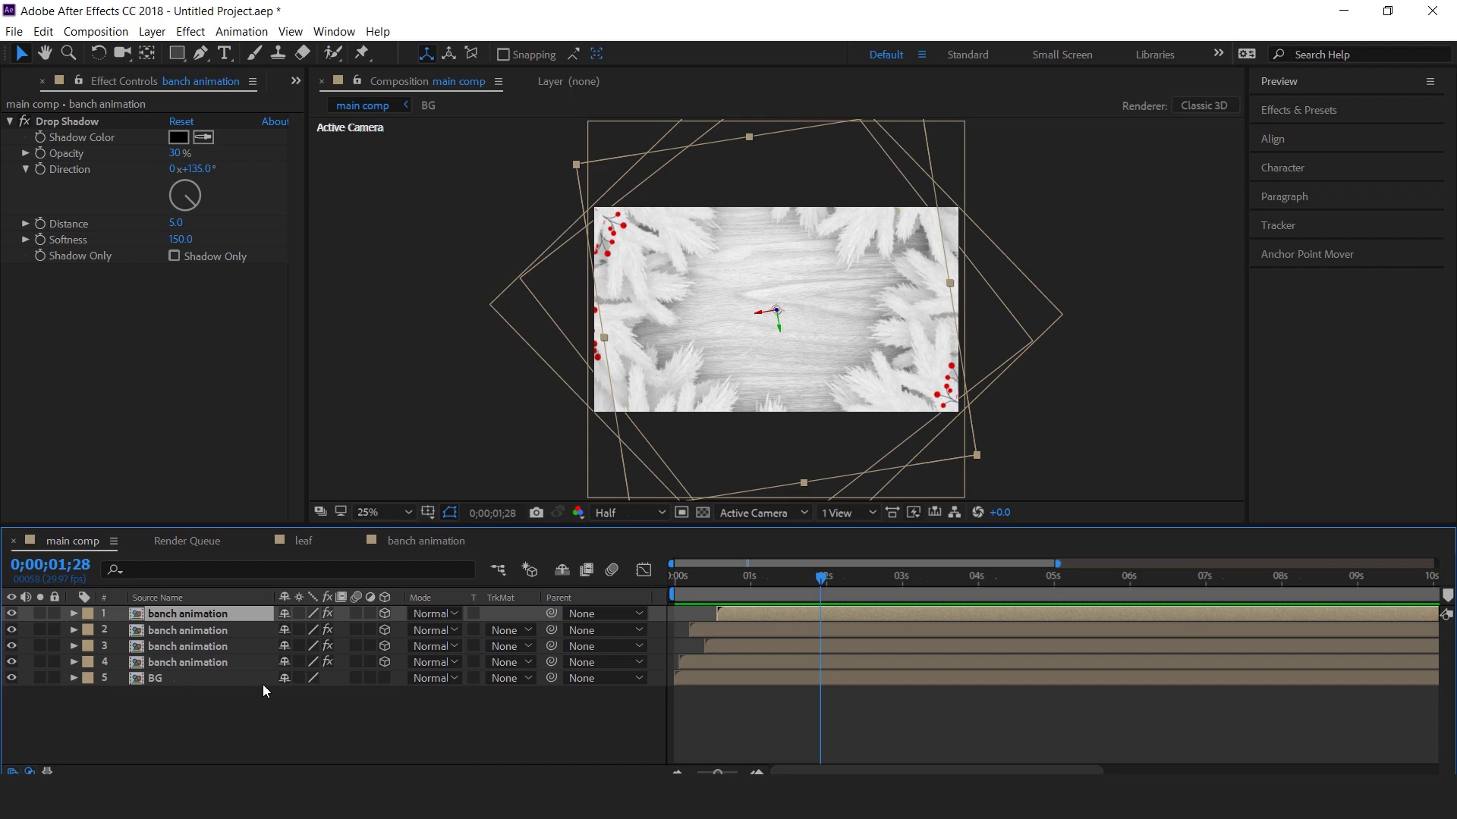
pyautogui.press('p')
pyautogui.hotkey('ctrl', 'space')
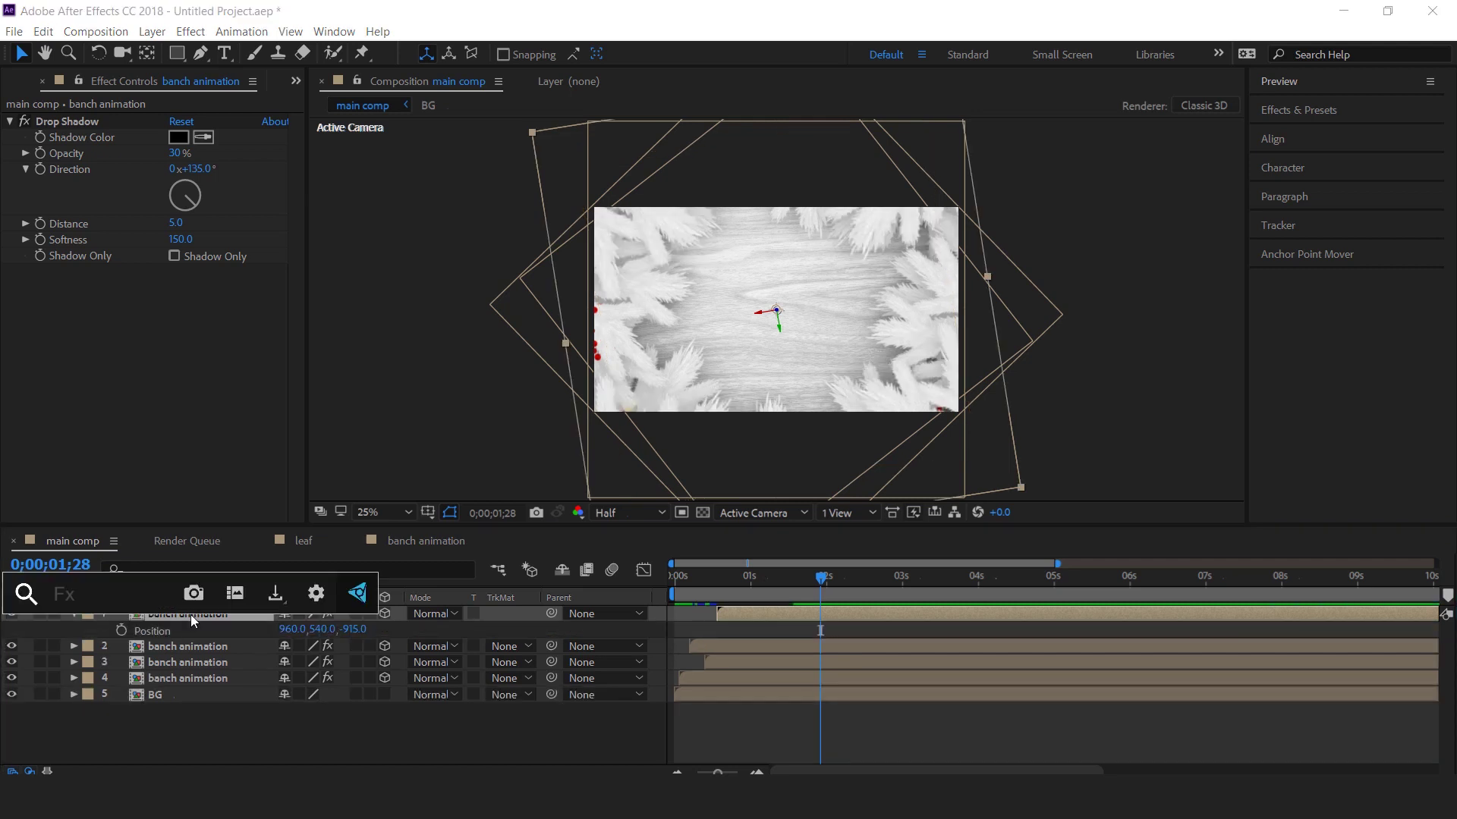
pyautogui.write('fas')
pyautogui.press('Return')
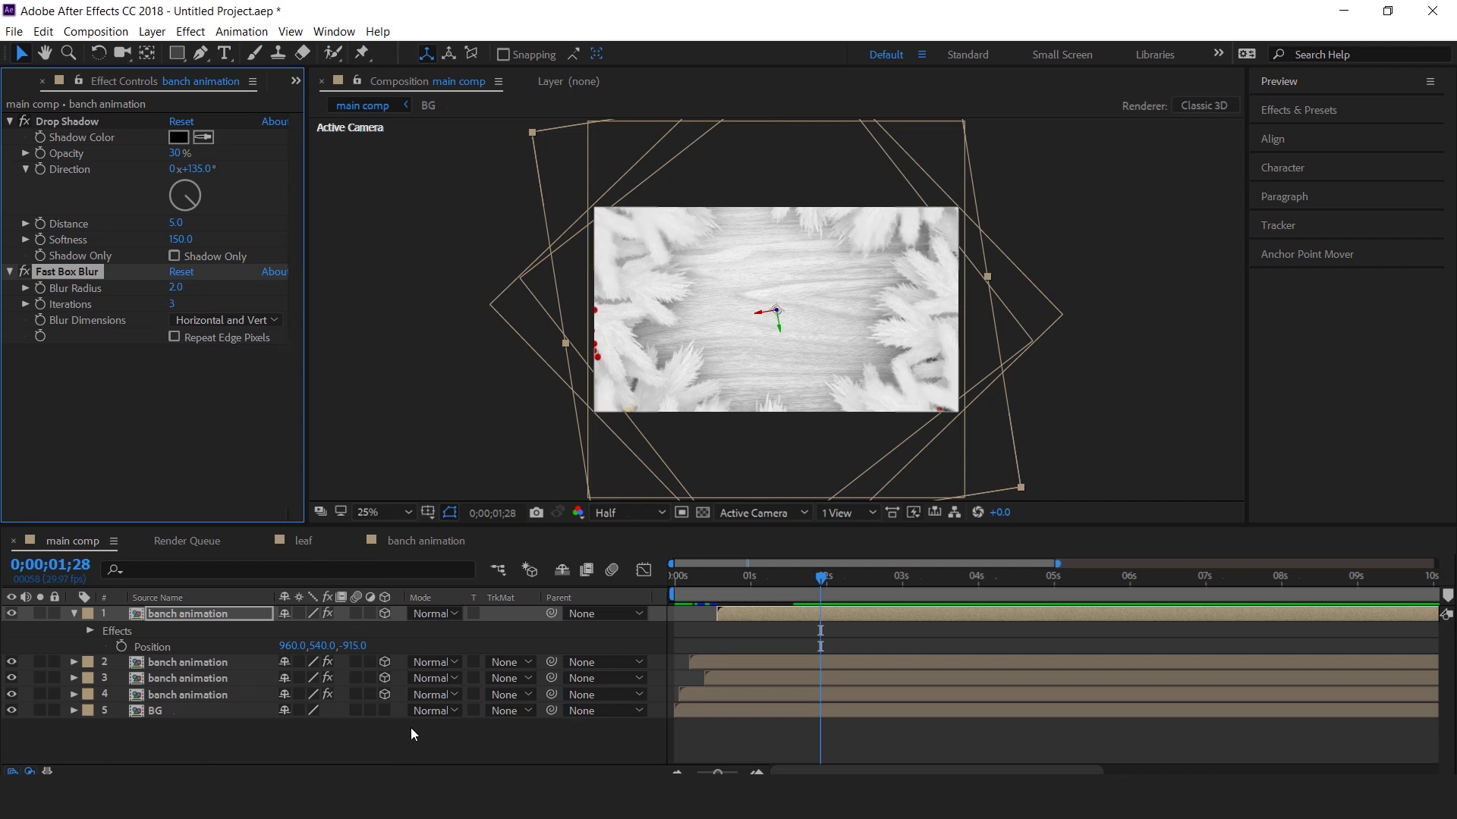
pyautogui.click(411, 734)
pyautogui.click(73, 613)
# Add snow flake.mov from the Footage folder as the topmost layer of main comp and preview it.
pyautogui.click(129, 81)
pyautogui.hotkey('ctrl', '0')
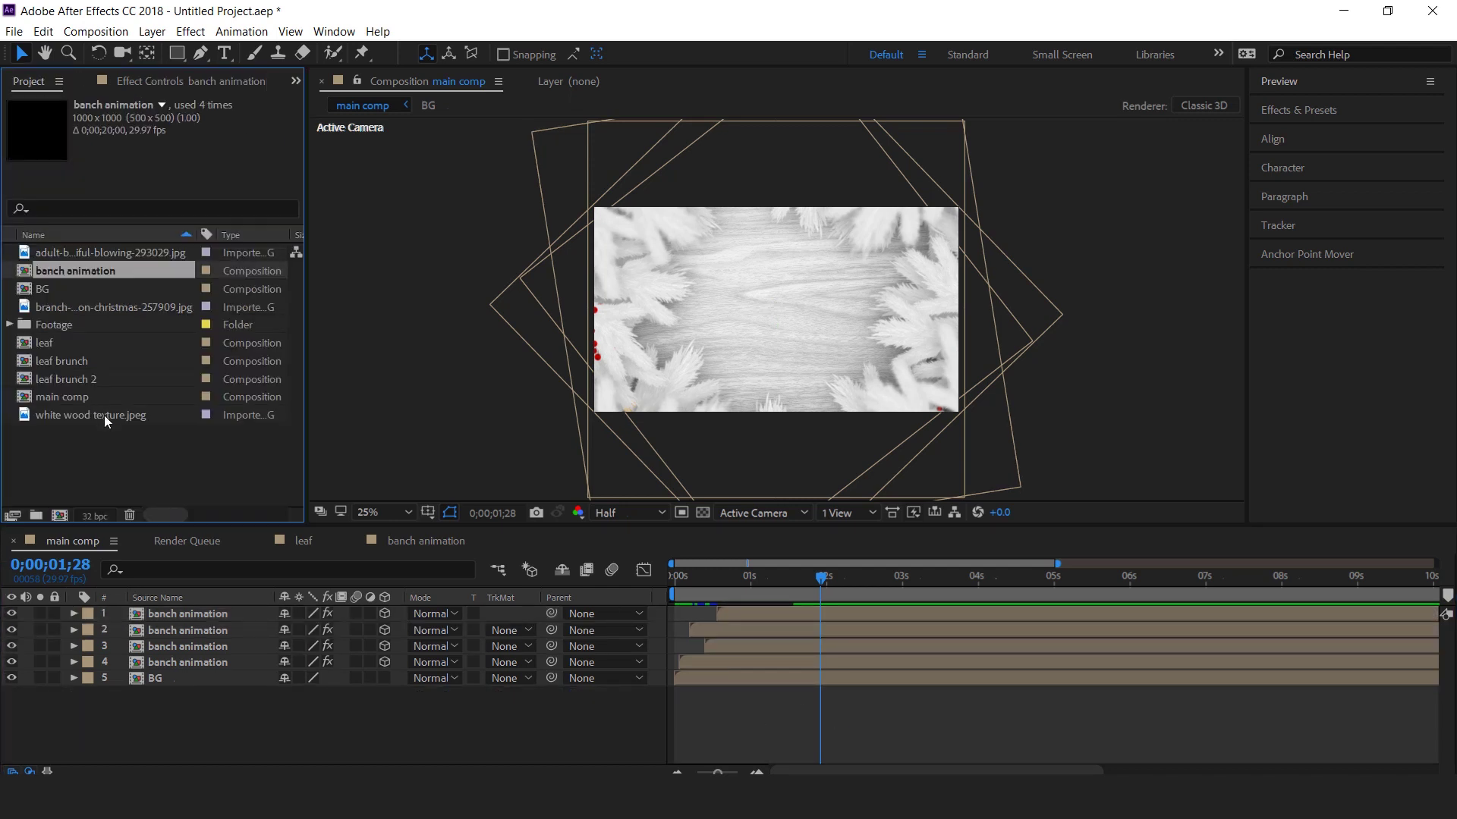
pyautogui.click(10, 324)
pyautogui.click(102, 380)
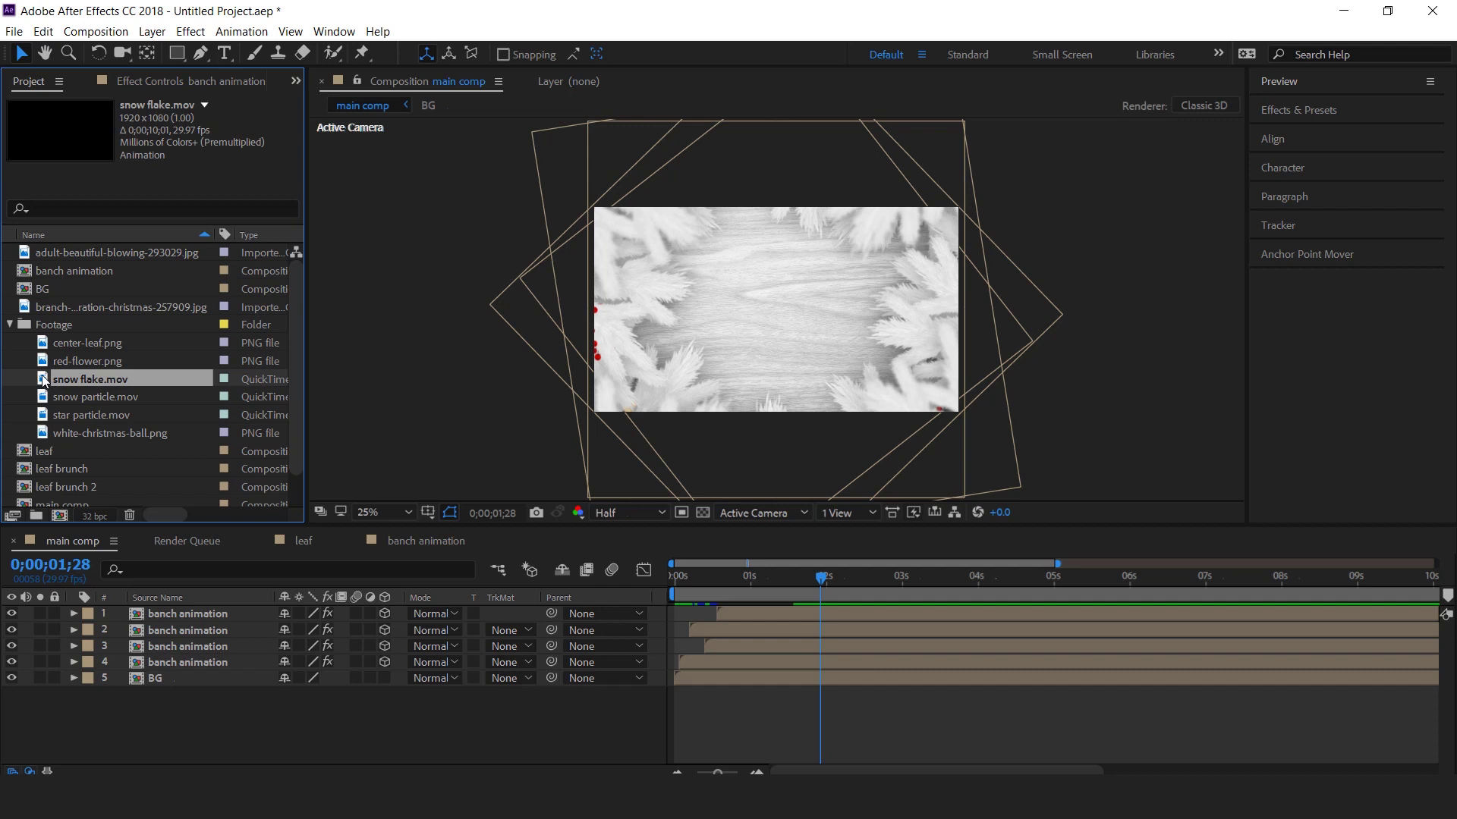
pyautogui.moveTo(176, 544); pyautogui.dragTo(205, 613)
pyautogui.press('space')
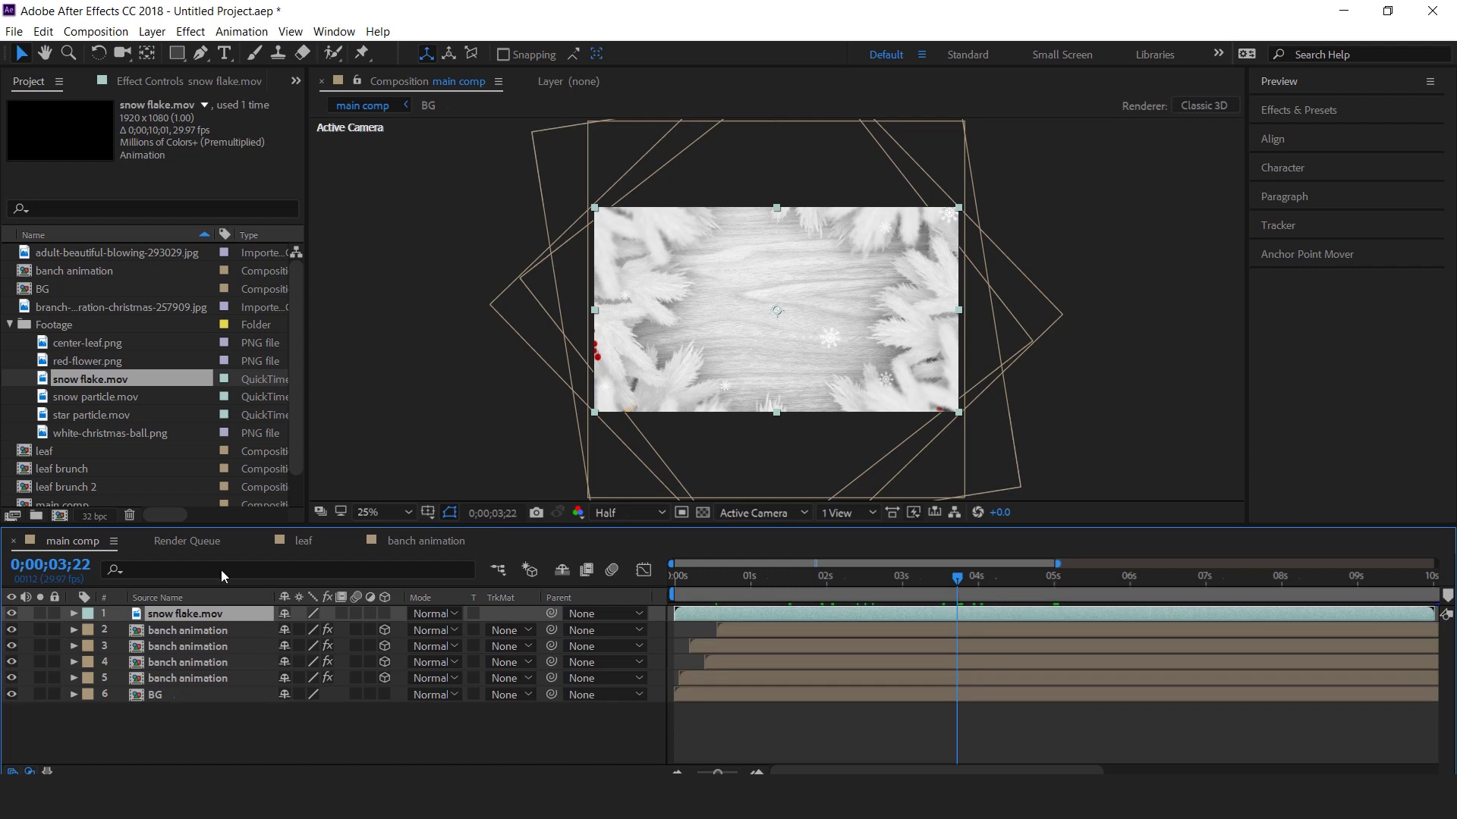
# Place snow particle.mov above the snow flake layer and set its blending mode to Add.
pyautogui.click(100, 400)
pyautogui.moveTo(43, 399); pyautogui.dragTo(195, 620)
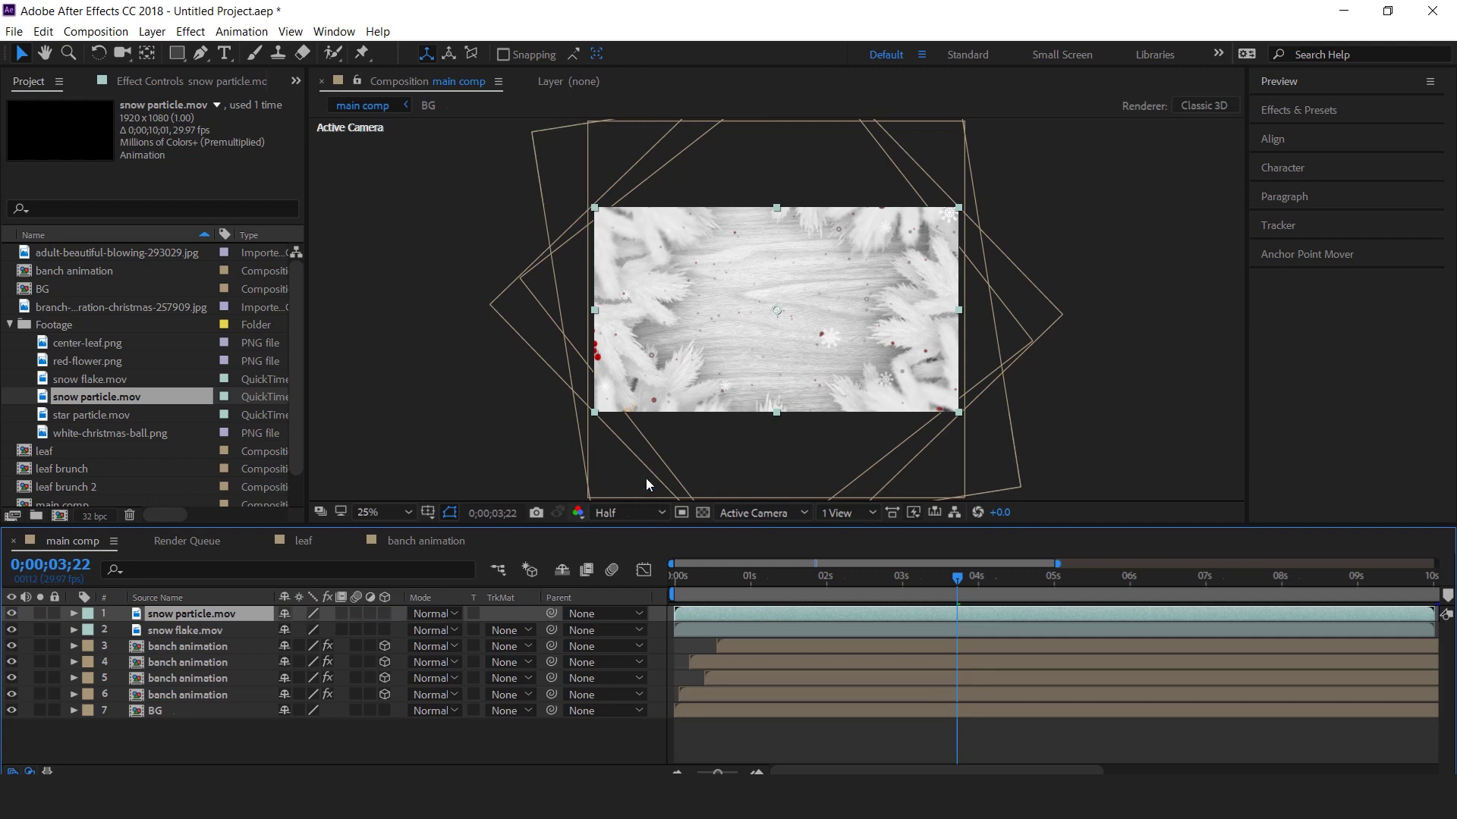
pyautogui.scroll(2, 804, 330)
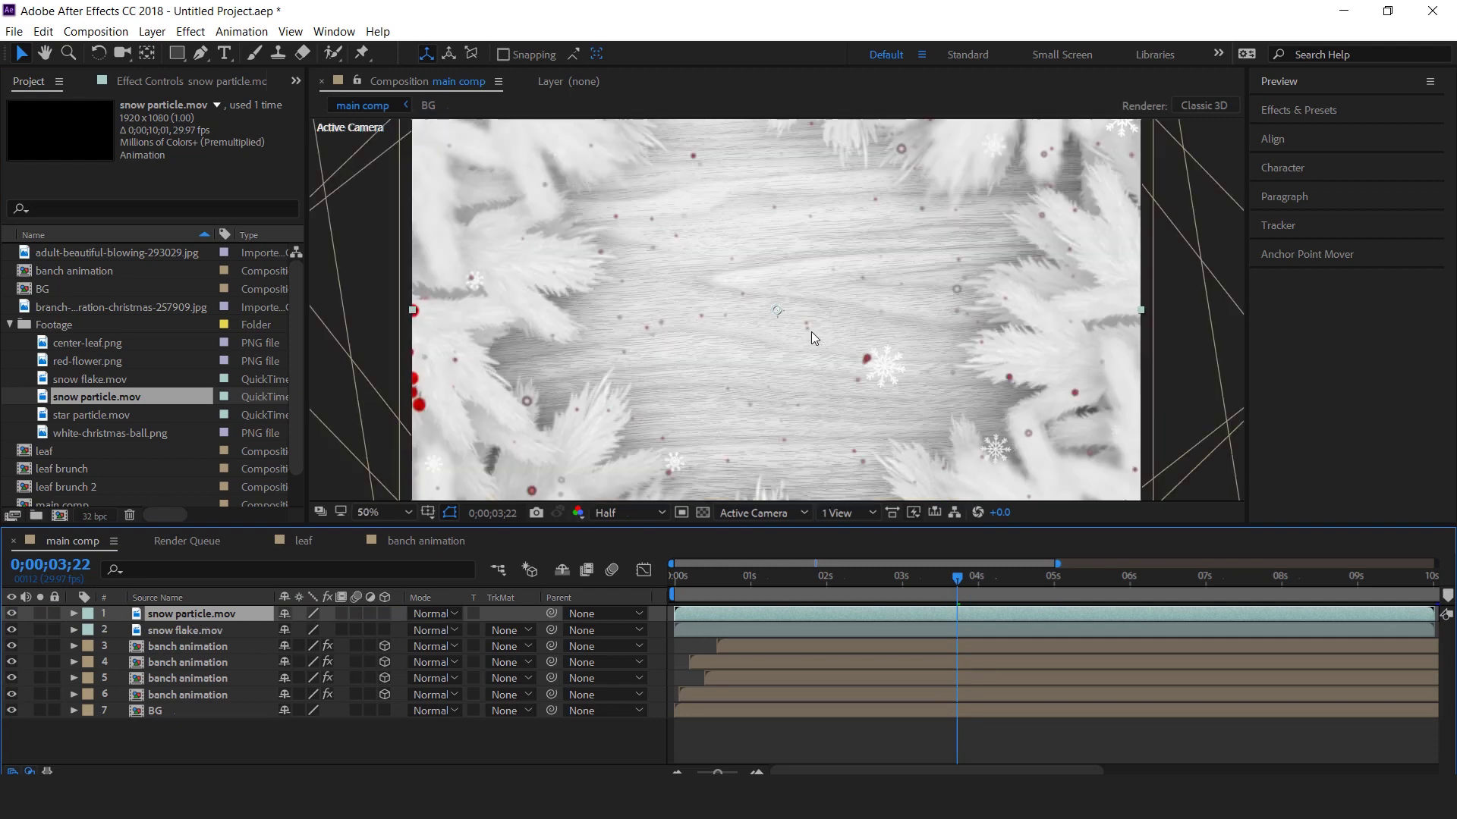
pyautogui.click(436, 613)
pyautogui.click(507, 280)
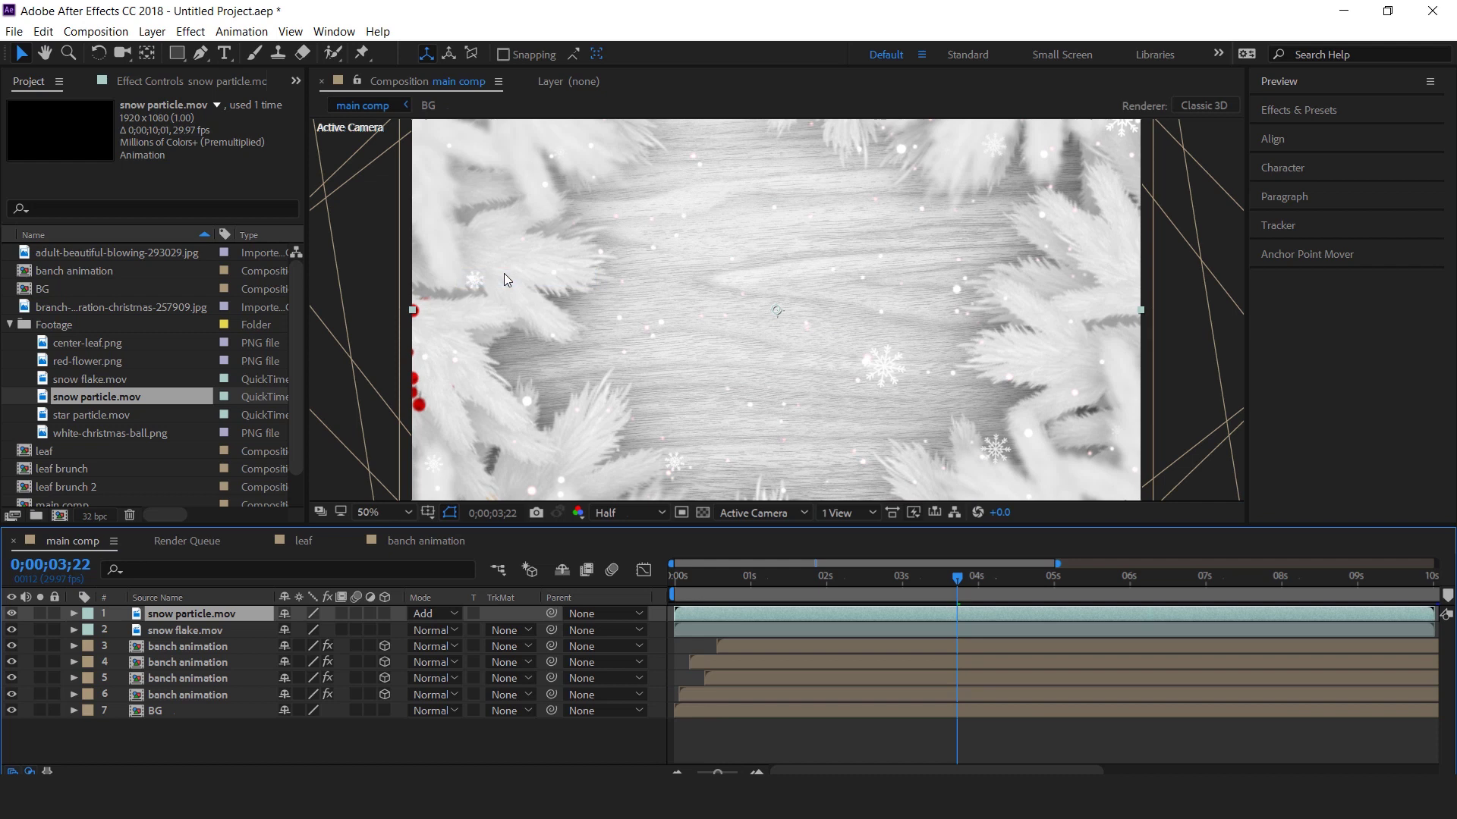
# Place star particle.mov at the top of main comp with the Add blending mode and preview the comp from the start.
pyautogui.click(88, 417)
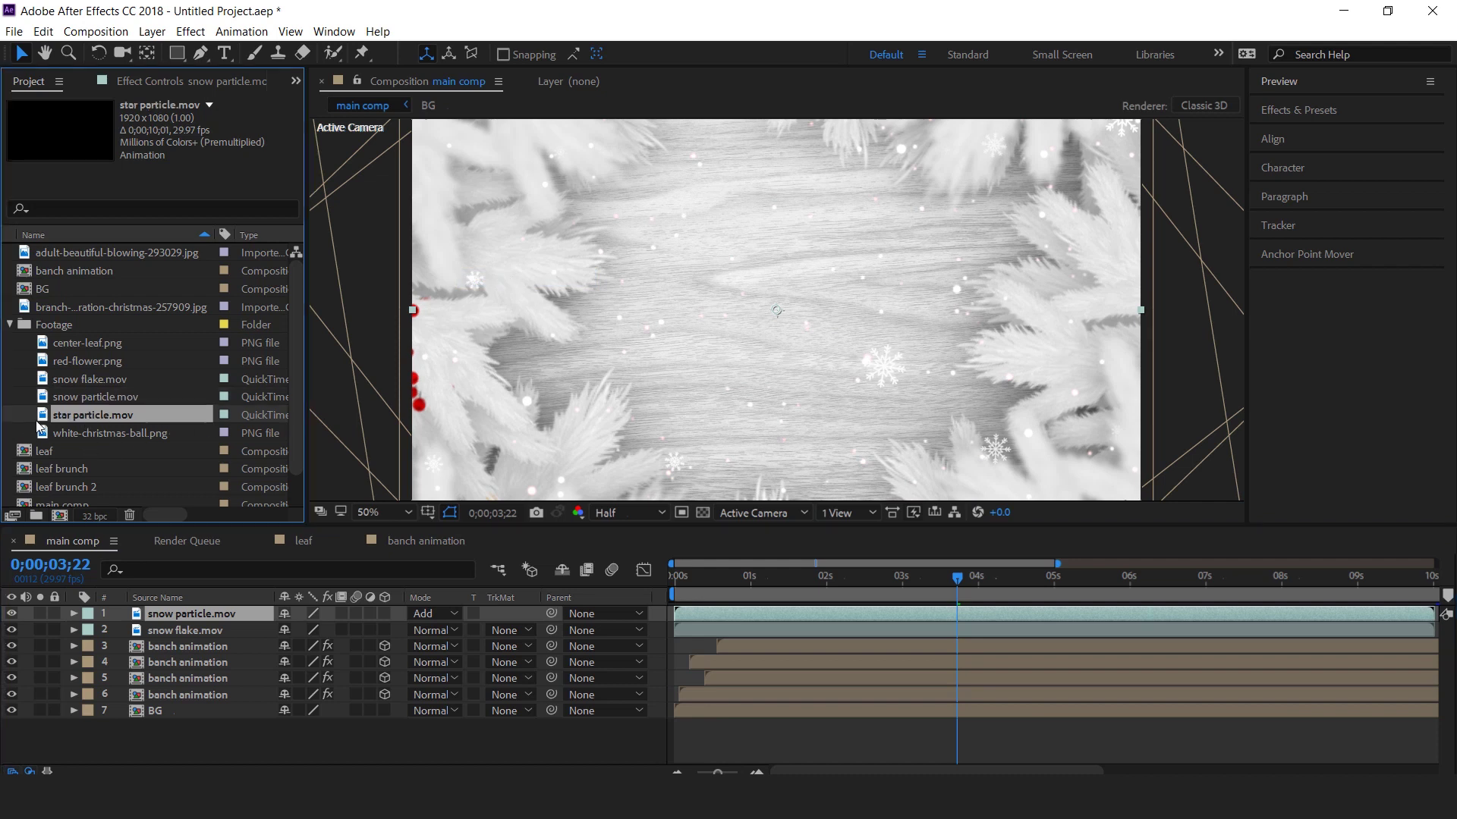
pyautogui.moveTo(45, 420); pyautogui.dragTo(182, 617)
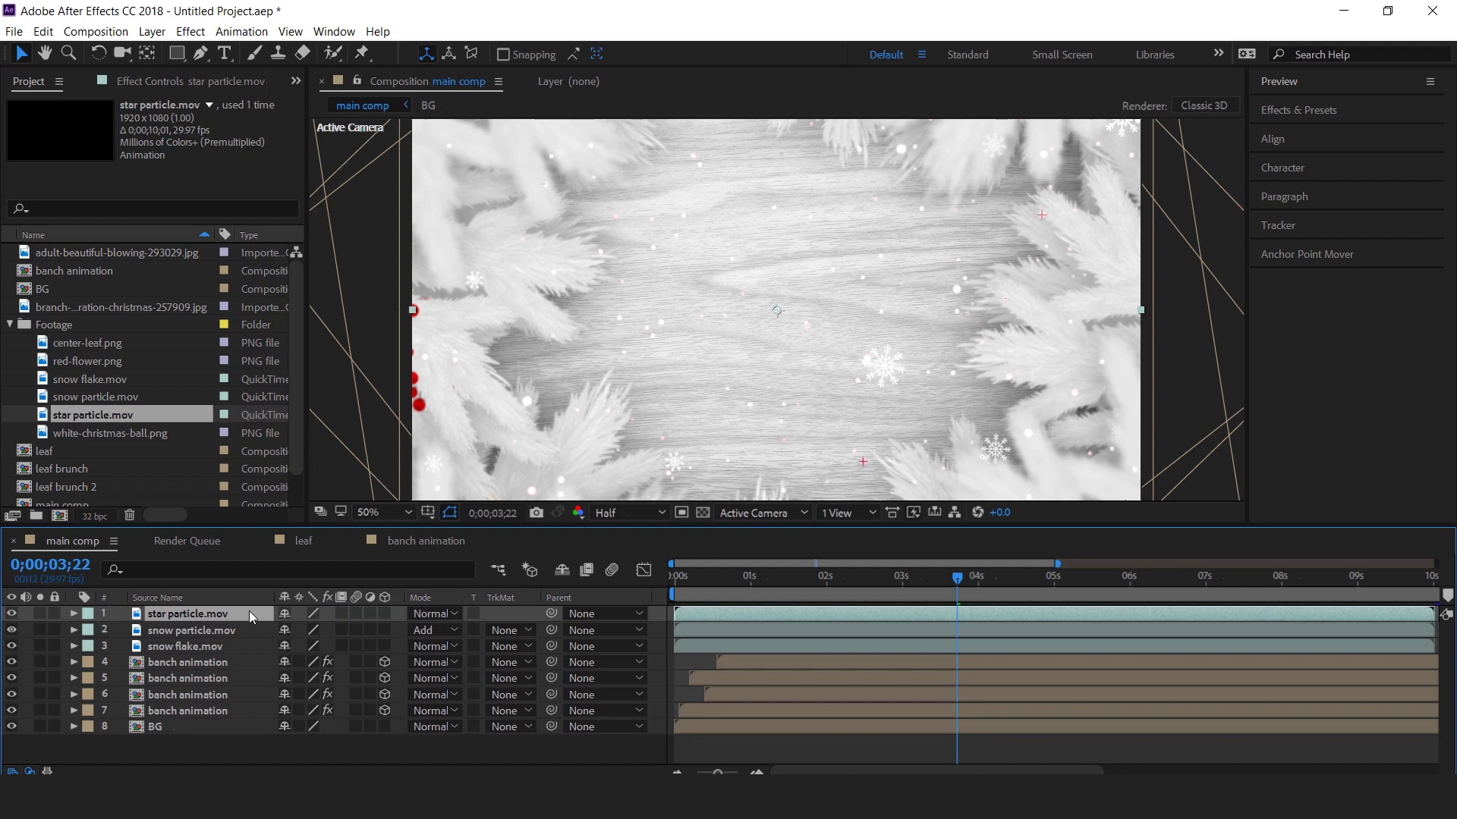
pyautogui.click(444, 613)
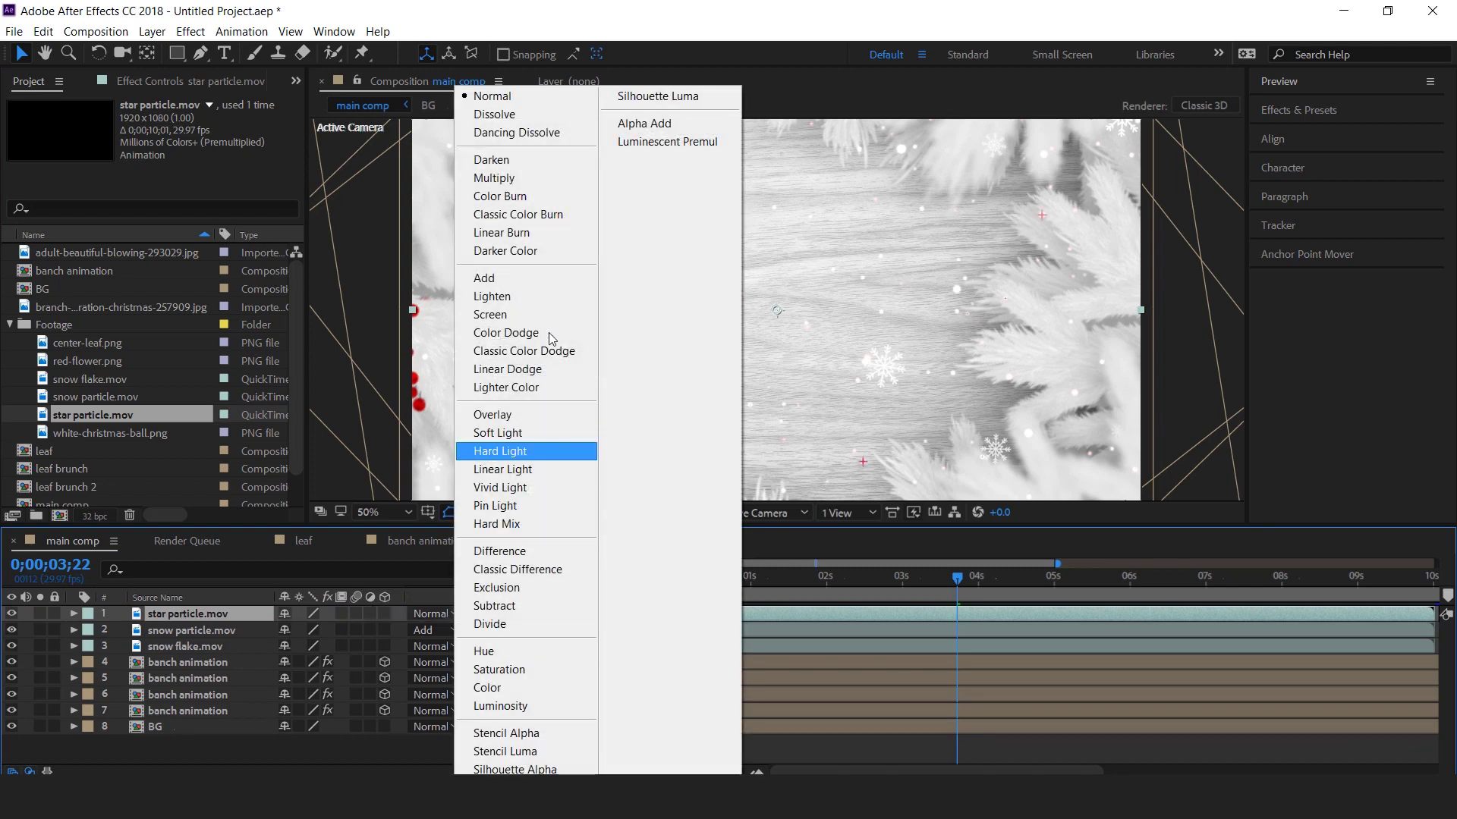
pyautogui.click(521, 279)
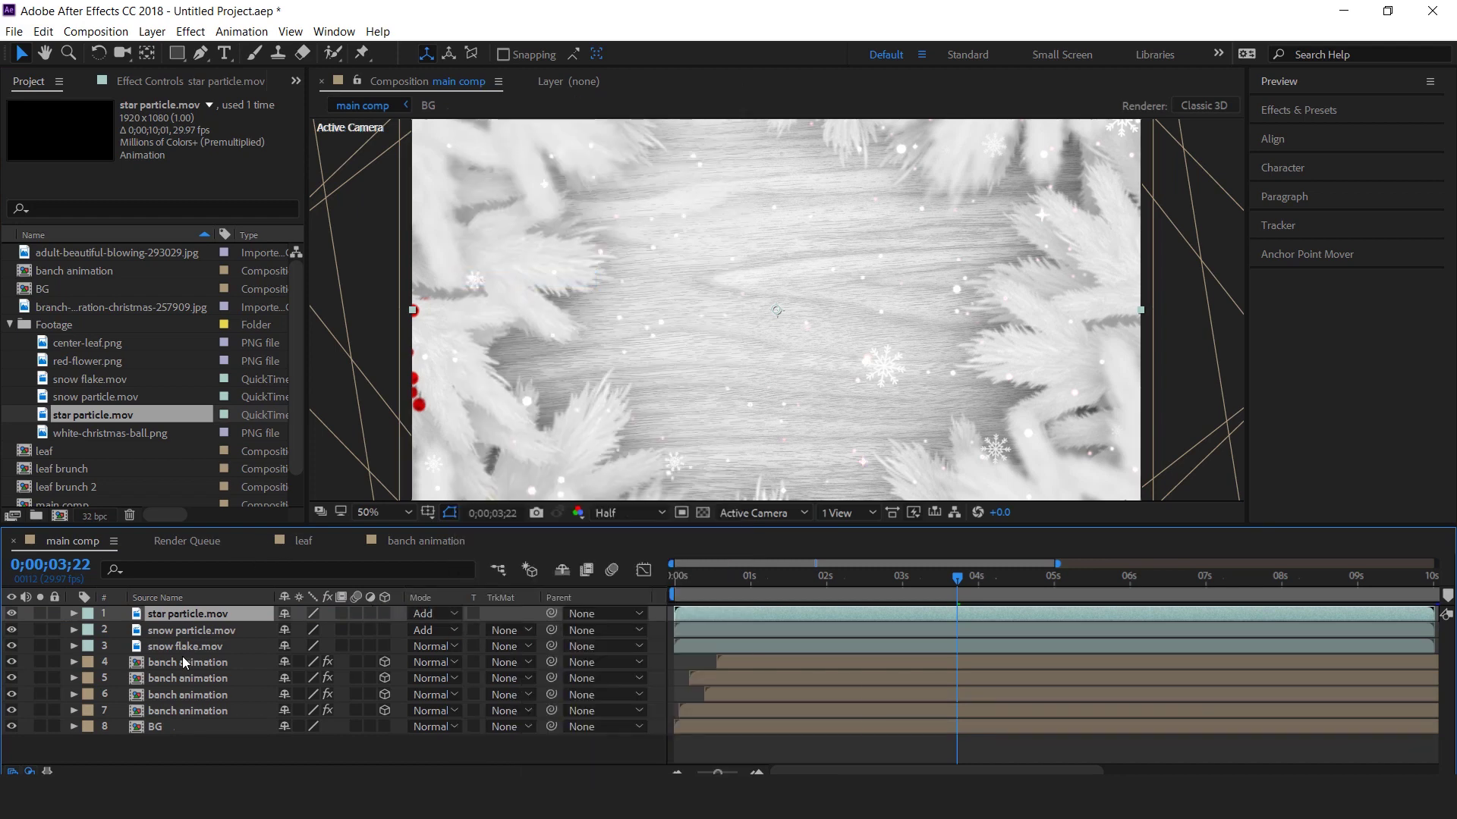
pyautogui.click(184, 648)
pyautogui.press(',')
pyautogui.moveTo(799, 582); pyautogui.dragTo(672, 595)
pyautogui.press('space')
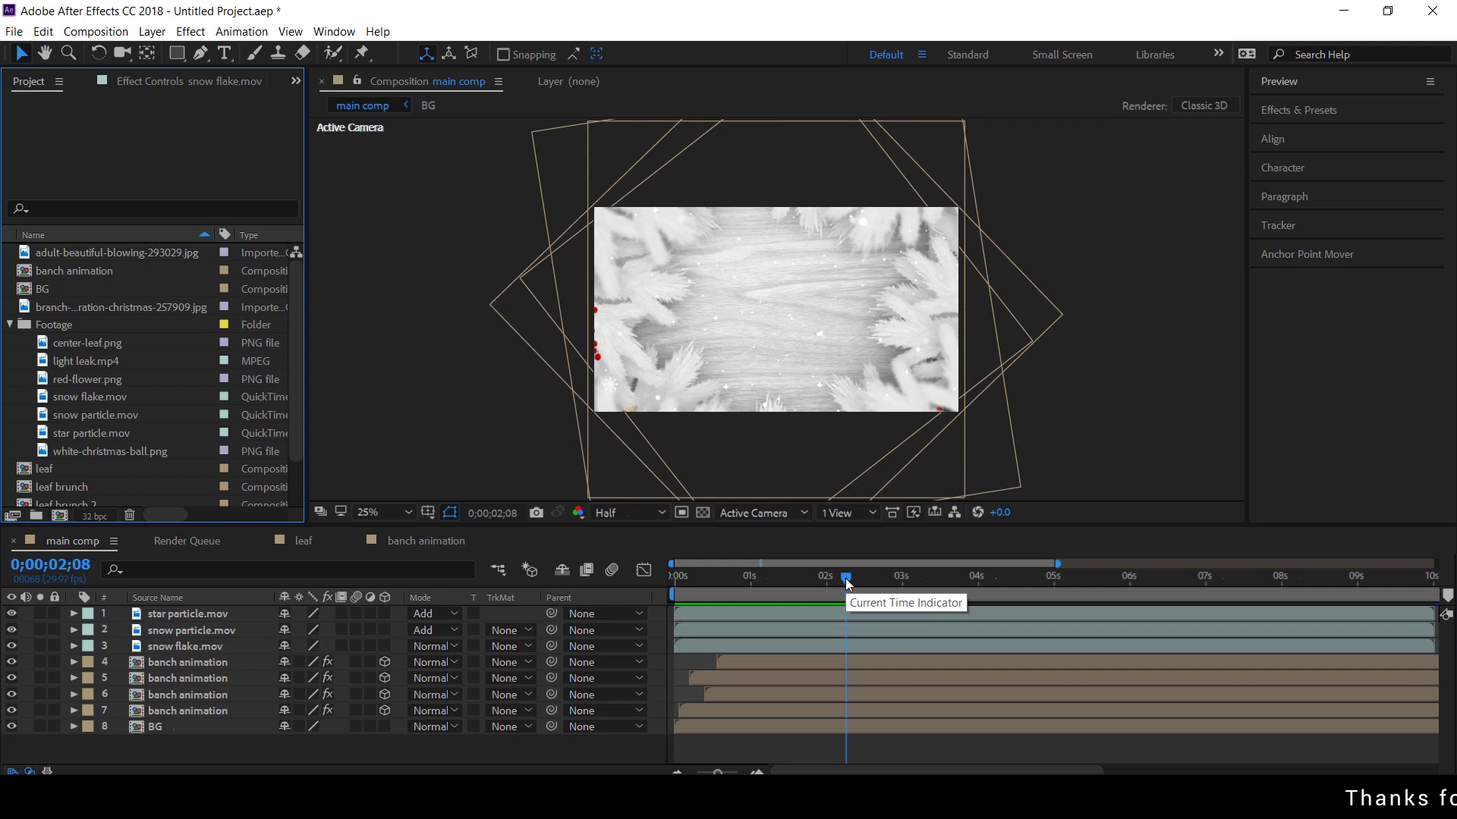
# Create a new 1920 x 1200 px composition named photo frame1 with a 20-second duration.
pyautogui.click(61, 517)
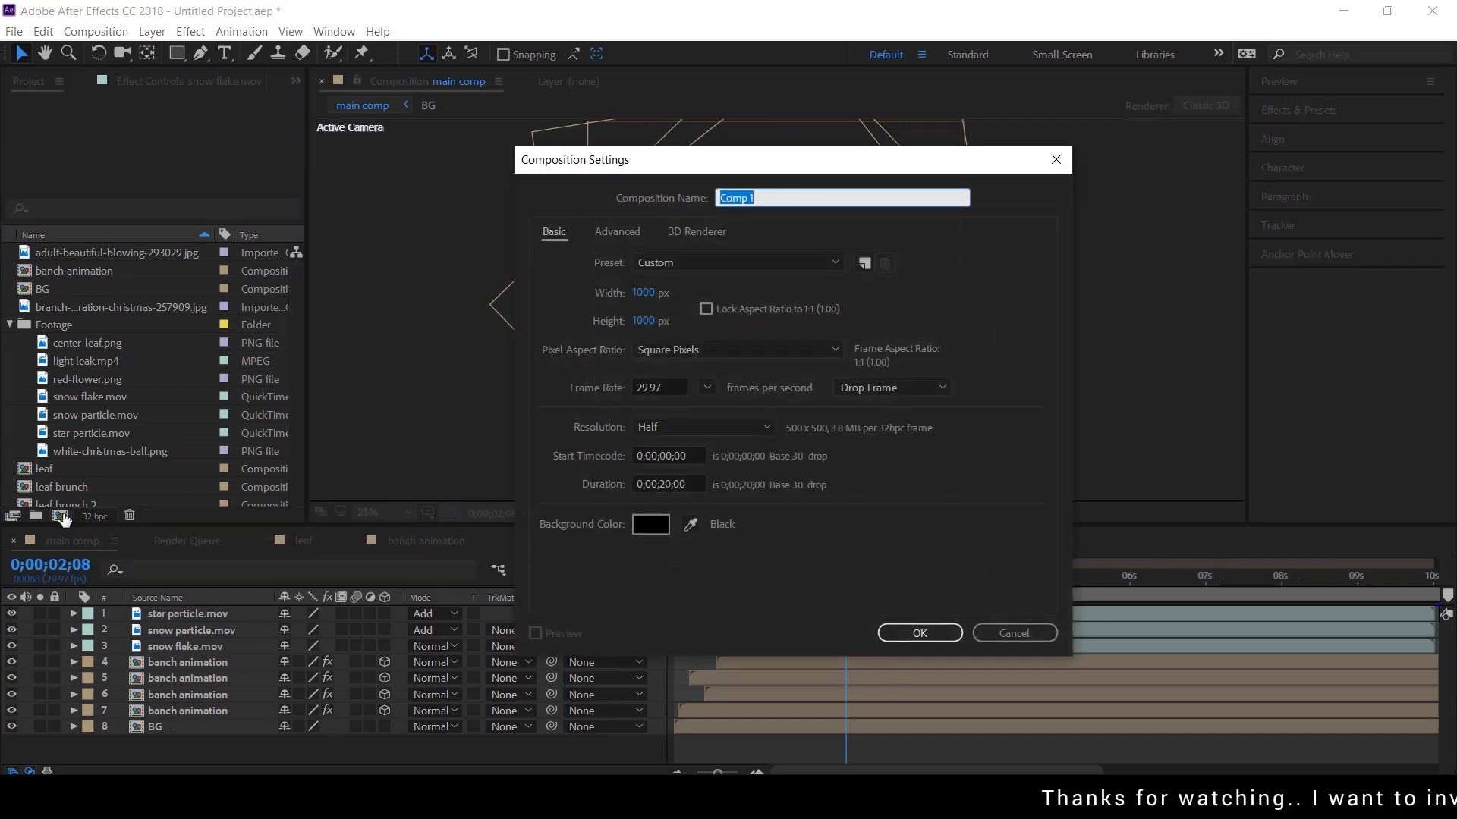
pyautogui.write('photo frame1')
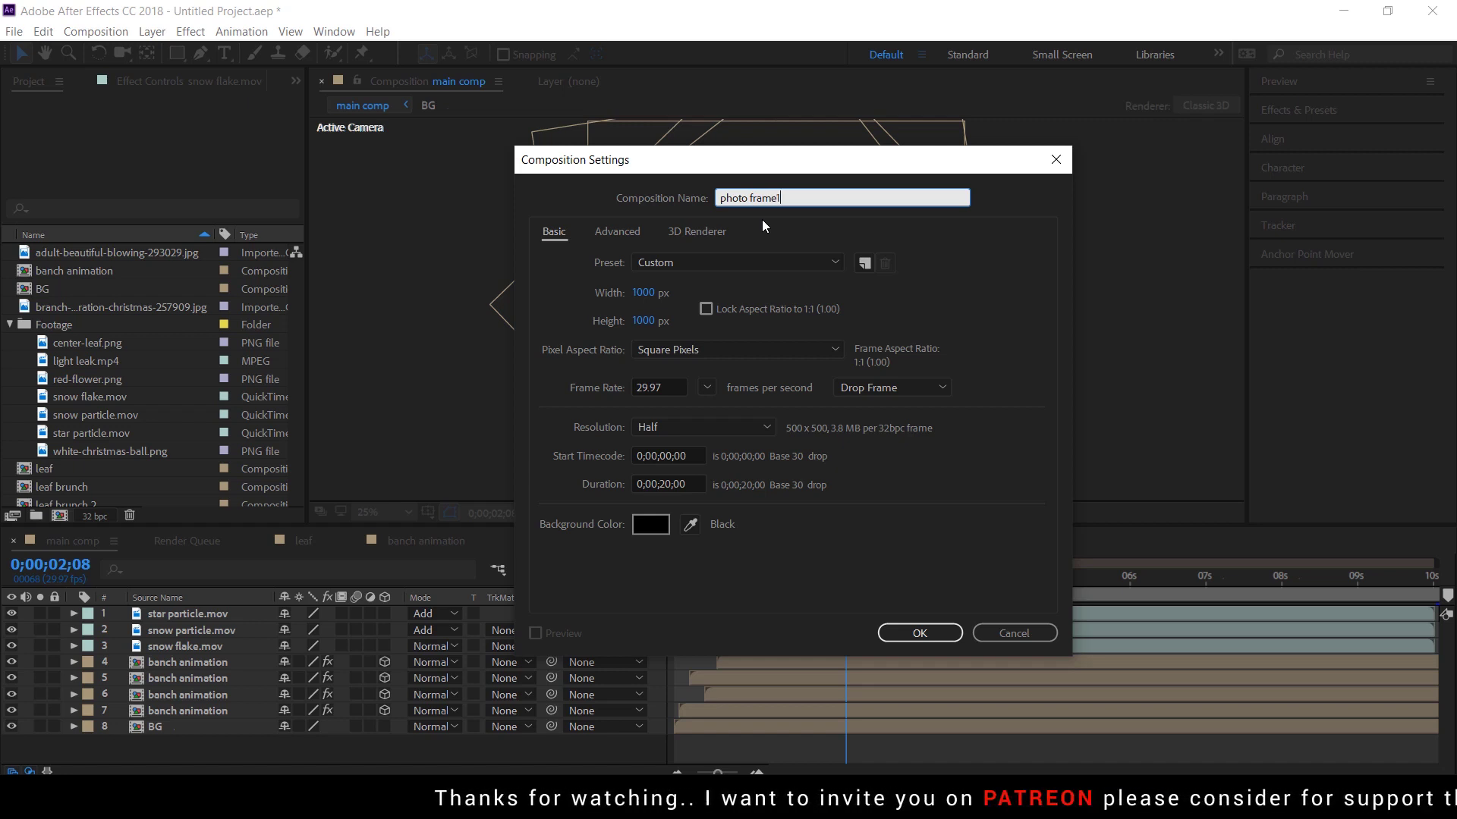
pyautogui.click(644, 293)
pyautogui.write('1920')
pyautogui.press('Tab')
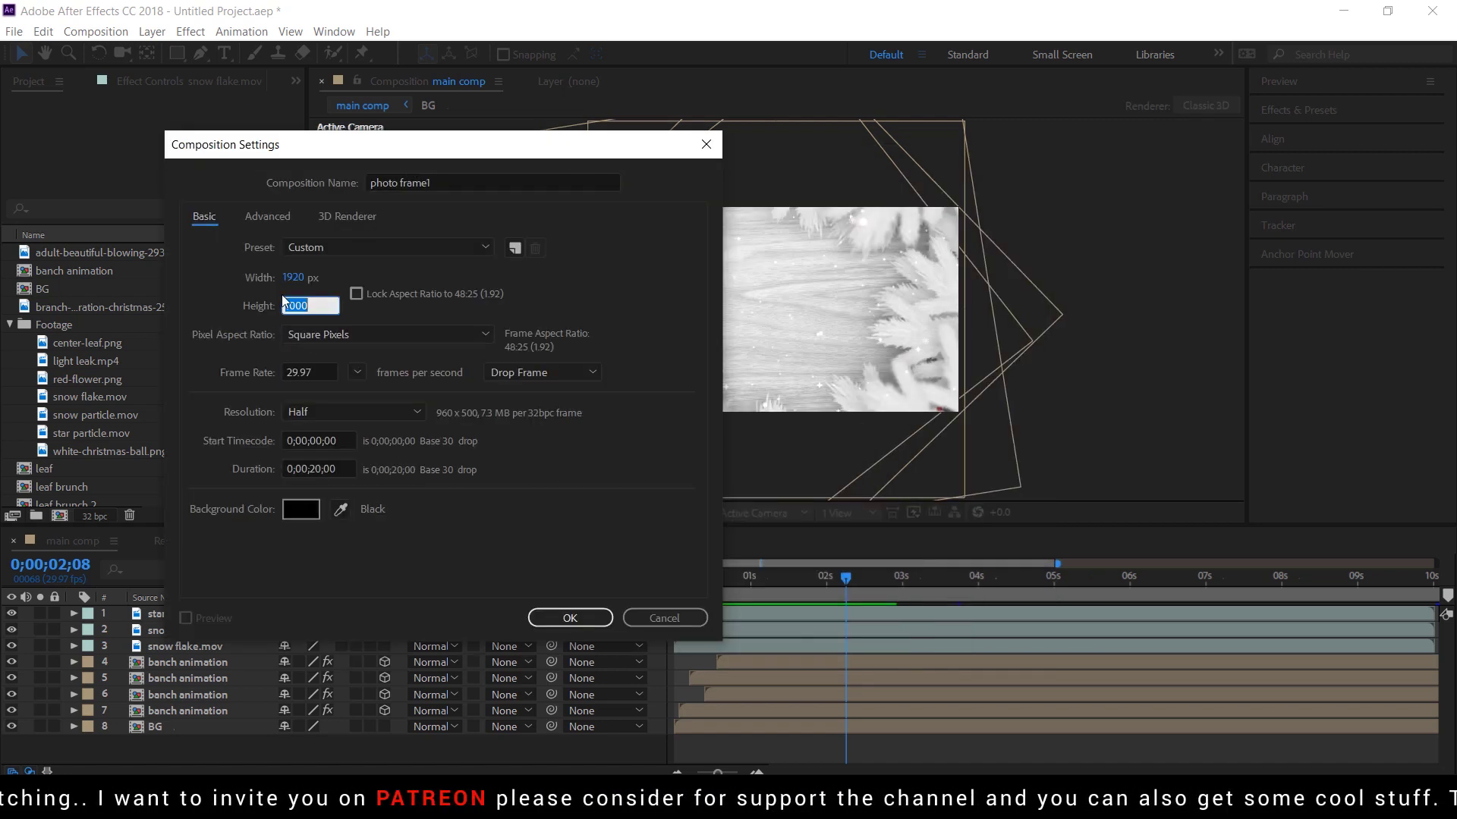
pyautogui.press('Return')
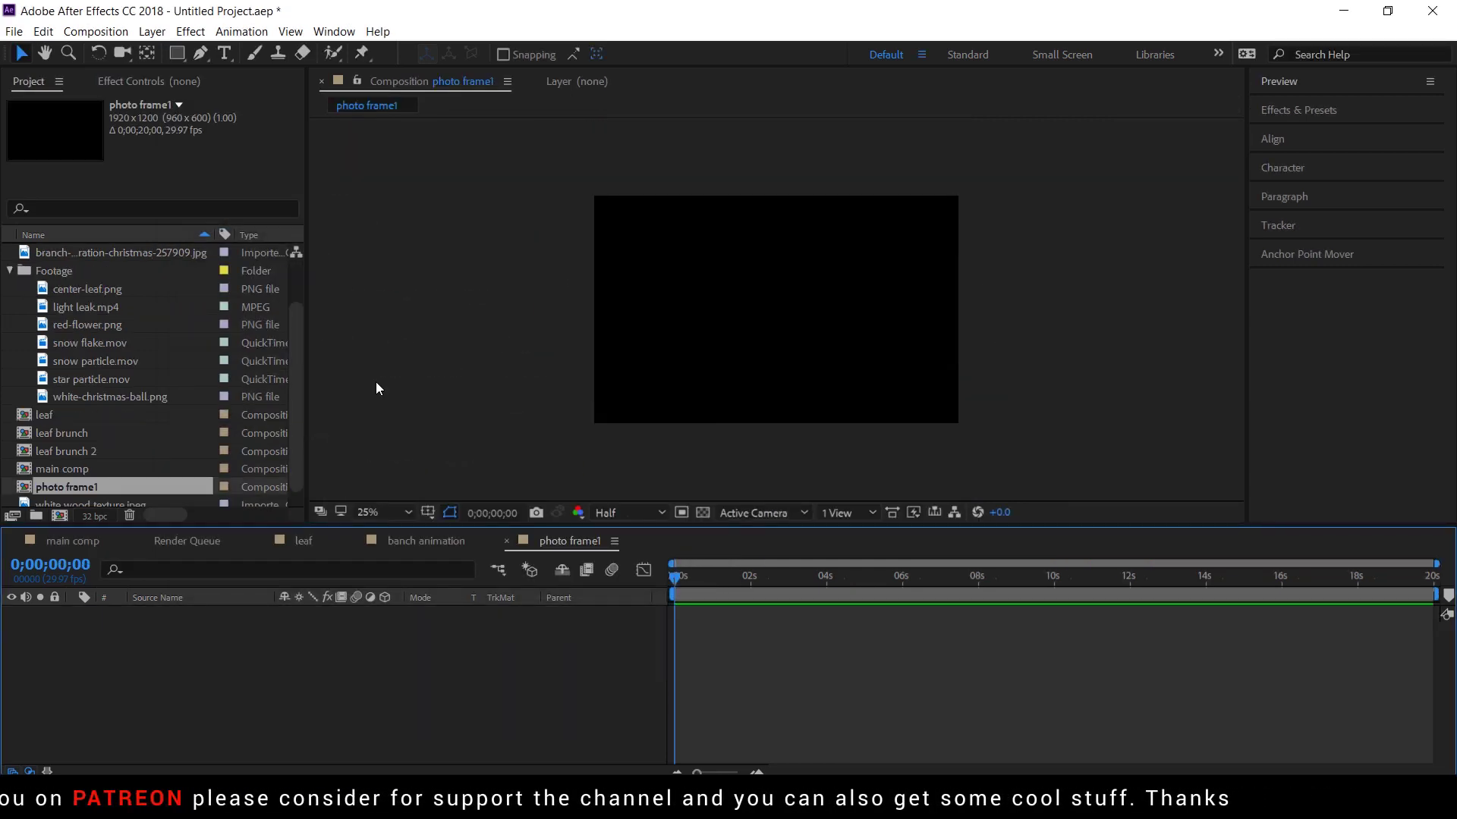
# Add a rectangle shape layer covering the whole photo frame1 comp, with a white stroke 50 px wide.
pyautogui.click(179, 53)
pyautogui.click(183, 54)
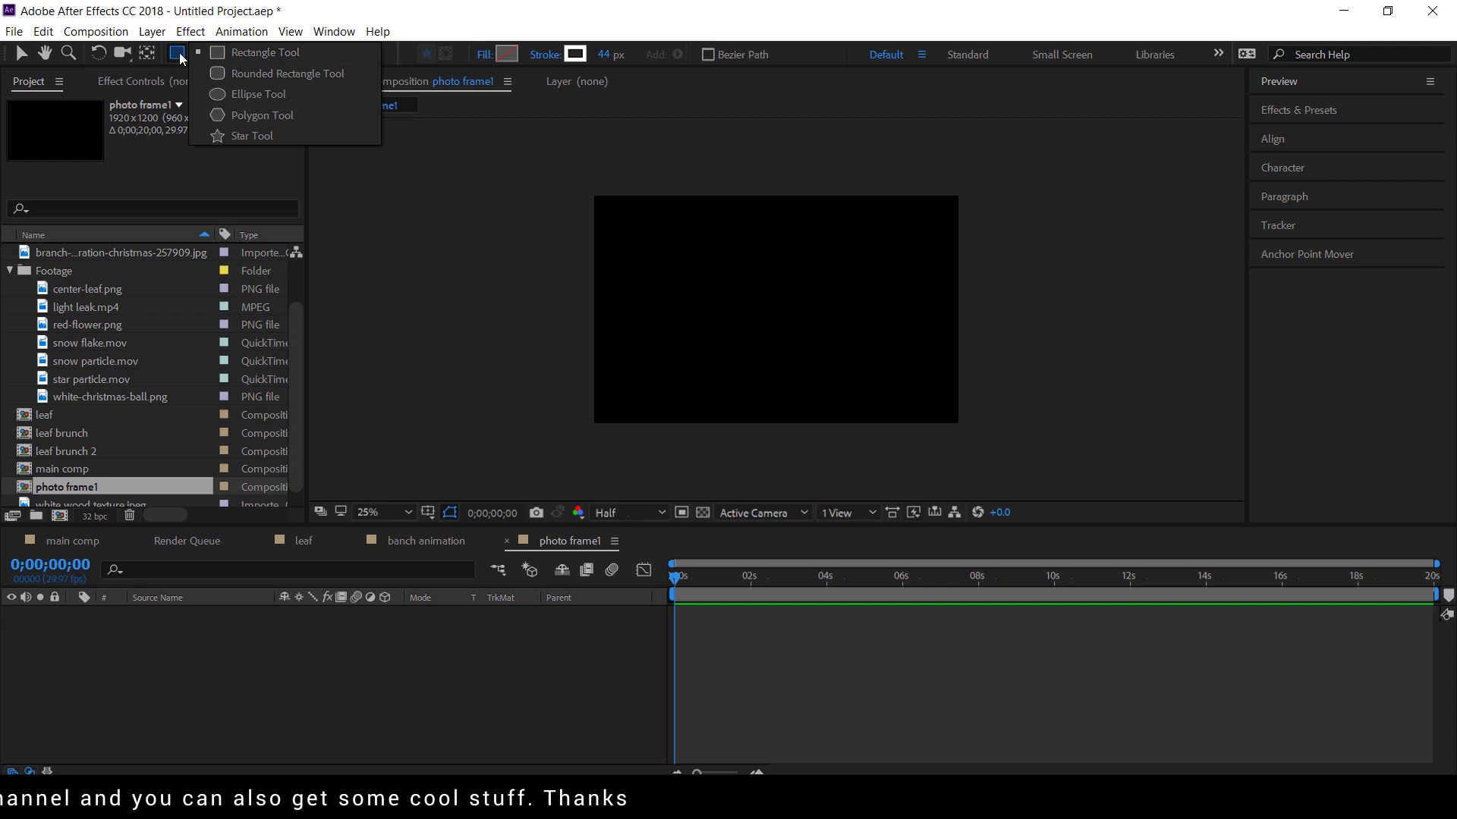
pyautogui.doubleClick(180, 54)
pyautogui.press('v')
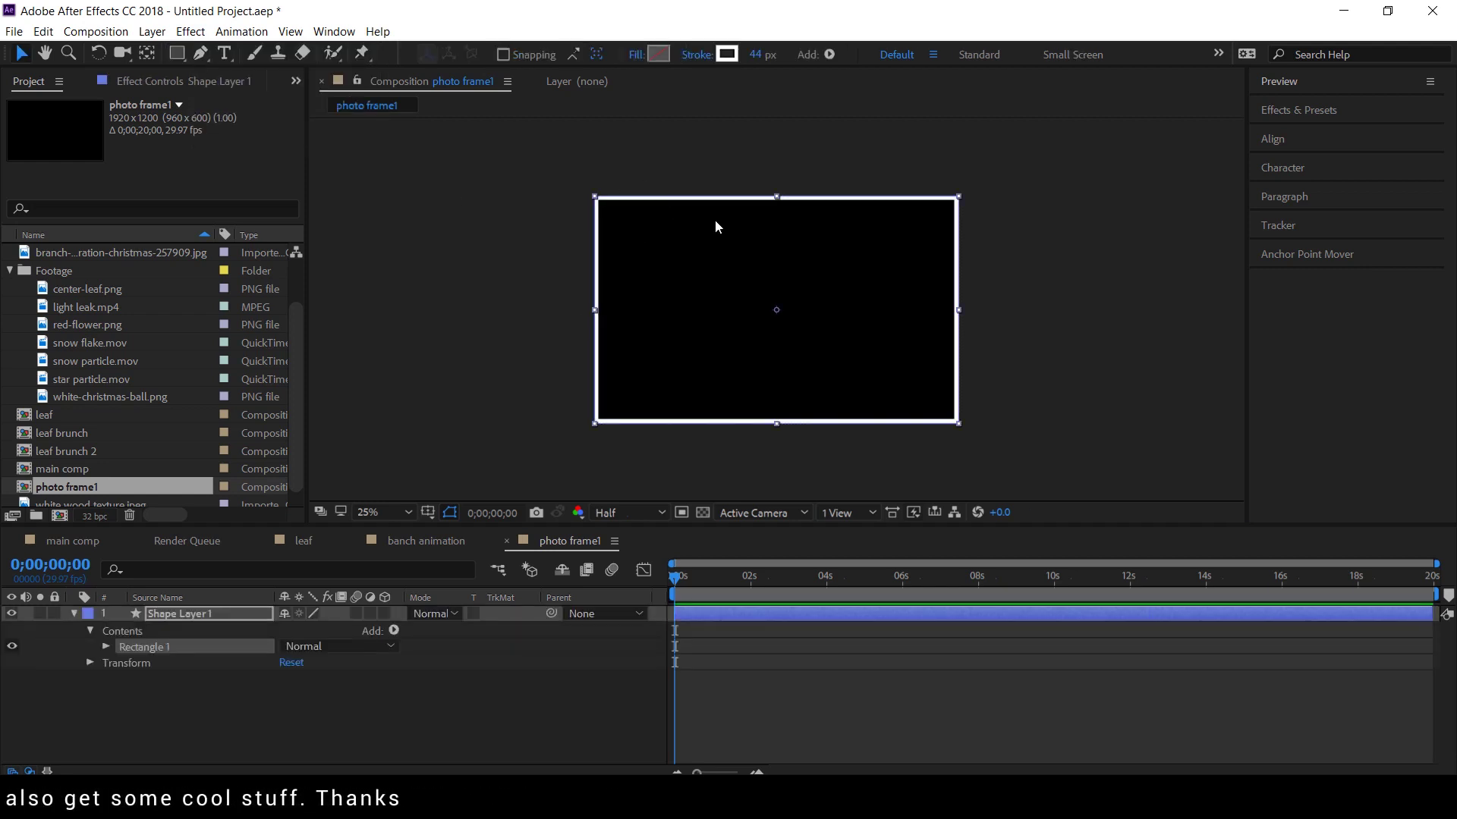
pyautogui.click(761, 54)
pyautogui.write('50')
pyautogui.press('Return')
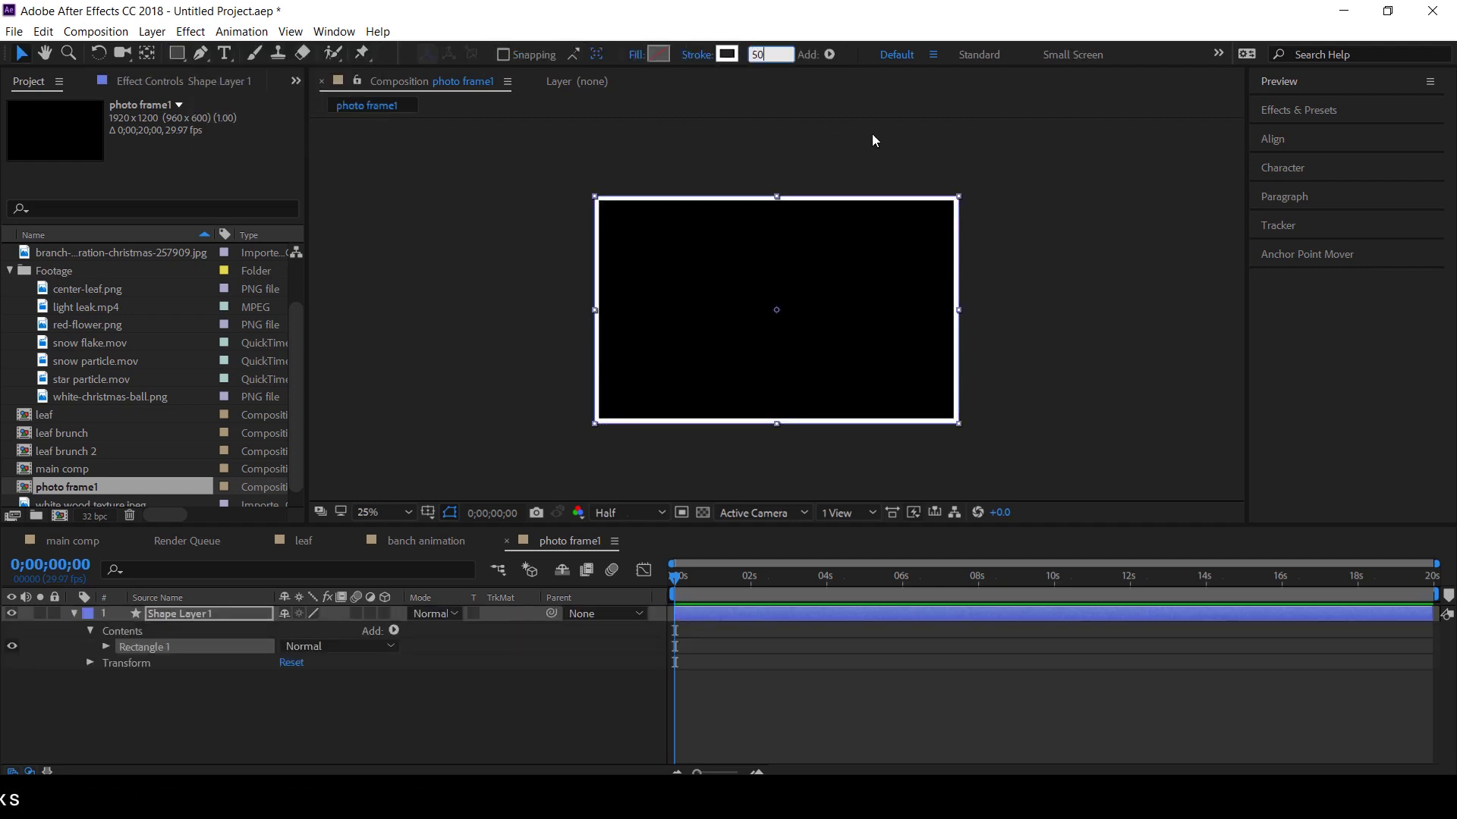
pyautogui.click(75, 614)
pyautogui.click(217, 668)
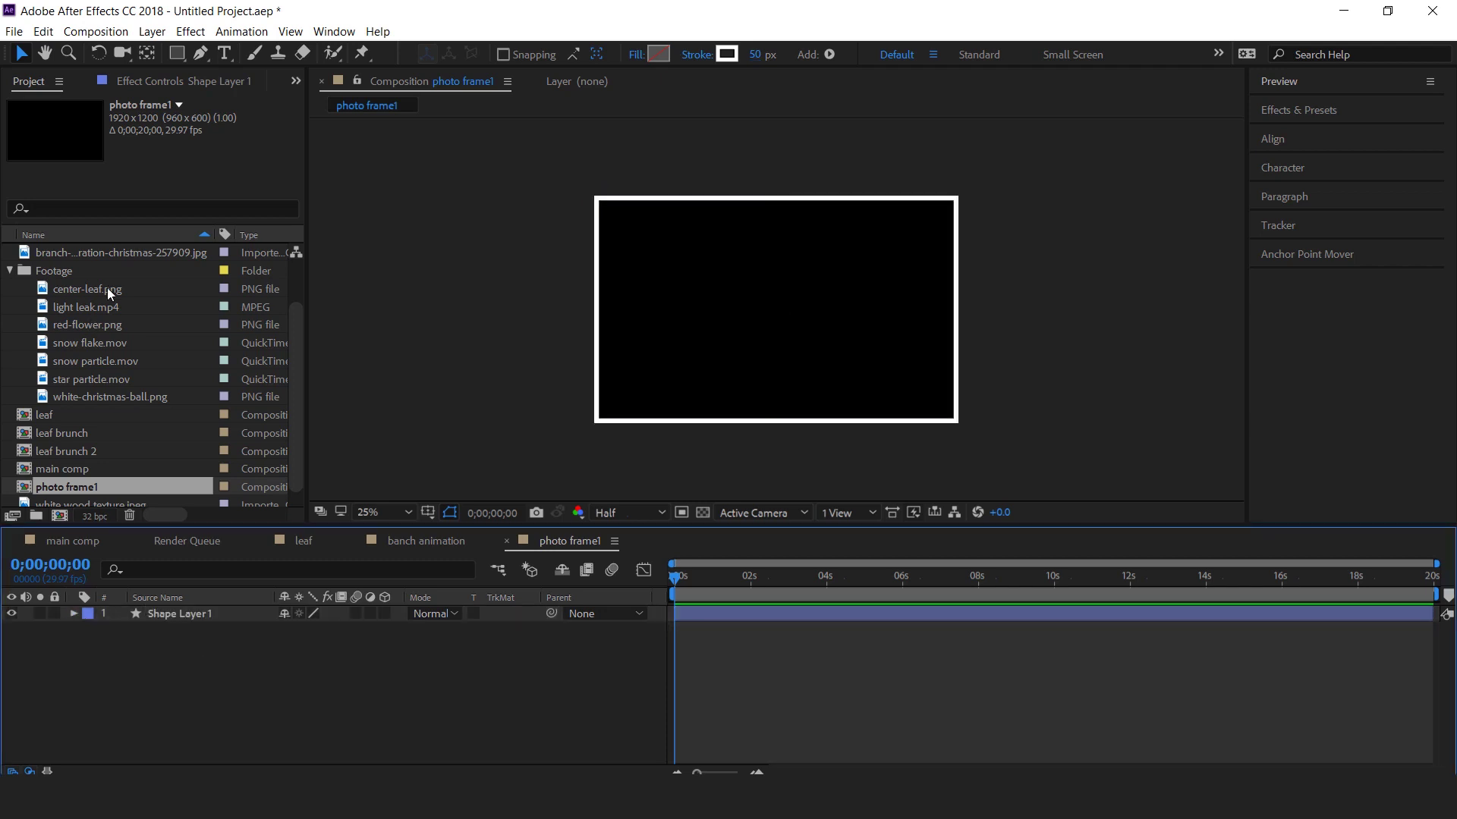
# Place adult-beautiful-blowing-293029.jpg beneath the frame shape layer and scale it to 37%.
pyautogui.scroll(3, 91, 294)
pyautogui.moveTo(71, 252); pyautogui.dragTo(198, 643)
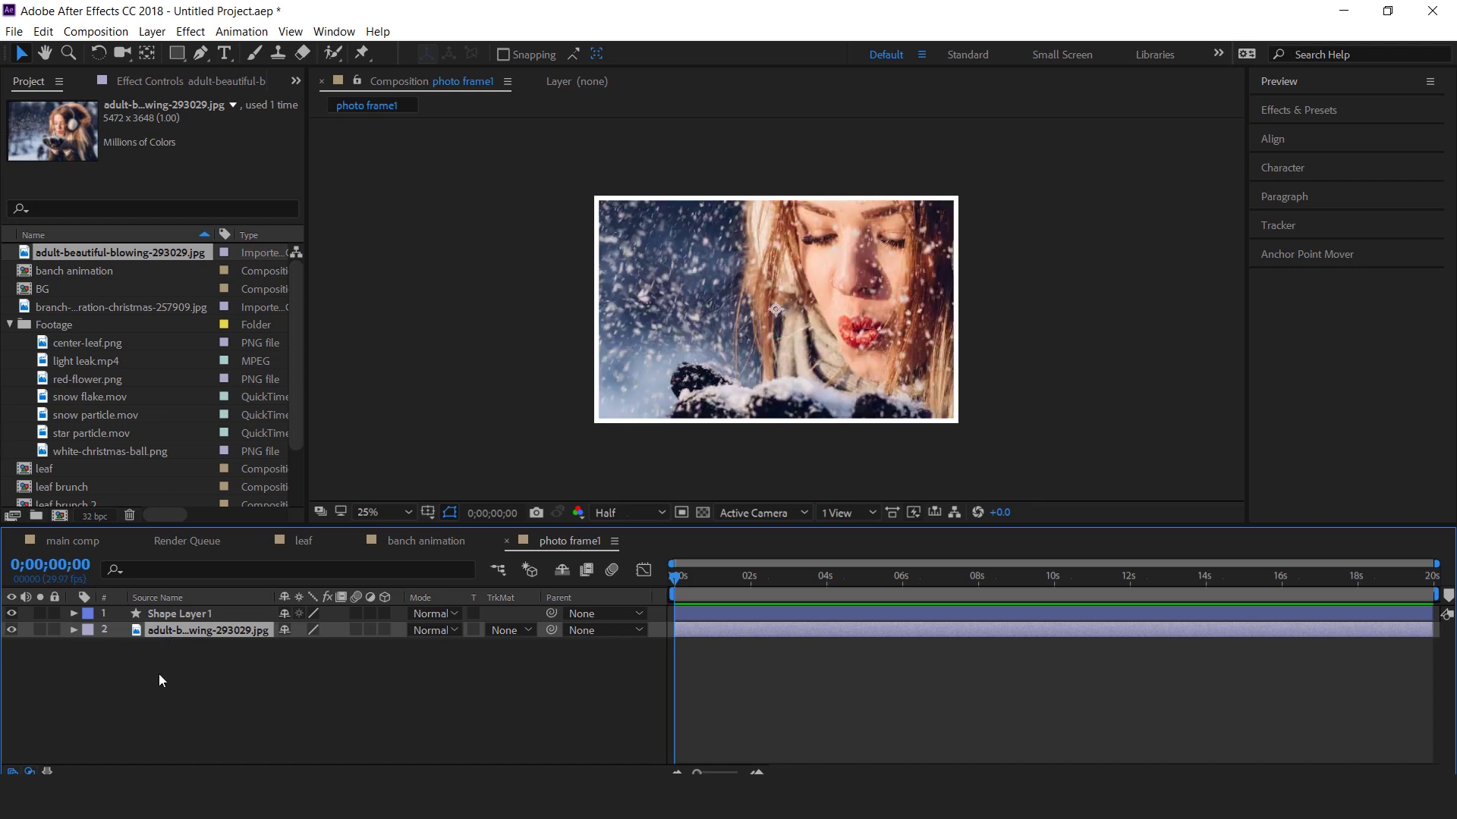
pyautogui.press('s')
pyautogui.moveTo(305, 646); pyautogui.dragTo(339, 683)
pyautogui.click(410, 733)
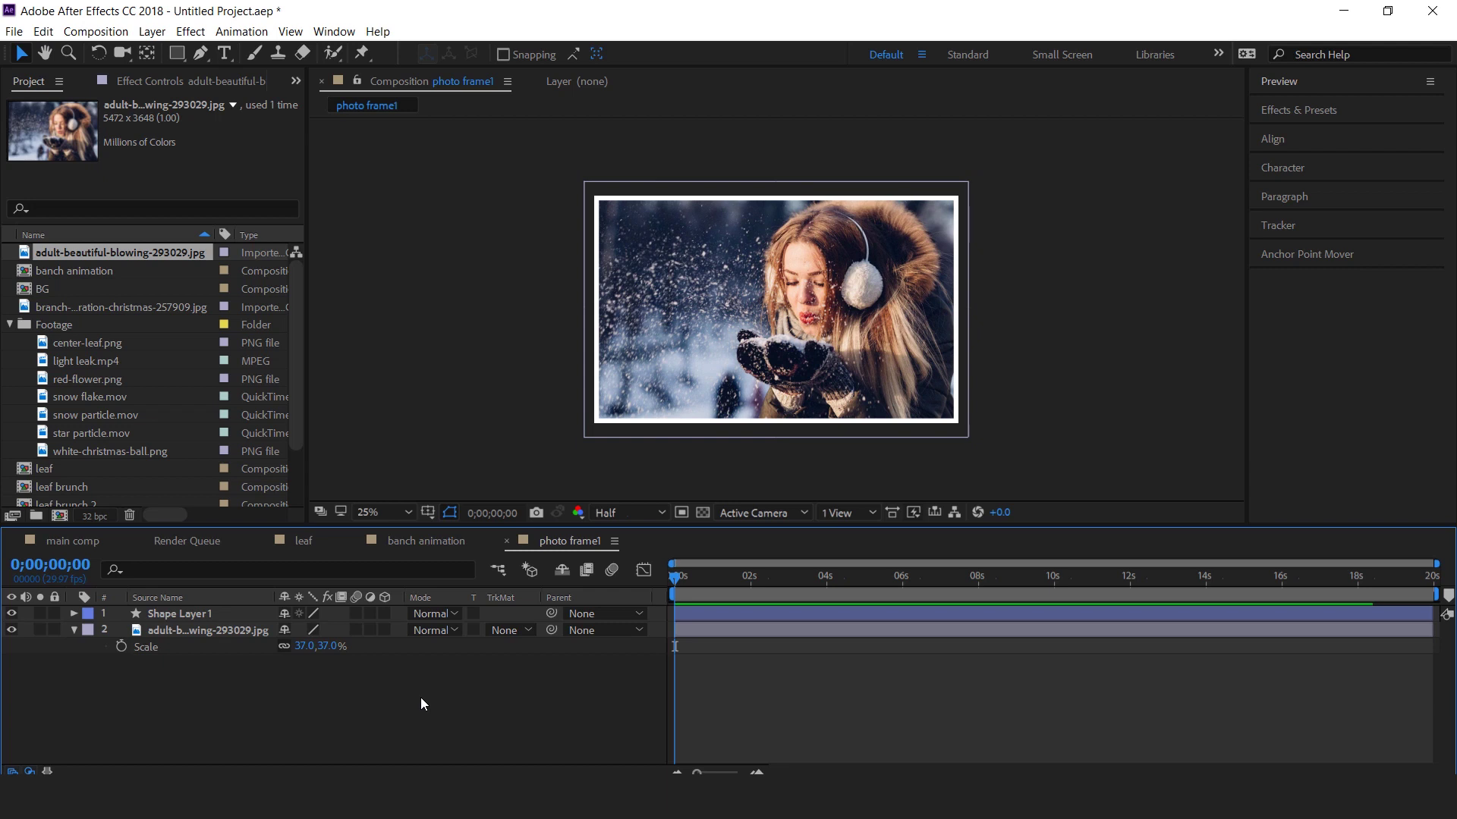
# Close the photo frame1 comp, insert it into main comp directly above the BG layer, and scale it to 62%.
pyautogui.click(506, 541)
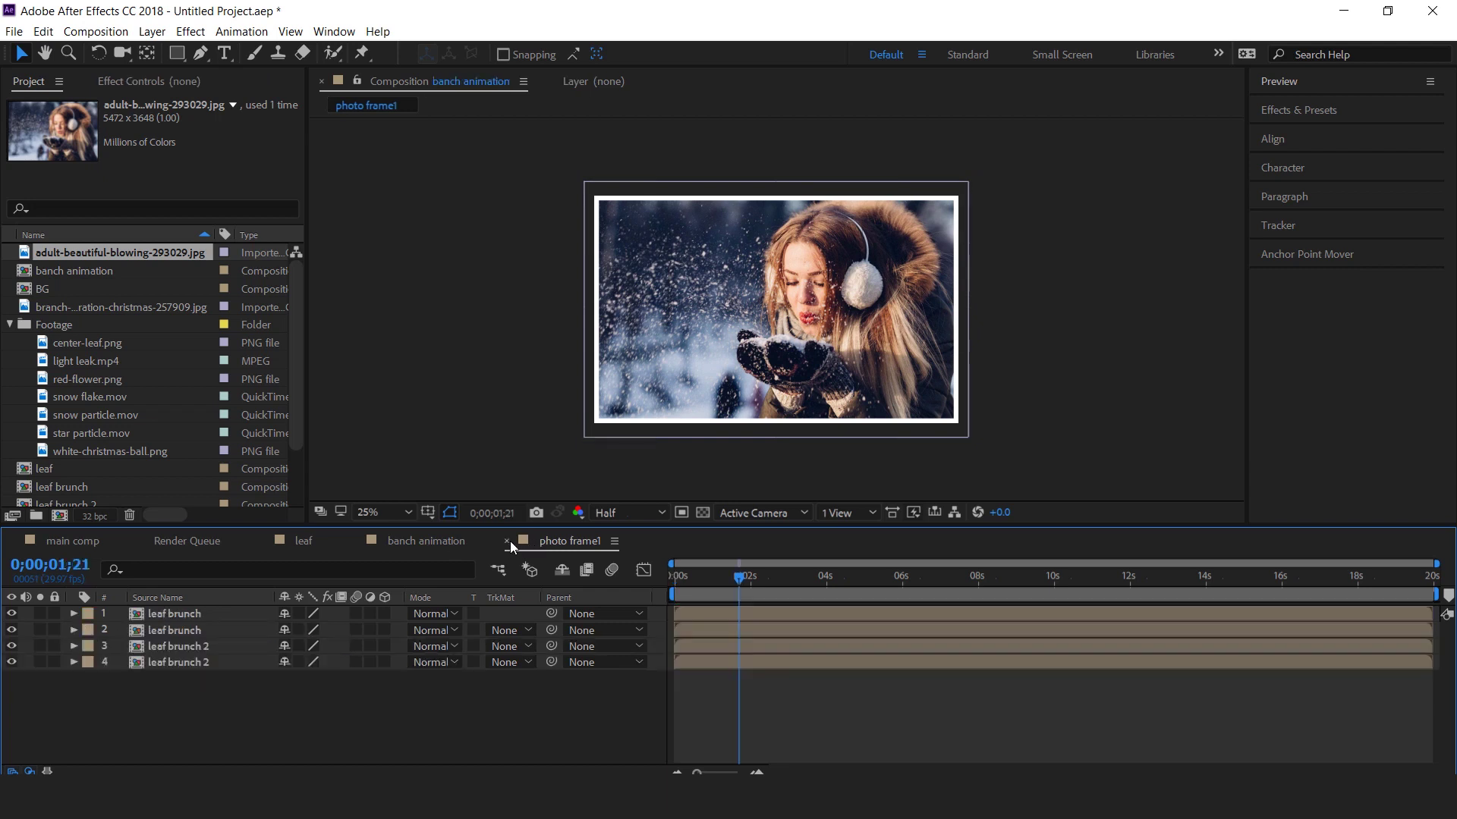
pyautogui.click(62, 538)
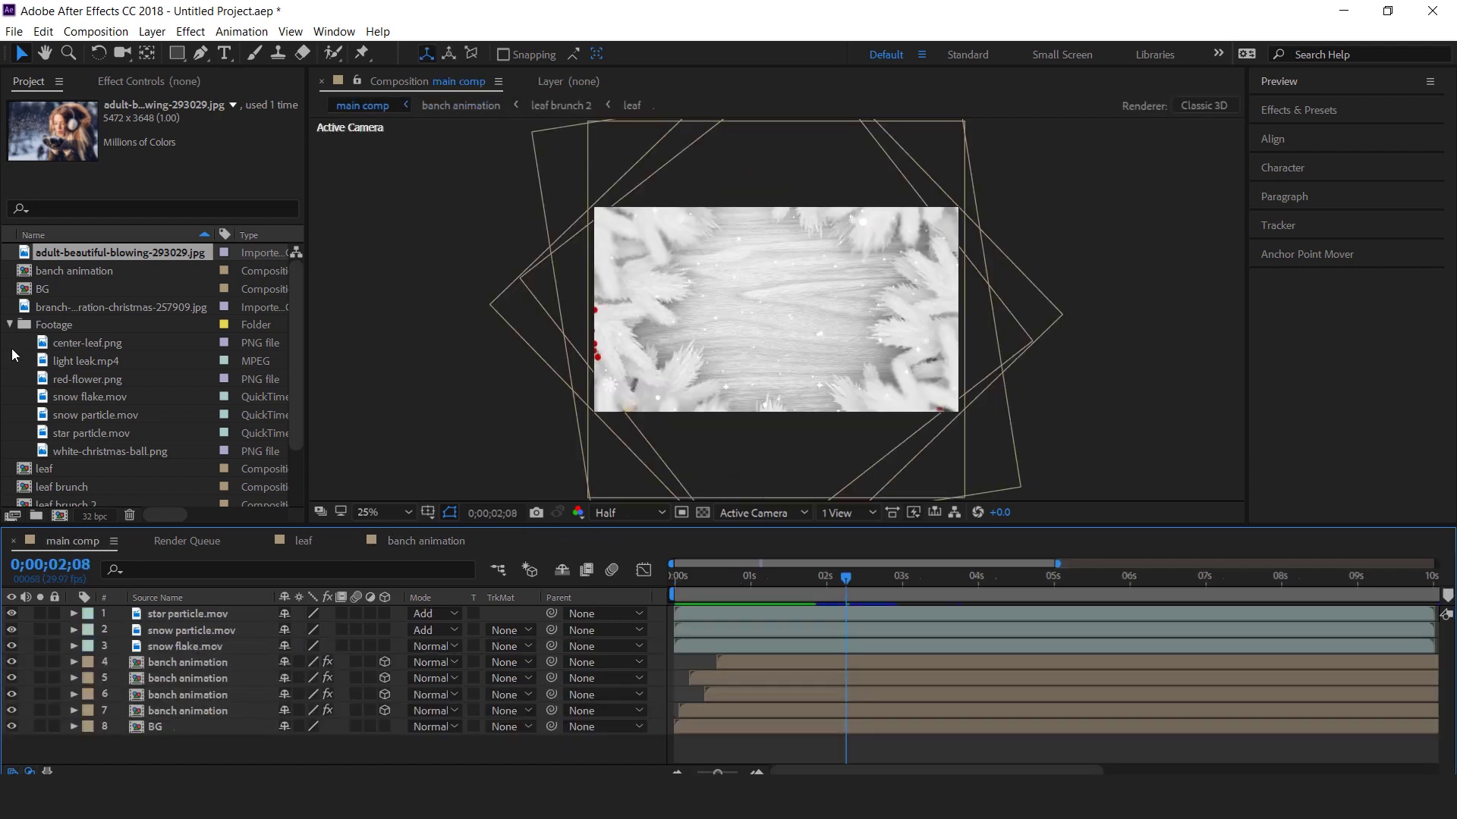
pyautogui.scroll(-2, 114, 418)
pyautogui.click(64, 468)
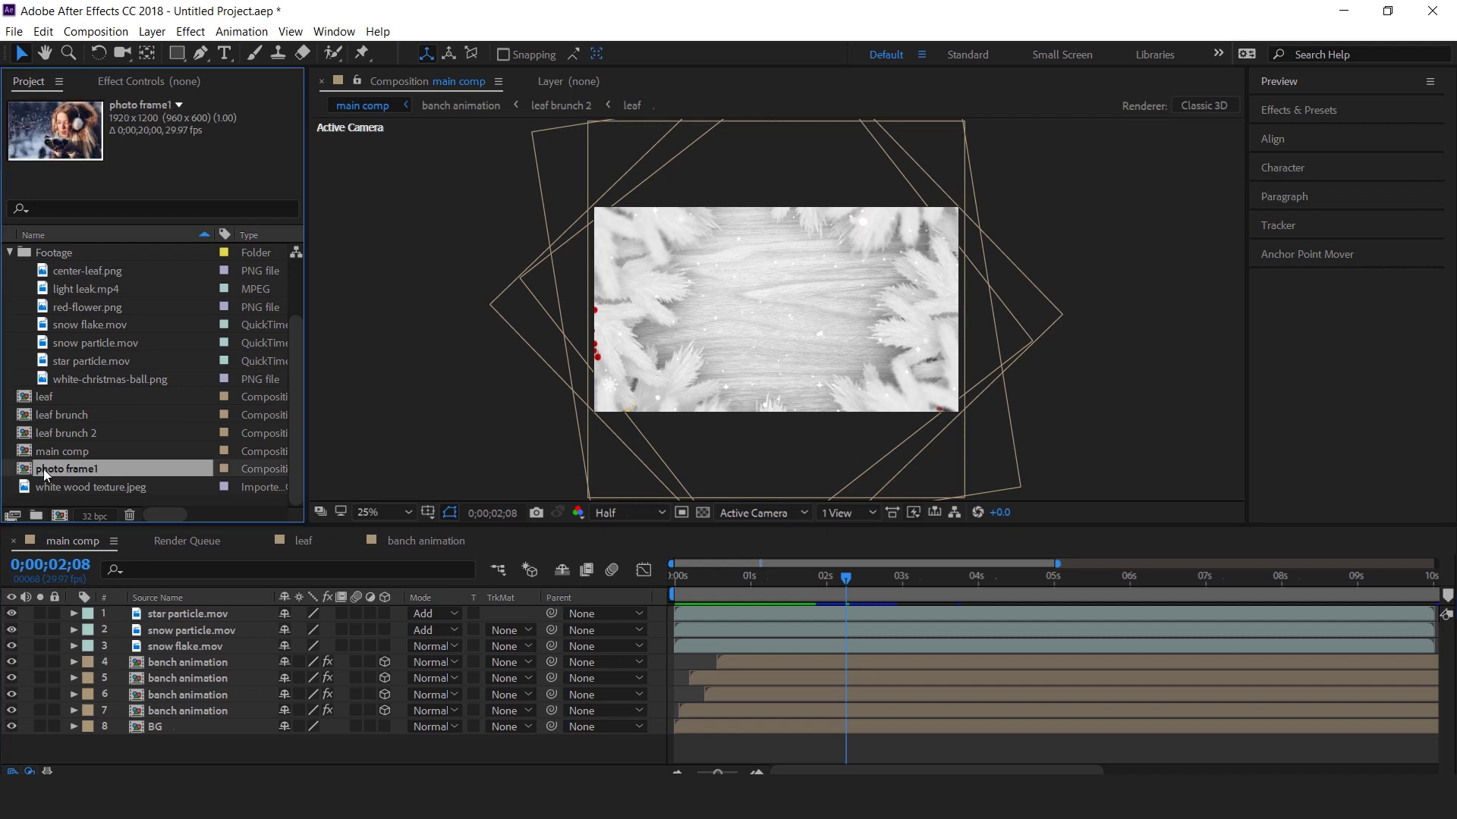
pyautogui.moveTo(28, 470); pyautogui.dragTo(229, 720)
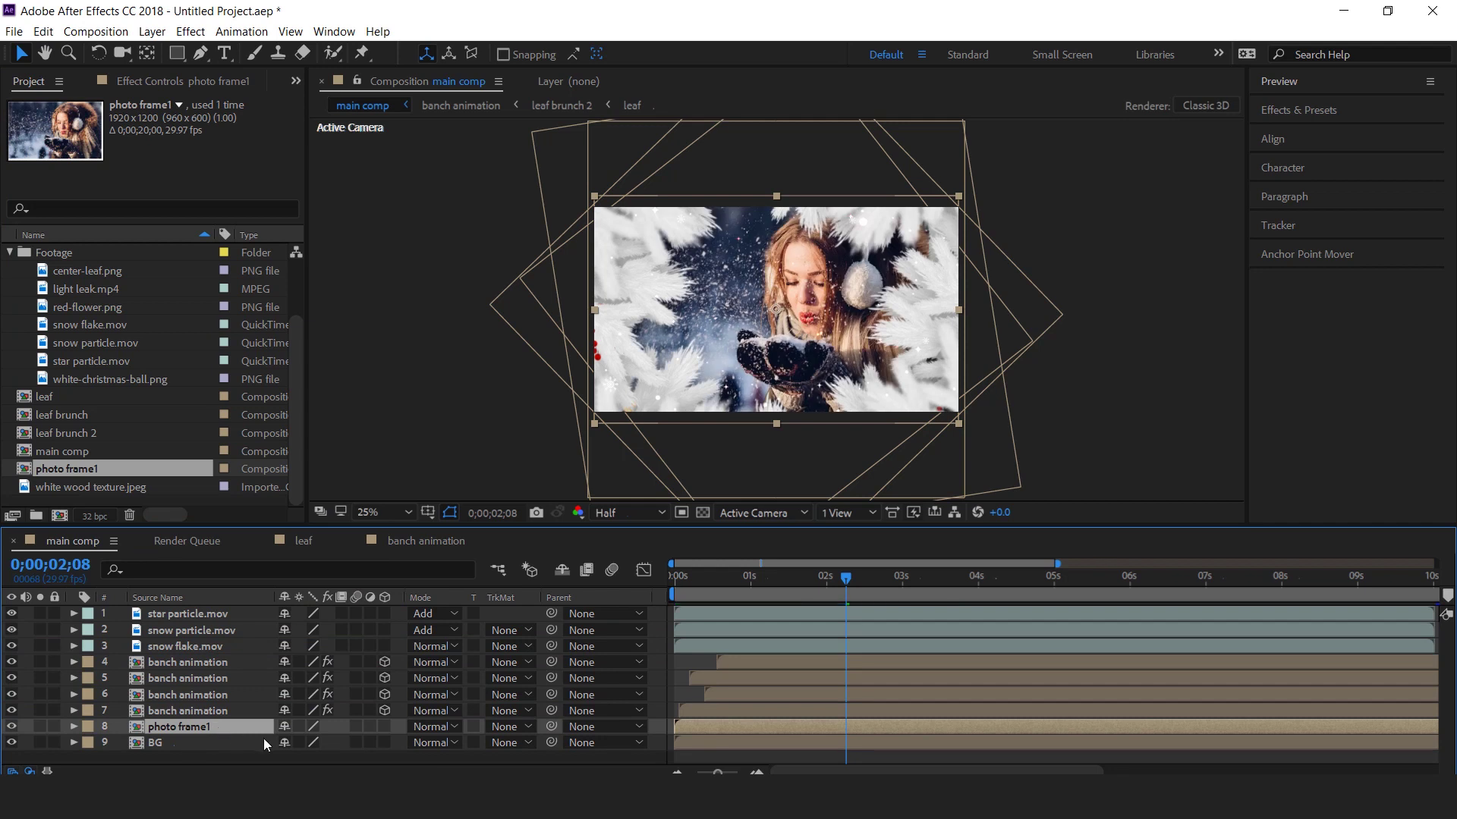
pyautogui.press('s')
pyautogui.moveTo(339, 748); pyautogui.dragTo(307, 746)
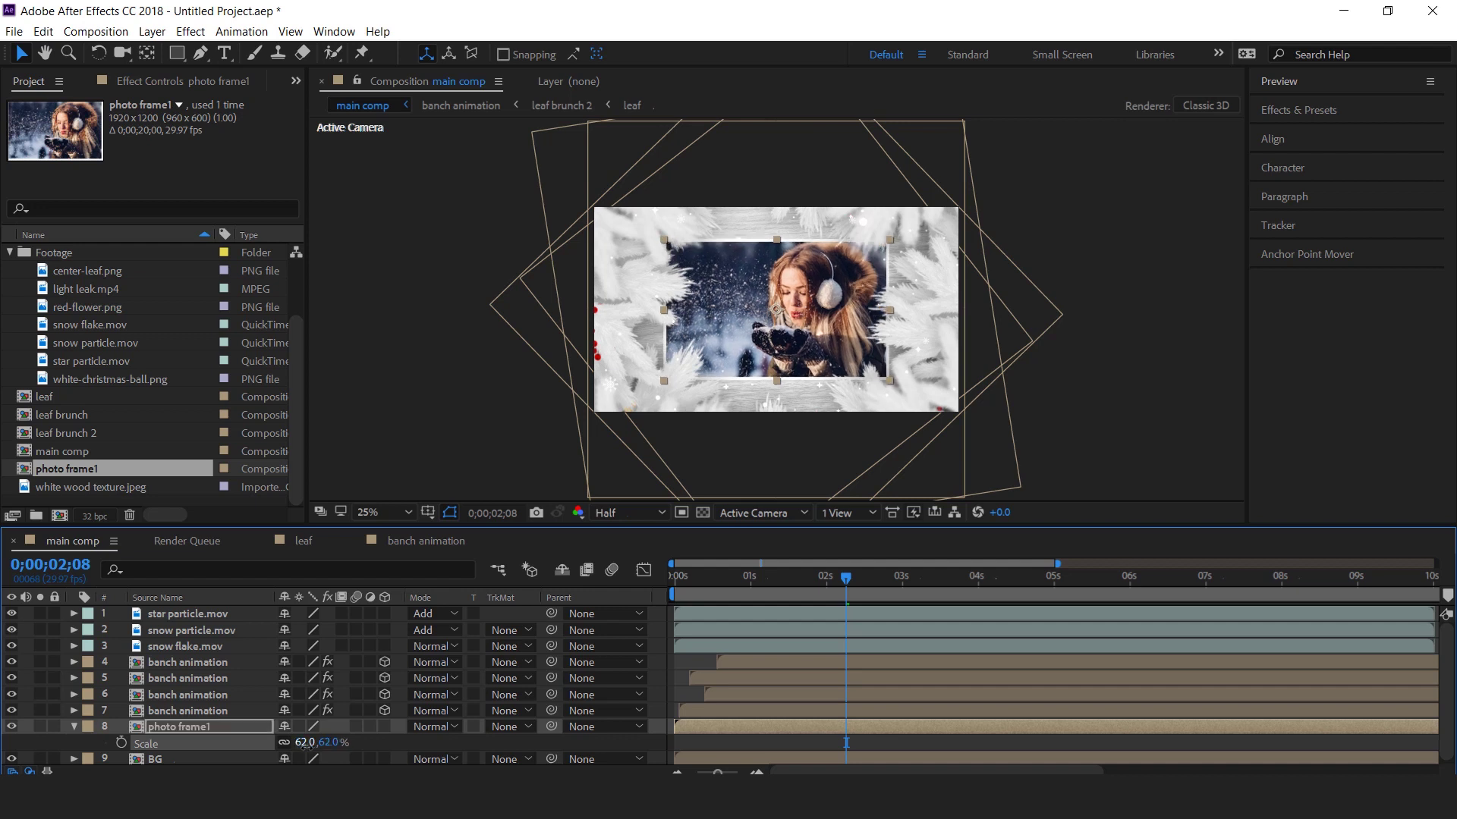
# Make the photo frame1 layer 3D and push it back to Z position 695.
pyautogui.click(386, 726)
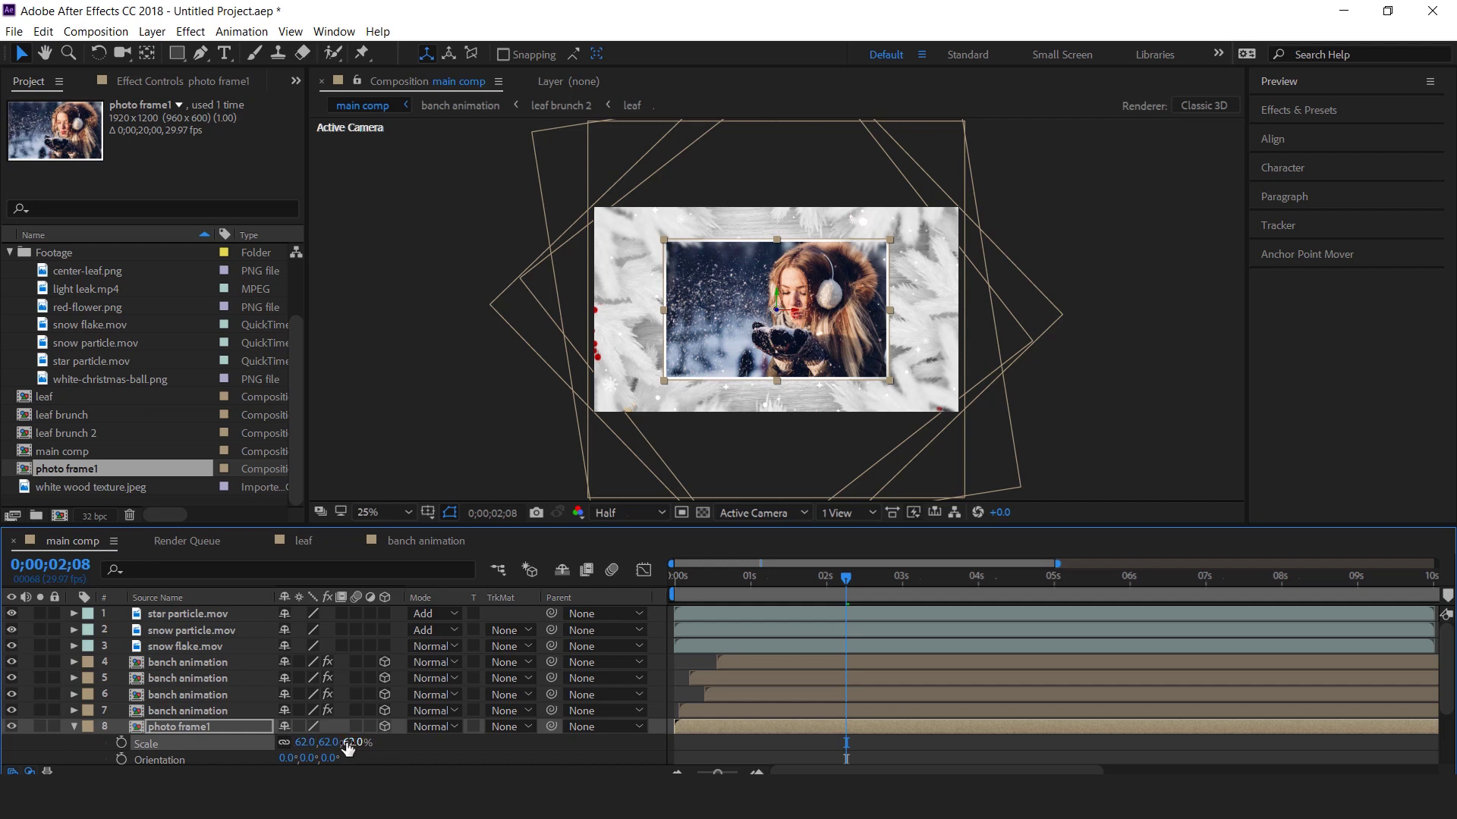
pyautogui.scroll(-3, 262, 729)
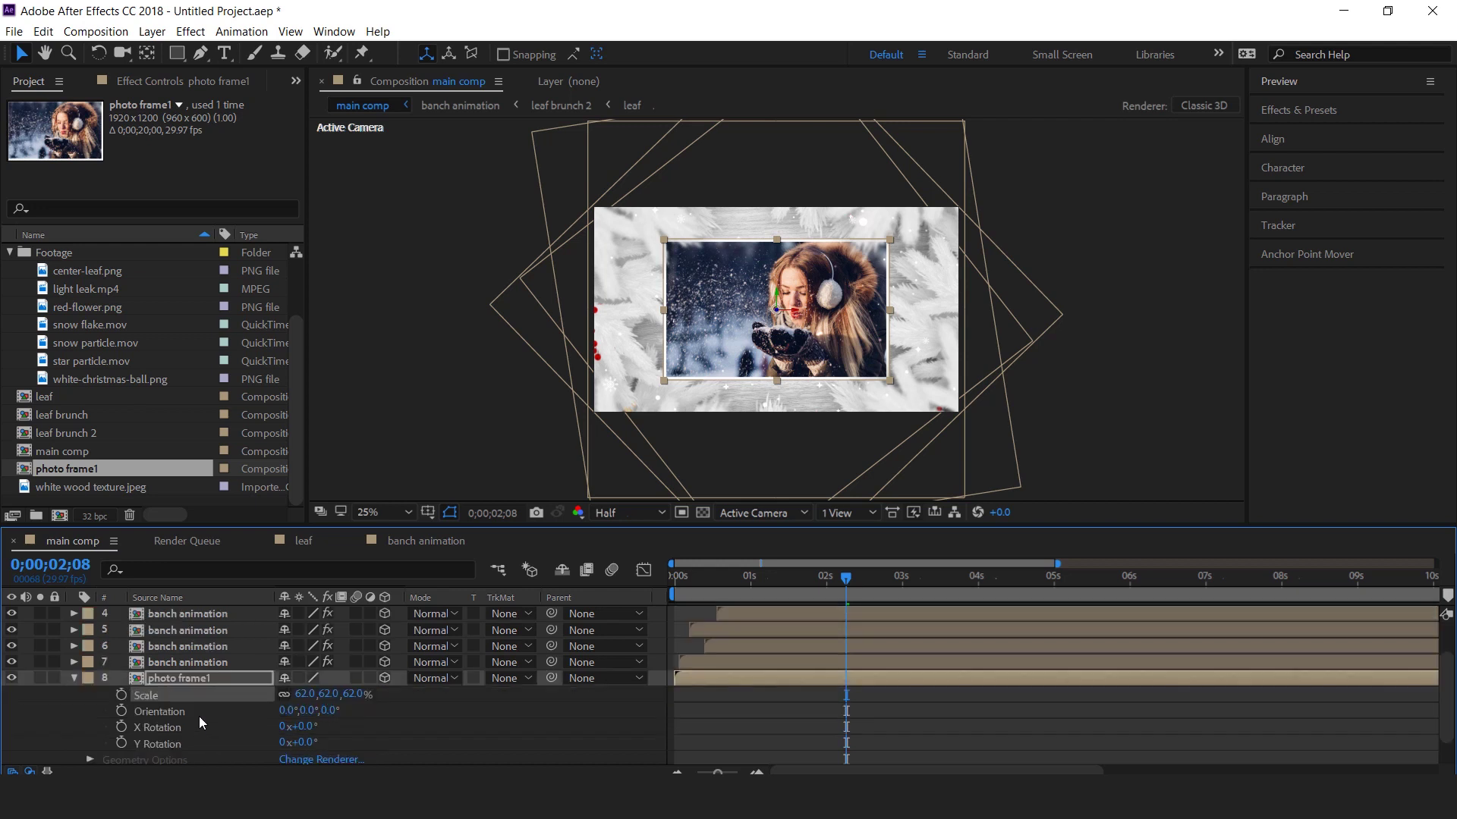
pyautogui.click(195, 676)
pyautogui.press('p')
pyautogui.moveTo(349, 742); pyautogui.dragTo(876, 742)
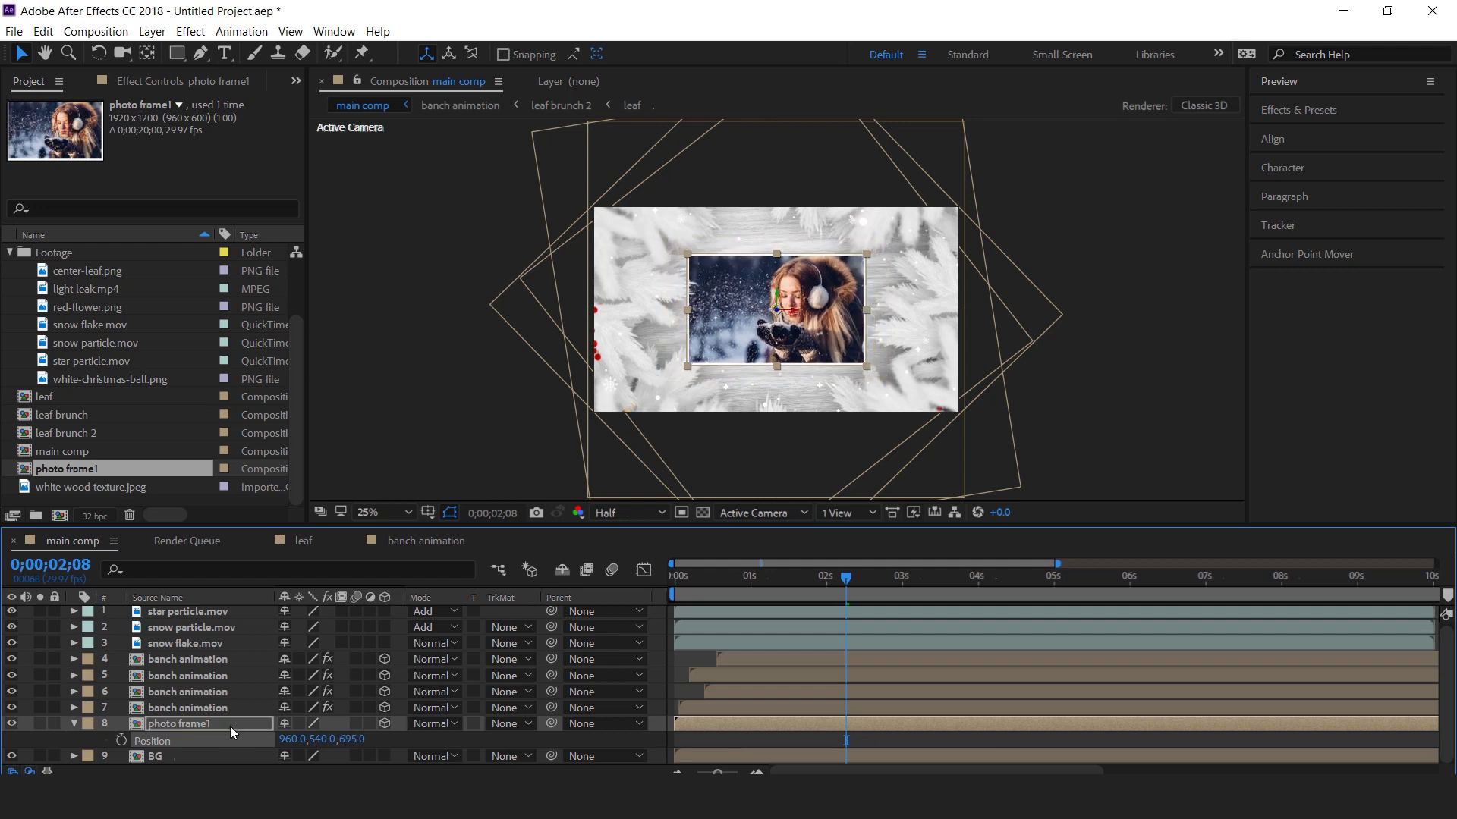
# Tilt the photo frame1 layer to a Z orientation of 352° and scale it to 73%.
pyautogui.hotkey('shift', 'r')
pyautogui.moveTo(330, 691)
pyautogui.mouseDown()
pyautogui.moveTo(305, 691)
pyautogui.moveTo(329, 693)
pyautogui.mouseUp()
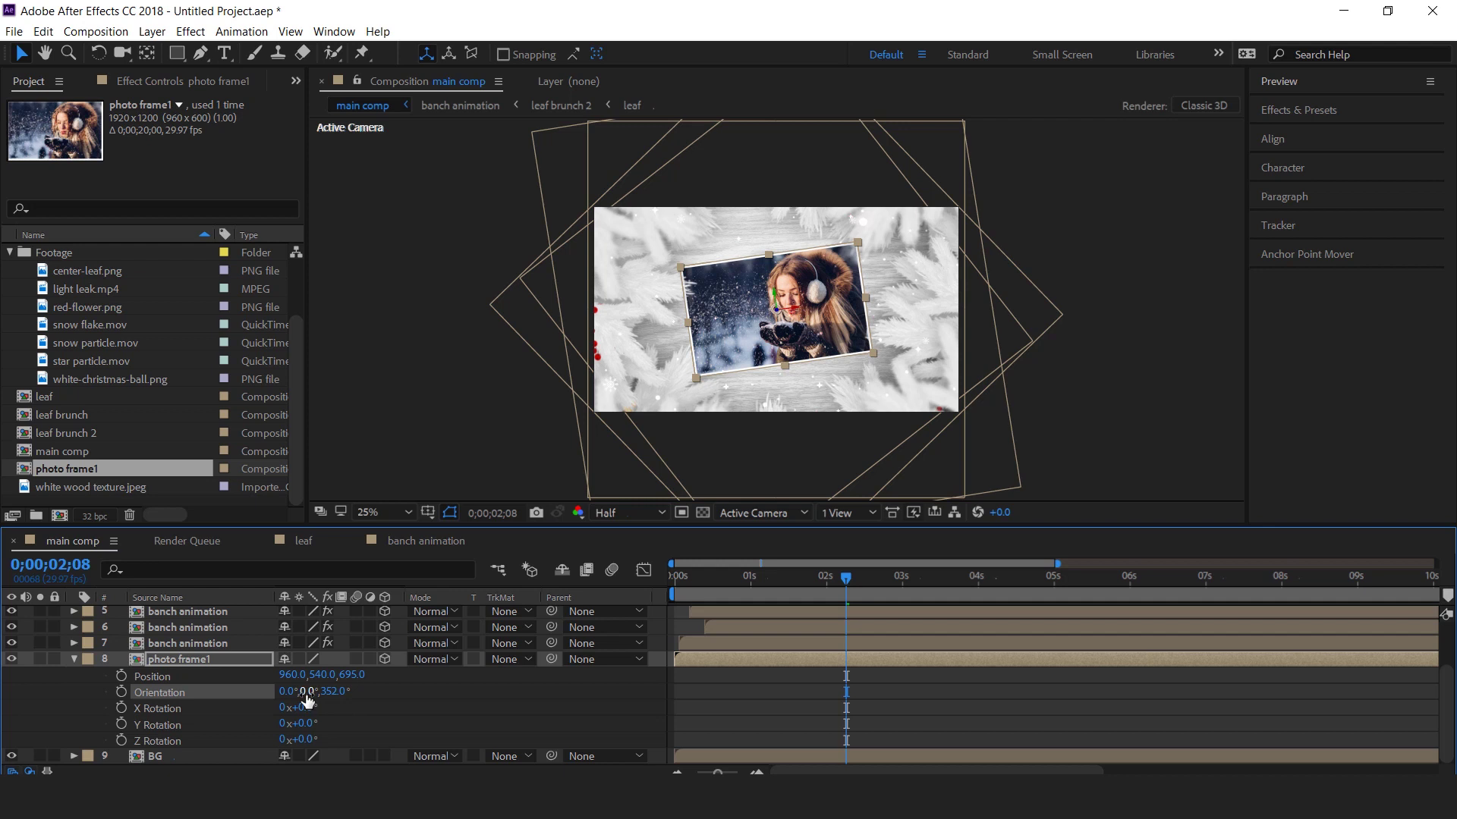
pyautogui.press('s')
pyautogui.moveTo(341, 739); pyautogui.dragTo(359, 742)
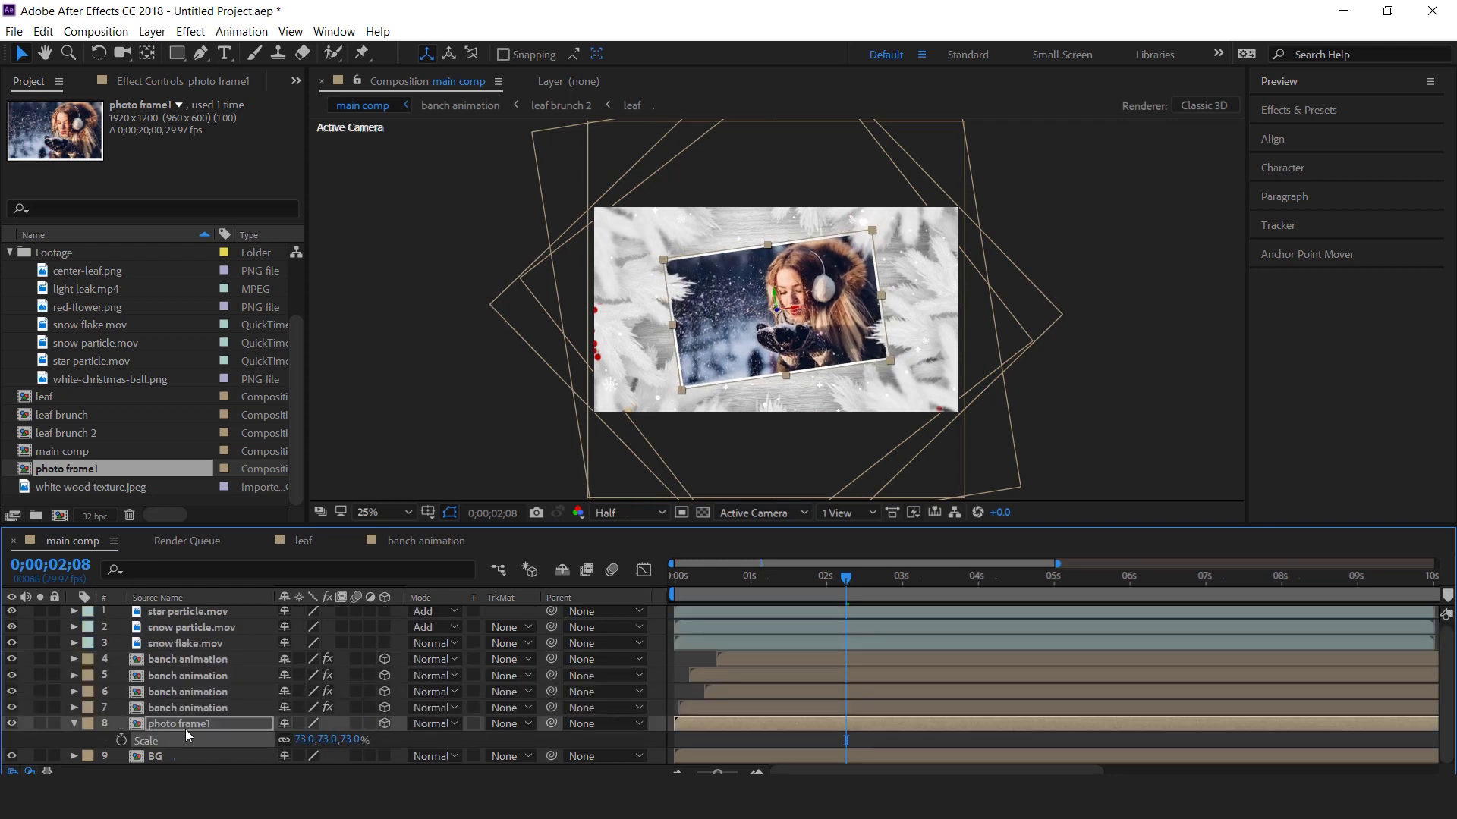
# Apply a Drop Shadow effect to the photo frame1 layer with softness 80.
pyautogui.hotkey('ctrl', 'space')
pyautogui.write('drop')
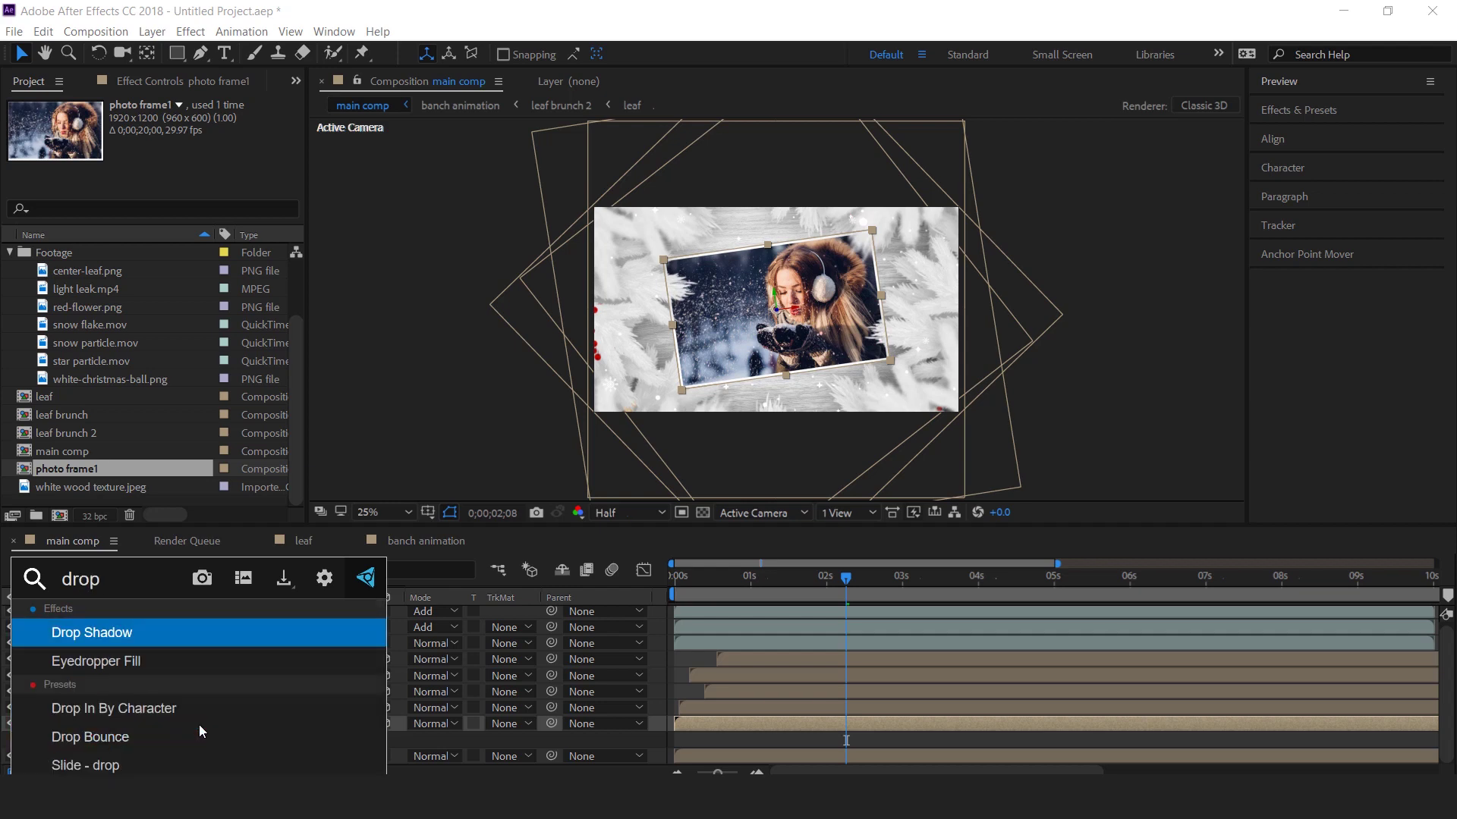
pyautogui.press('Return')
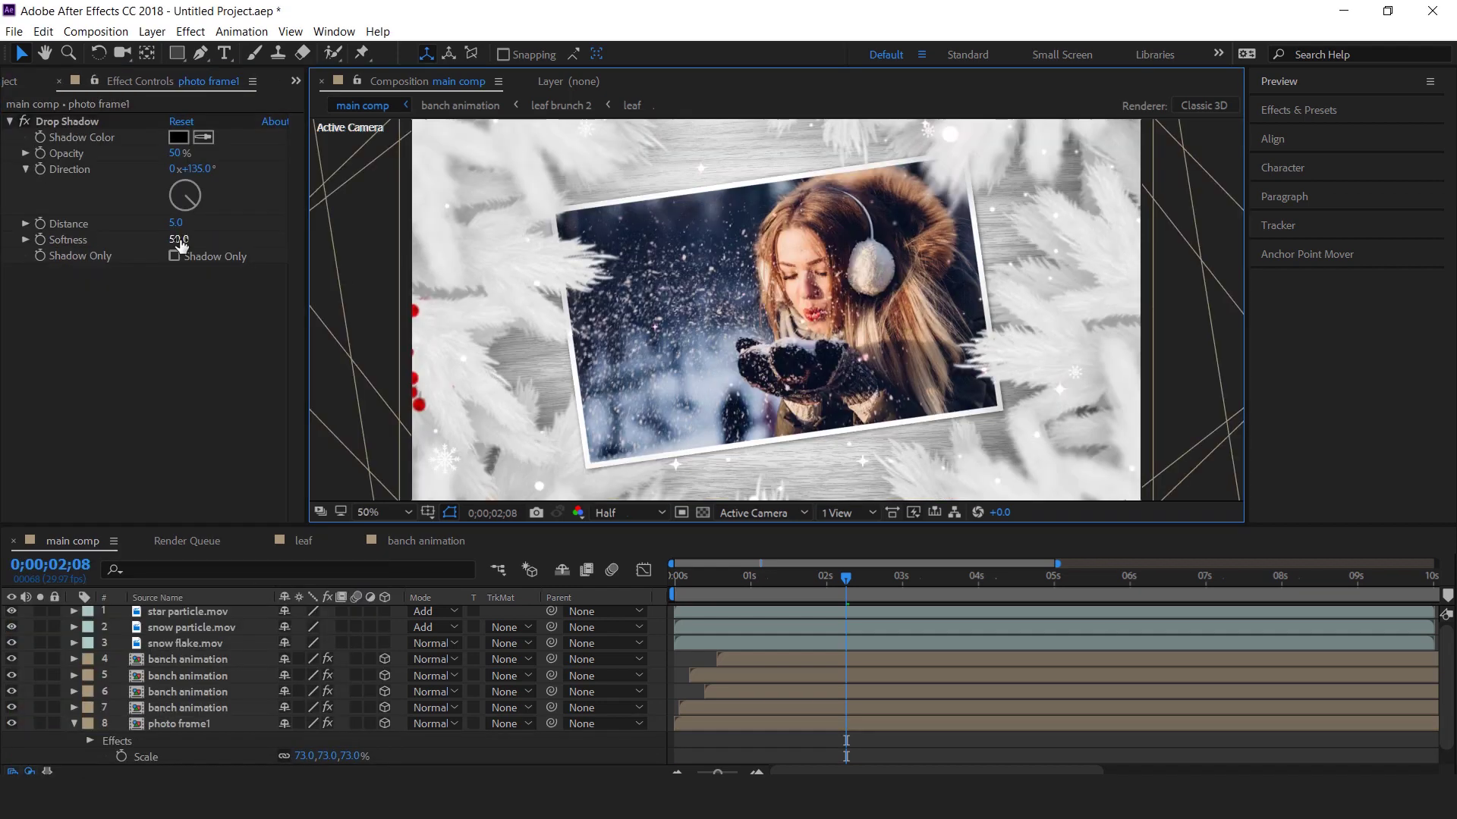
pyautogui.click(180, 241)
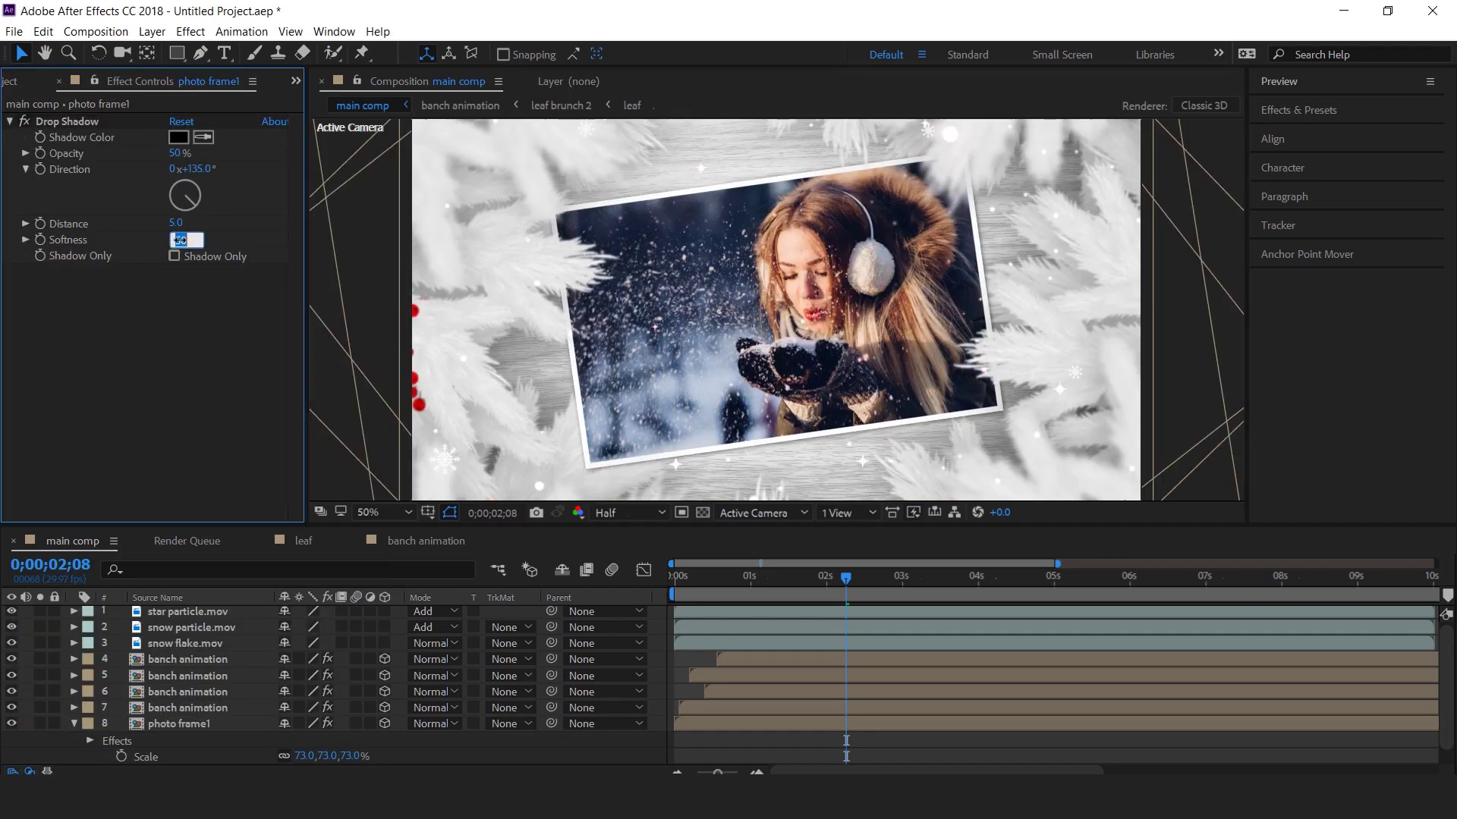
pyautogui.write('80')
pyautogui.press('Return')
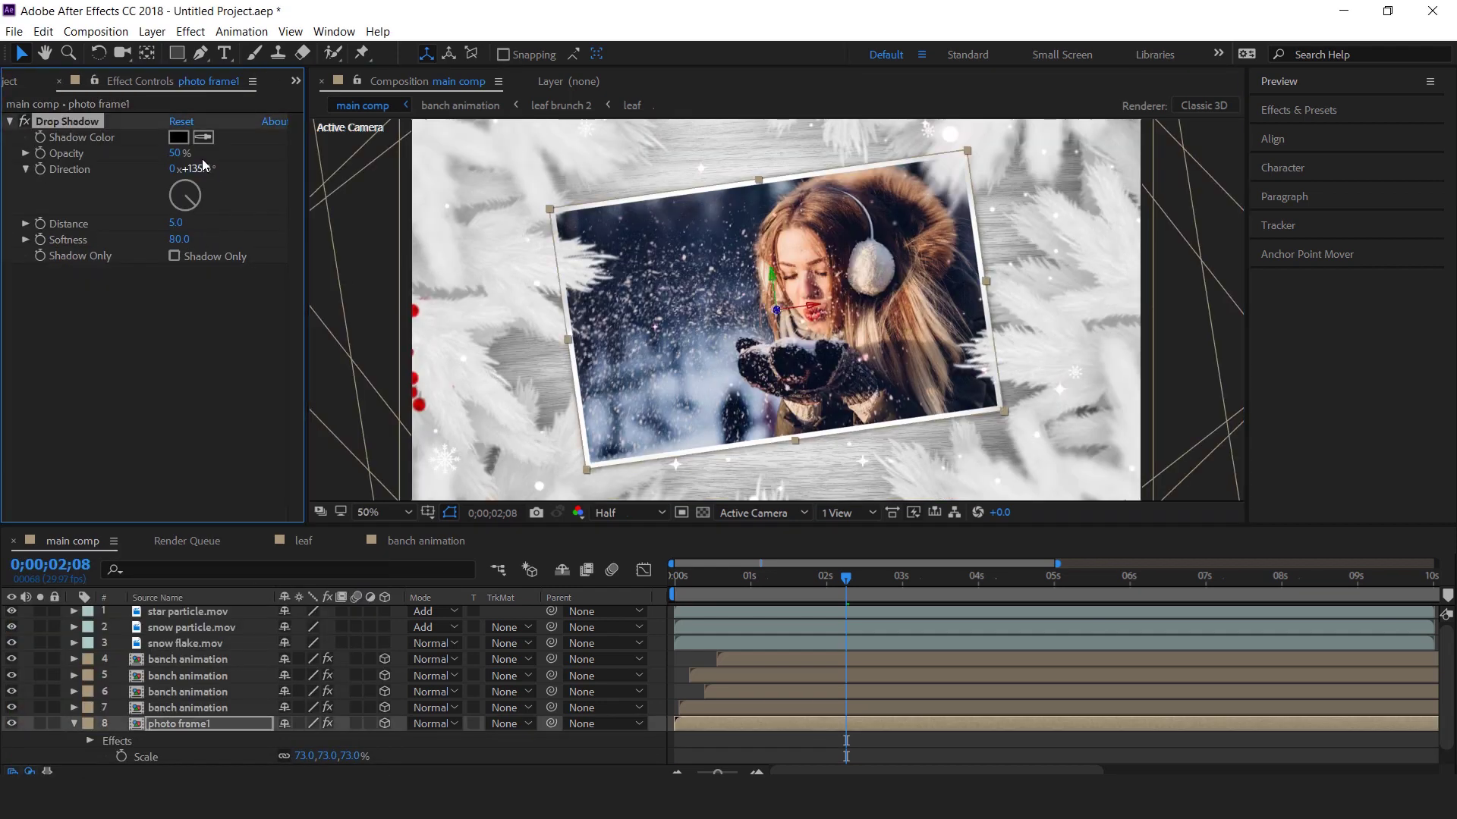
# Set the Drop Shadow opacity on the photo frame1 layer to 80%.
pyautogui.click(179, 154)
pyautogui.write('8')
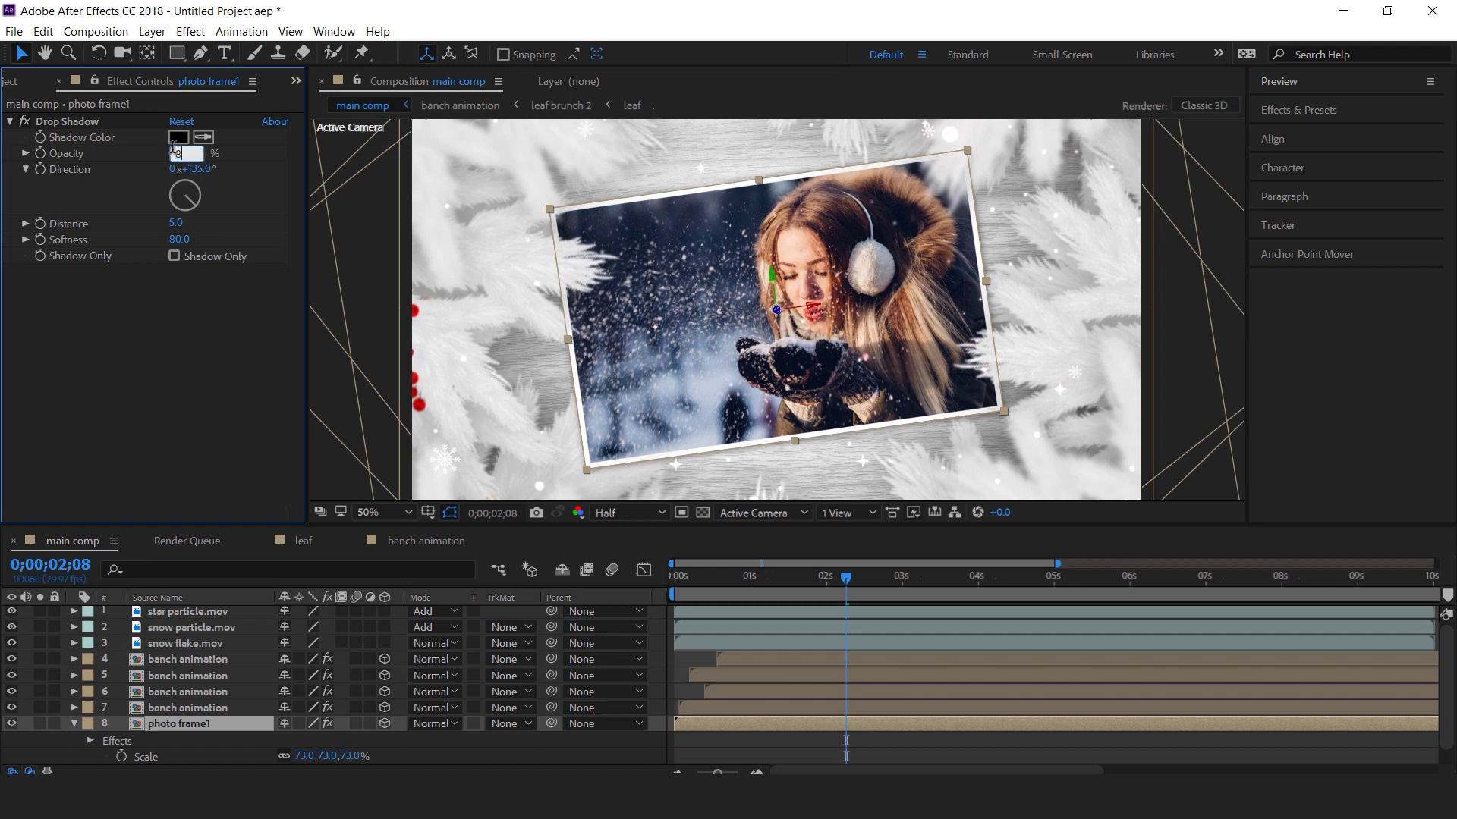
pyautogui.write('0')
pyautogui.press('Return')
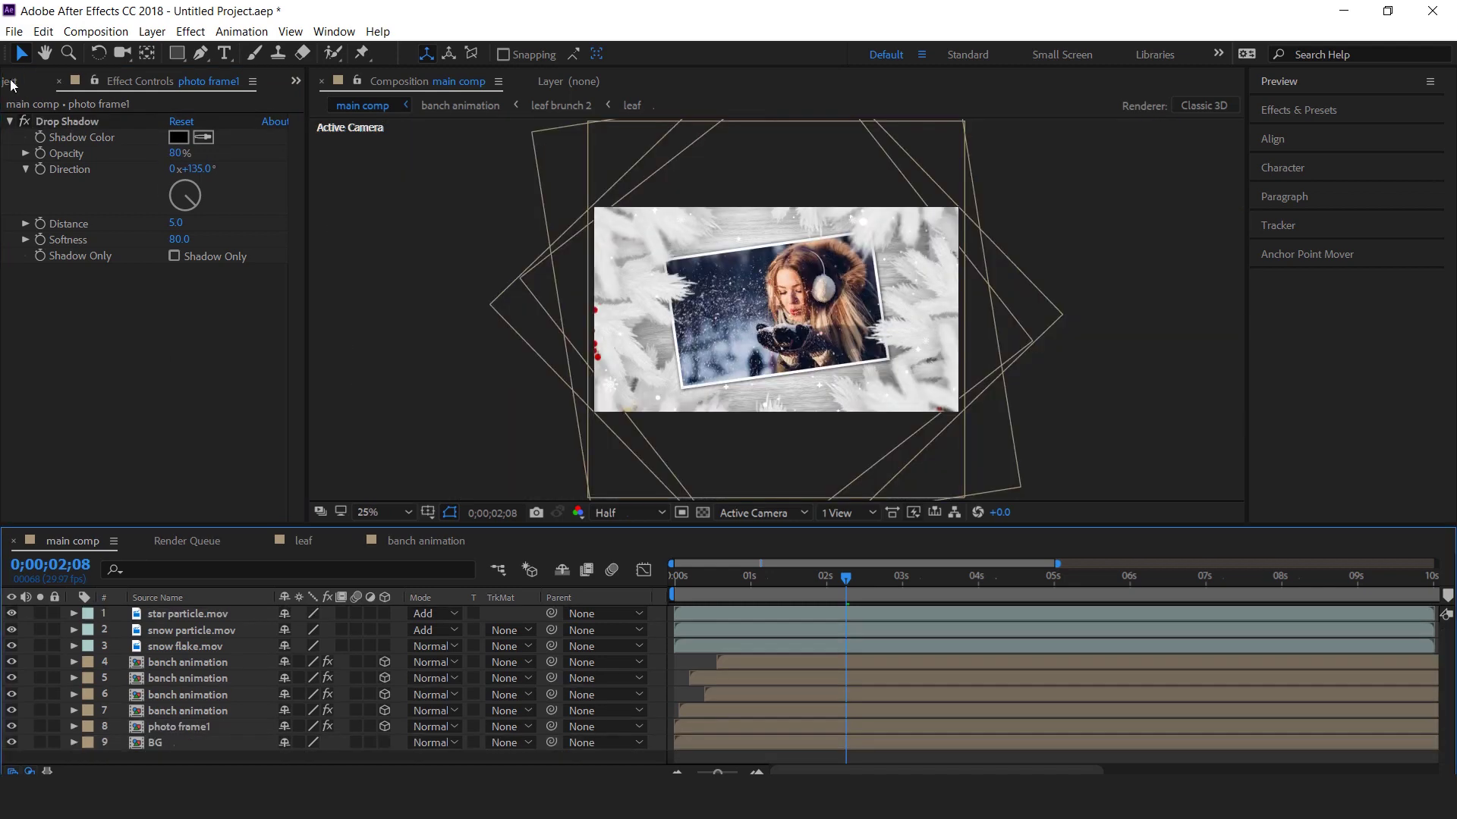
# Create a new 1920 x 1080, 20-second composition named matte transition.
pyautogui.click(11, 84)
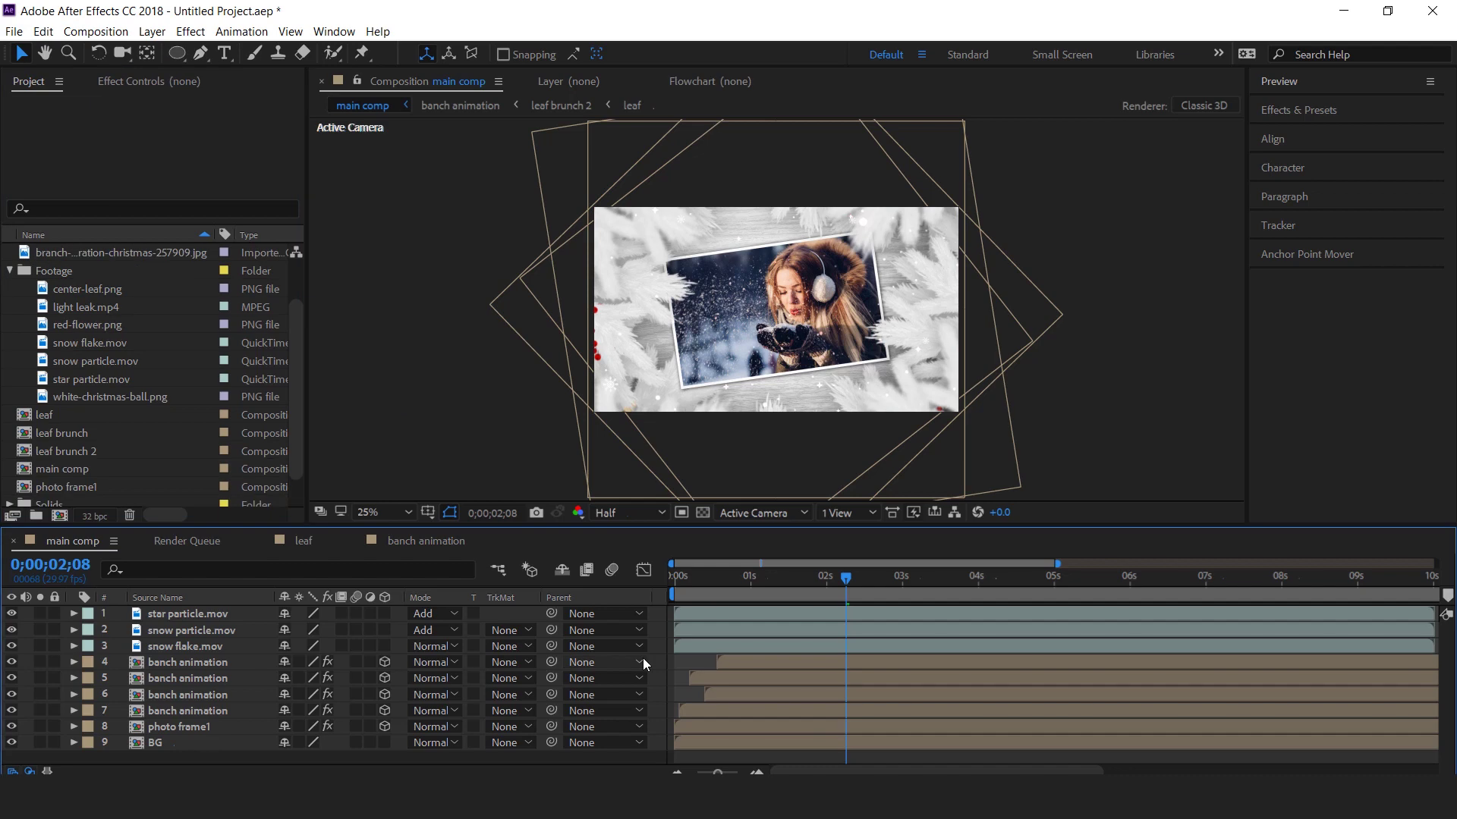
pyautogui.click(59, 516)
pyautogui.write('matte transition')
pyautogui.press('Return')
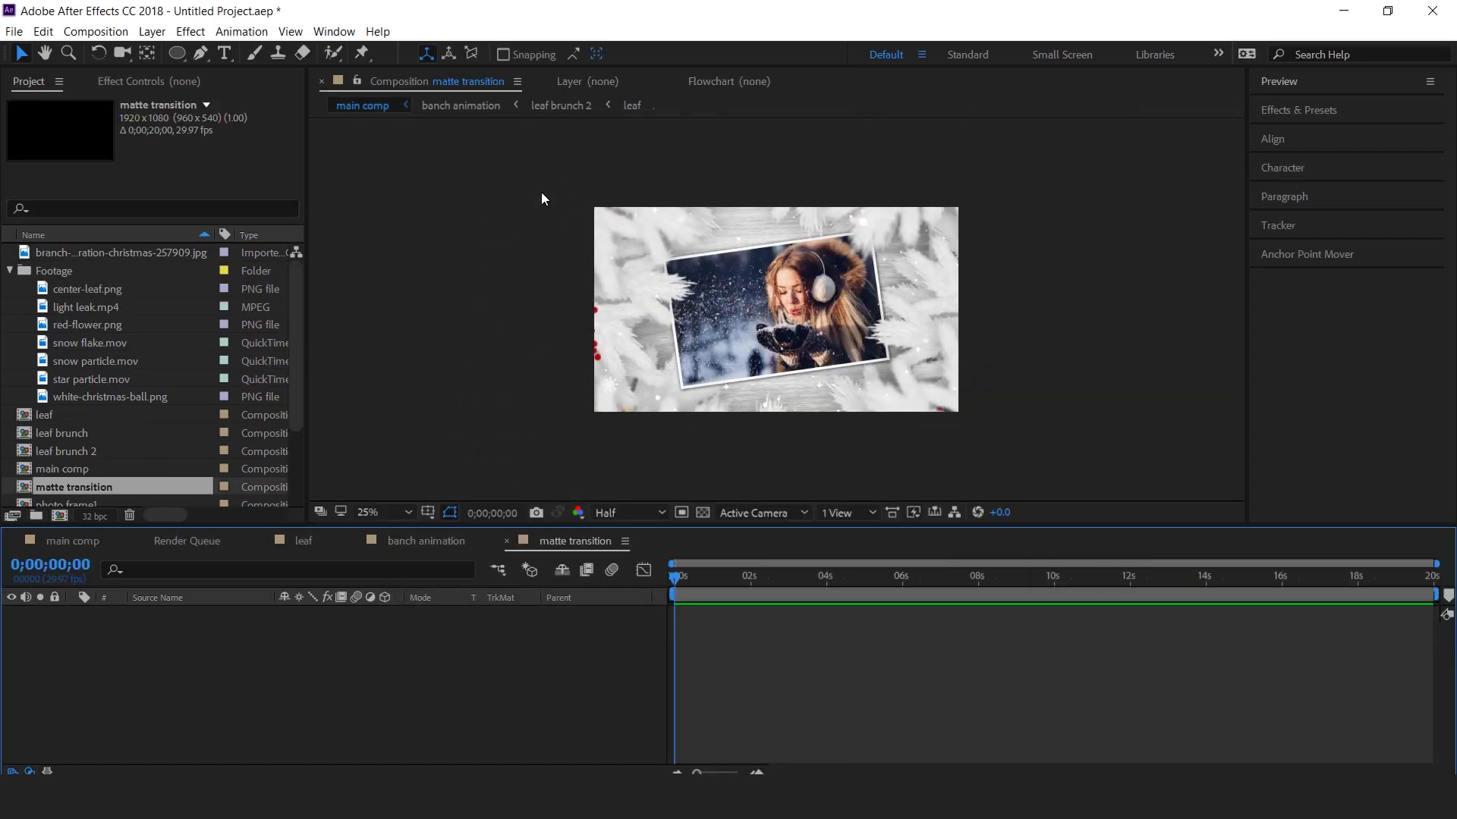
# Add a comp-size white solid to the matte transition comp and duplicate it.
pyautogui.rightClick(448, 625)
pyautogui.moveTo(522, 448)
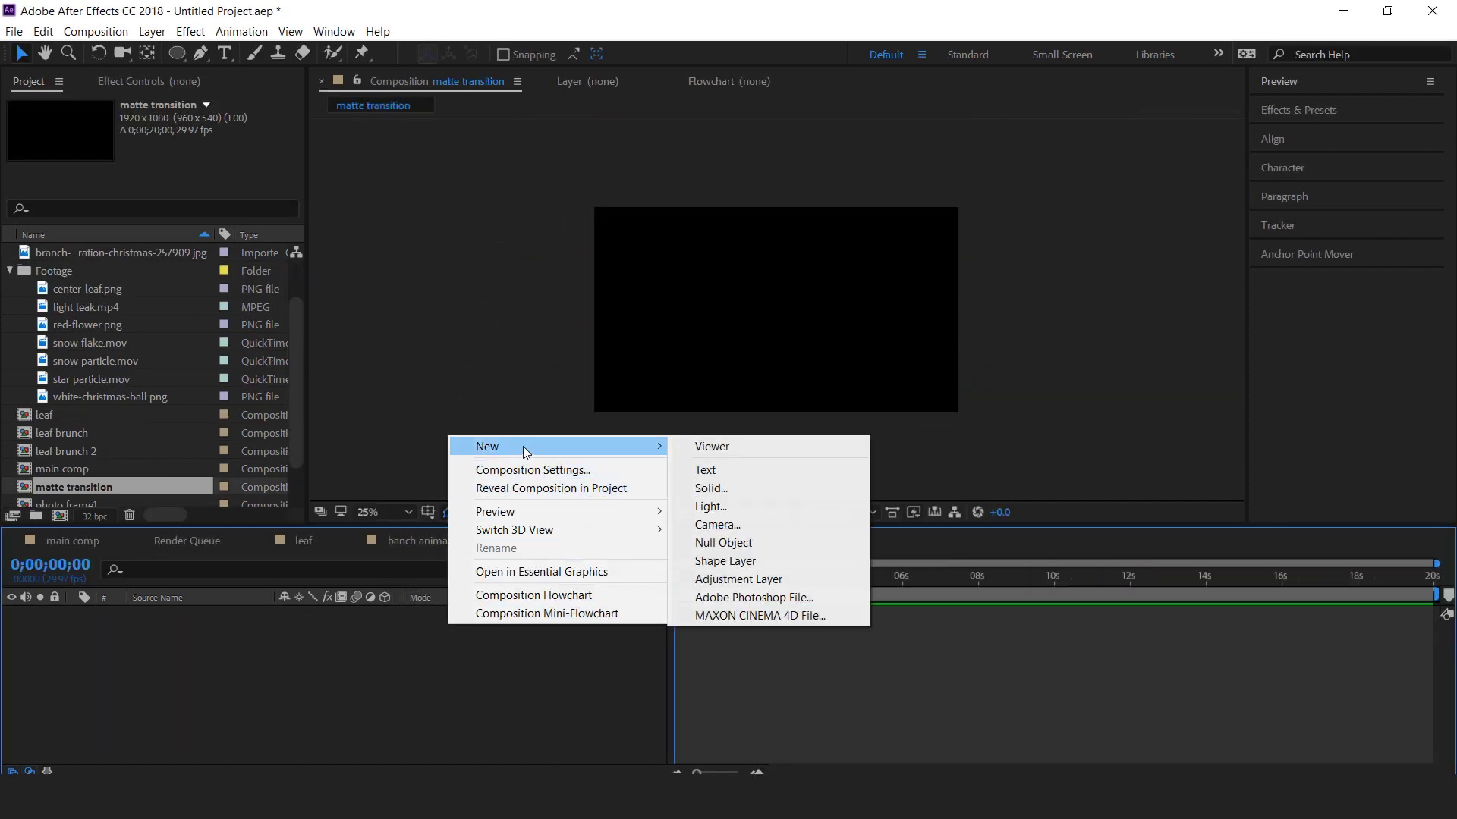
pyautogui.click(717, 490)
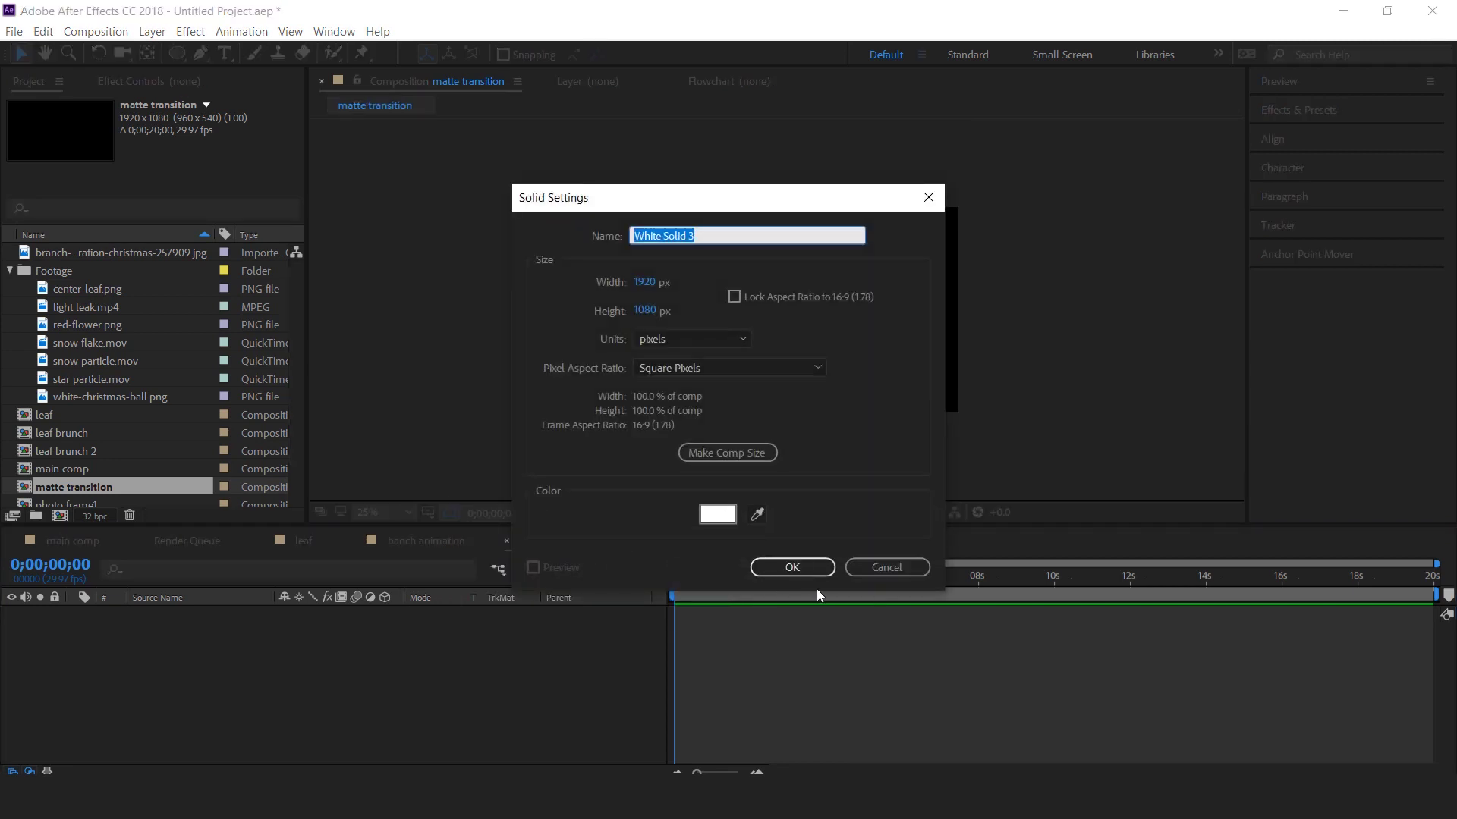
pyautogui.click(792, 568)
pyautogui.click(195, 614)
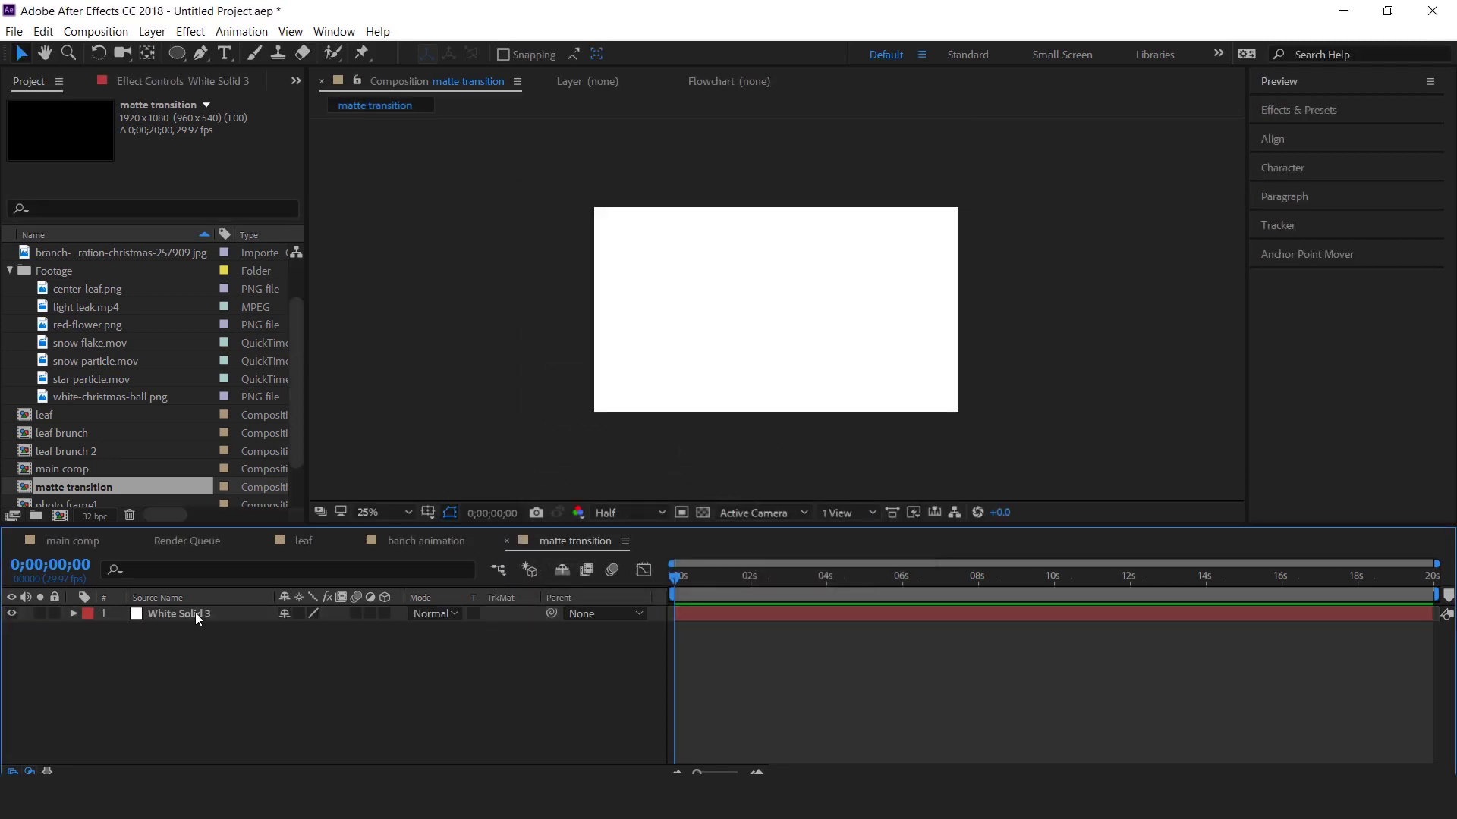
pyautogui.hotkey('ctrl', 'd')
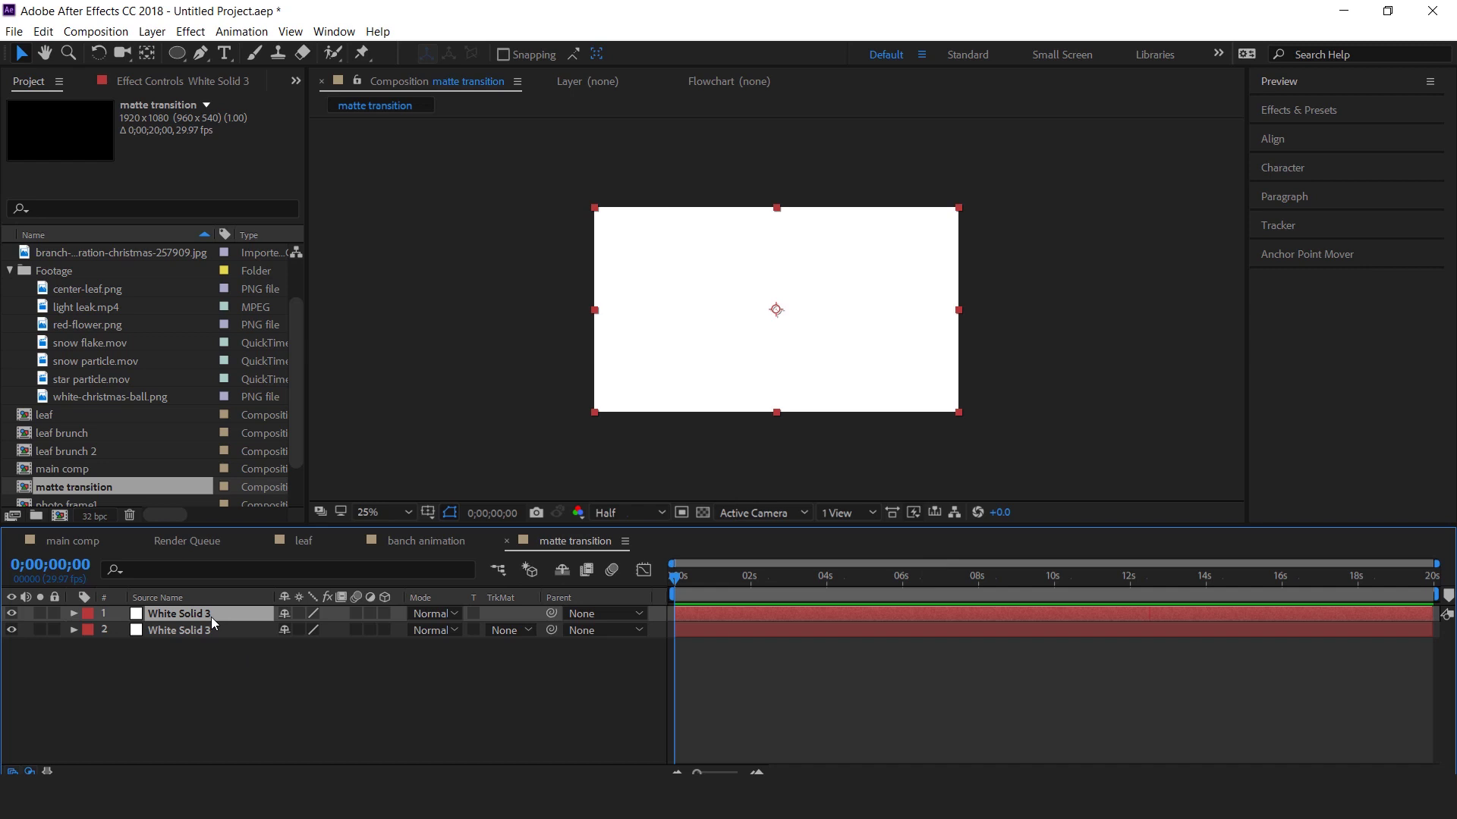
# Give the upper solid a full-frame elliptical mask and make it the alpha matte of the lower solid.
pyautogui.doubleClick(177, 55)
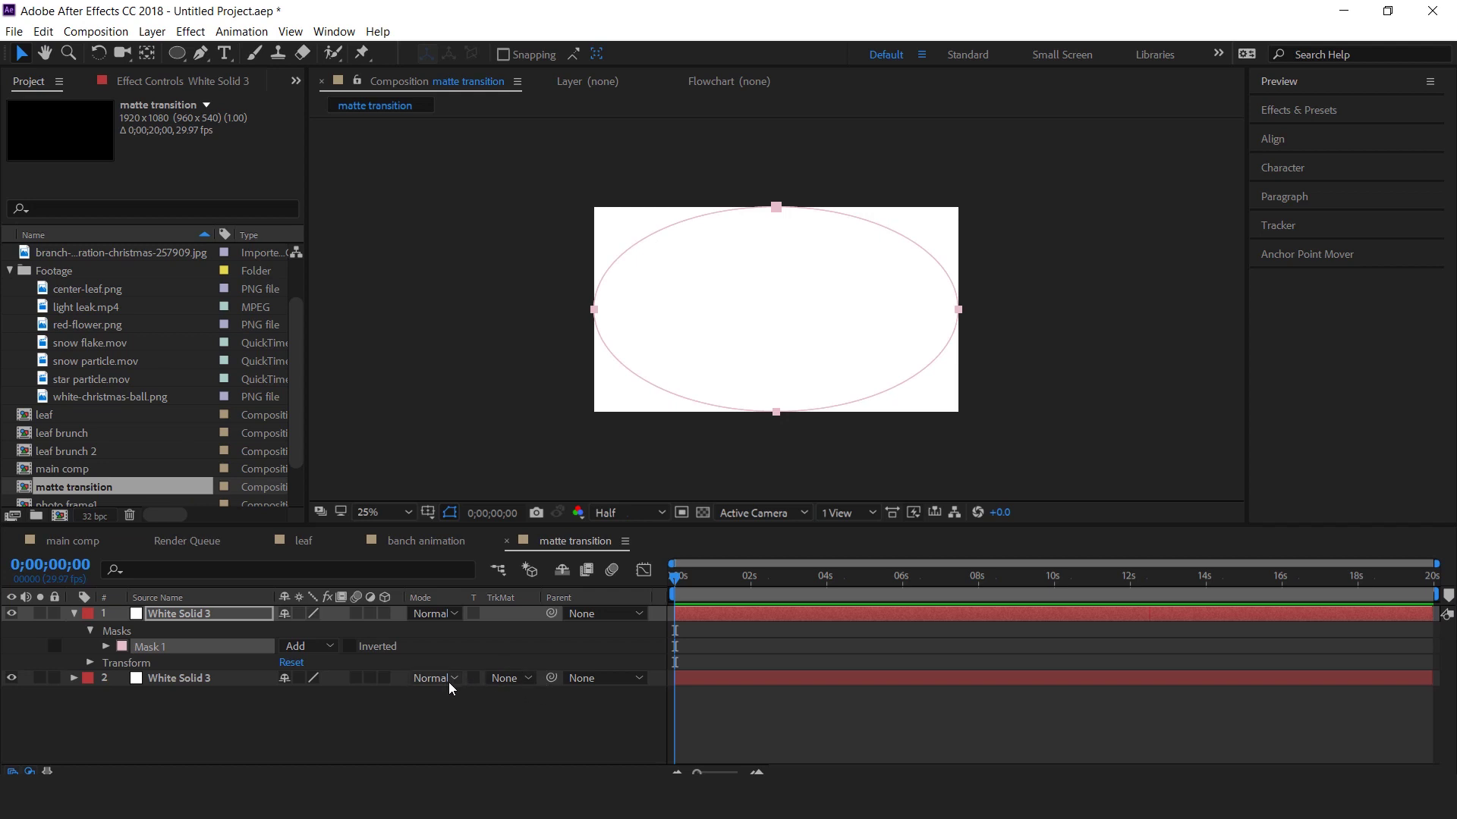
pyautogui.click(505, 679)
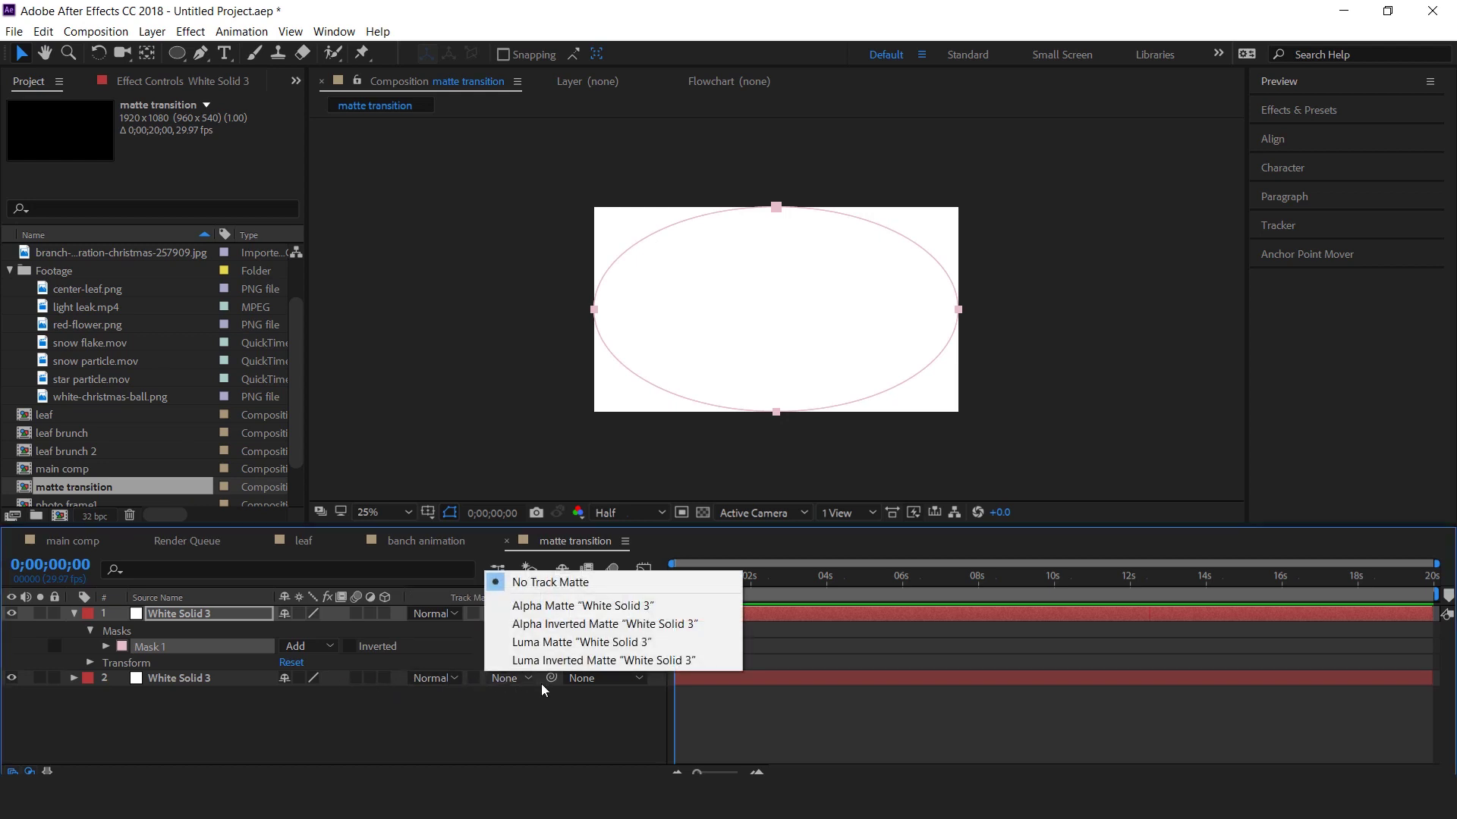
pyautogui.click(563, 607)
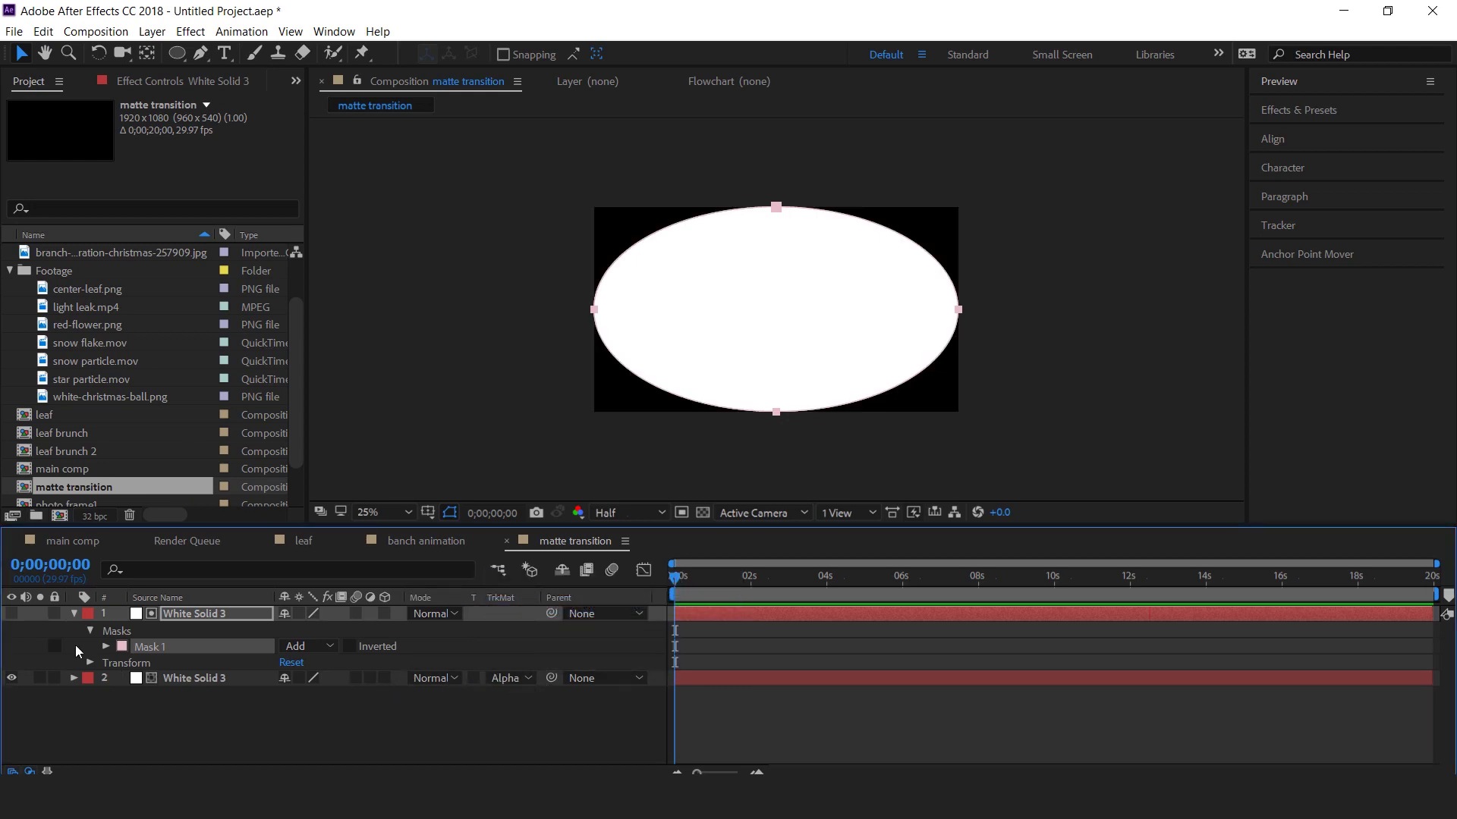
pyautogui.click(73, 614)
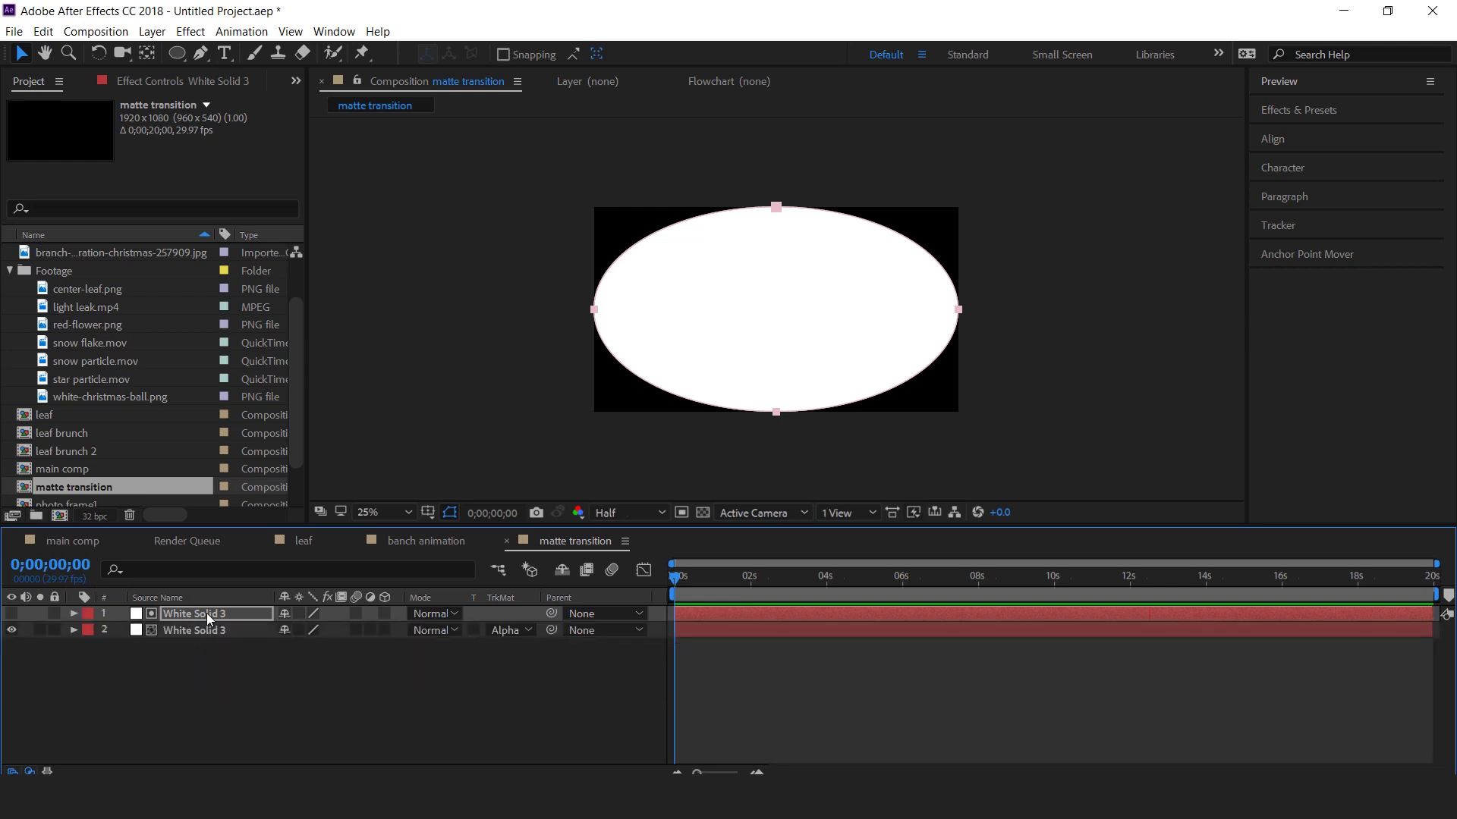
# Apply Turbulent Displace to the upper solid with amount 300, size 80 and complexity 6.
pyautogui.hotkey('ctrl', 'space')
pyautogui.write('di')
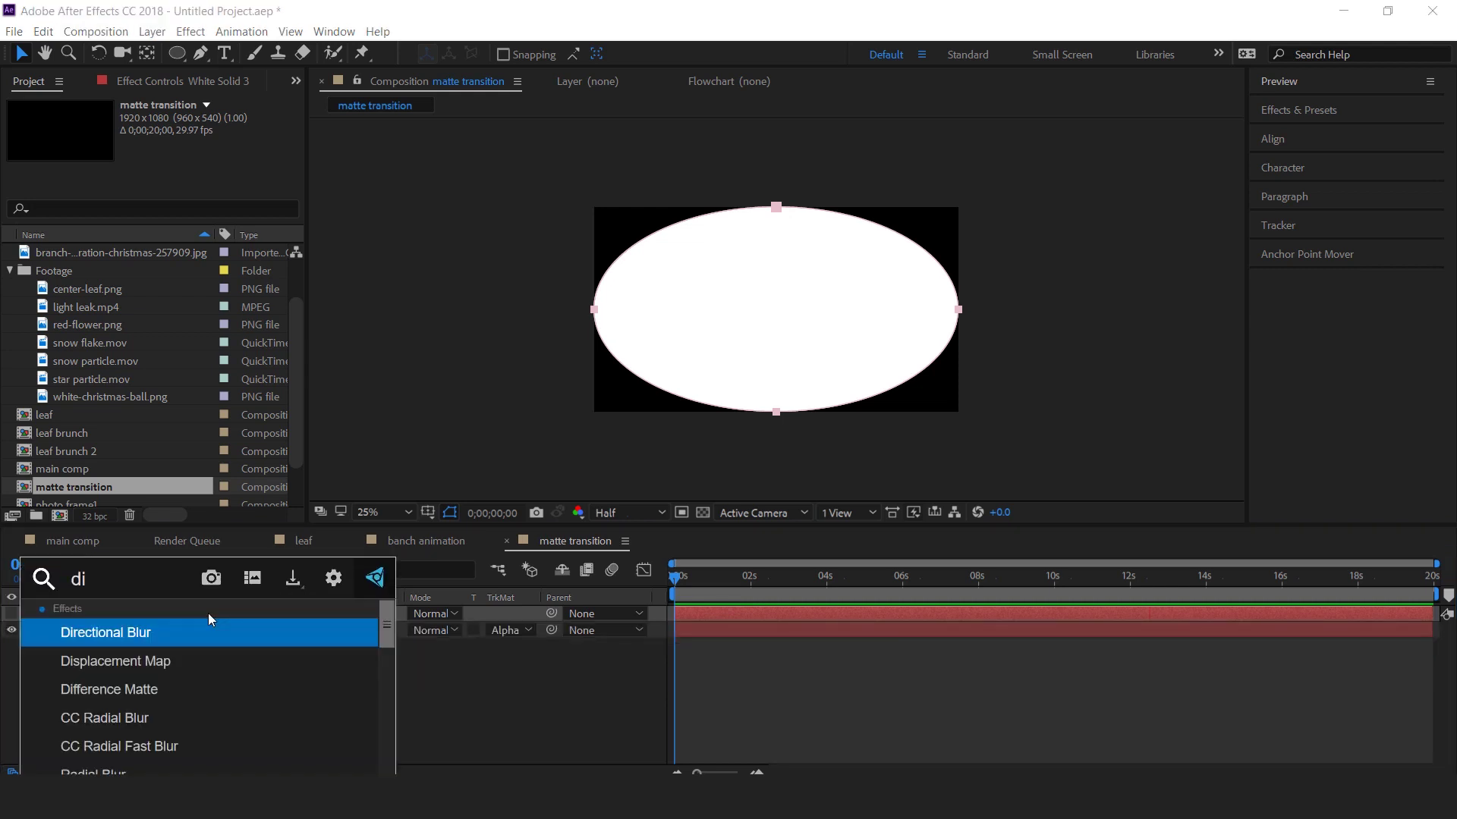
pyautogui.write('s')
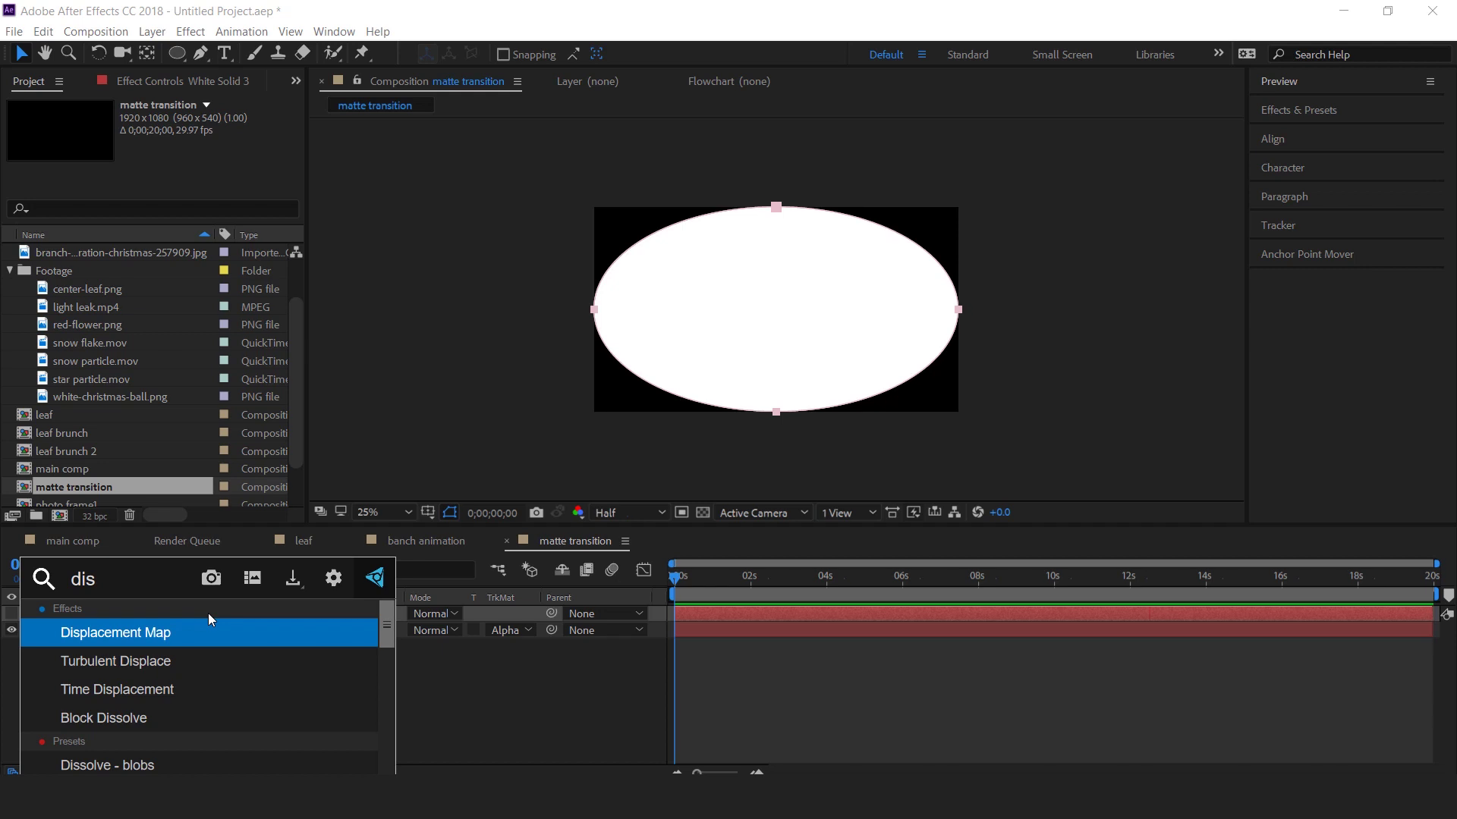
pyautogui.press('Down')
pyautogui.press('Return')
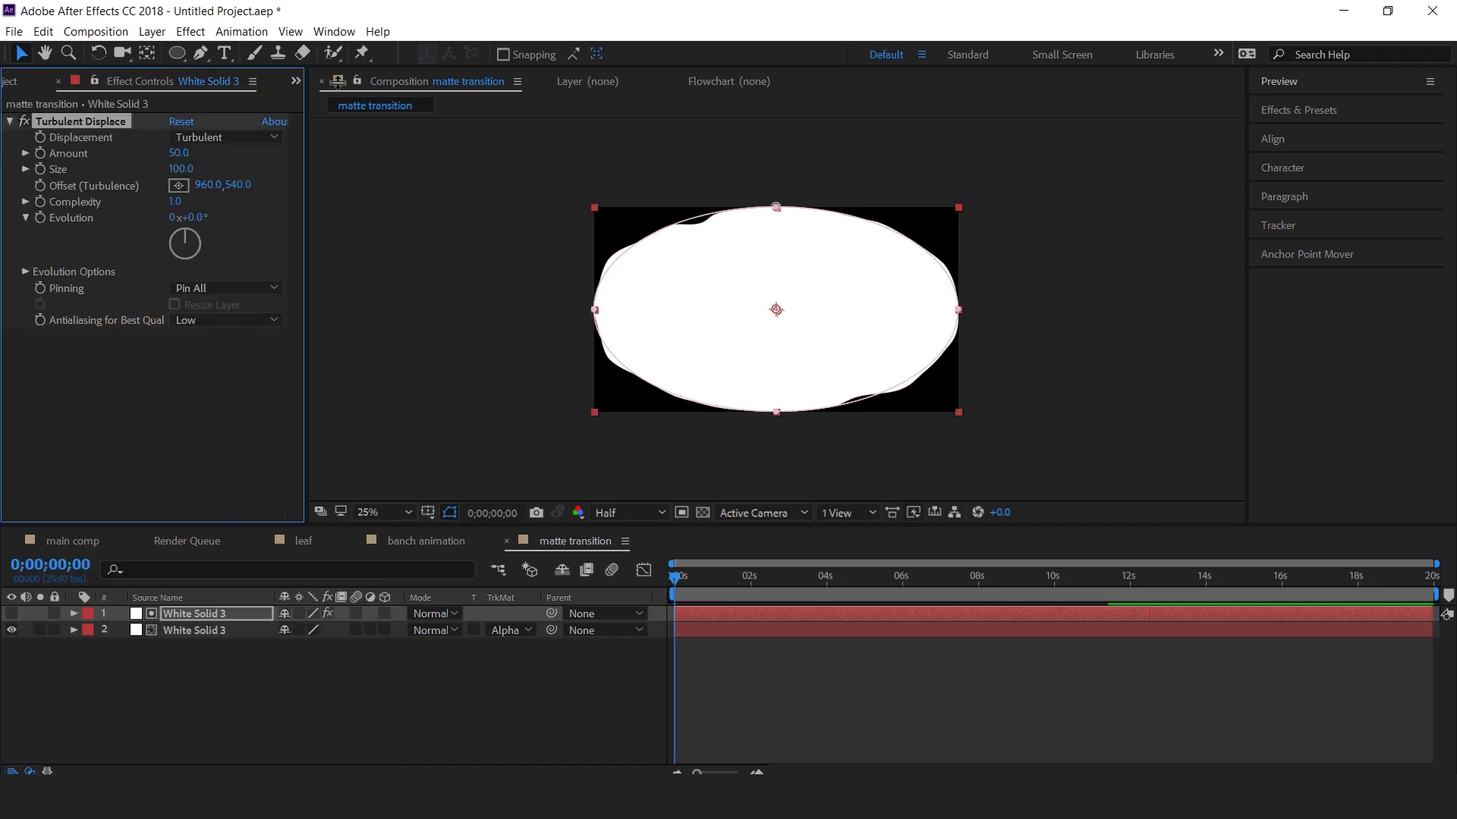
pyautogui.click(179, 152)
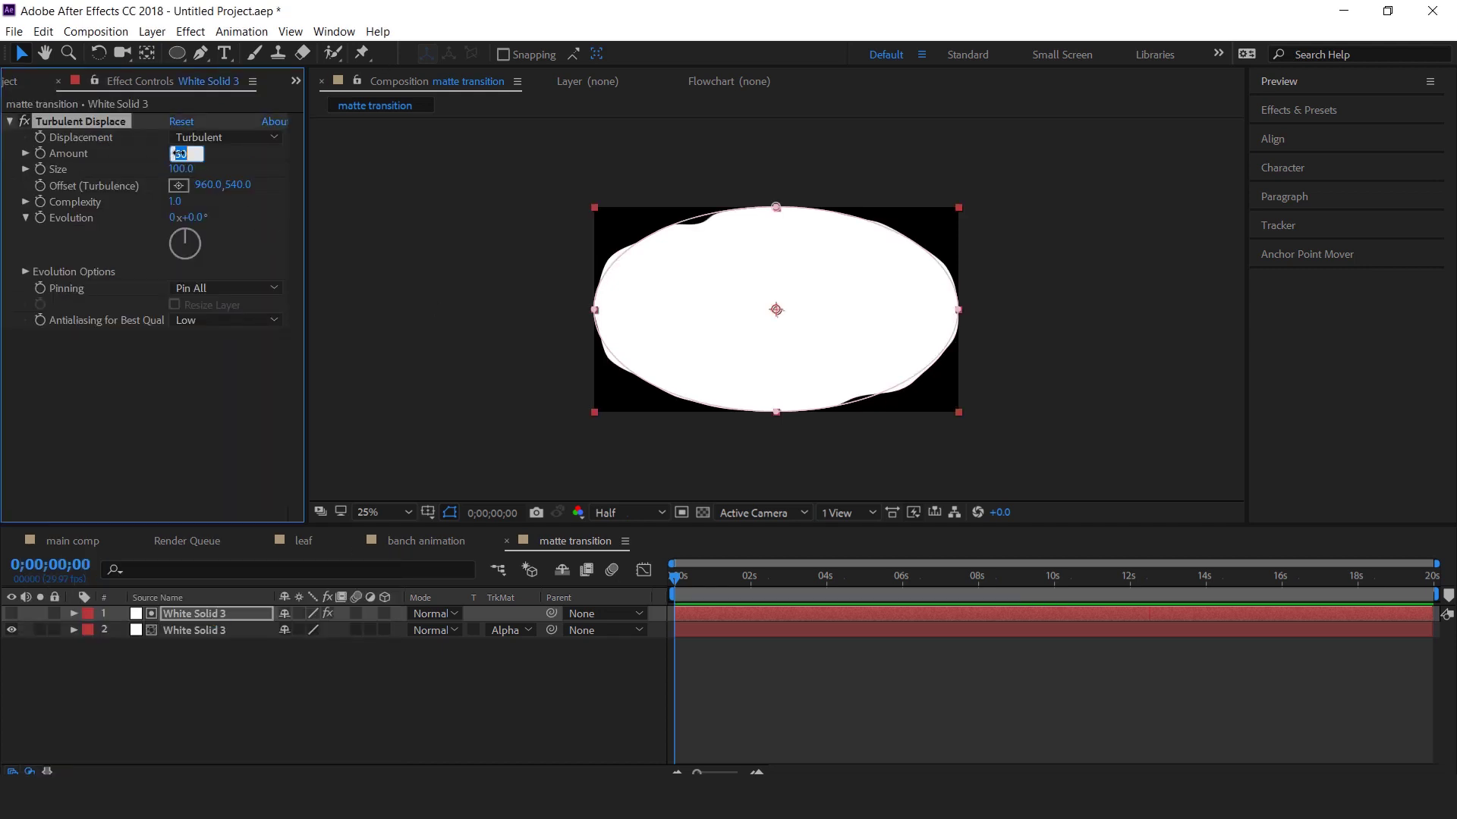
pyautogui.write('300')
pyautogui.press('Return')
pyautogui.click(182, 170)
pyautogui.press('Return')
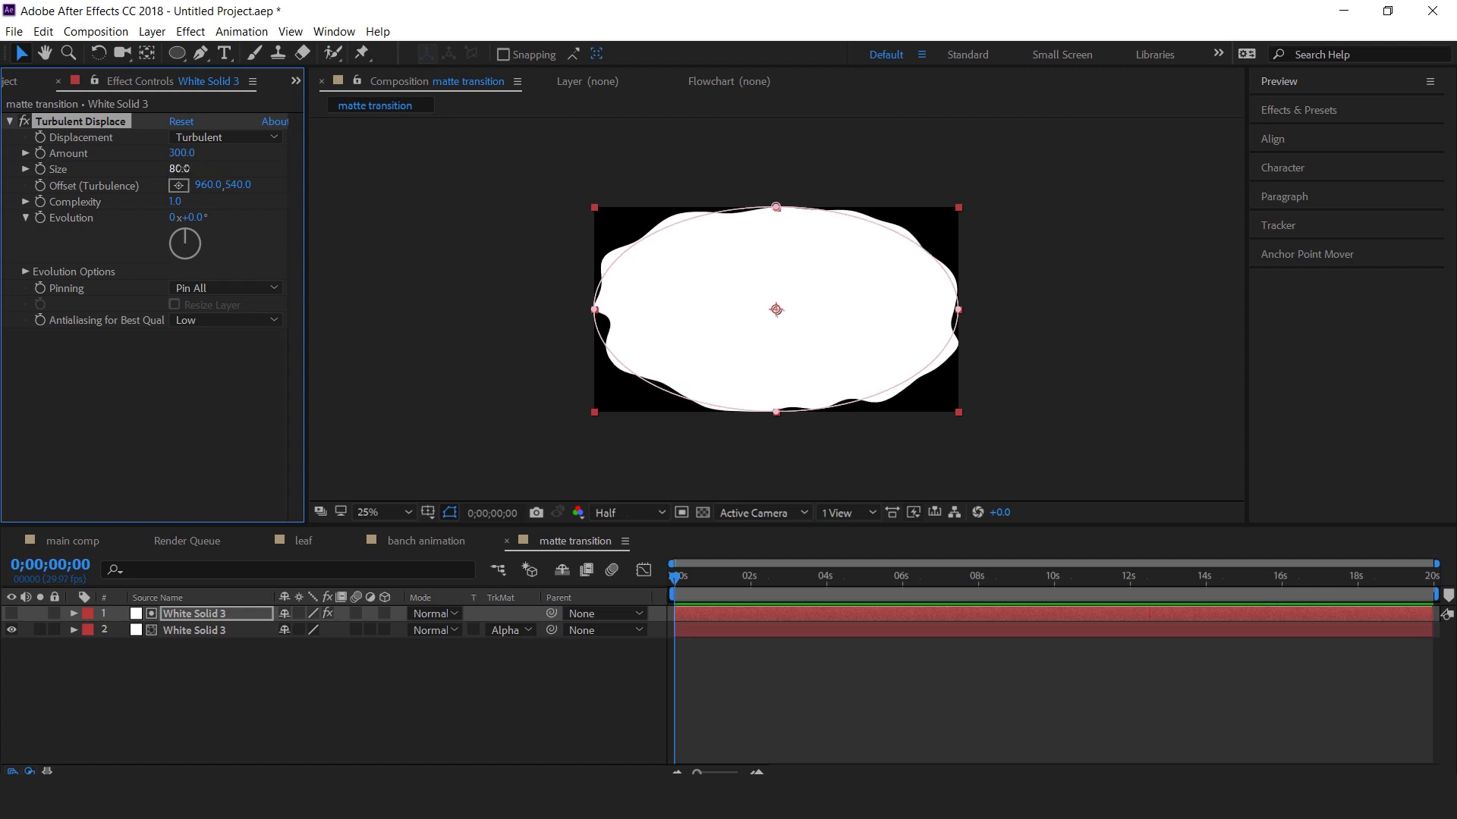
pyautogui.click(178, 202)
pyautogui.write('6')
pyautogui.press('Return')
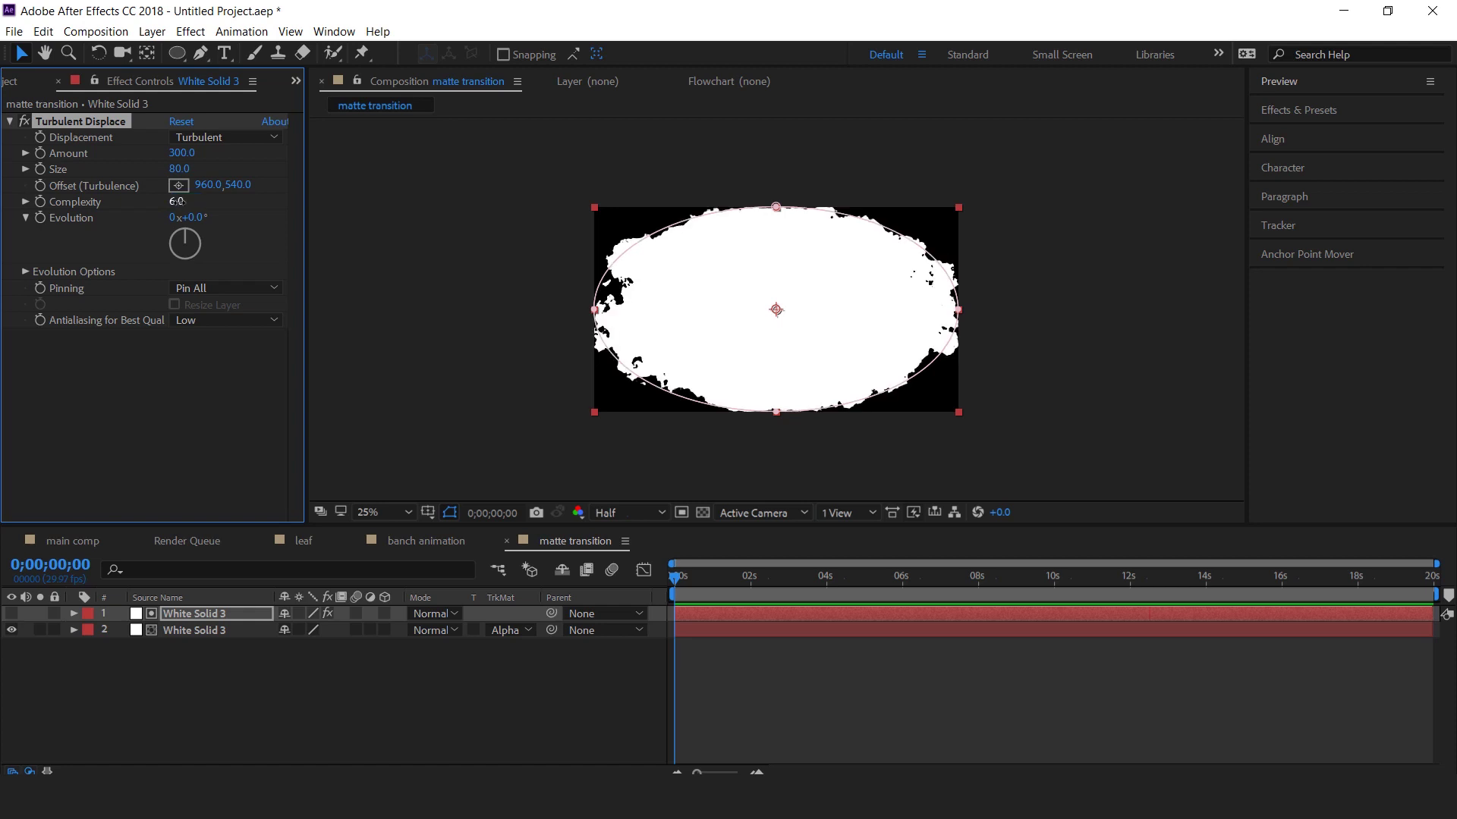
# Add Roughen Edges to the upper solid with border 15, edge sharpness 2 and complexity 10.
pyautogui.click(184, 613)
pyautogui.hotkey('ctrl', 'space')
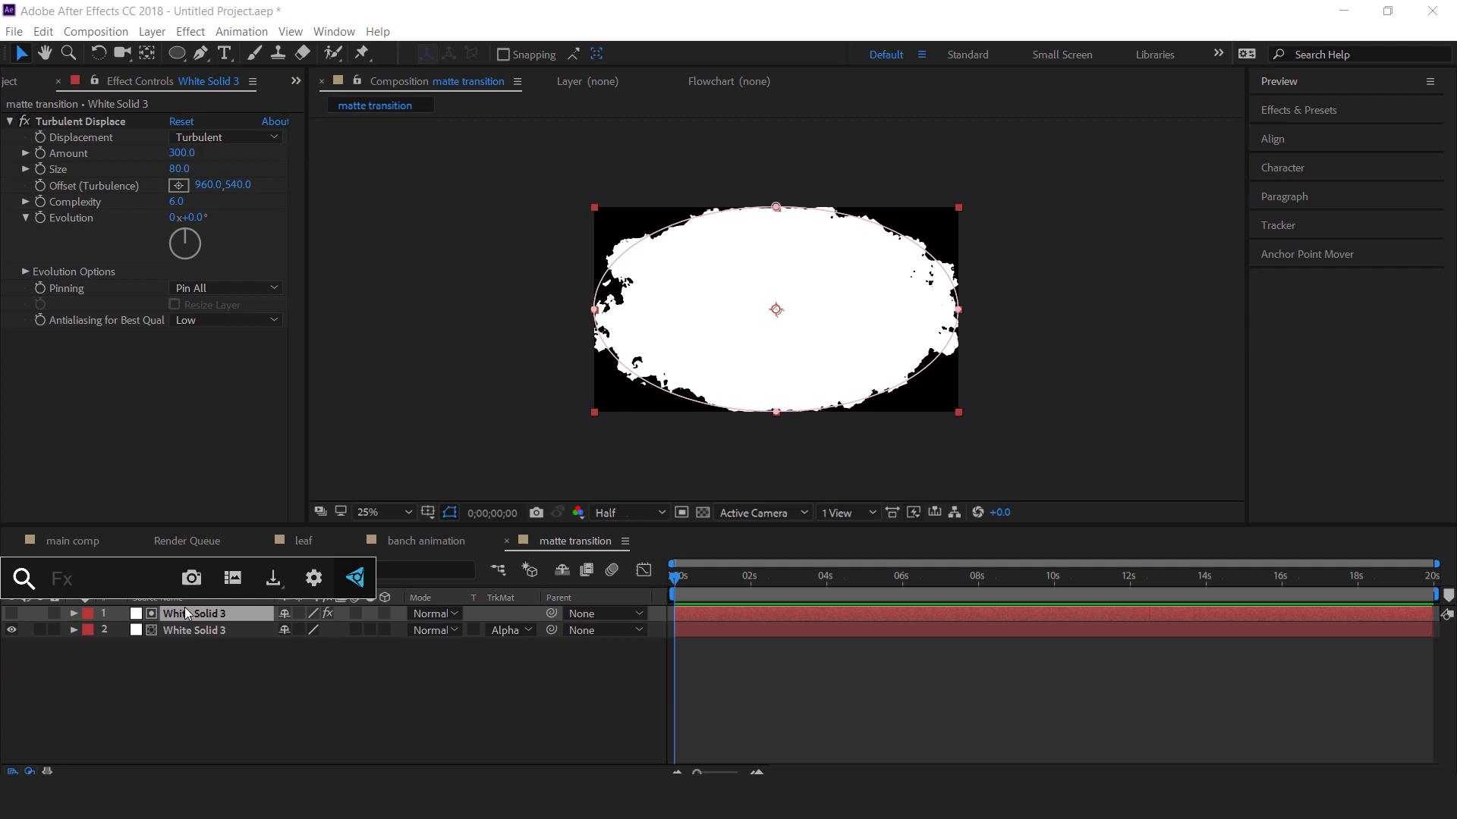
pyautogui.write('rou')
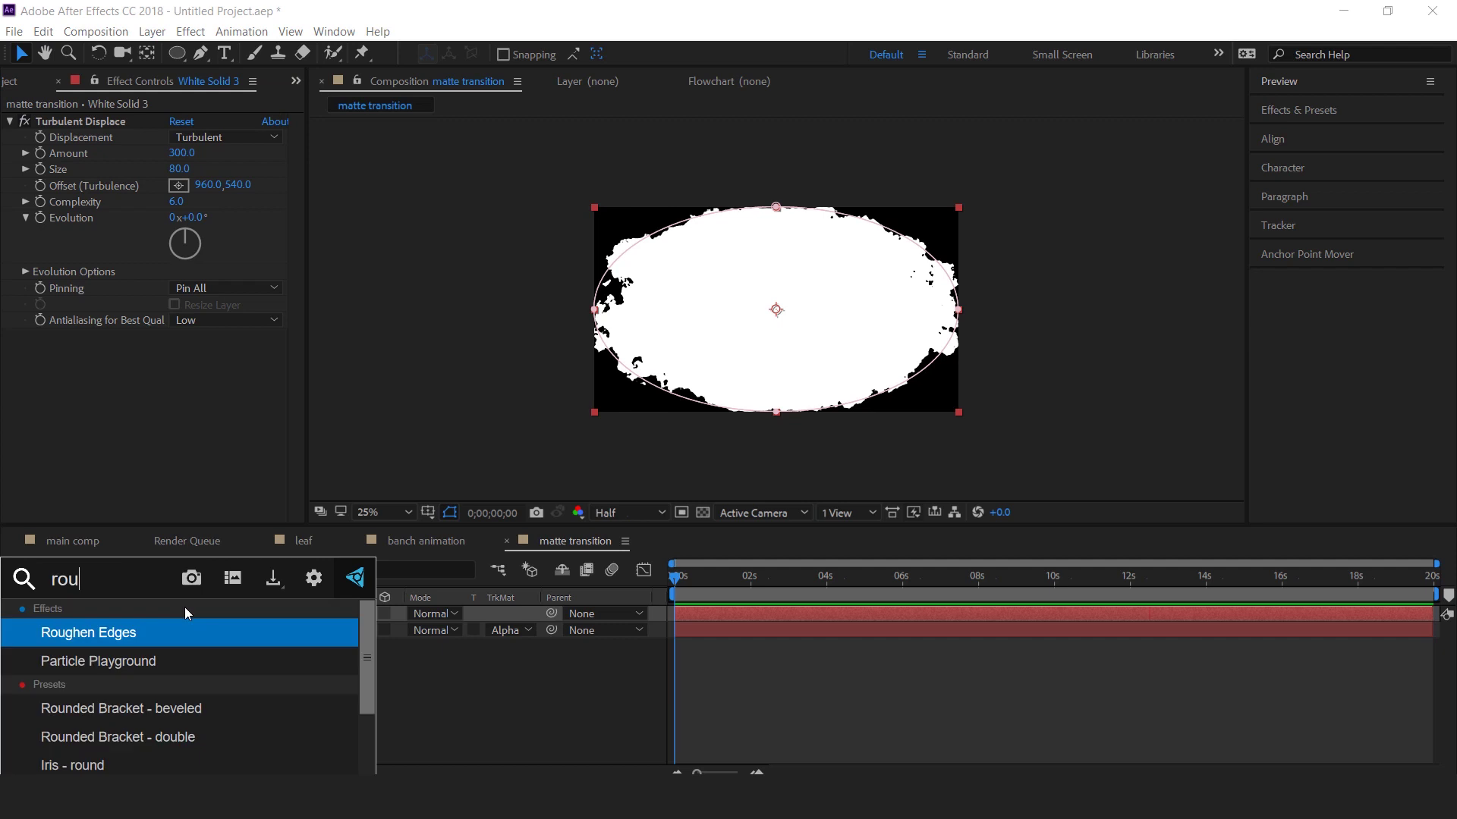
pyautogui.click(286, 639)
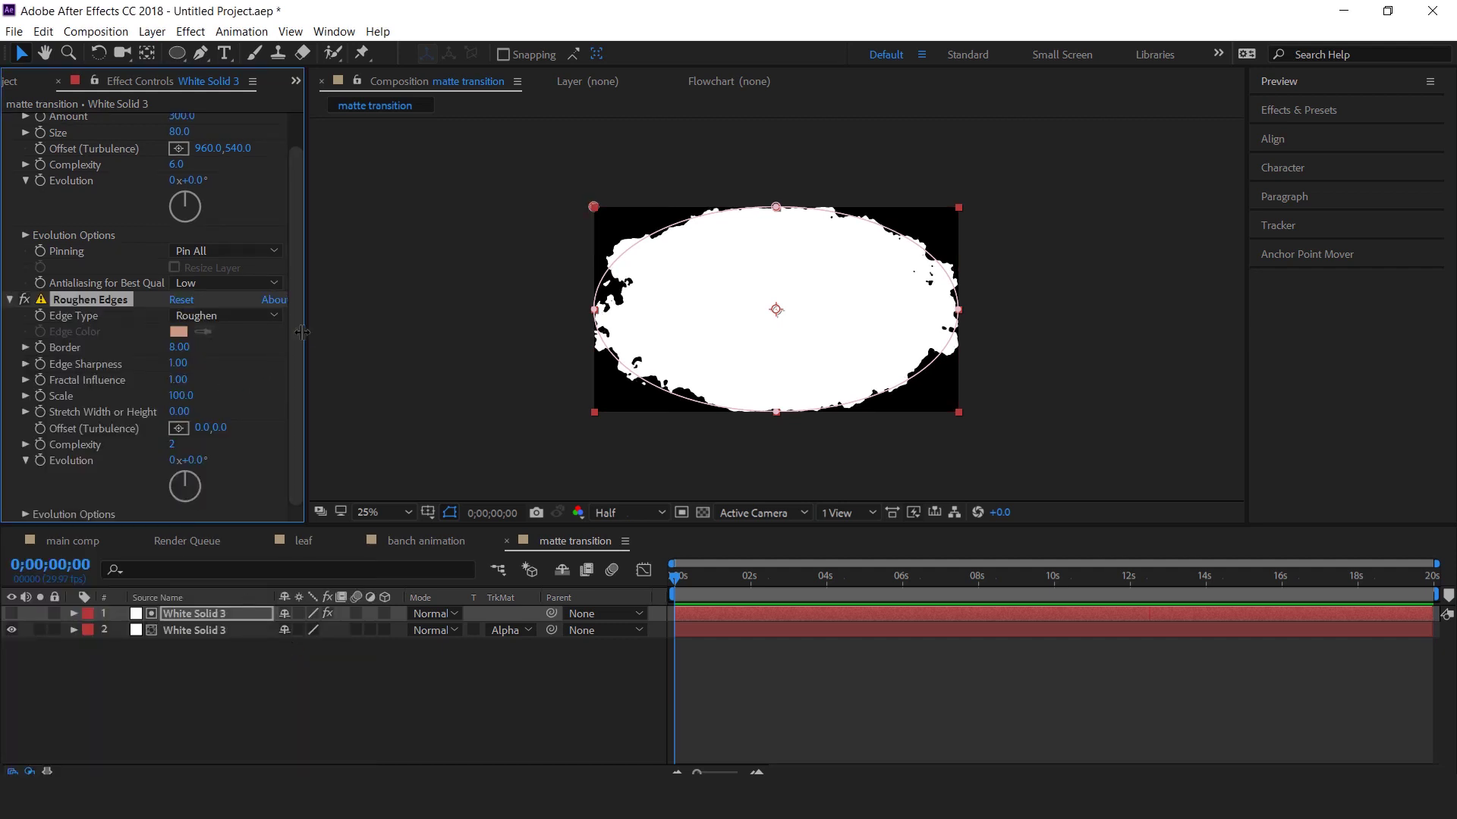
pyautogui.click(176, 347)
pyautogui.write('40')
pyautogui.press('Return')
pyautogui.click(178, 363)
pyautogui.write('2')
pyautogui.press('Return')
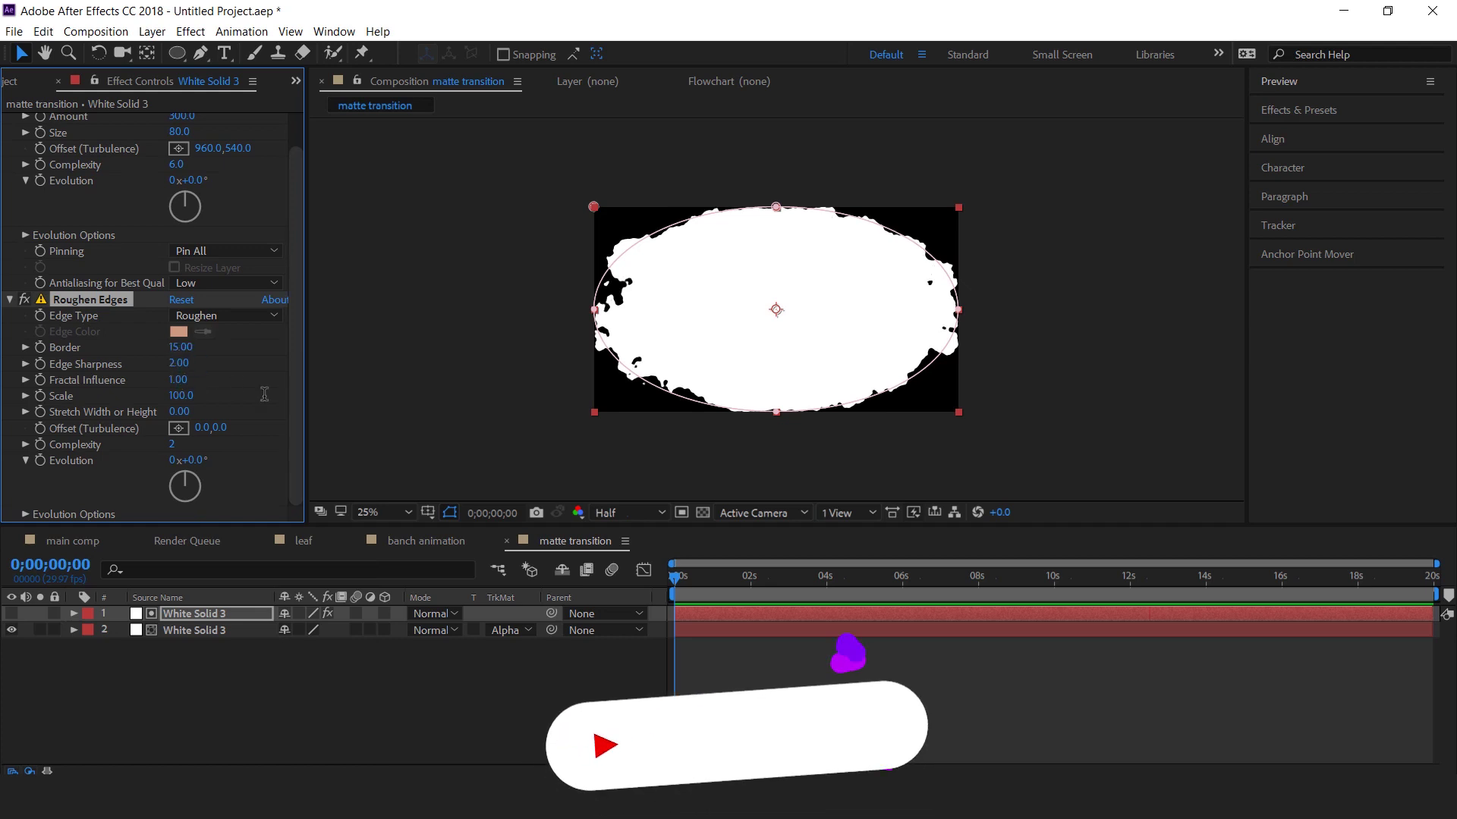
pyautogui.click(173, 445)
pyautogui.write('10')
pyautogui.press('Return')
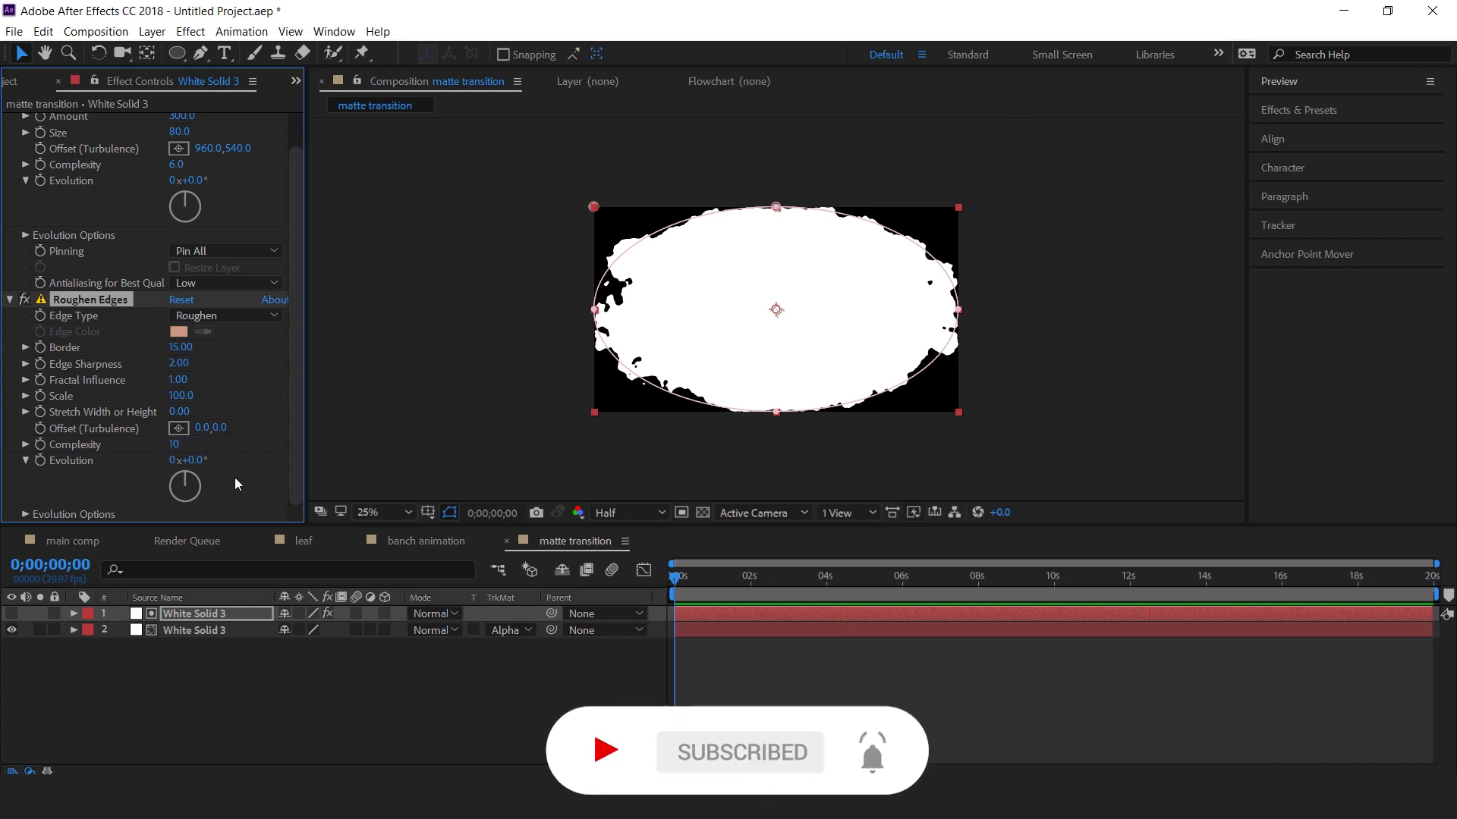
# At 1 second, expand the upper solid's mask to 303 pixels and set a Mask Expansion keyframe.
pyautogui.click(188, 654)
pyautogui.click(190, 616)
pyautogui.click(73, 613)
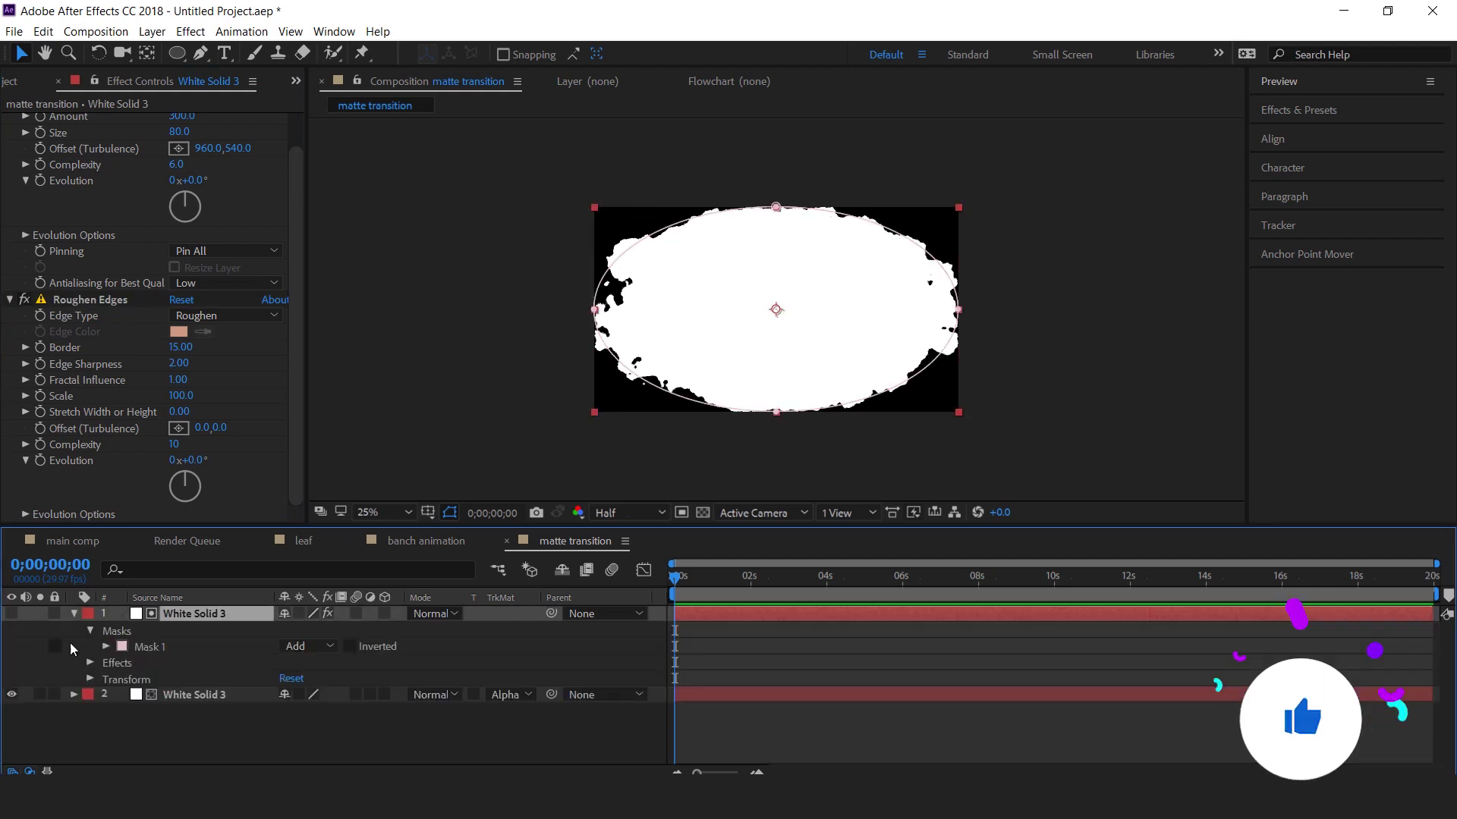
pyautogui.moveTo(674, 578); pyautogui.dragTo(750, 578)
pyautogui.scroll(1, 726, 585)
pyautogui.hscroll(-1, 721, 586)
pyautogui.moveTo(286, 711); pyautogui.dragTo(575, 710)
pyautogui.click(138, 710)
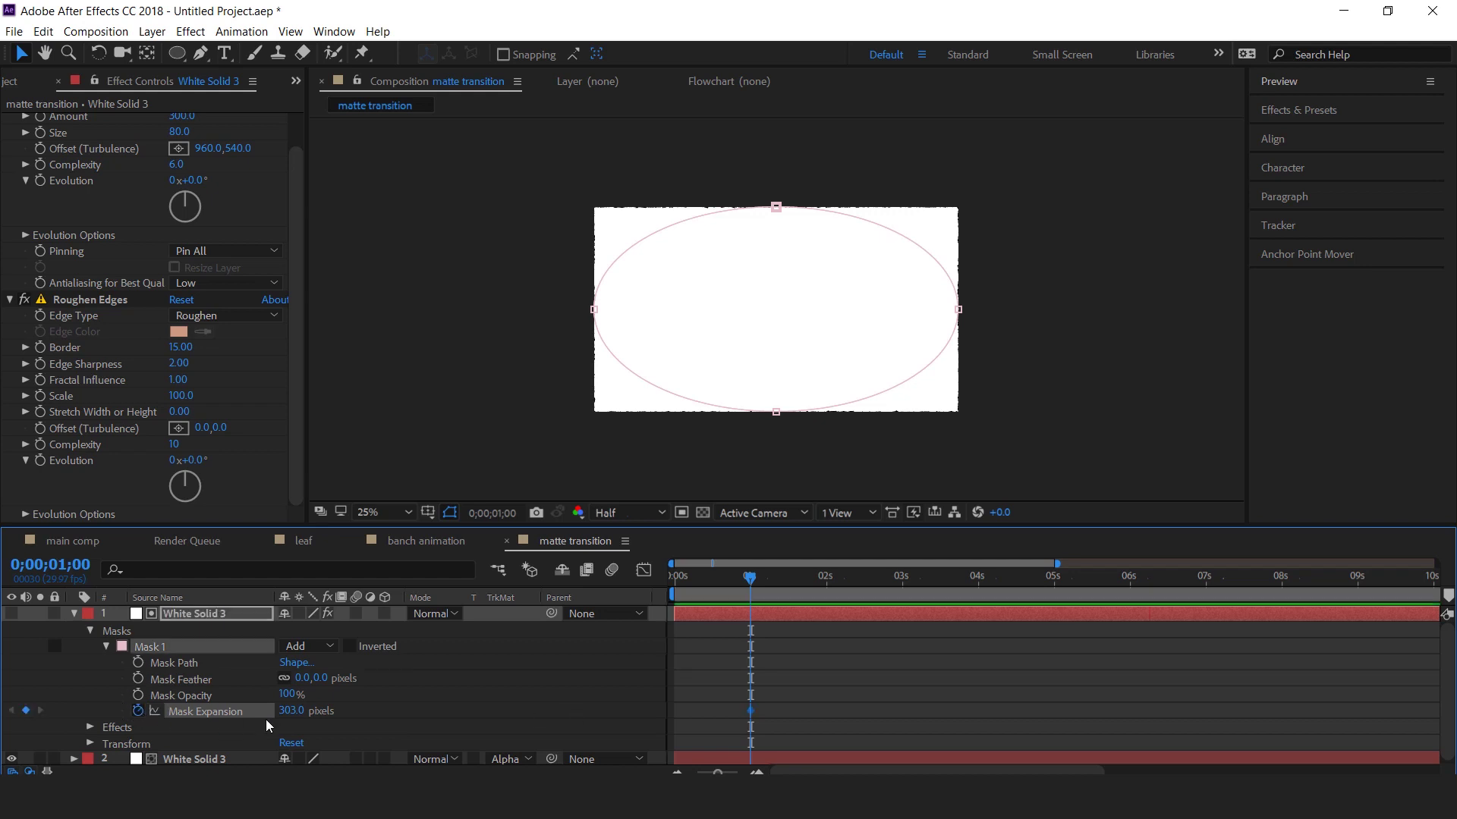
# At 0 seconds, keyframe the Mask Expansion at about -574 pixels and preview the reveal.
pyautogui.moveTo(711, 589); pyautogui.dragTo(657, 588)
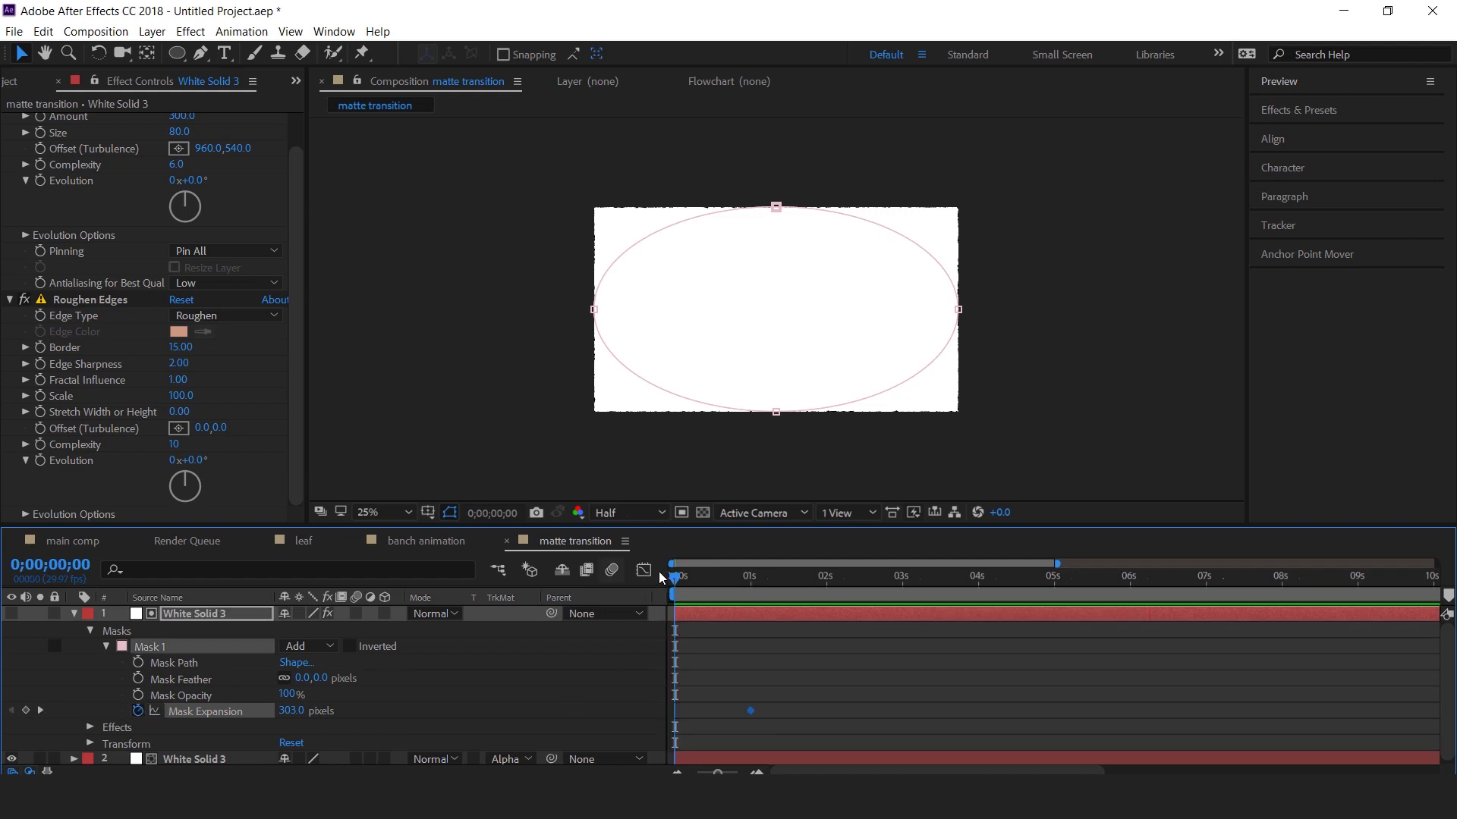
pyautogui.moveTo(83, 716); pyautogui.dragTo(60, 714)
pyautogui.moveTo(296, 722); pyautogui.dragTo(64, 716)
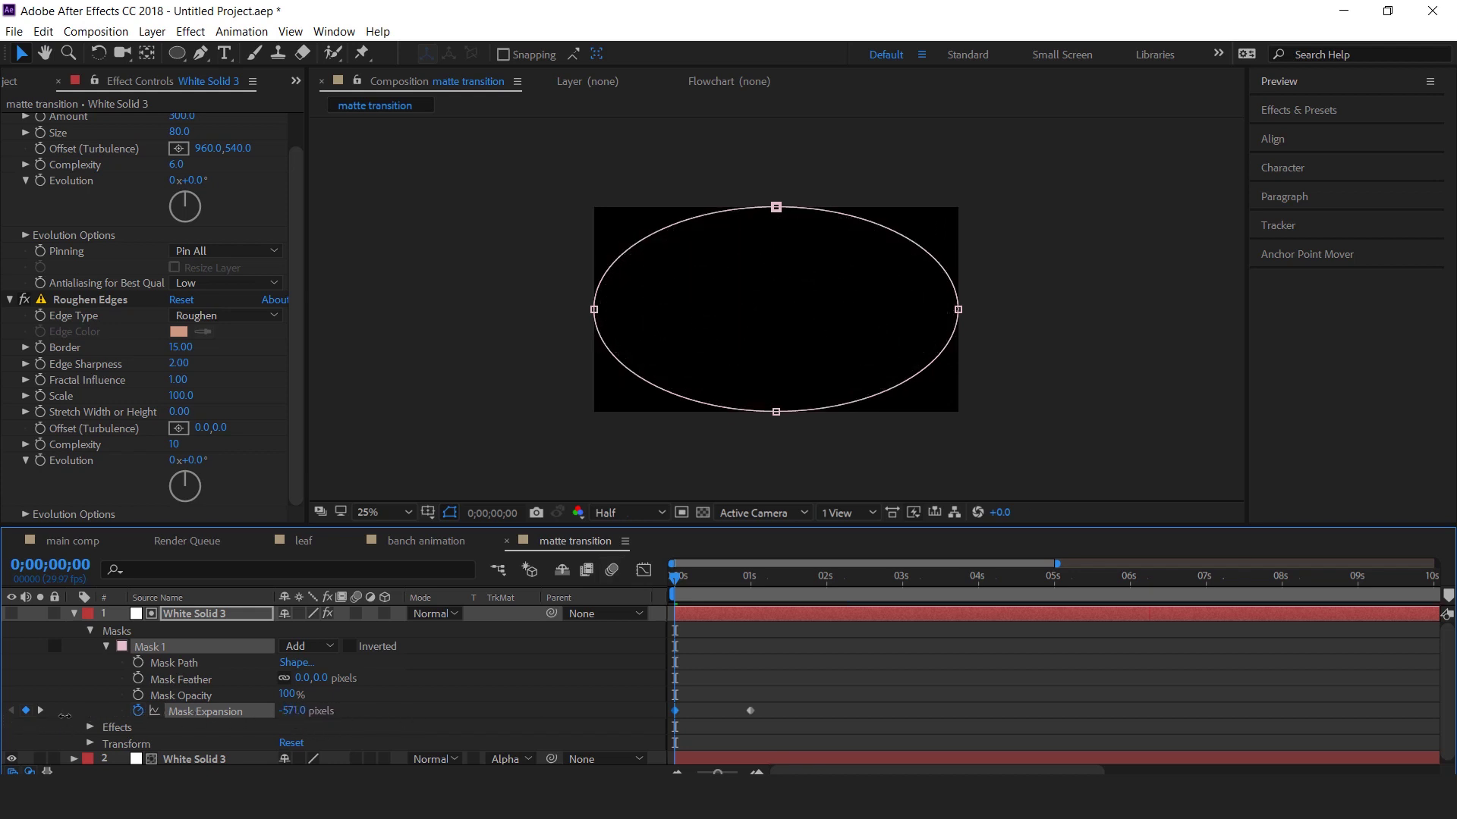
pyautogui.press('space')
pyautogui.click(702, 583)
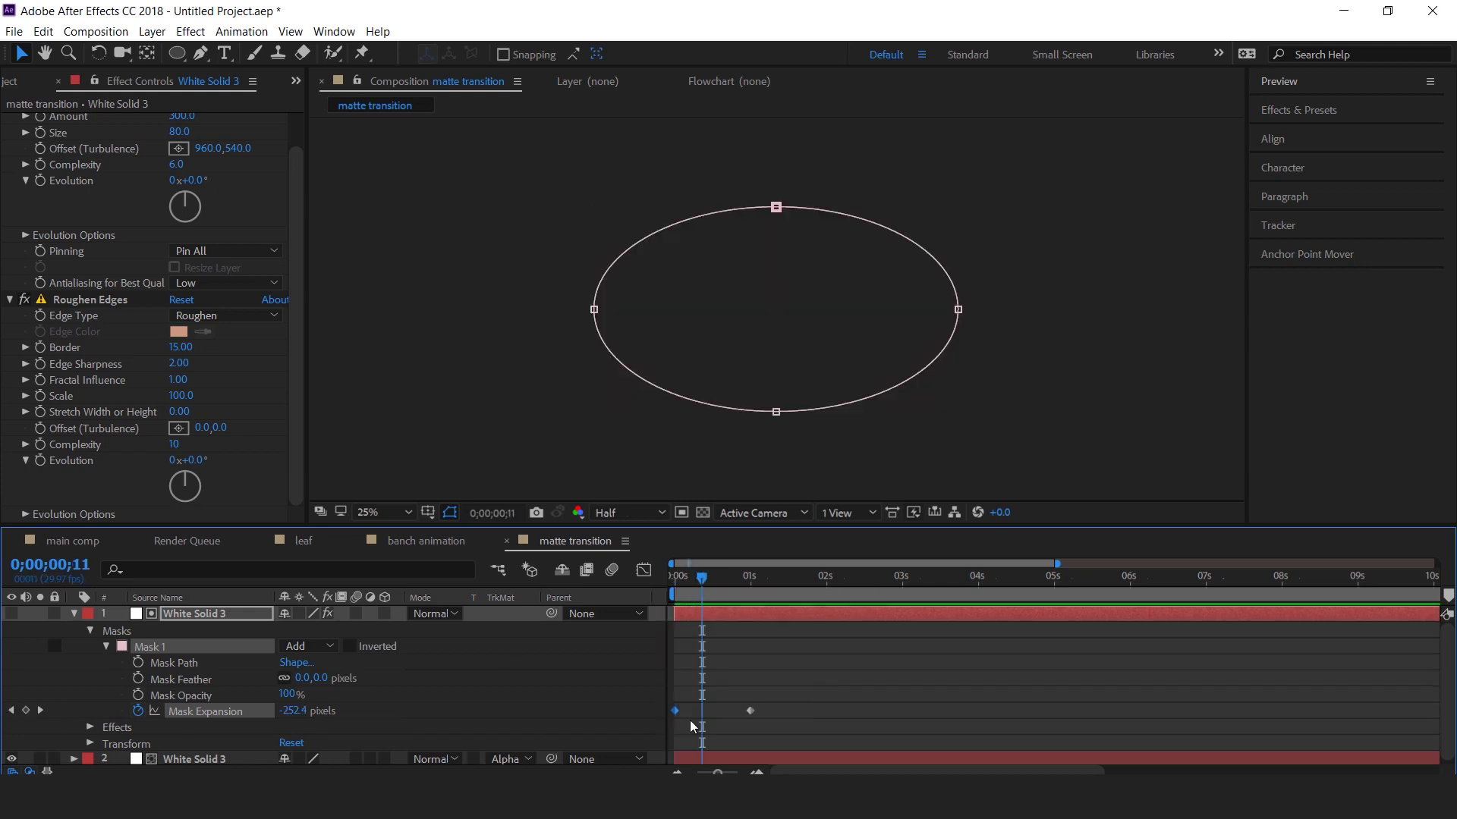
# Apply Easy Ease to the Mask Expansion keyframes, reshape their curve in the graph editor for a faster start, and preview the reveal.
pyautogui.rightClick(750, 711)
pyautogui.moveTo(834, 698)
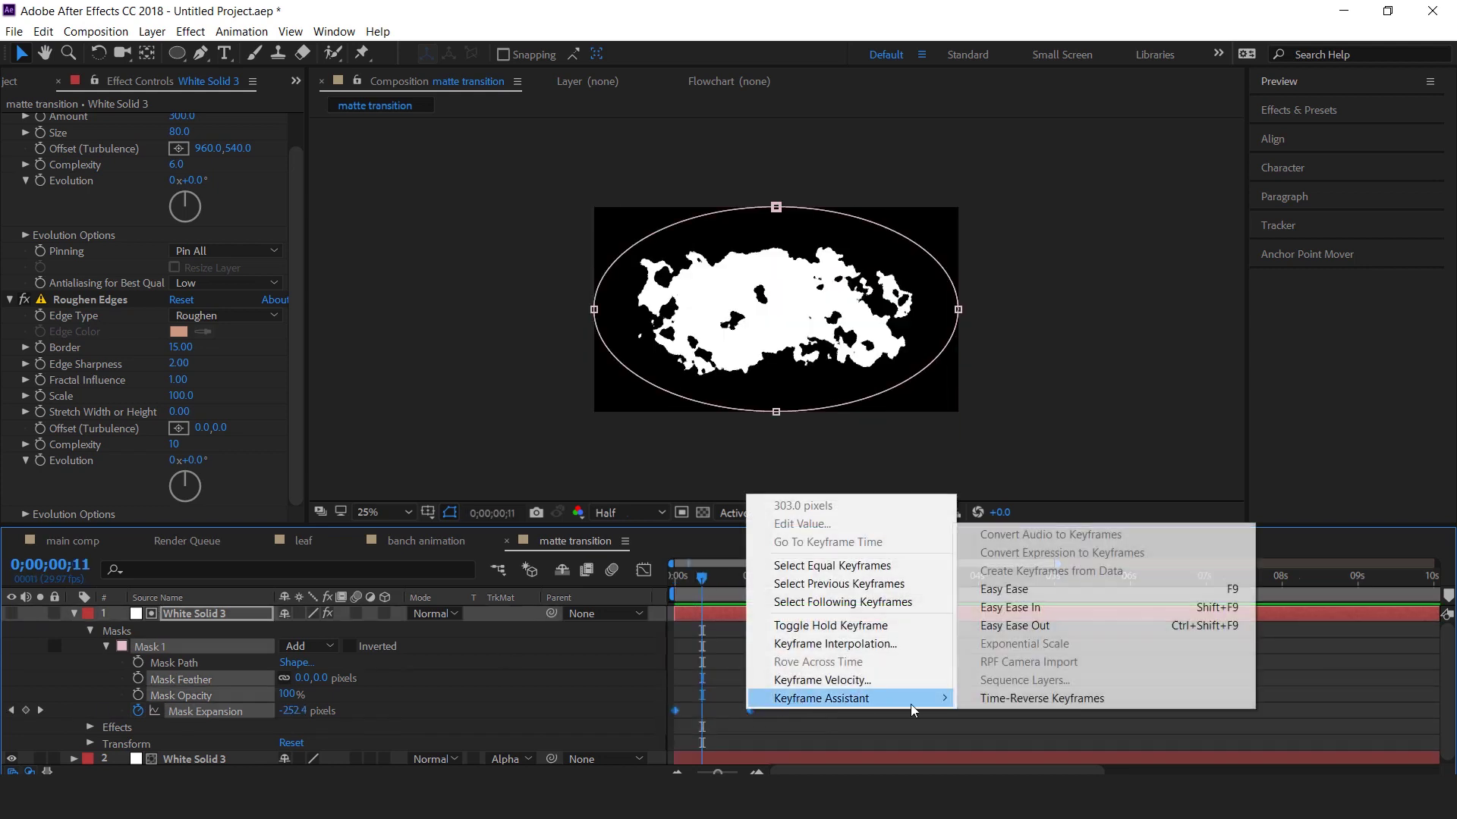
pyautogui.click(978, 589)
pyautogui.click(644, 571)
pyautogui.moveTo(780, 705); pyautogui.dragTo(688, 730)
pyautogui.click(643, 571)
pyautogui.moveTo(698, 582); pyautogui.dragTo(645, 594)
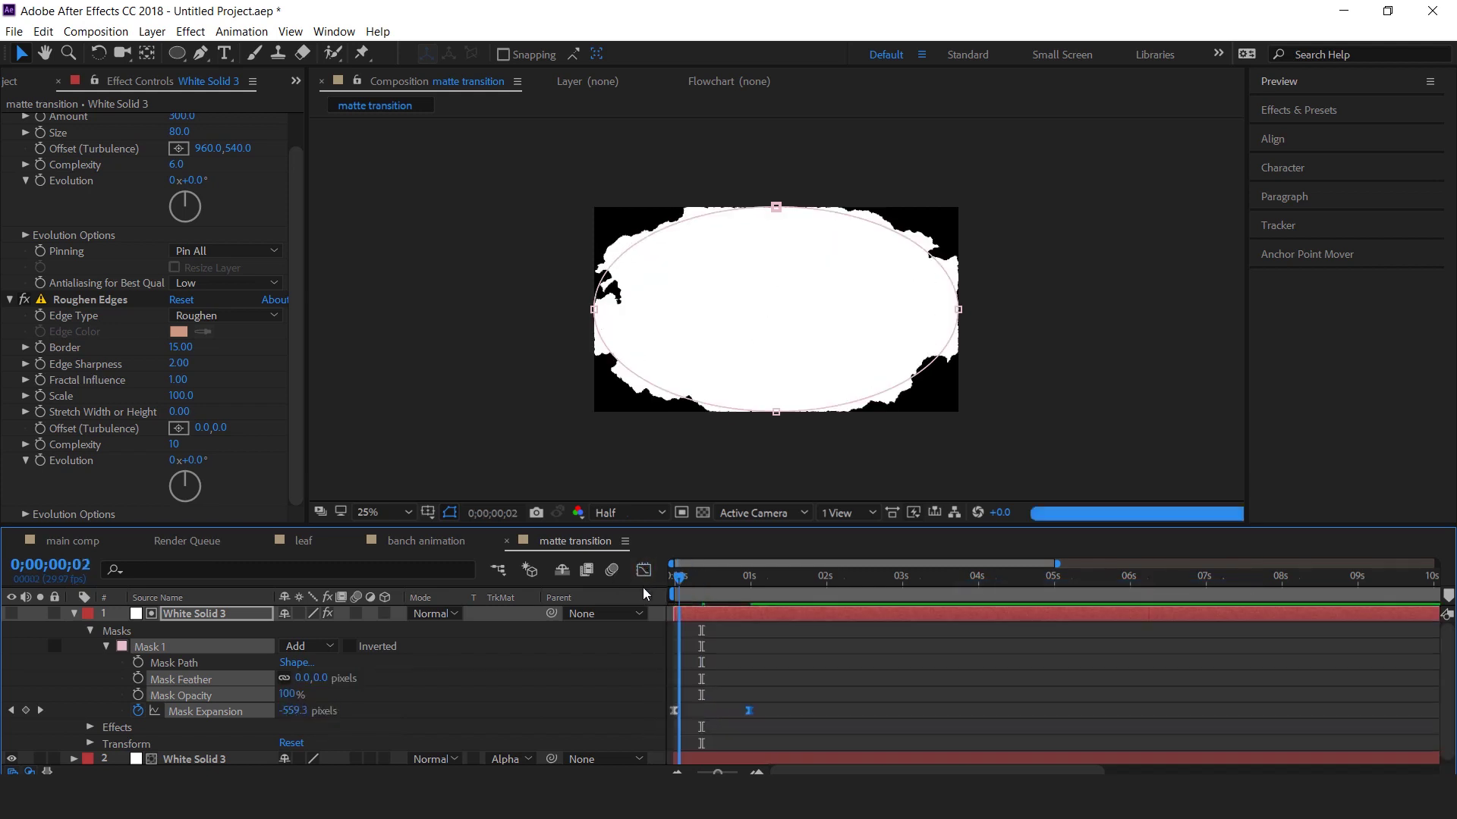
pyautogui.press('space')
pyautogui.press('space')
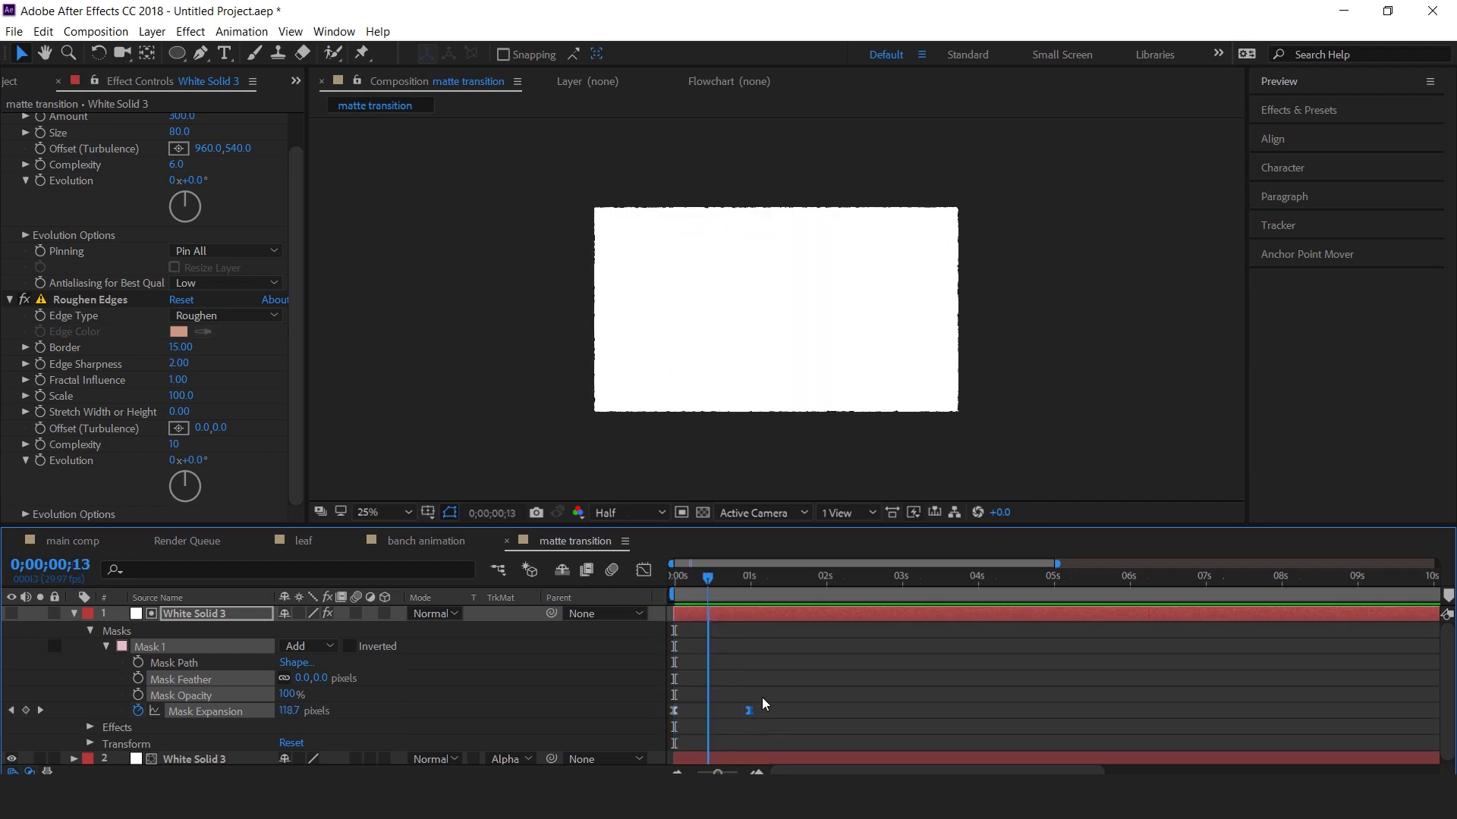
# Move the ending Mask Expansion keyframe to about 1.5 seconds and play the slower reveal.
pyautogui.click(782, 717)
pyautogui.moveTo(750, 711); pyautogui.dragTo(793, 710)
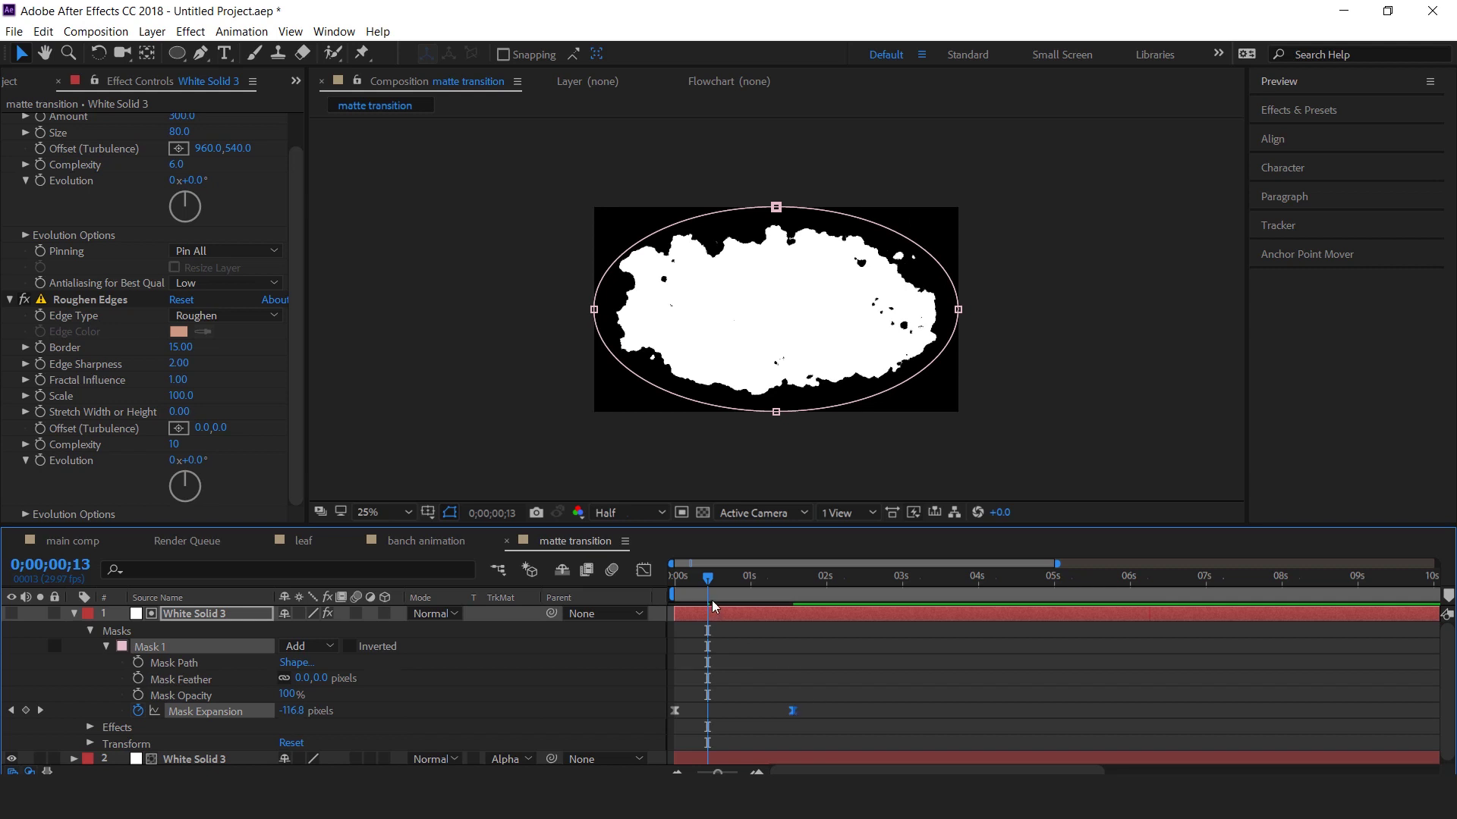
pyautogui.press('Home')
pyautogui.press('space')
# Readjust the easing of the Mask Expansion curve in the graph editor and replay the reveal from the start.
pyautogui.moveTo(683, 578); pyautogui.dragTo(718, 579)
pyautogui.click(644, 571)
pyautogui.moveTo(734, 727); pyautogui.dragTo(754, 730)
pyautogui.click(642, 572)
pyautogui.moveTo(701, 578); pyautogui.dragTo(651, 588)
pyautogui.press('space')
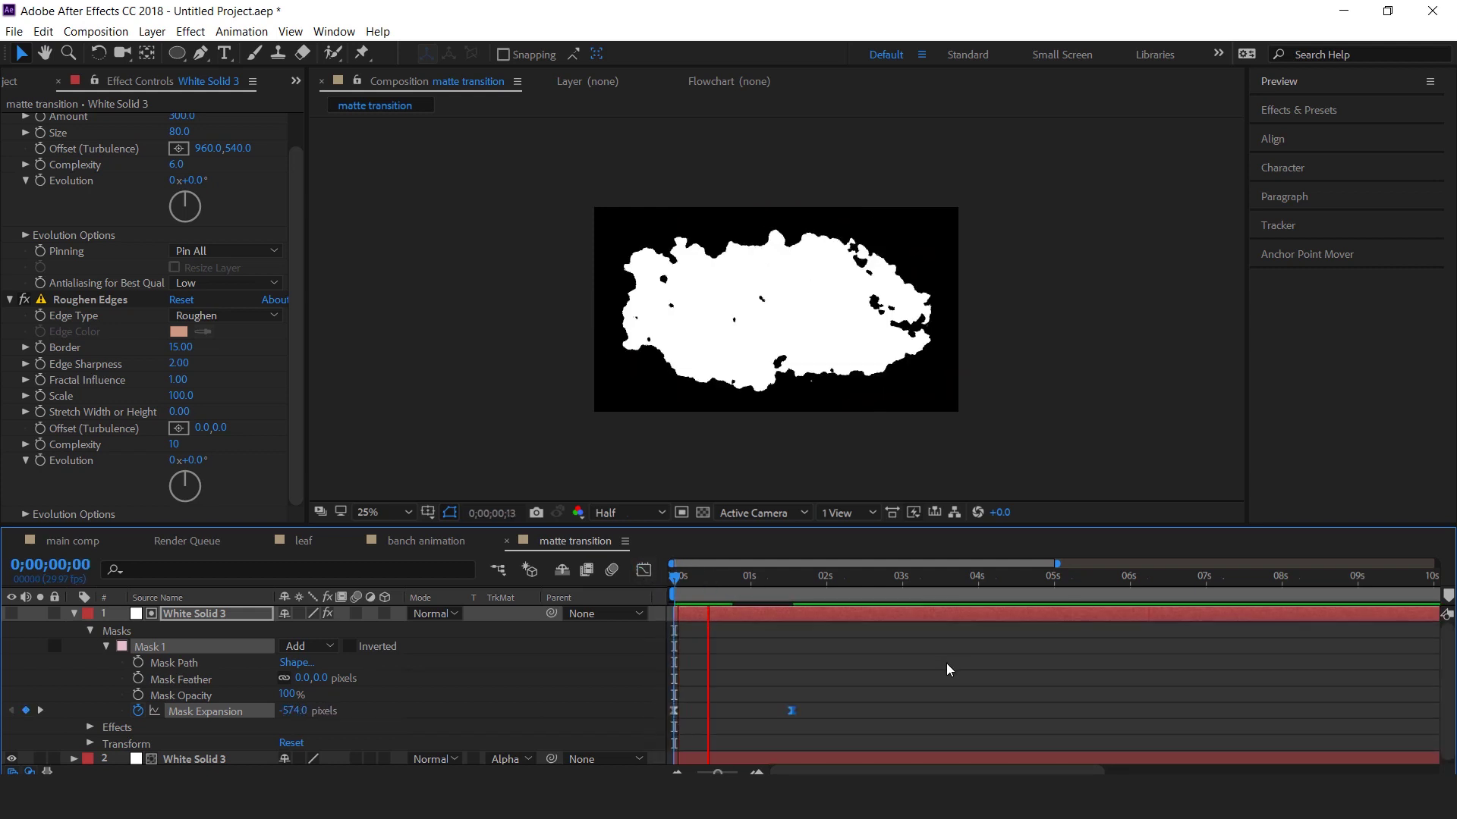
pyautogui.press('space')
# Collapse the upper solid's properties and return to the main comp timeline.
pyautogui.click(75, 613)
pyautogui.click(337, 710)
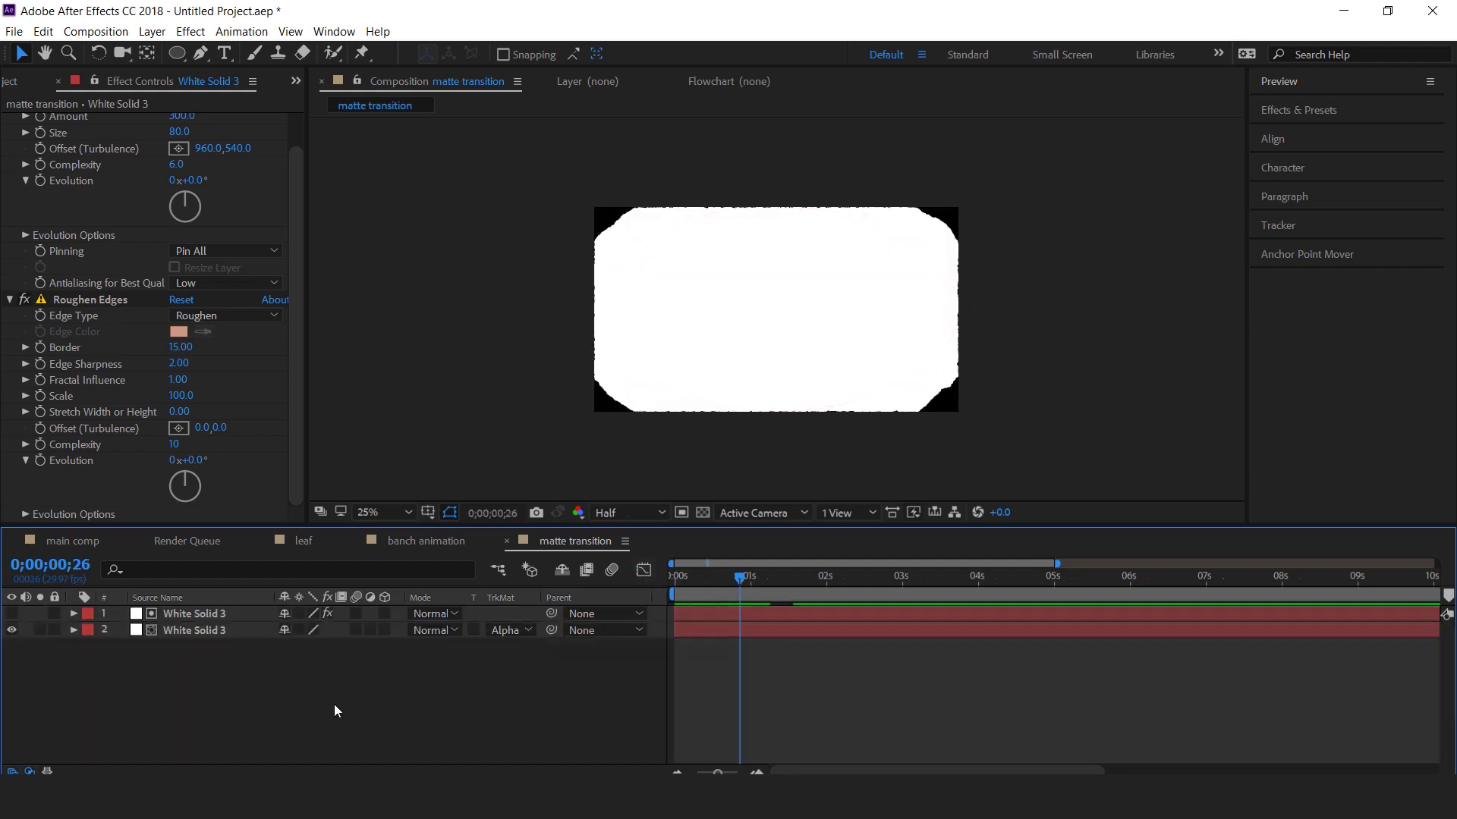
pyautogui.click(75, 541)
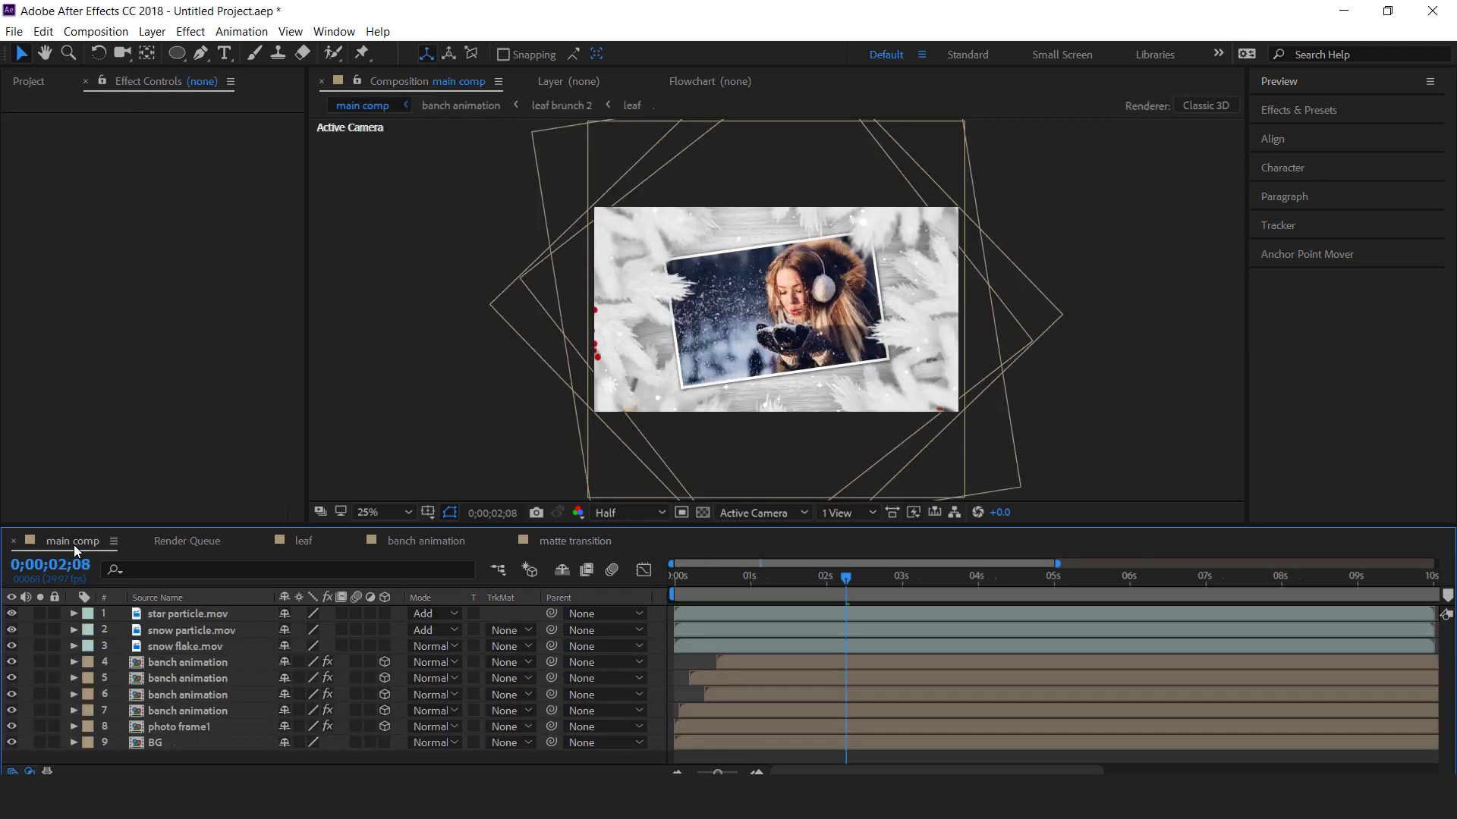
# Place the matte transition comp directly above photo frame1, set it as that layer's alpha matte, and preview the reveal.
pyautogui.click(29, 81)
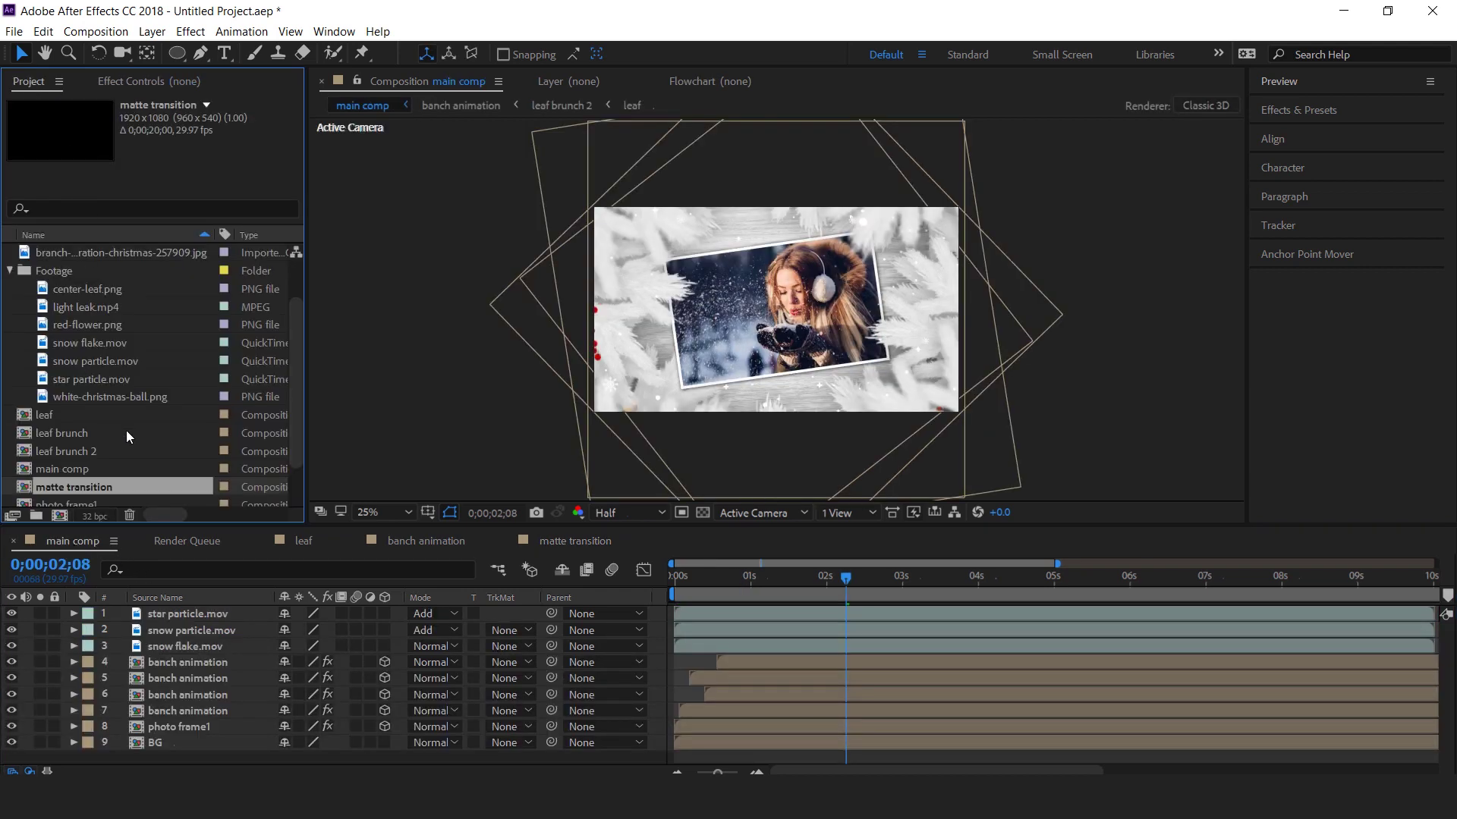
pyautogui.scroll(-1, 126, 434)
pyautogui.moveTo(31, 434); pyautogui.dragTo(211, 724)
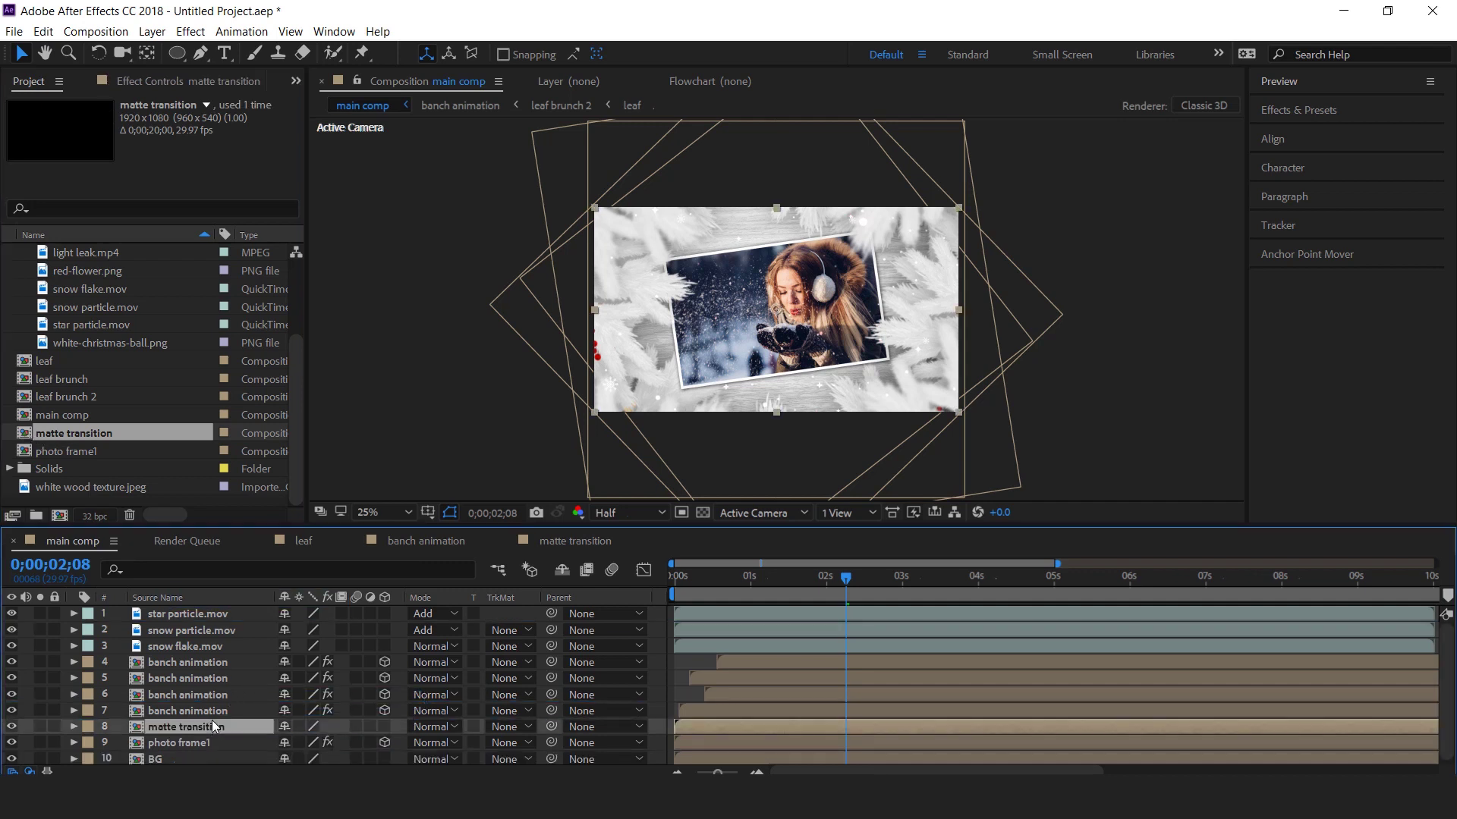
pyautogui.scroll(-1, 218, 722)
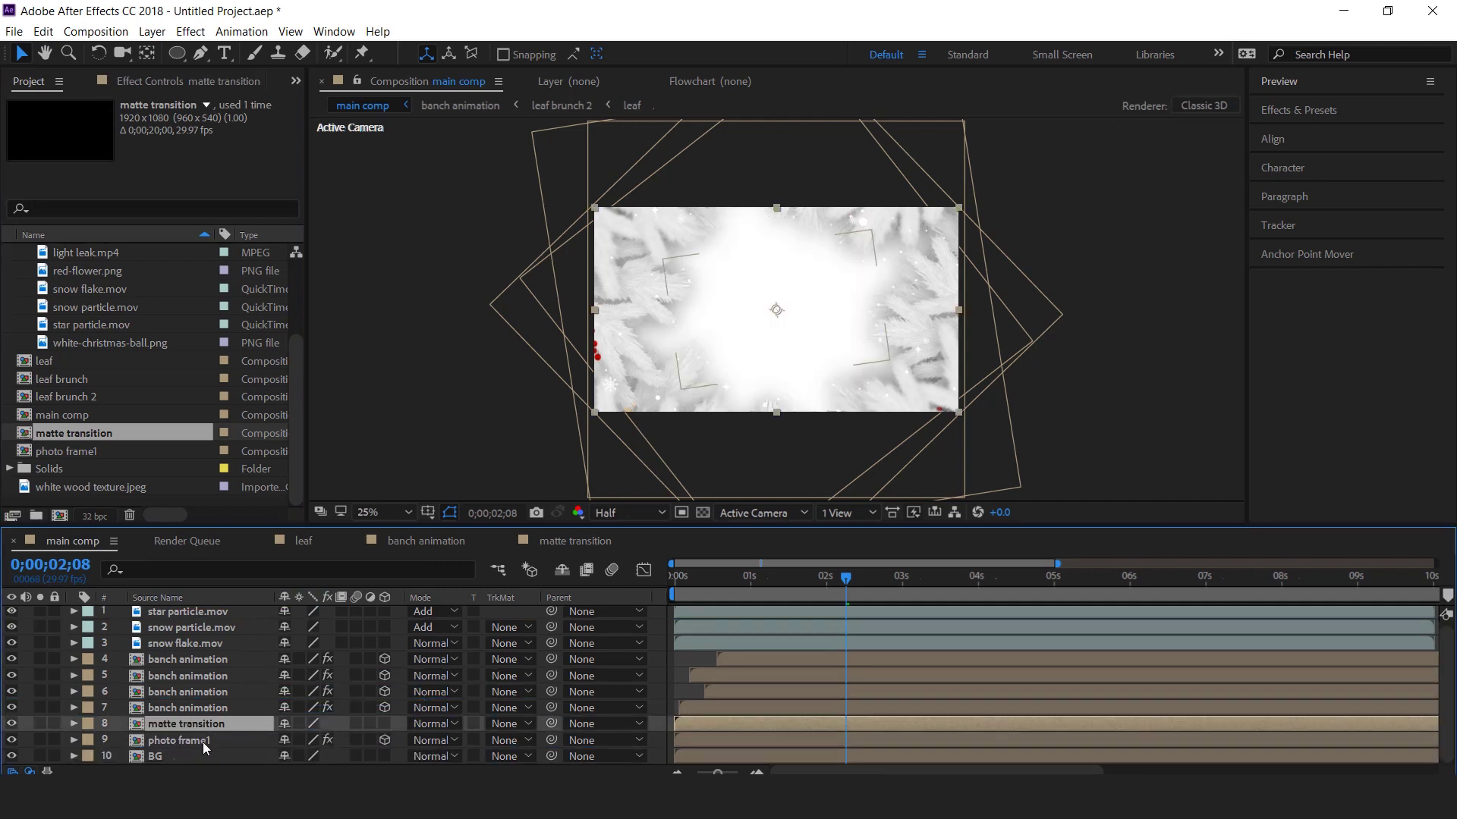
pyautogui.click(511, 740)
pyautogui.click(581, 664)
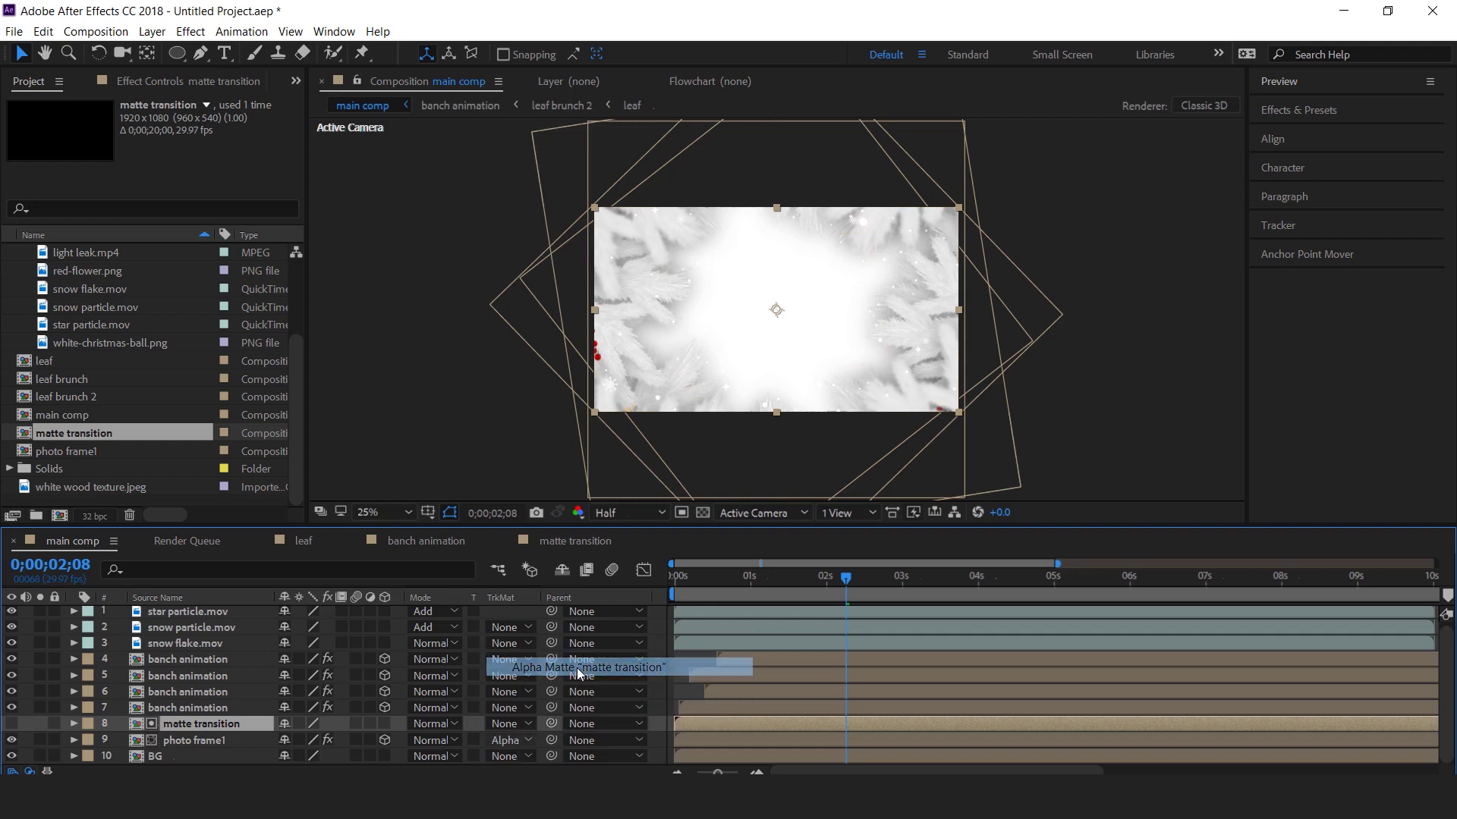
pyautogui.moveTo(696, 580); pyautogui.dragTo(639, 592)
pyautogui.press('space')
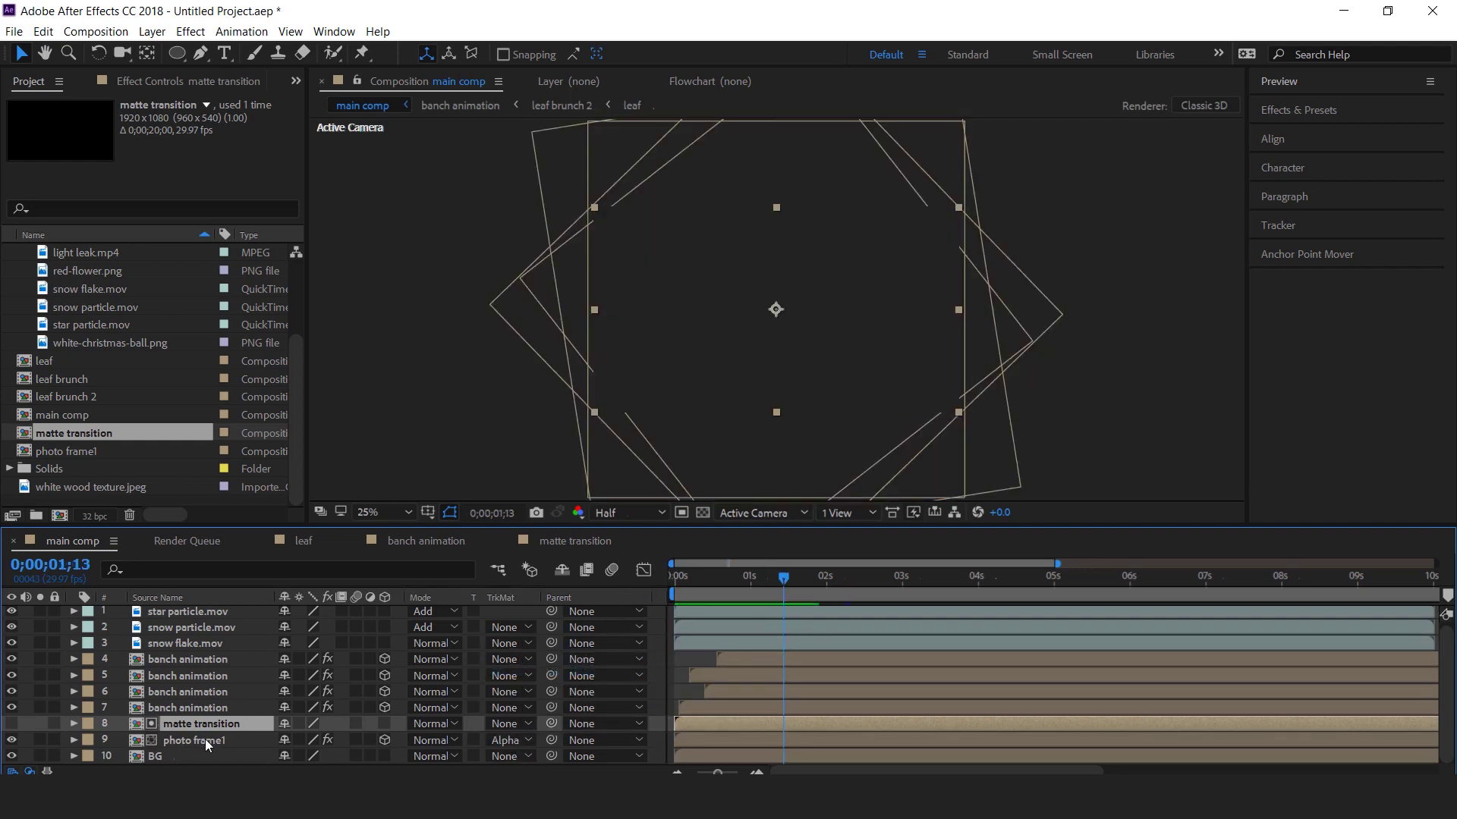
# Shift the matte transition and photo frame1 layers together to start at about half a second, and check the timing.
pyautogui.keyDown('ctrl'); pyautogui.click(205, 738); pyautogui.keyUp('ctrl')
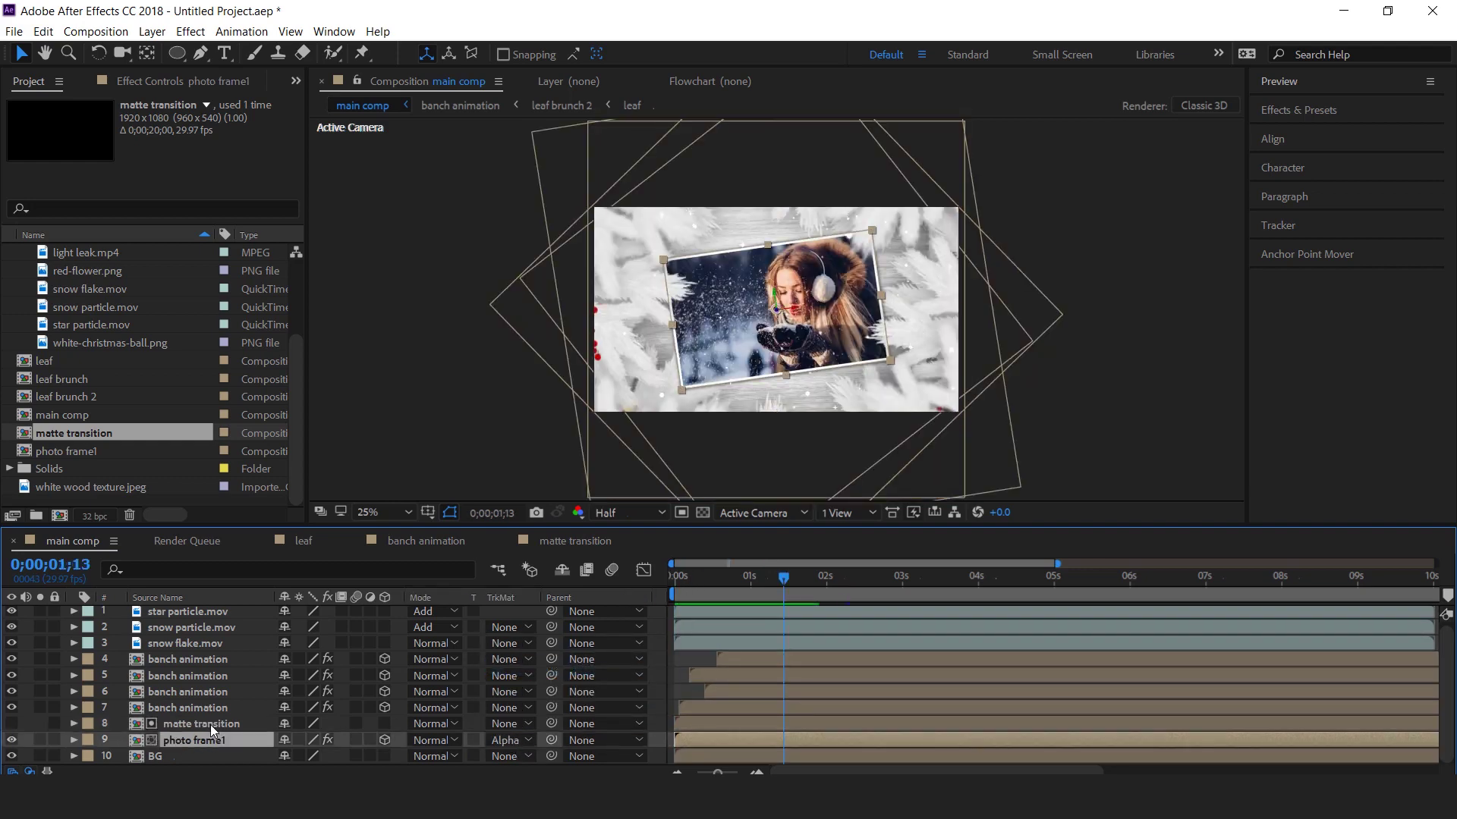
pyautogui.moveTo(735, 722); pyautogui.dragTo(763, 724)
pyautogui.moveTo(728, 578); pyautogui.dragTo(776, 584)
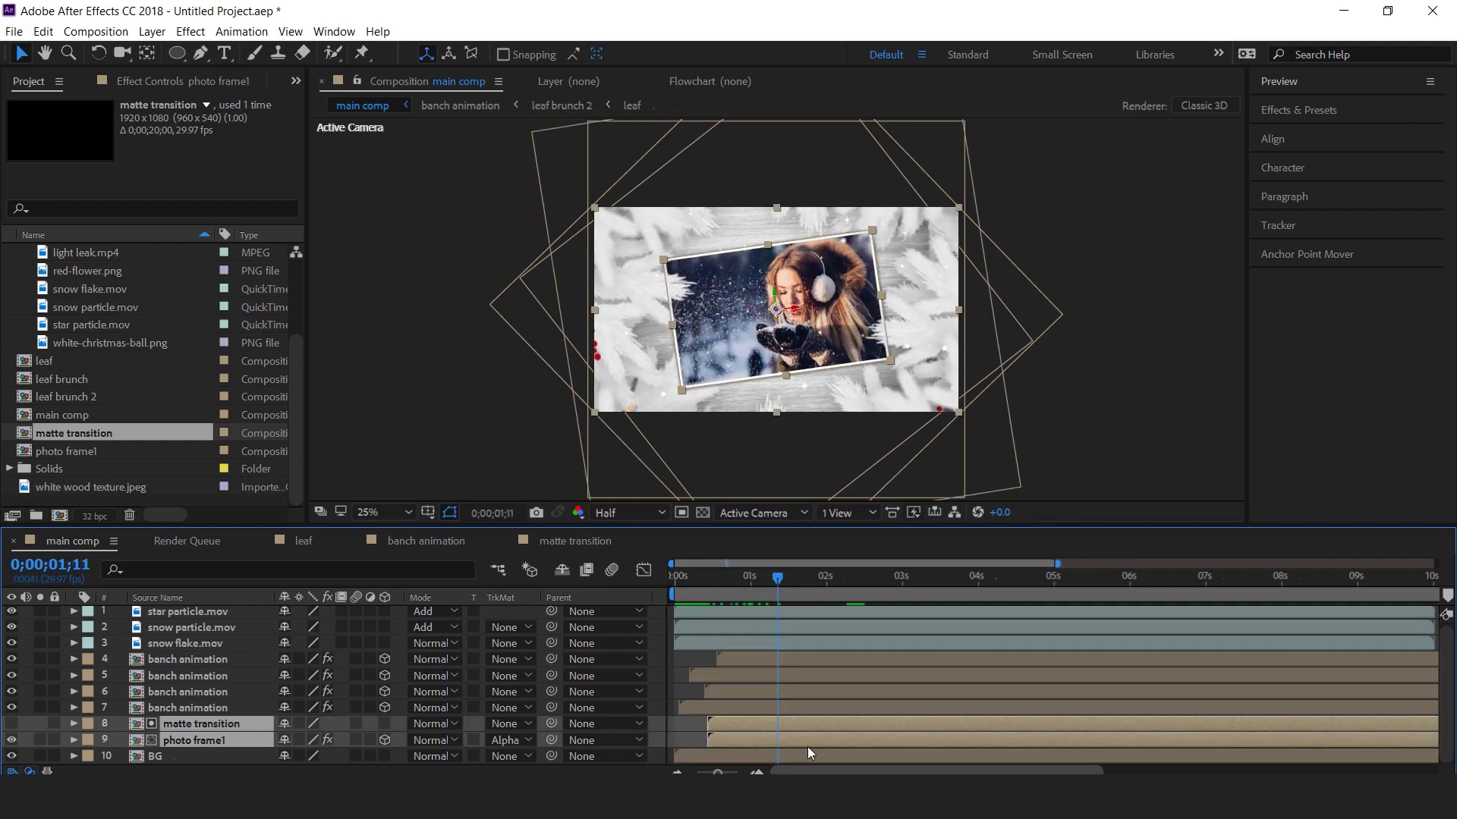
# Make the matte transition layer 3D and play the photo reveal from the start.
pyautogui.click(214, 713)
pyautogui.click(211, 721)
pyautogui.press('-')
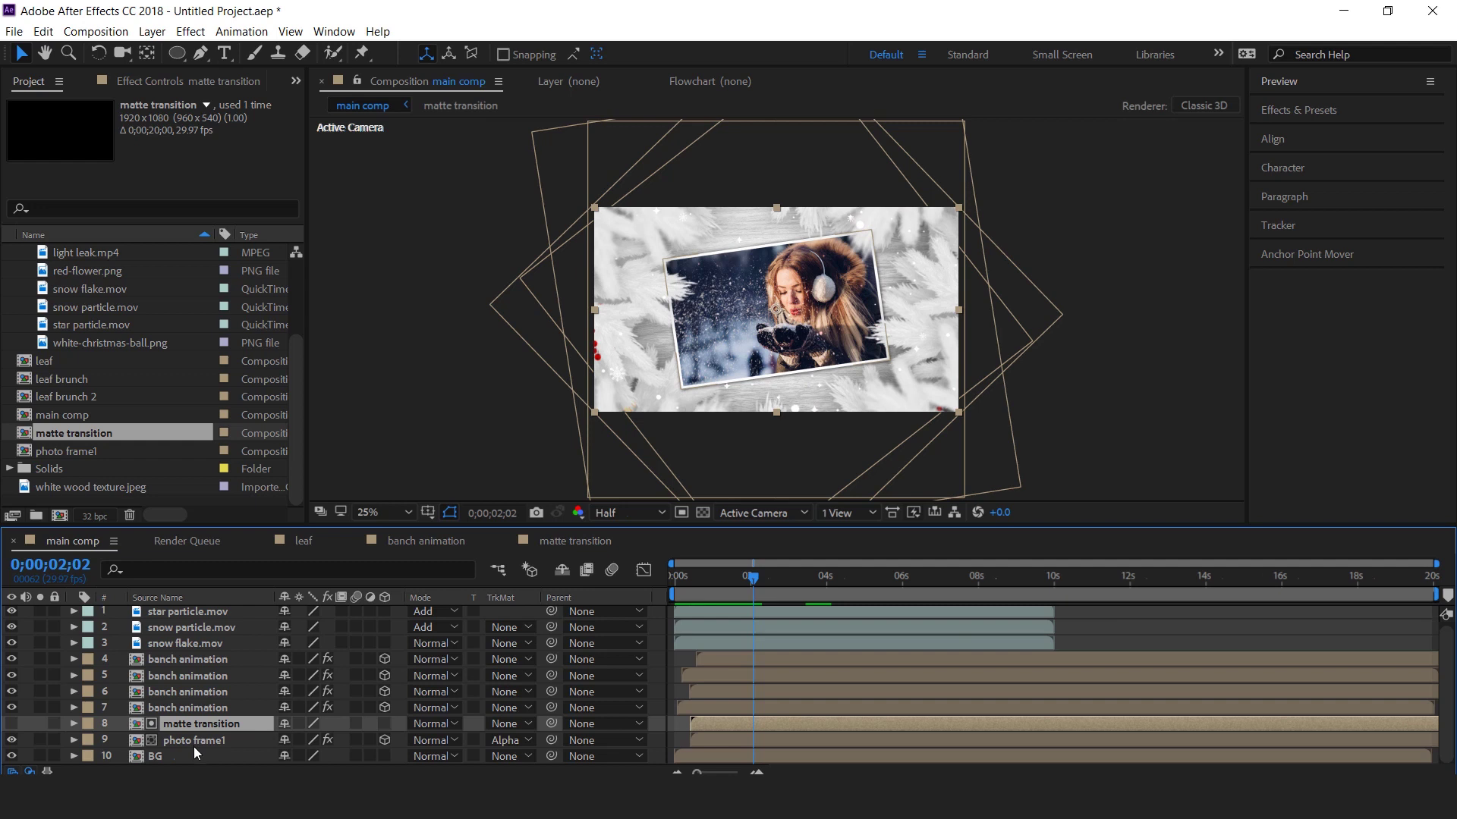
pyautogui.click(384, 724)
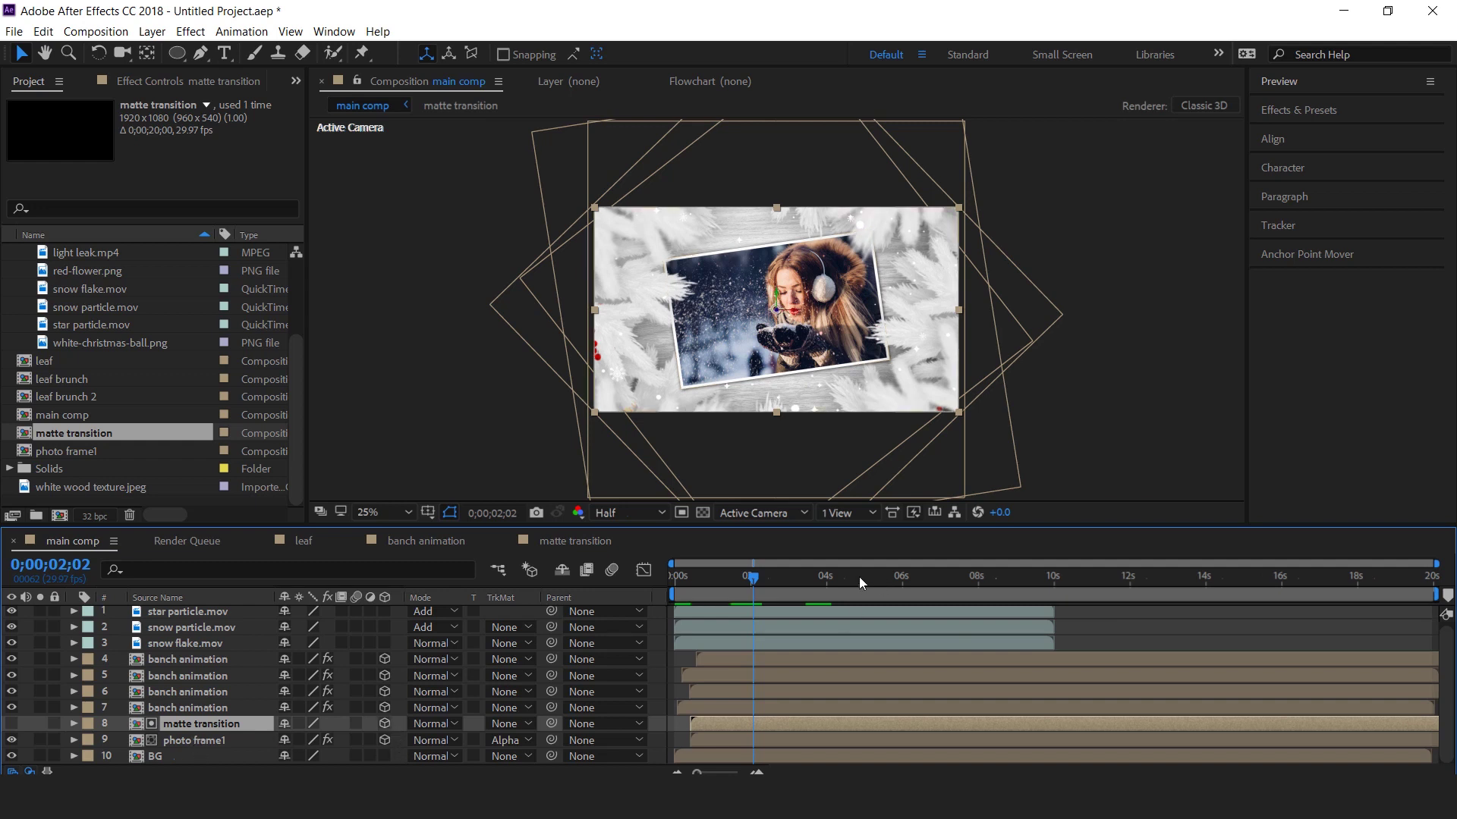
pyautogui.click(673, 584)
pyautogui.press('space')
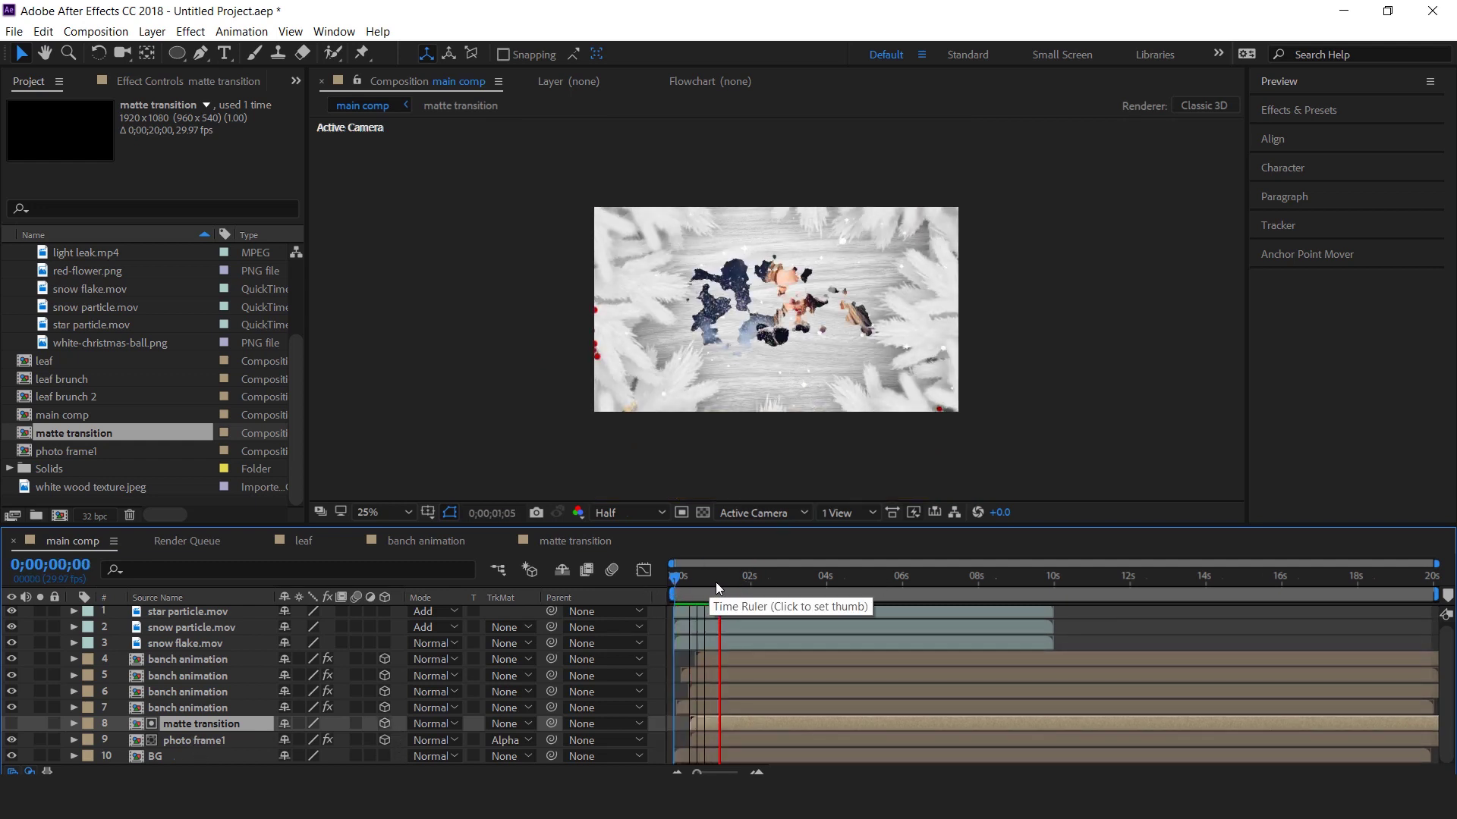
pyautogui.press('space')
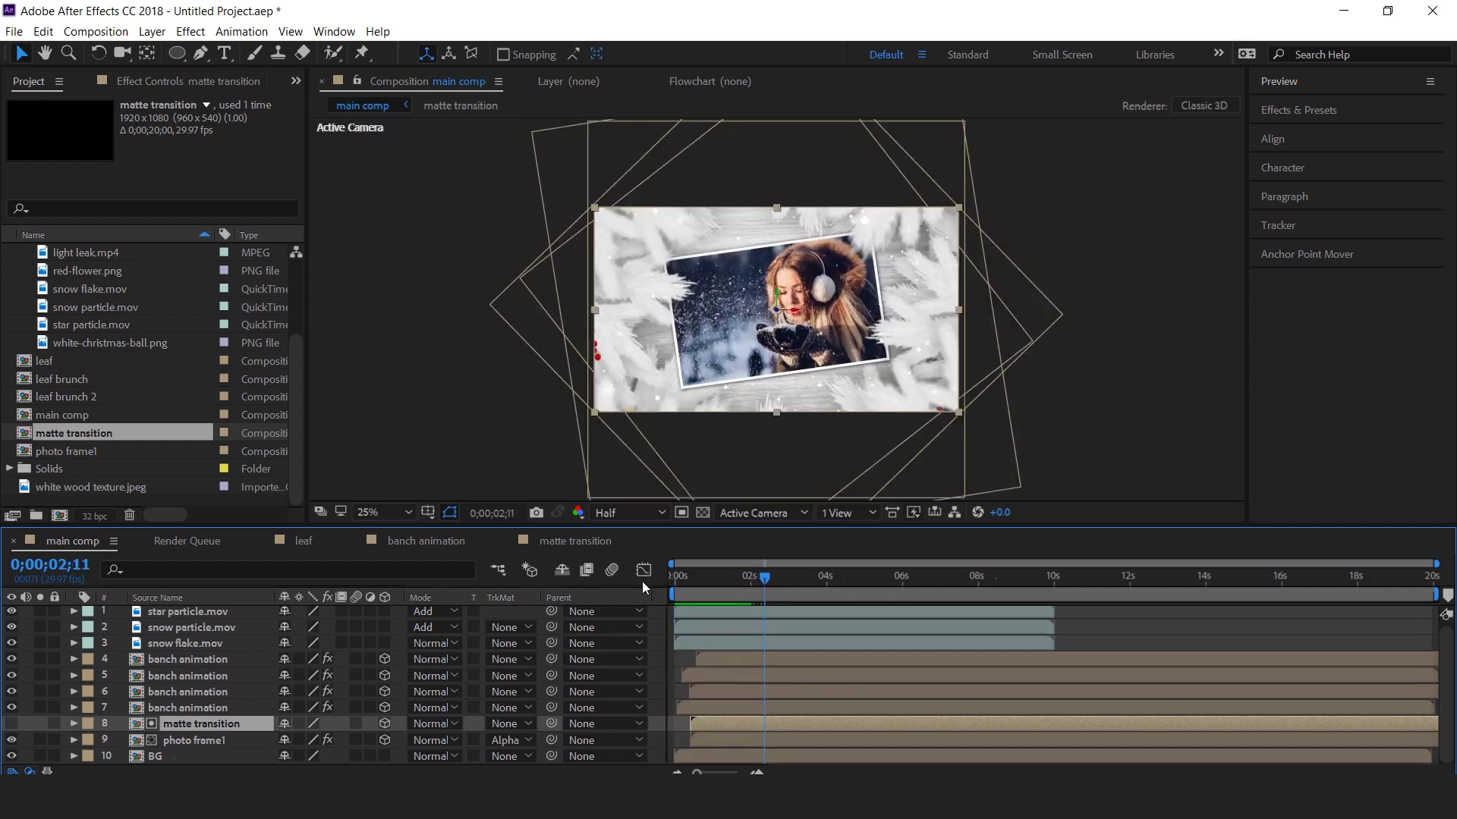
# Make the star particle, snow particle and snow flake footage layers 3D.
pyautogui.click(217, 643)
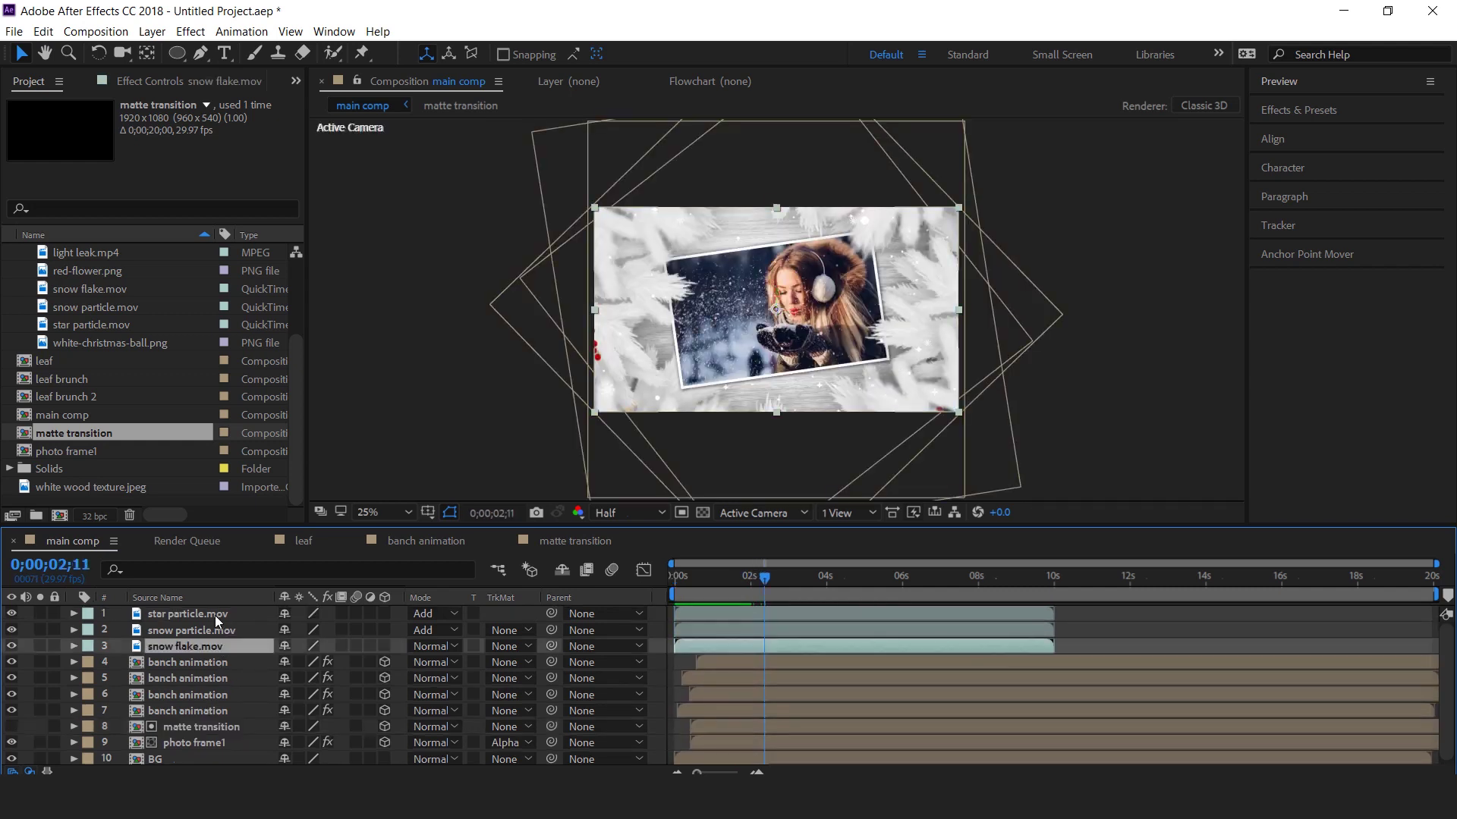
pyautogui.keyDown('shift'); pyautogui.click(393, 611); pyautogui.keyUp('shift')
pyautogui.click(389, 612)
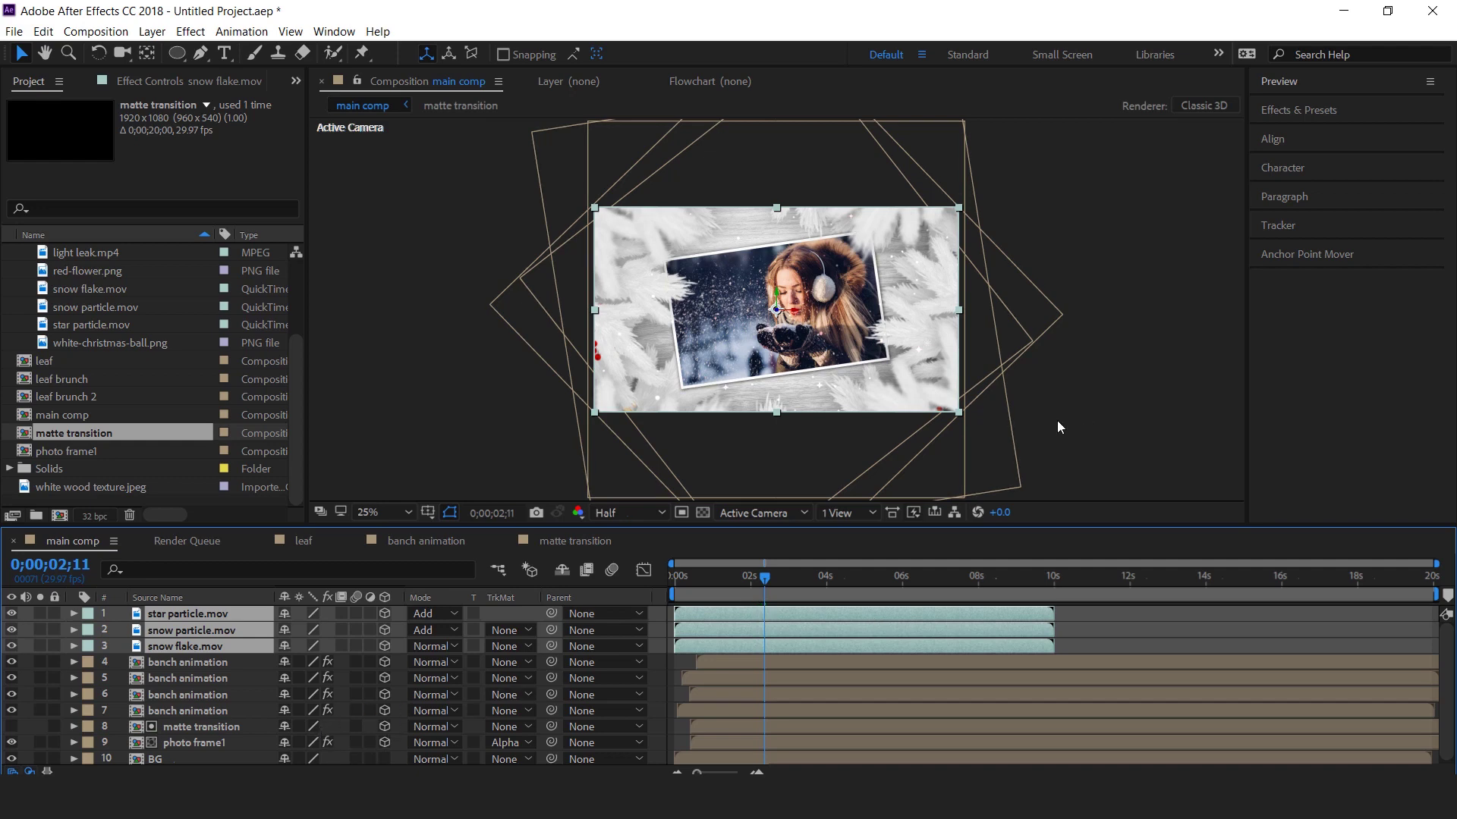
# Add a new camera to the main comp.
pyautogui.rightClick(1159, 368)
pyautogui.moveTo(1195, 381)
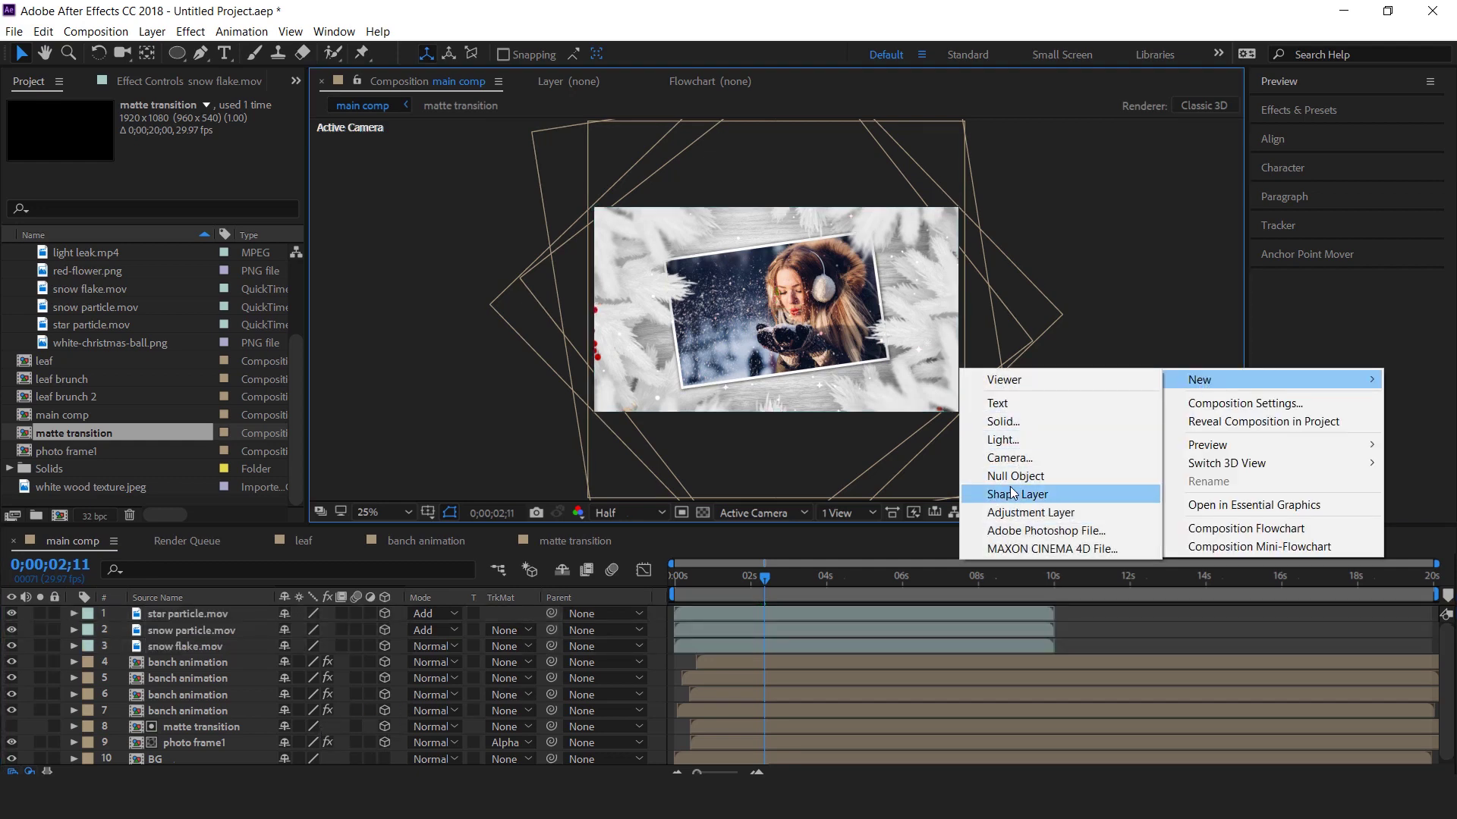
pyautogui.click(1014, 458)
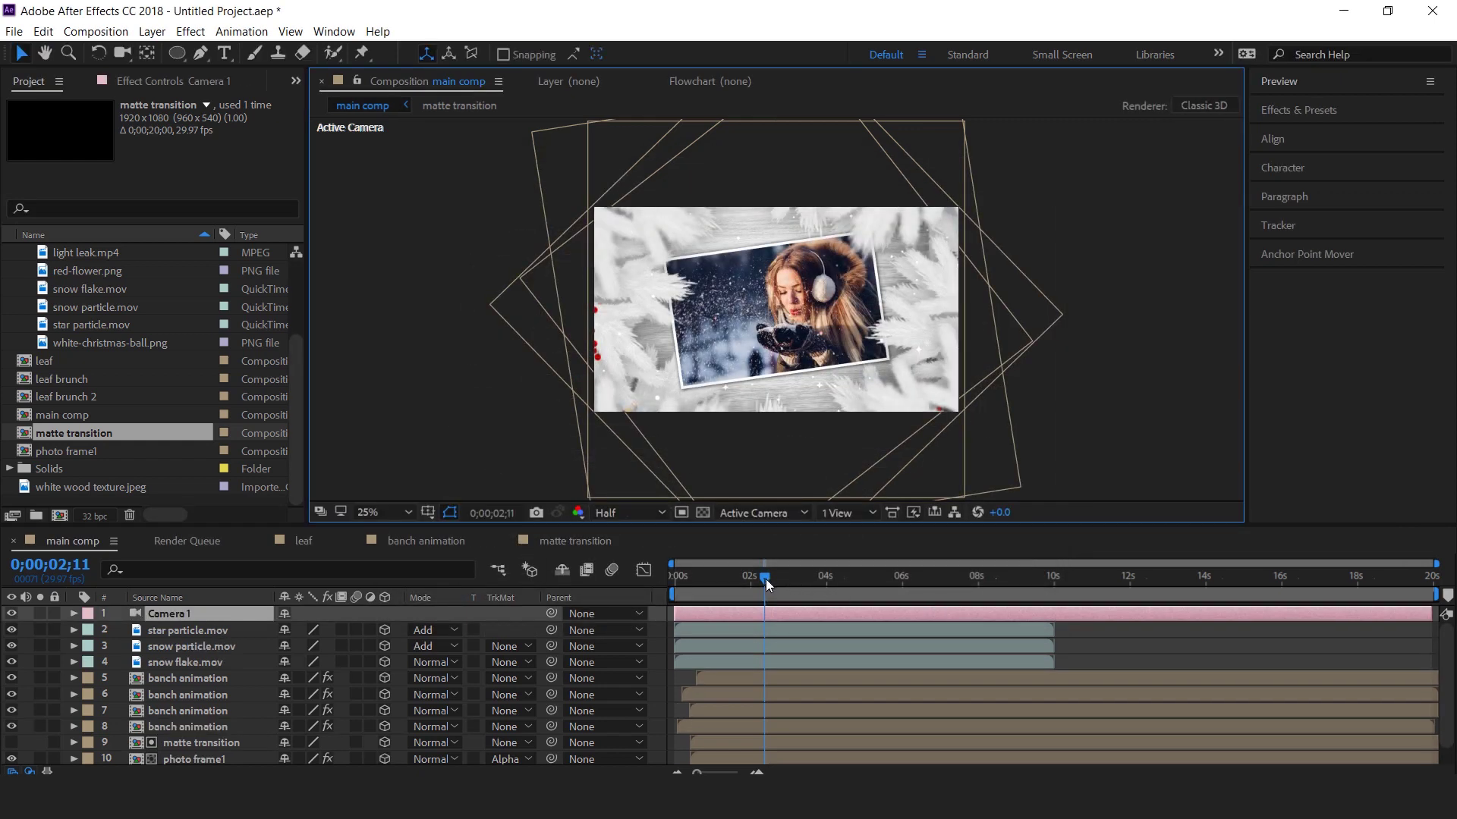
# Set Position and Z Rotation keyframes on the camera at 0;00;02;01, keeping Z Rotation at 0°.
pyautogui.moveTo(680, 585); pyautogui.dragTo(802, 590)
pyautogui.press('=')
pyautogui.click(829, 586)
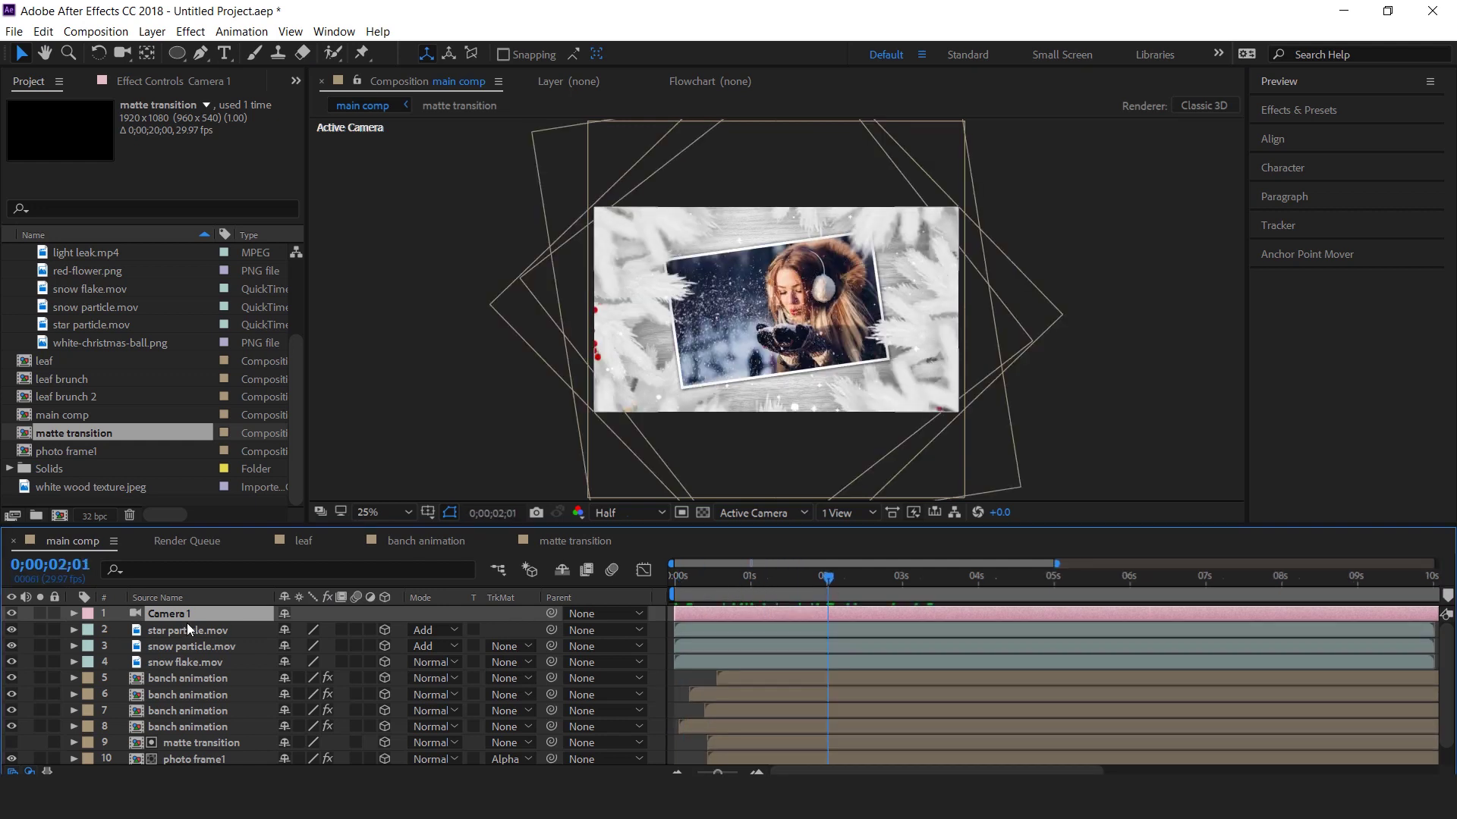
pyautogui.press('p')
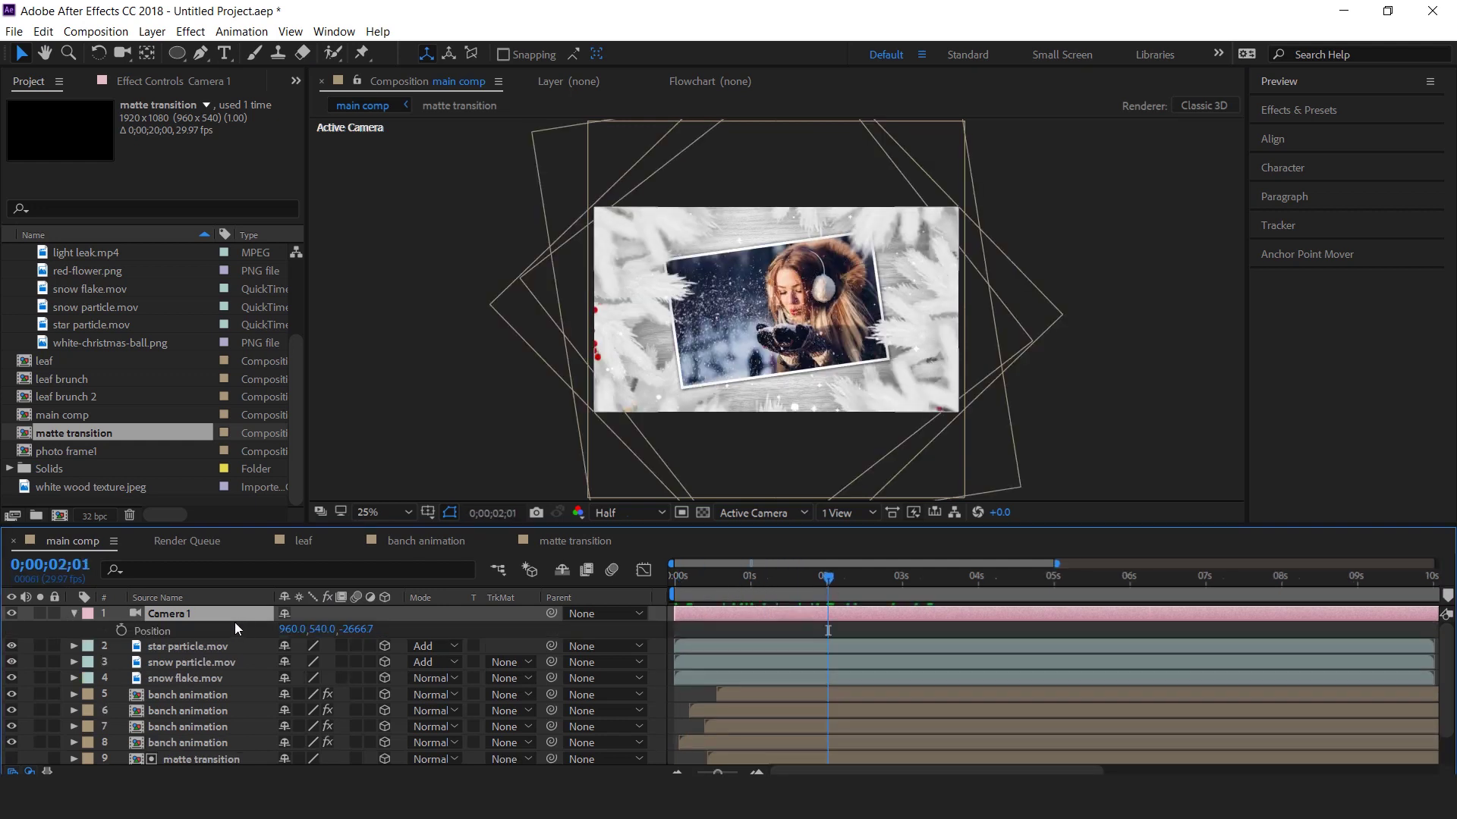
pyautogui.click(121, 629)
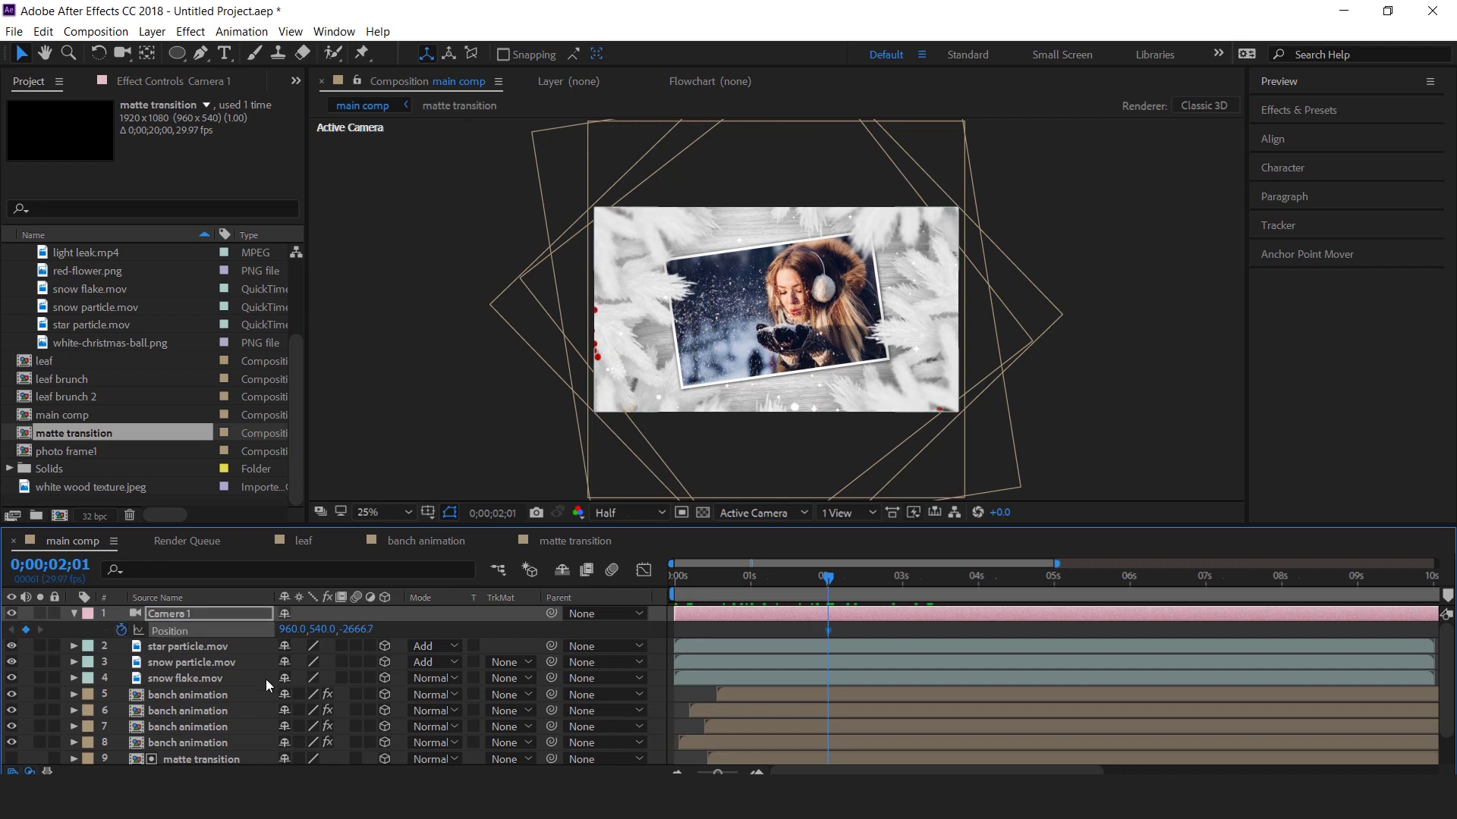
pyautogui.hotkey('shift', 'r')
pyautogui.moveTo(306, 694); pyautogui.dragTo(314, 693)
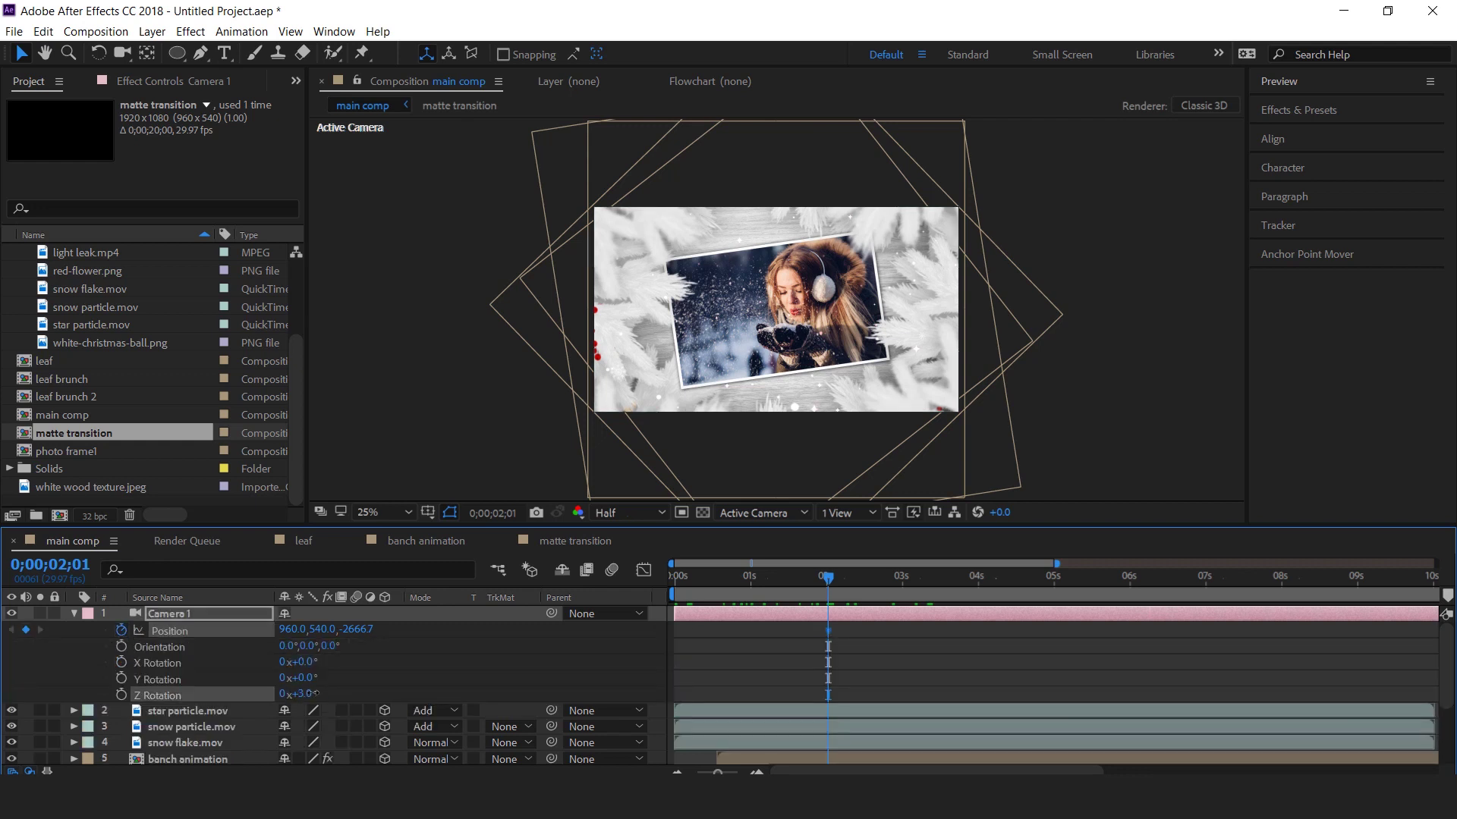
pyautogui.hotkey('ctrl', 'z')
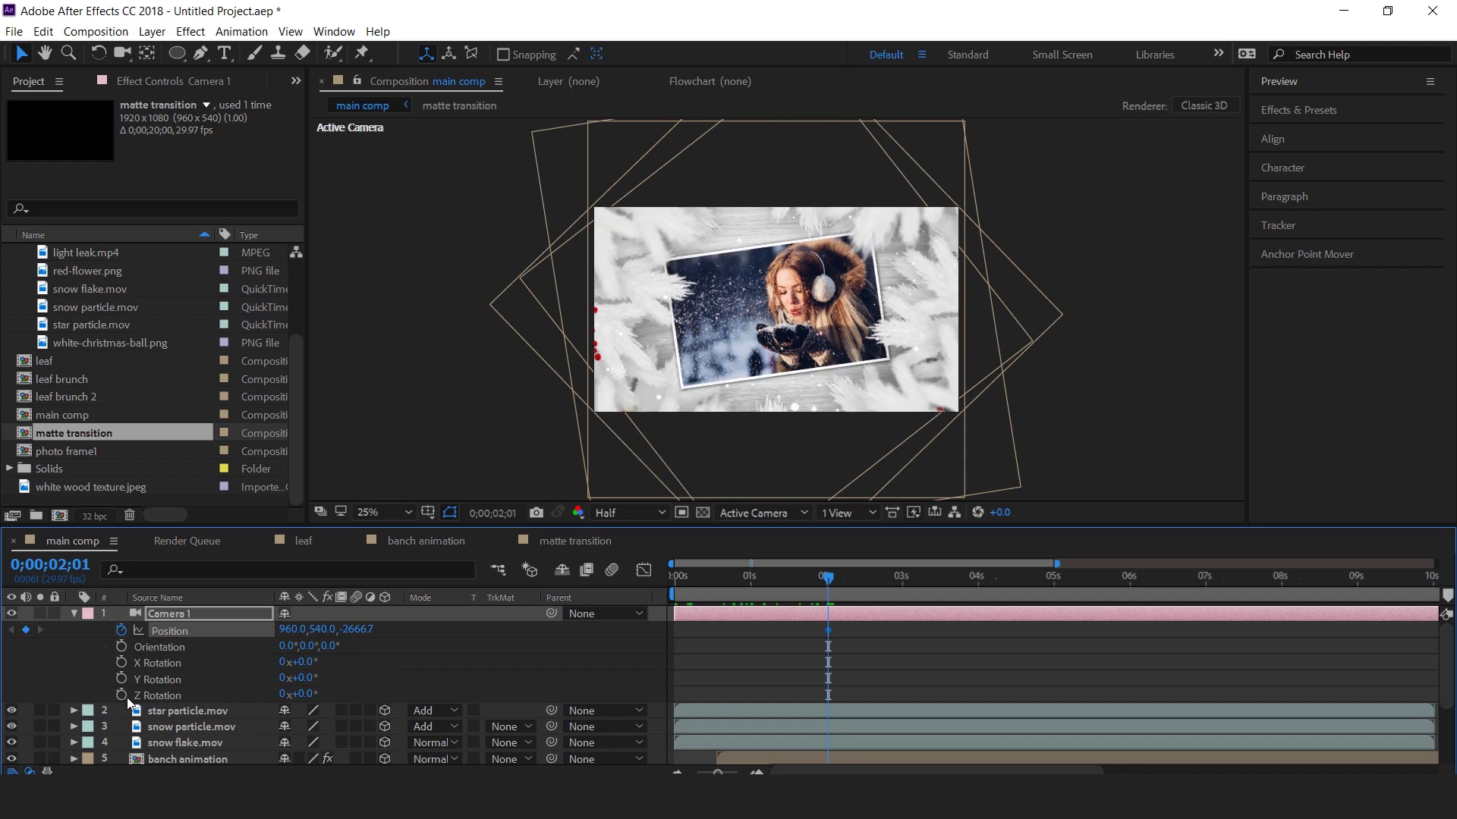
pyautogui.click(121, 694)
# At the comp start, set the camera's Z position to -1099.7 and its Z Rotation to 40°, and play the move.
pyautogui.moveTo(825, 575); pyautogui.dragTo(685, 594)
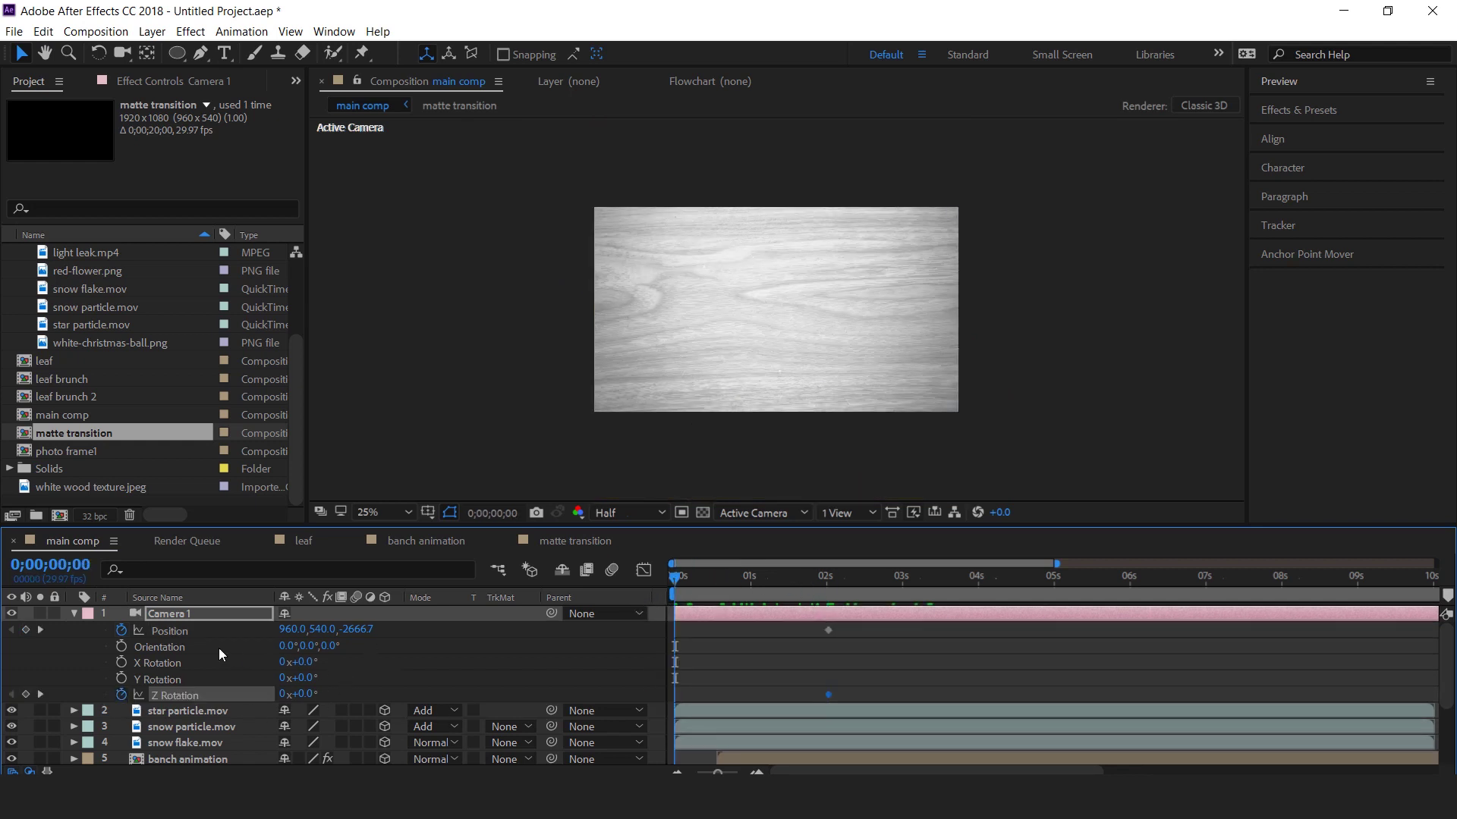
pyautogui.moveTo(359, 636); pyautogui.dragTo(819, 669)
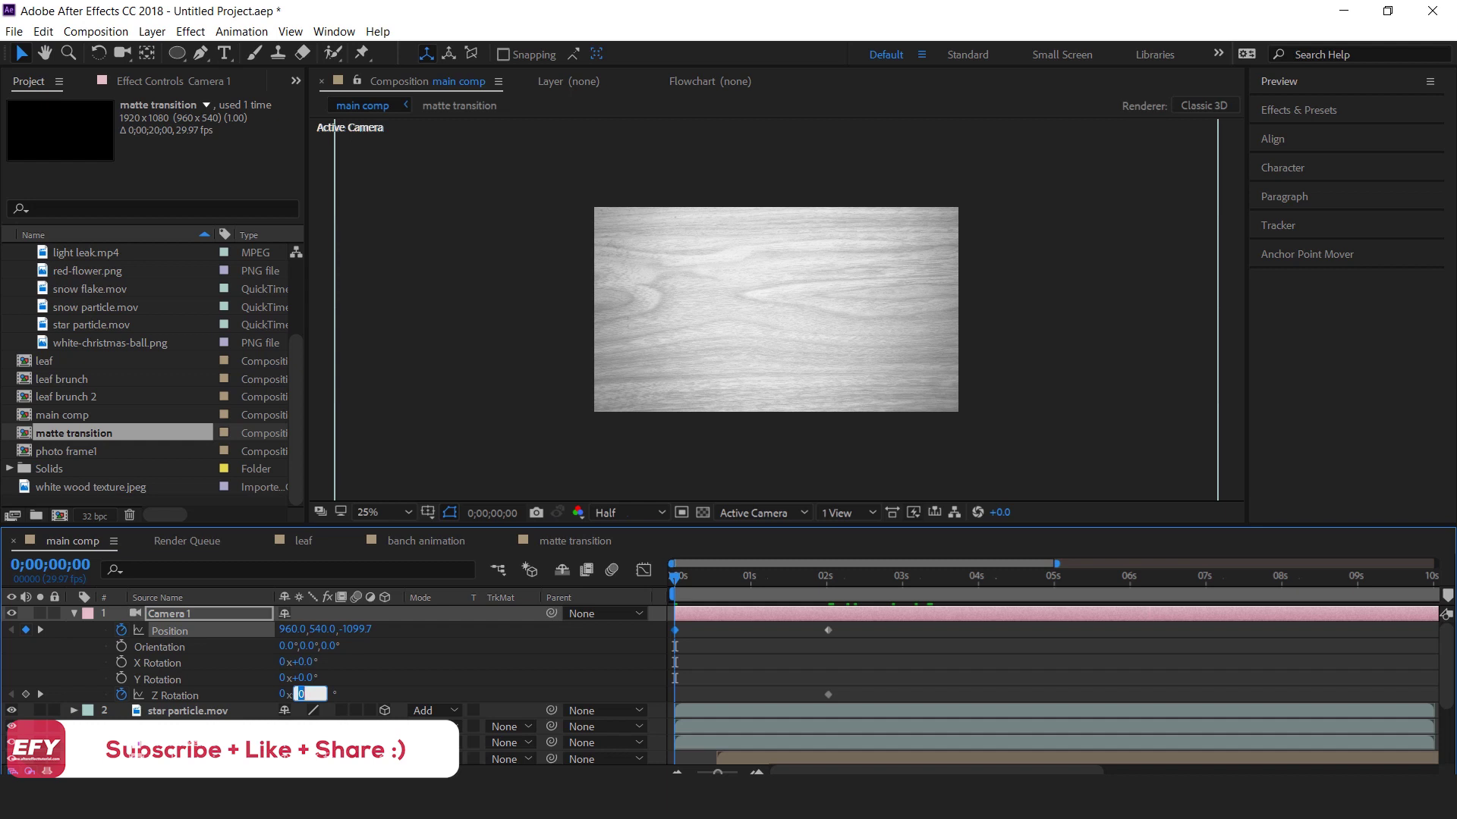
pyautogui.write('40')
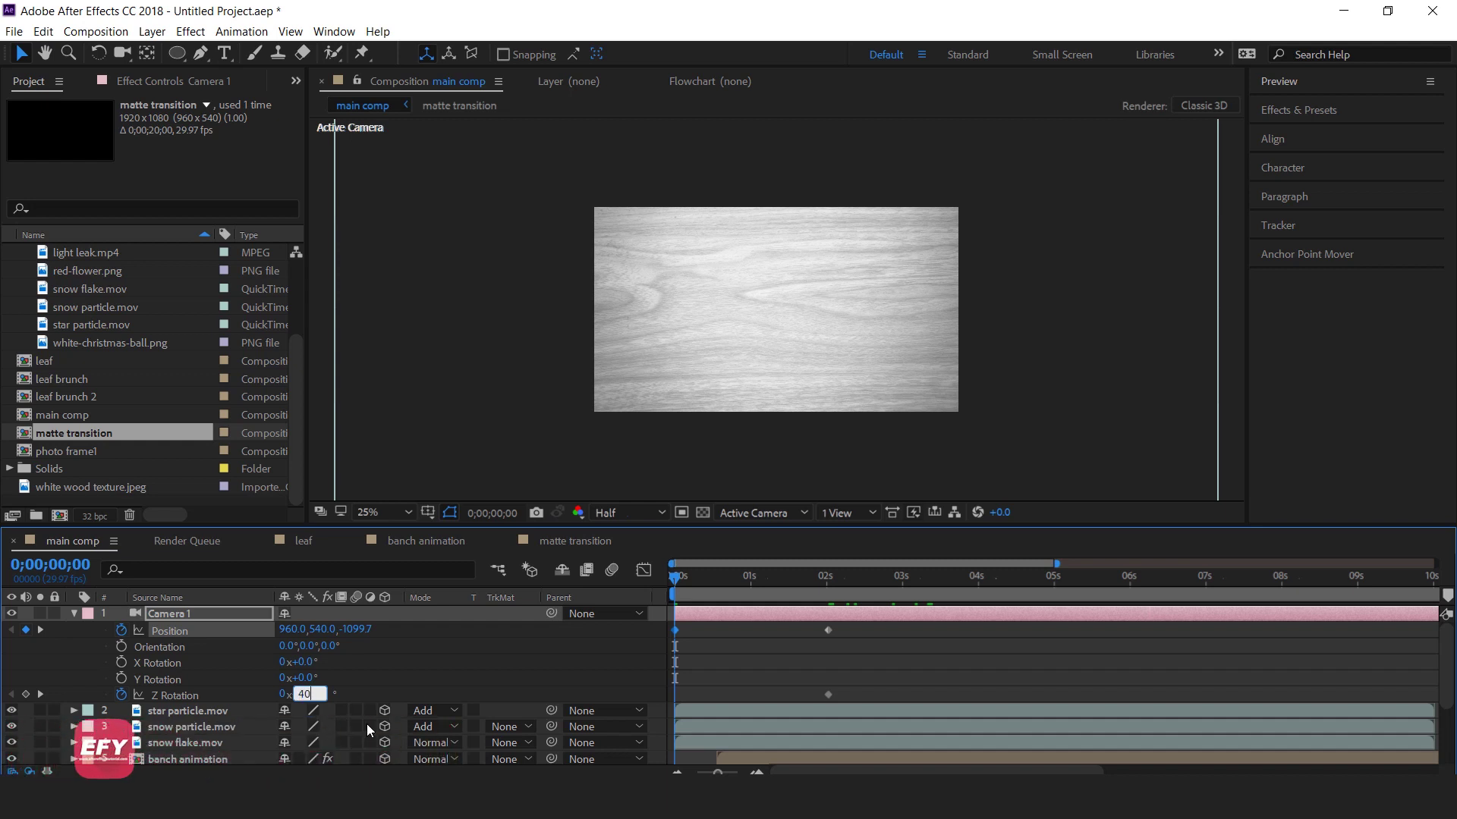
pyautogui.press('Return')
pyautogui.press('space')
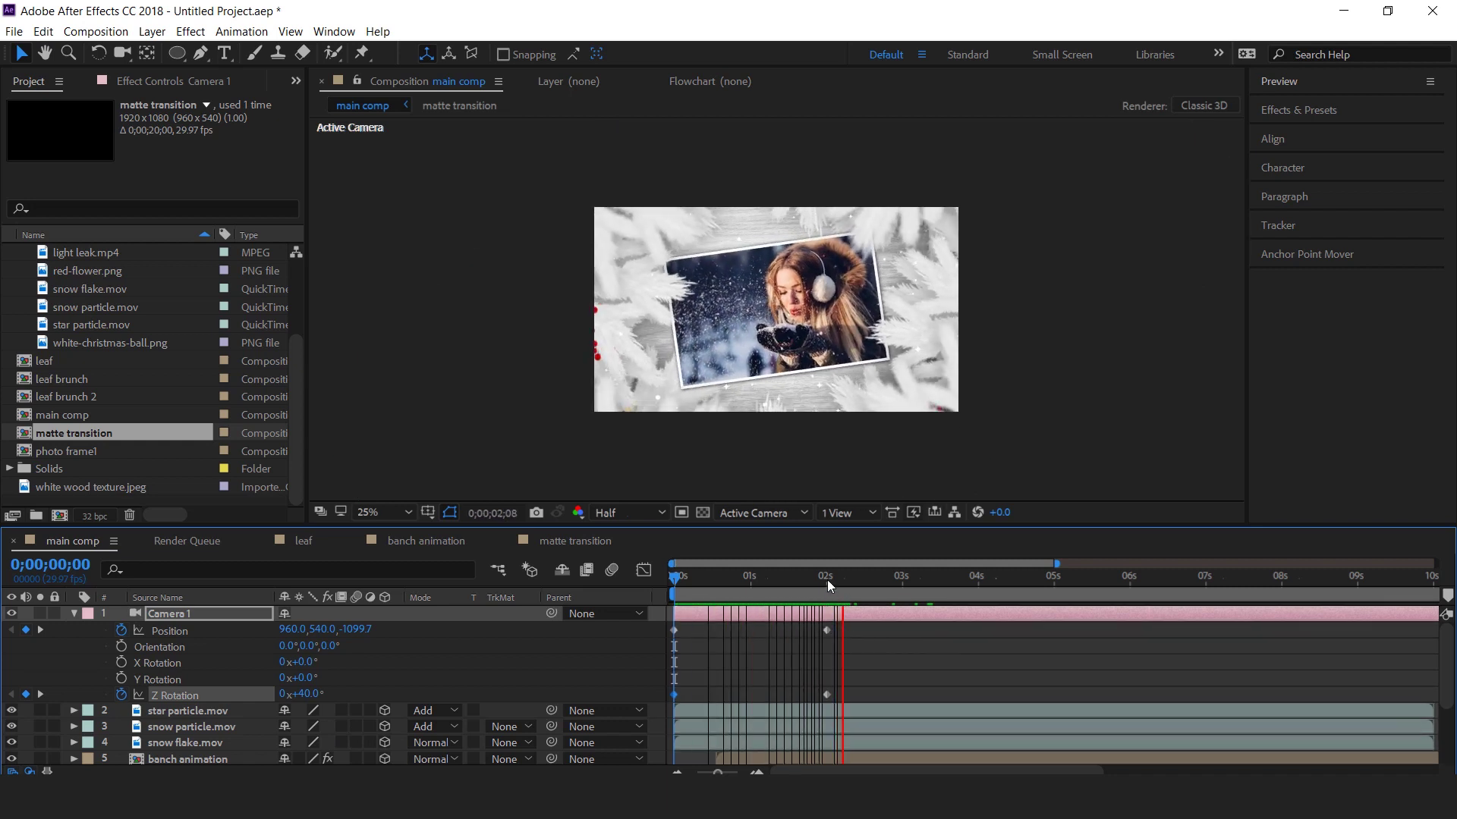
# Apply Easy Ease to all camera keyframes and lengthen the ending ease of the Position curve in the graph editor.
pyautogui.click(827, 580)
pyautogui.moveTo(866, 624); pyautogui.dragTo(655, 719)
pyautogui.rightClick(827, 630)
pyautogui.moveTo(902, 618)
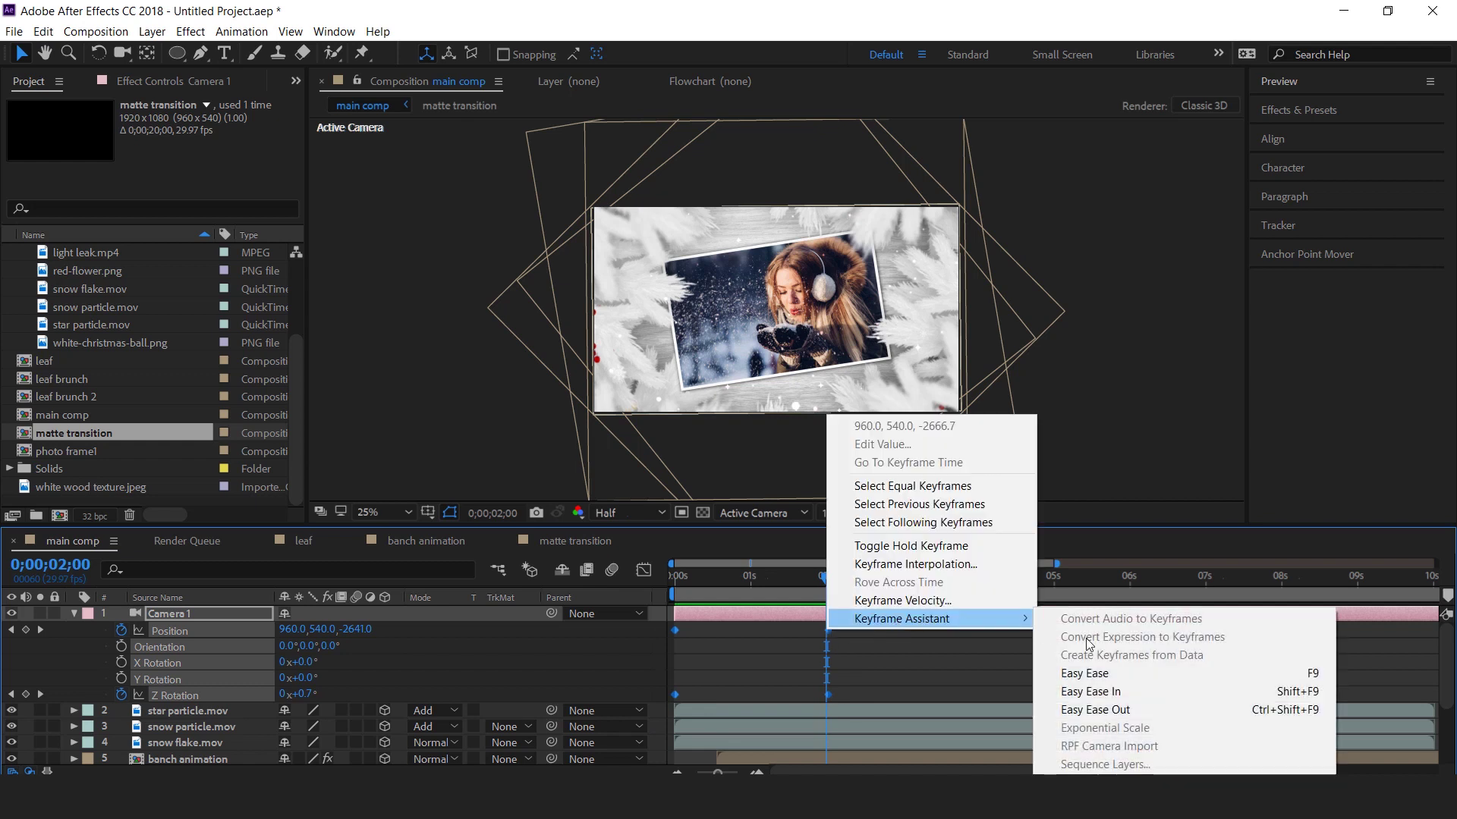
pyautogui.click(1127, 670)
pyautogui.click(644, 570)
pyautogui.moveTo(802, 726); pyautogui.dragTo(763, 726)
pyautogui.click(643, 569)
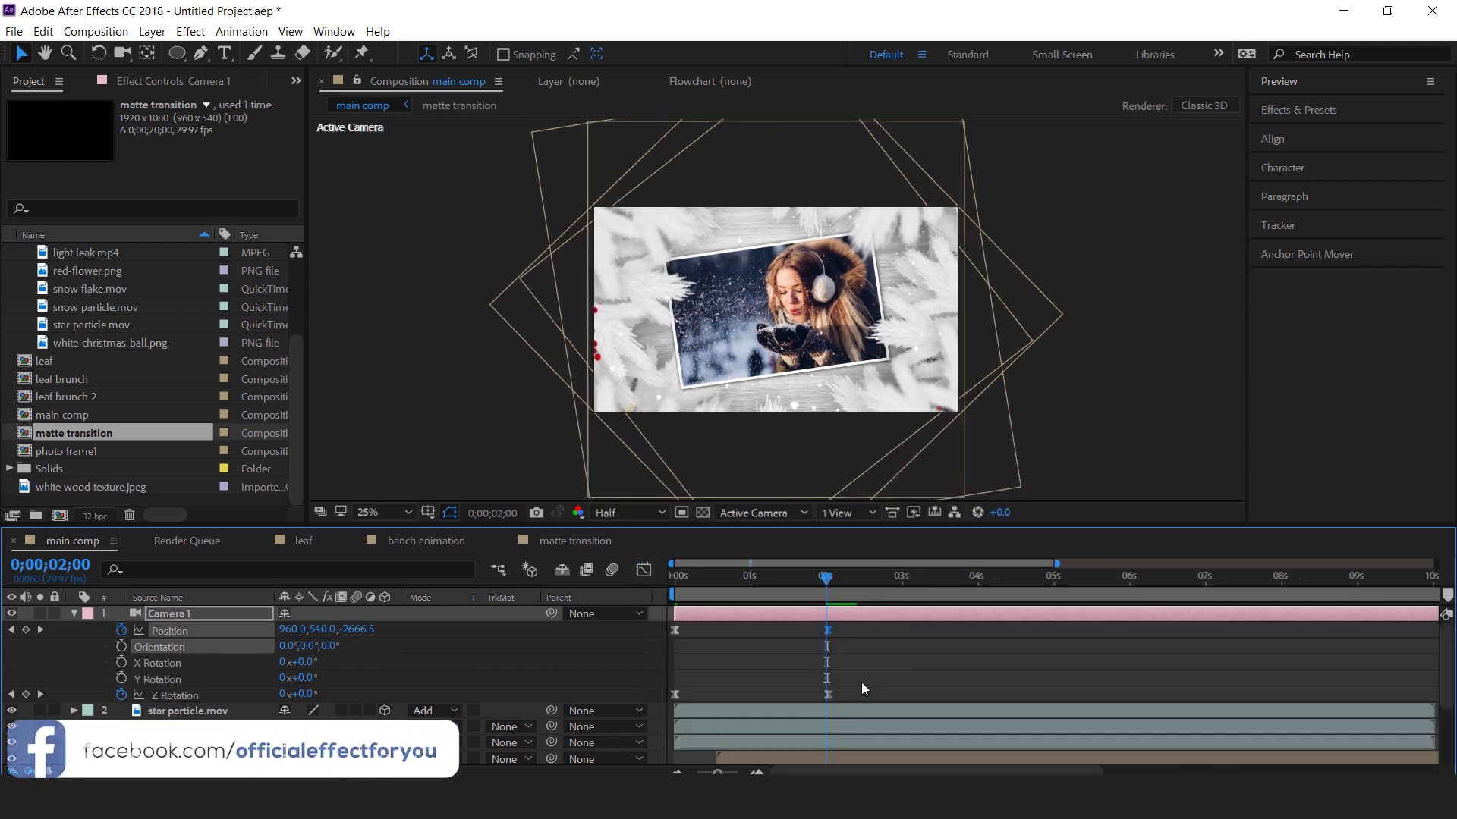
# Lengthen the ending ease of the camera's Z Rotation curve in the graph editor and replay the move from the start.
pyautogui.click(827, 695)
pyautogui.click(643, 570)
pyautogui.moveTo(802, 614); pyautogui.dragTo(761, 615)
pyautogui.click(643, 570)
pyautogui.moveTo(826, 581); pyautogui.dragTo(617, 599)
pyautogui.press('space')
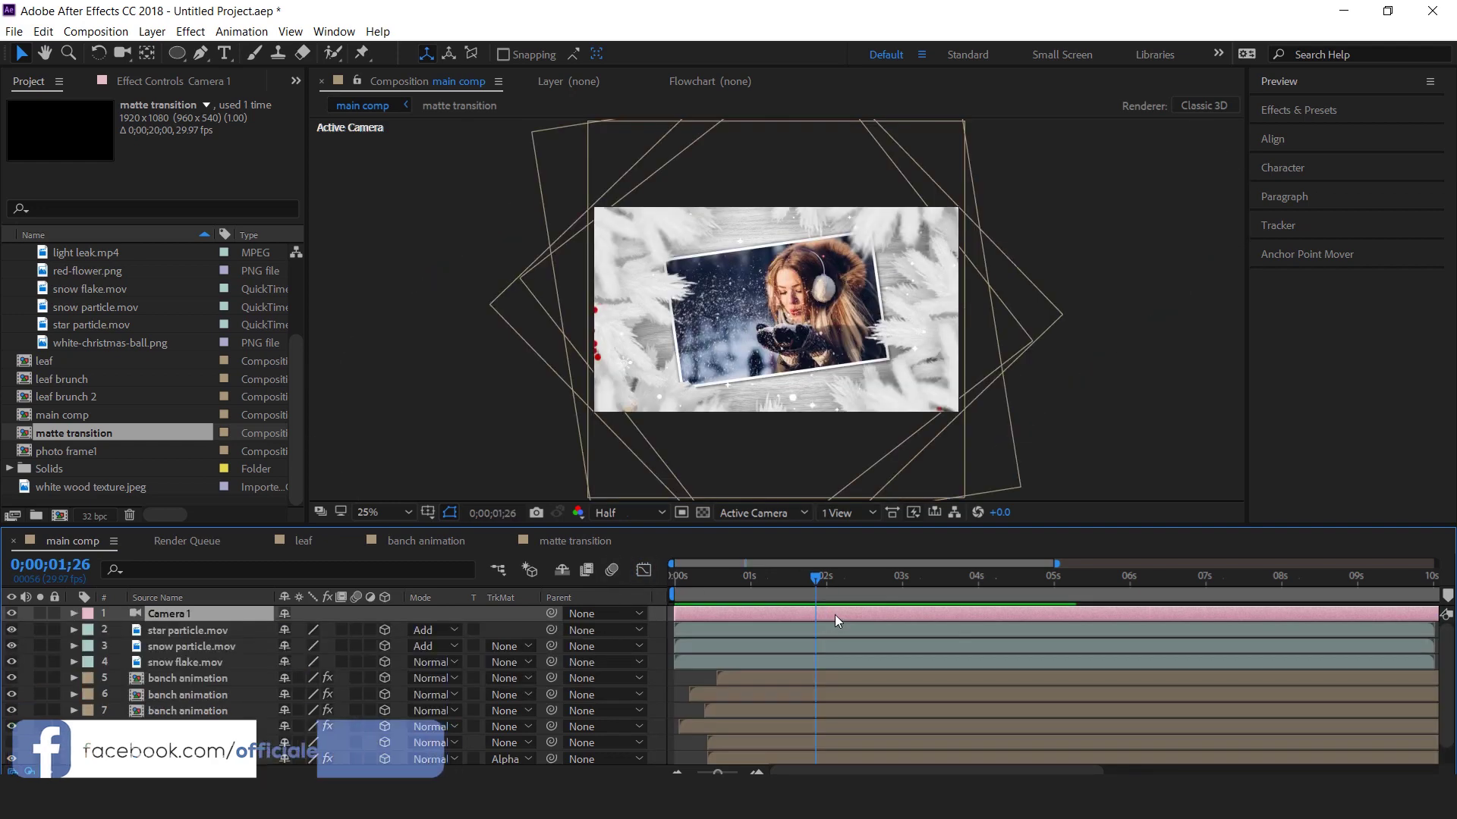
# Add camera Position and Z Rotation keyframes at 0;00;02;24, with the Z position at -2756.7.
pyautogui.press('u')
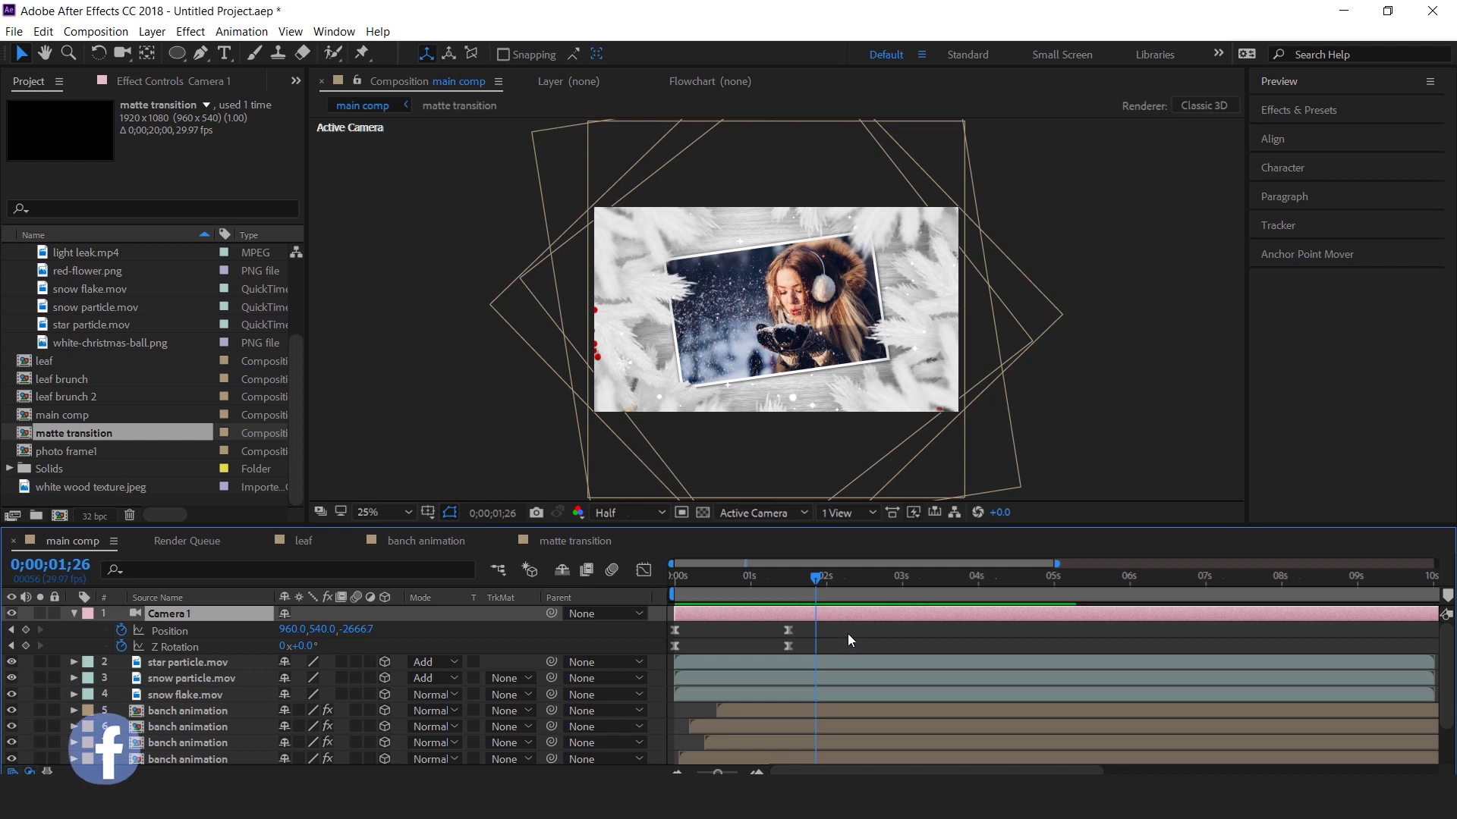
pyautogui.click(848, 634)
pyautogui.click(868, 576)
pyautogui.moveTo(882, 580); pyautogui.dragTo(887, 580)
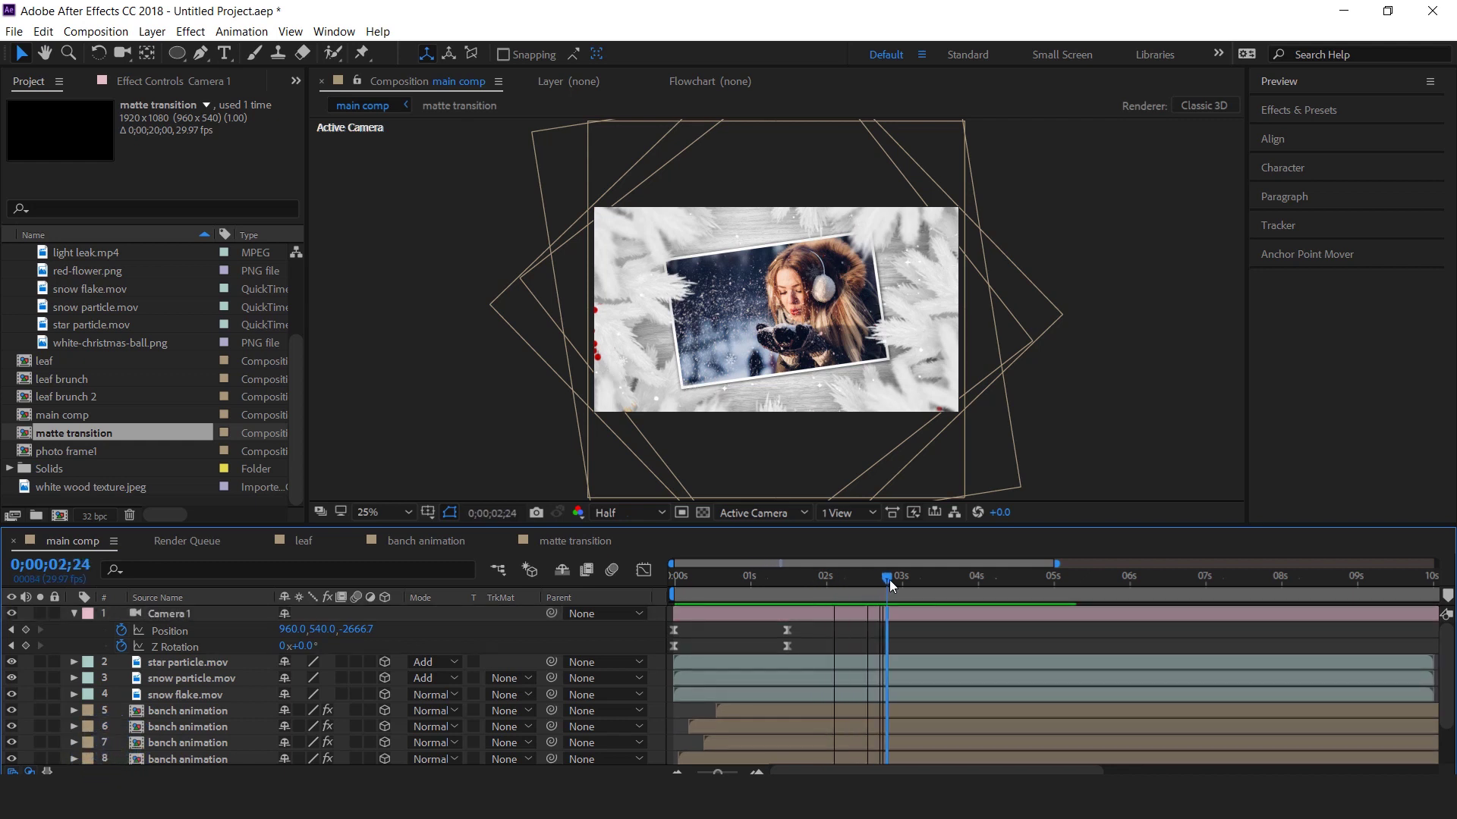
pyautogui.click(25, 647)
pyautogui.click(26, 632)
pyautogui.moveTo(367, 629); pyautogui.dragTo(82, 634)
pyautogui.moveTo(768, 580); pyautogui.dragTo(810, 593)
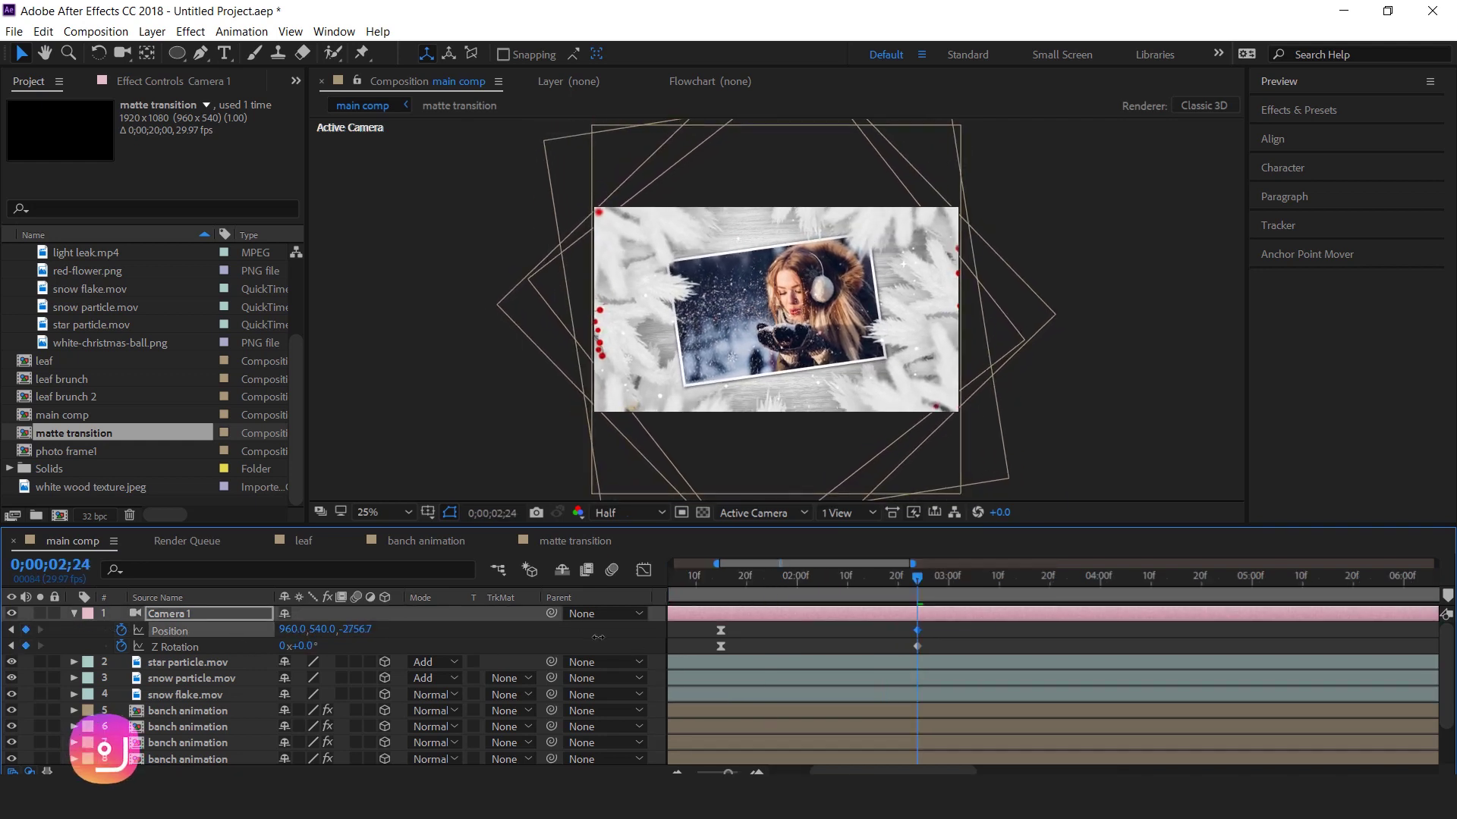
# Keyframe the camera's Z position to -3706.7 at 0;00;03;23, preview the pull-back, and return to the comp start.
pyautogui.moveTo(915, 578); pyautogui.dragTo(1063, 589)
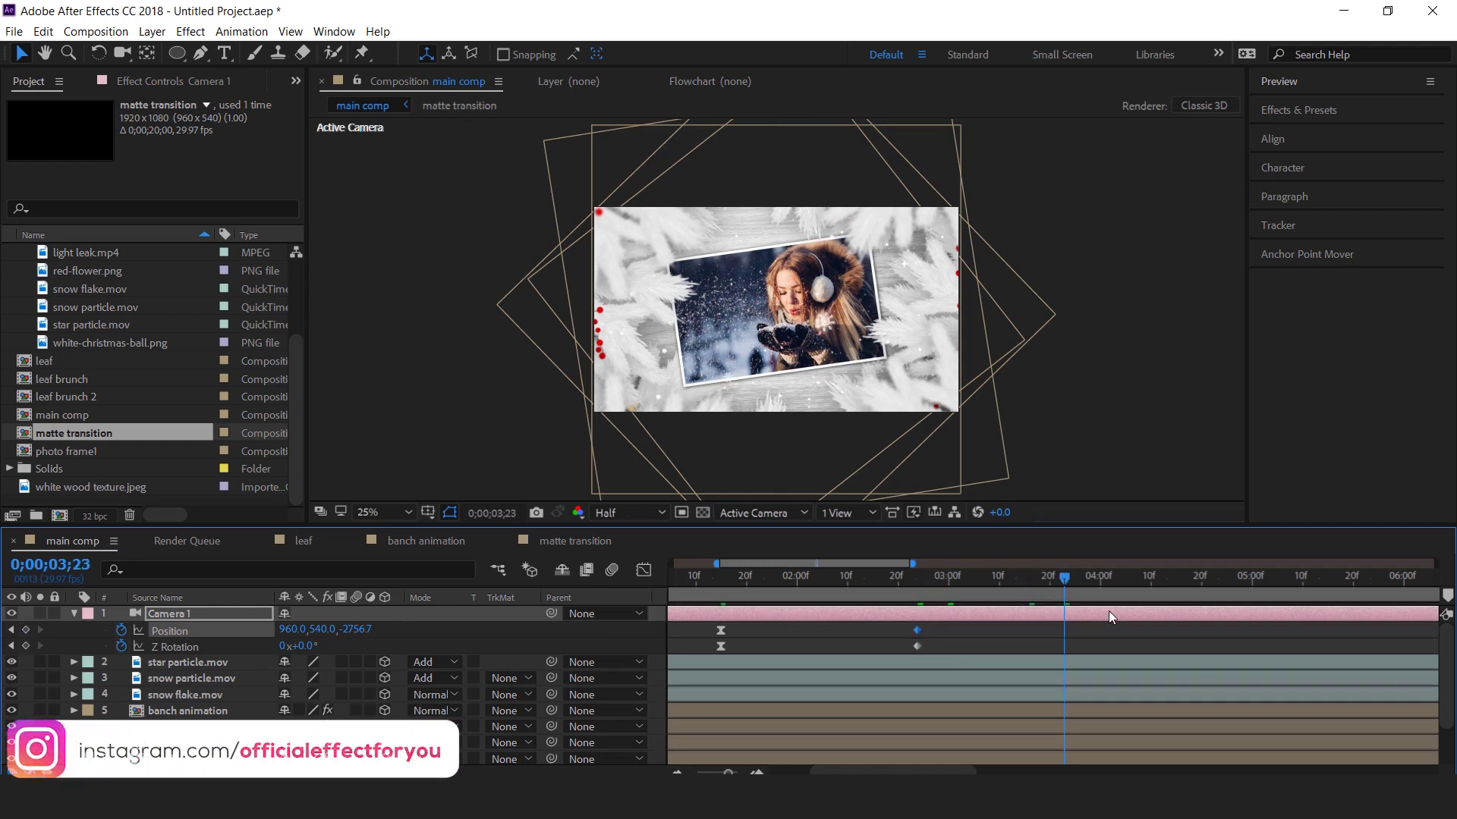
pyautogui.scroll(-2, 1050, 613)
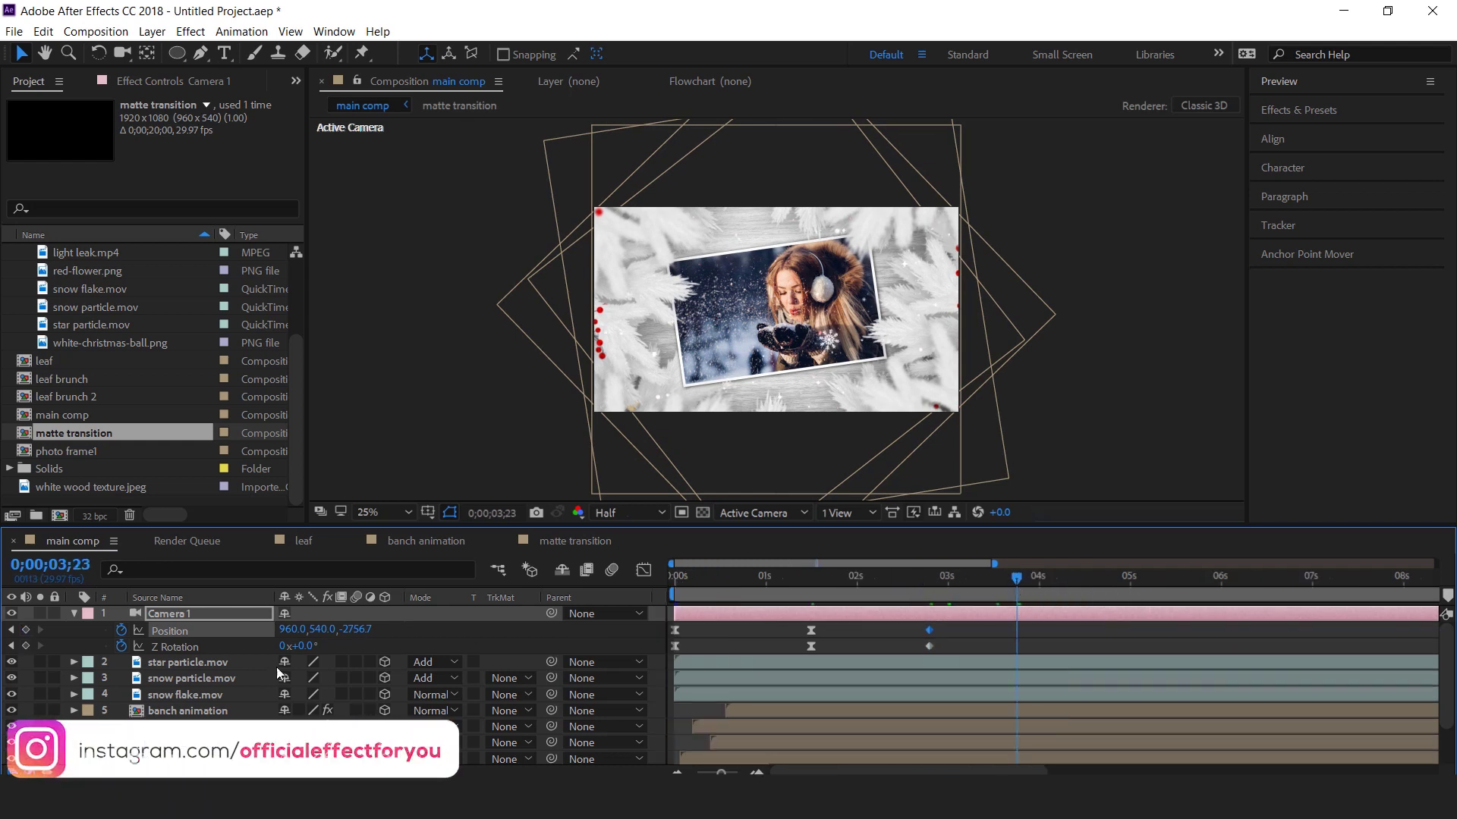
pyautogui.moveTo(356, 628); pyautogui.dragTo(455, 637)
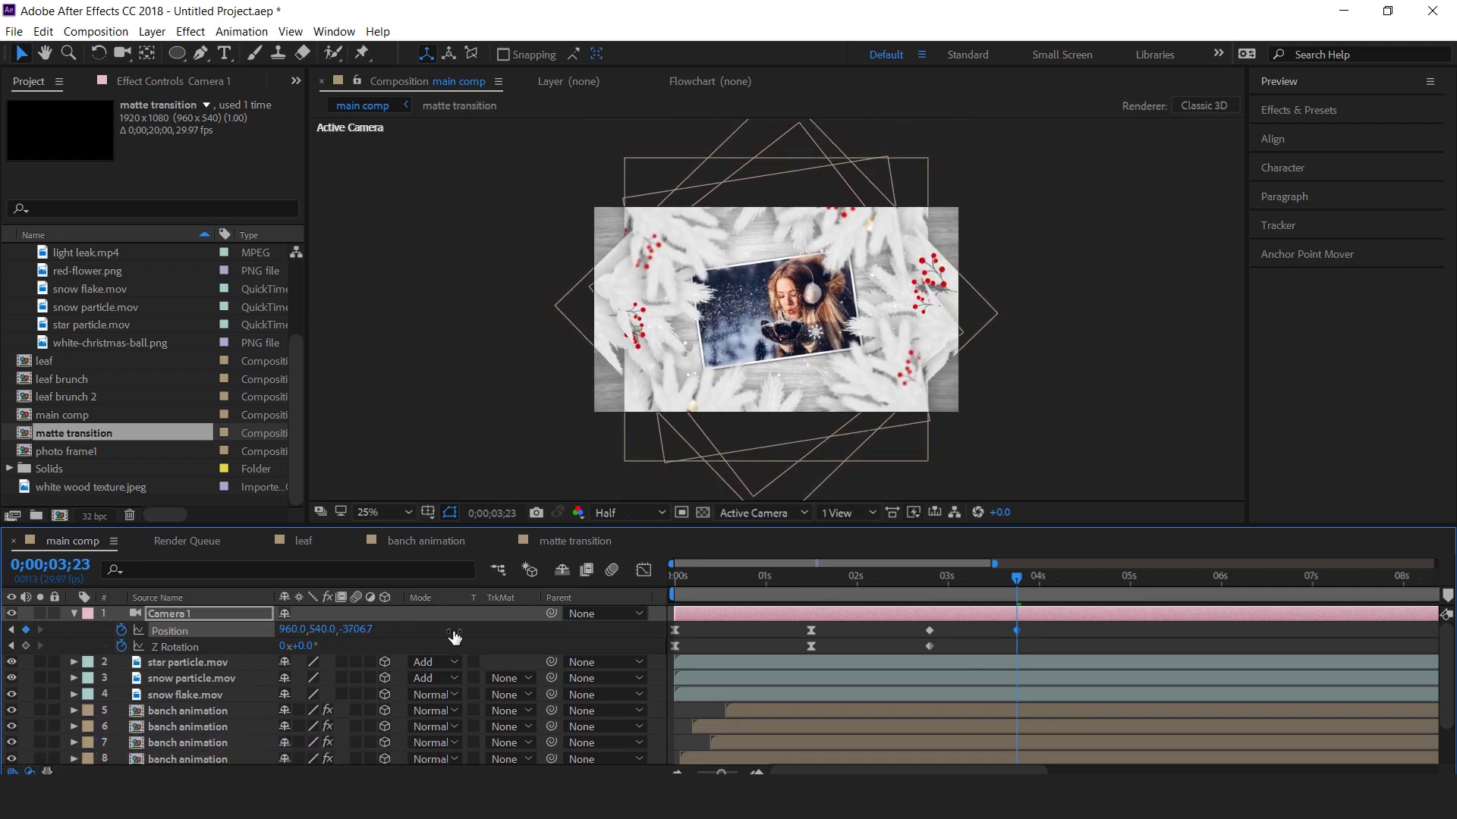
pyautogui.click(799, 585)
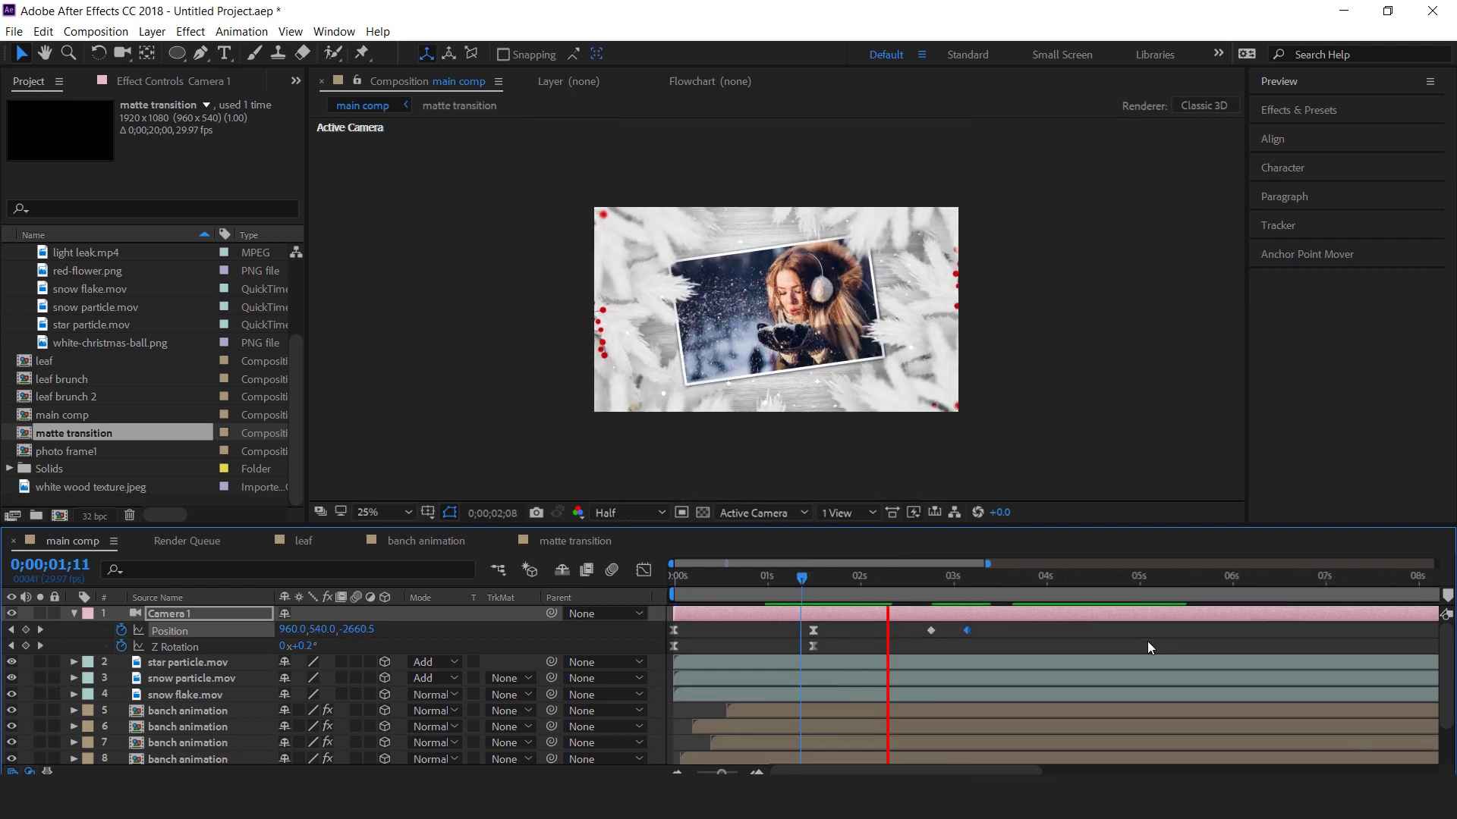
pyautogui.moveTo(799, 577); pyautogui.dragTo(616, 576)
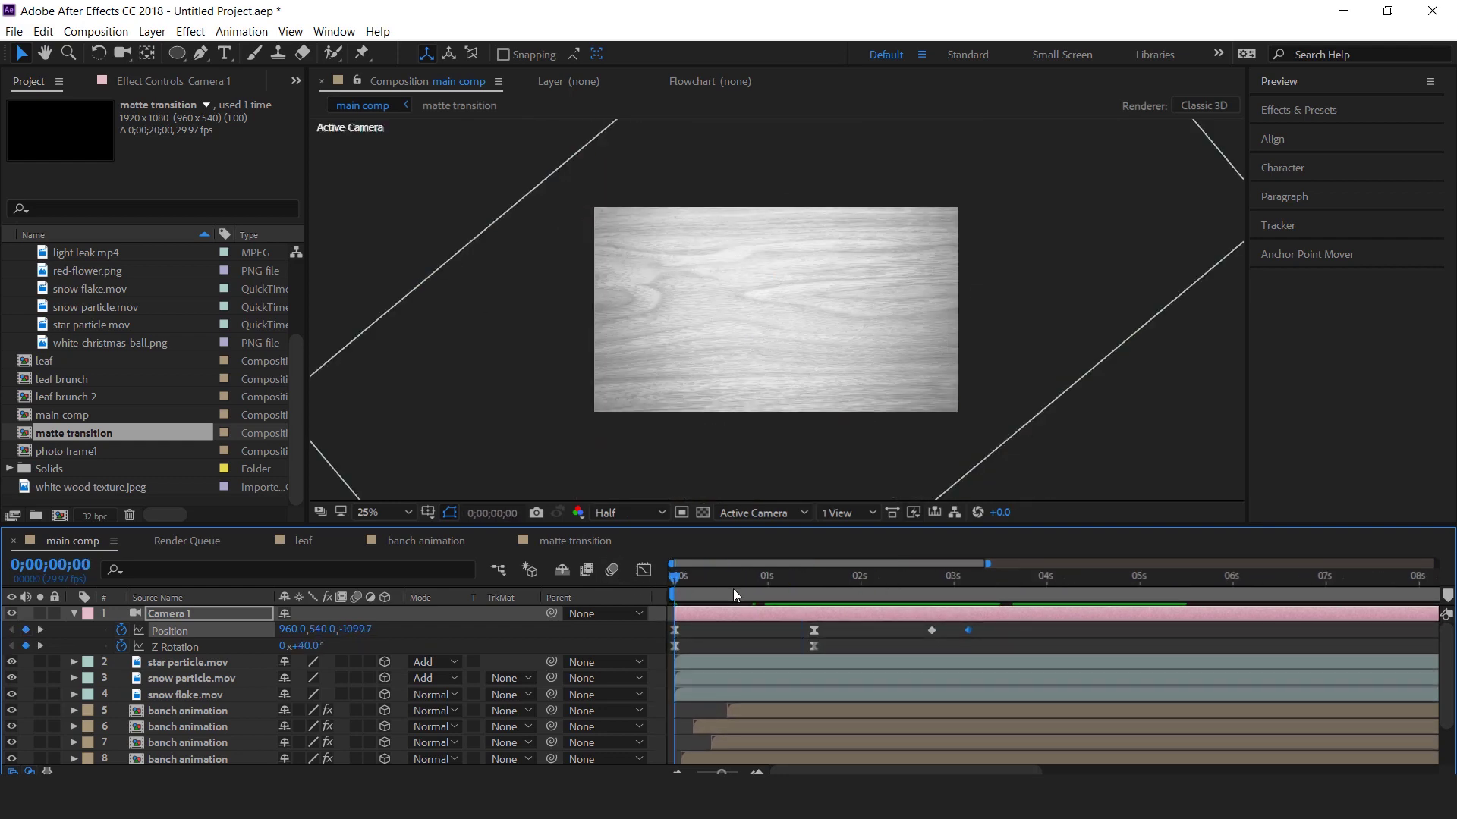
# Preview the main comp's camera animation from the start and park the playhead at 0;00;04;07.
pyautogui.press('space')
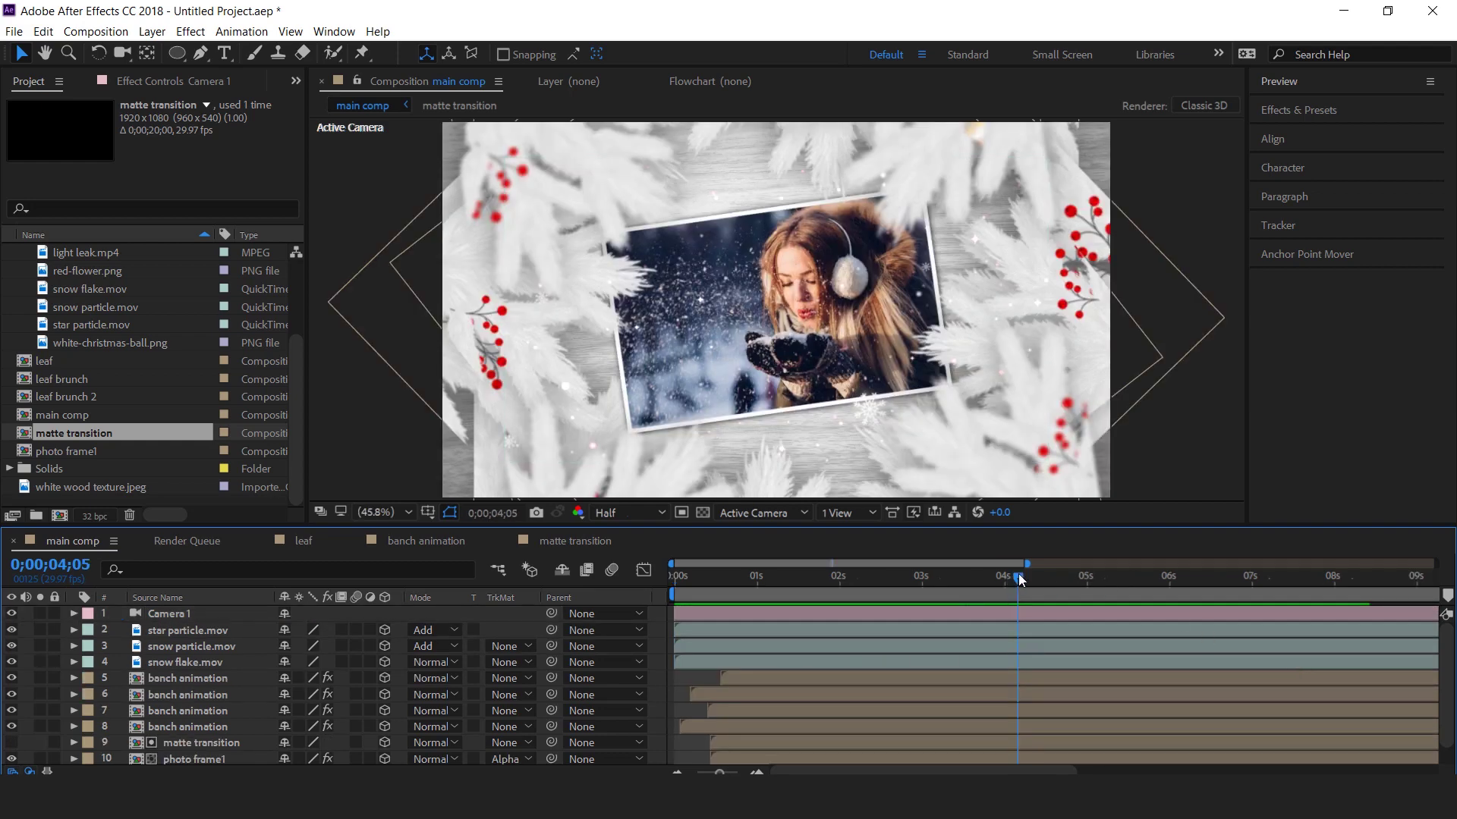
pyautogui.press('Home')
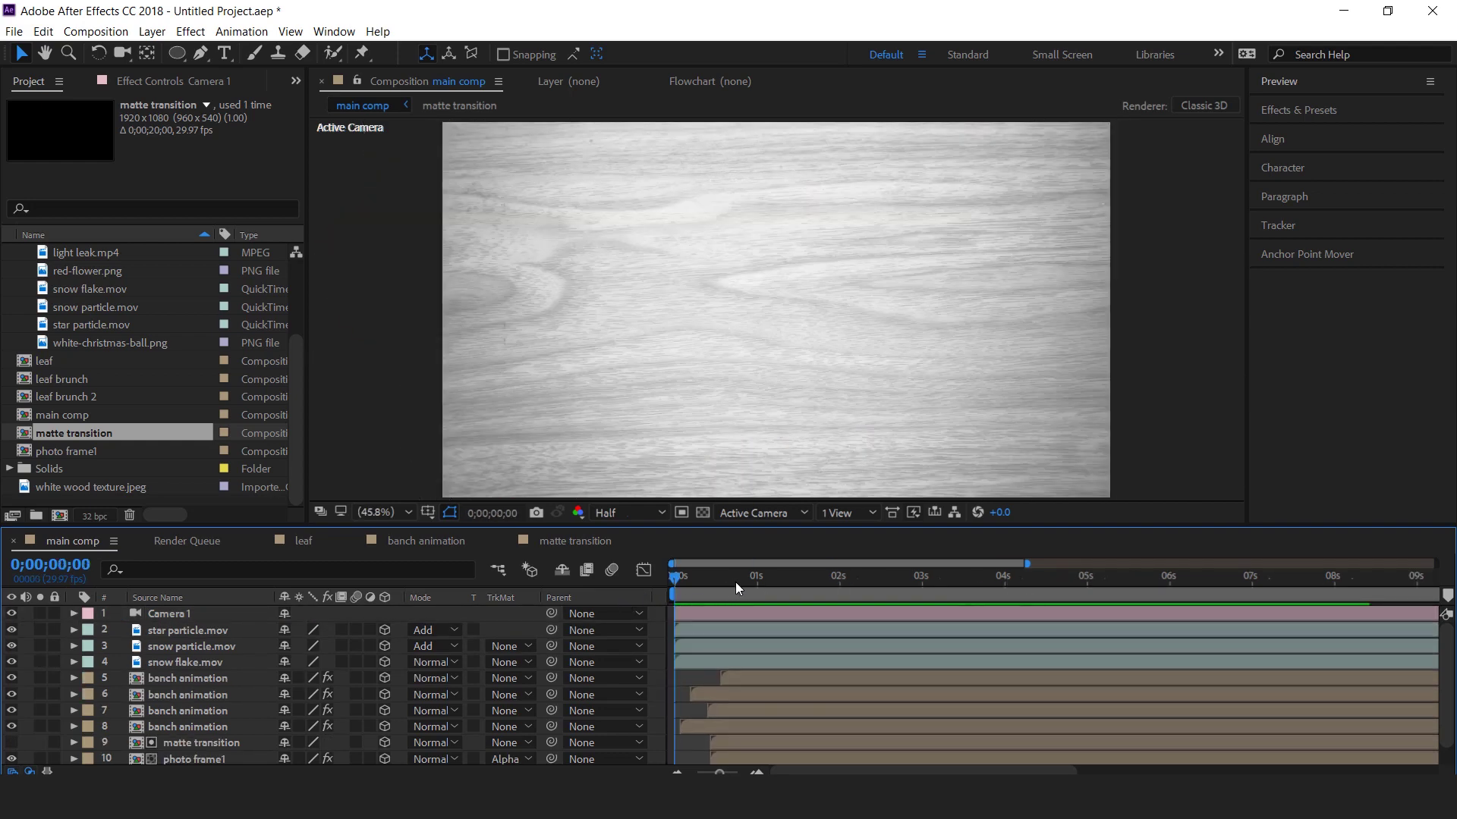
pyautogui.press('space')
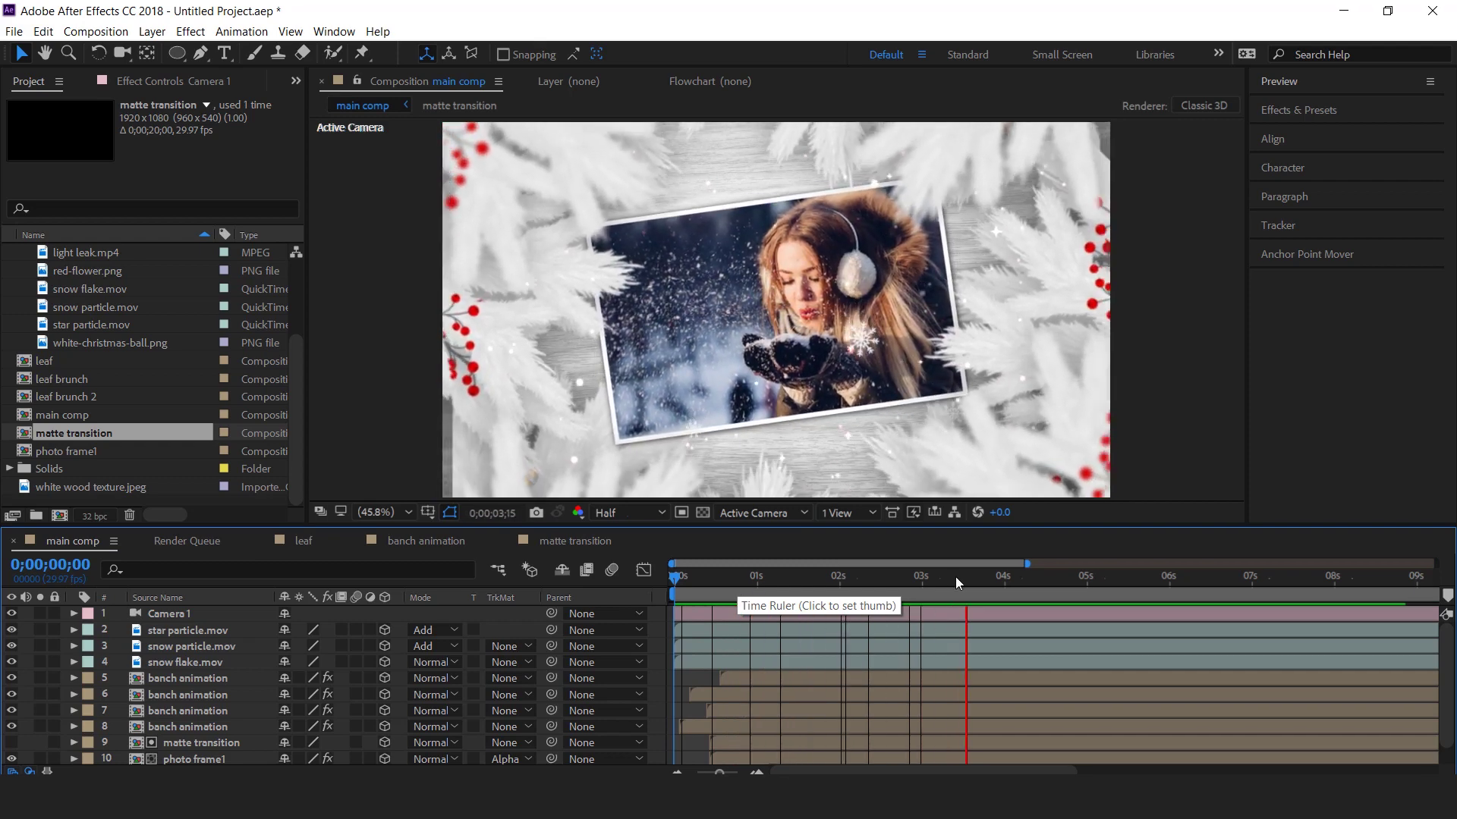
pyautogui.click(1024, 576)
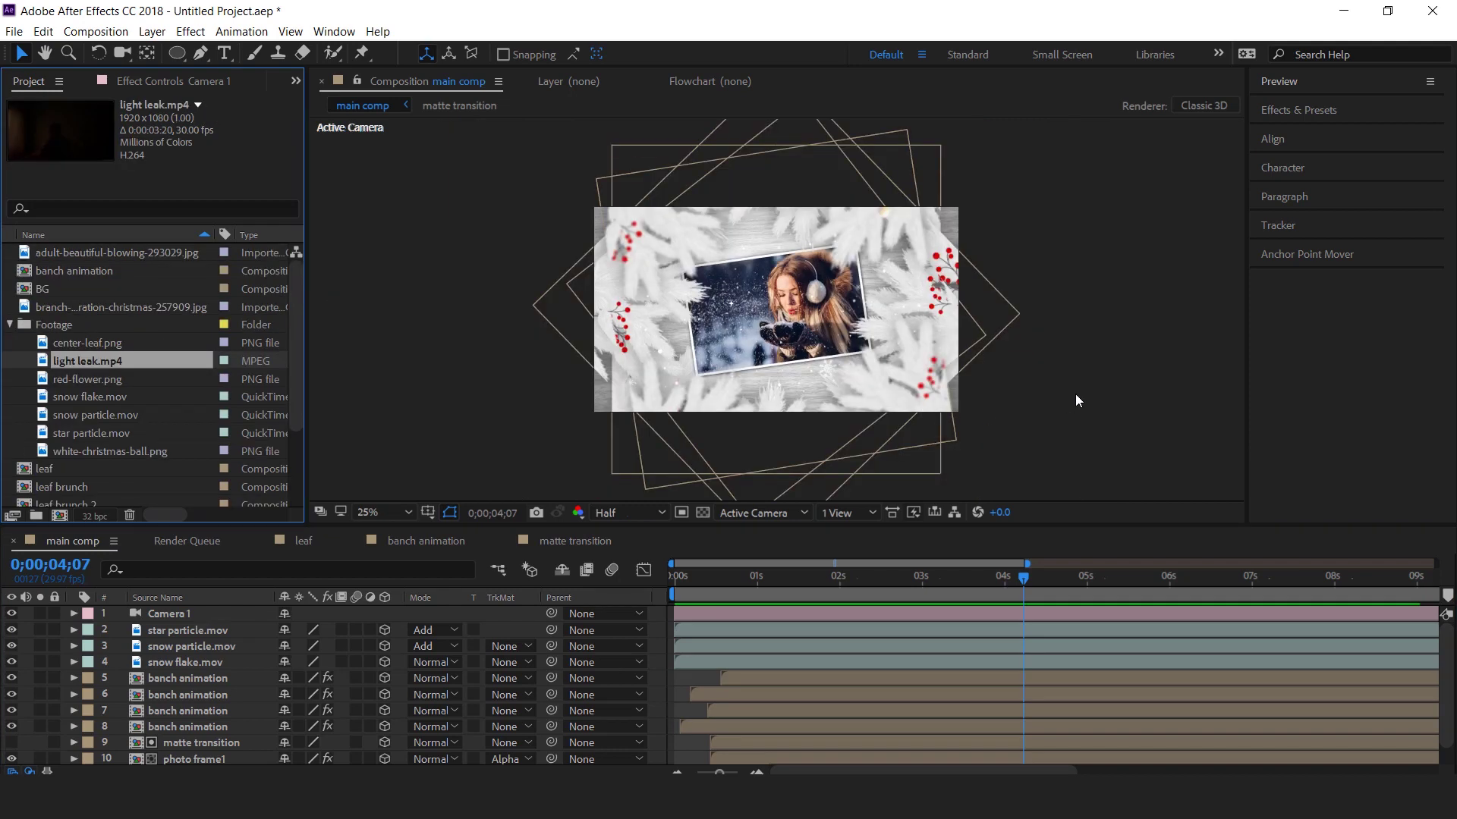
# Add an adjustment layer to the main comp and rename it cc.
pyautogui.rightClick(1075, 393)
pyautogui.moveTo(1158, 411)
pyautogui.click(978, 544)
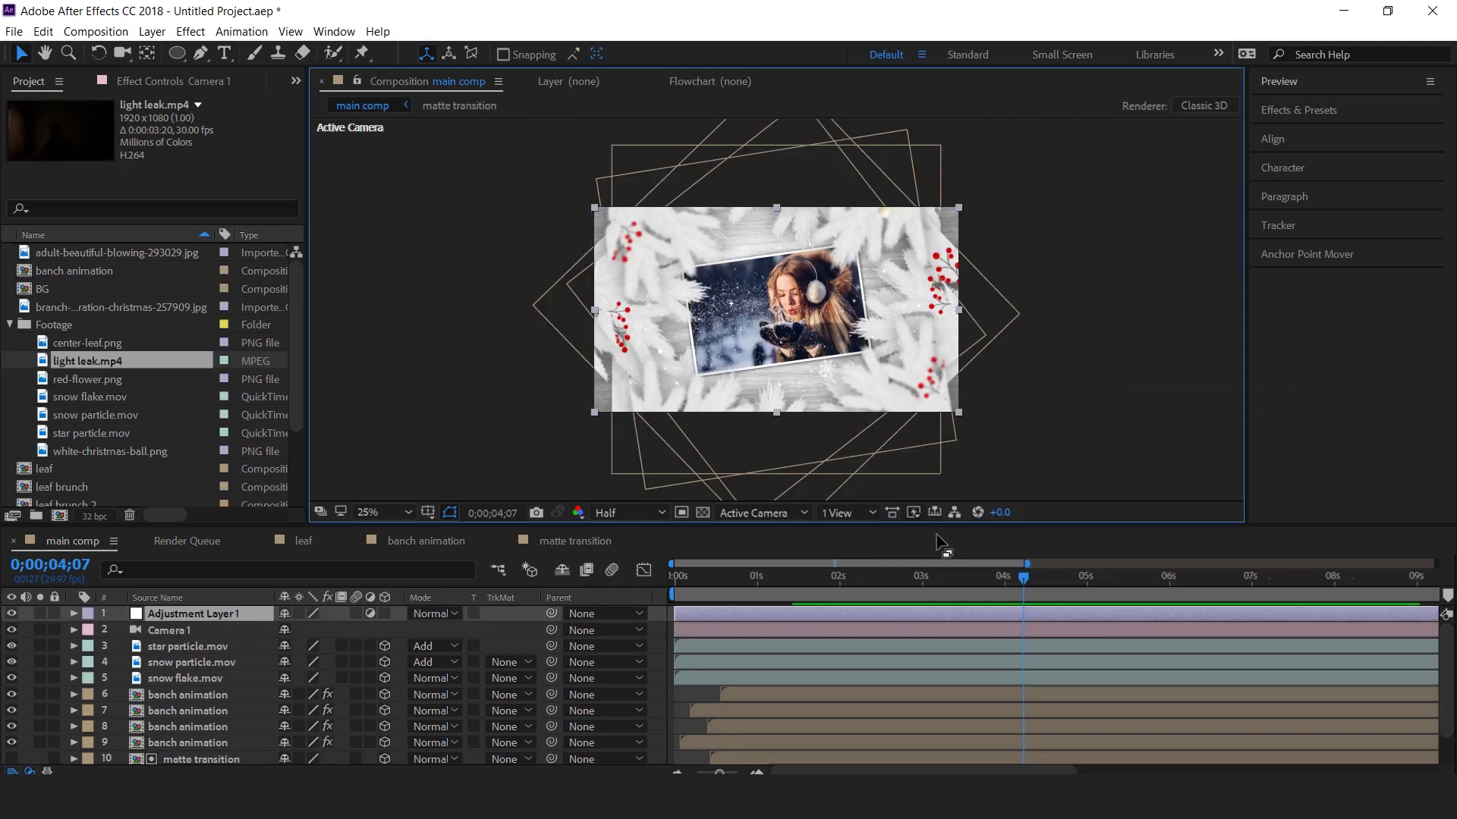
pyautogui.click(185, 614)
pyautogui.press('Return')
pyautogui.write('cc')
pyautogui.press('Return')
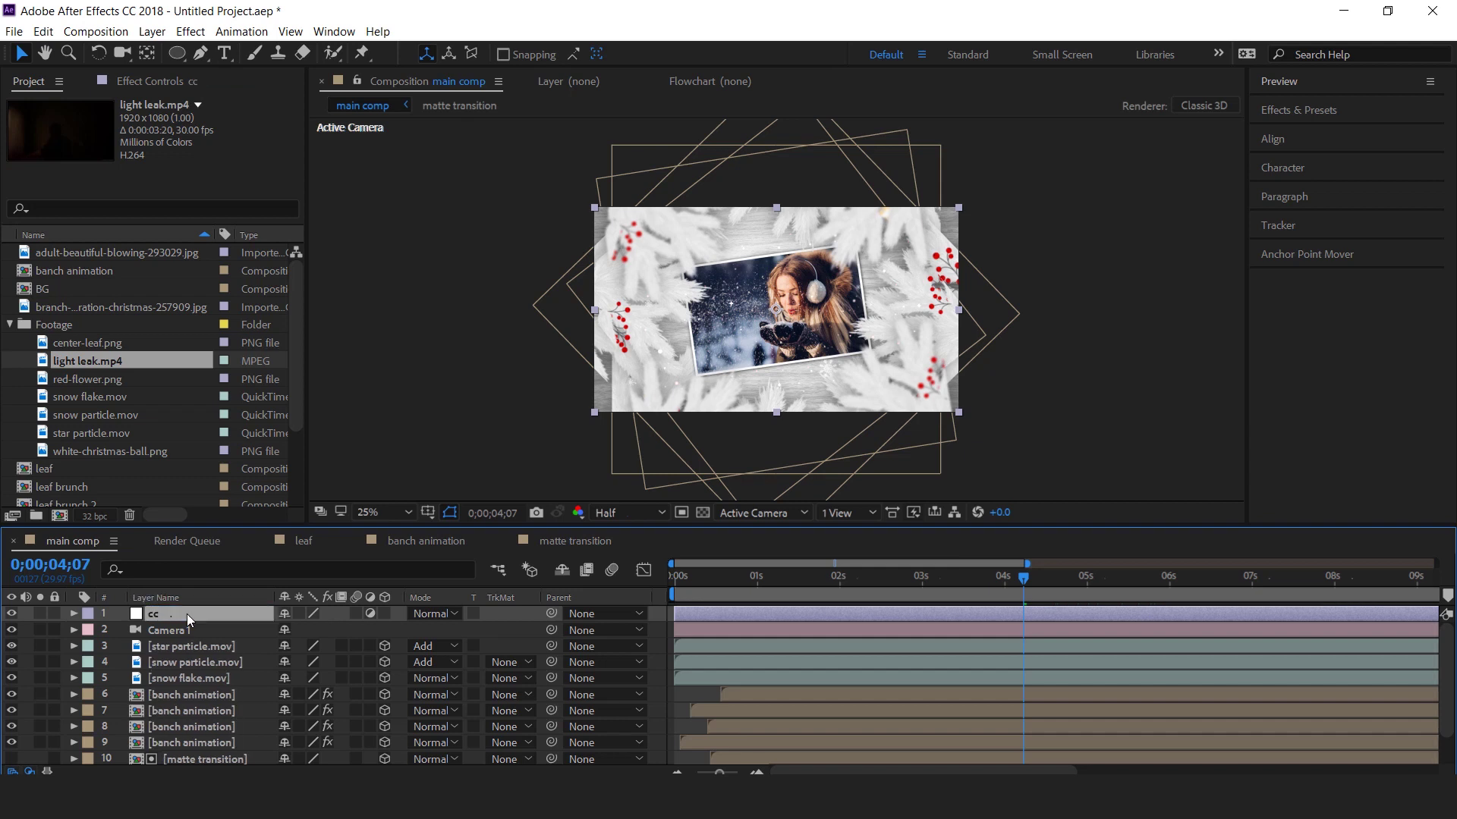
# Apply Curves to the cc layer, bend the RGB curve slightly down with two points, and compare the image with and without it.
pyautogui.hotkey('ctrl', 'space')
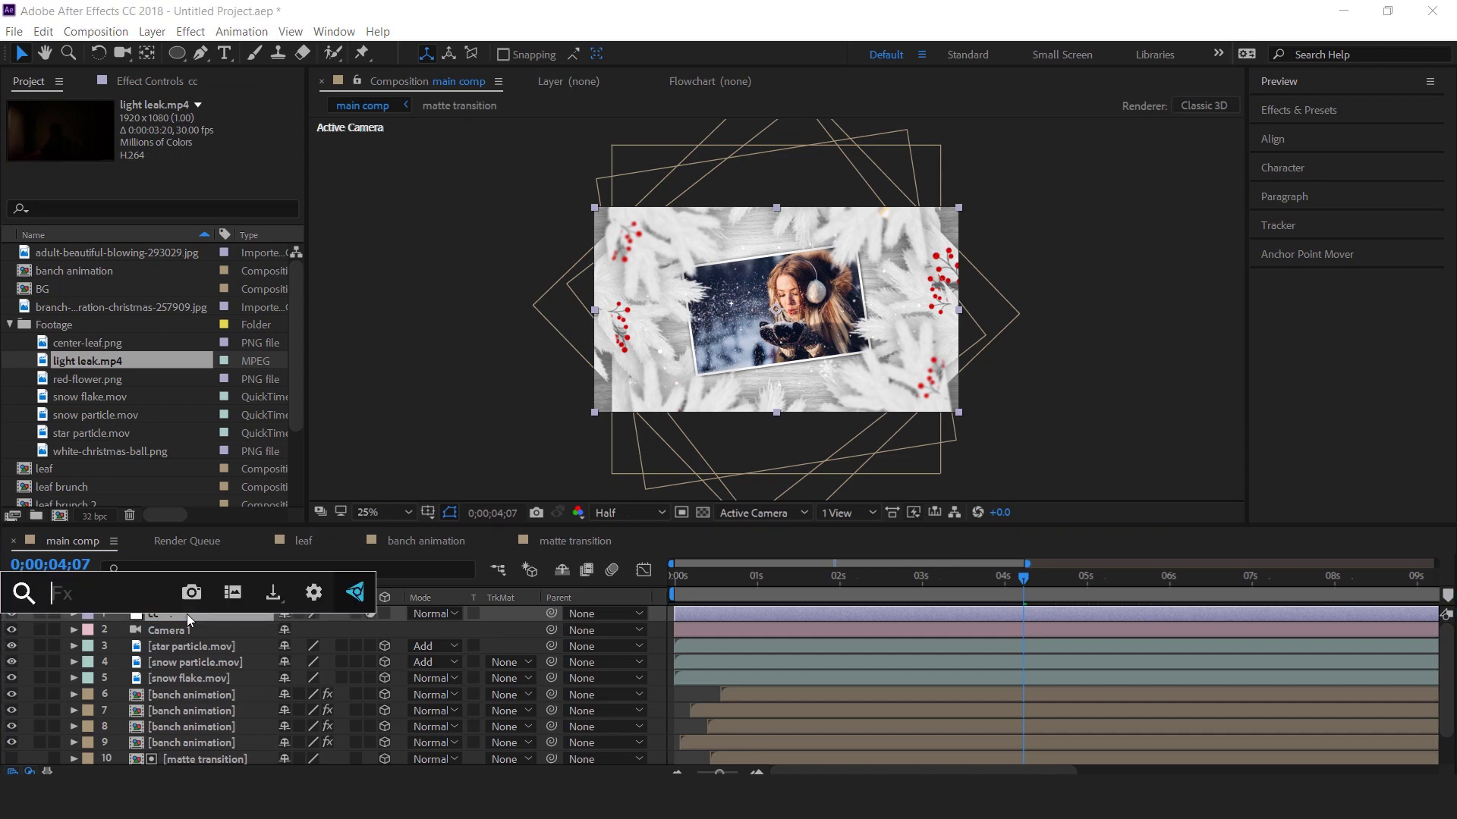
pyautogui.write('cur')
pyautogui.press('Return')
pyautogui.press('.')
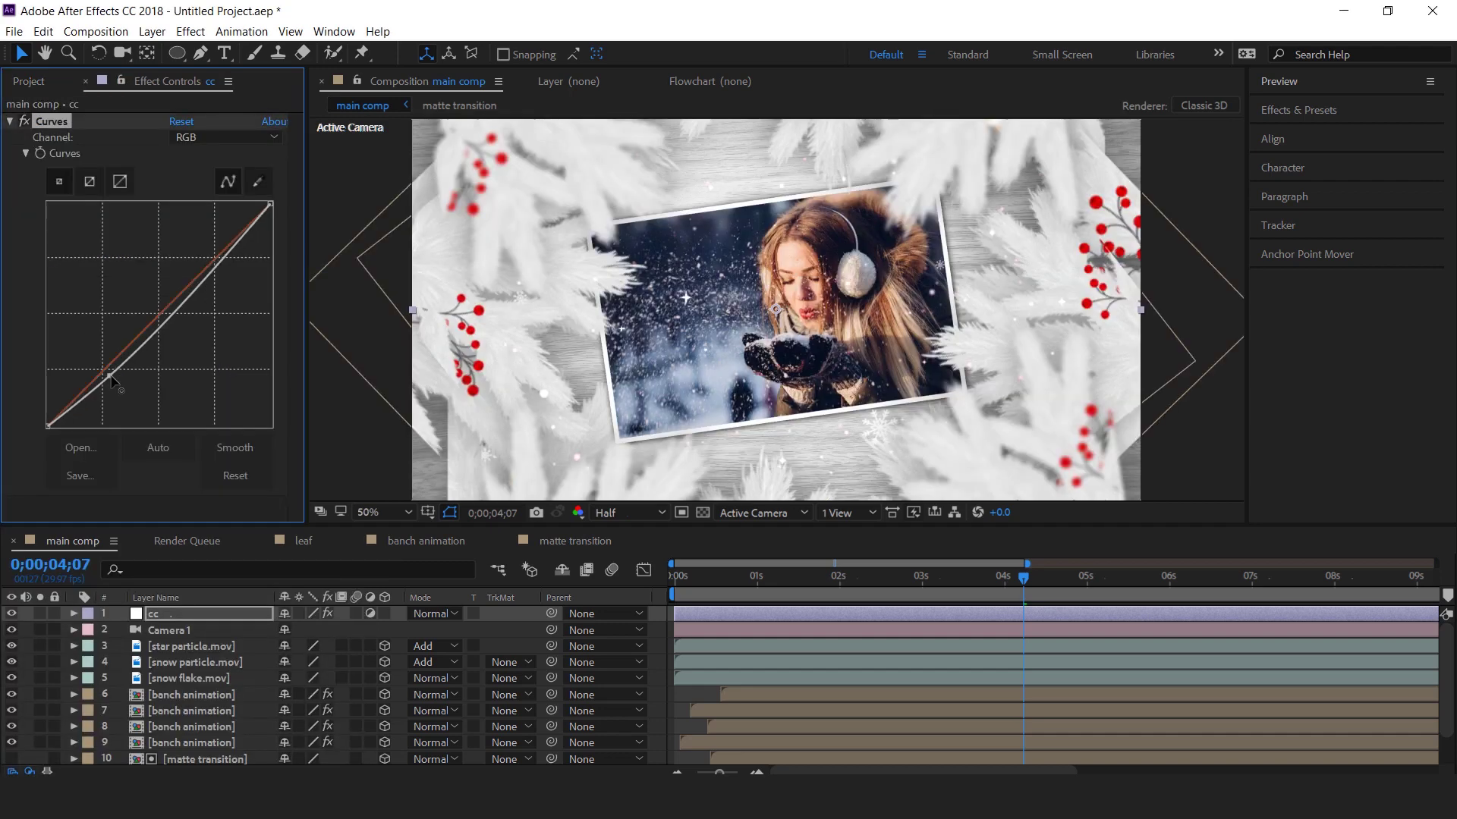
pyautogui.moveTo(111, 375); pyautogui.dragTo(110, 375)
pyautogui.moveTo(196, 270)
pyautogui.mouseDown()
pyautogui.moveTo(192, 257)
pyautogui.moveTo(207, 279)
pyautogui.mouseUp()
pyautogui.moveTo(110, 375)
pyautogui.mouseDown()
pyautogui.moveTo(123, 389)
pyautogui.moveTo(110, 375)
pyautogui.mouseUp()
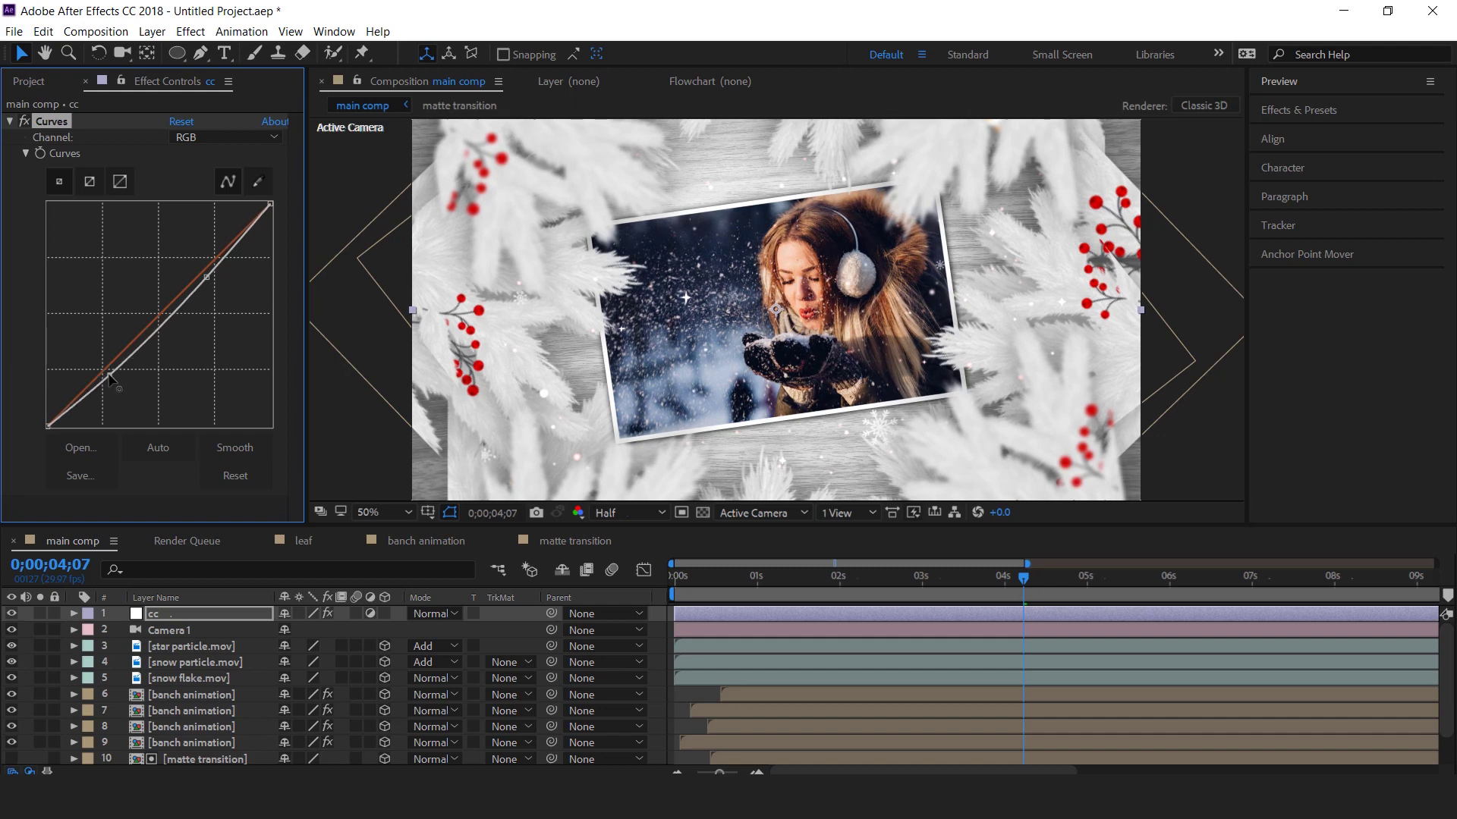
pyautogui.press(',')
pyautogui.click(25, 122)
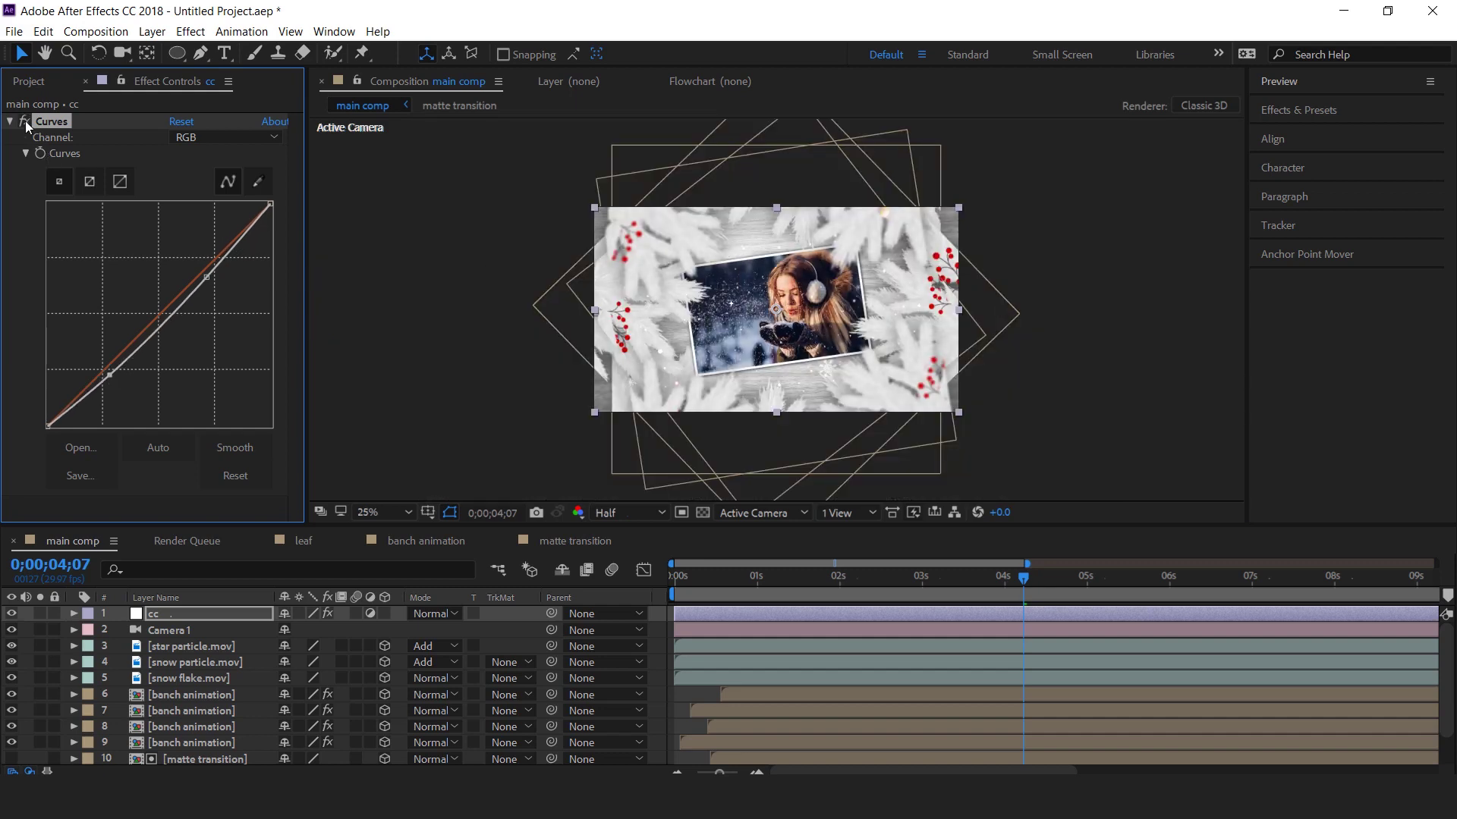
# Place light leak.mp4 between Camera 1 and the cc layer, starting at 0;00;00;00.
pyautogui.click(18, 82)
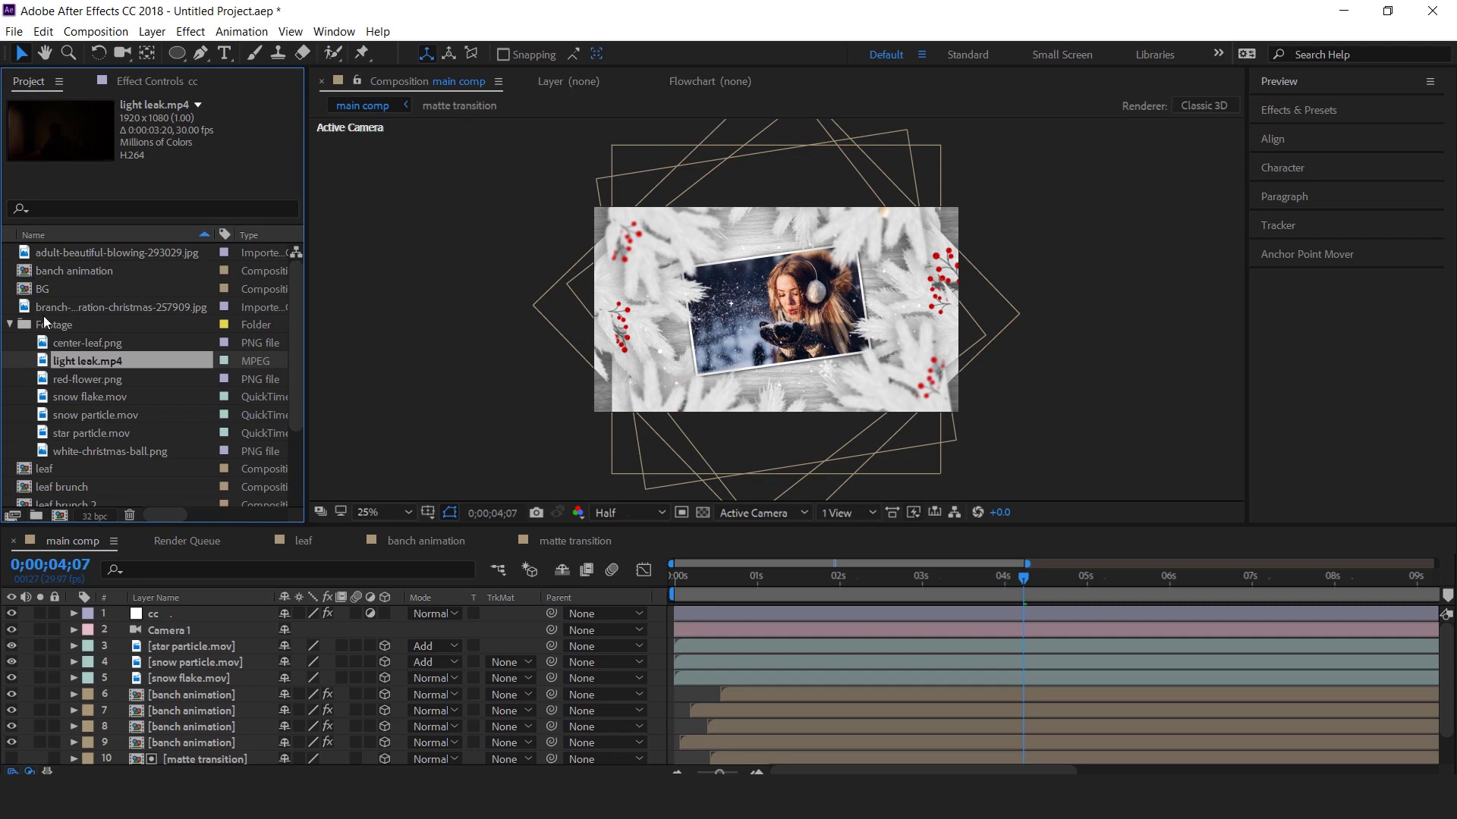
pyautogui.moveTo(45, 364); pyautogui.dragTo(182, 655)
pyautogui.scroll(2, 903, 478)
pyautogui.moveTo(684, 579); pyautogui.dragTo(650, 586)
pyautogui.press(',')
# Set the light leak layer's blending mode to Screen and its opacity to 30%.
pyautogui.click(434, 630)
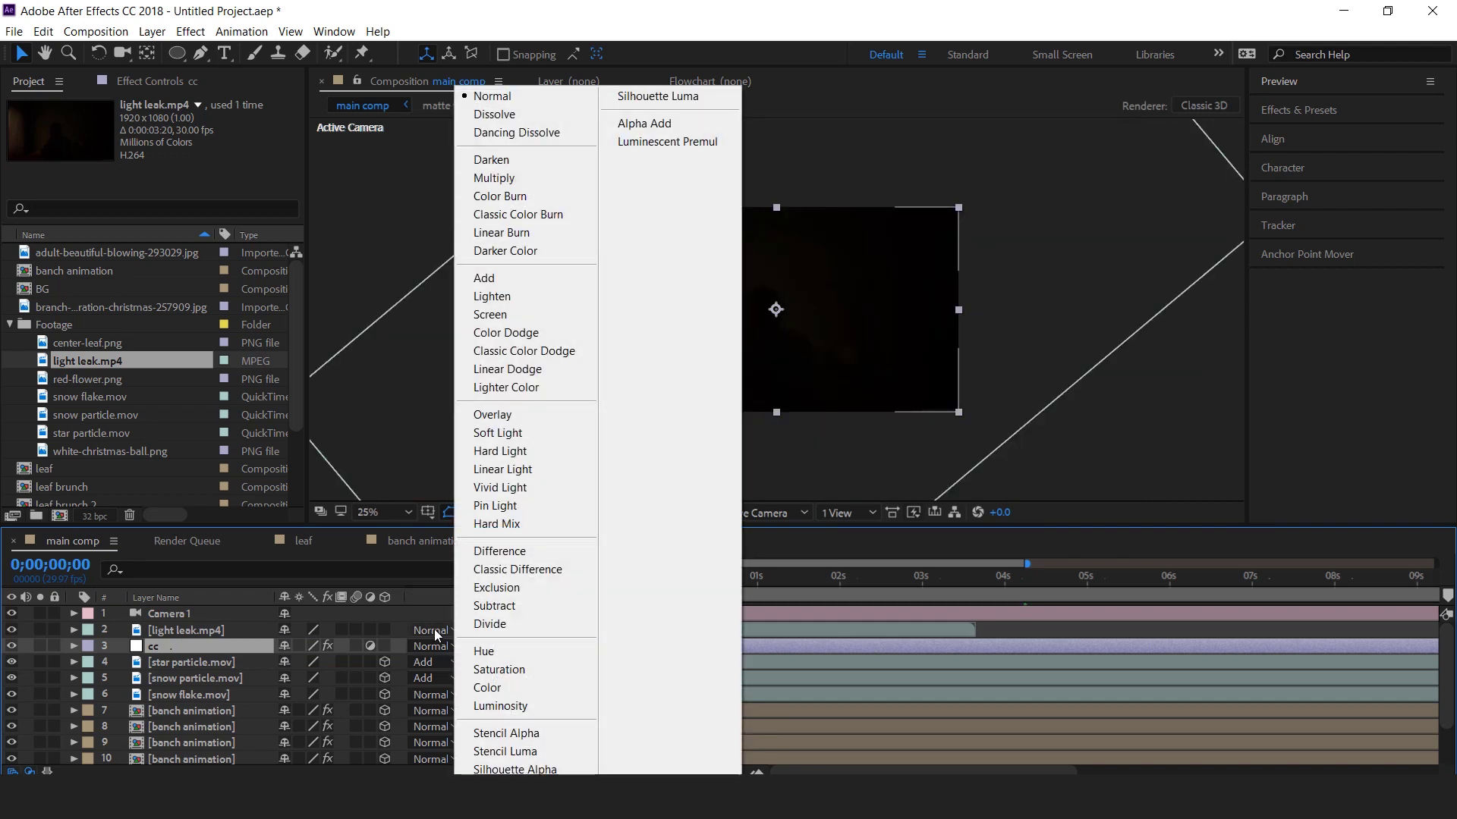
pyautogui.click(530, 320)
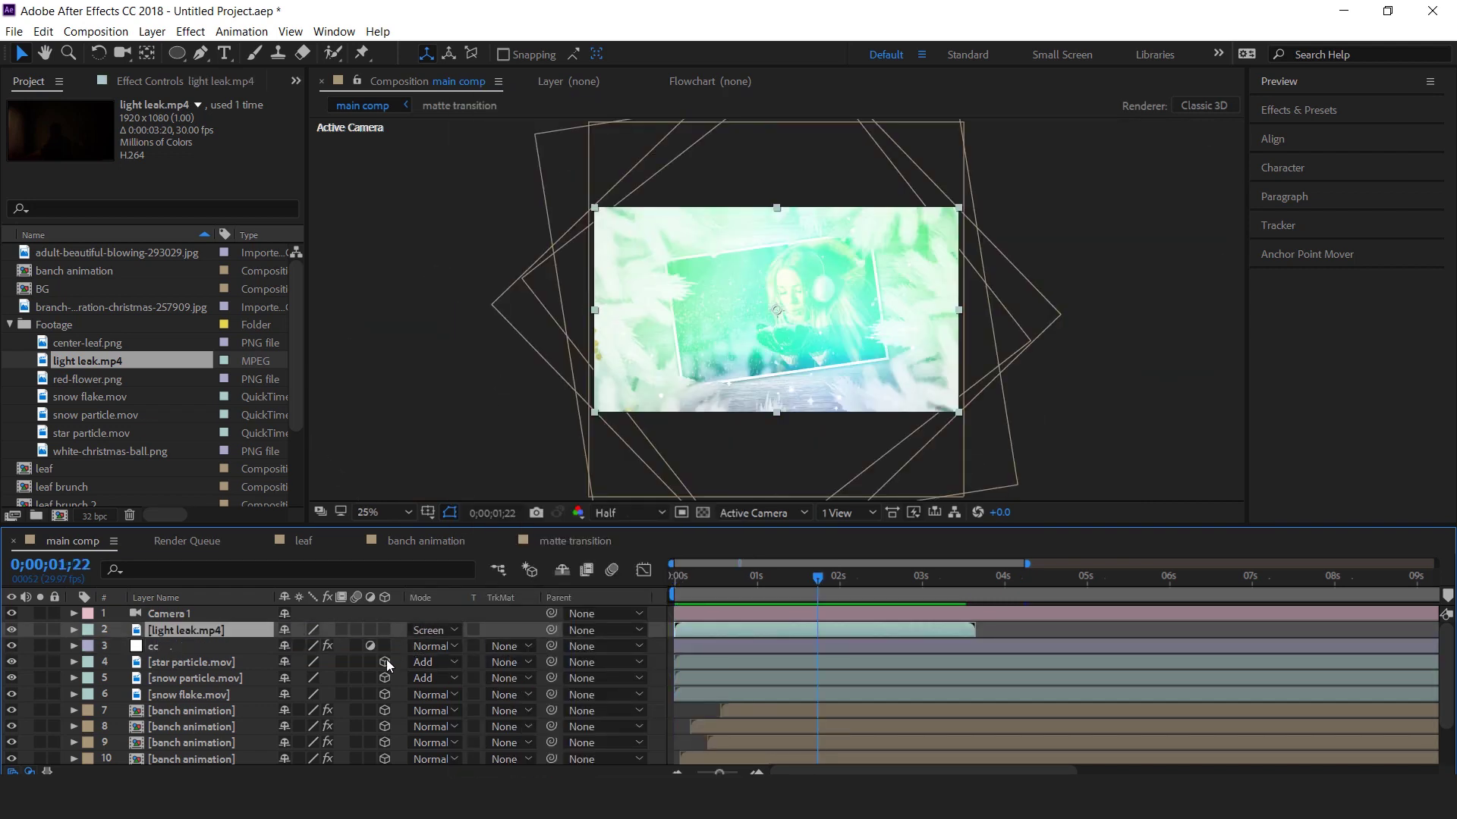
pyautogui.press('t')
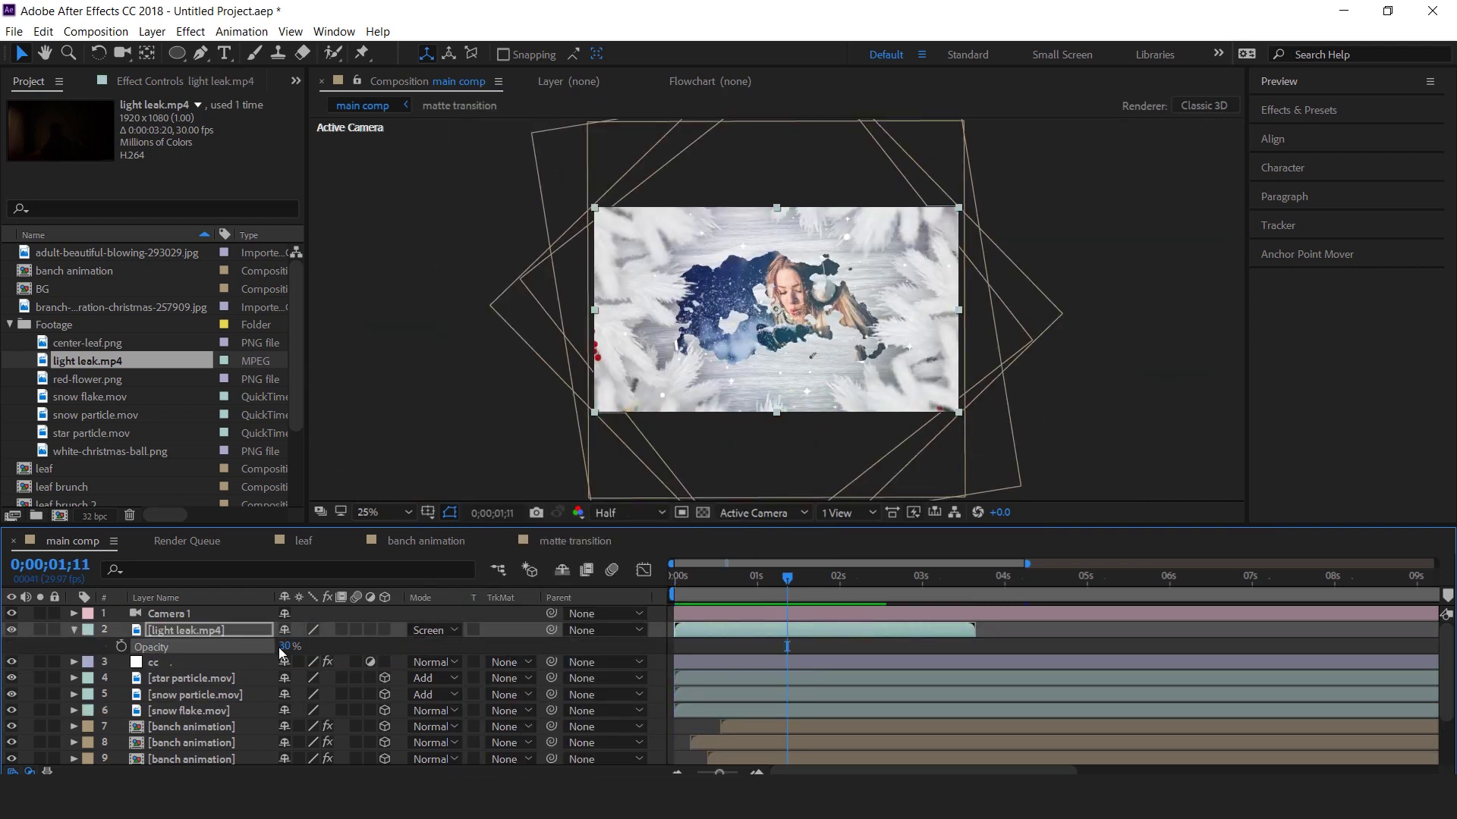
pyautogui.click(73, 631)
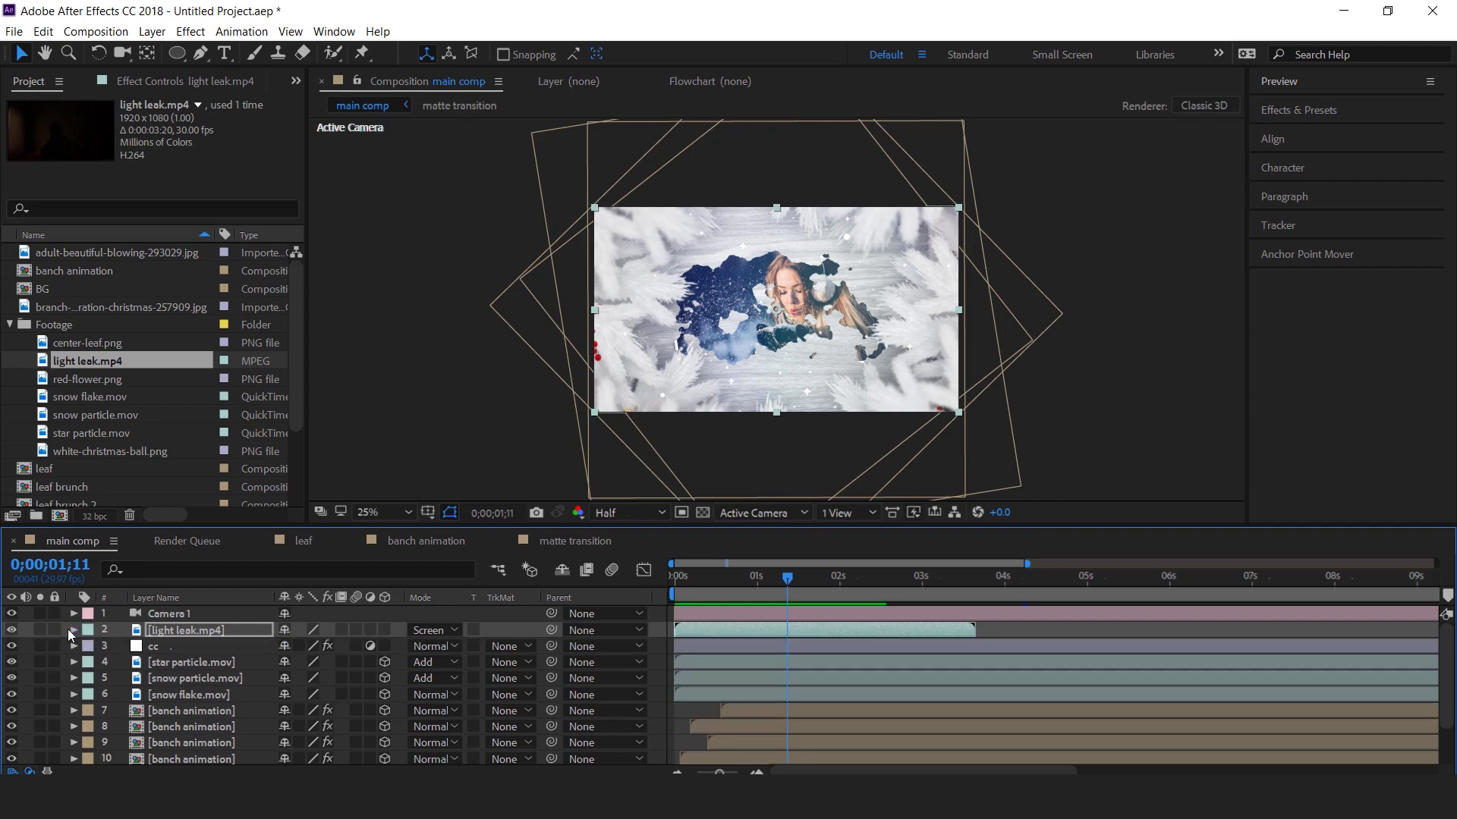
# Pre-compose all layers of the main comp into a composition named Scene1, moving all attributes into it.
pyautogui.hotkey('ctrl', 'a')
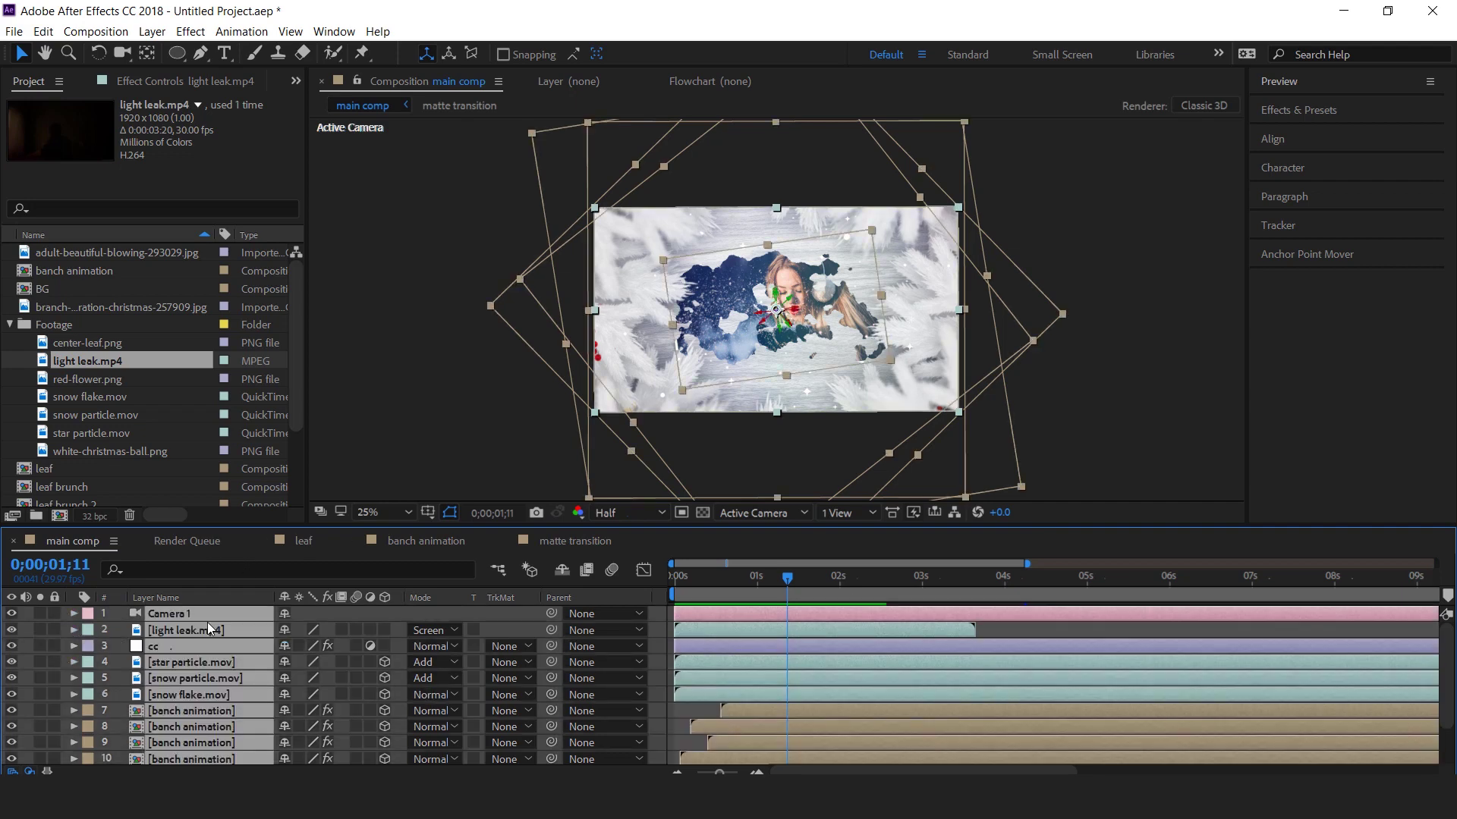
pyautogui.rightClick(206, 620)
pyautogui.click(235, 627)
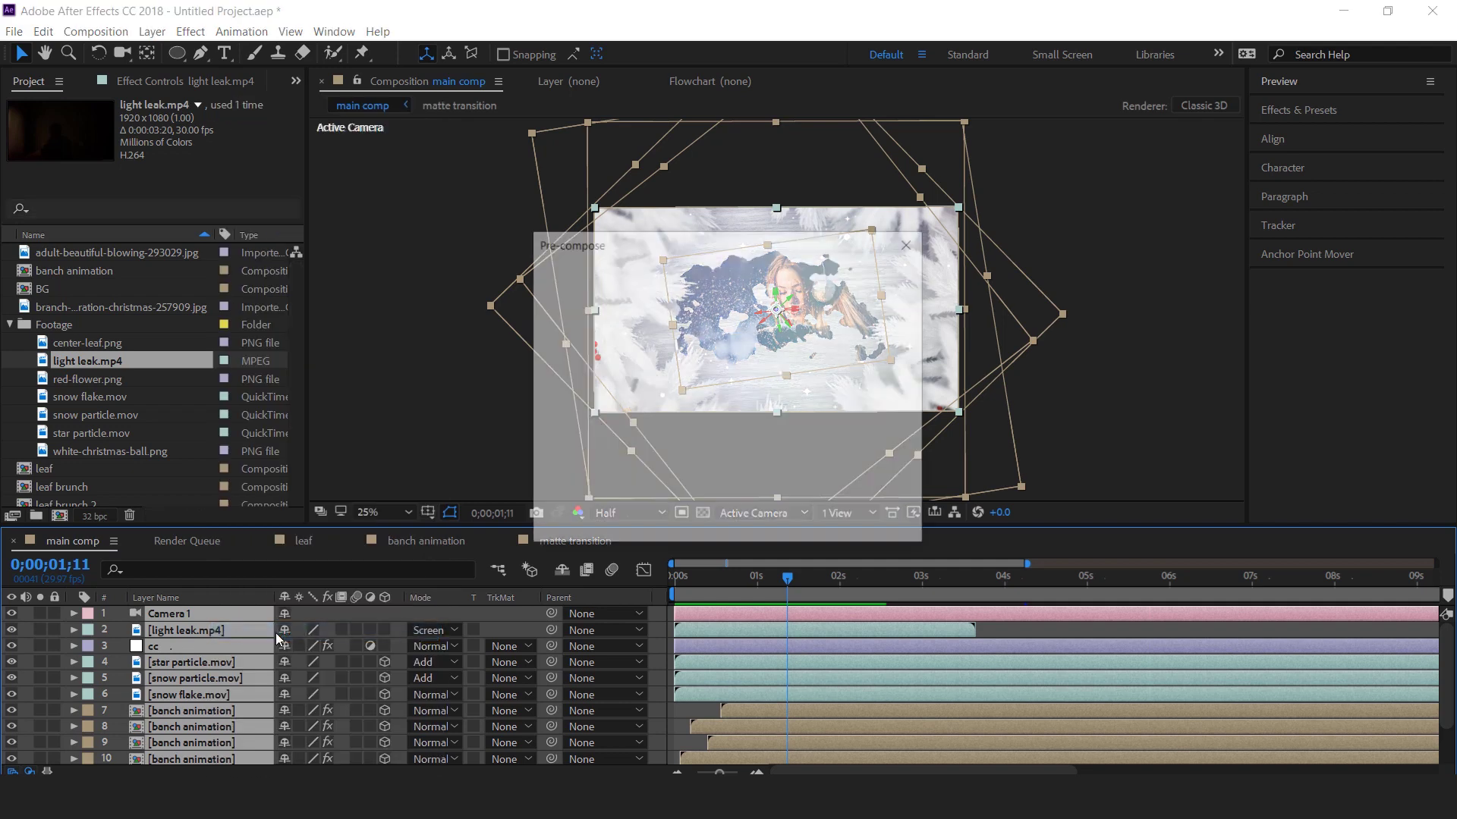
pyautogui.click(575, 410)
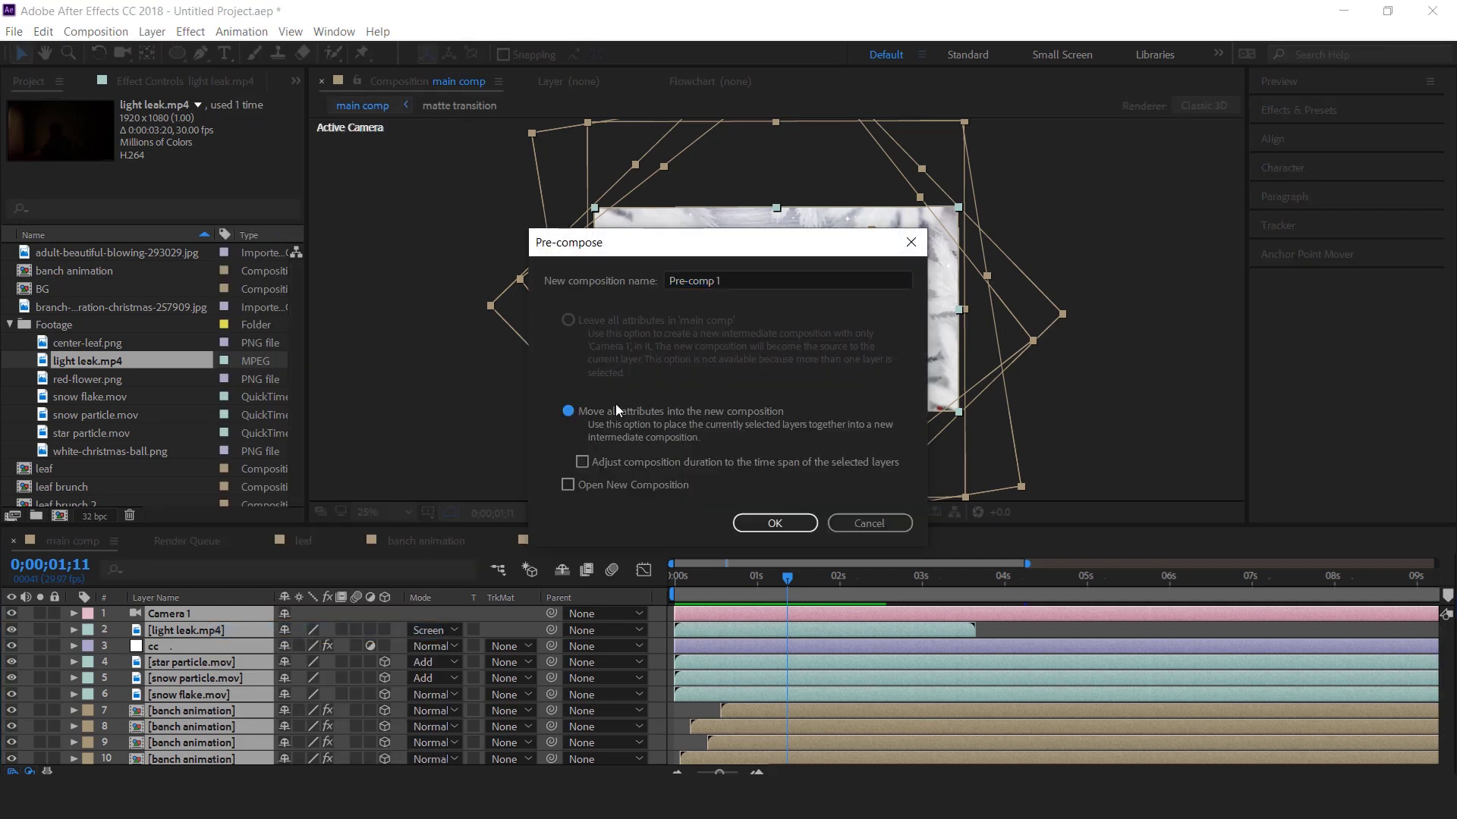
pyautogui.click(760, 279)
pyautogui.write('Scene')
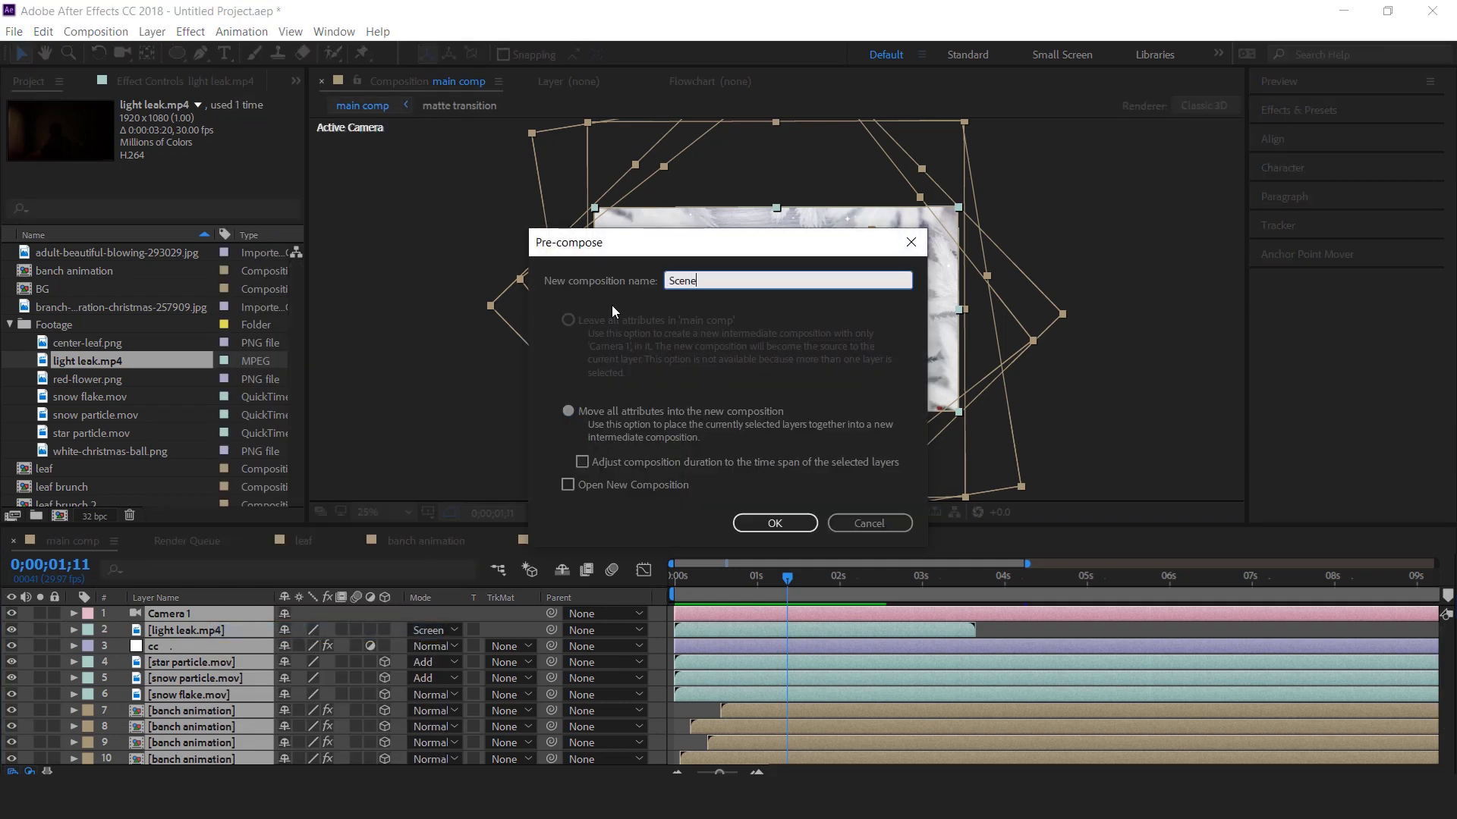
pyautogui.write('1')
pyautogui.press('Return')
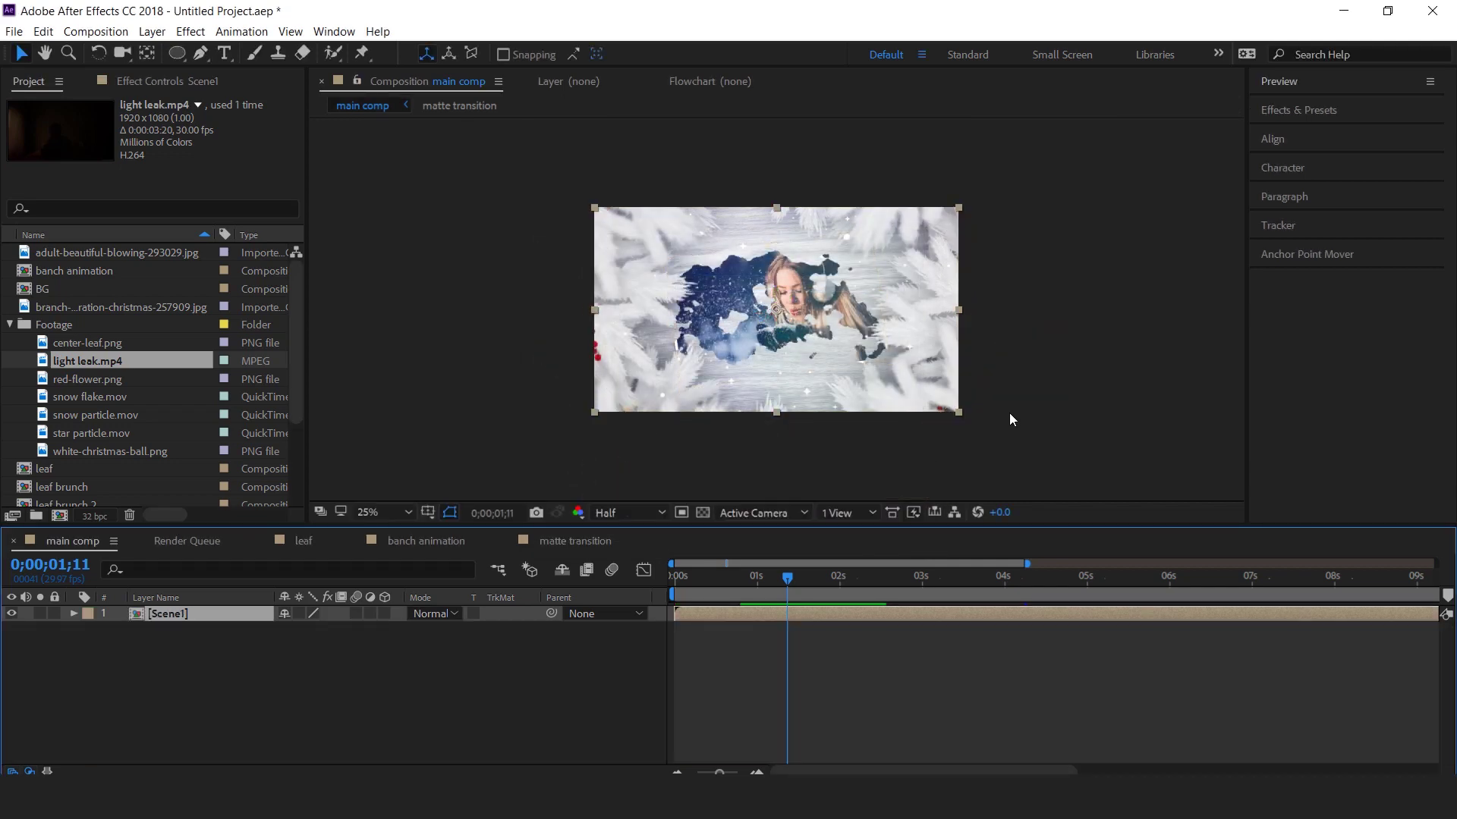
pyautogui.click(911, 685)
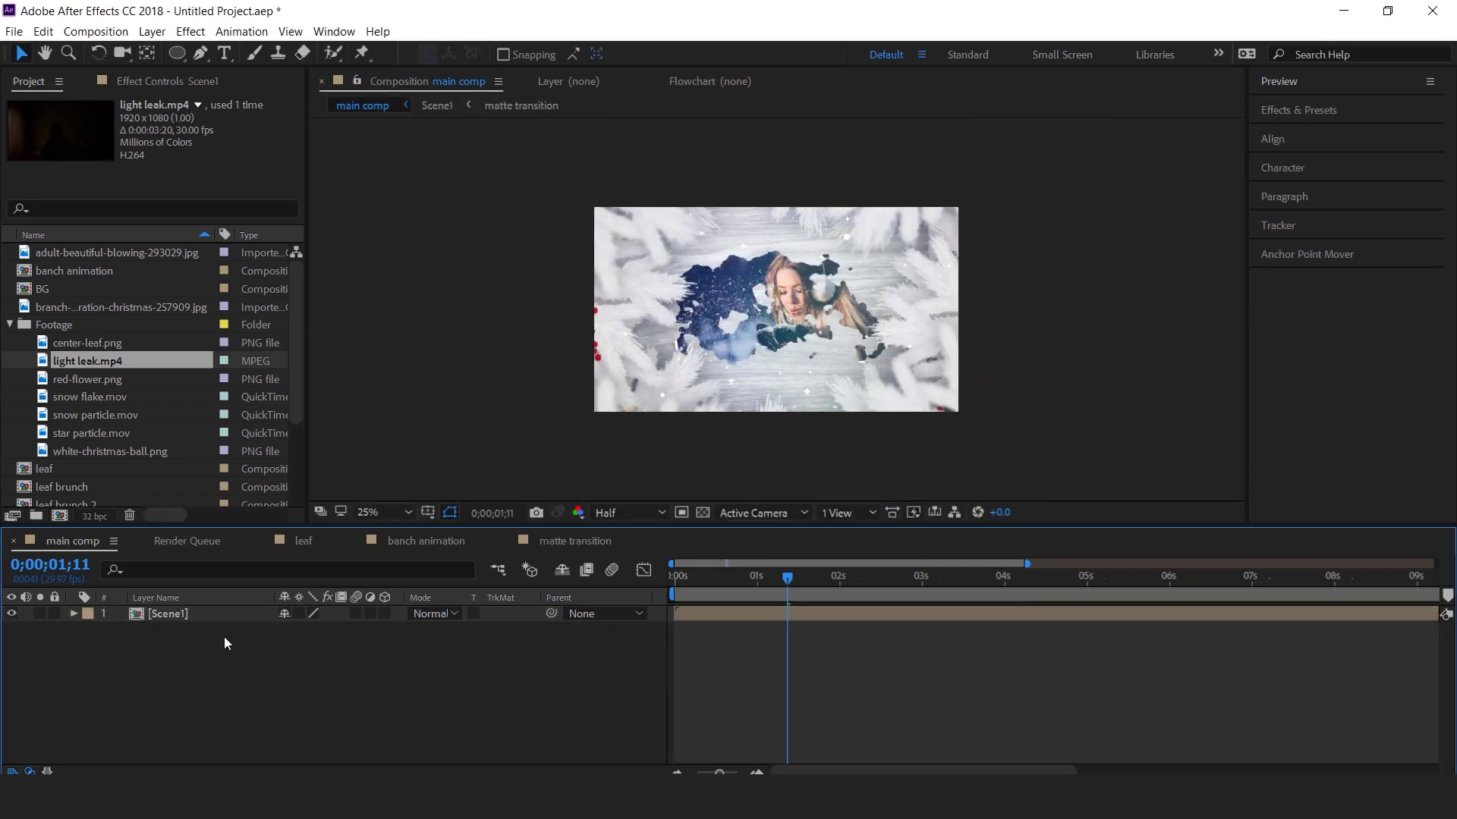
# Collapse the Footage folder and duplicate the Scene1 composition as Scene2.
pyautogui.click(12, 325)
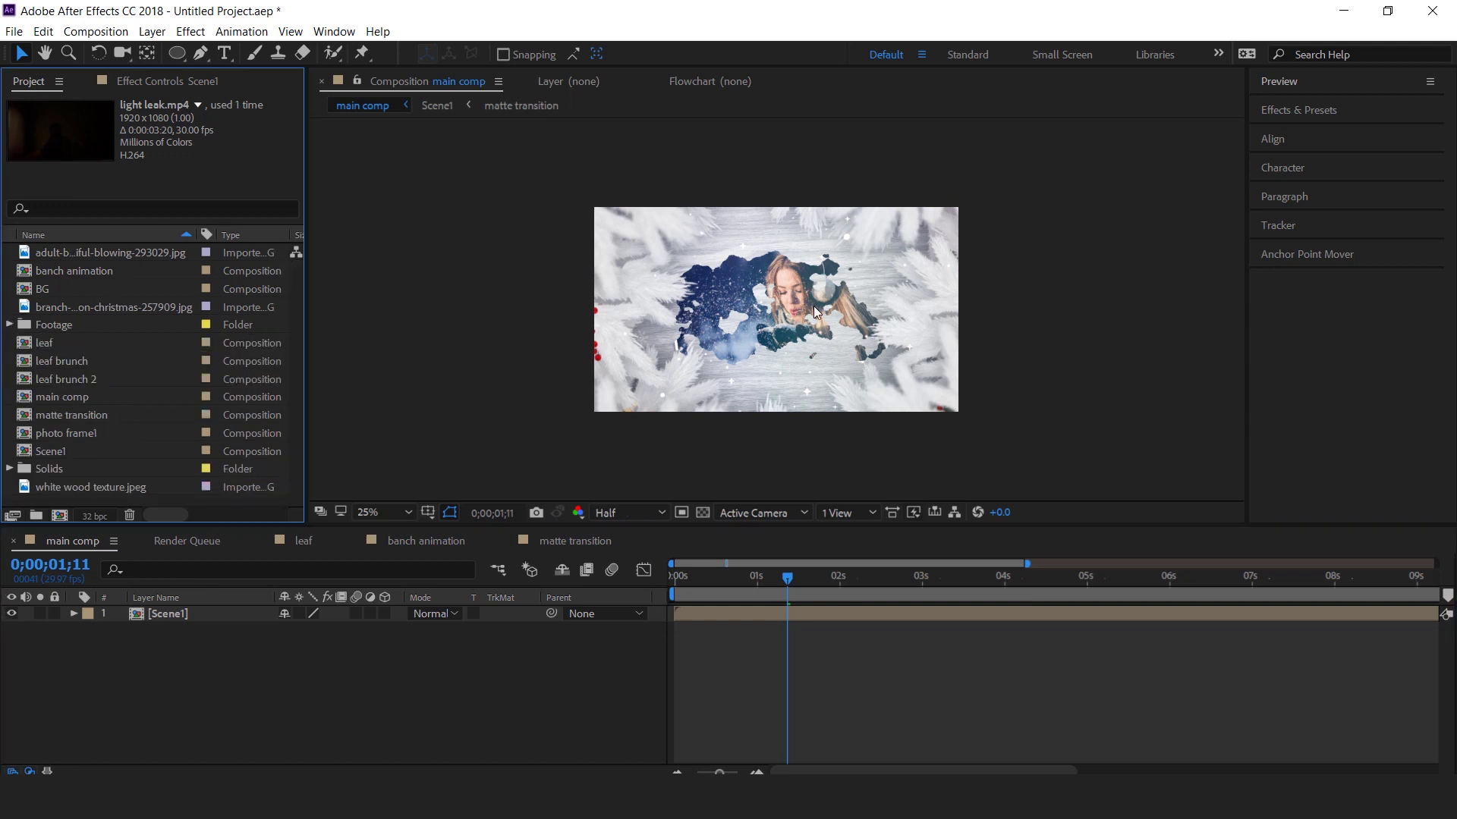
pyautogui.click(190, 614)
pyautogui.click(64, 453)
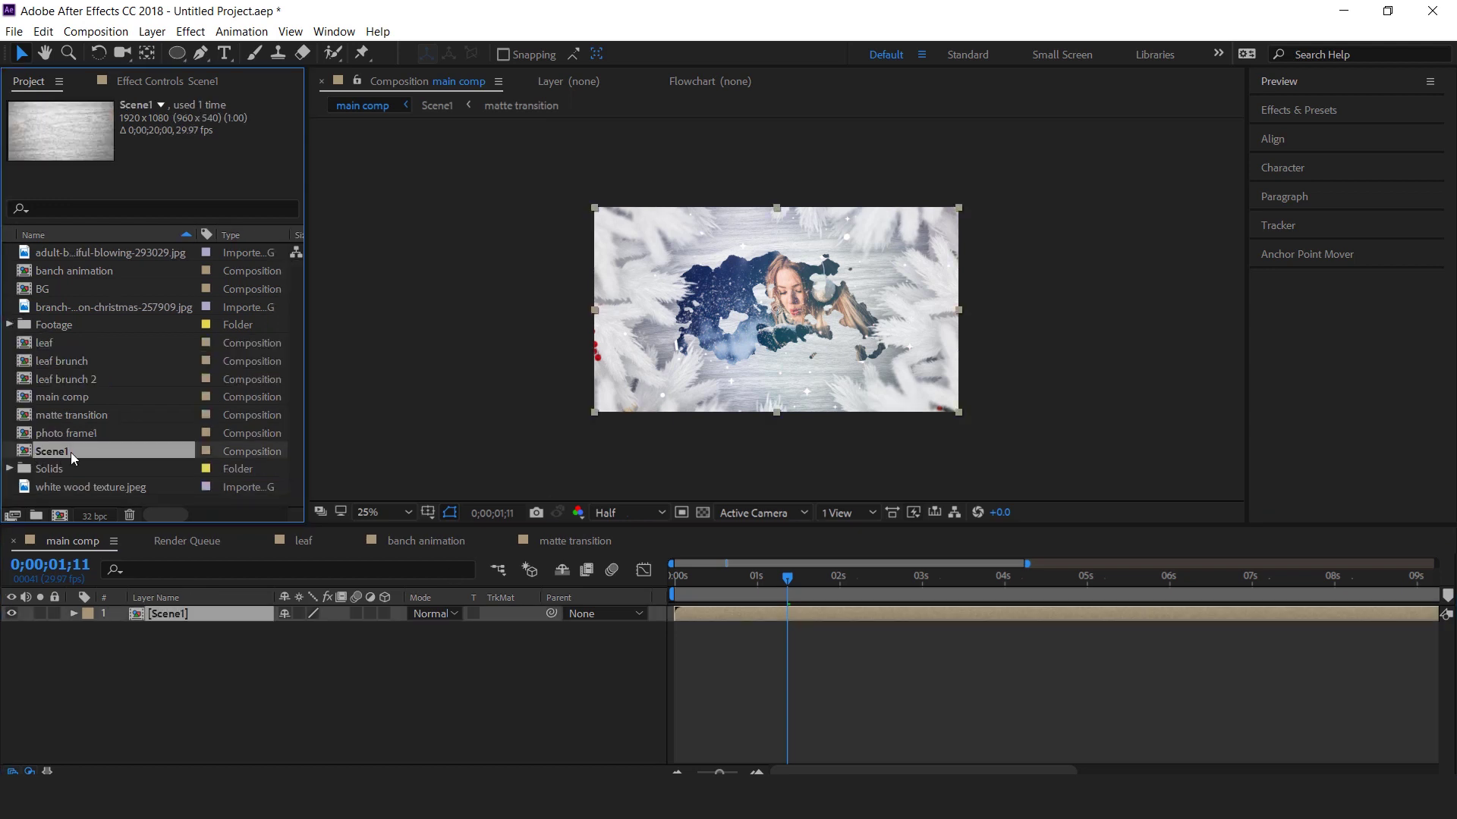
pyautogui.hotkey('ctrl', 'd')
pyautogui.press('Return')
pyautogui.press('Return')
# Place Scene2 above Scene1 in the main comp and align its start to 0;00;03;04.
pyautogui.moveTo(797, 604); pyautogui.dragTo(941, 616)
pyautogui.press('=')
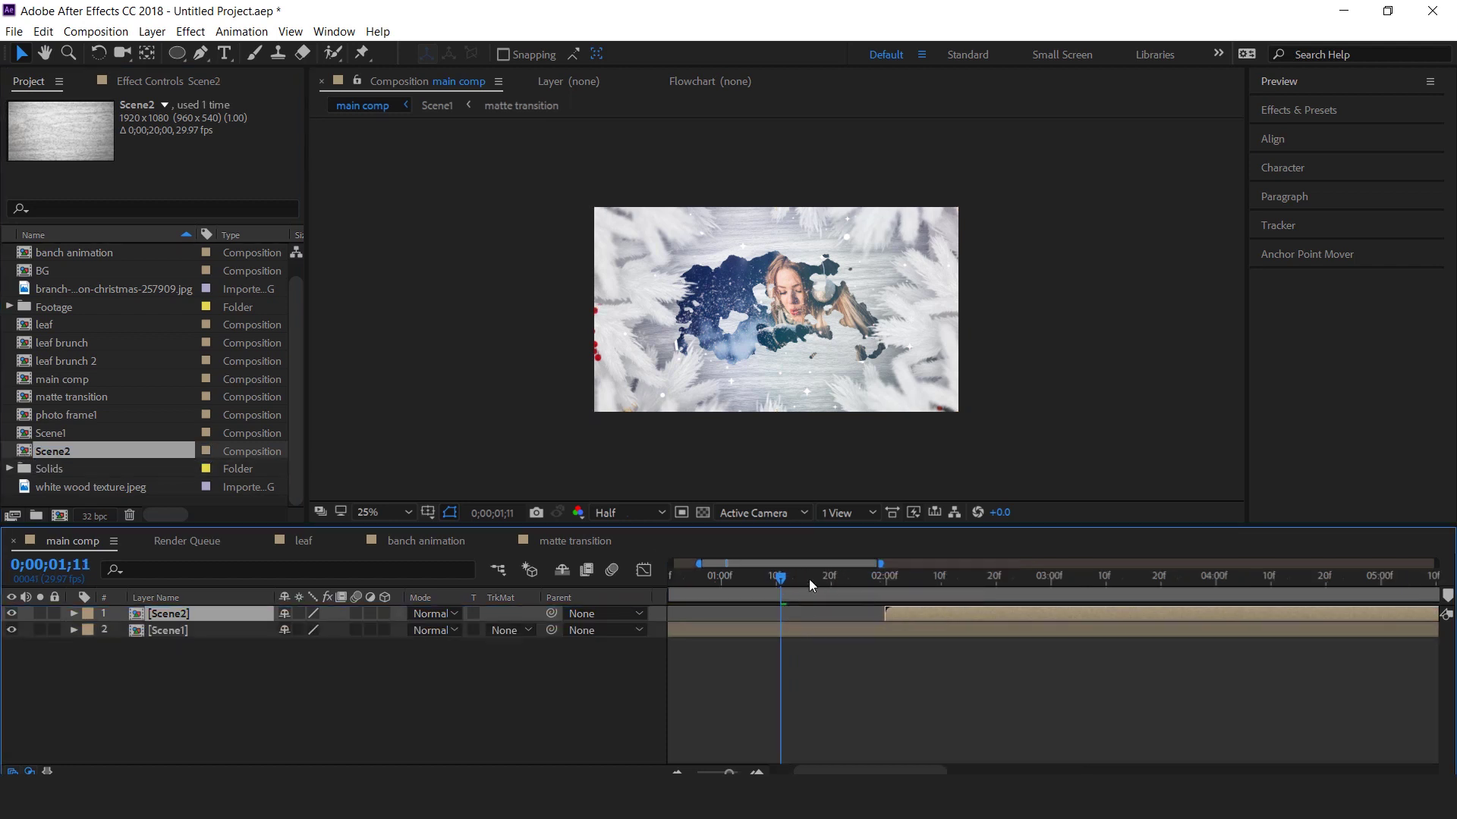
pyautogui.press('-')
pyautogui.moveTo(771, 610); pyautogui.dragTo(1034, 611)
pyautogui.moveTo(764, 575); pyautogui.dragTo(803, 584)
pyautogui.moveTo(1017, 613); pyautogui.dragTo(810, 618)
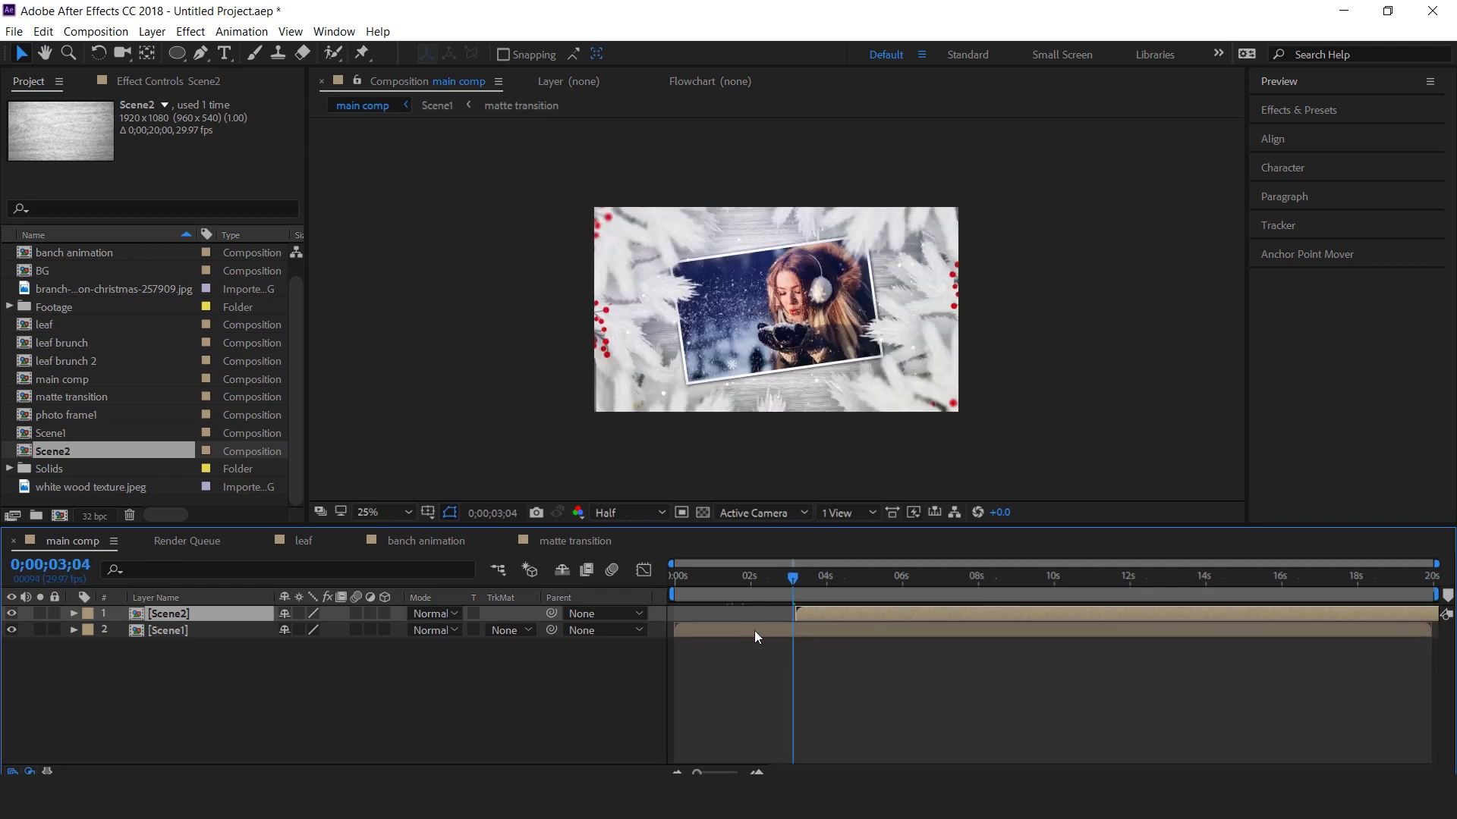
pyautogui.scroll(1, 776, 631)
pyautogui.press('t')
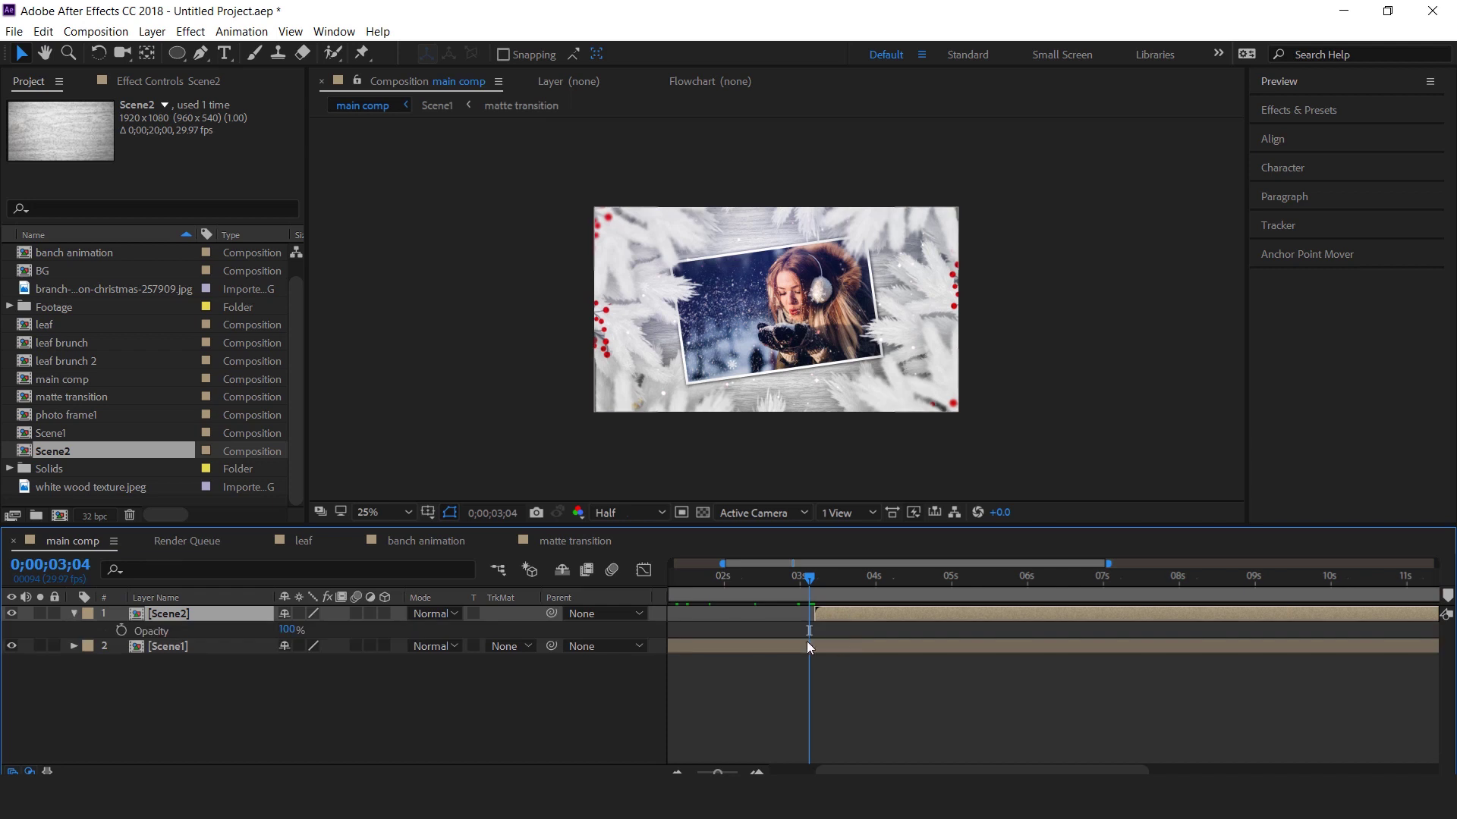
pyautogui.press('=')
pyautogui.press('=')
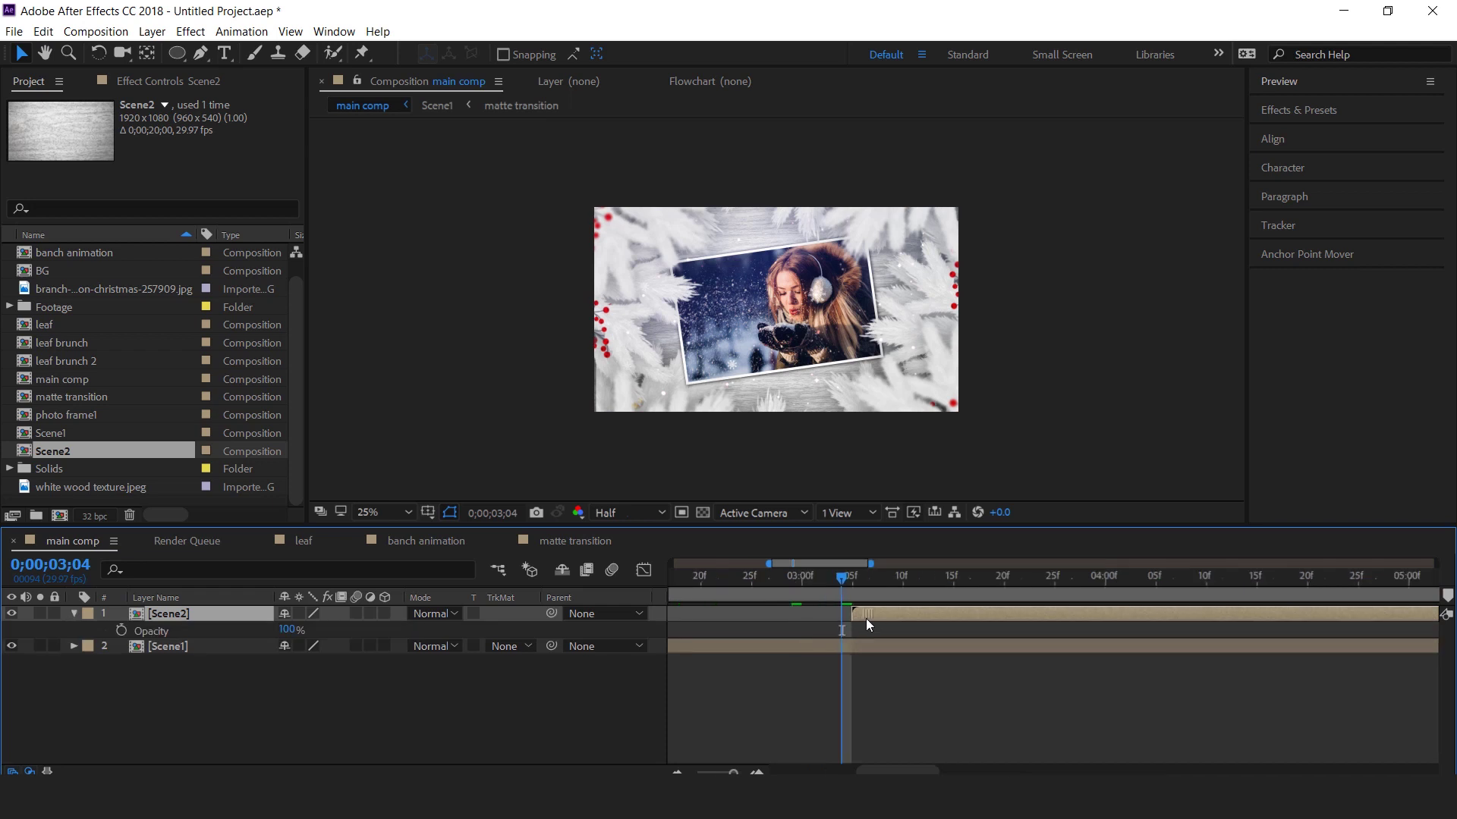
pyautogui.press('[')
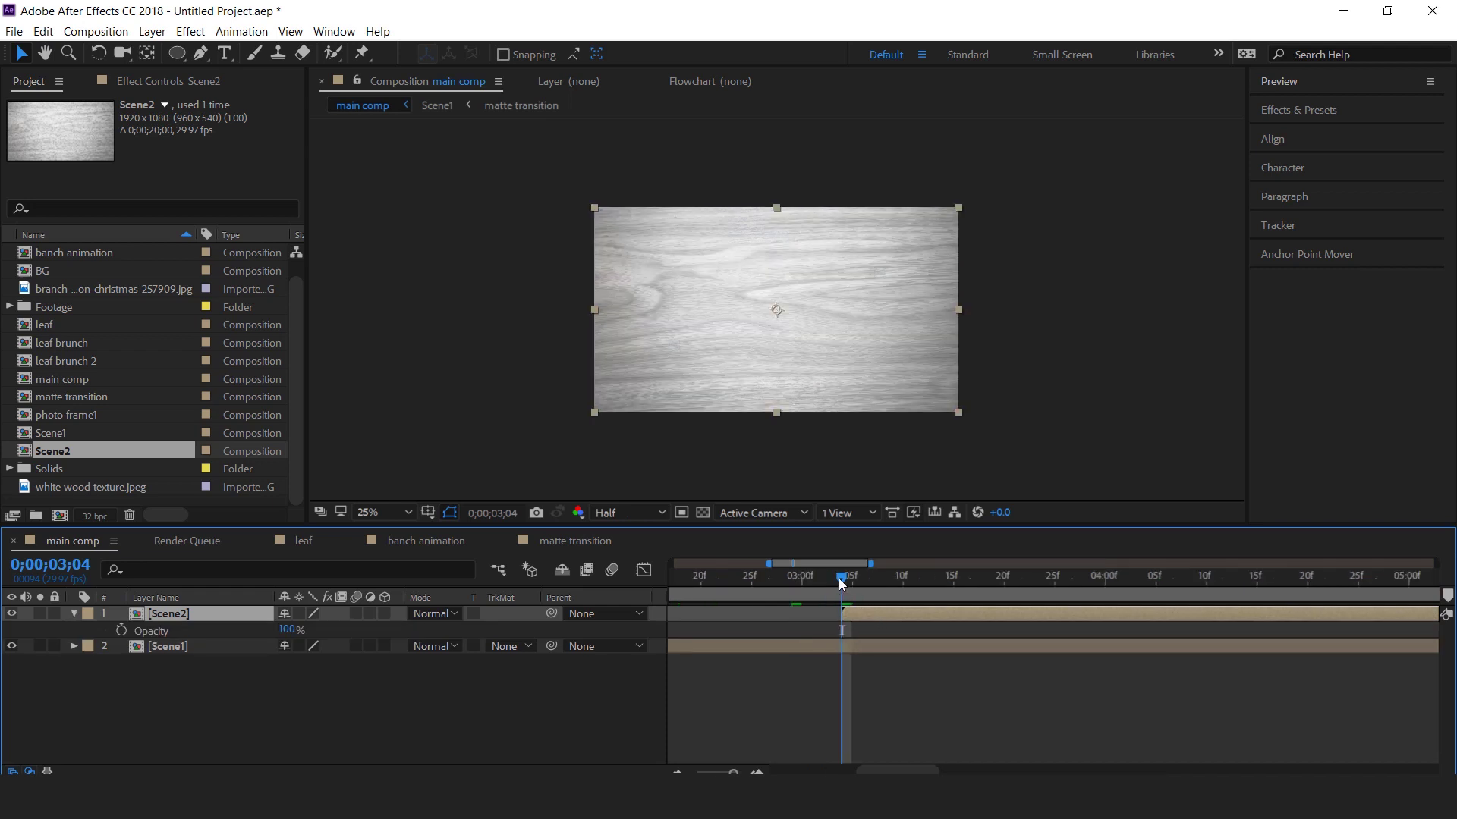
# Keyframe Scene2's opacity from 0% at 0;00;03;04 to 100% at 0;00;03;14.
pyautogui.moveTo(293, 634); pyautogui.dragTo(220, 634)
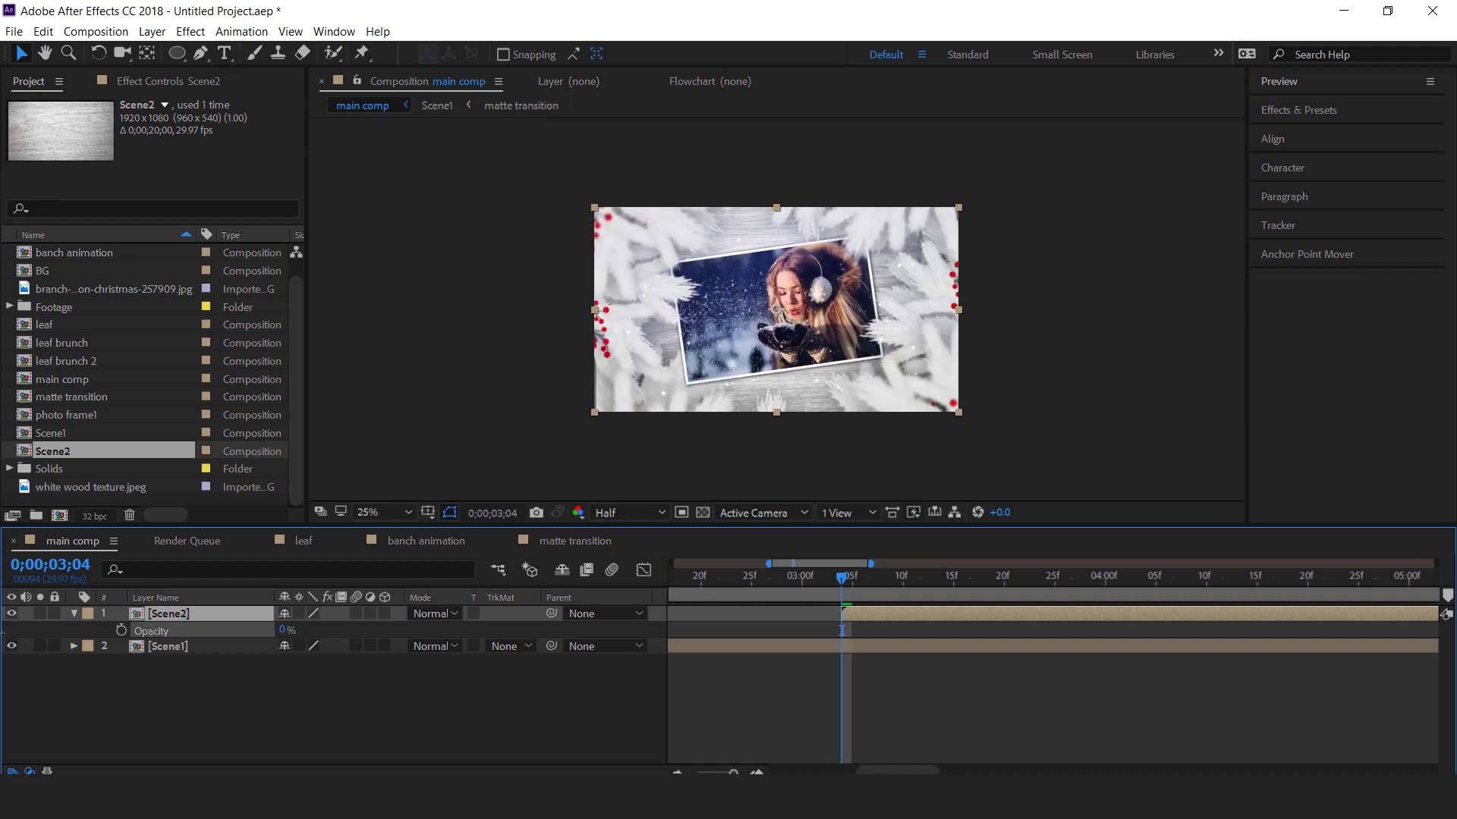
pyautogui.click(121, 631)
pyautogui.moveTo(843, 576); pyautogui.dragTo(944, 586)
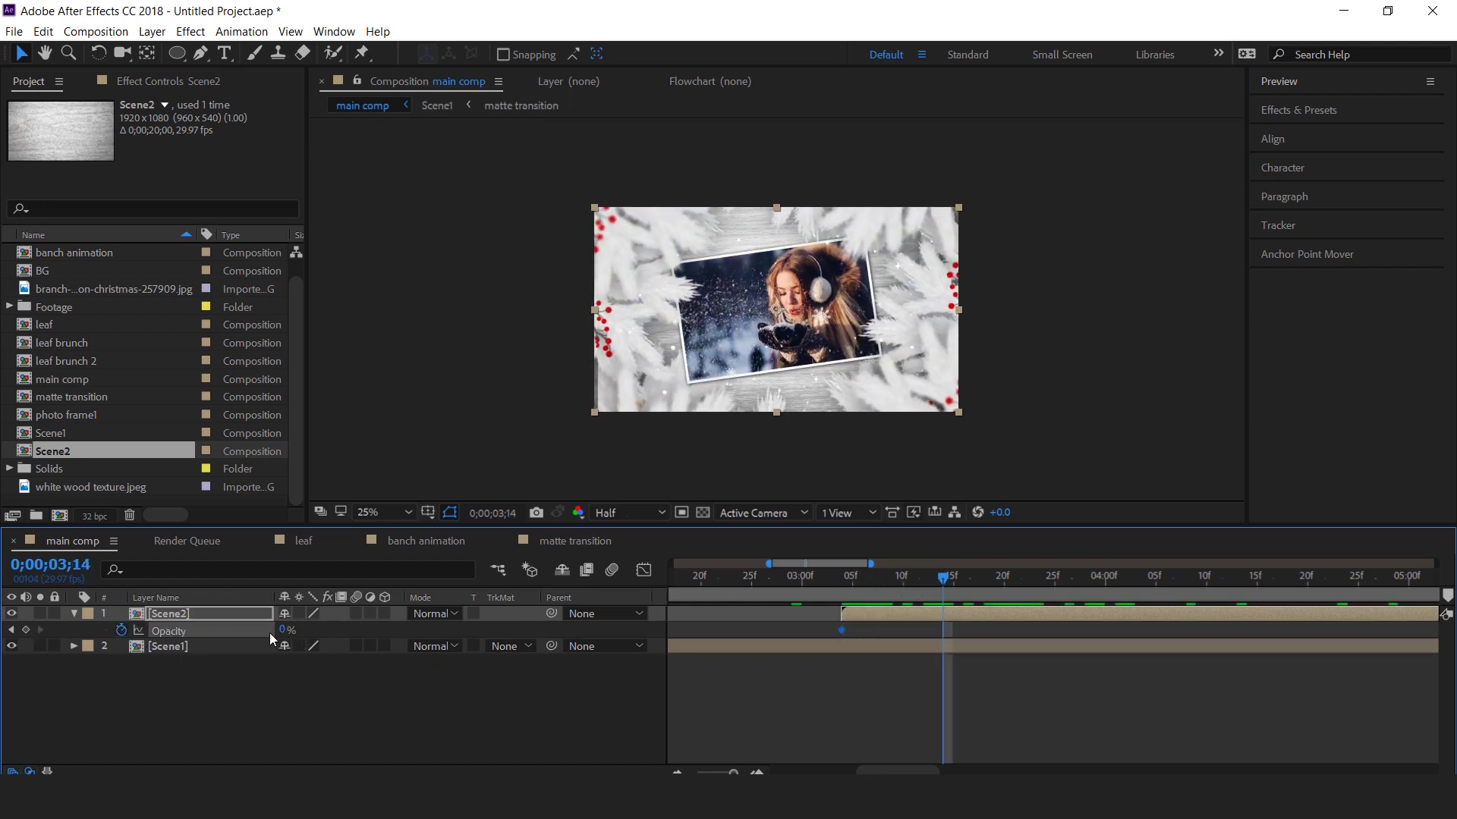
pyautogui.moveTo(997, 626); pyautogui.dragTo(1048, 627)
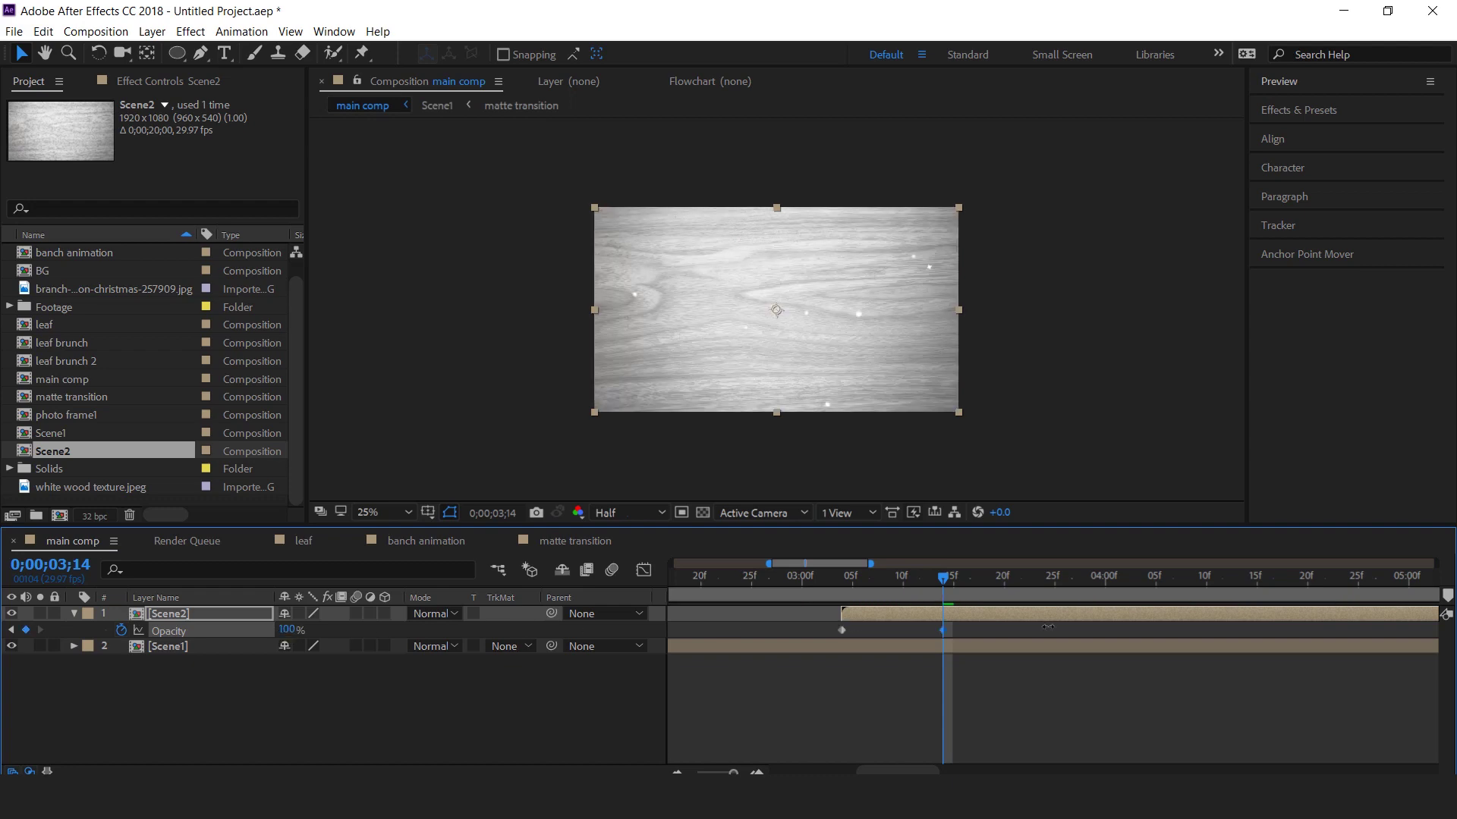
pyautogui.click(1028, 690)
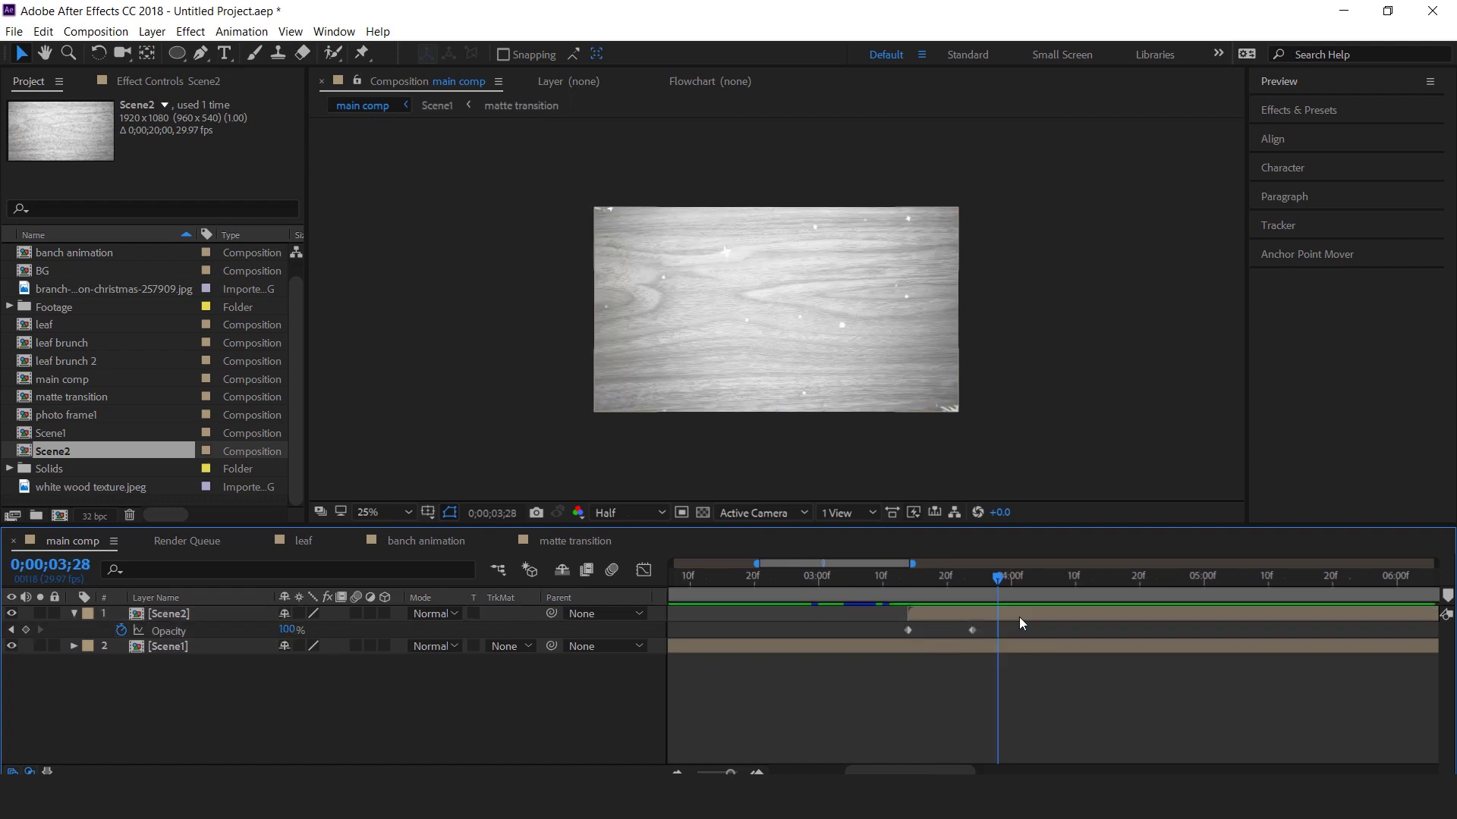
# Duplicate the photo frame1 composition and replace the photo frame1 layer inside Scene2 with the copy.
pyautogui.doubleClick(1021, 616)
pyautogui.doubleClick(1021, 616)
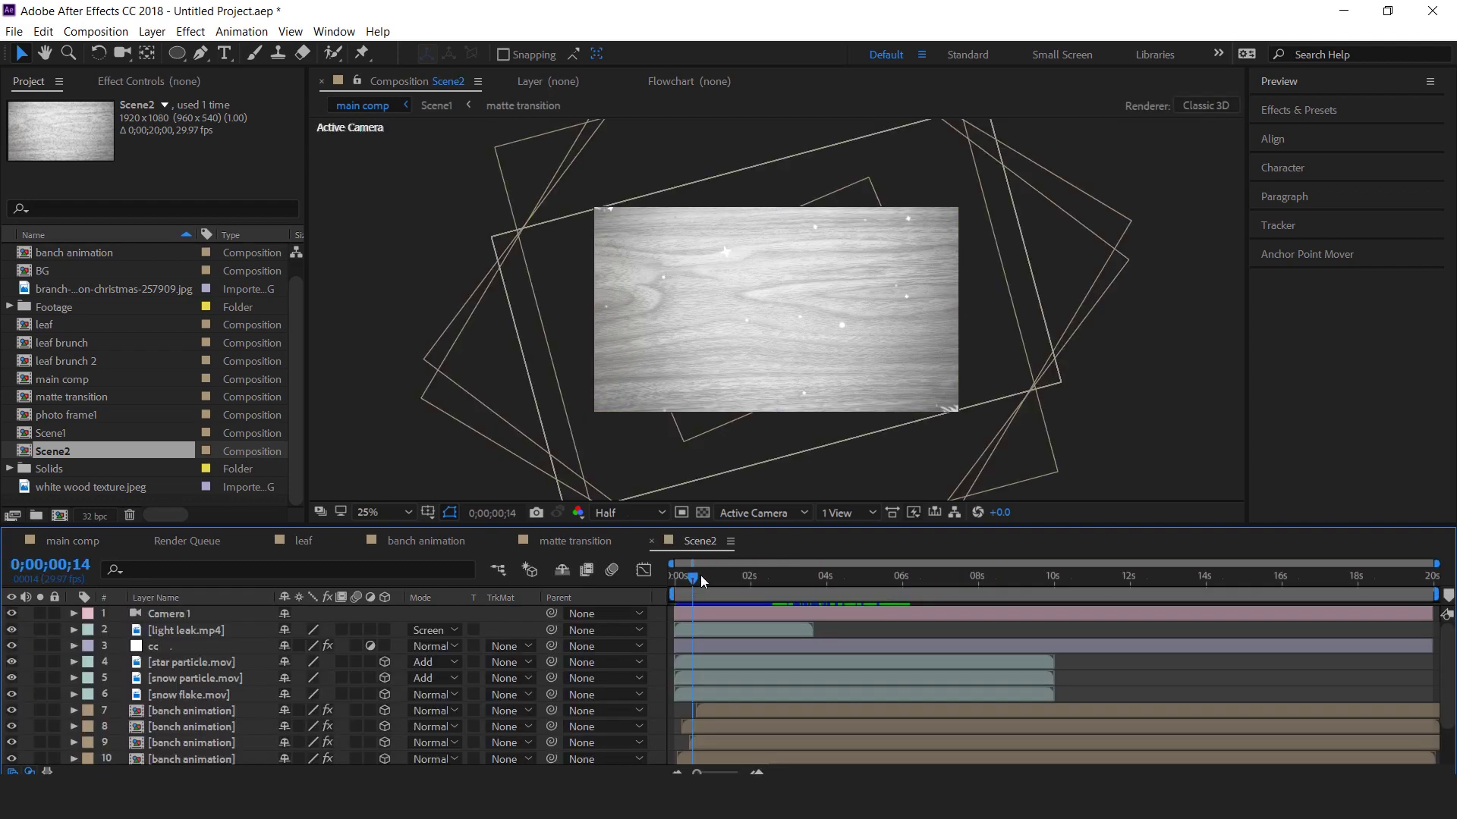
pyautogui.moveTo(700, 575); pyautogui.dragTo(764, 576)
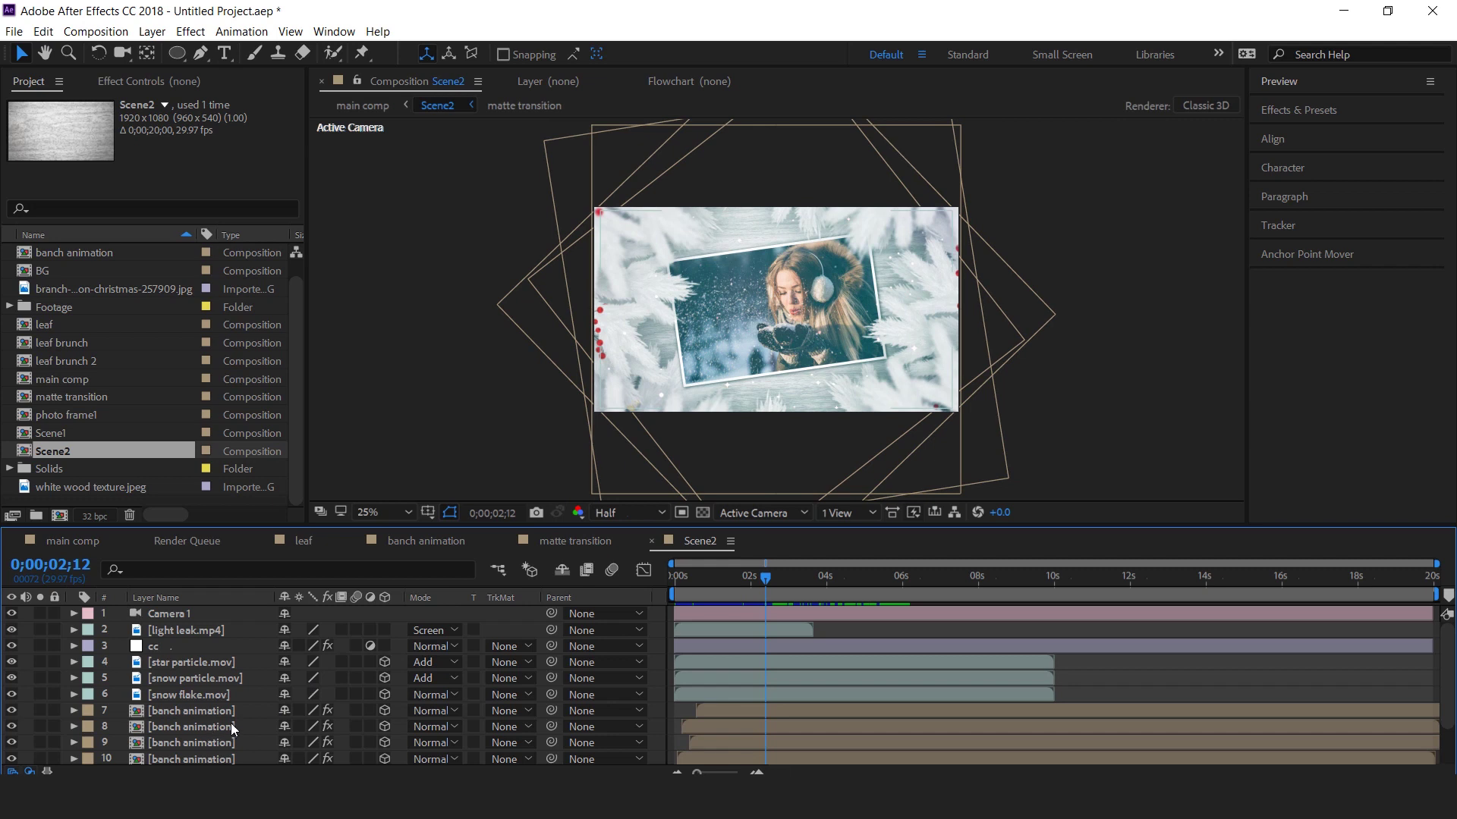
pyautogui.scroll(-2, 226, 724)
pyautogui.click(214, 741)
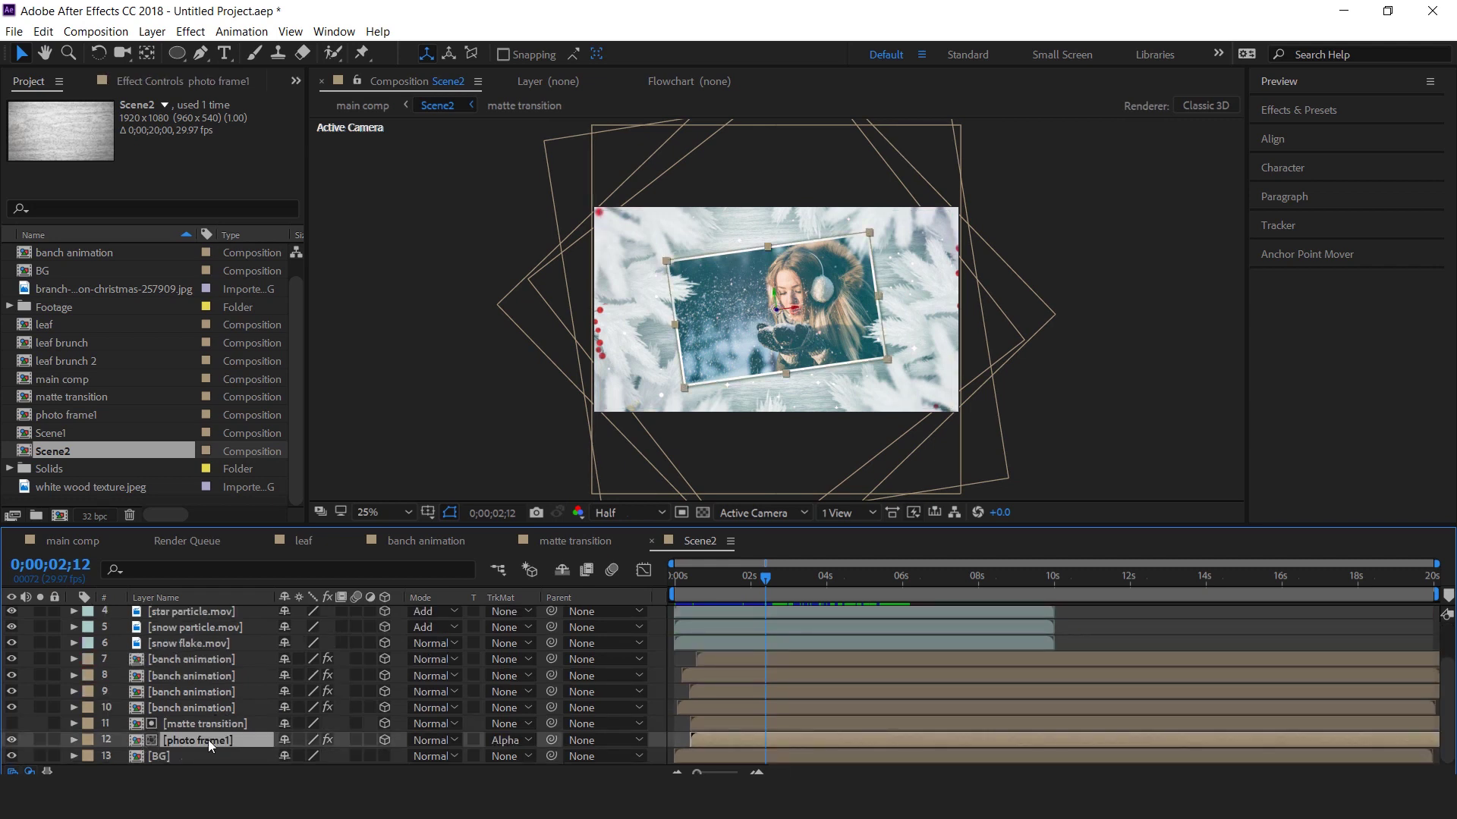
pyautogui.click(103, 416)
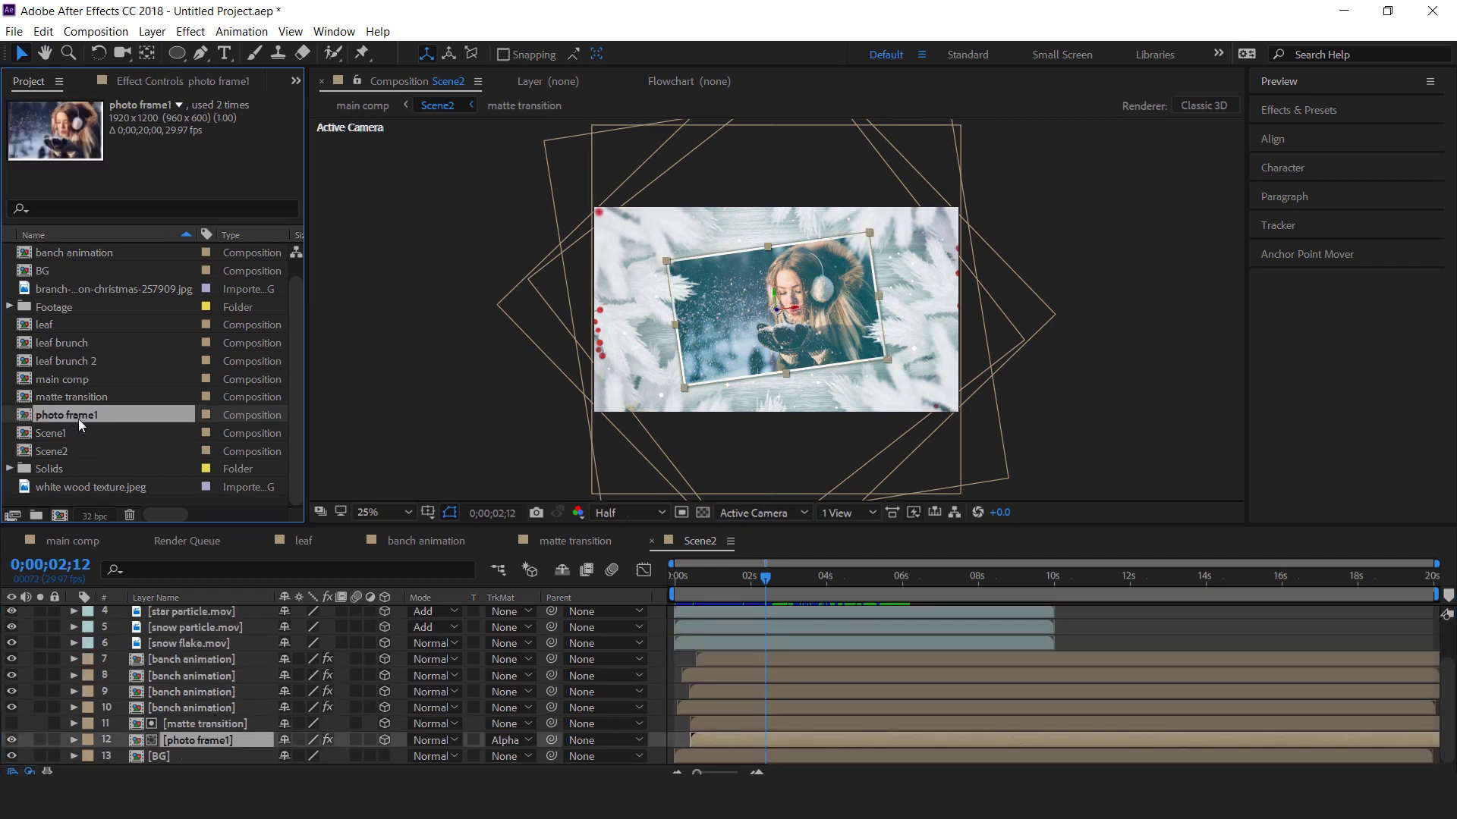
pyautogui.hotkey('ctrl', 'd')
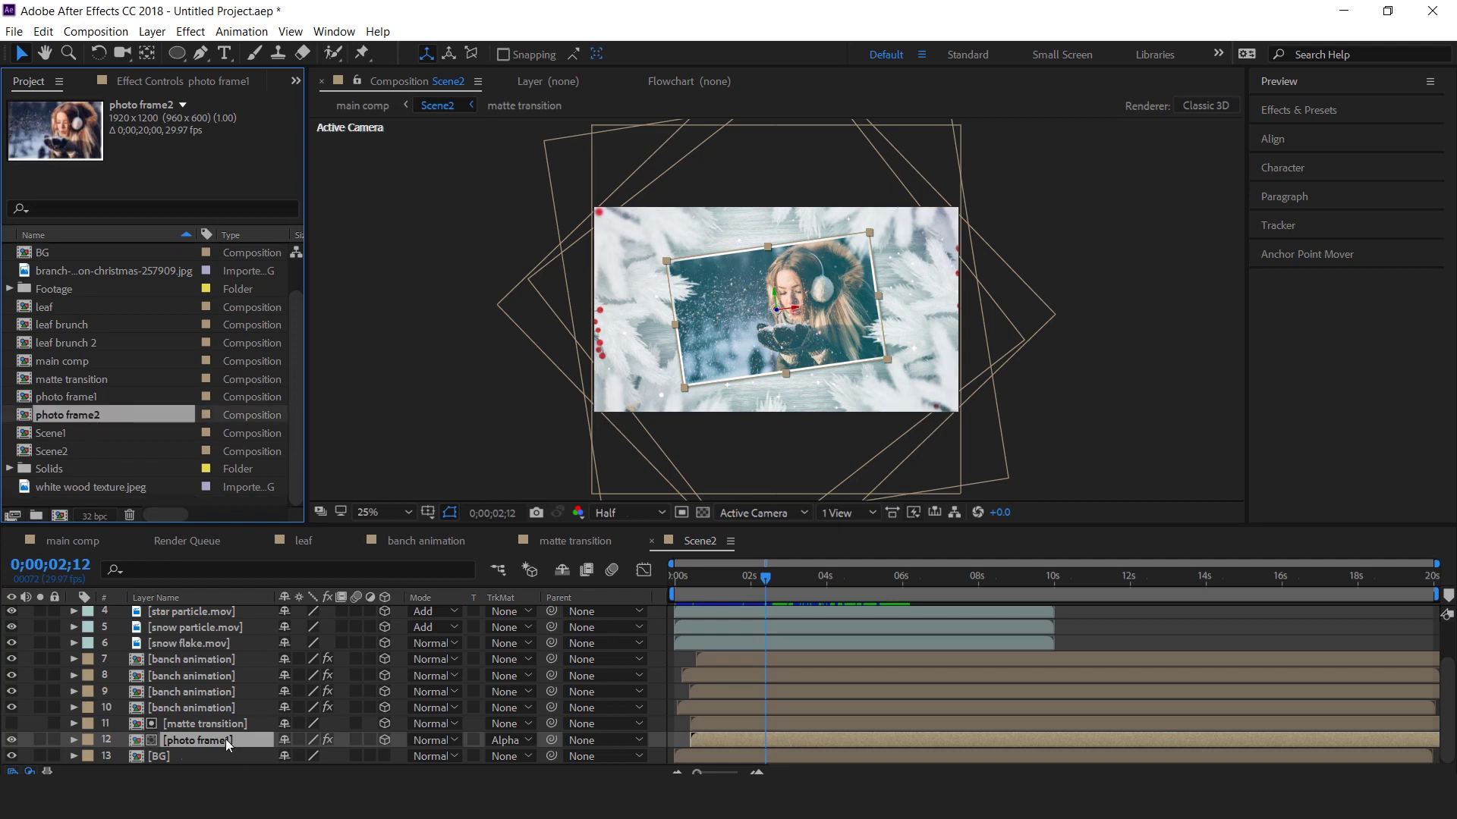
pyautogui.moveTo(84, 412); pyautogui.dragTo(206, 740)
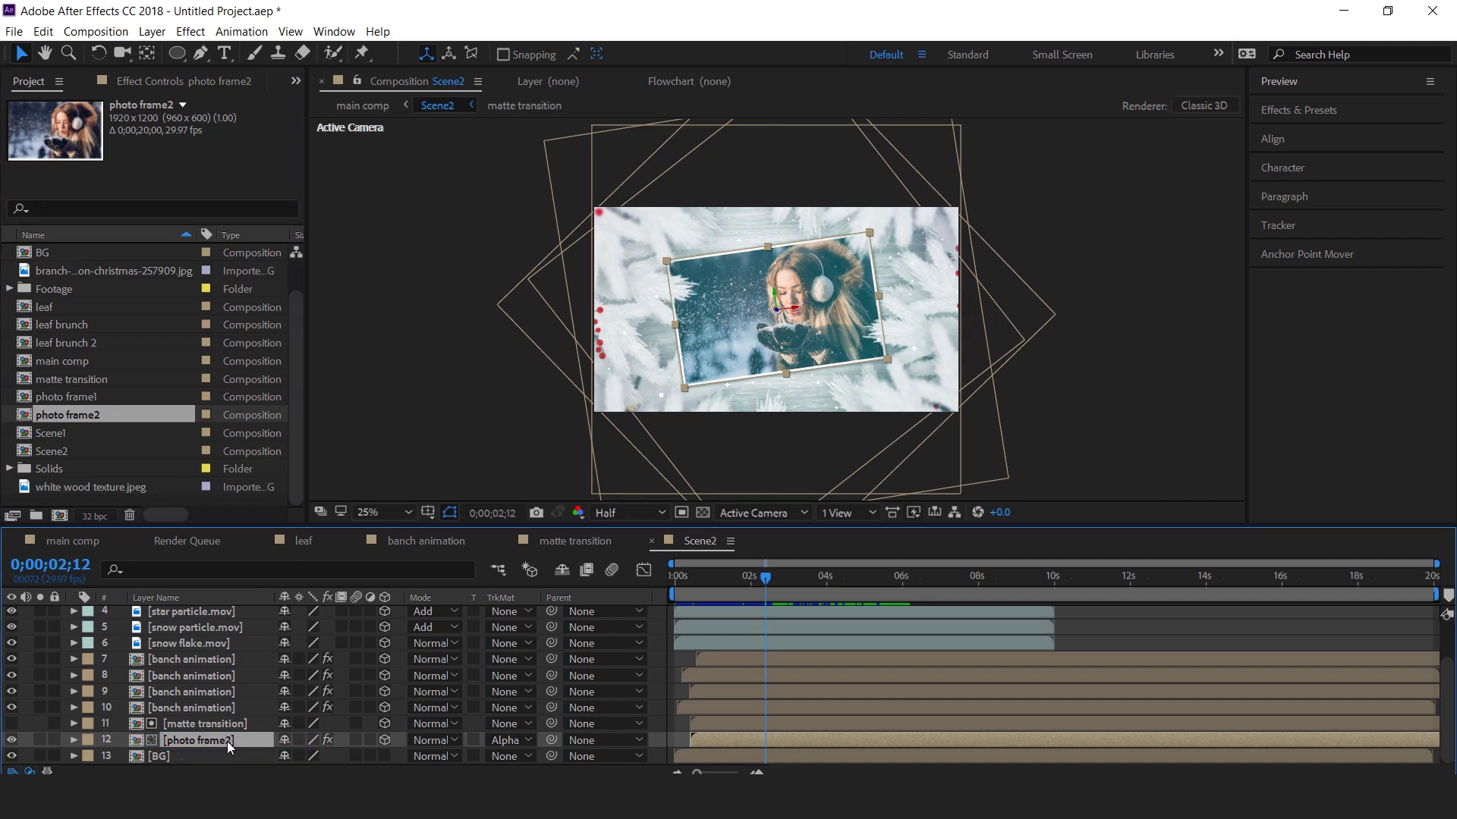
# Inside the photo frame2 composition, replace the snow-blowing photo with the branch-celebration-christmas-257909.jpg image.
pyautogui.doubleClick(226, 741)
pyautogui.click(204, 632)
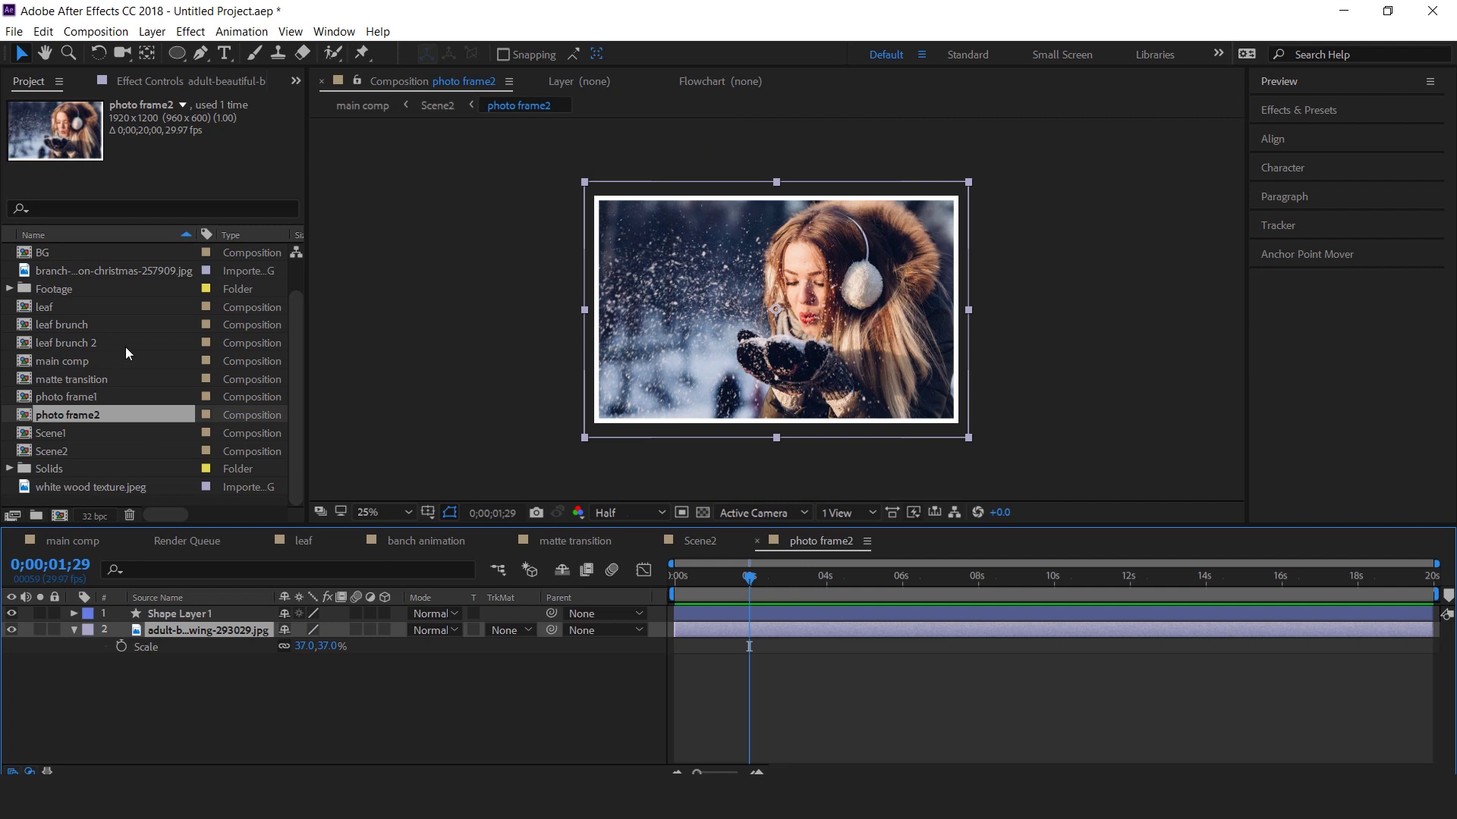
pyautogui.scroll(2, 125, 348)
pyautogui.click(74, 253)
pyautogui.click(81, 303)
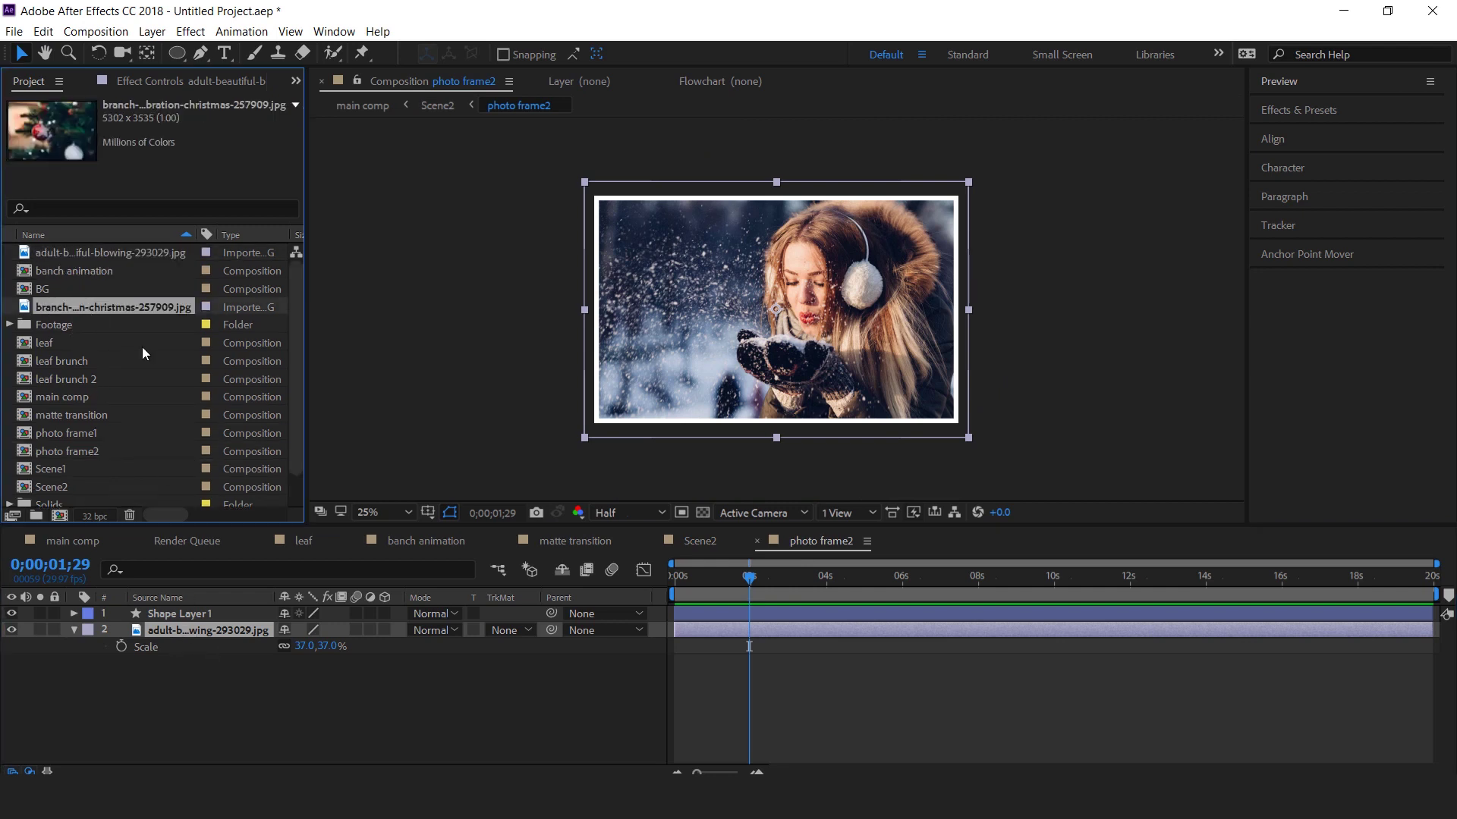
pyautogui.moveTo(102, 311); pyautogui.dragTo(211, 632)
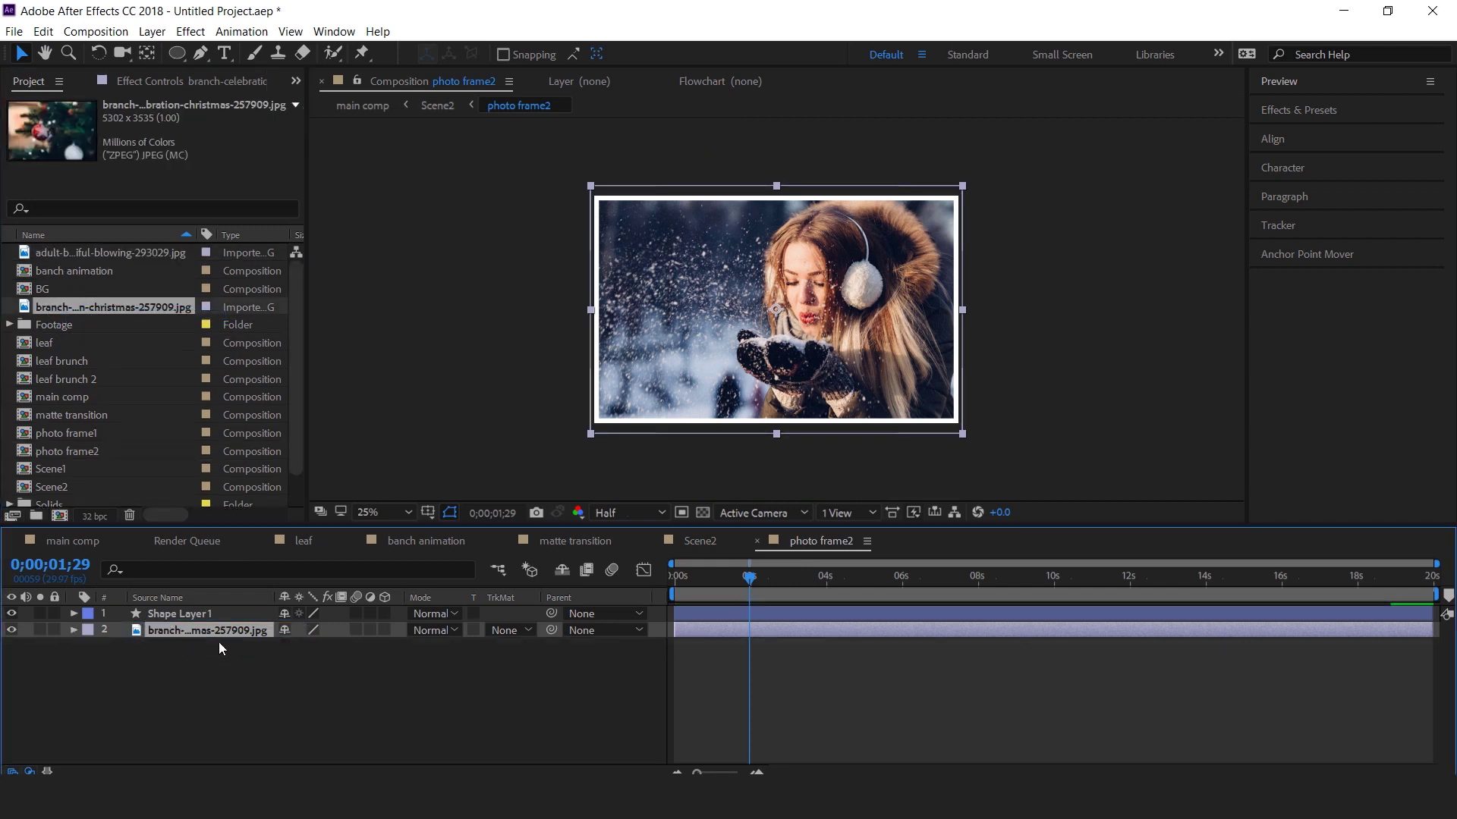
pyautogui.click(470, 675)
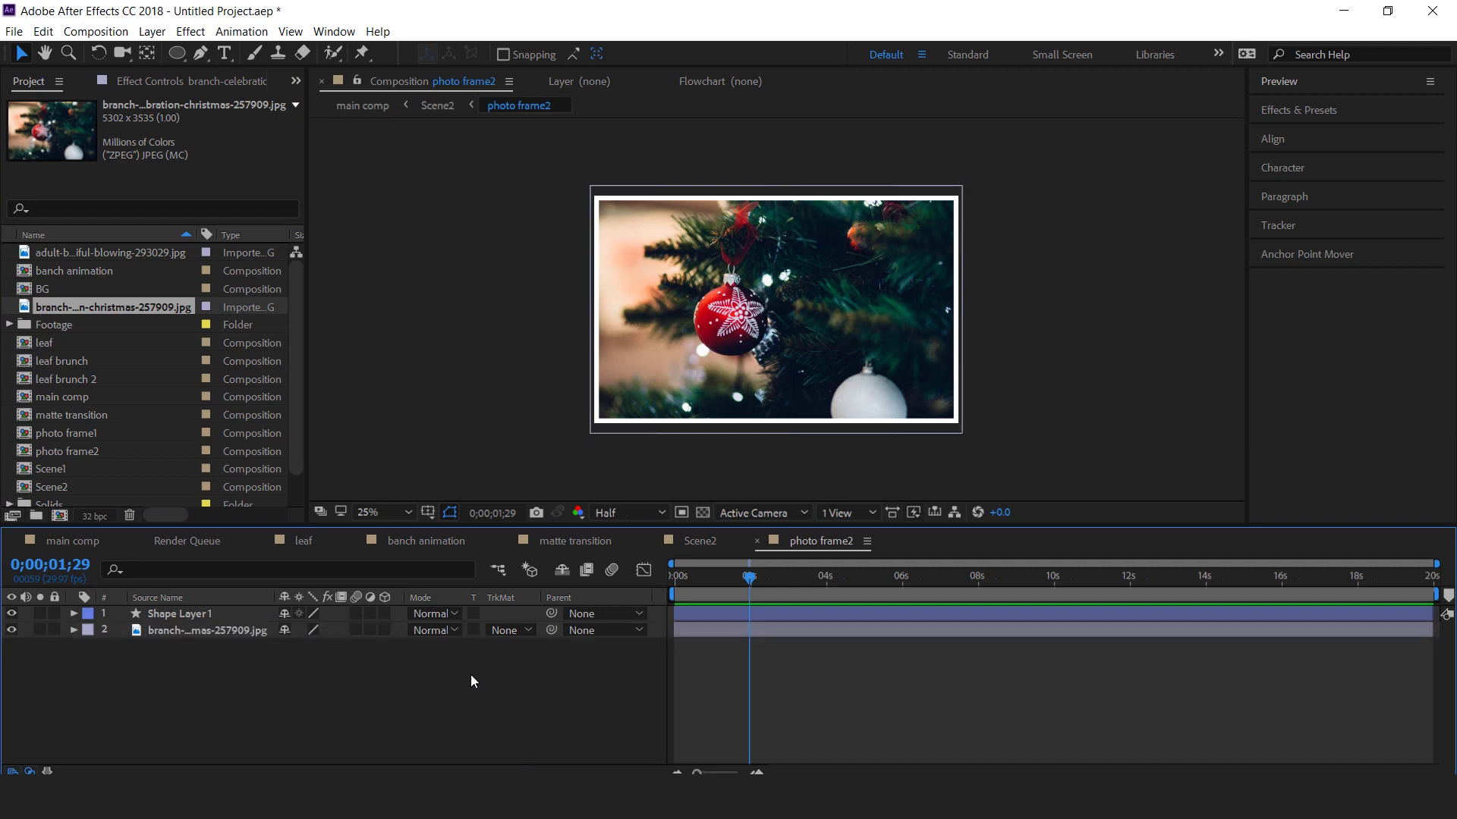
# Play the main comp from its start in a maximized viewer to check both scenes and their cross-fade.
pyautogui.click(79, 540)
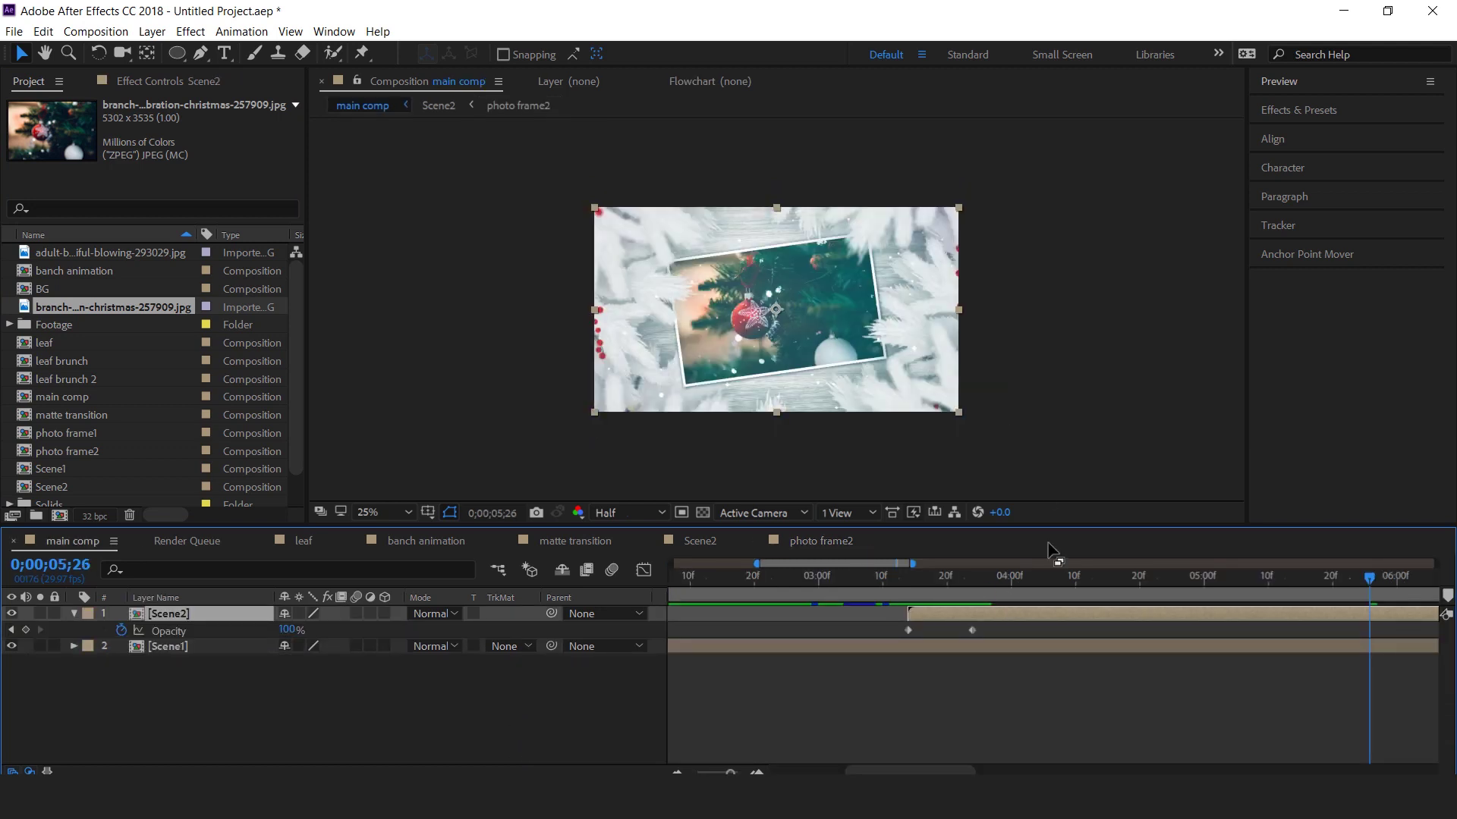
pyautogui.scroll(-3, 1056, 671)
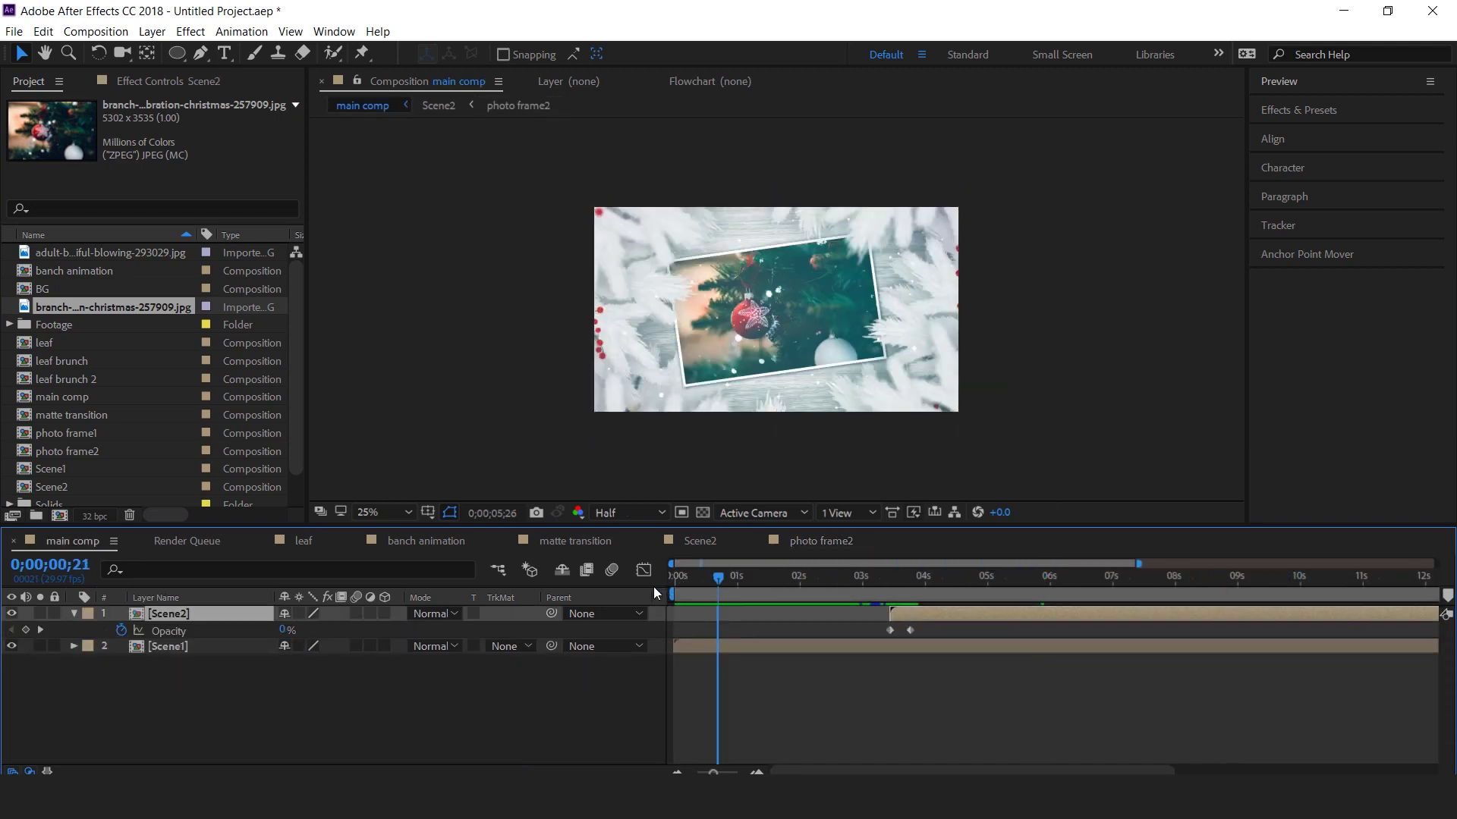
pyautogui.press('space')
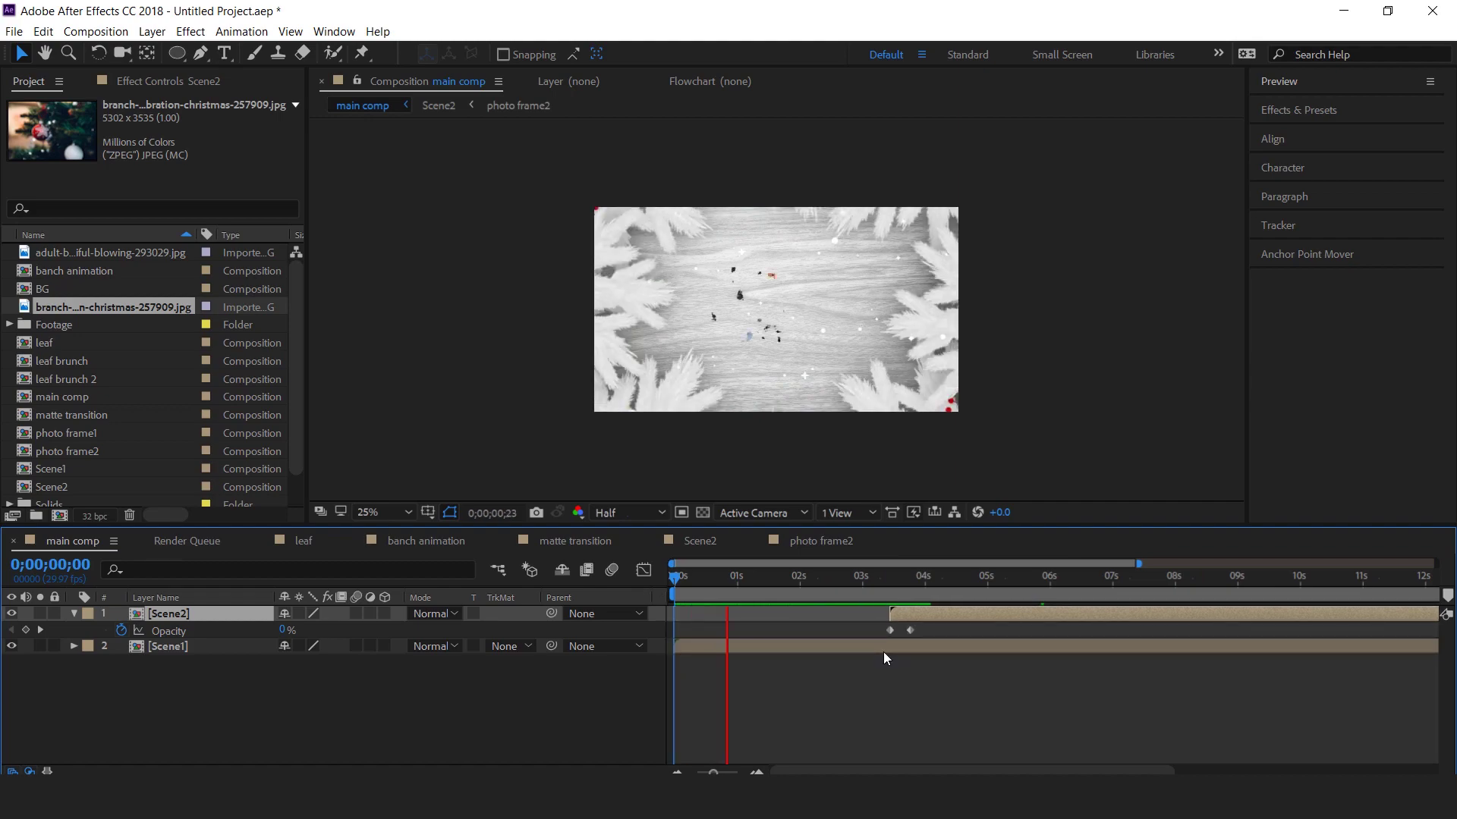
pyautogui.press('`')
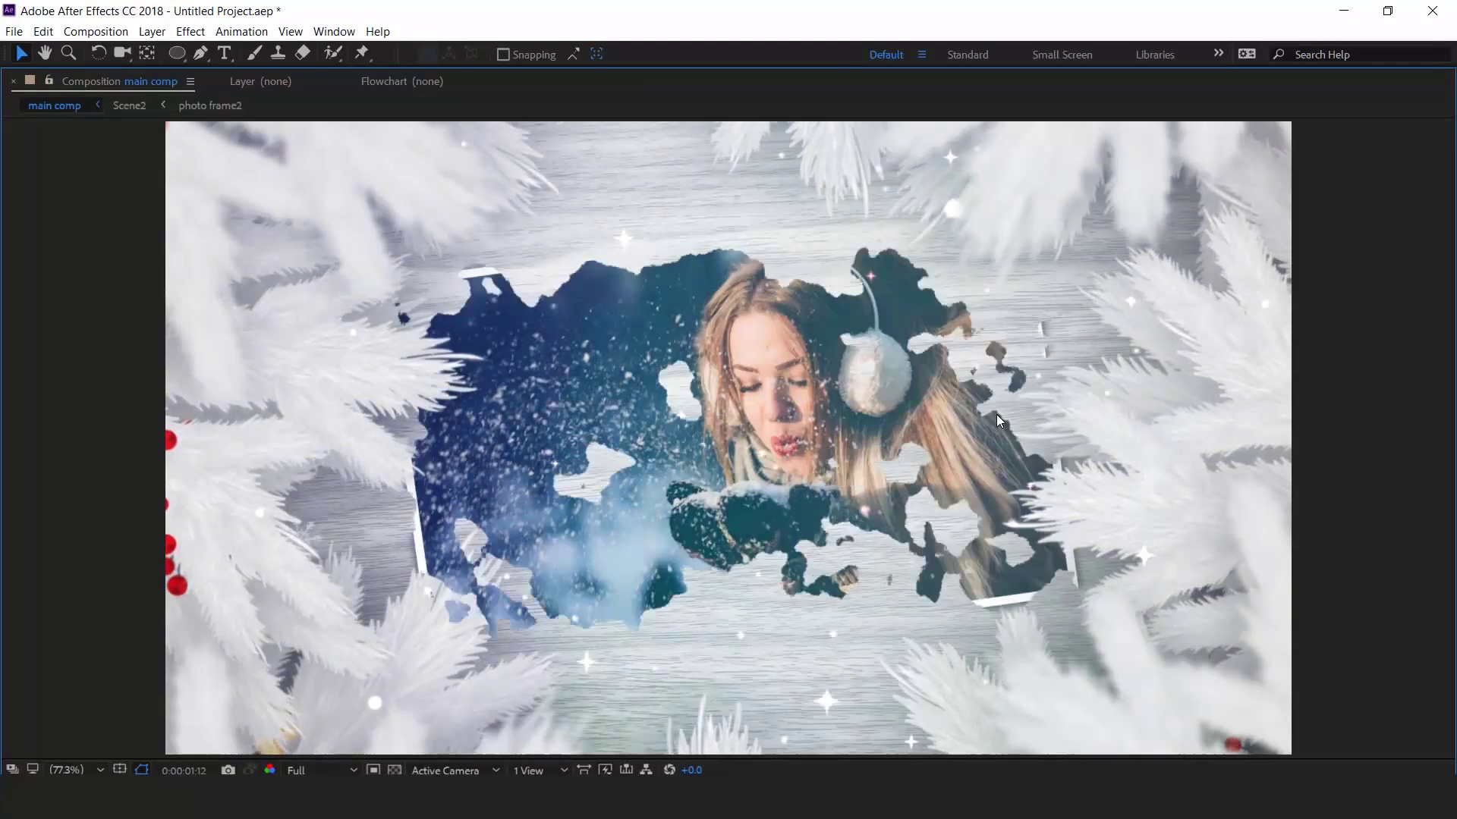